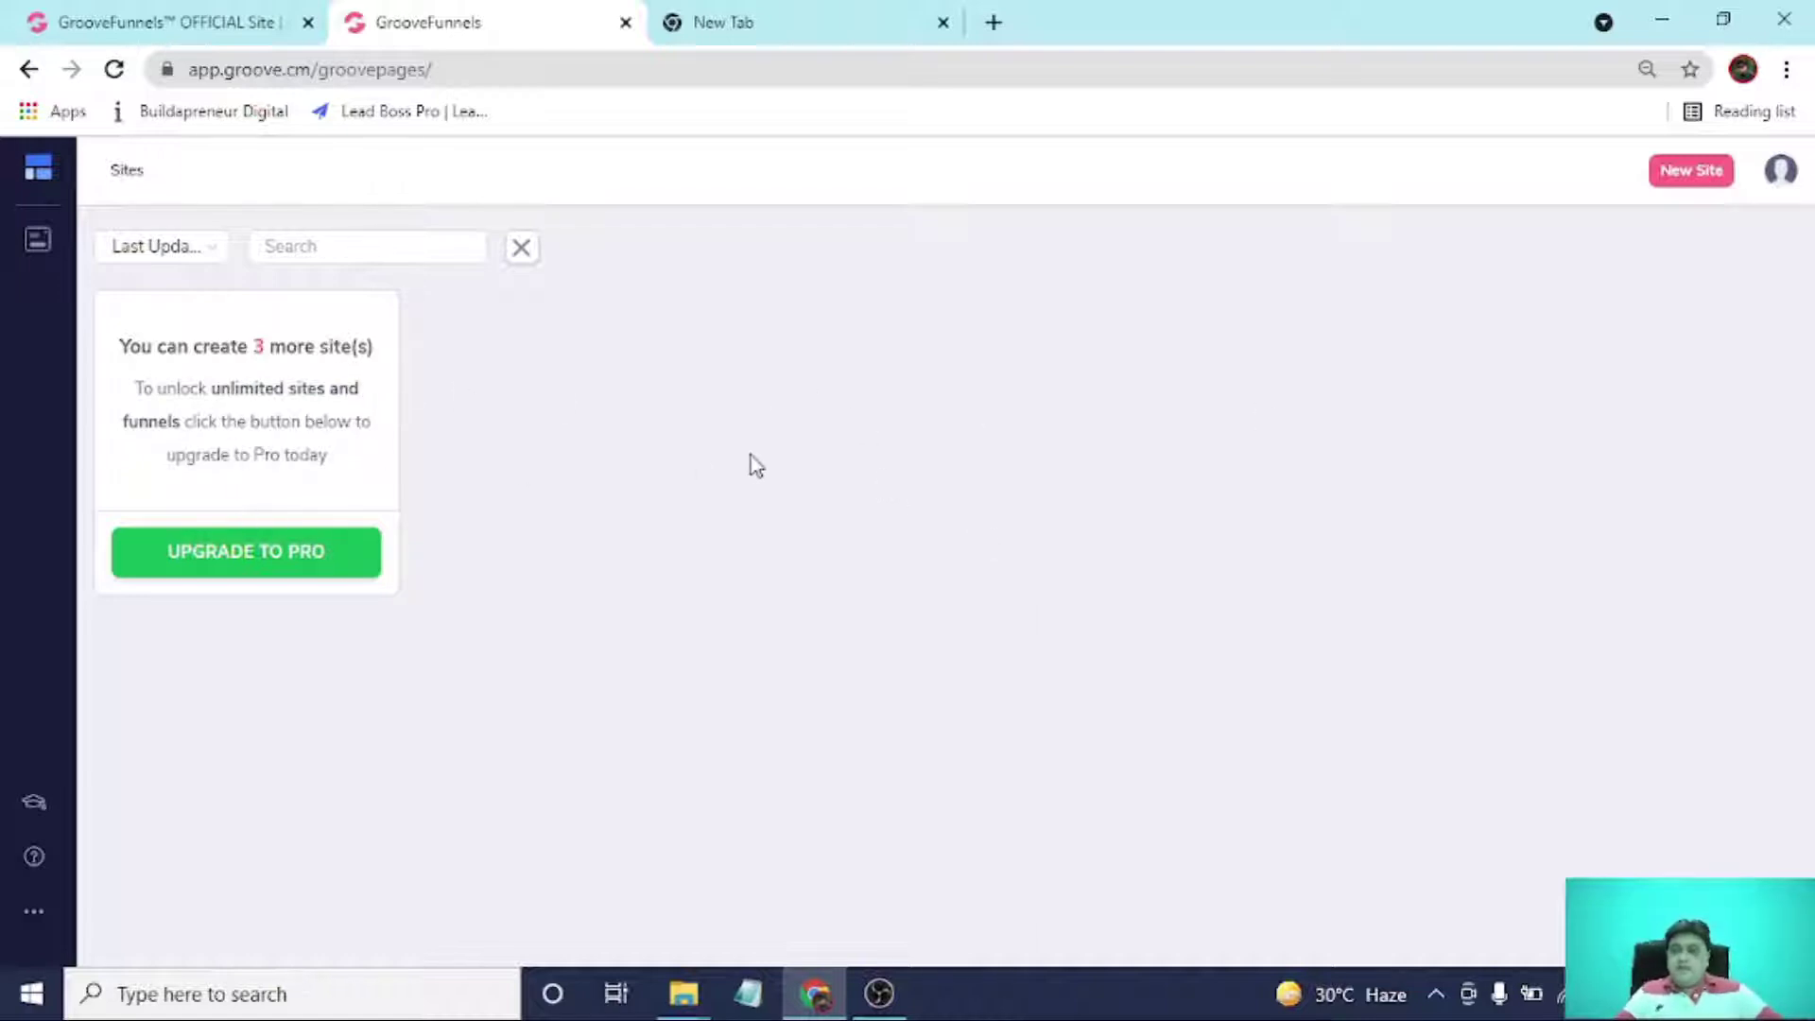
Create a new single-page site from the blank template, name it Website, and start building it.
click(1695, 175)
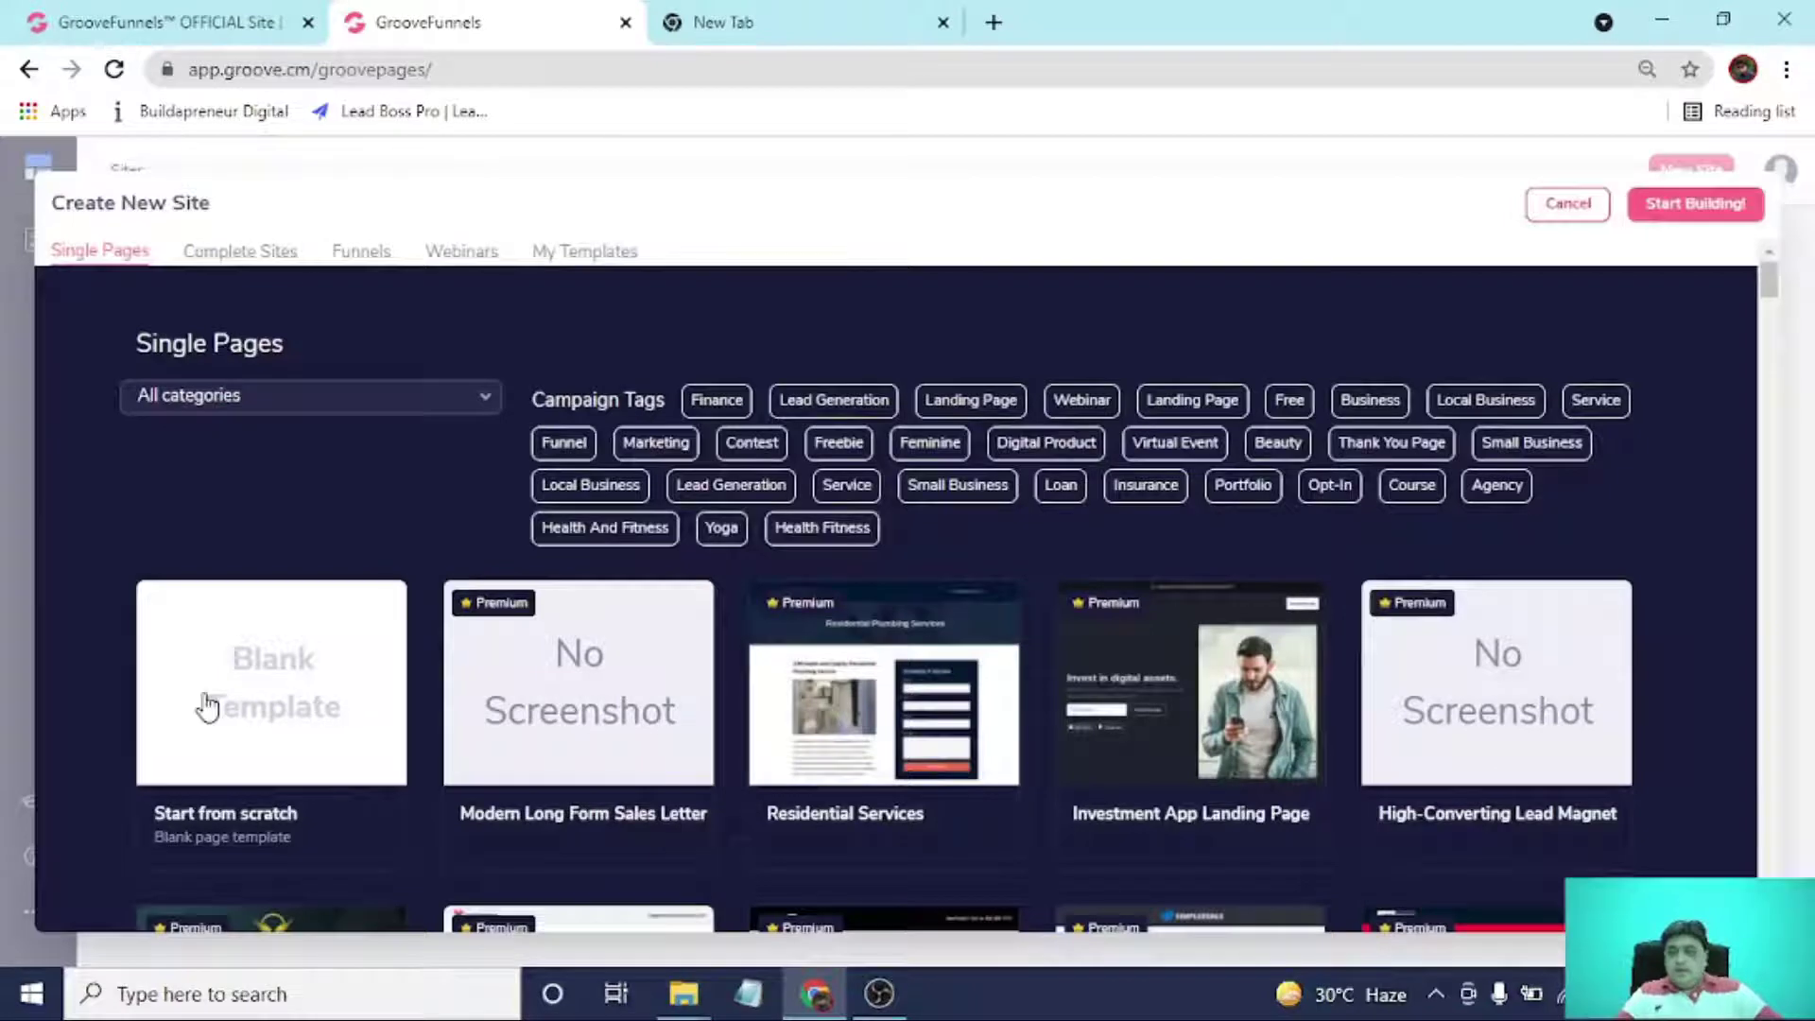
click(213, 704)
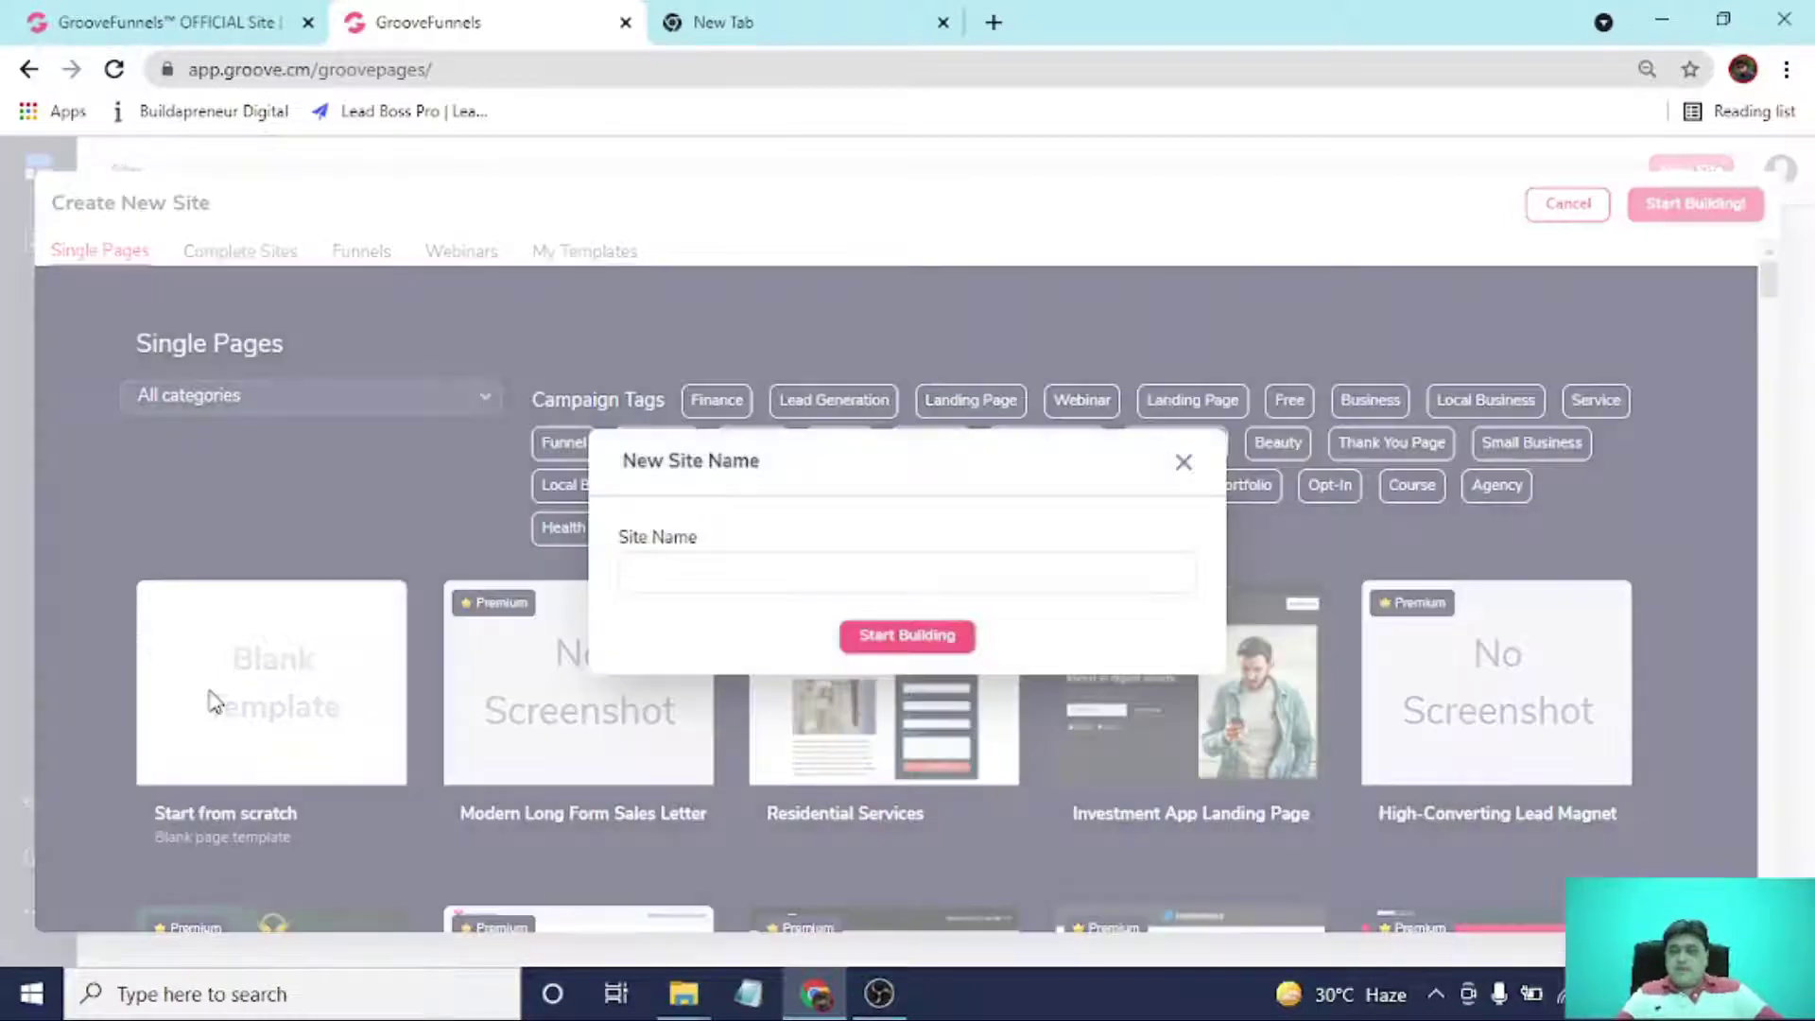
click(908, 570)
text(Web)
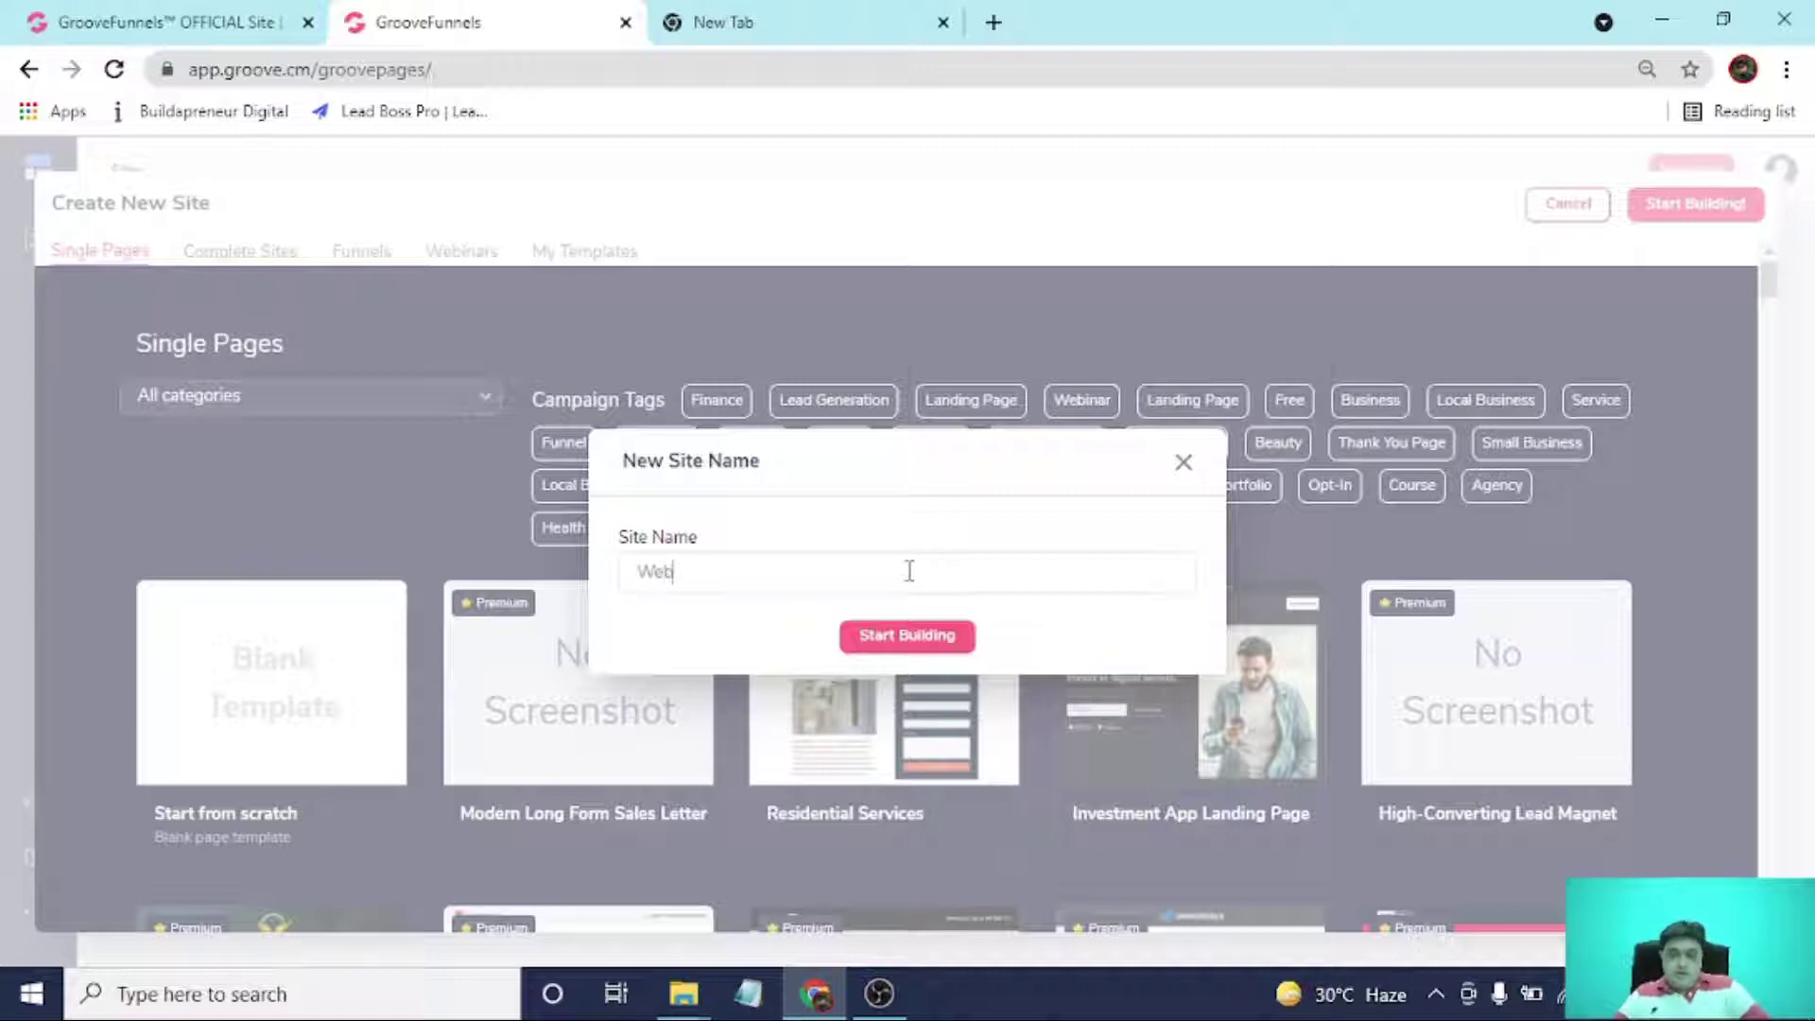
text(site)
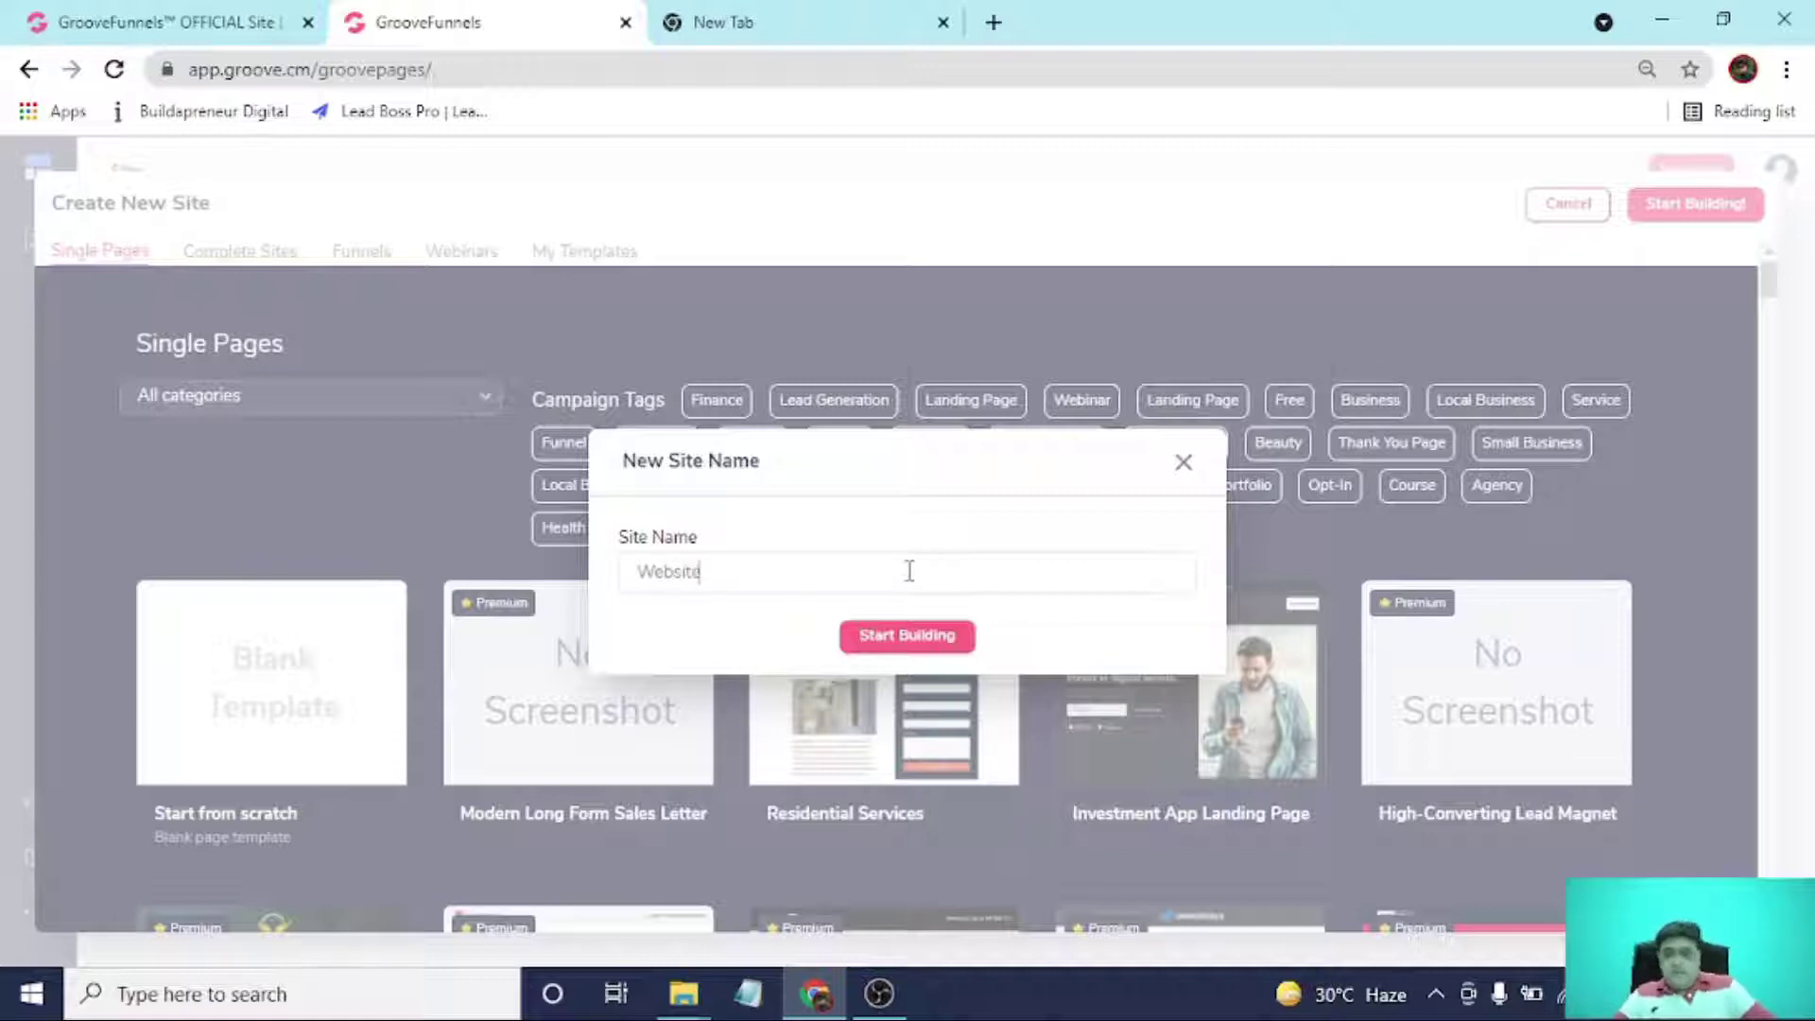
click(911, 636)
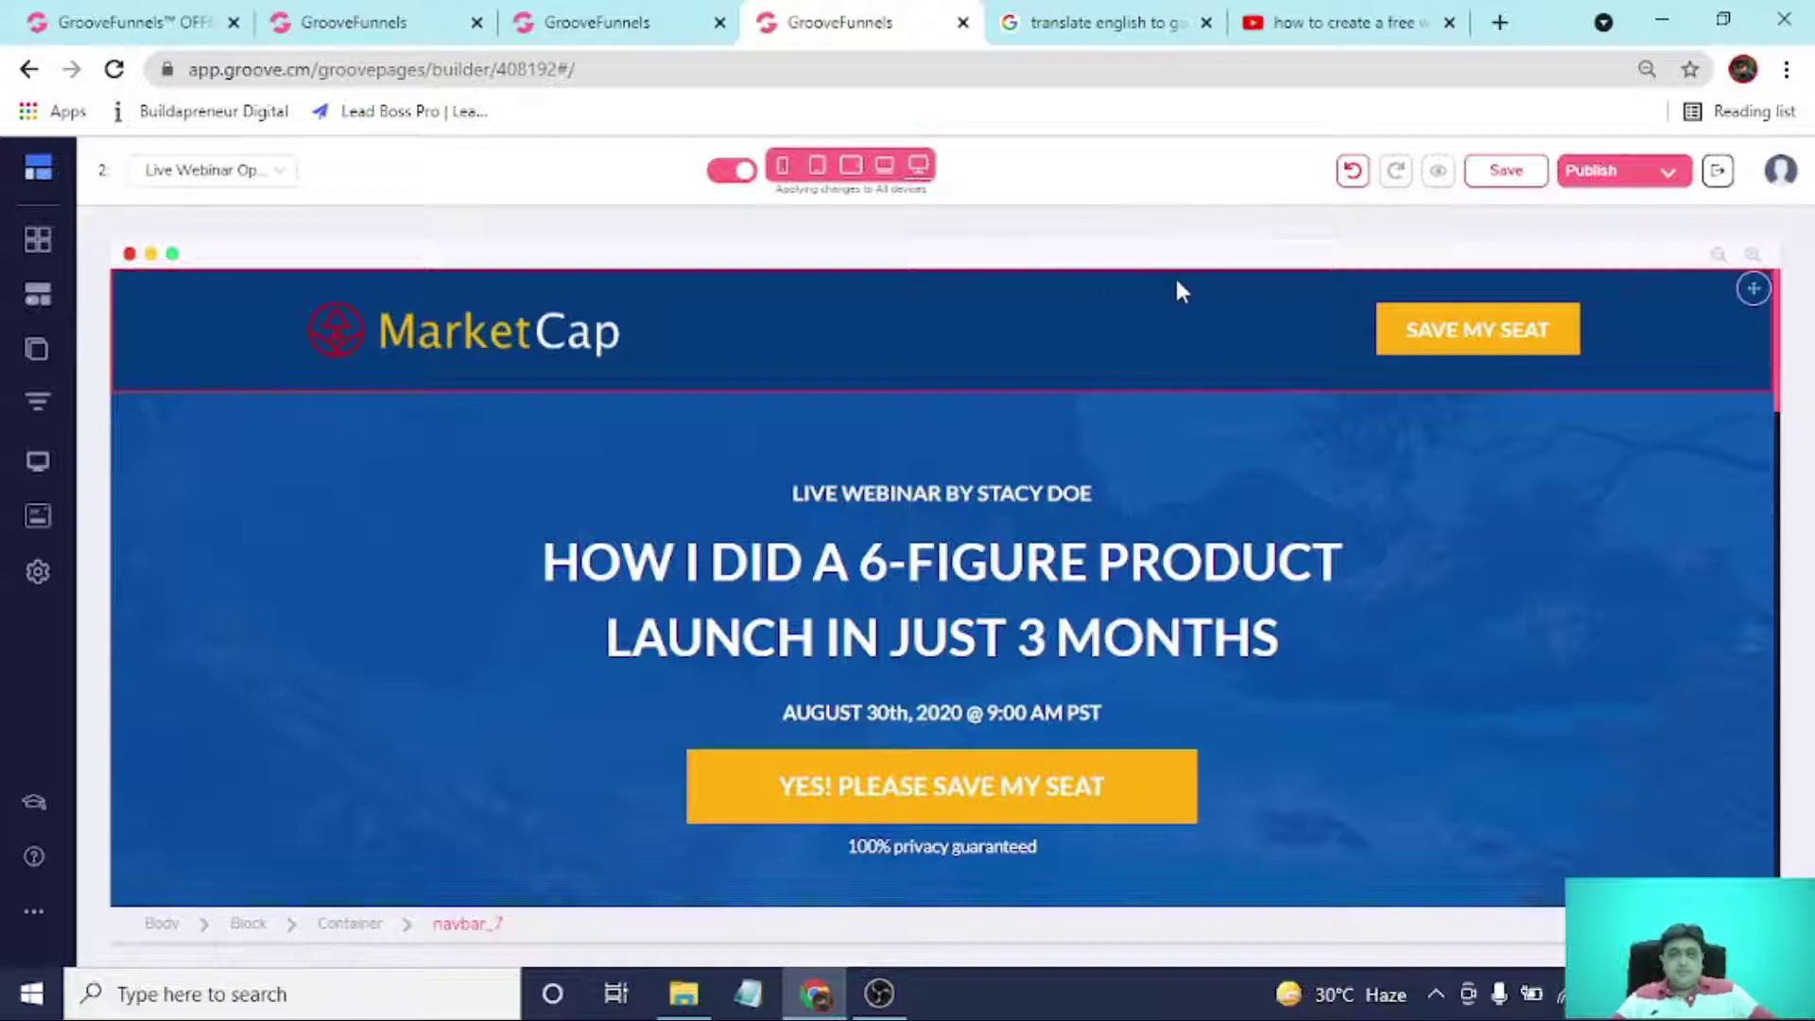
Examine the sections of the live webinar opt-in page from the header down to the footer.
scroll(1220, 322, down, 4)
scroll(1386, 383, up, 3)
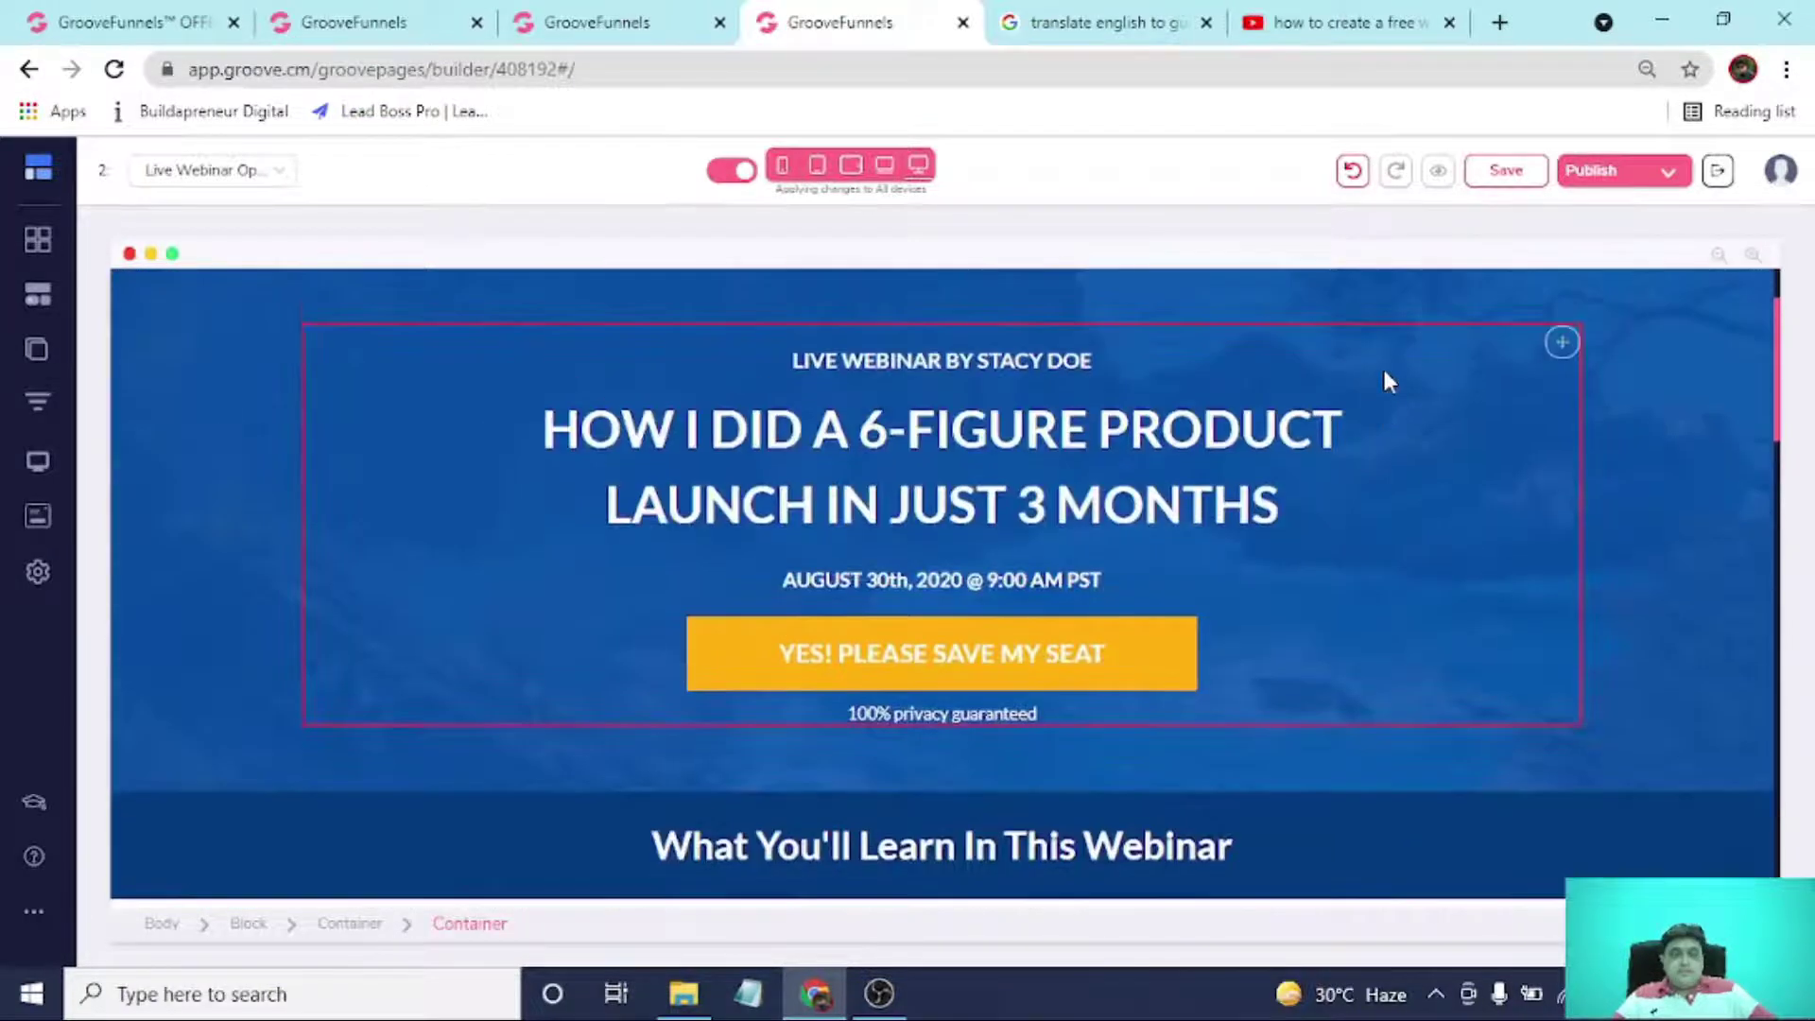
scroll(1386, 381, down, 4)
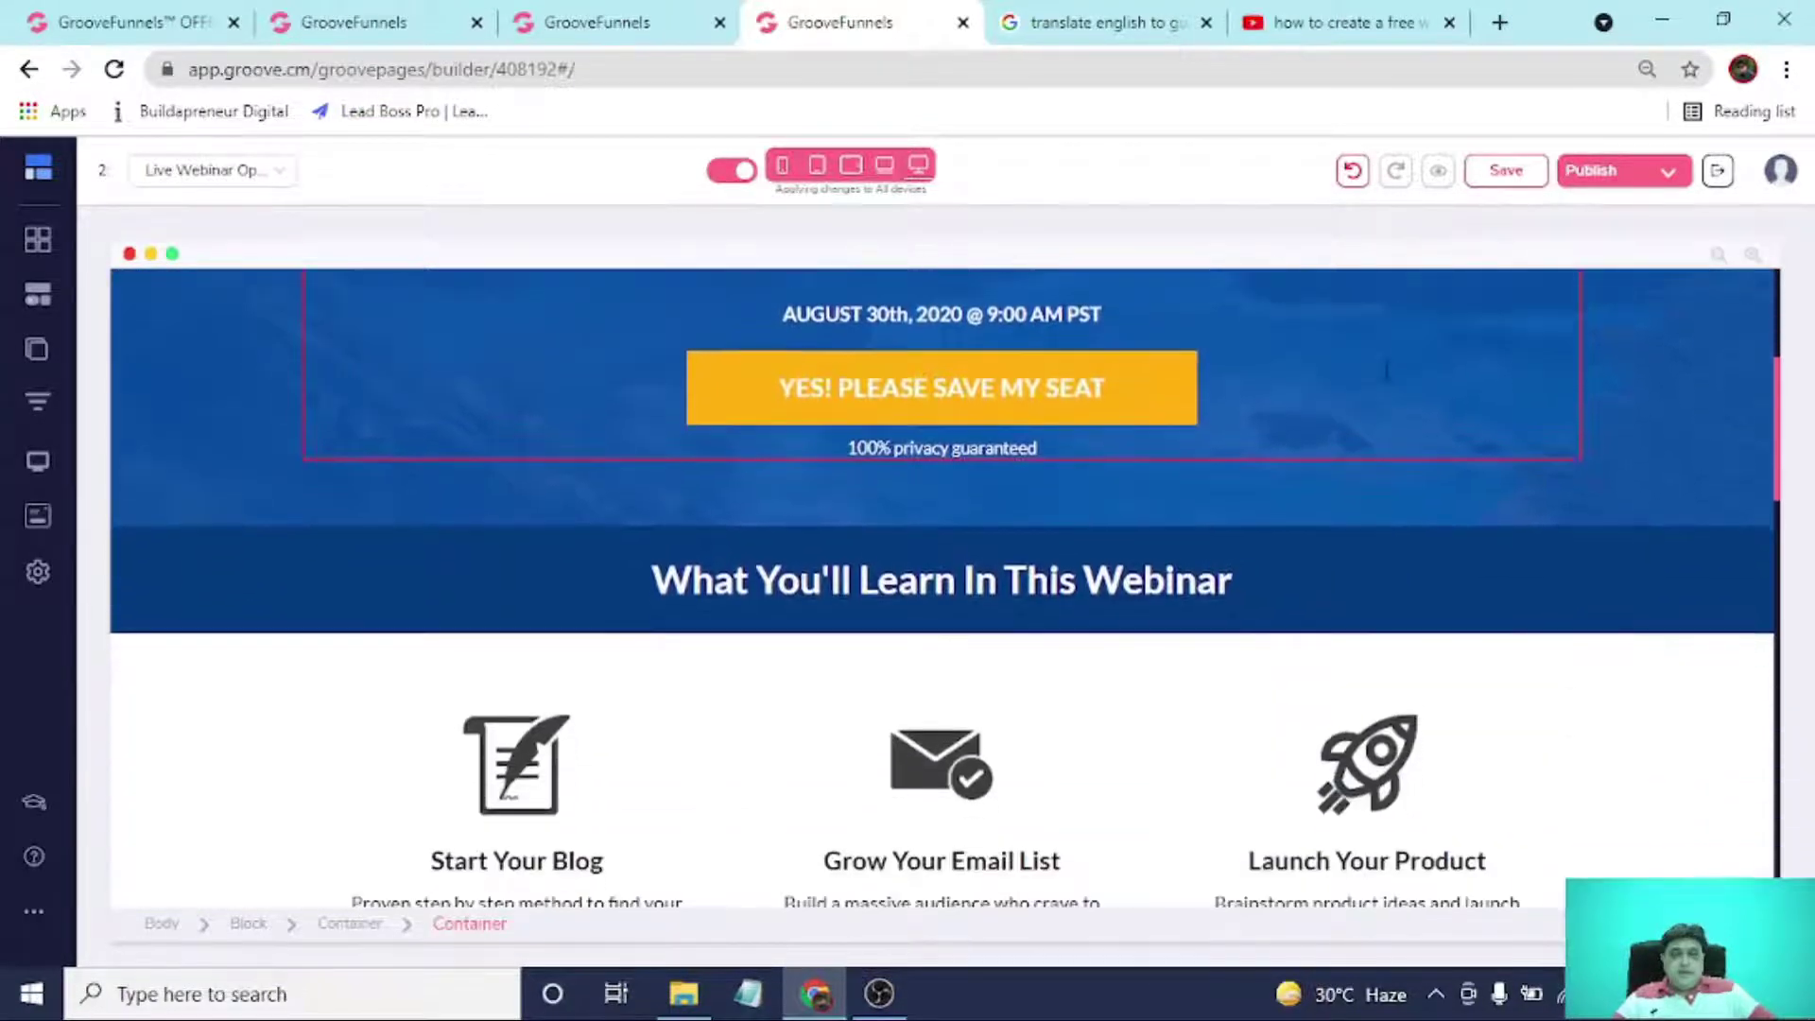
scroll(1386, 381, down, 1)
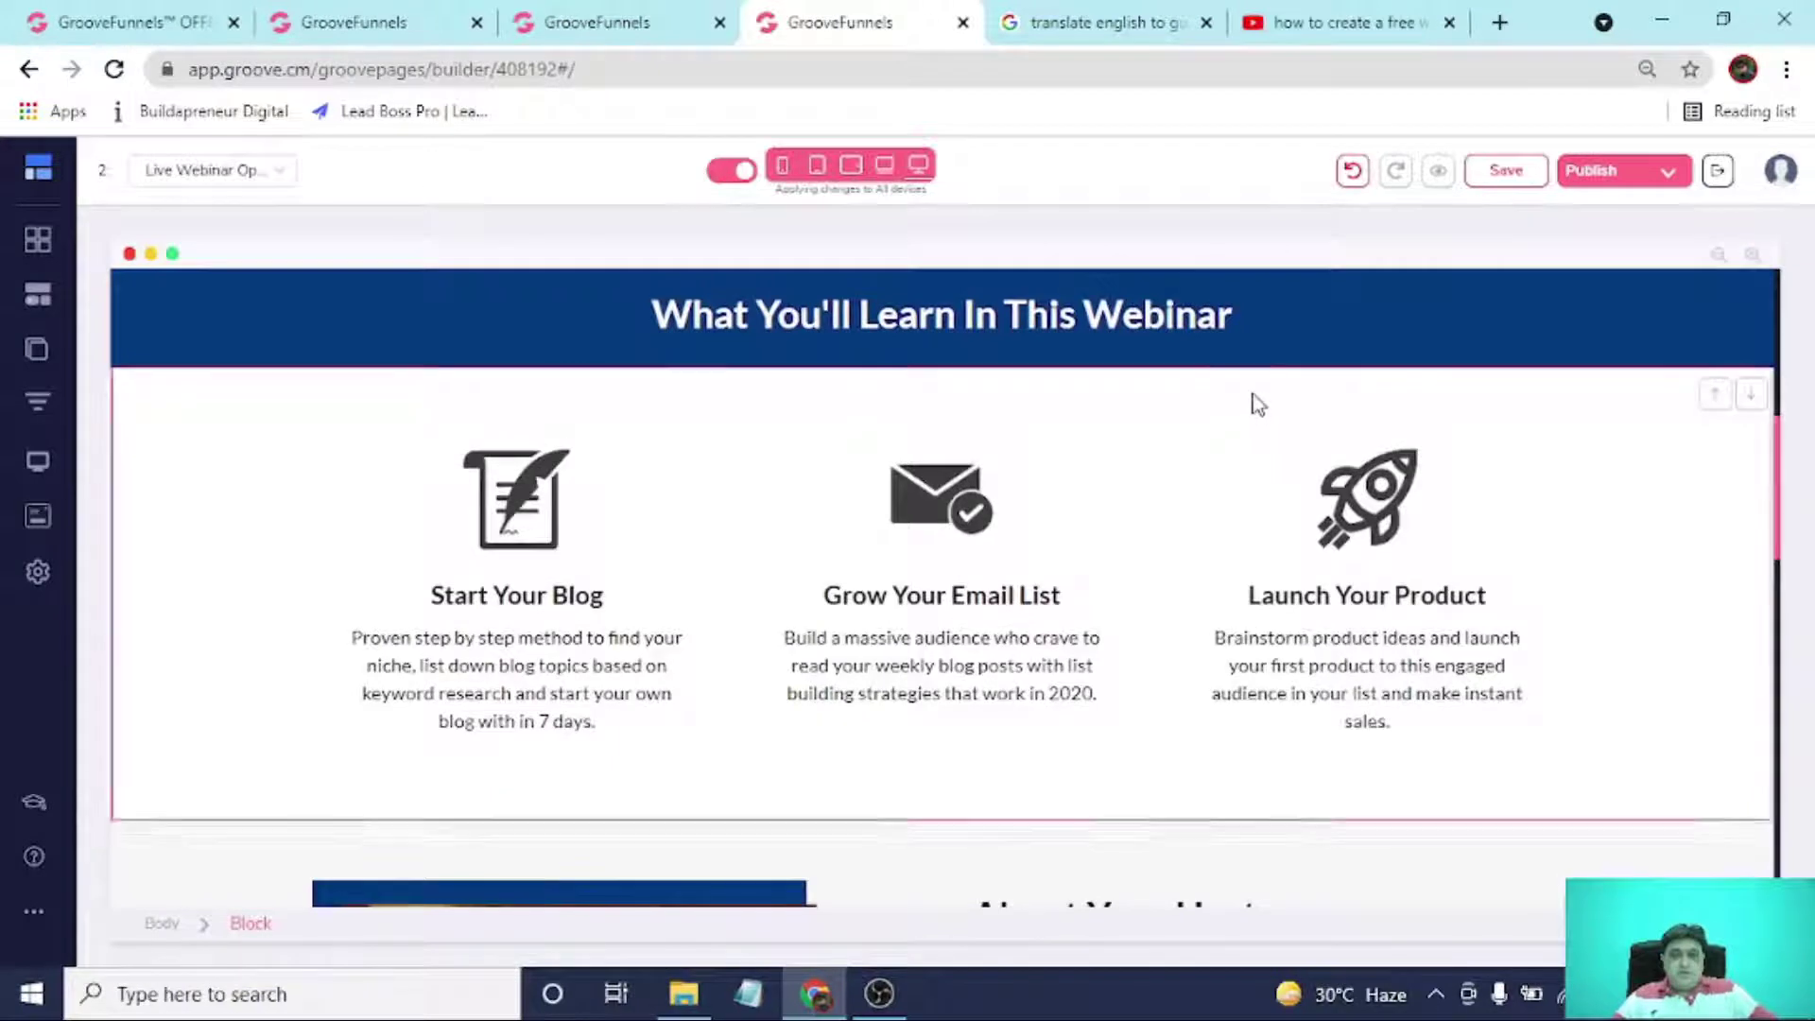
scroll(1258, 403, down, 3)
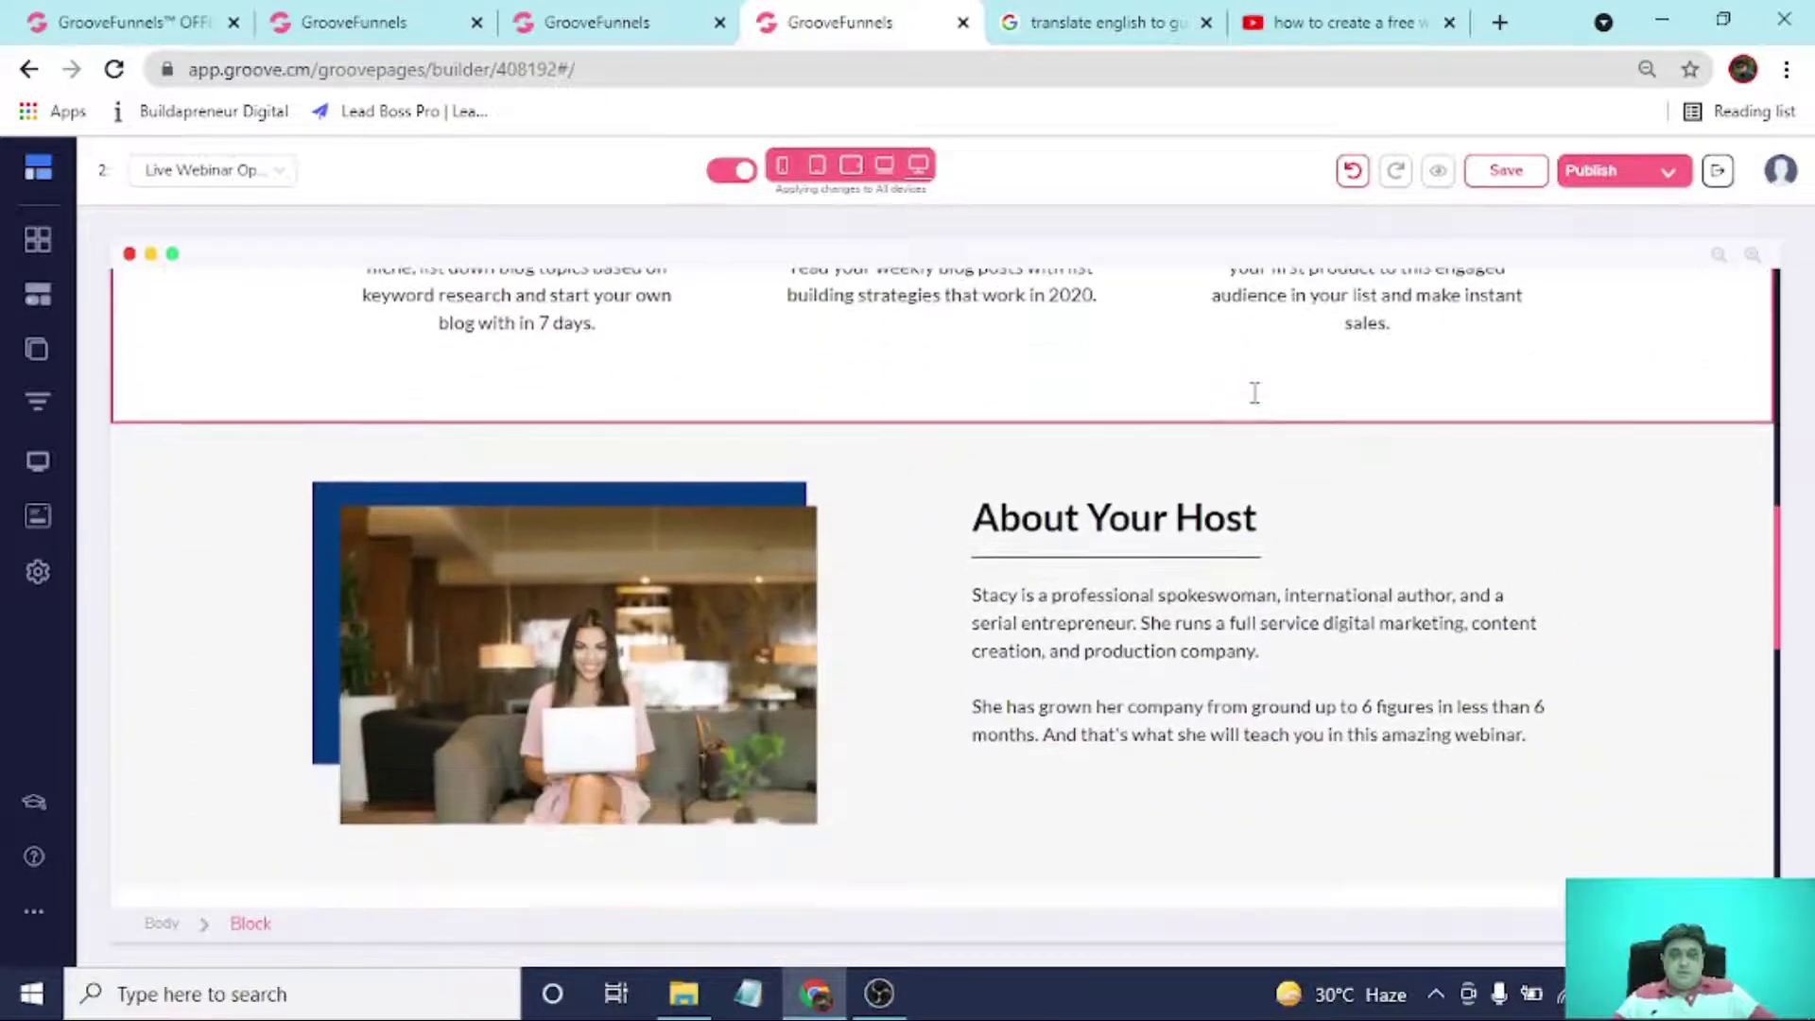
scroll(1374, 384, down, 1)
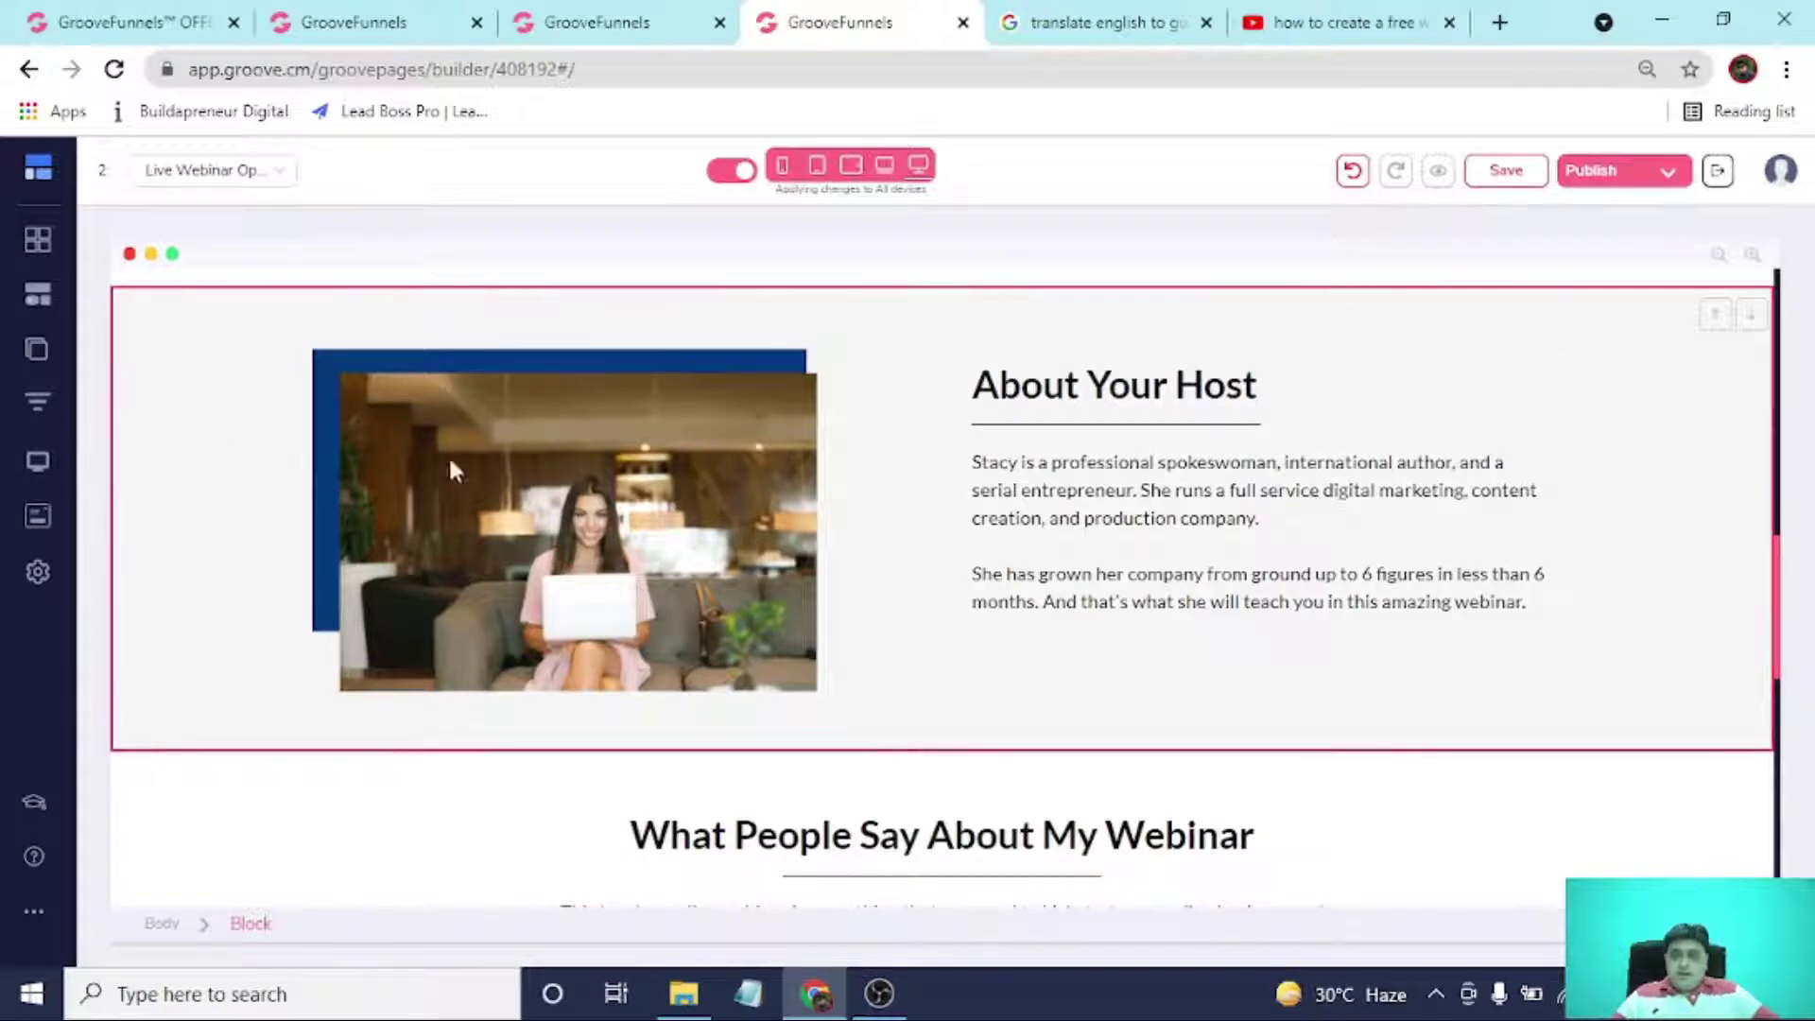
scroll(1503, 454, down, 3)
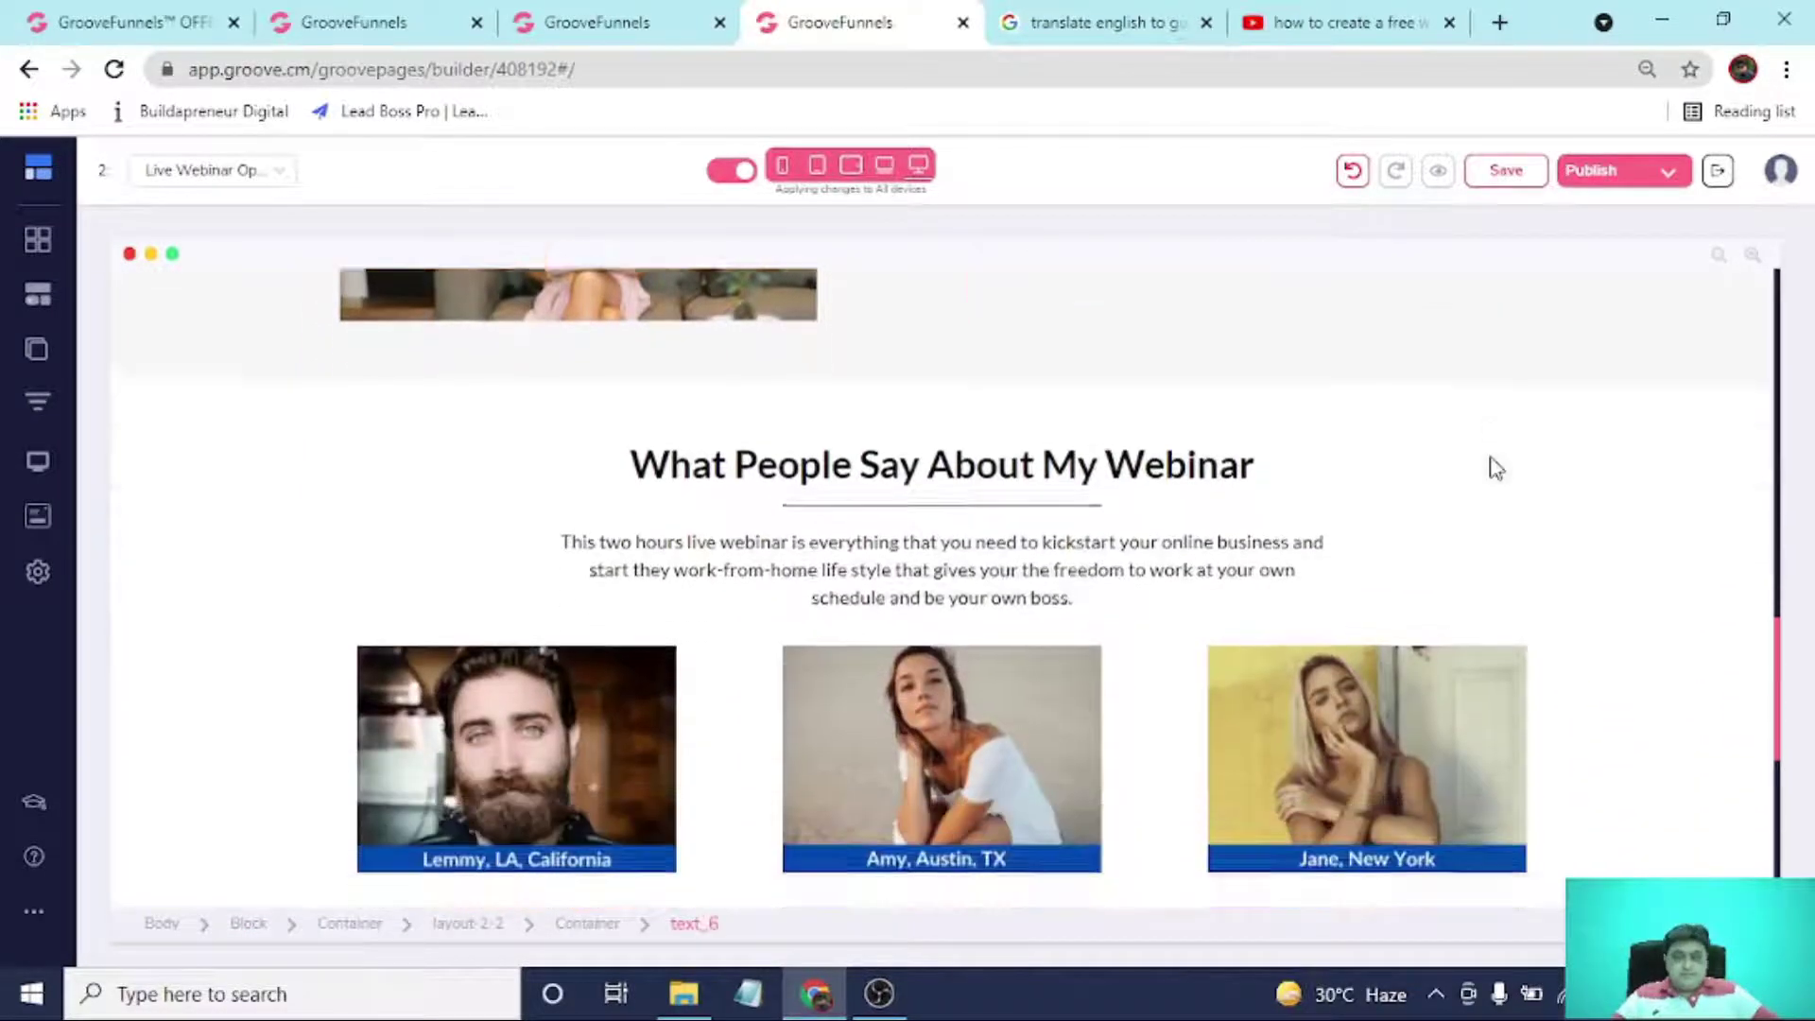
scroll(1494, 463, down, 4)
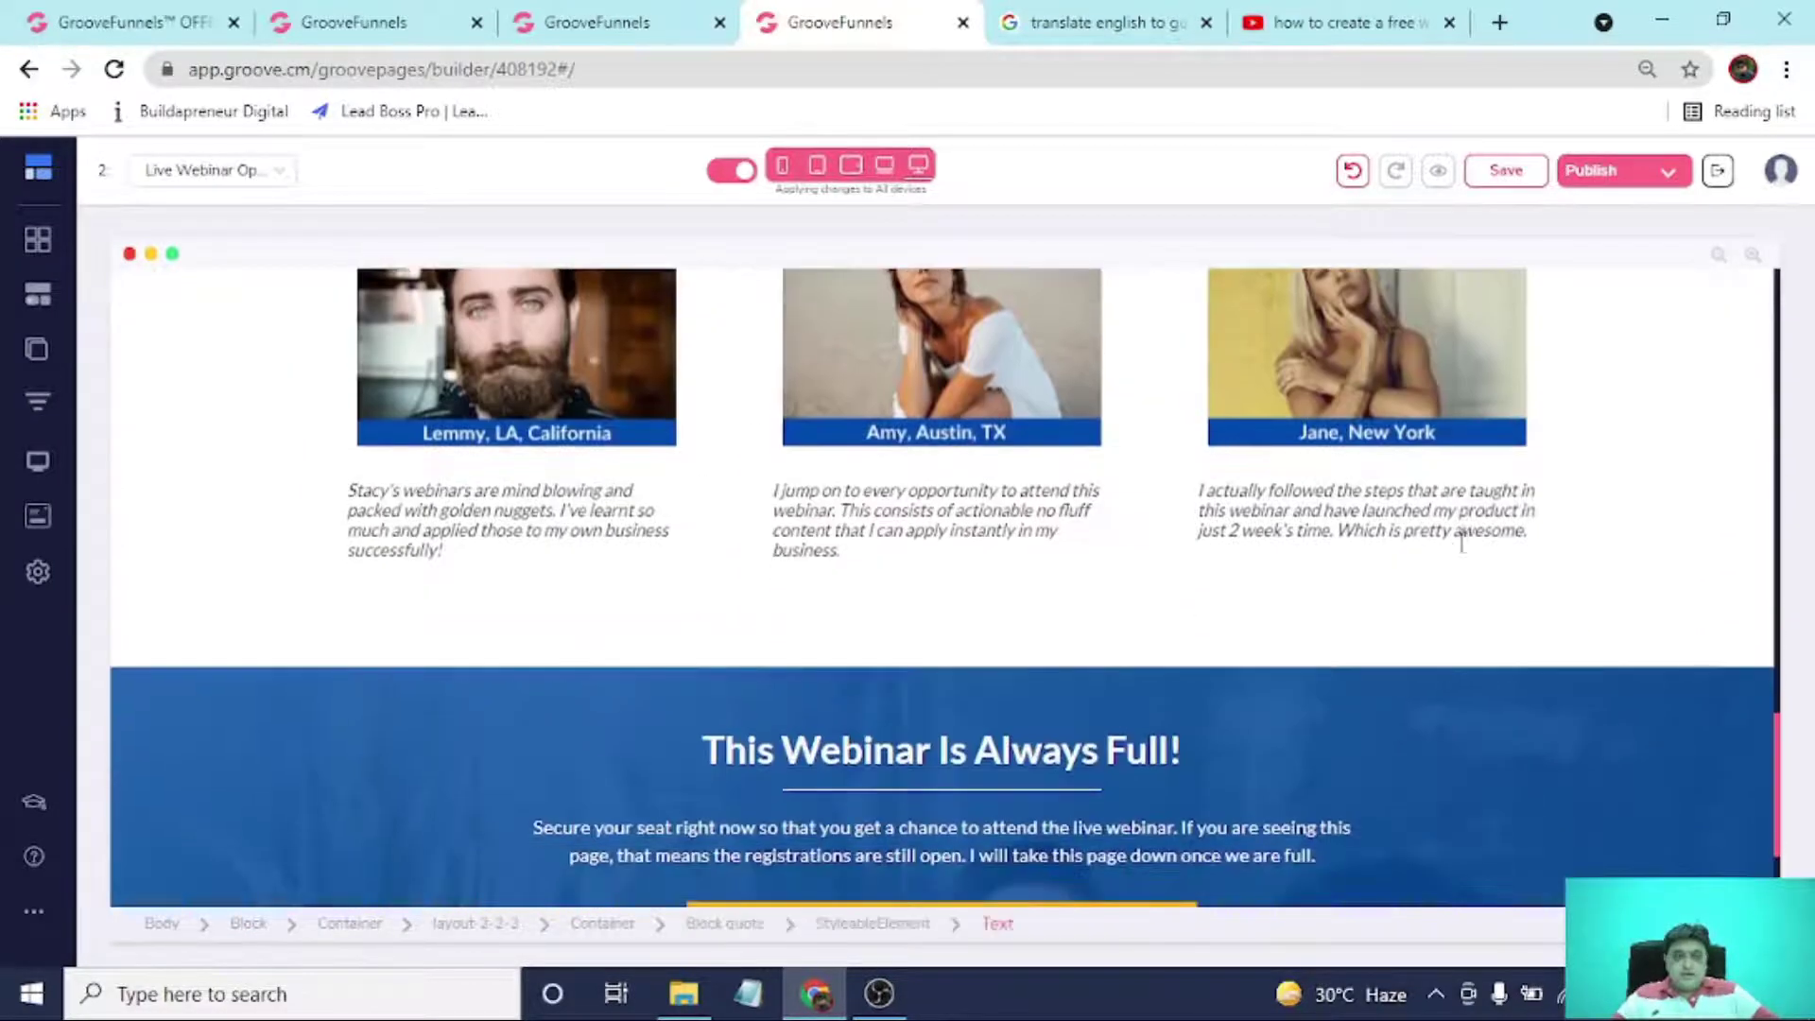
scroll(1452, 553, down, 2)
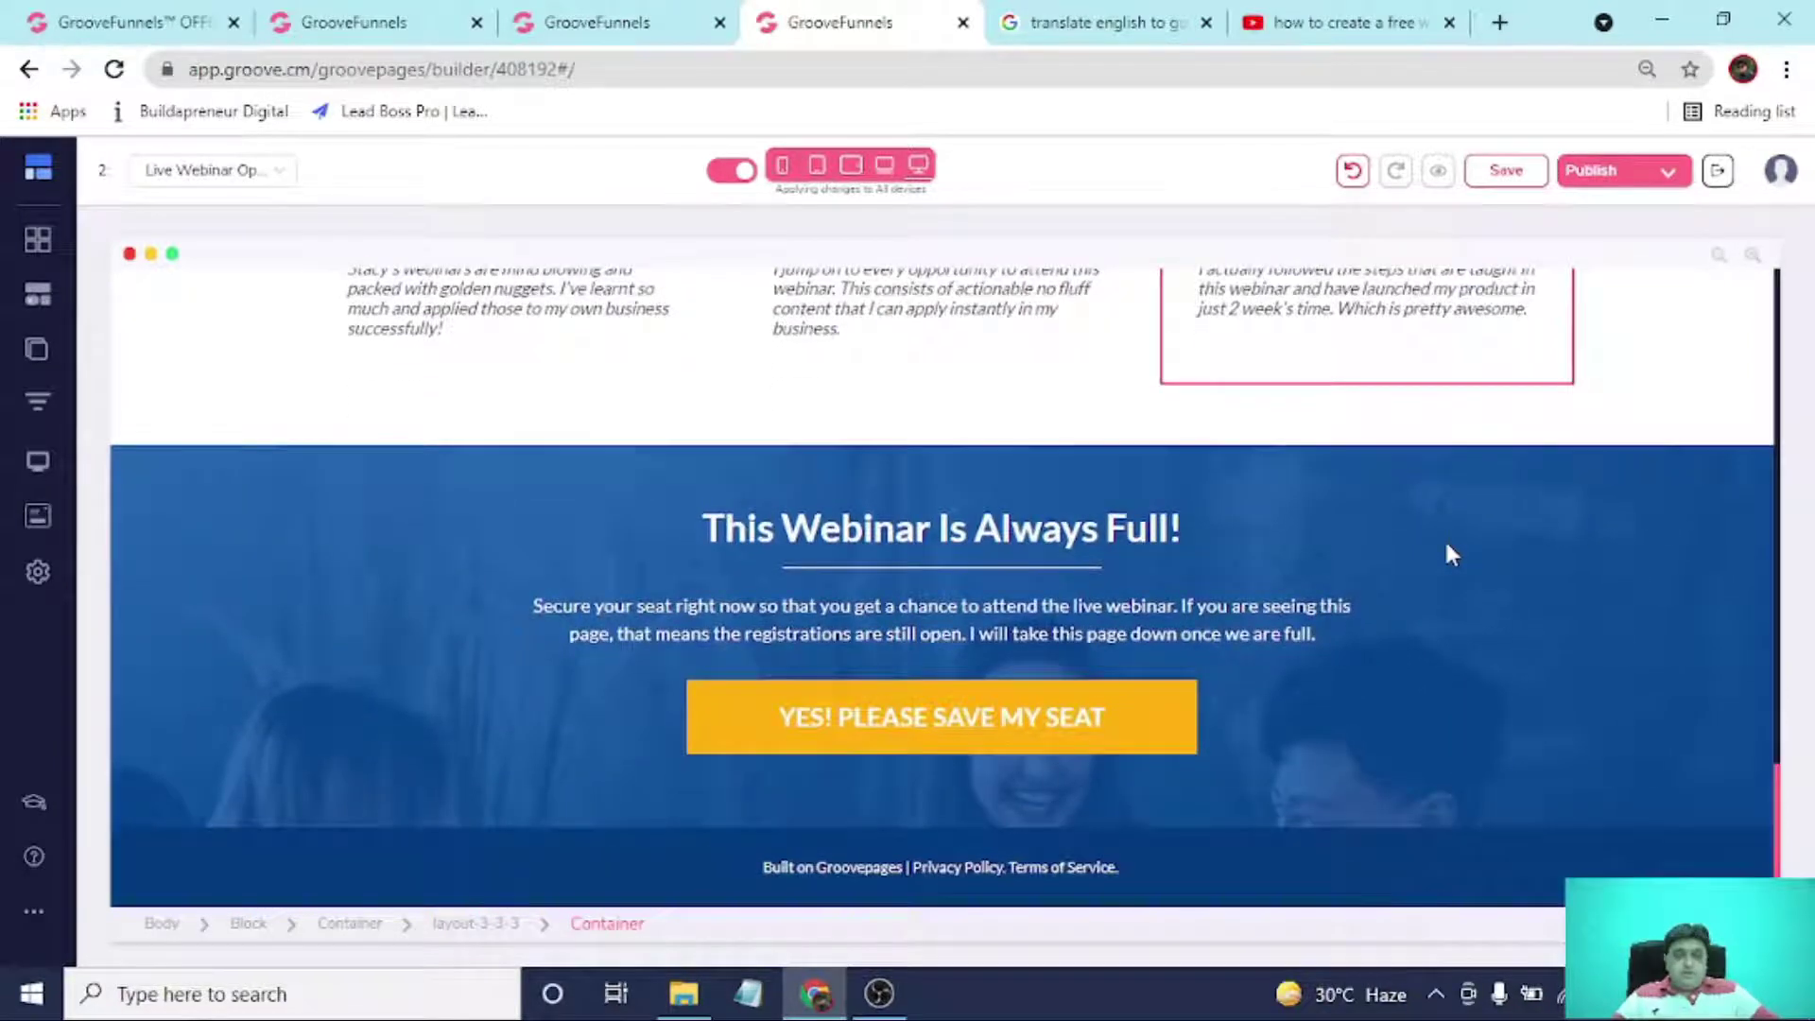
scroll(1452, 554, up, 6)
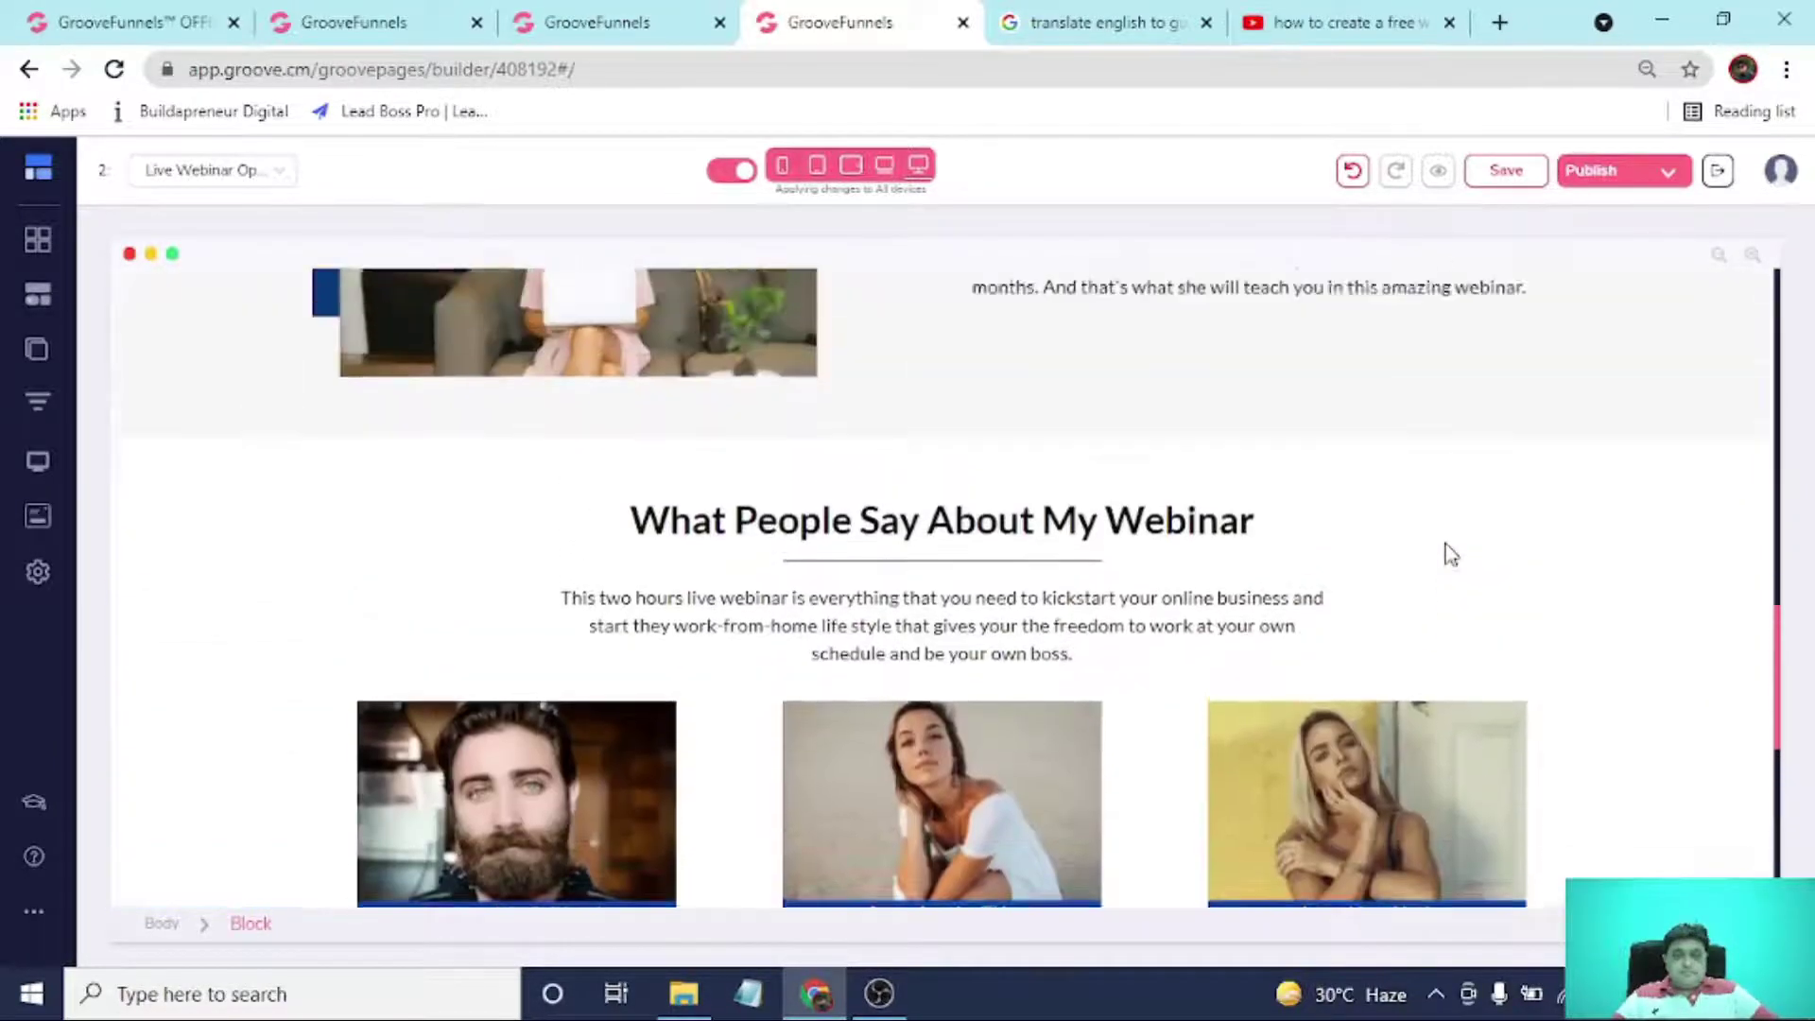
scroll(1450, 553, up, 8)
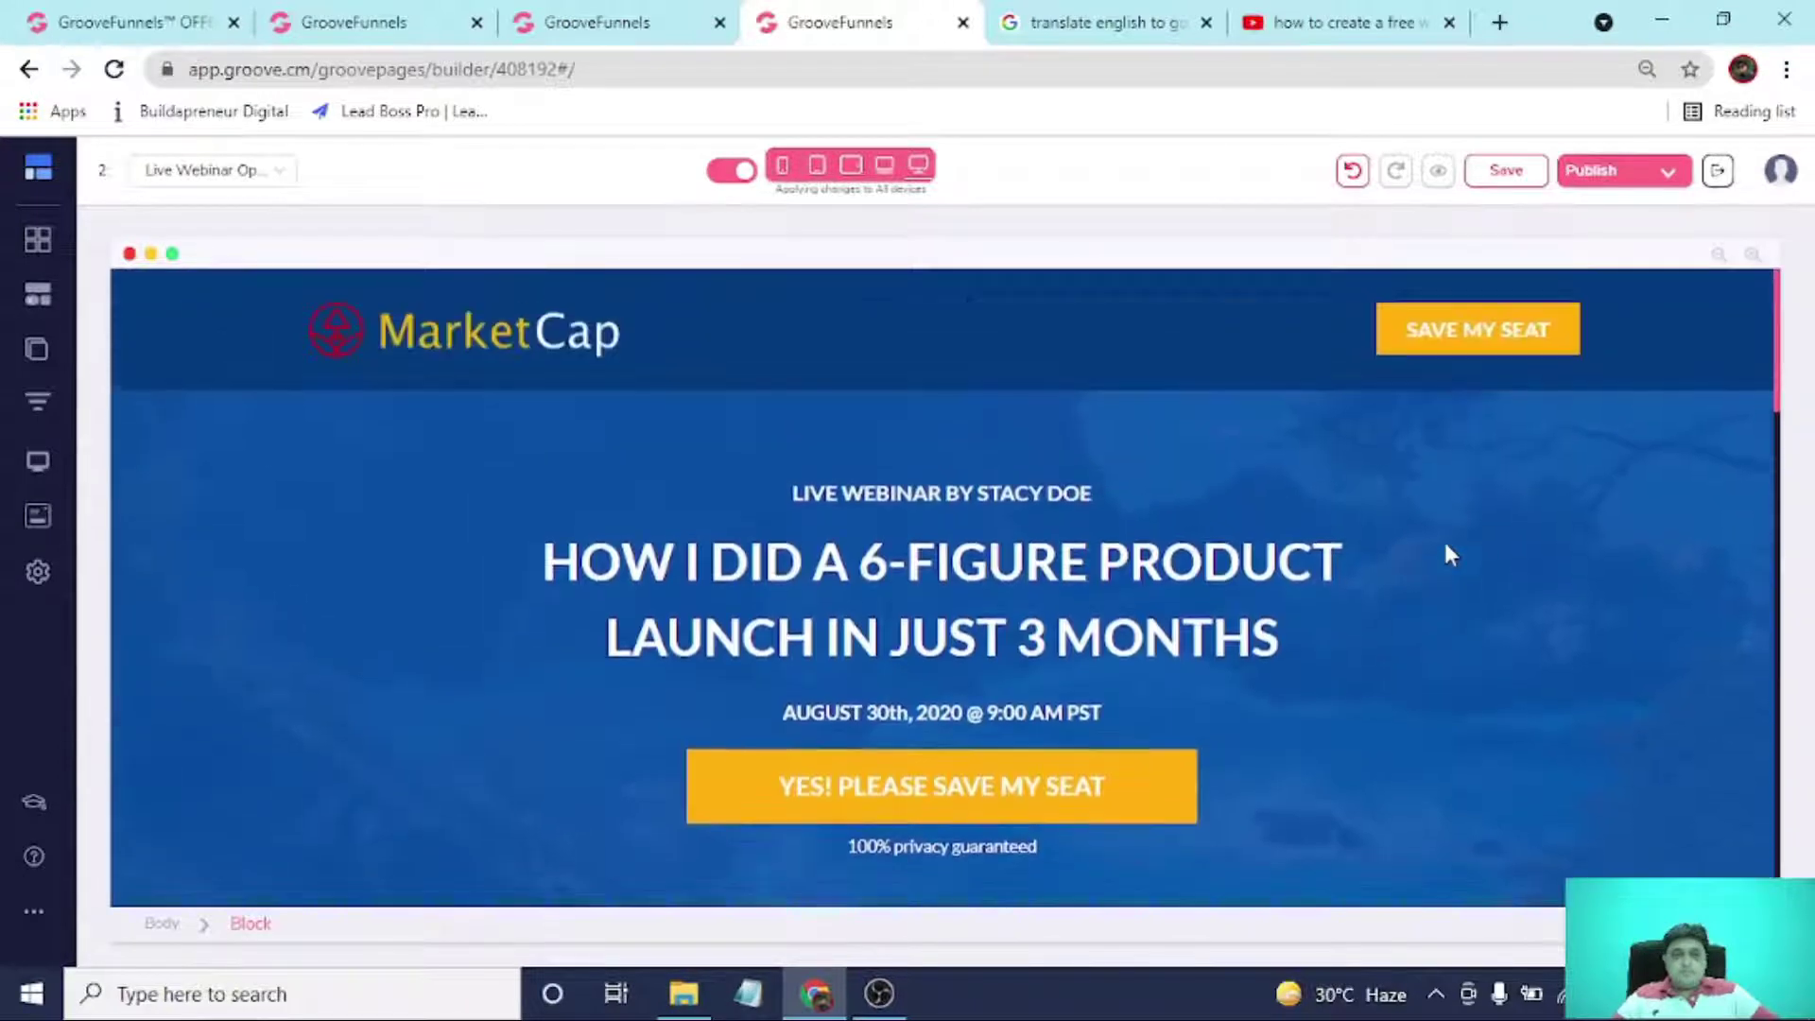
Add the first Headers / Nav Bars block, with a logo and one button, to the Website site's empty Home page.
click(558, 13)
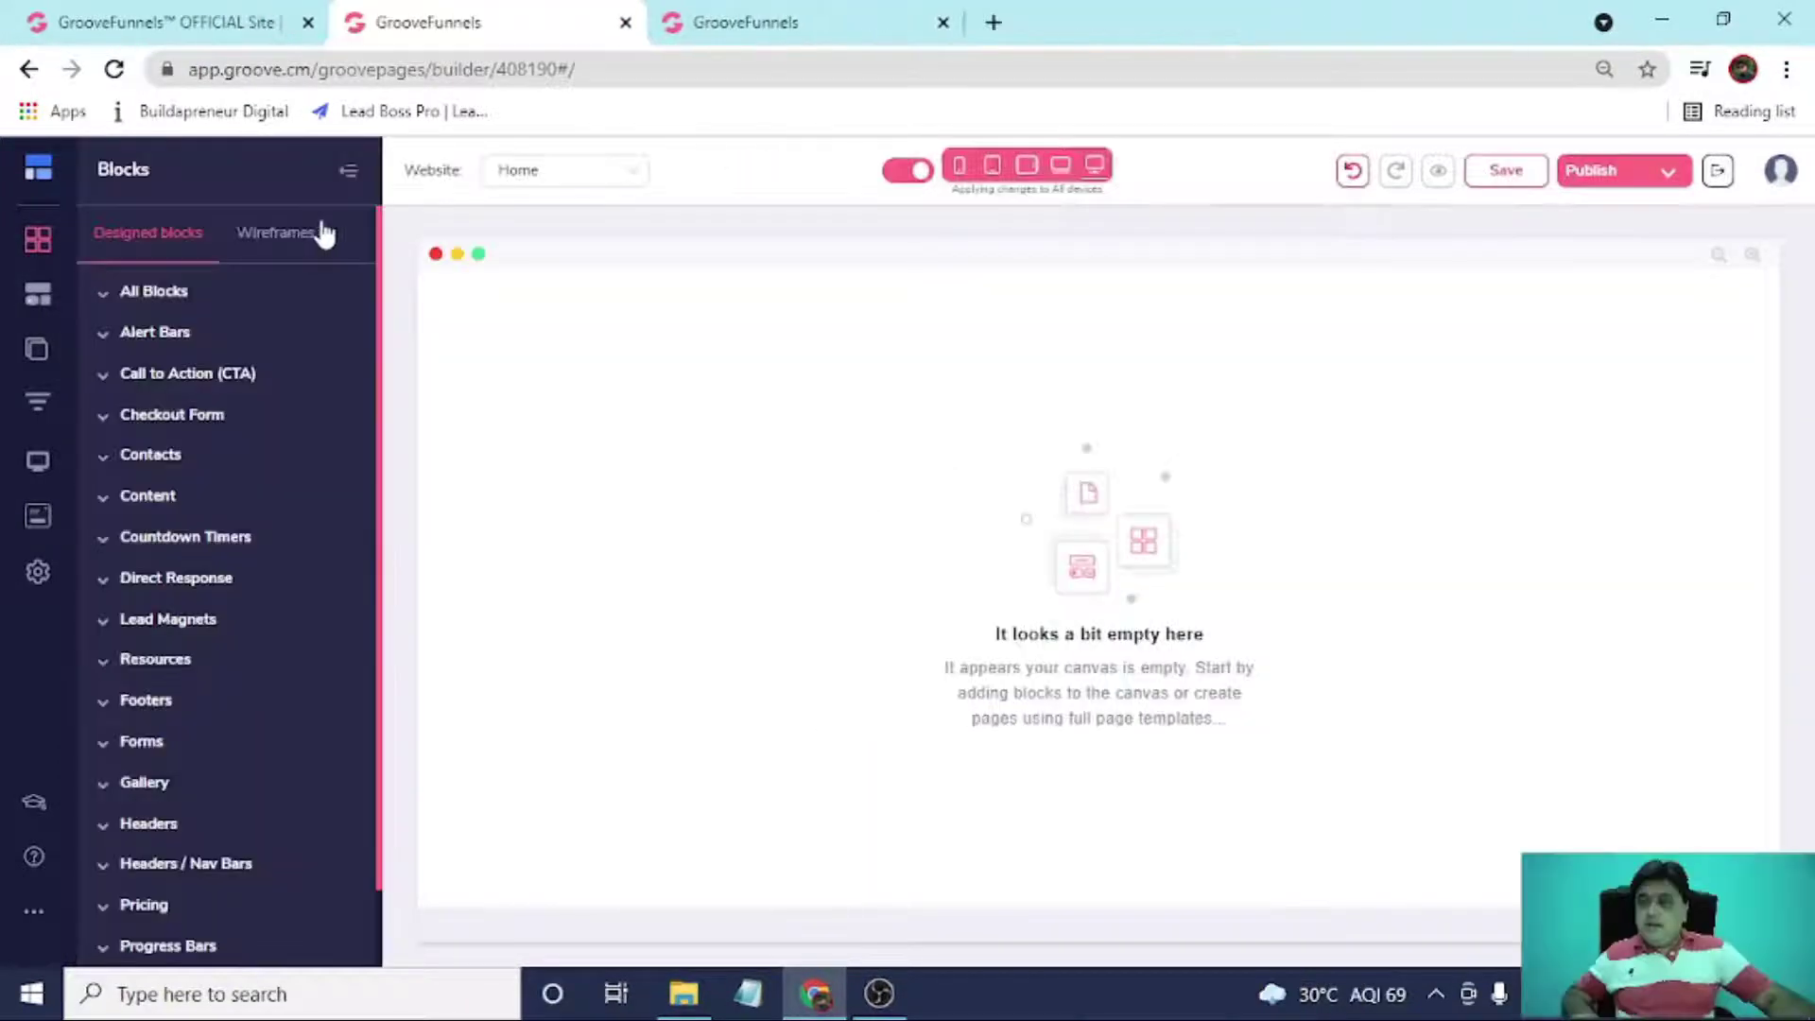
scroll(219, 766, down, 2)
click(224, 689)
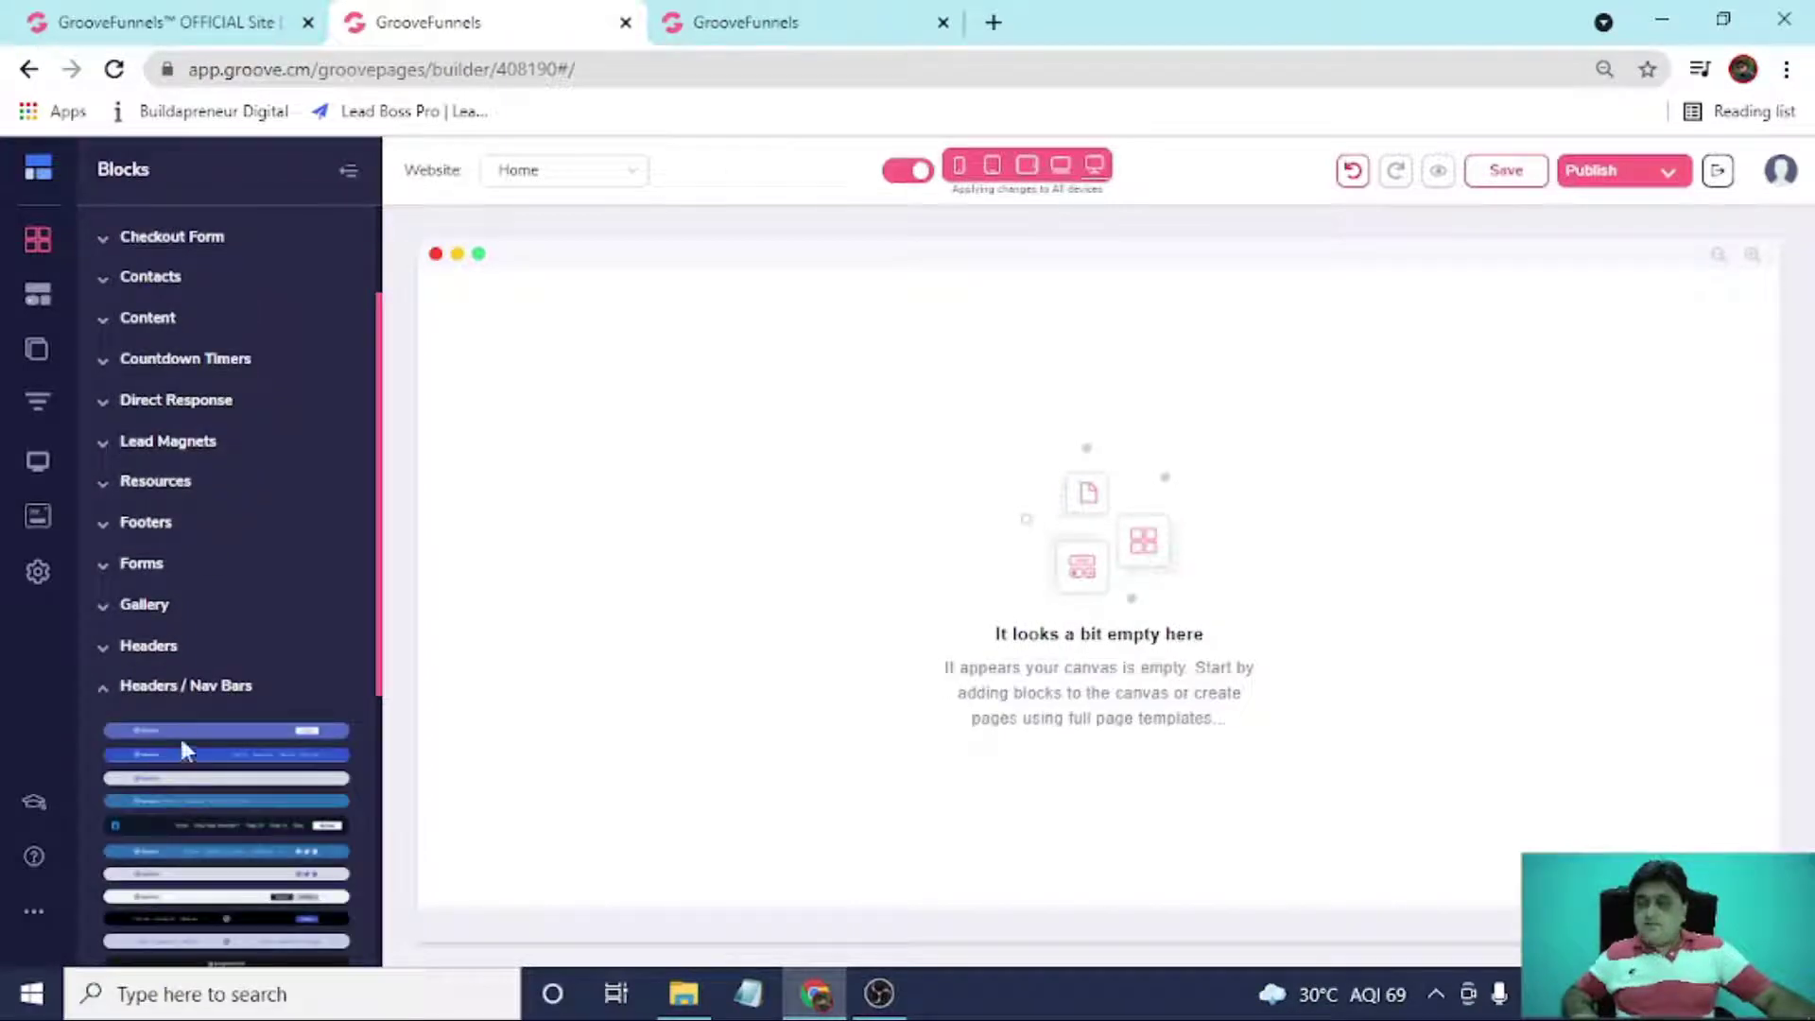
drag(182, 727, 753, 425)
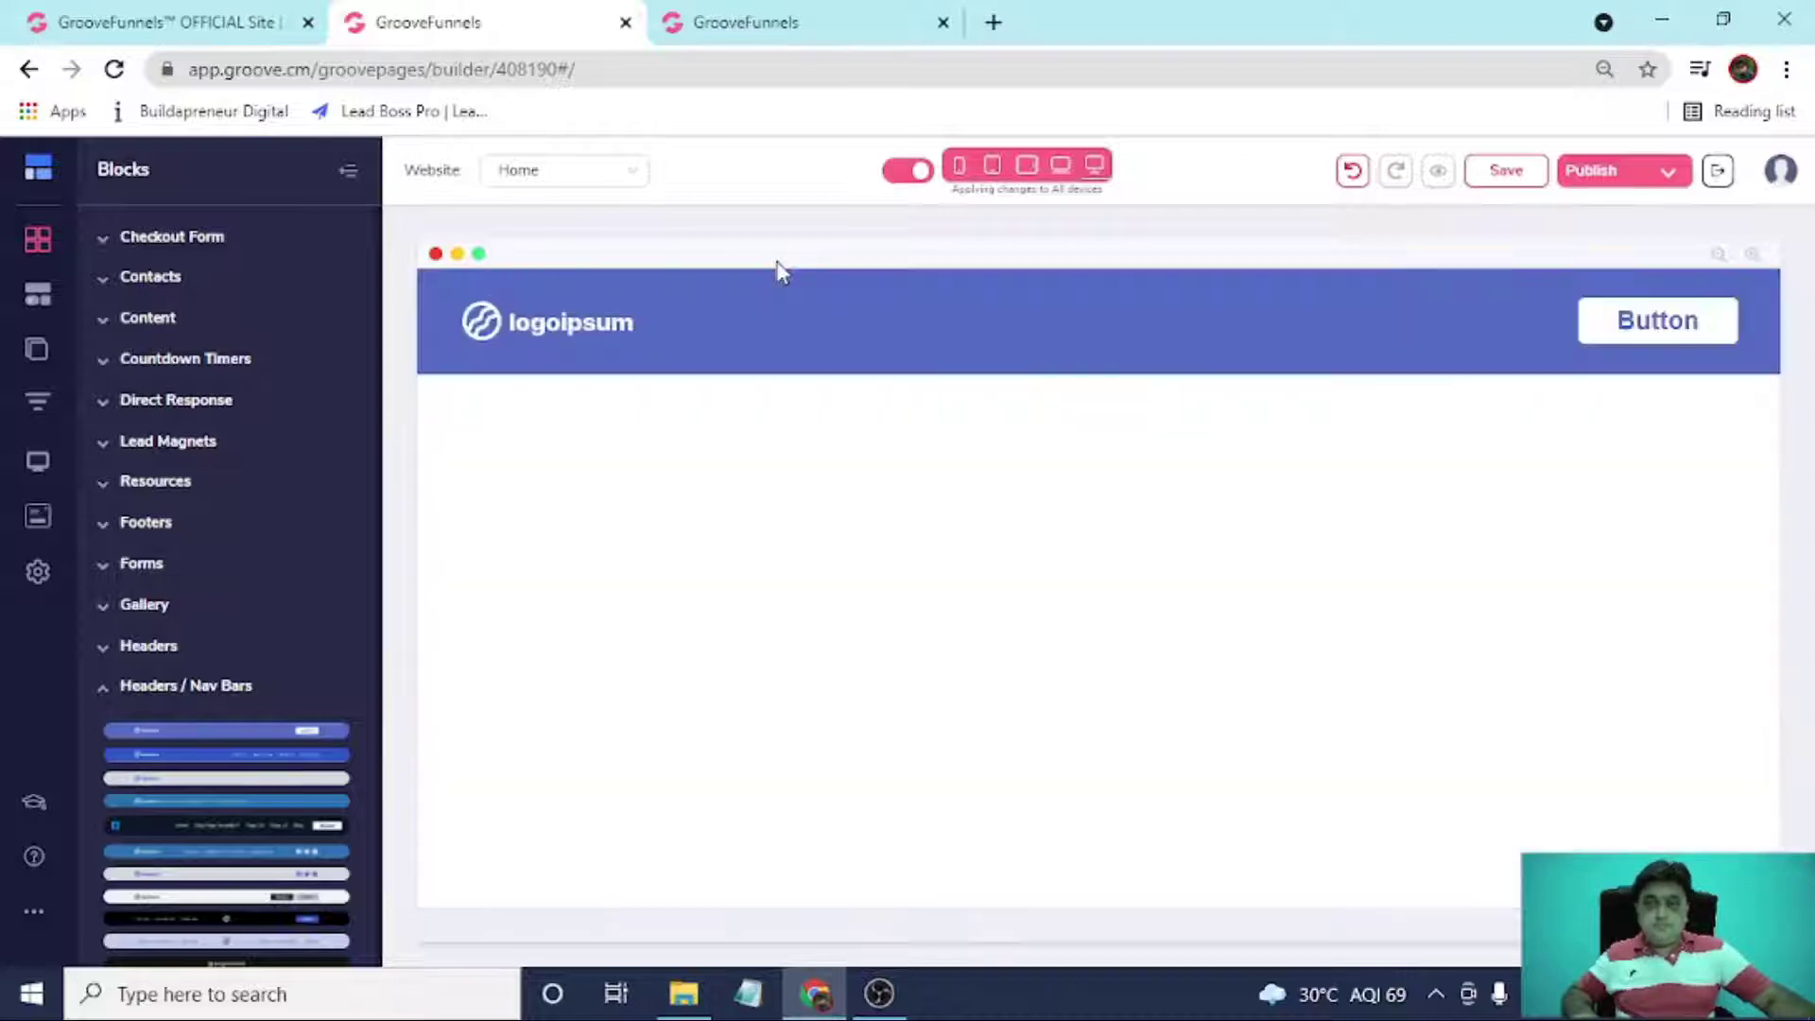
click(346, 172)
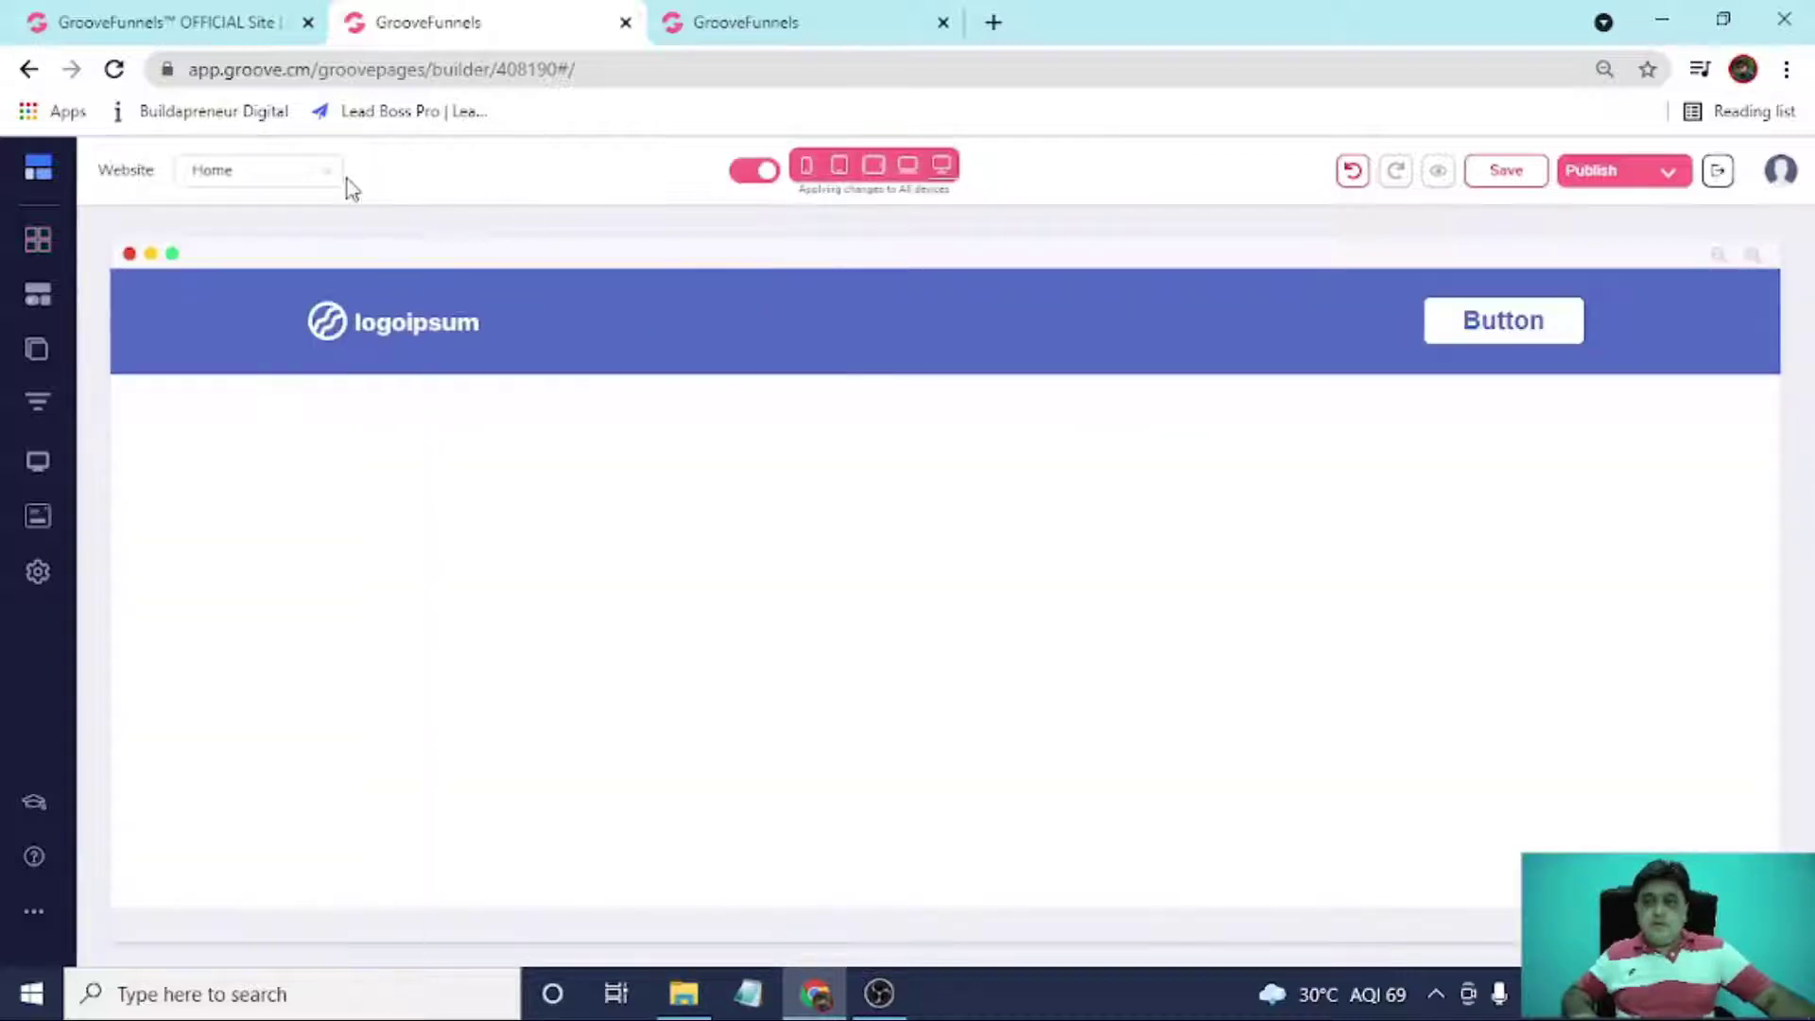
Inspect the new header's logo and button and compare them with the MarketCap header on the webinar page.
click(372, 329)
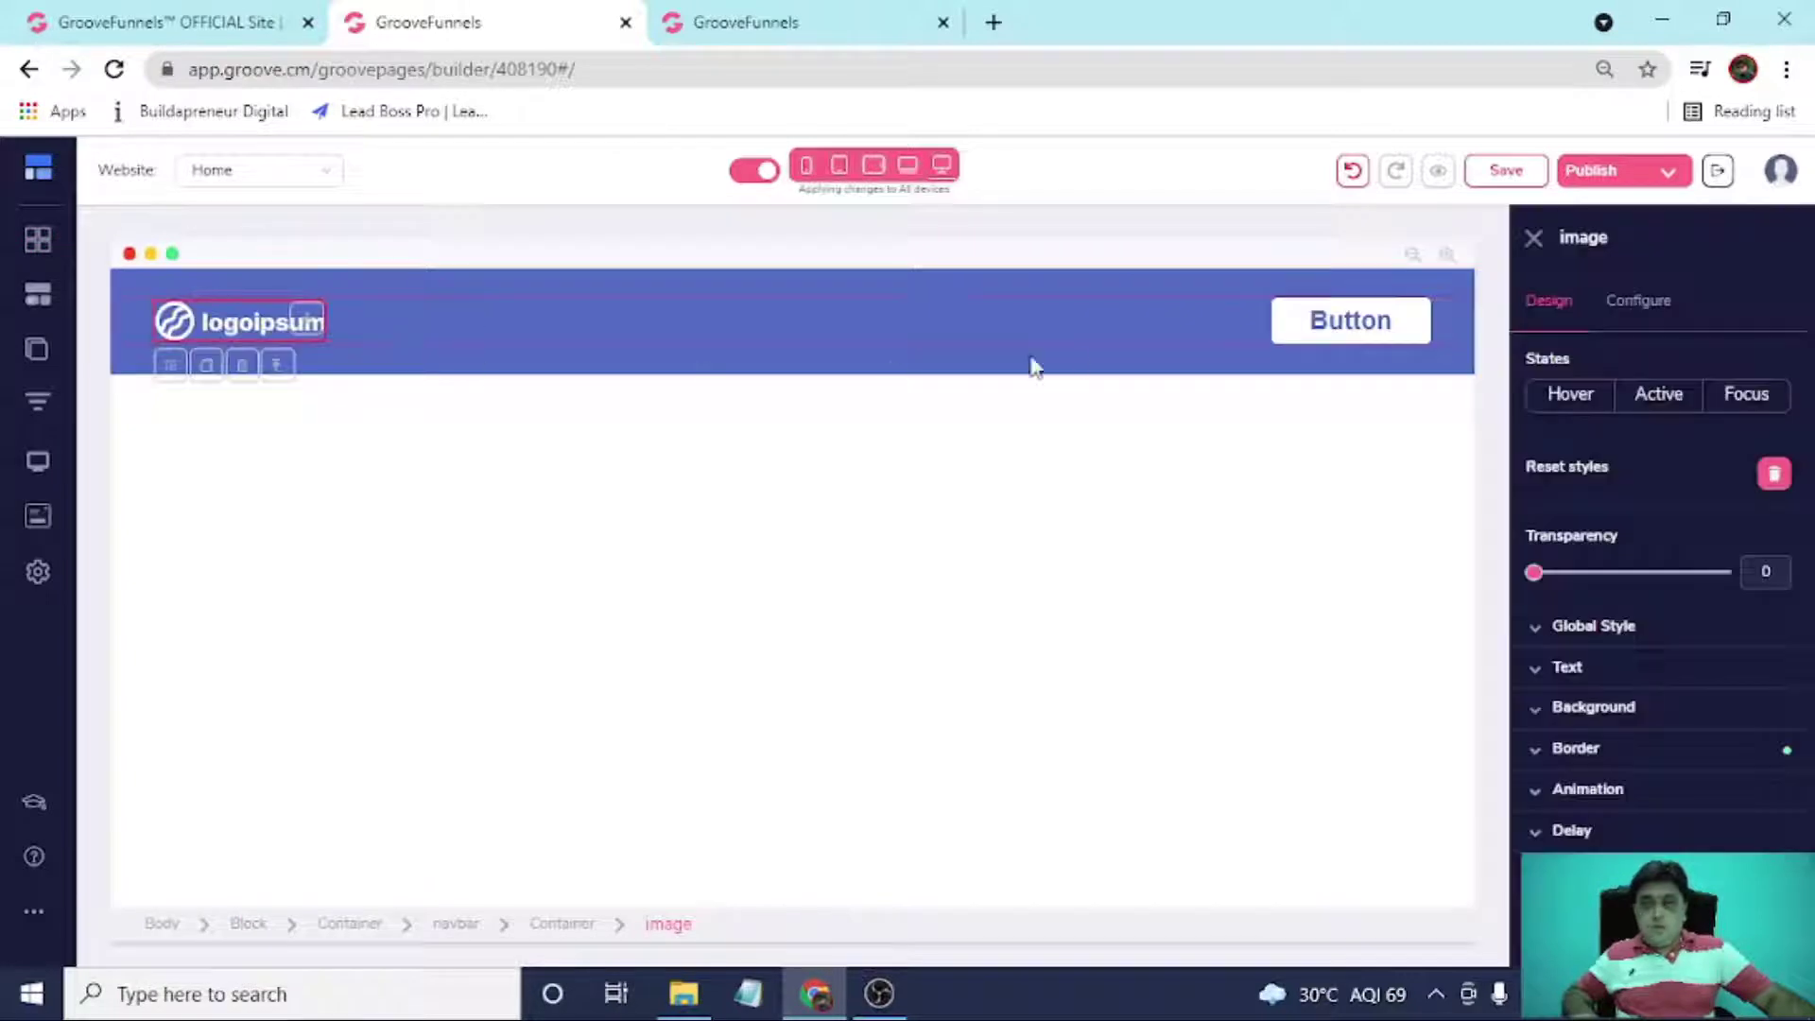
click(1321, 337)
click(799, 21)
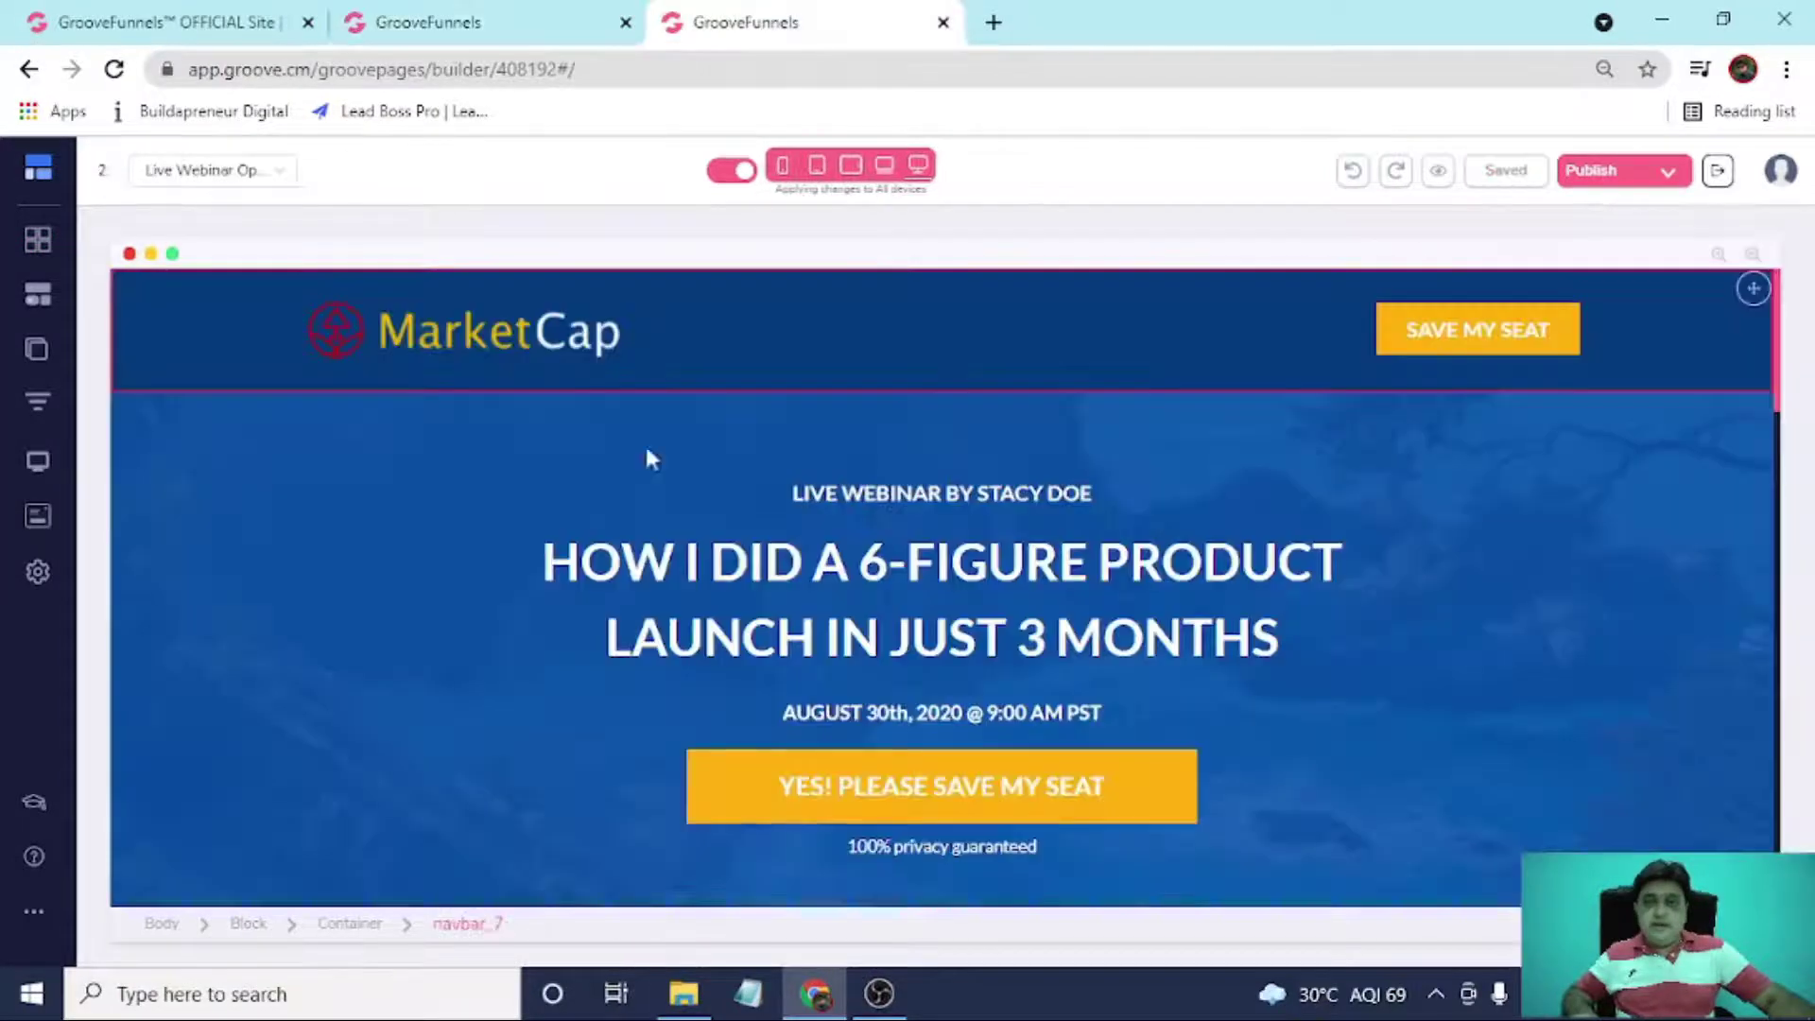
click(487, 12)
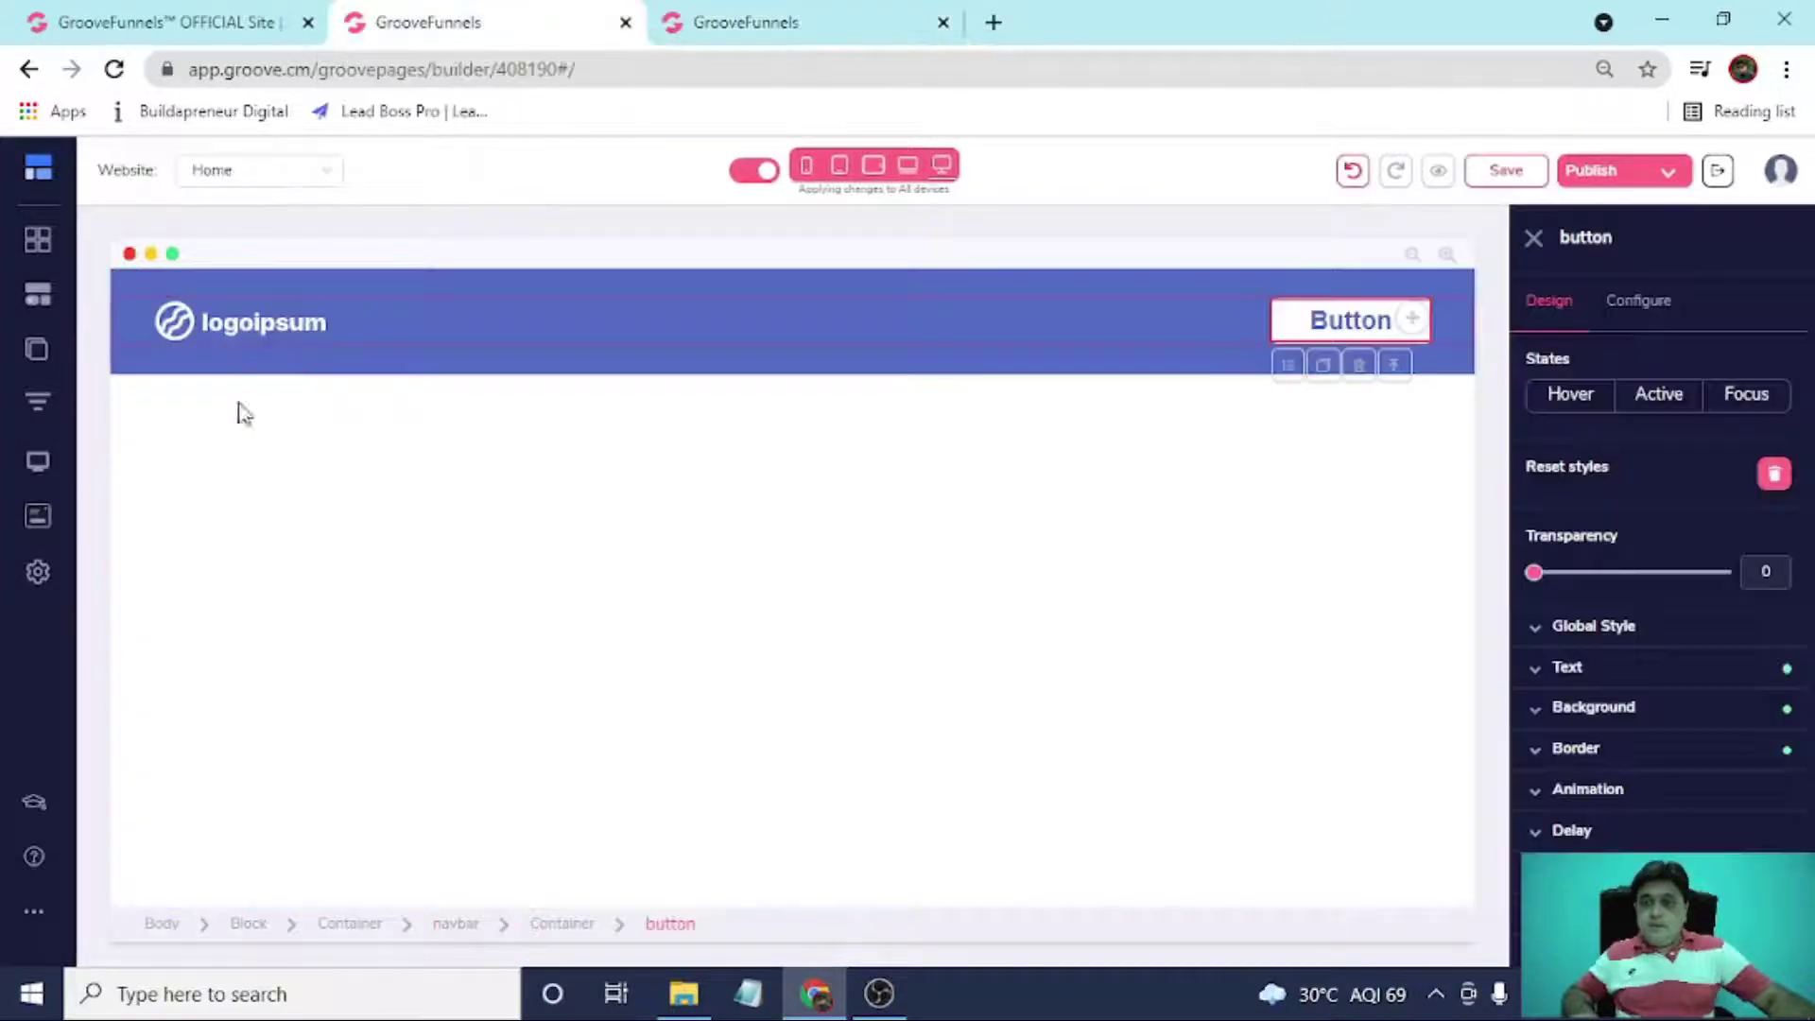
Upload the image file Now_Shwing-removebg-preview to the image library for the header's logo.
click(246, 310)
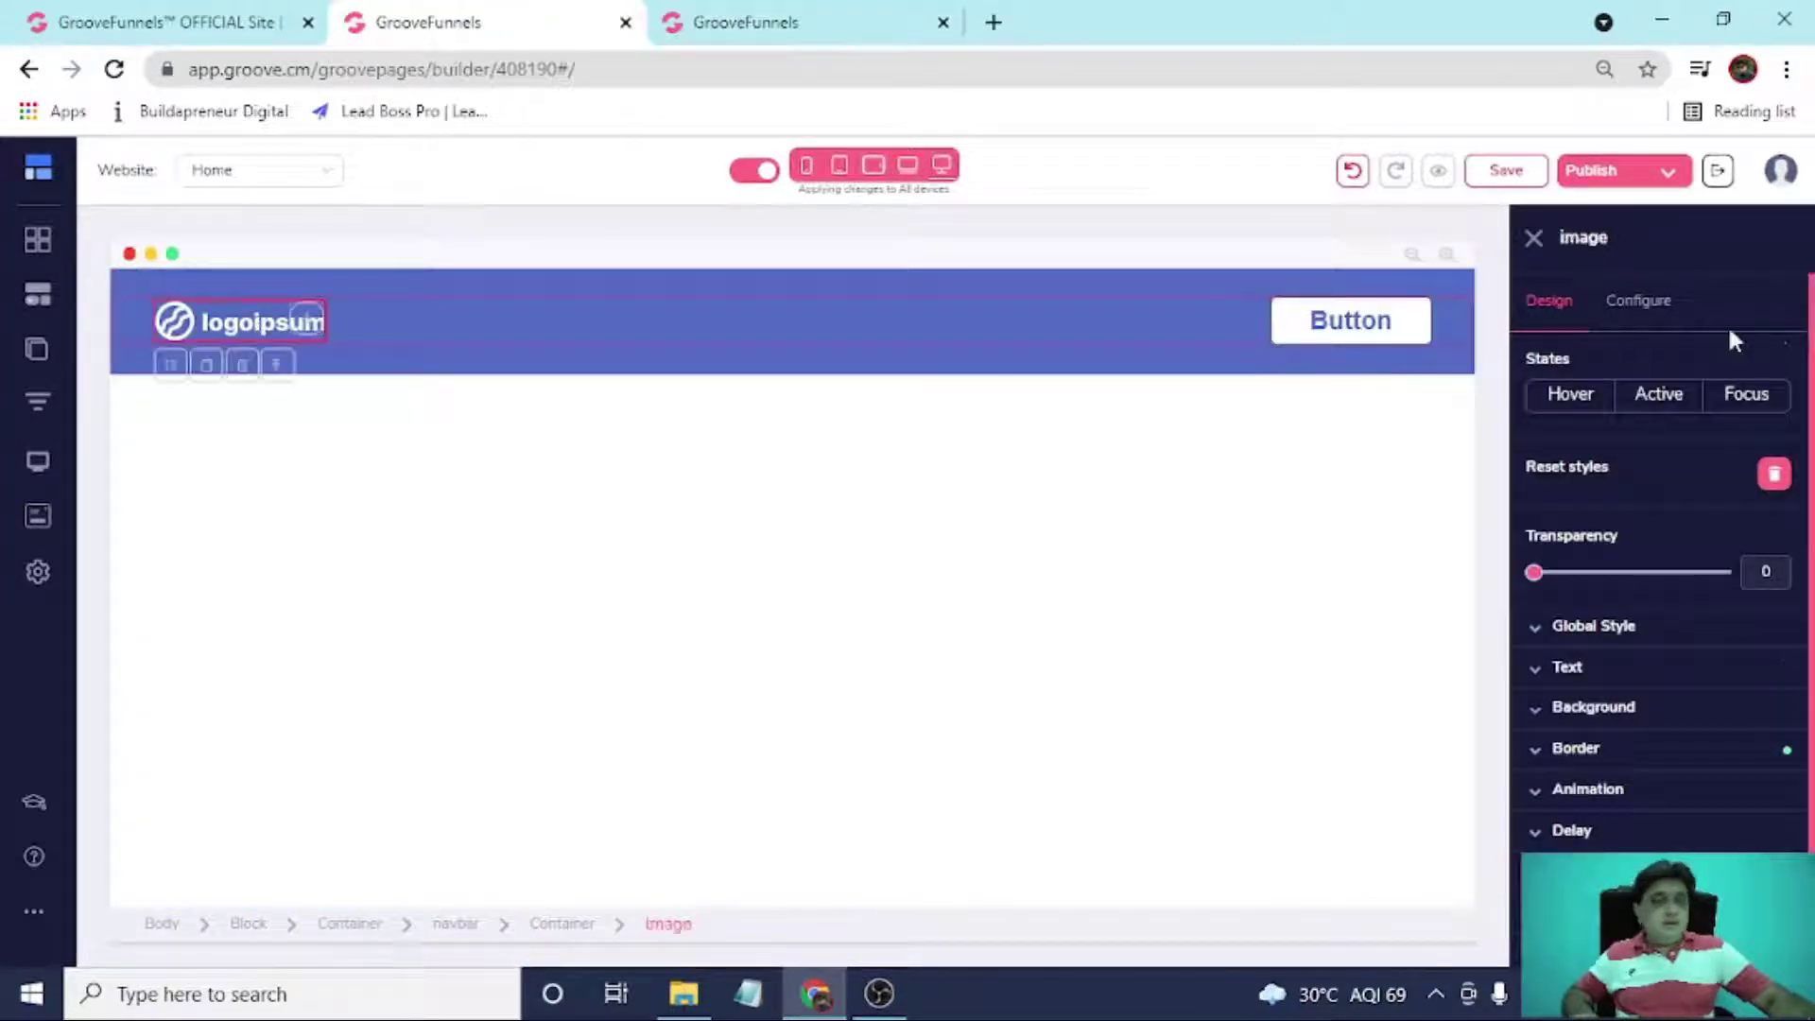
click(1647, 302)
click(1692, 481)
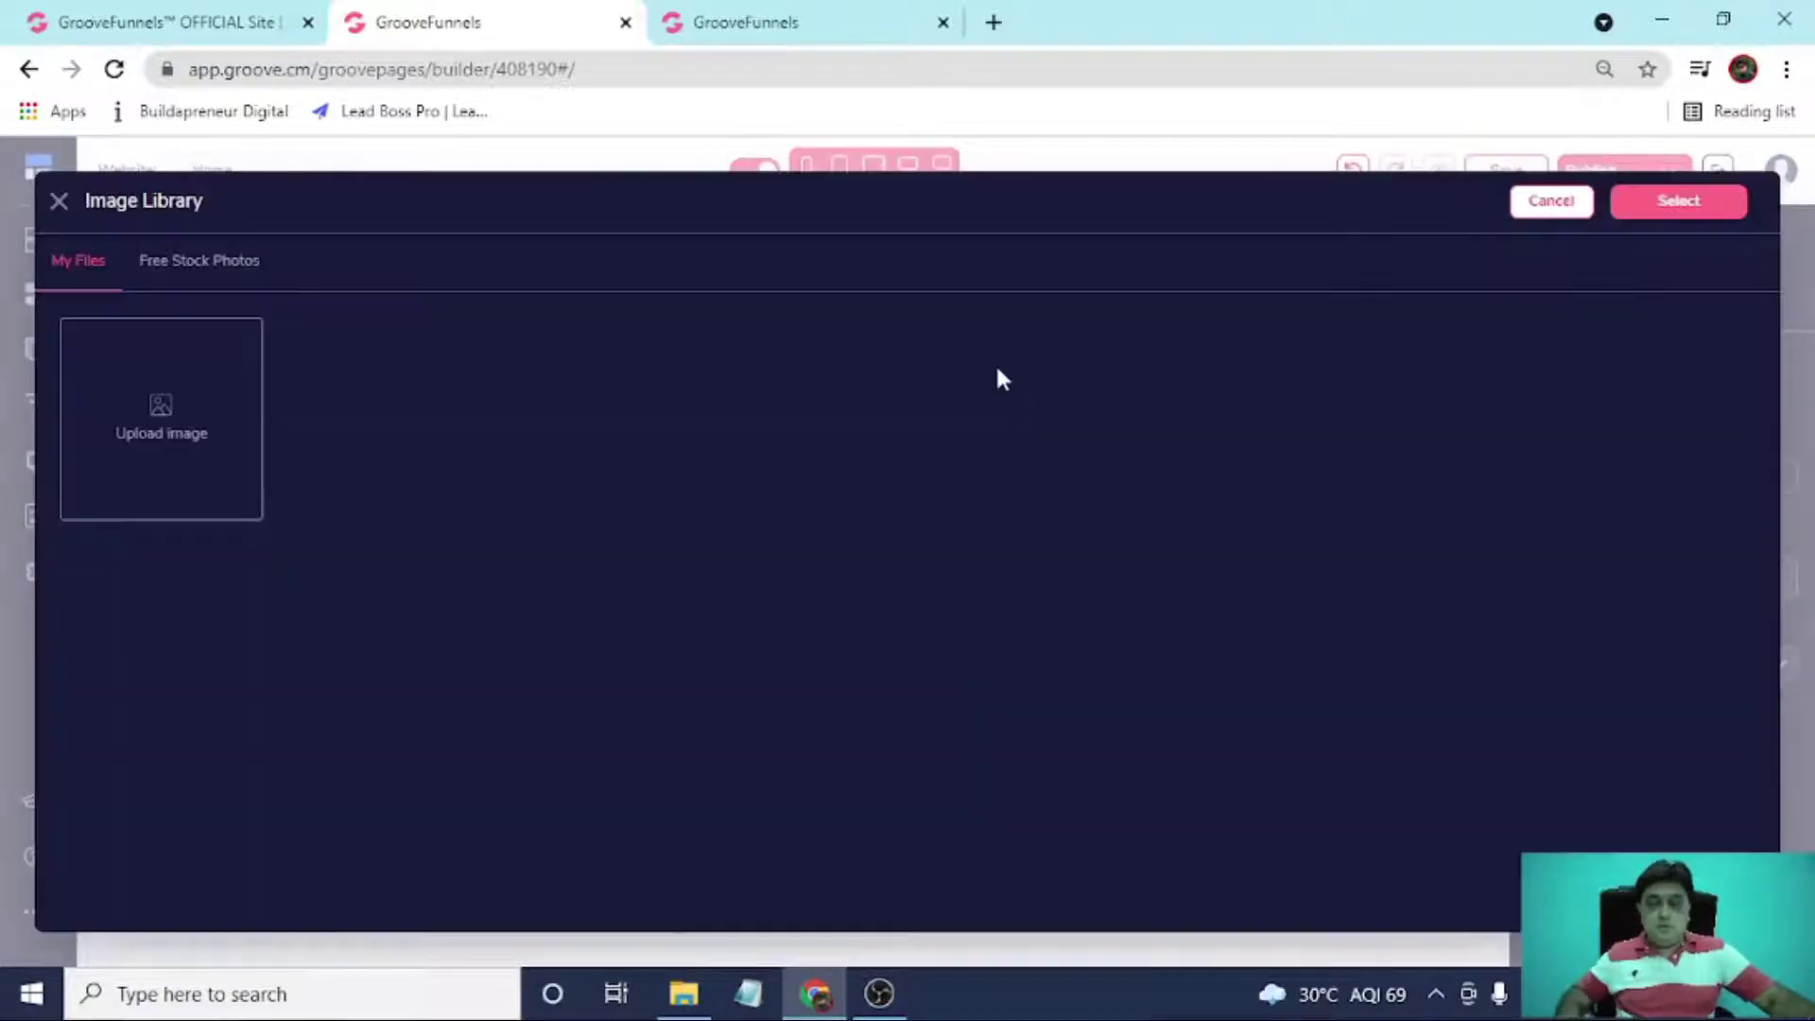
click(186, 383)
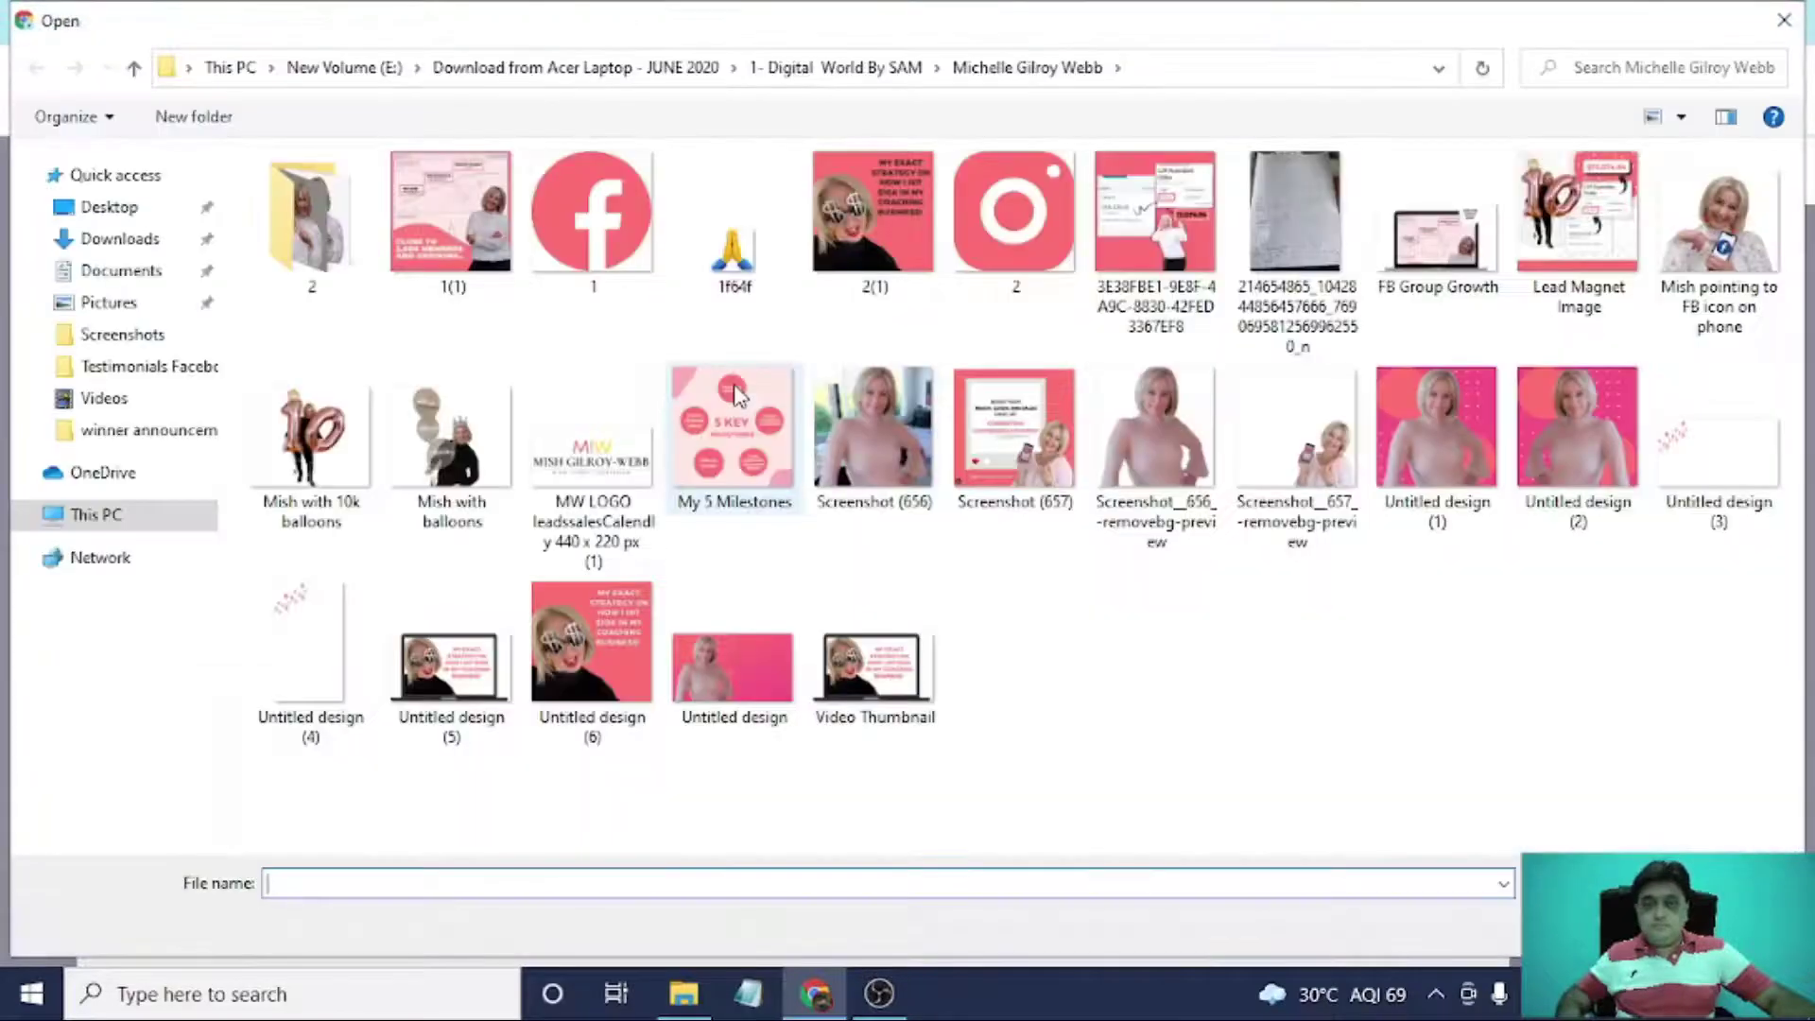
click(567, 623)
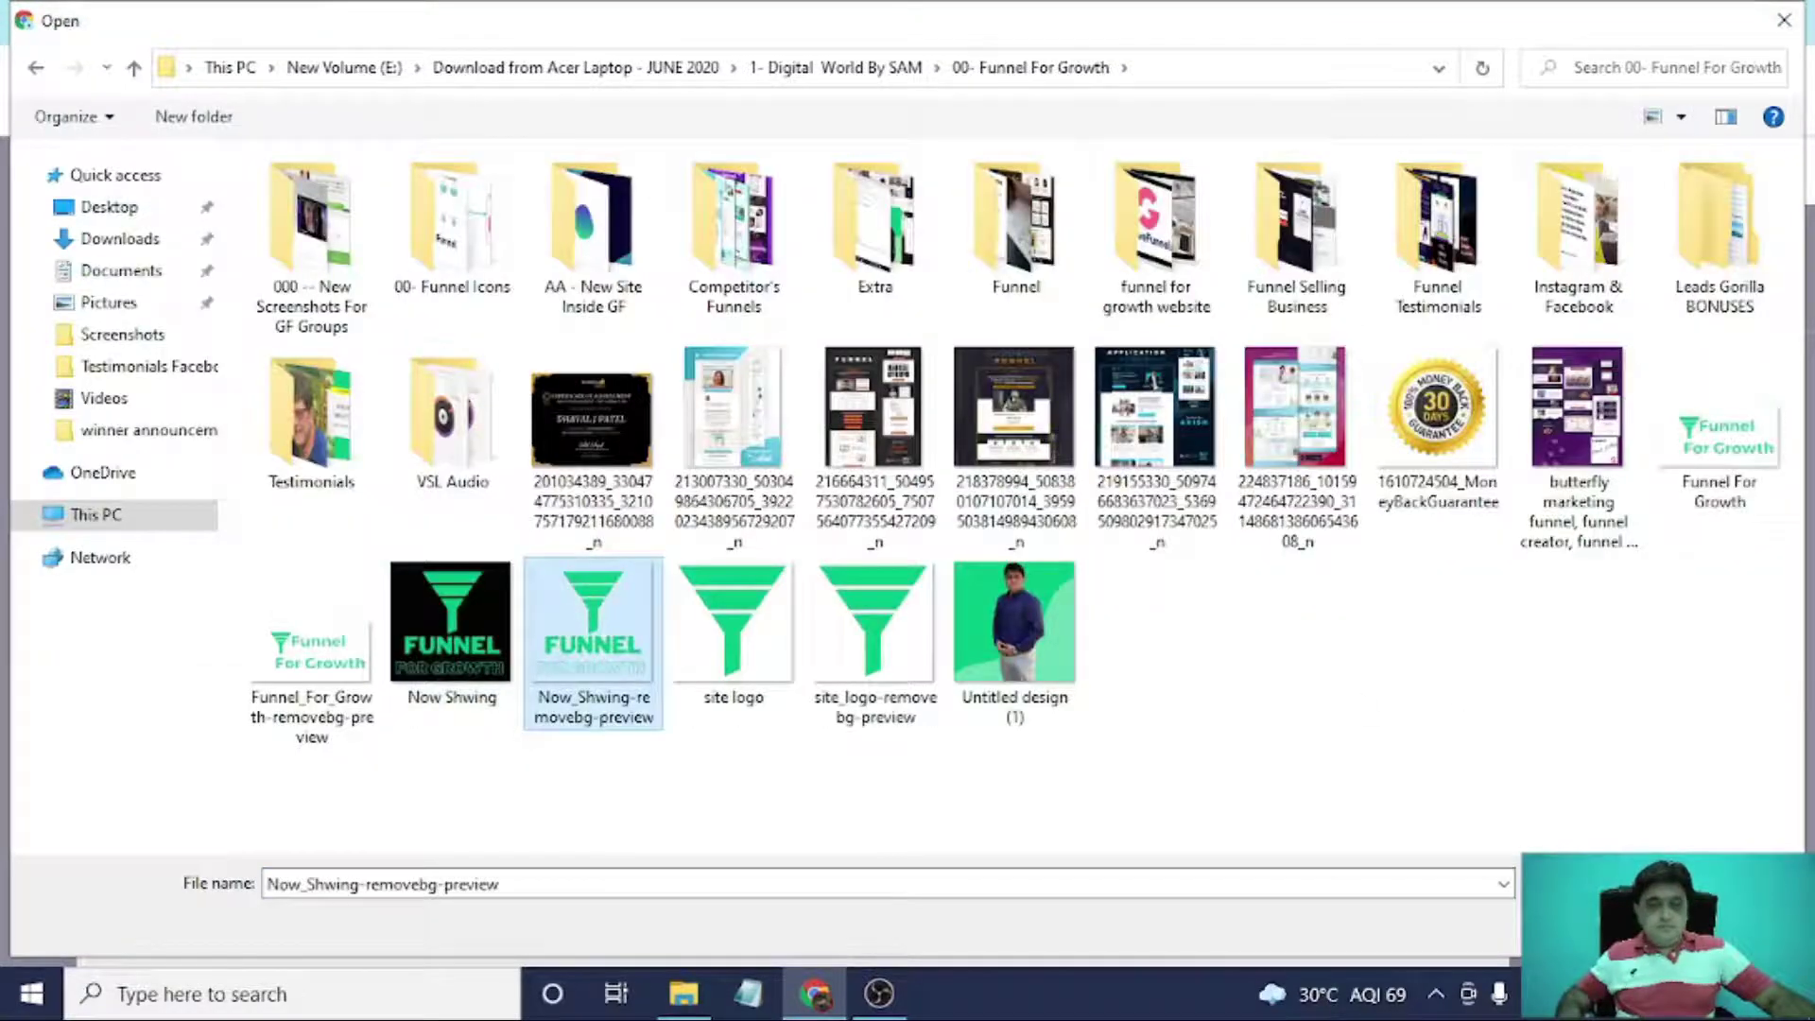
double_click(567, 624)
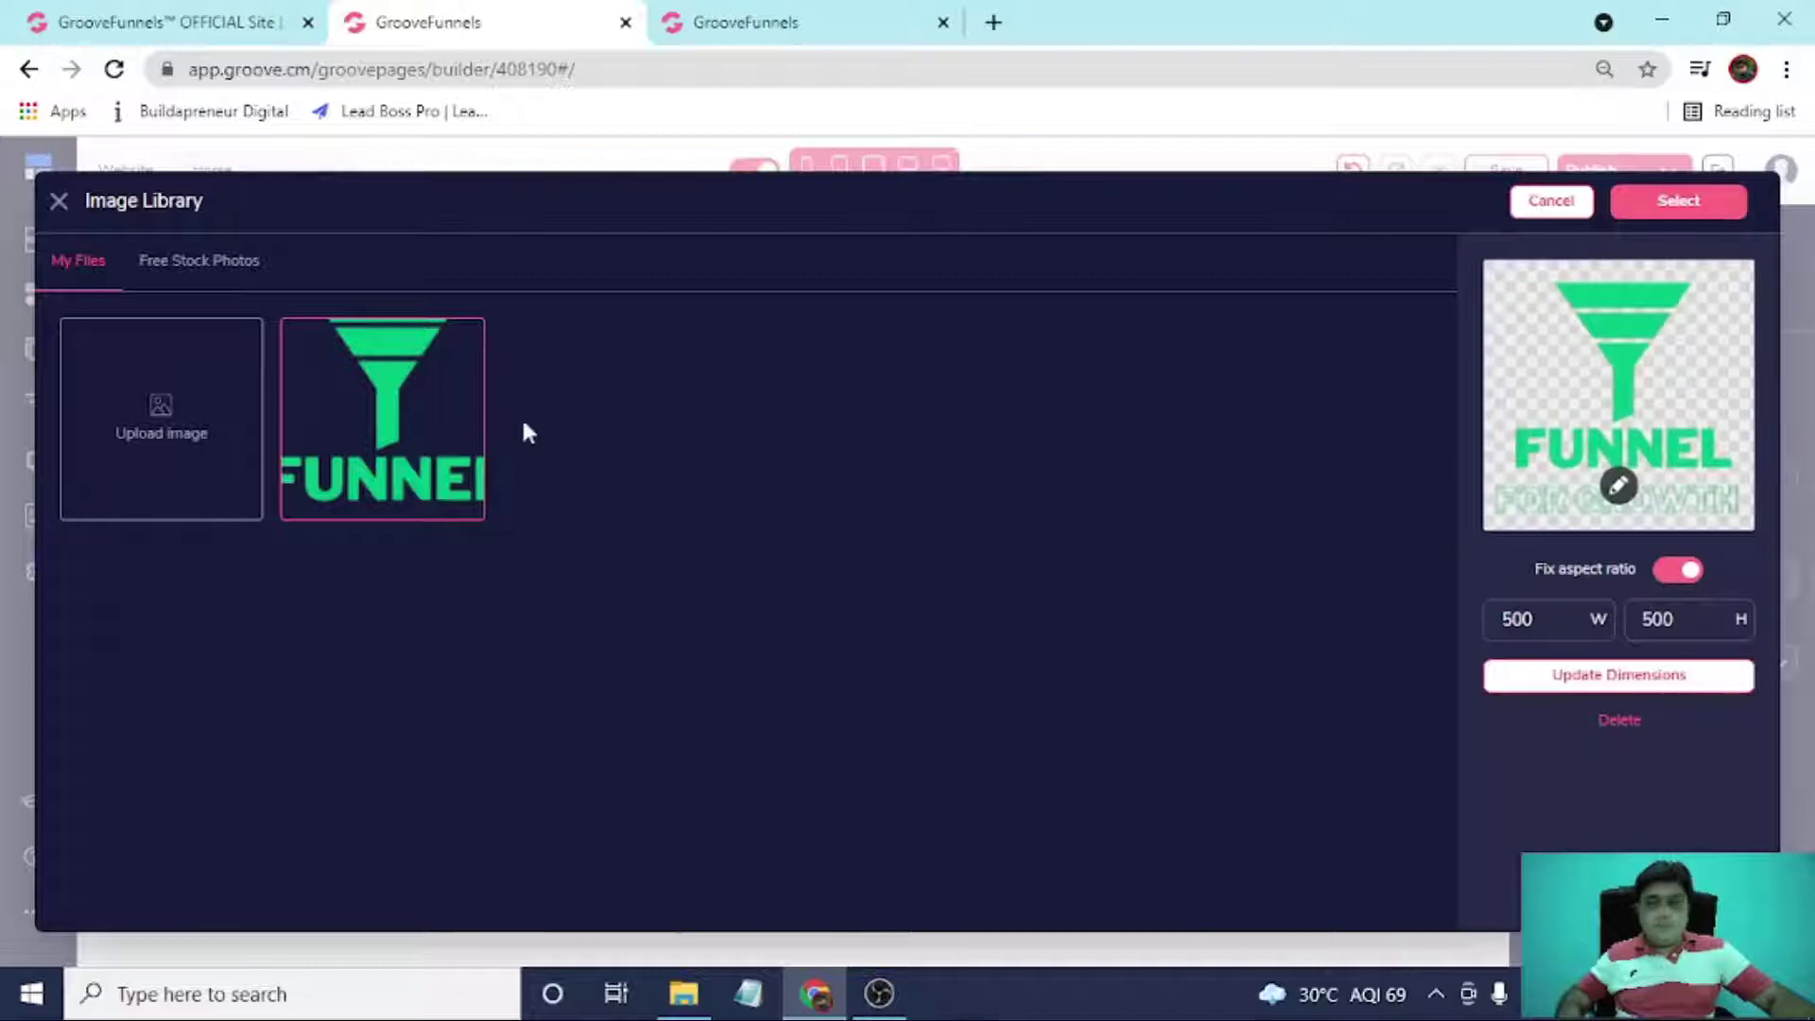
Replace the header's placeholder logo with the uploaded funnel image and update the element.
click(440, 427)
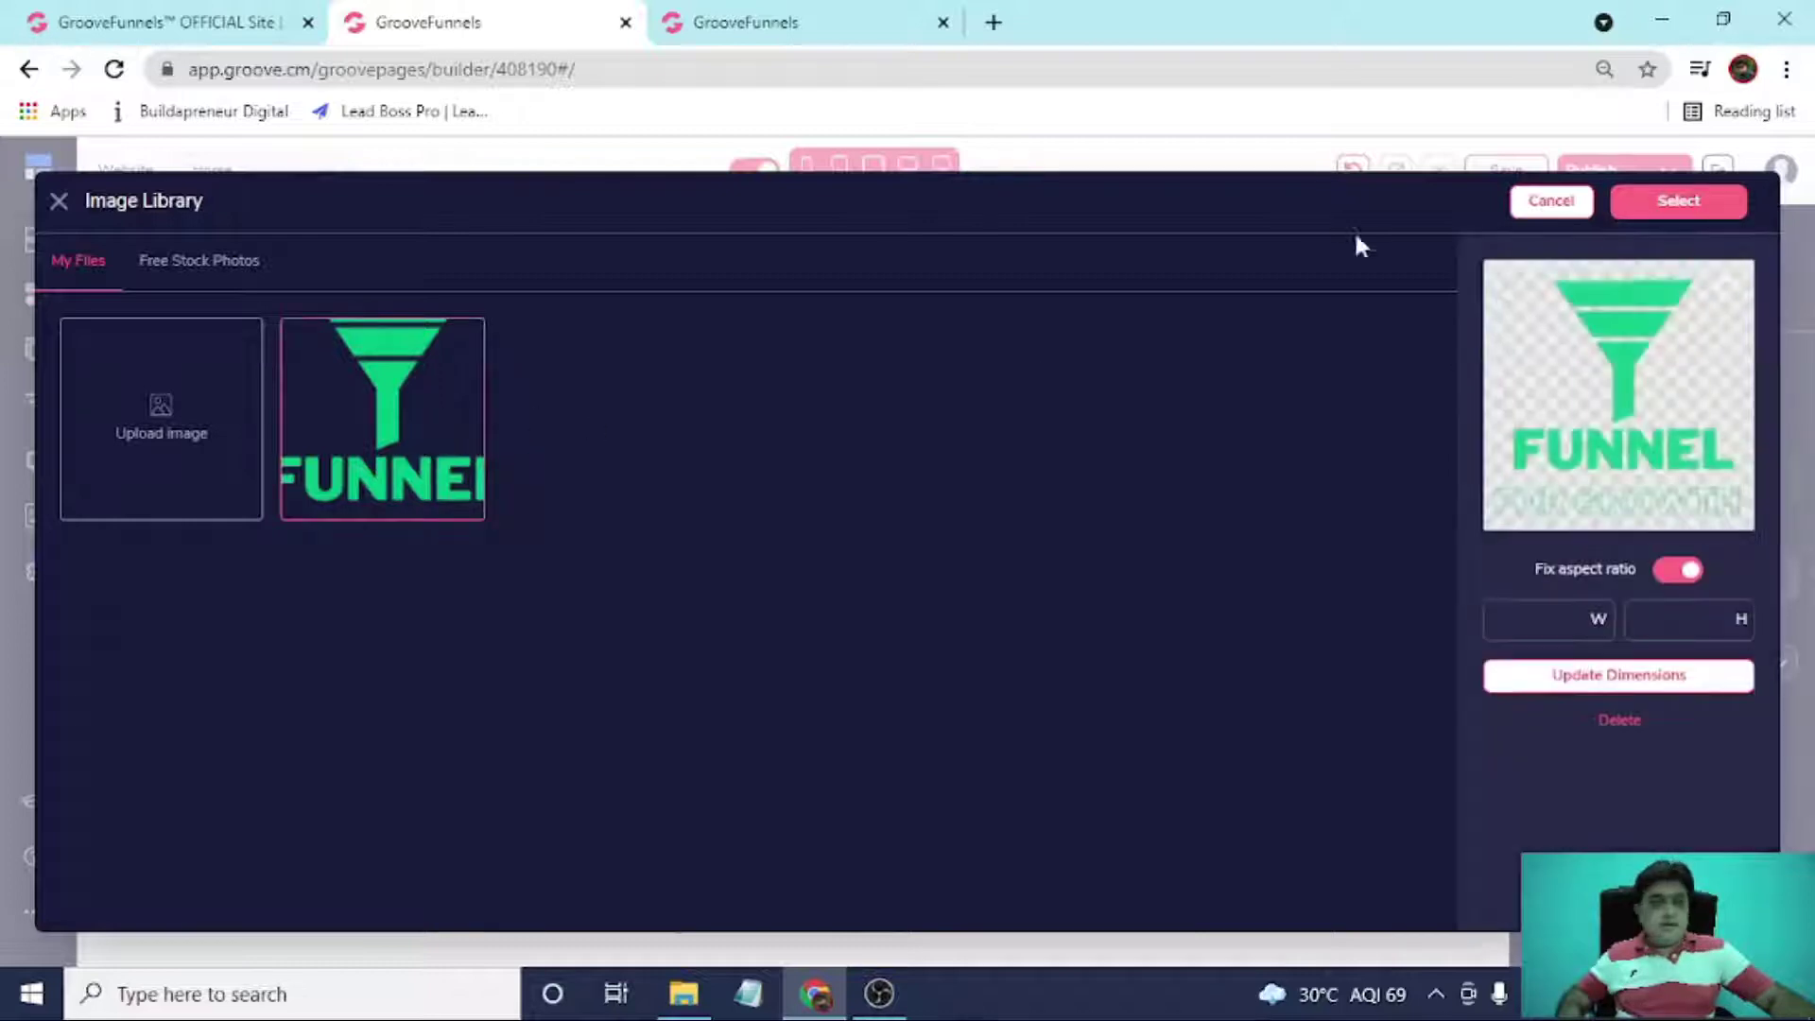
click(1673, 206)
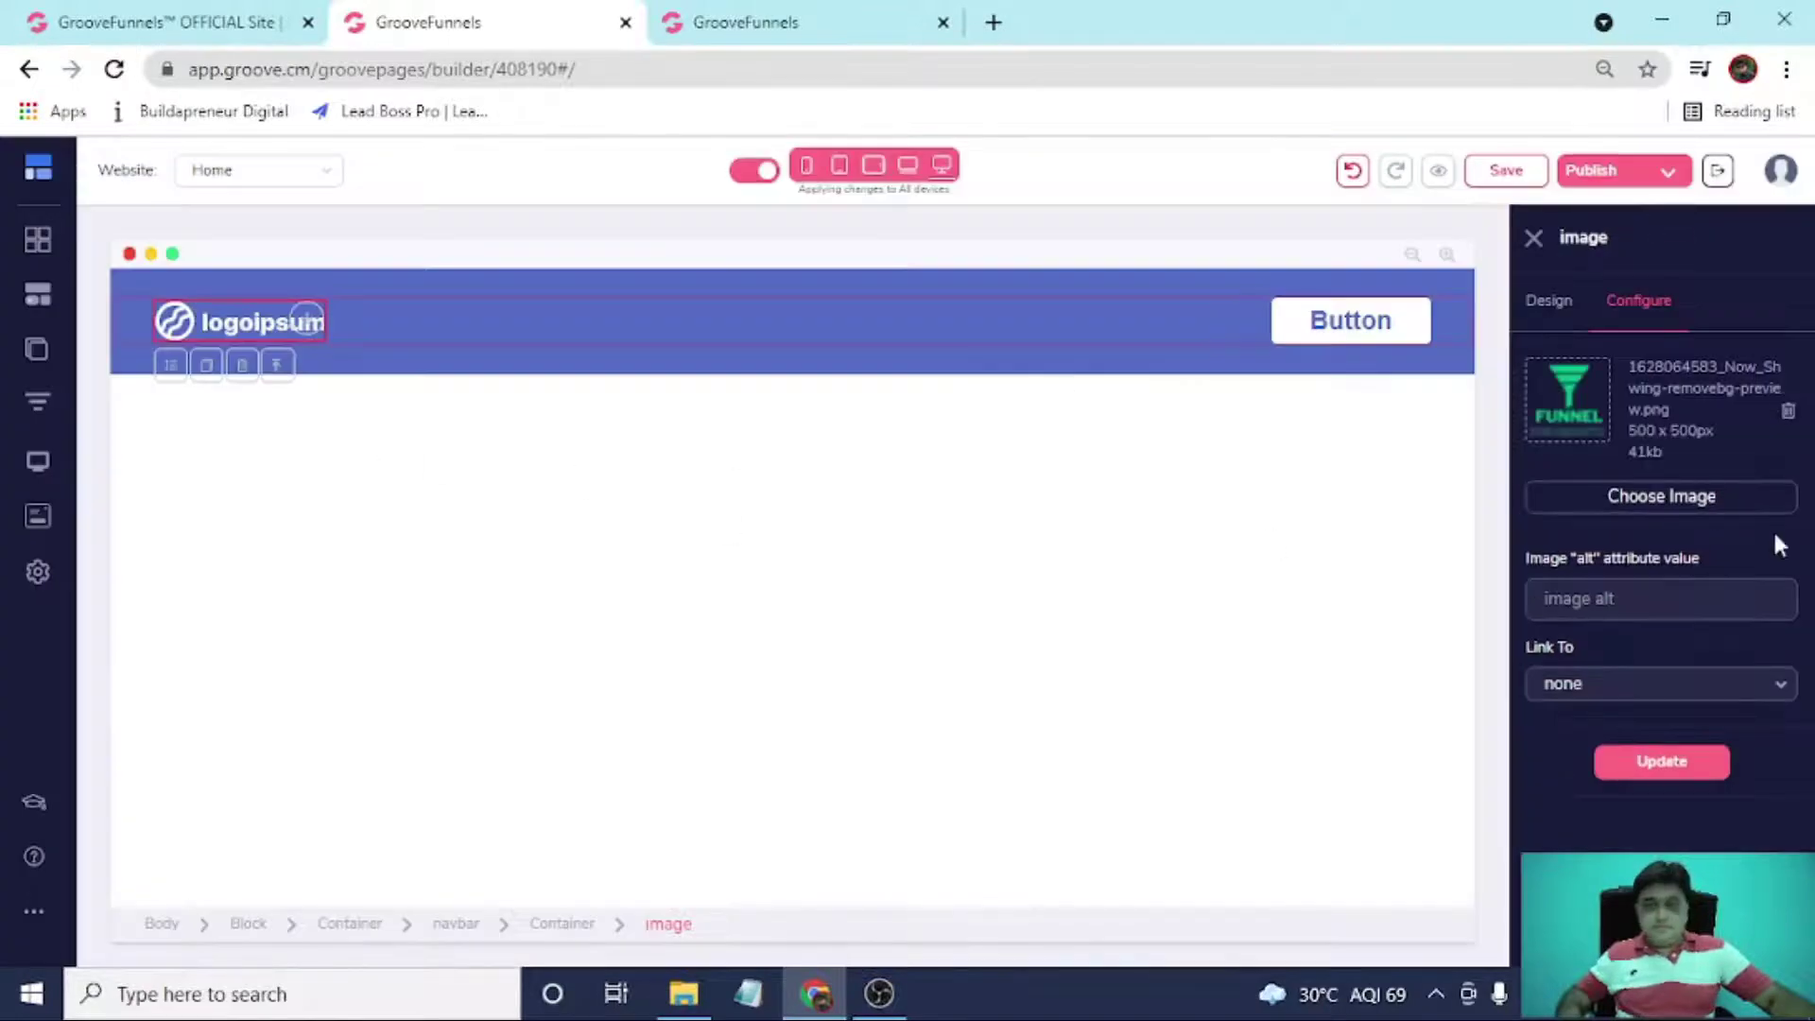
click(1659, 763)
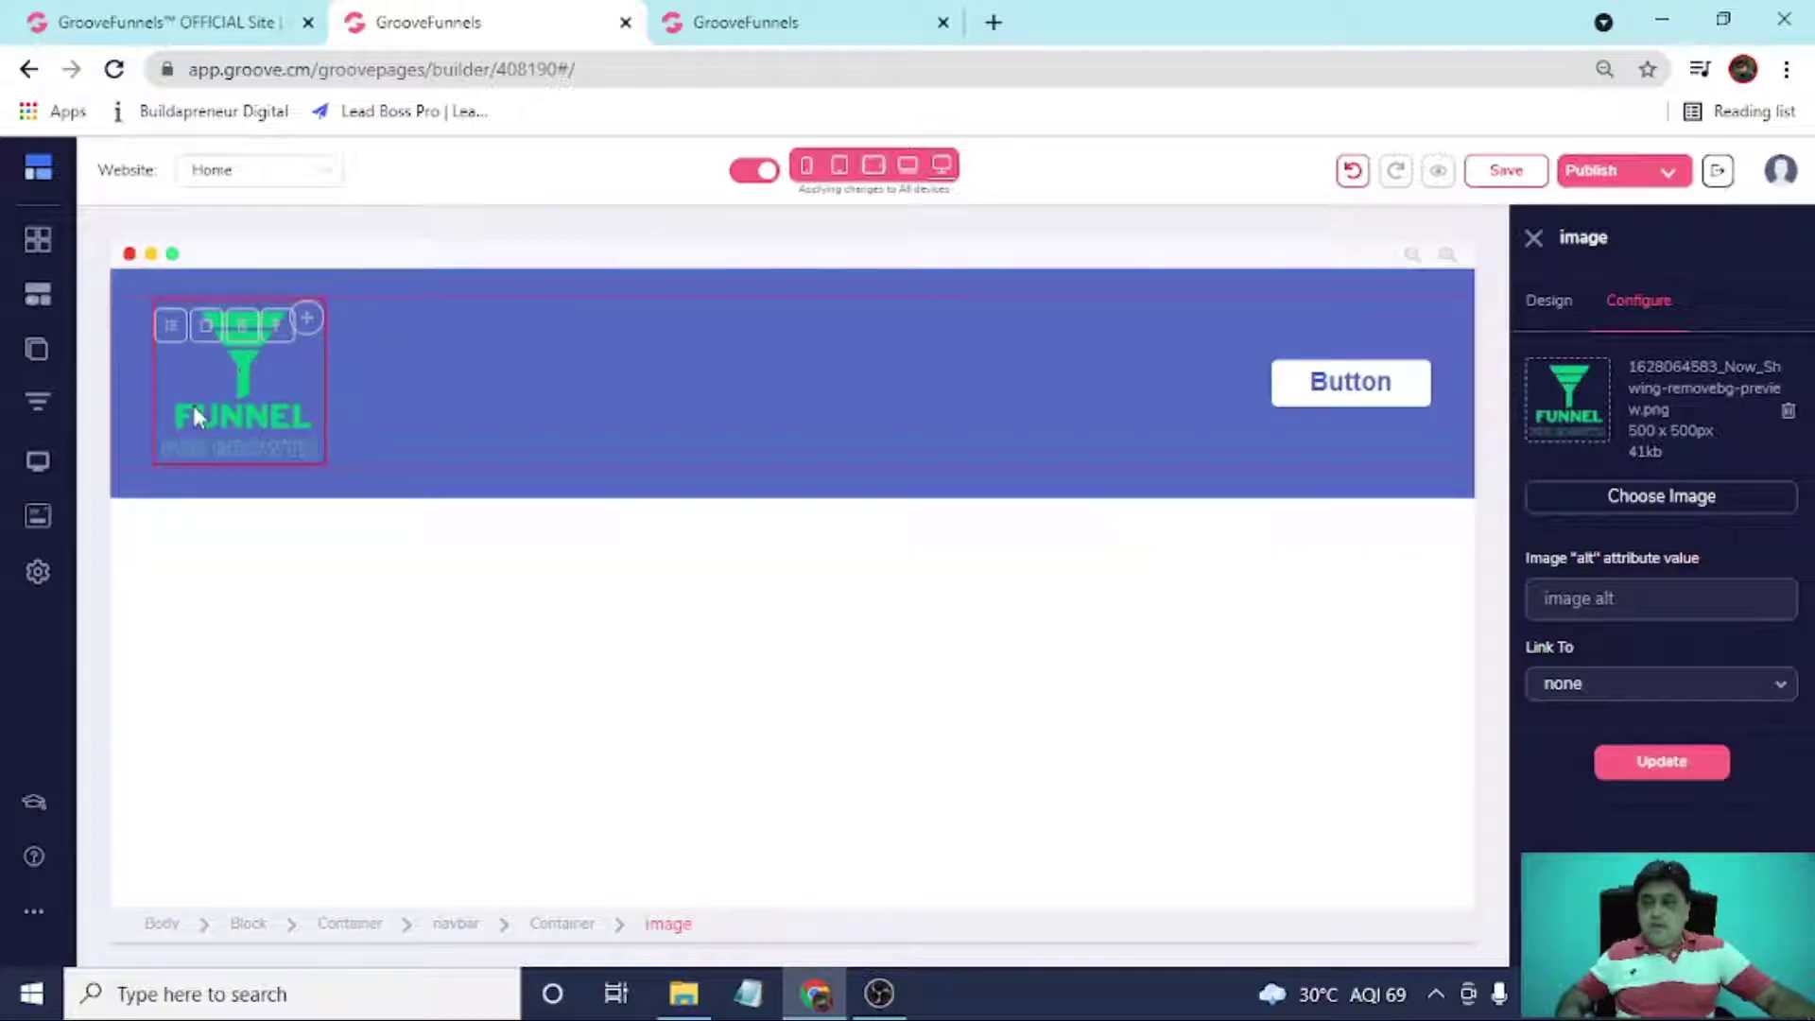
Switch the logo image's height to Fixed height (px) and set it to 112.
click(1548, 301)
scroll(1608, 480, down, 1)
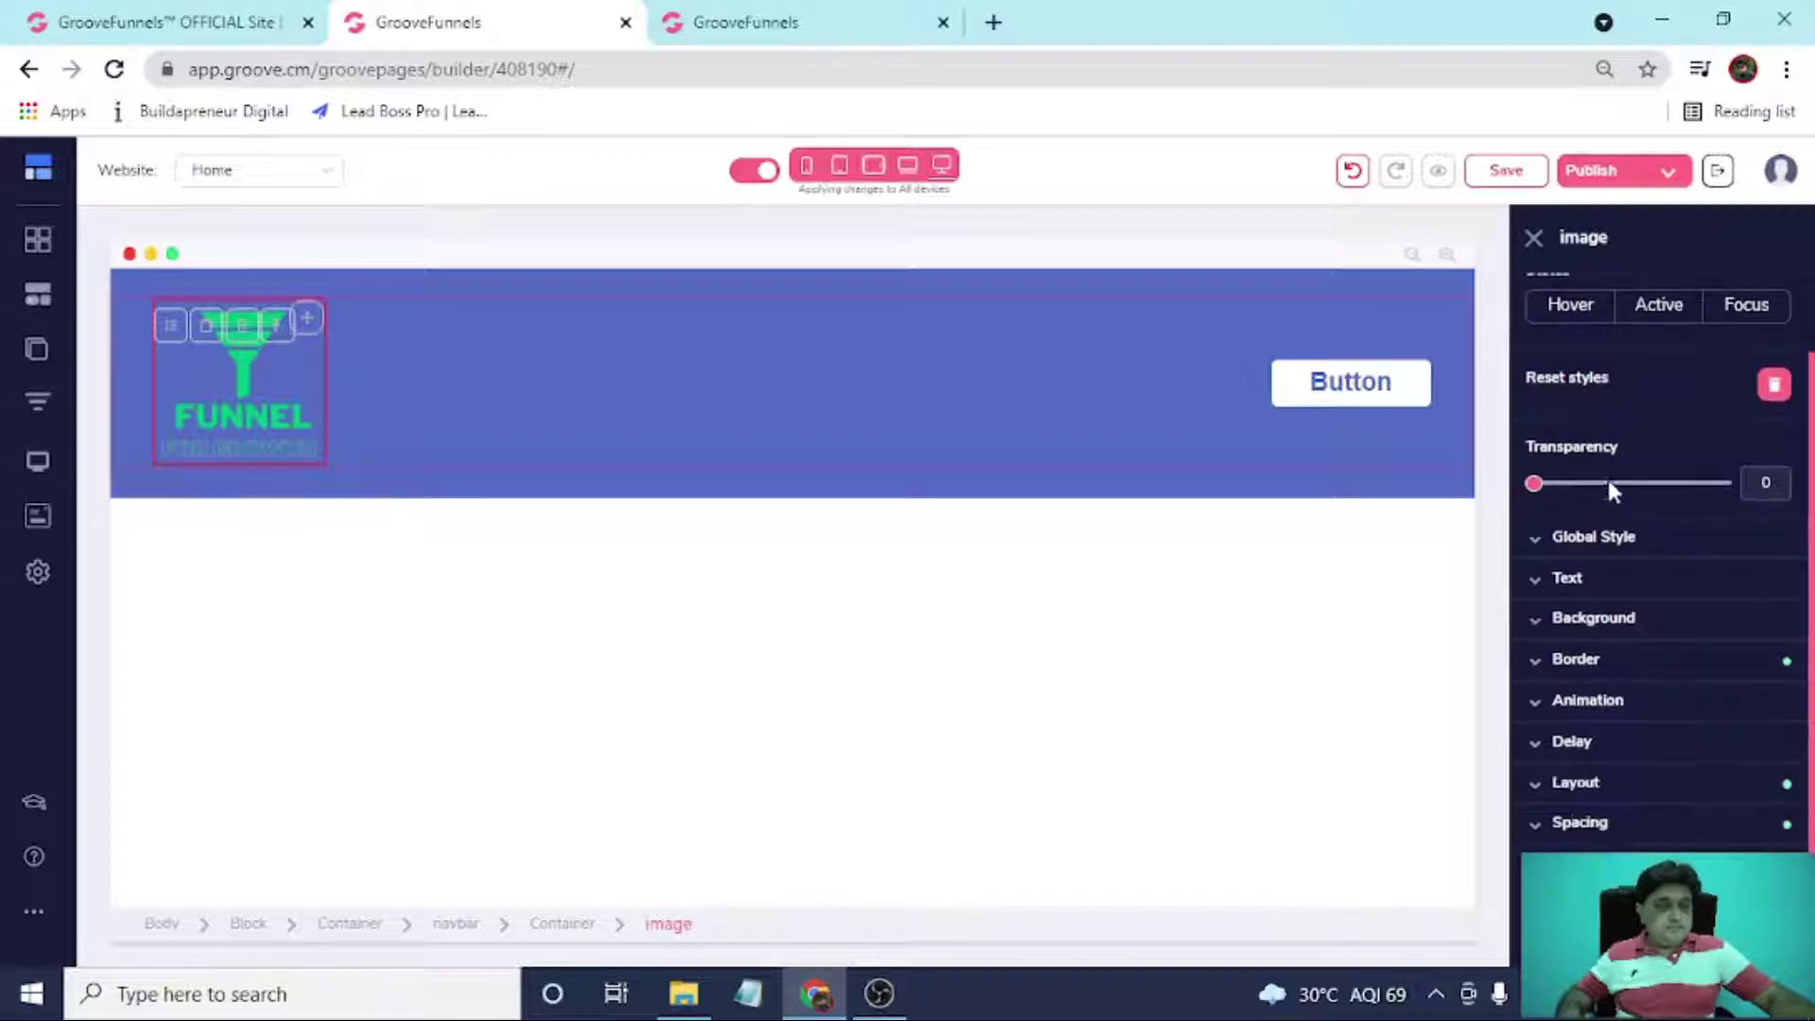
scroll(1655, 792, down, 2)
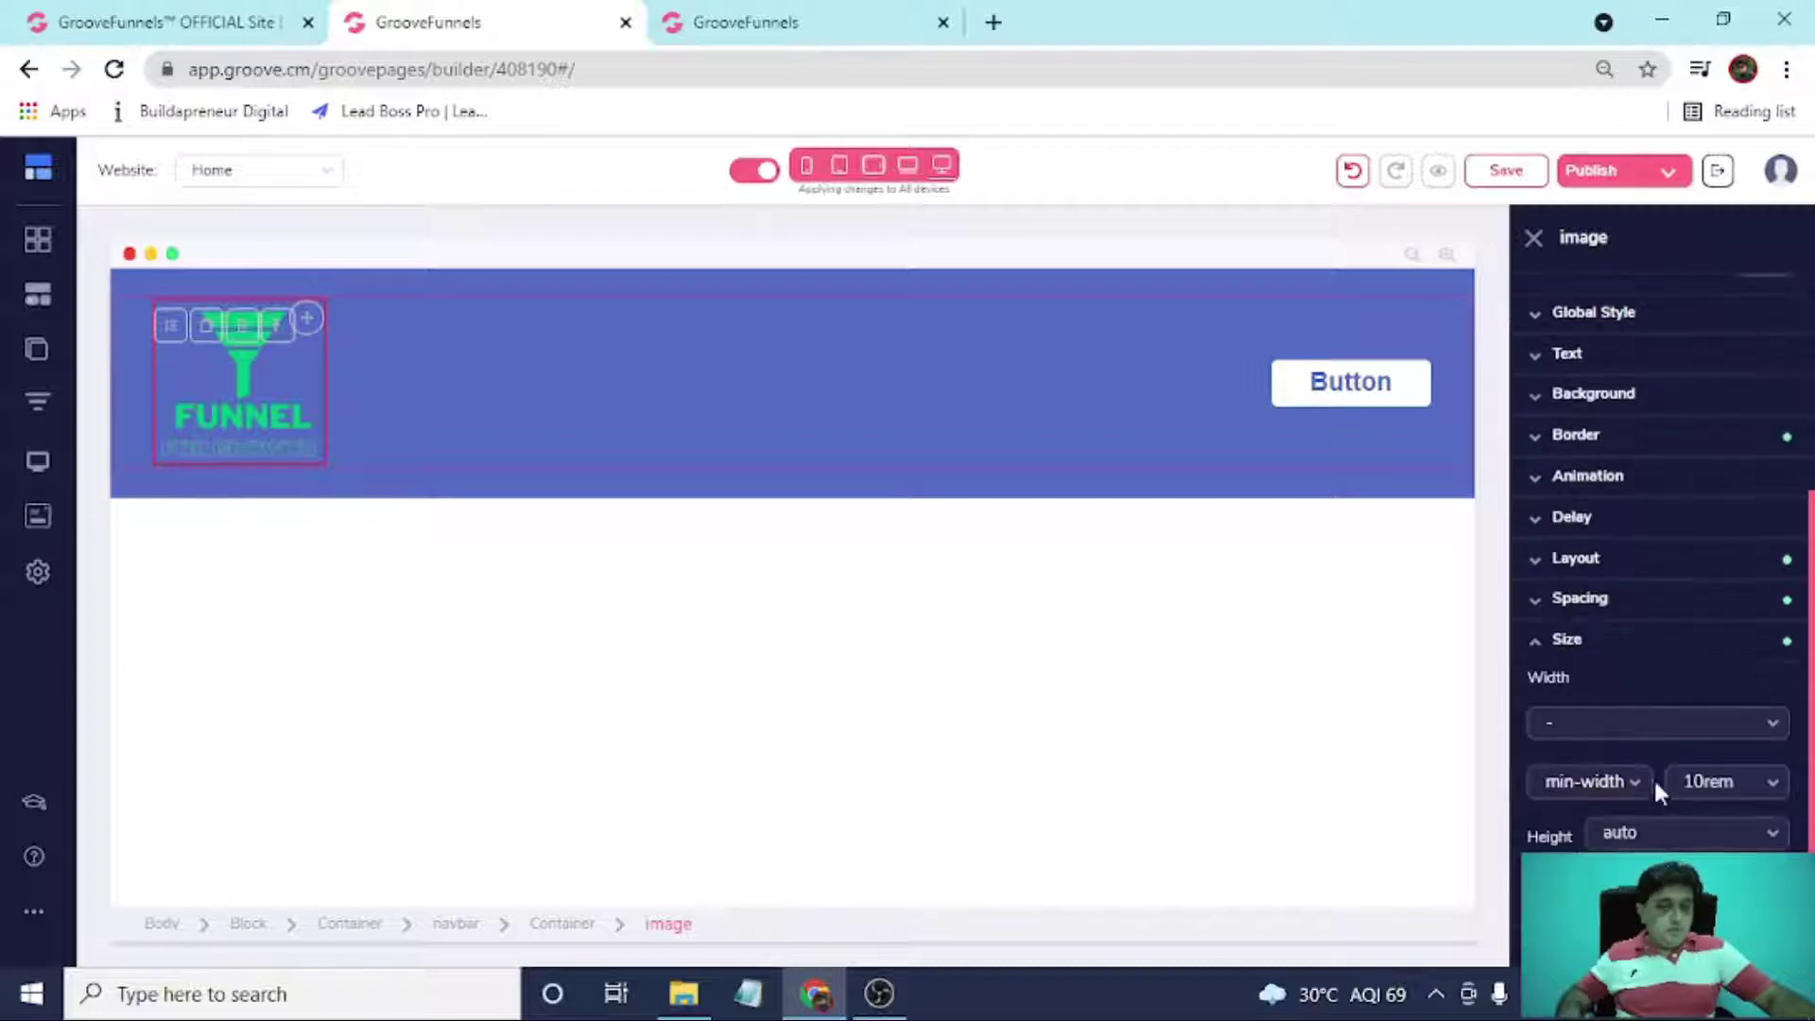
click(1650, 836)
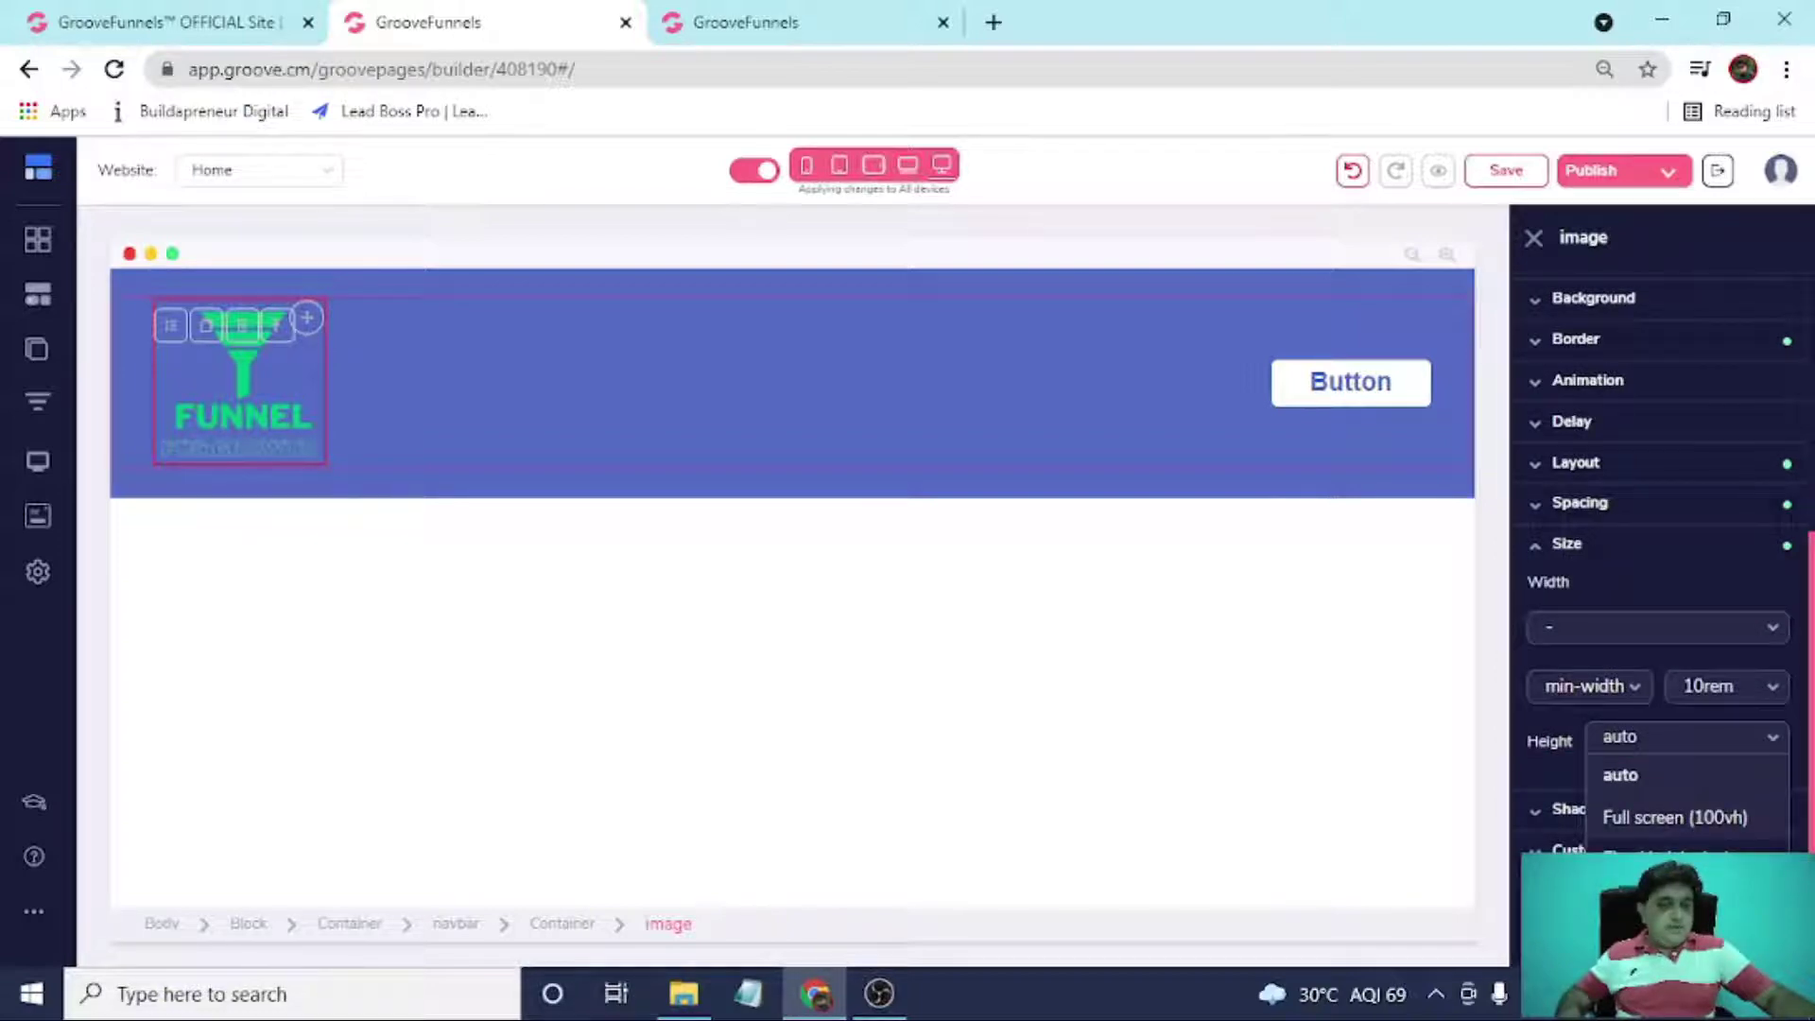
click(1673, 861)
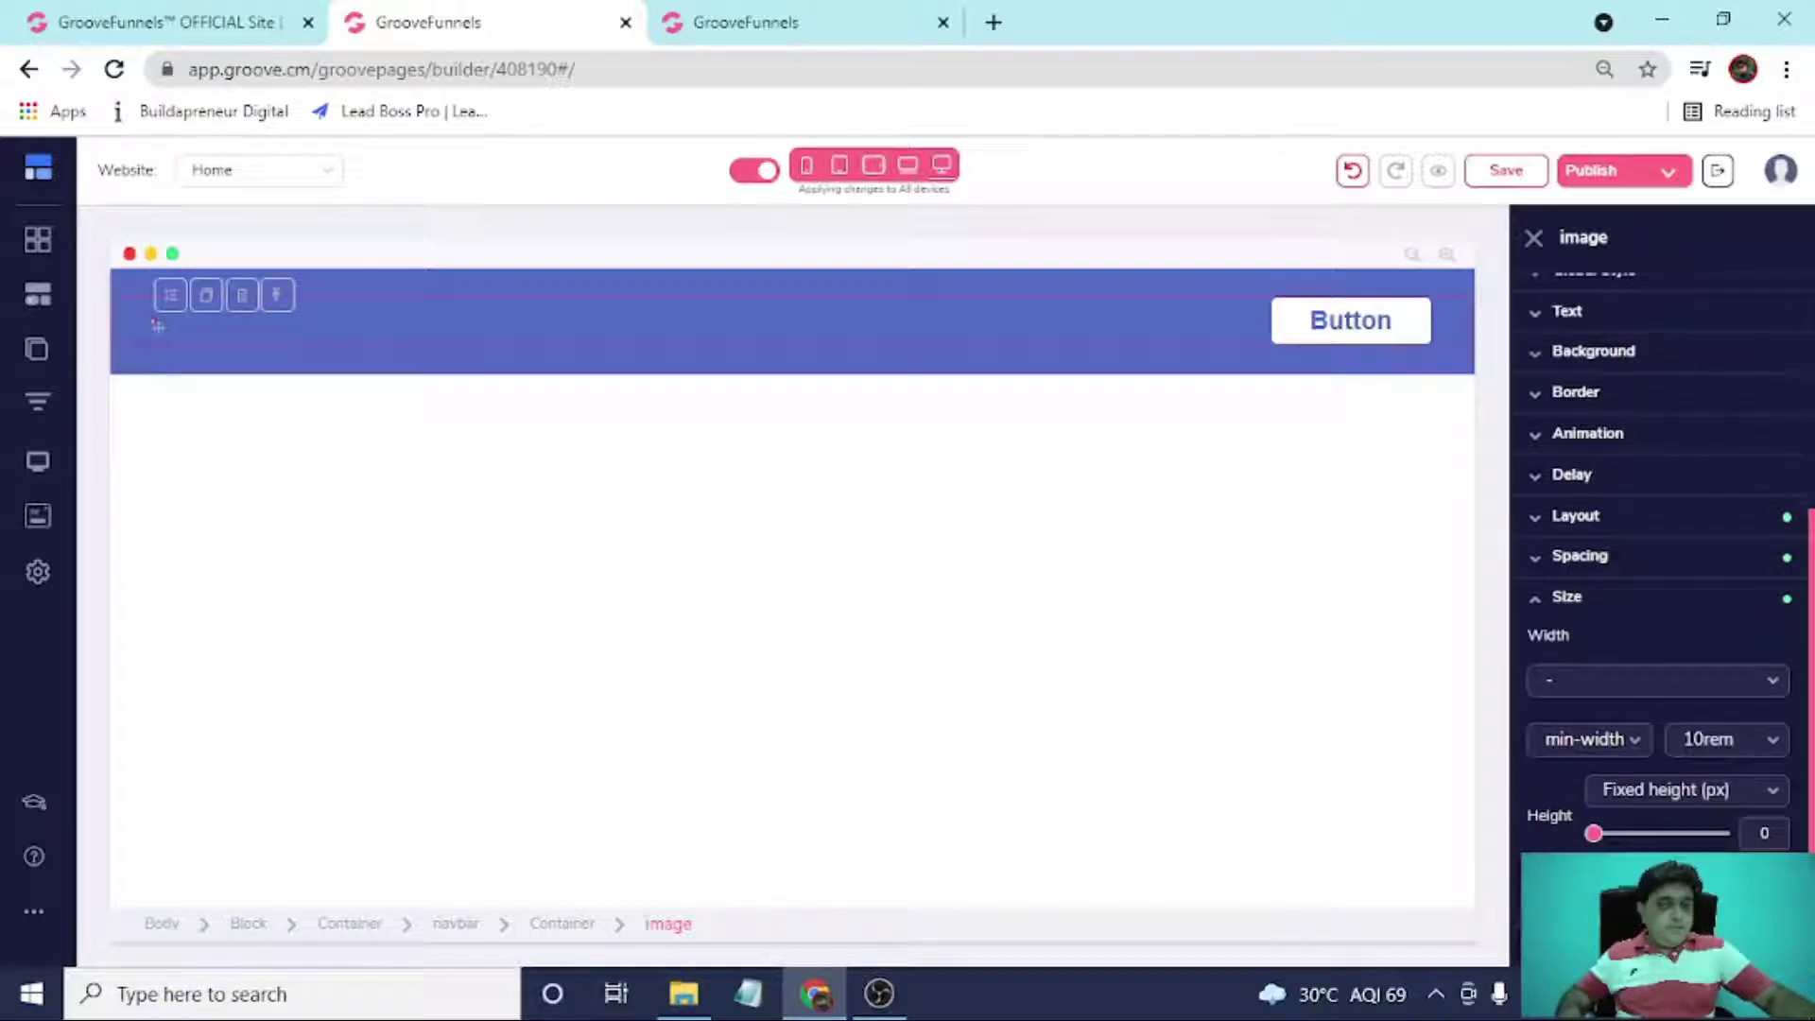
click(1609, 836)
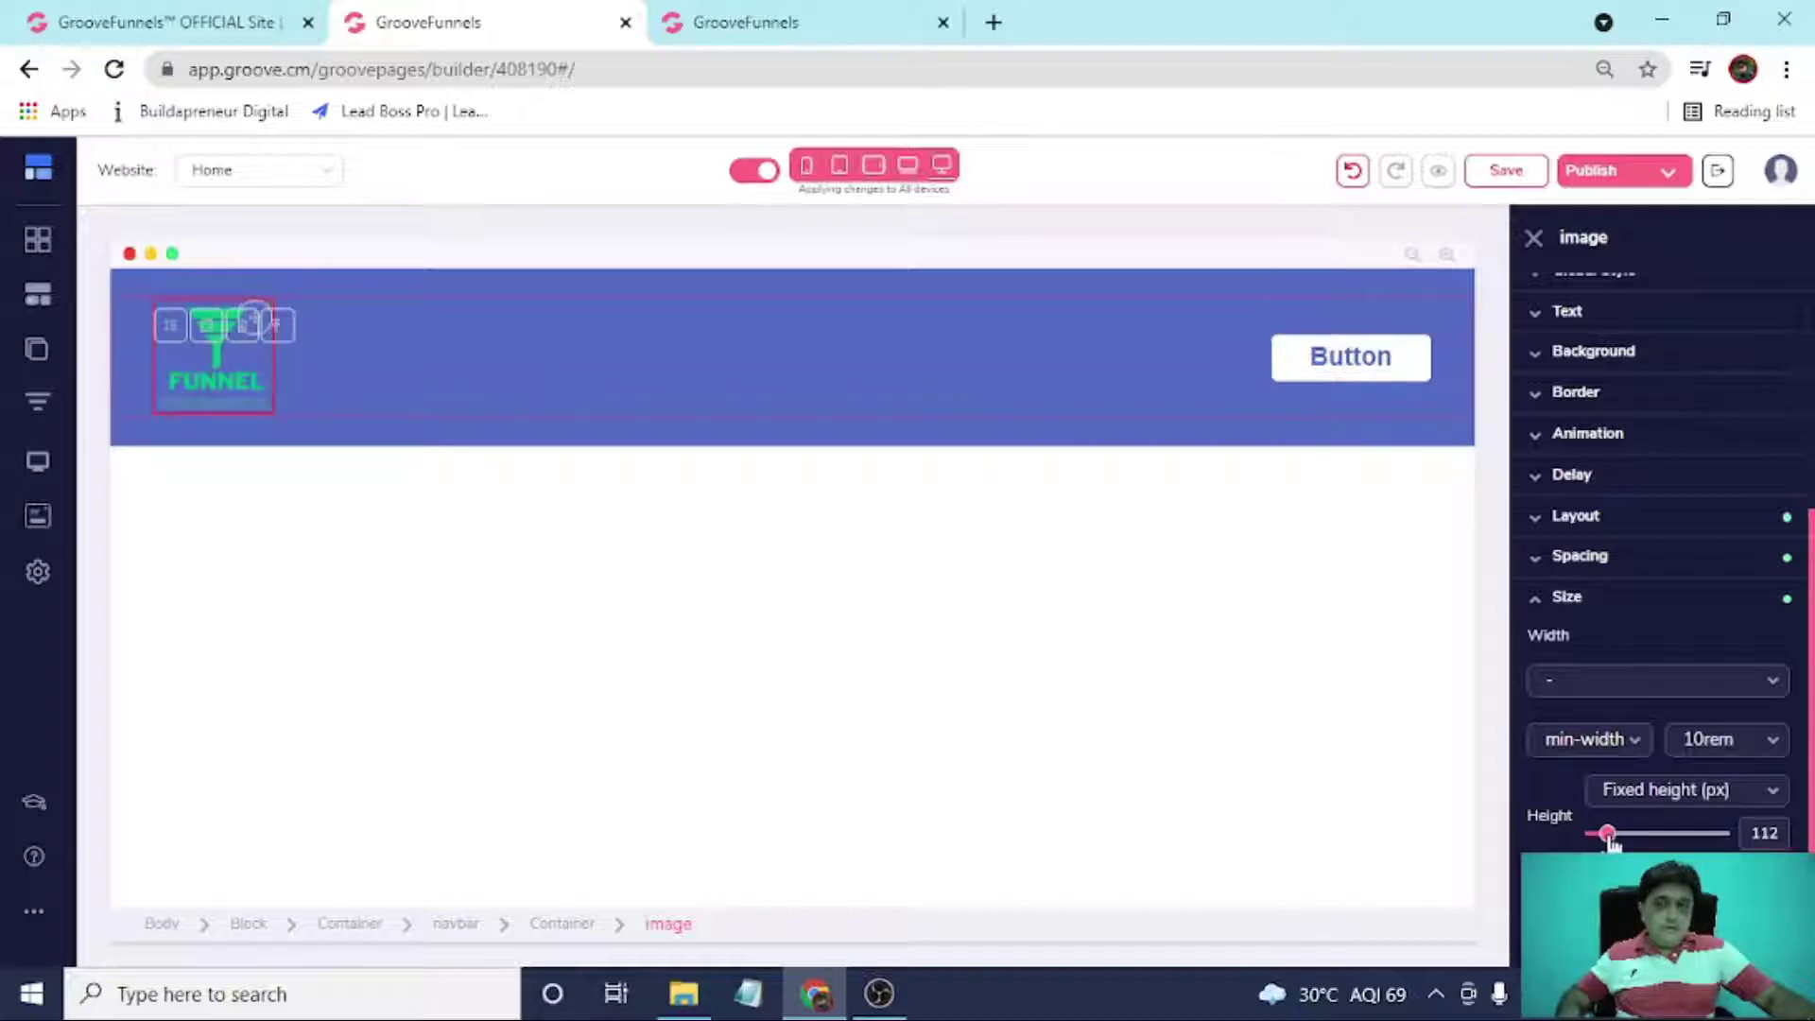
Adjust the header logo's fixed height to 123 px.
drag(1611, 840, 1614, 842)
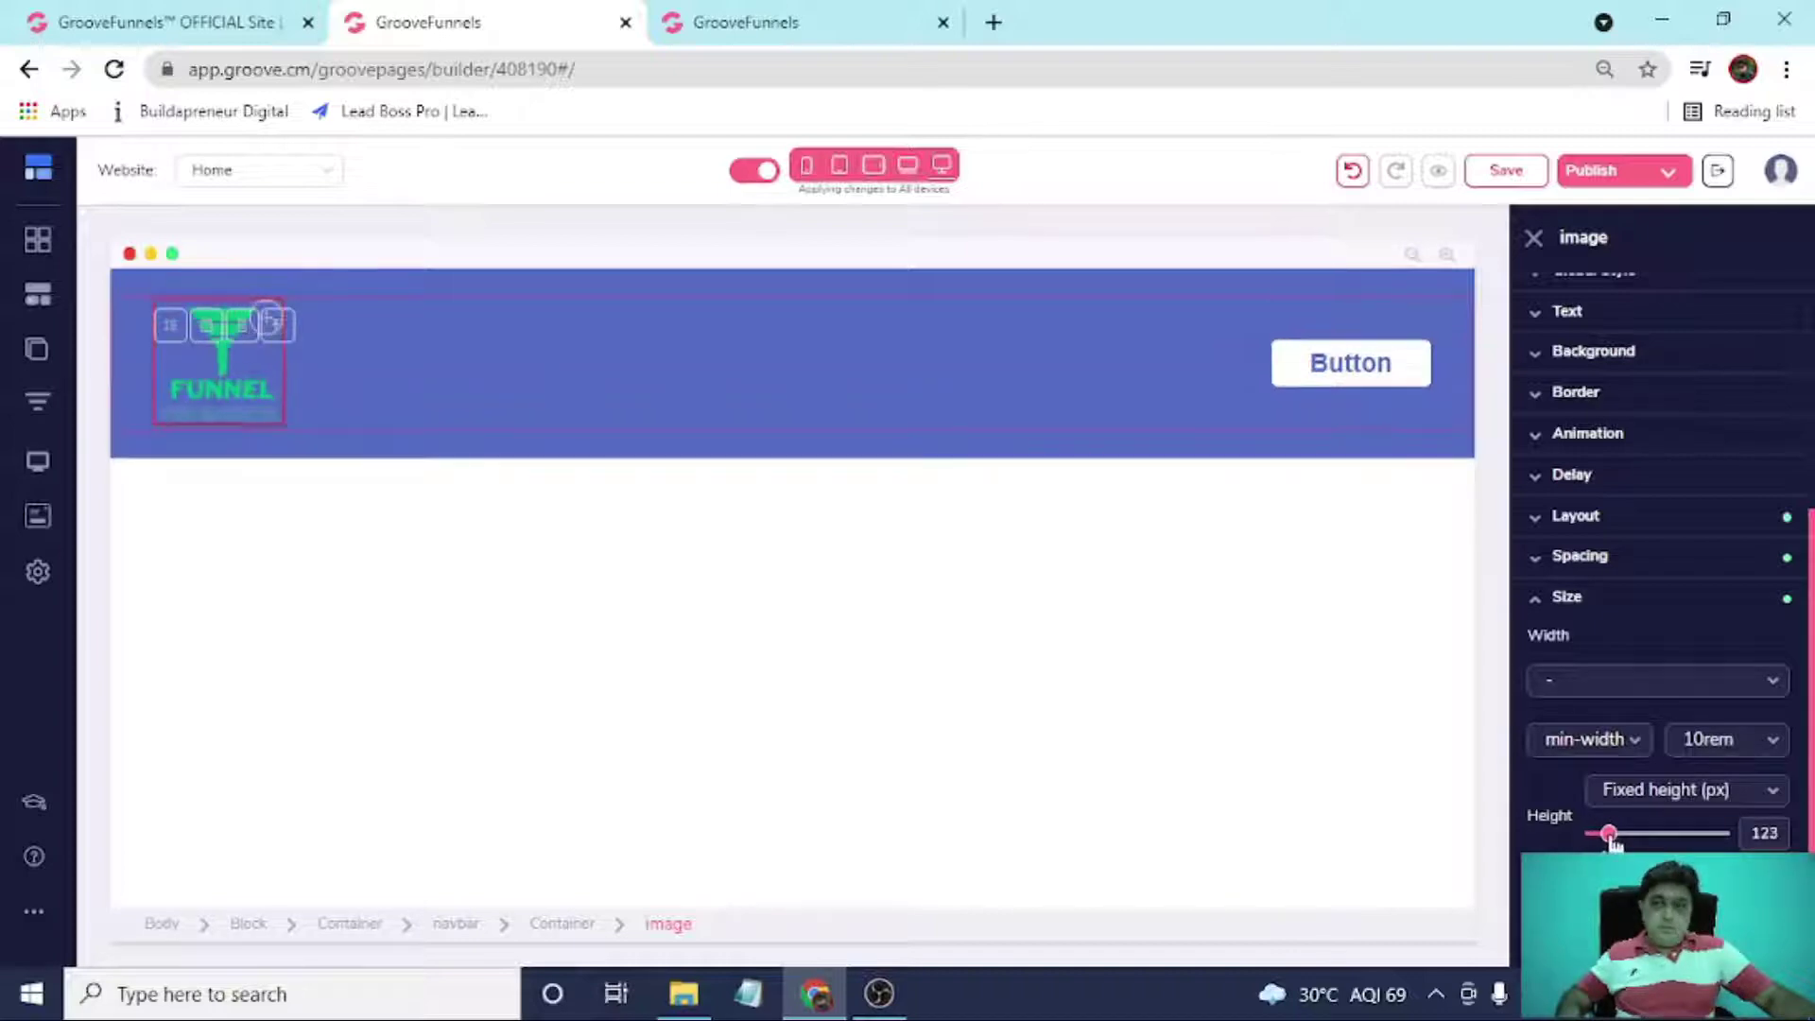
click(386, 280)
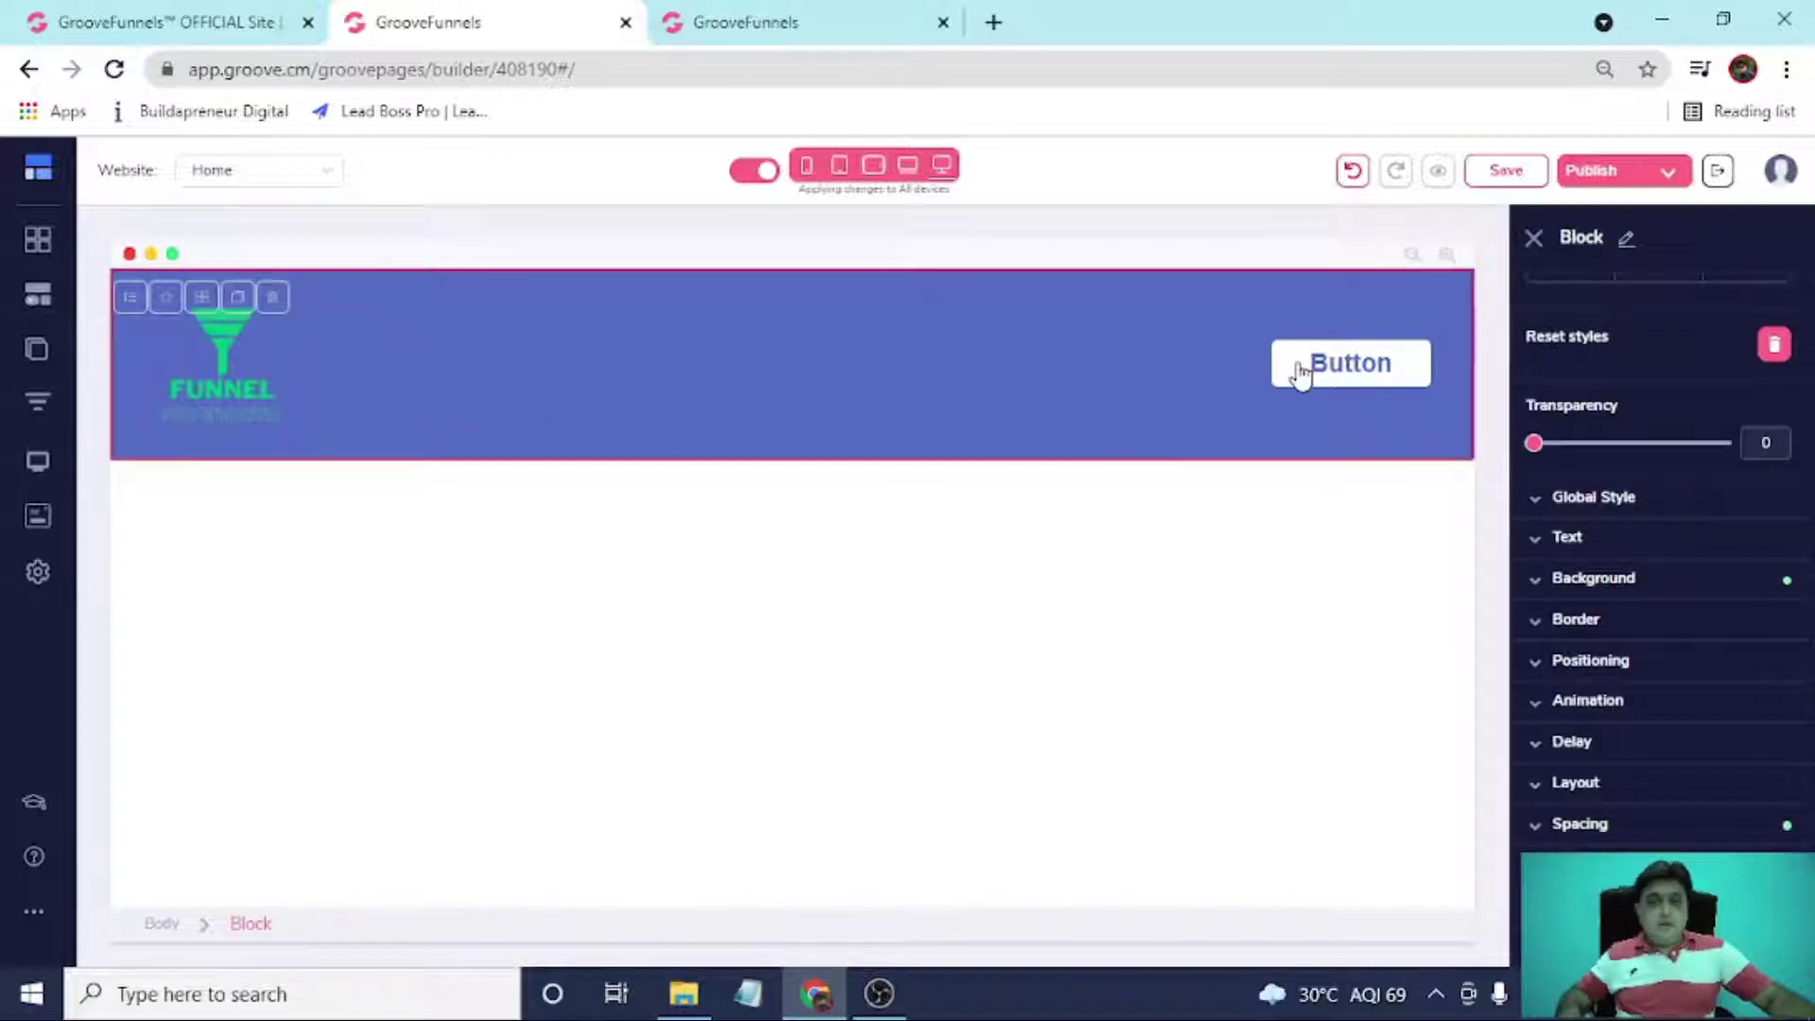
Set the header button's background colour to yellow #FFCC24, using the webinar page's header as a reference.
click(766, 17)
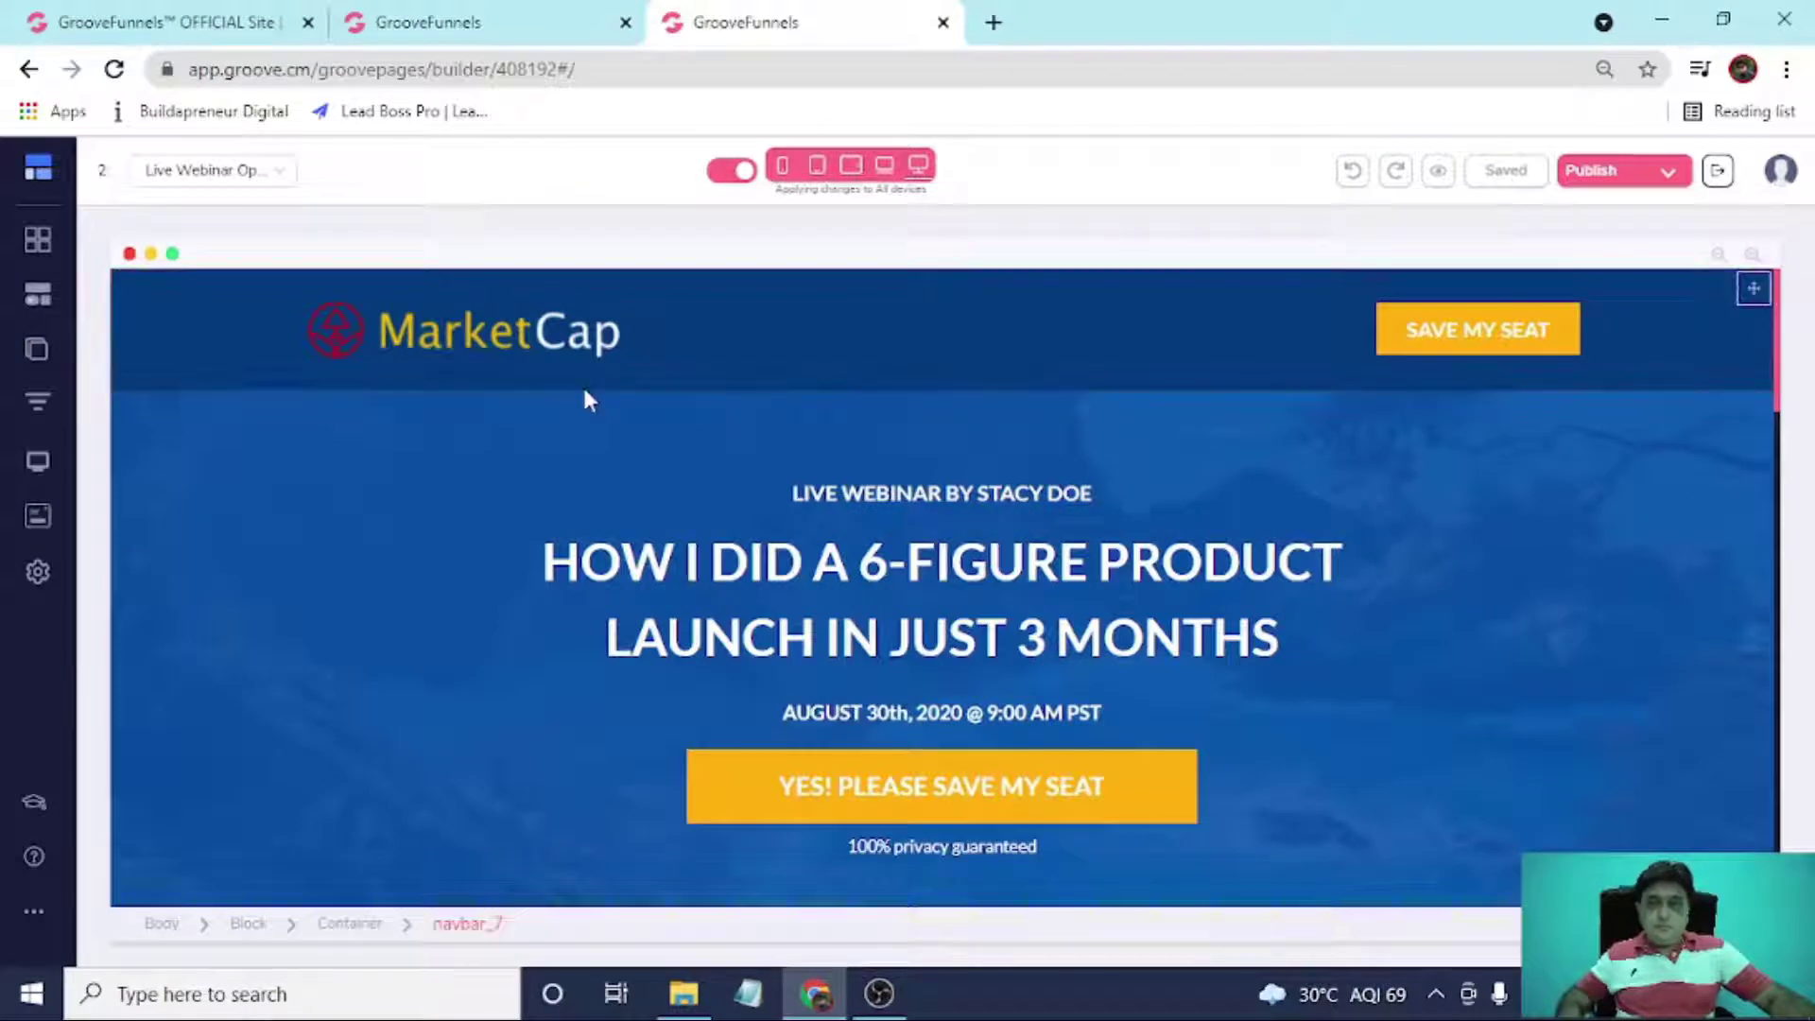
click(393, 20)
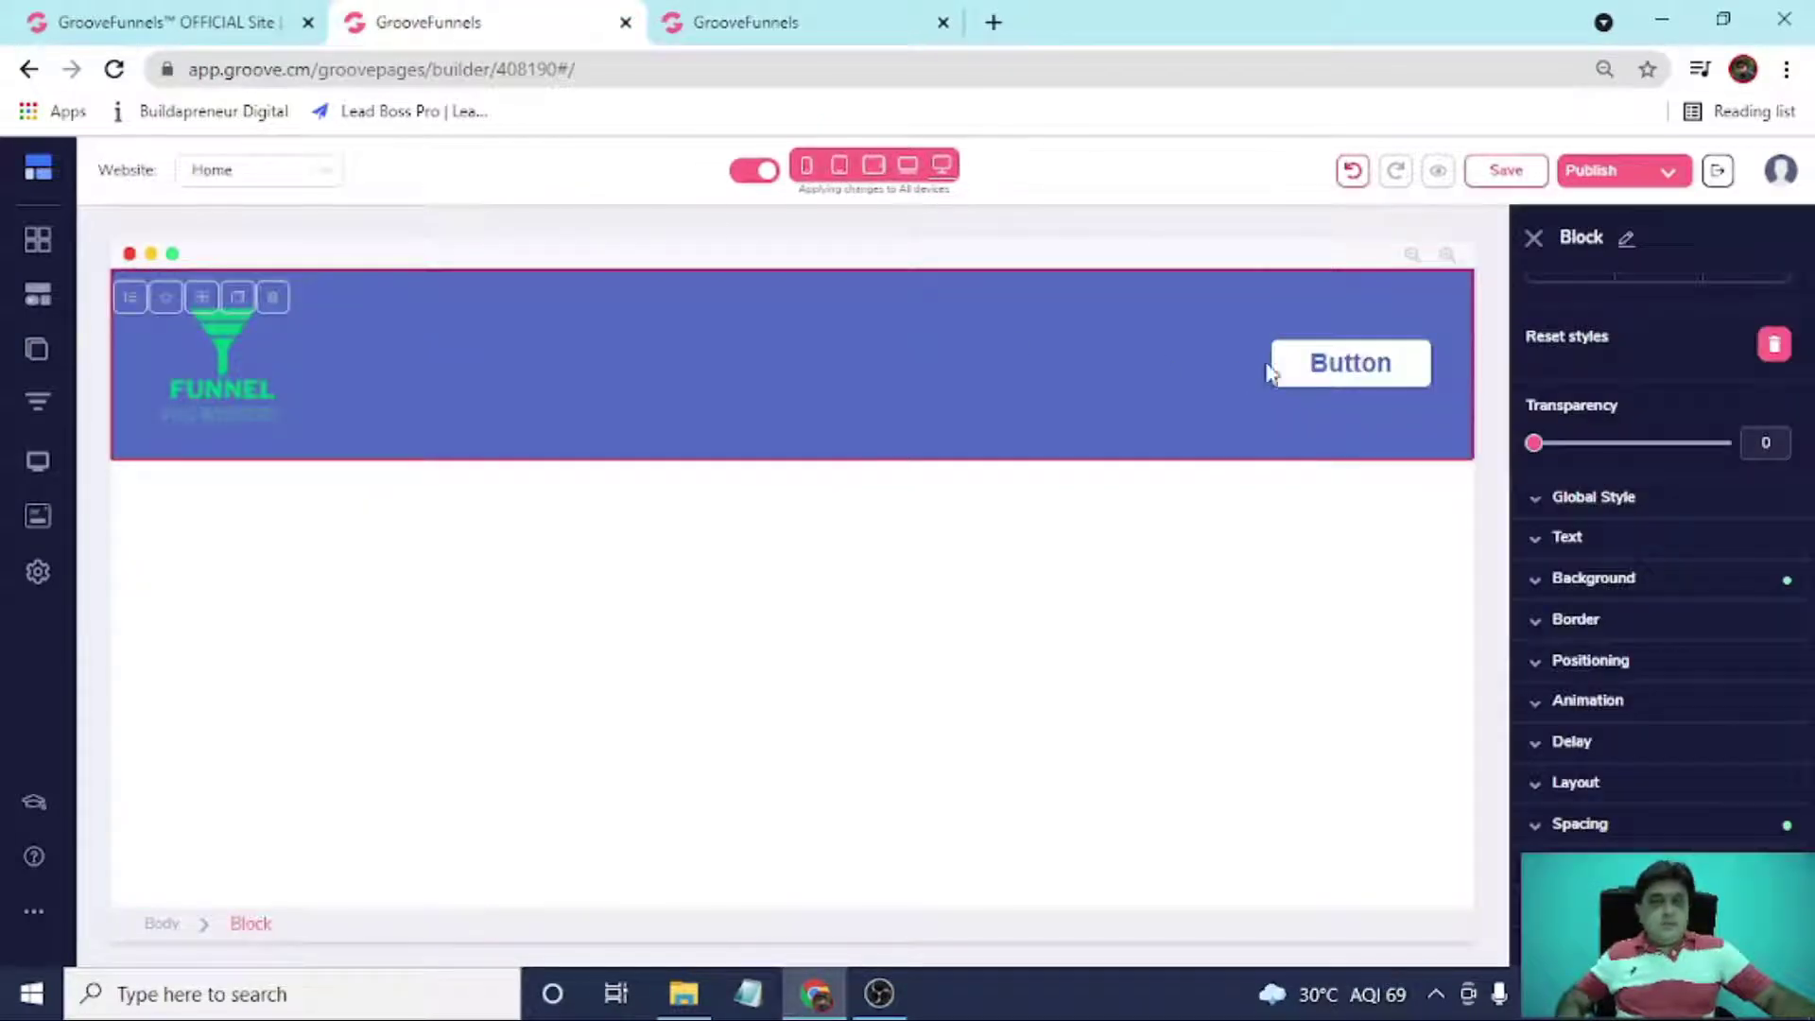
click(1288, 374)
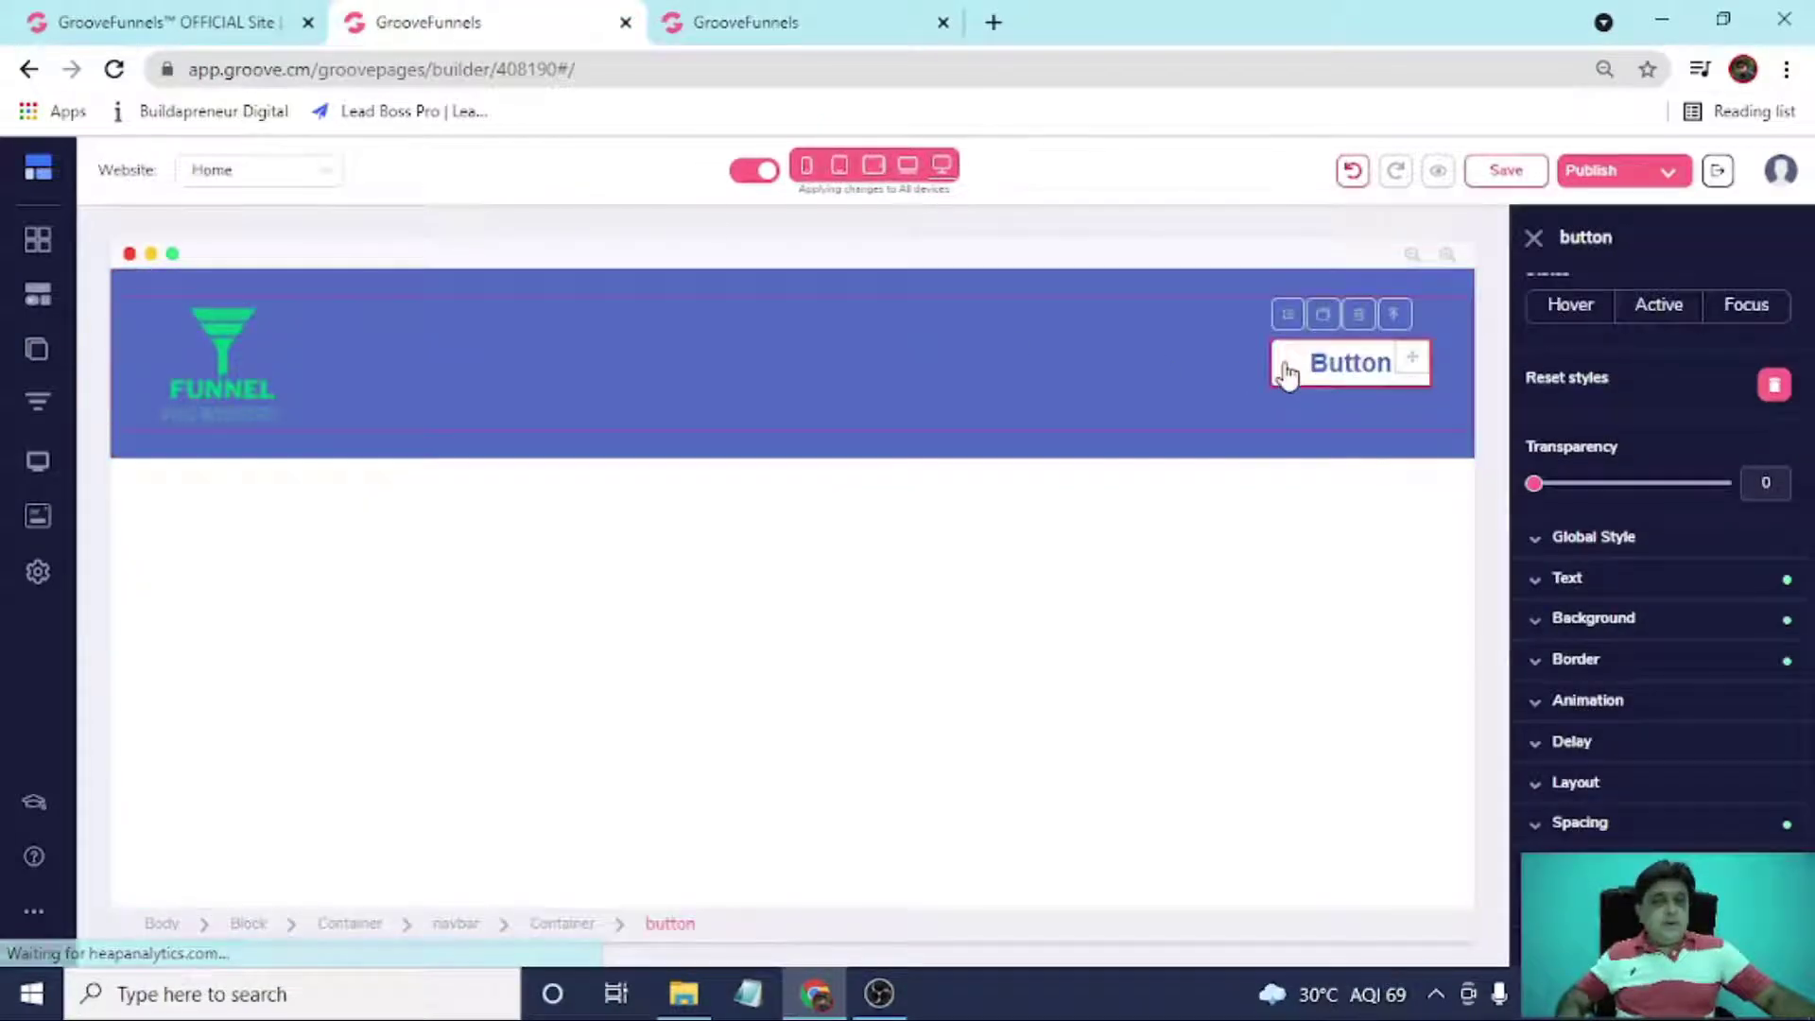
click(1683, 617)
scroll(1693, 530, down, 4)
scroll(1711, 360, up, 2)
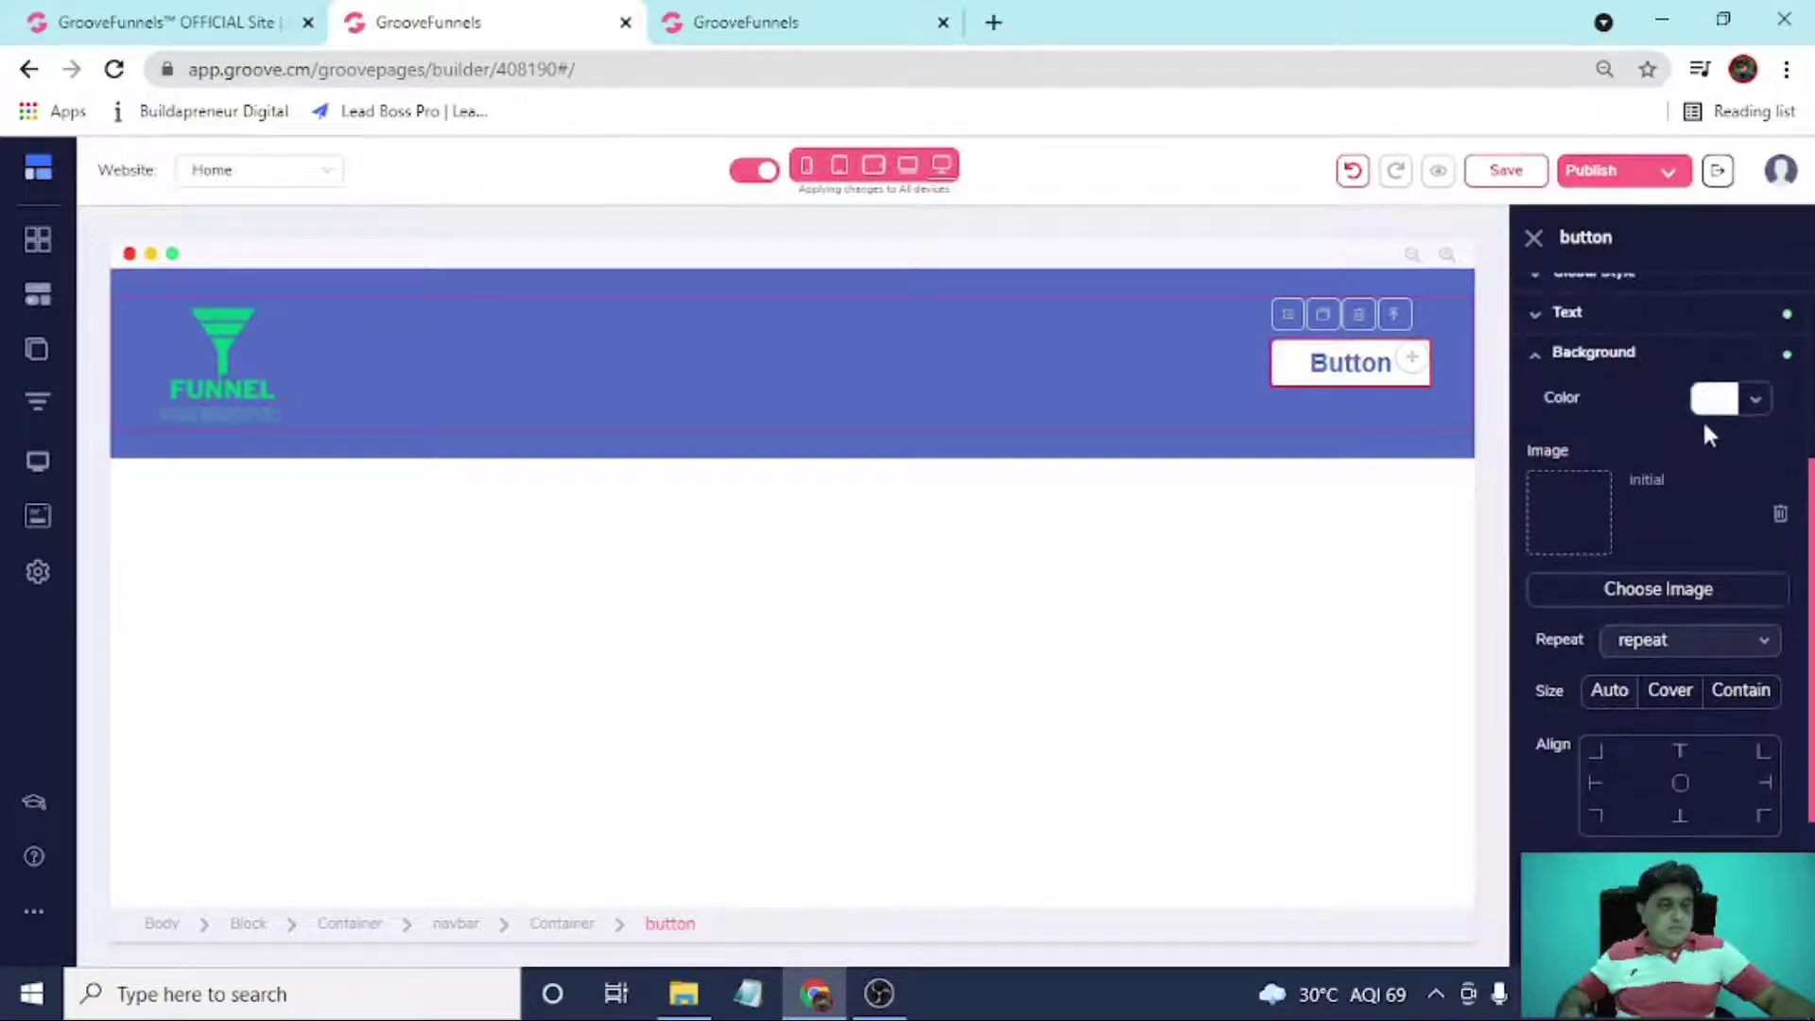
click(1711, 402)
mouse_move(1533, 562)
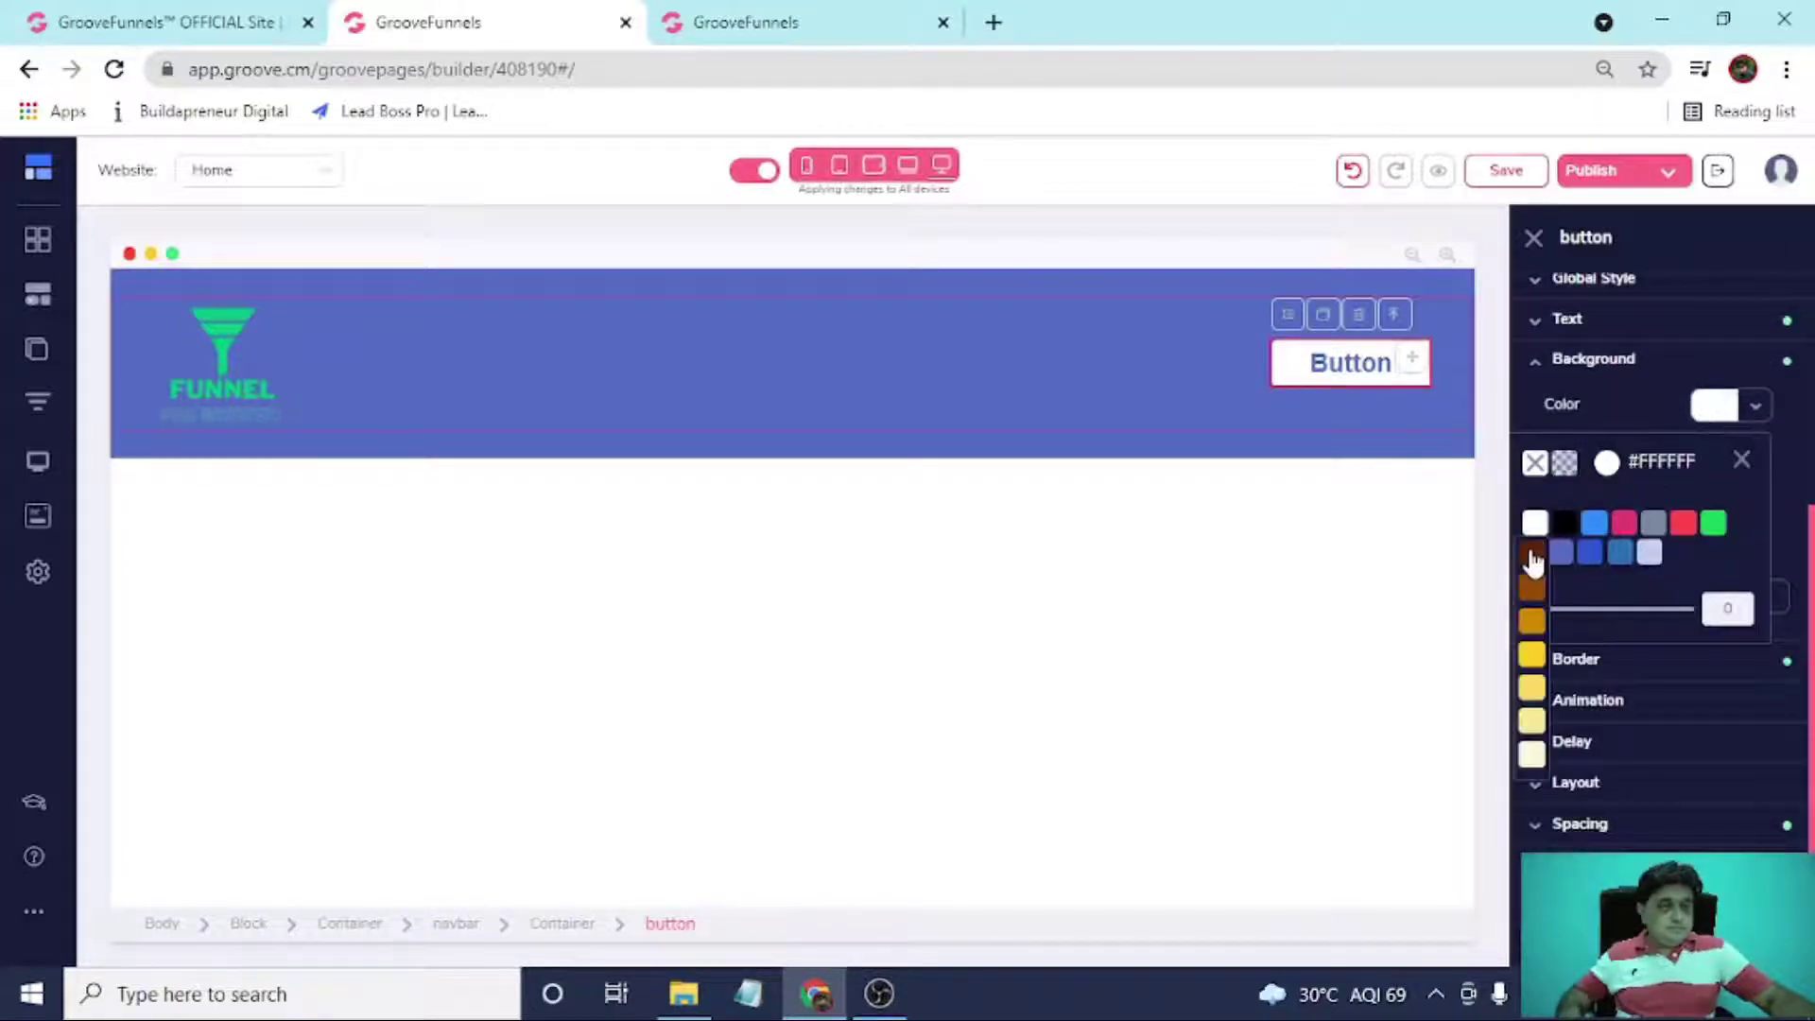
click(1532, 652)
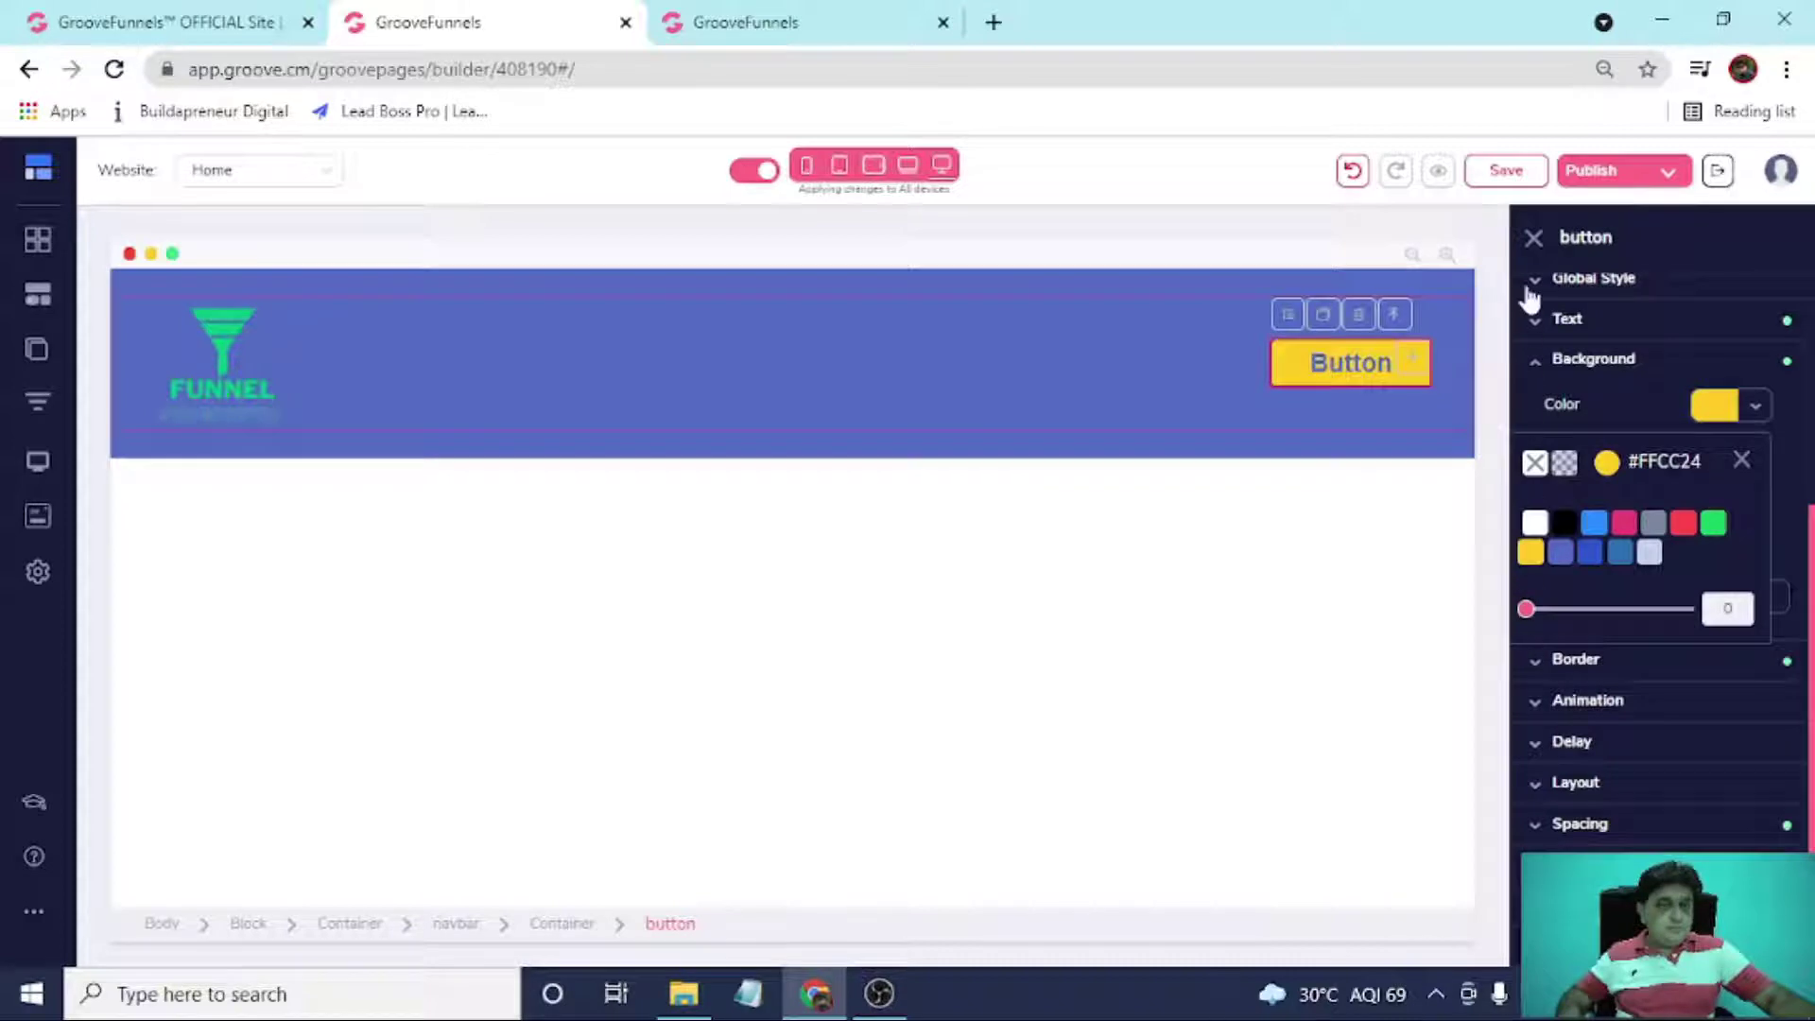
click(1533, 237)
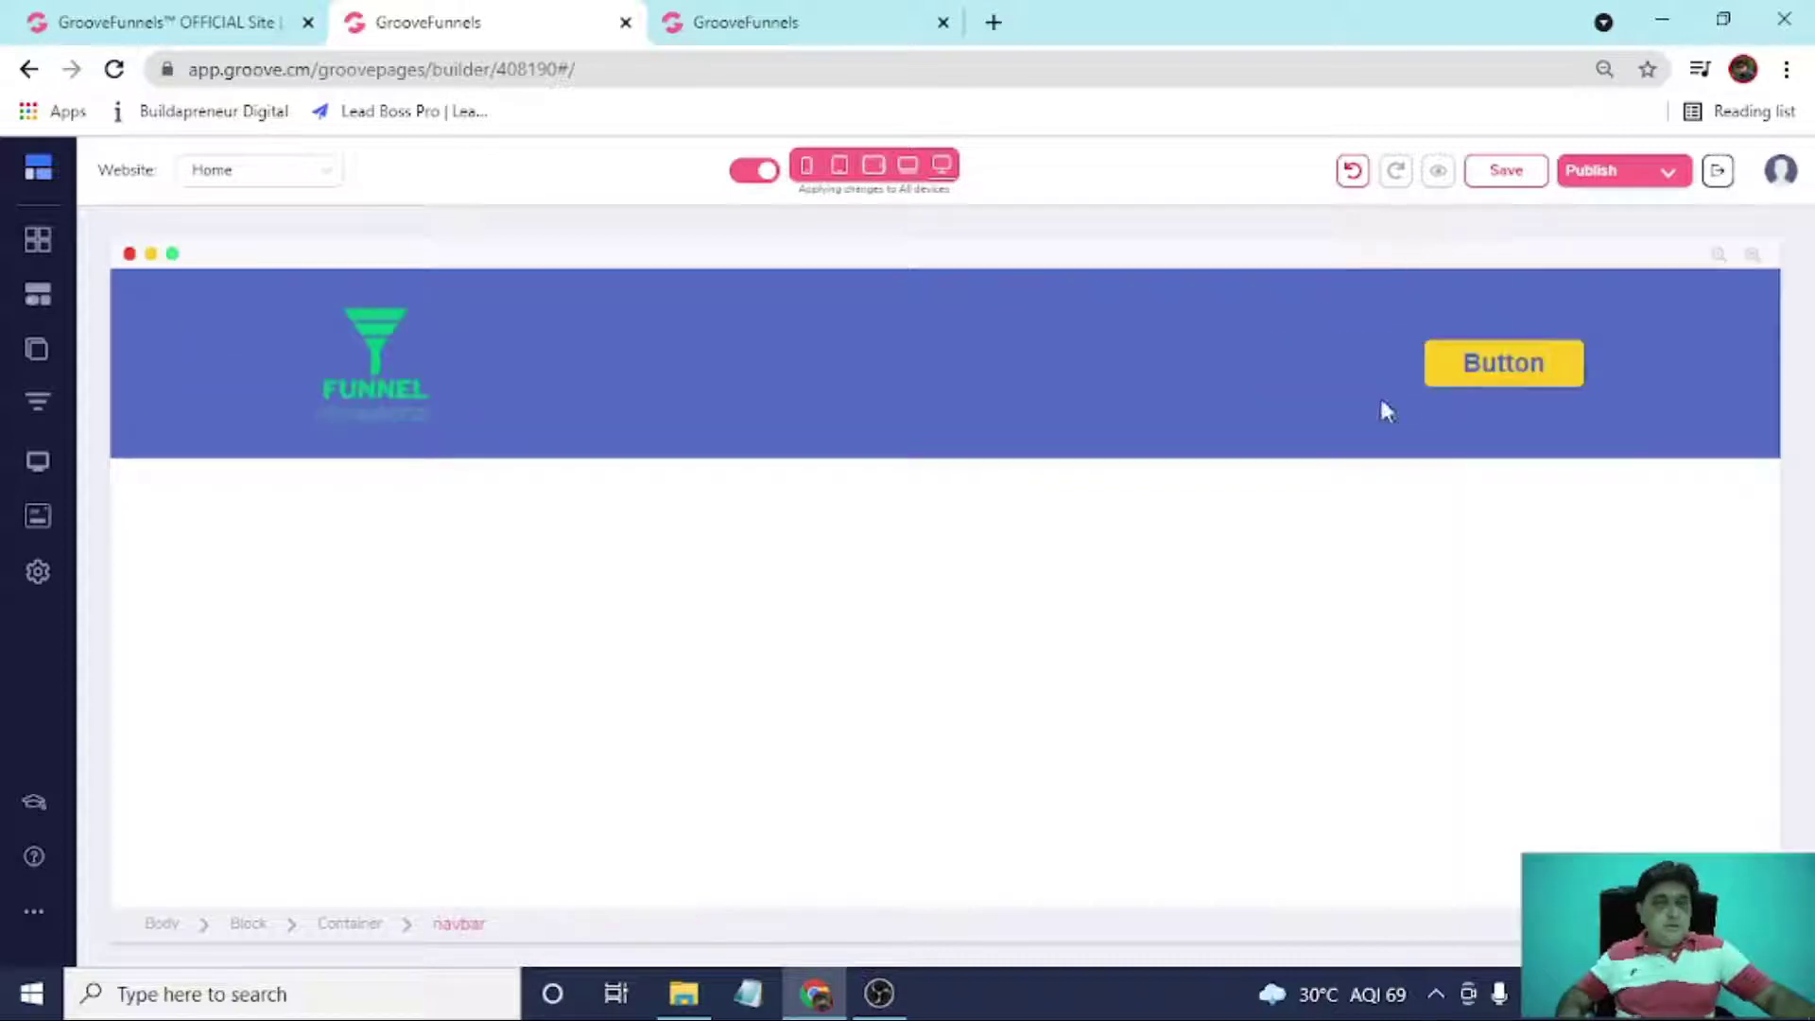
Change the header button's main label to Contact Us and update the element.
click(1505, 386)
click(865, 28)
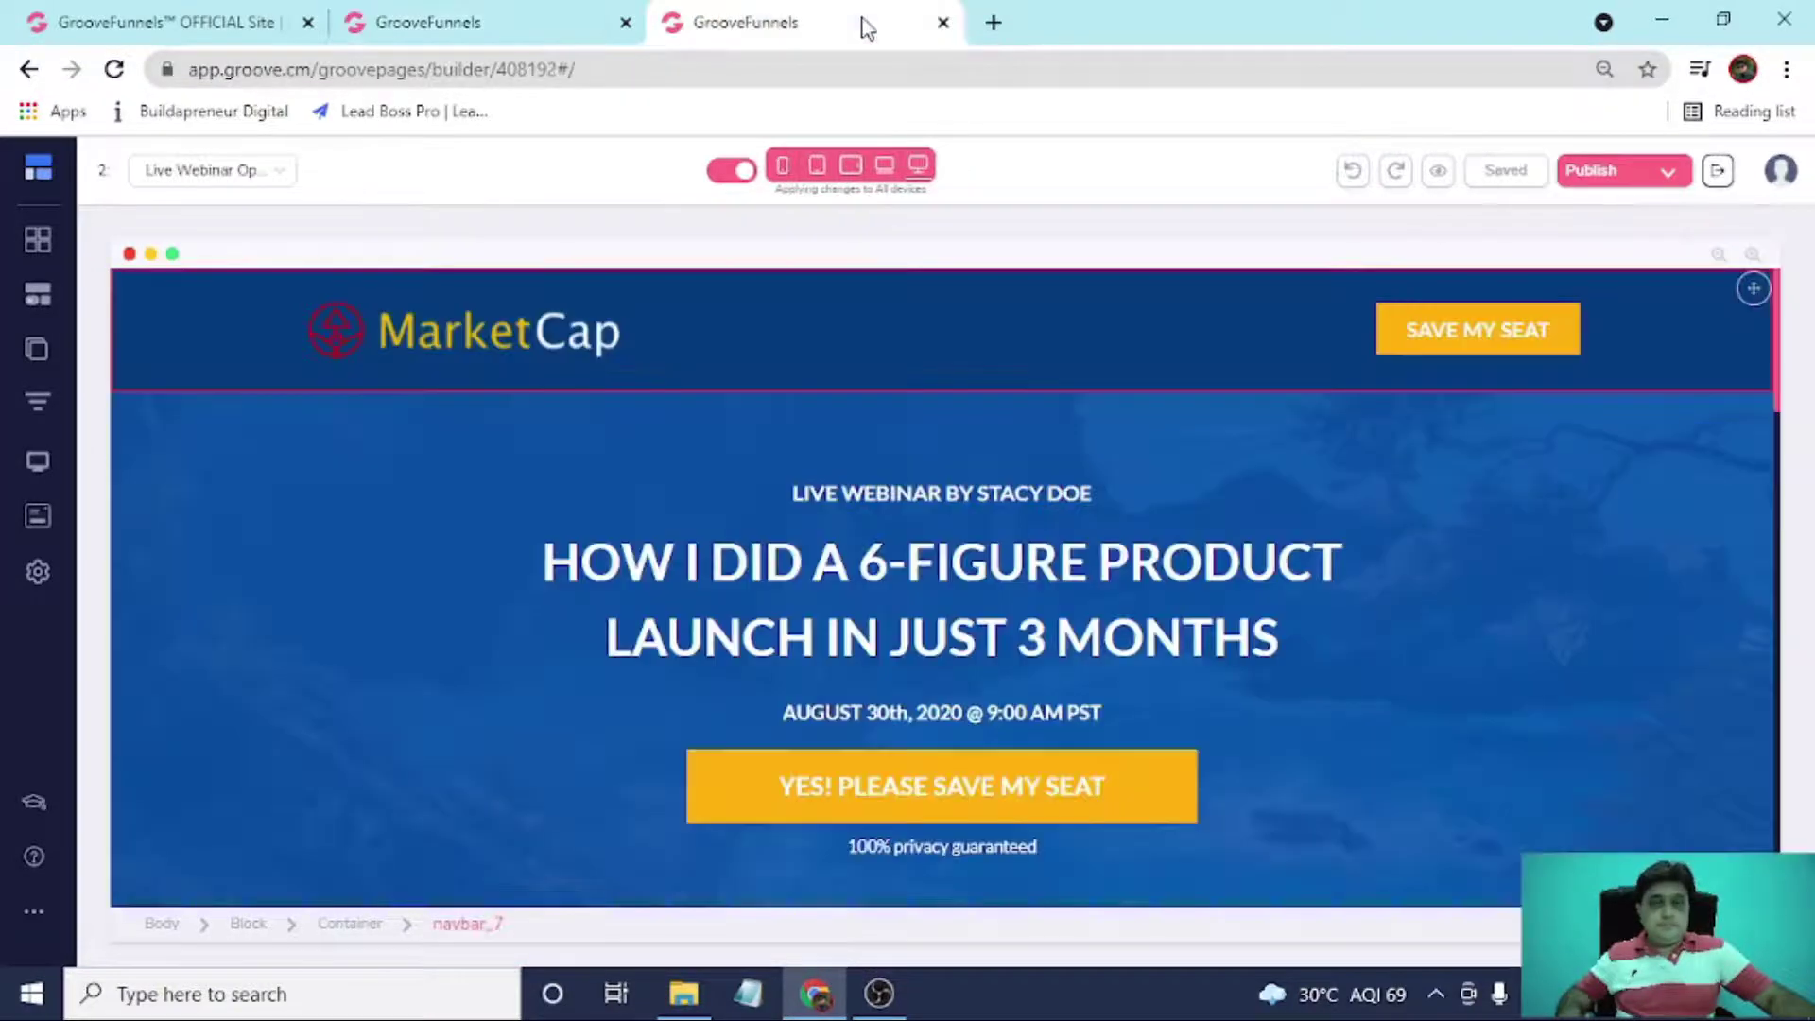
click(463, 22)
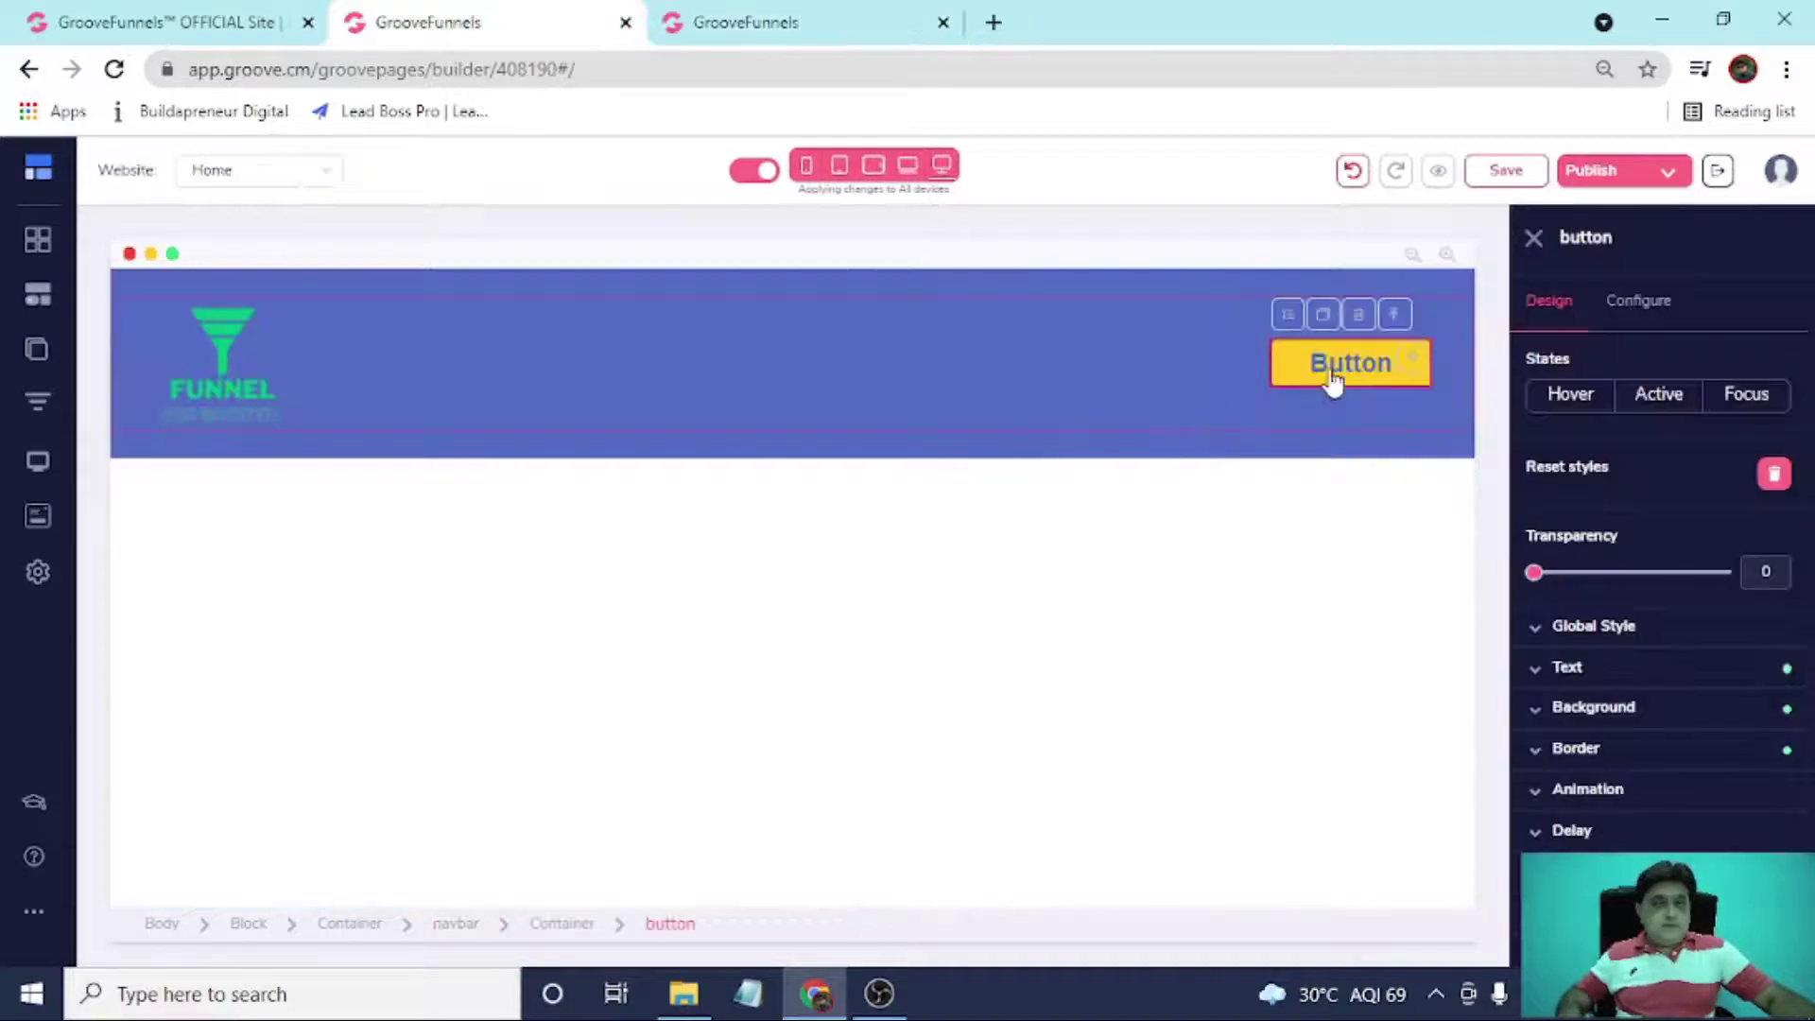
click(1639, 299)
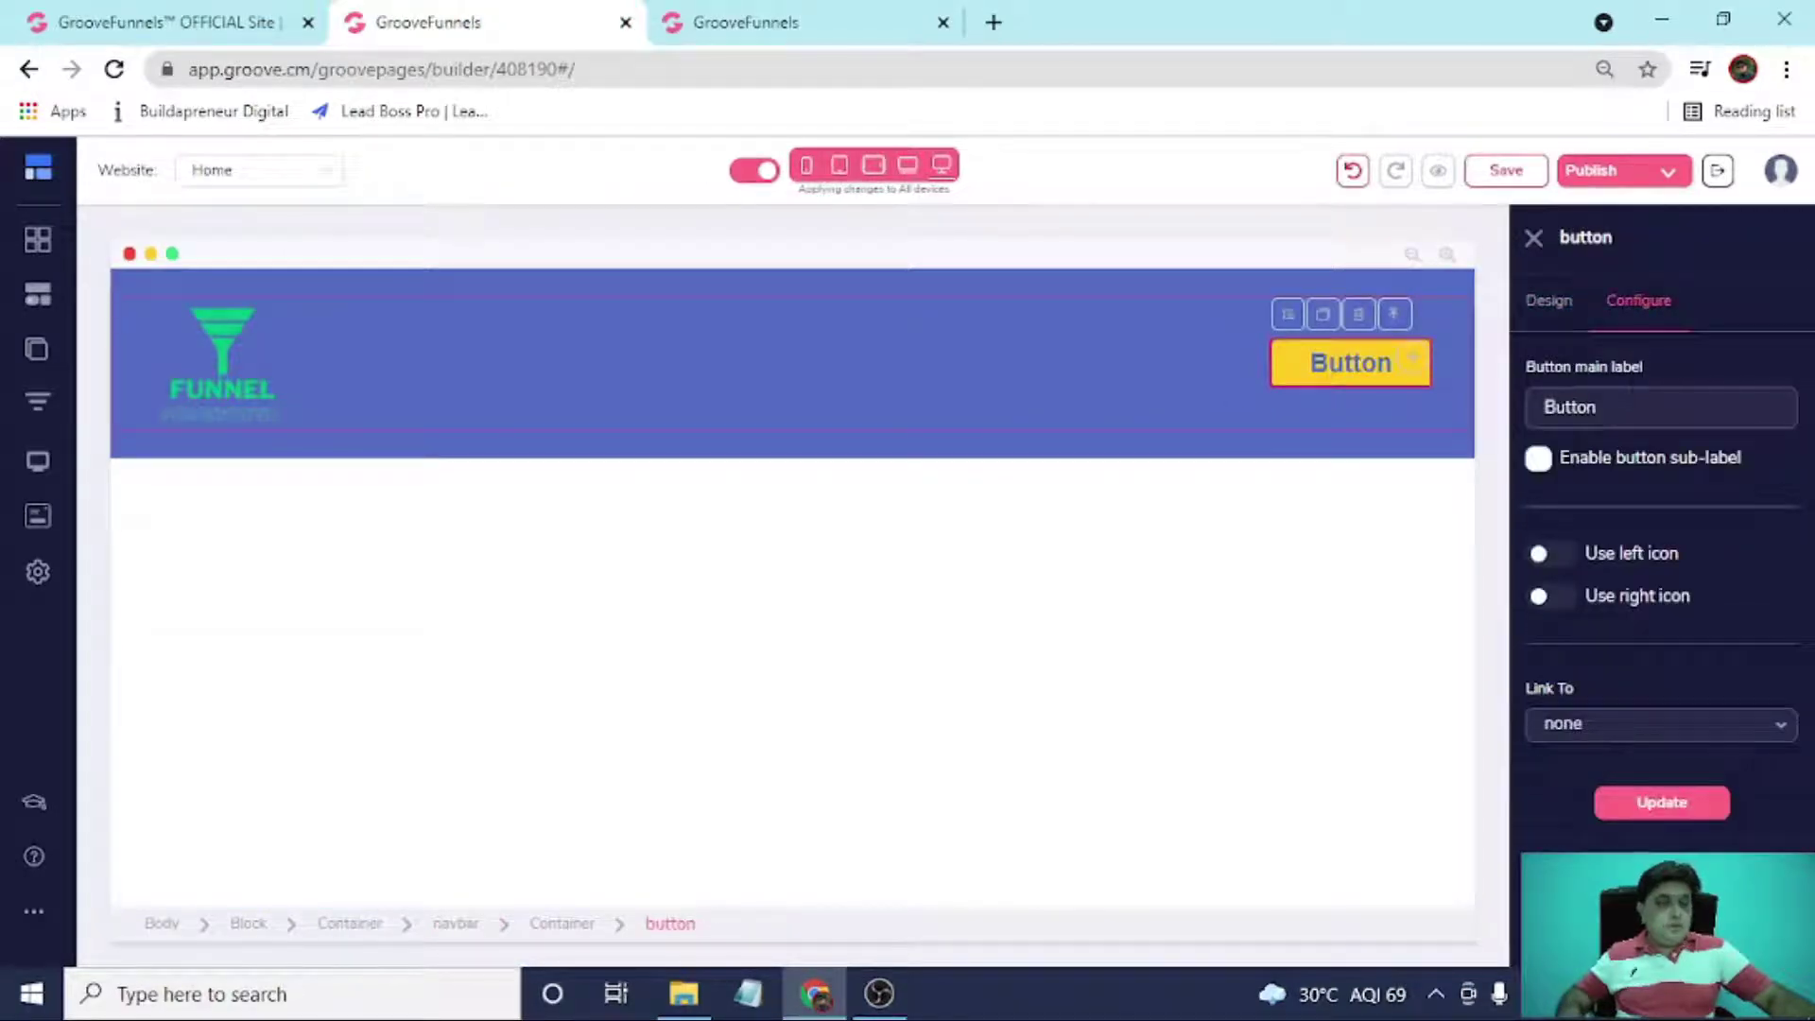
double_click(1633, 407)
text(Cona)
text(tact Us)
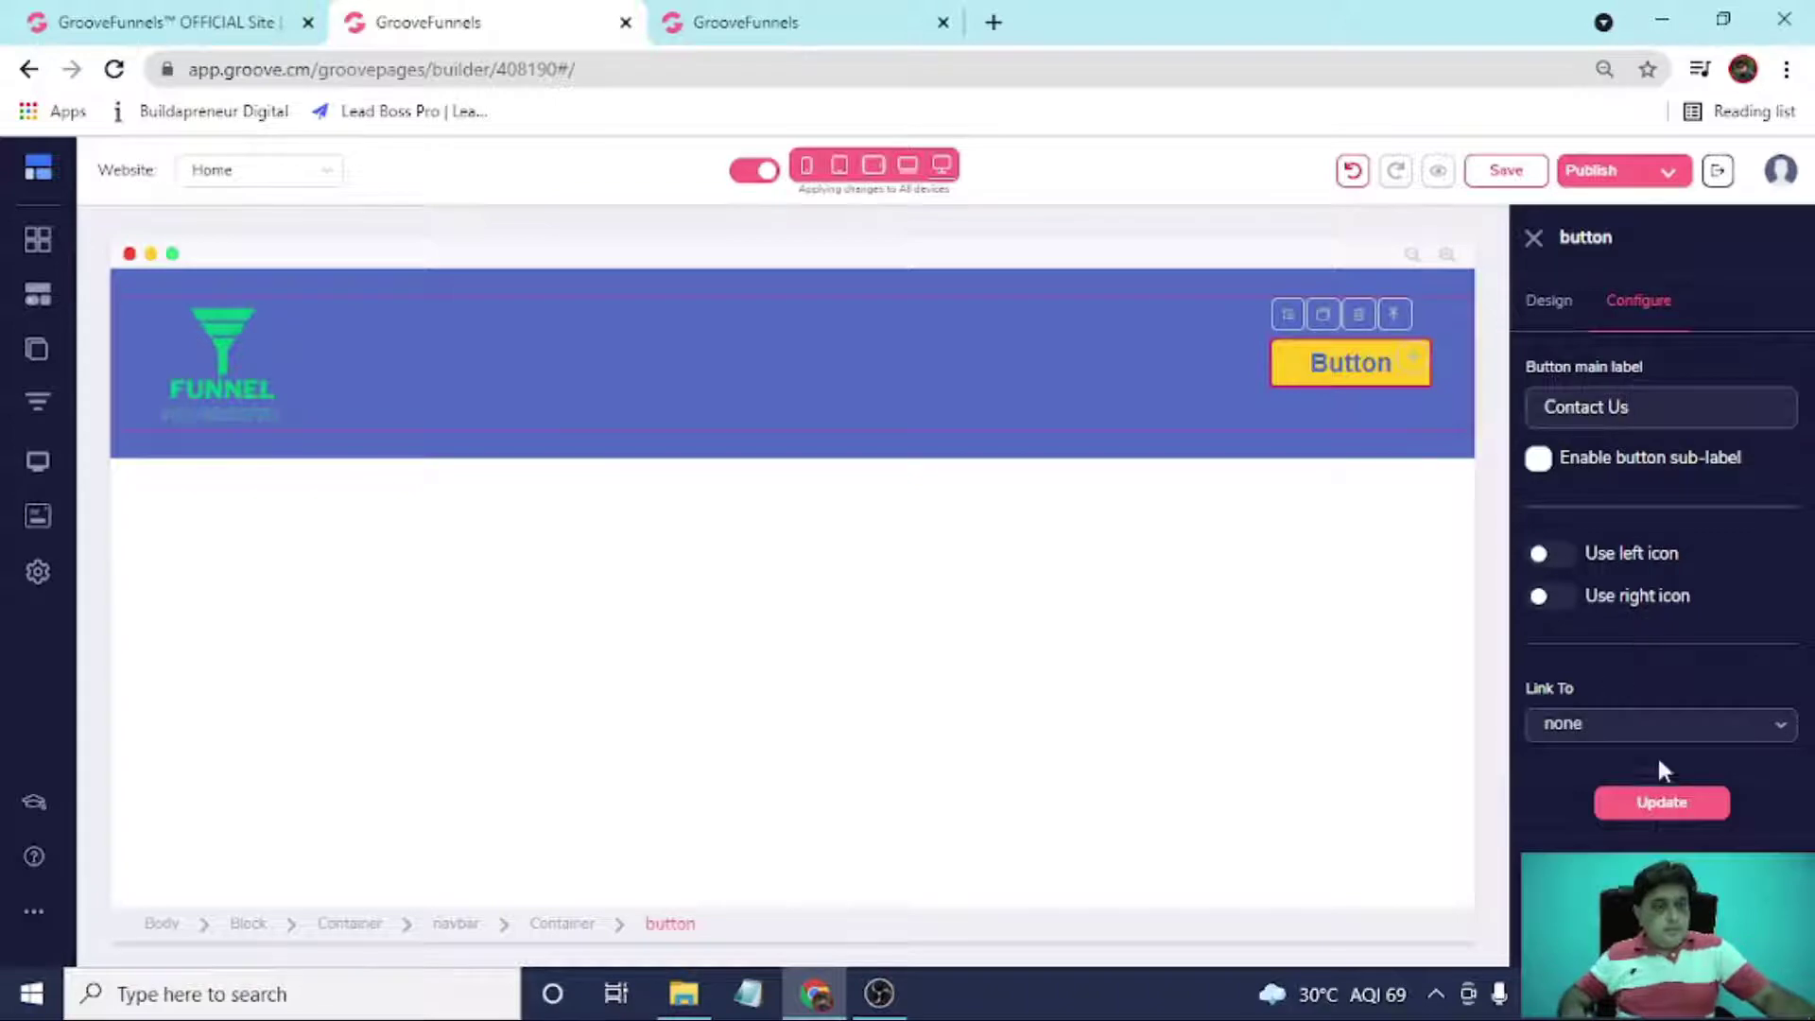
click(1661, 802)
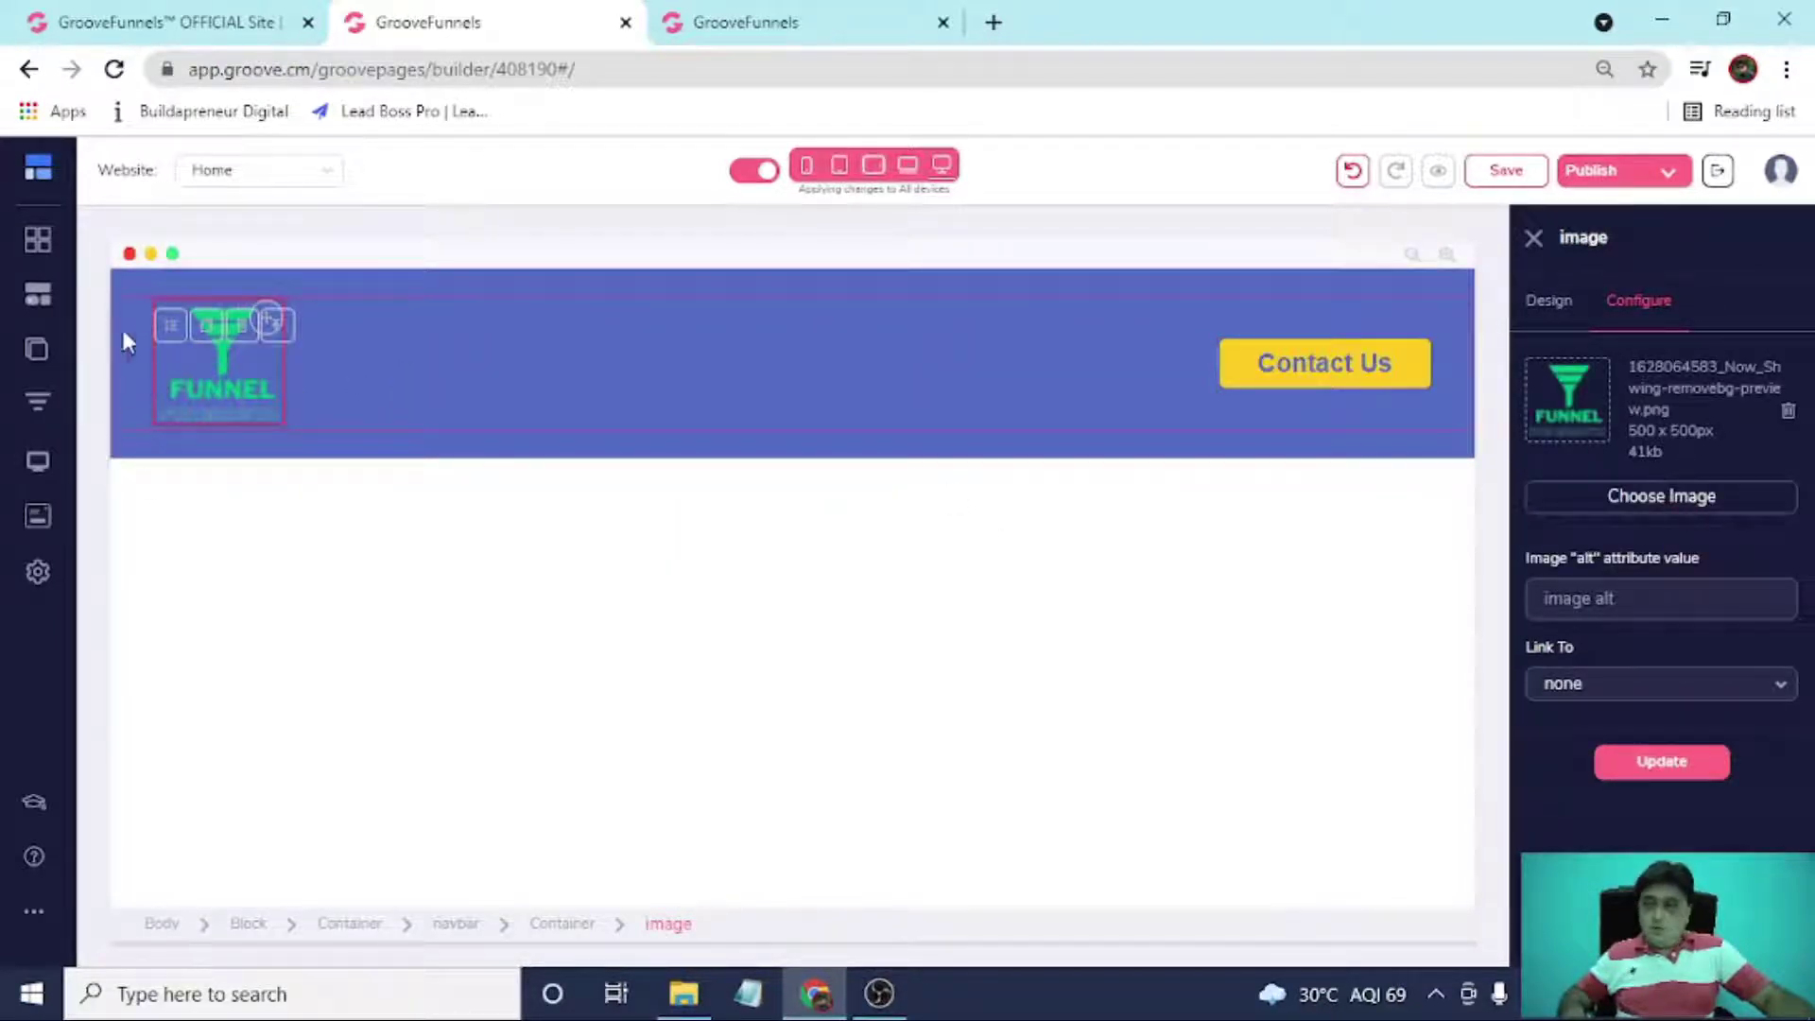
Set the header block's background colour to dark blue, matching the webinar page's header.
click(715, 340)
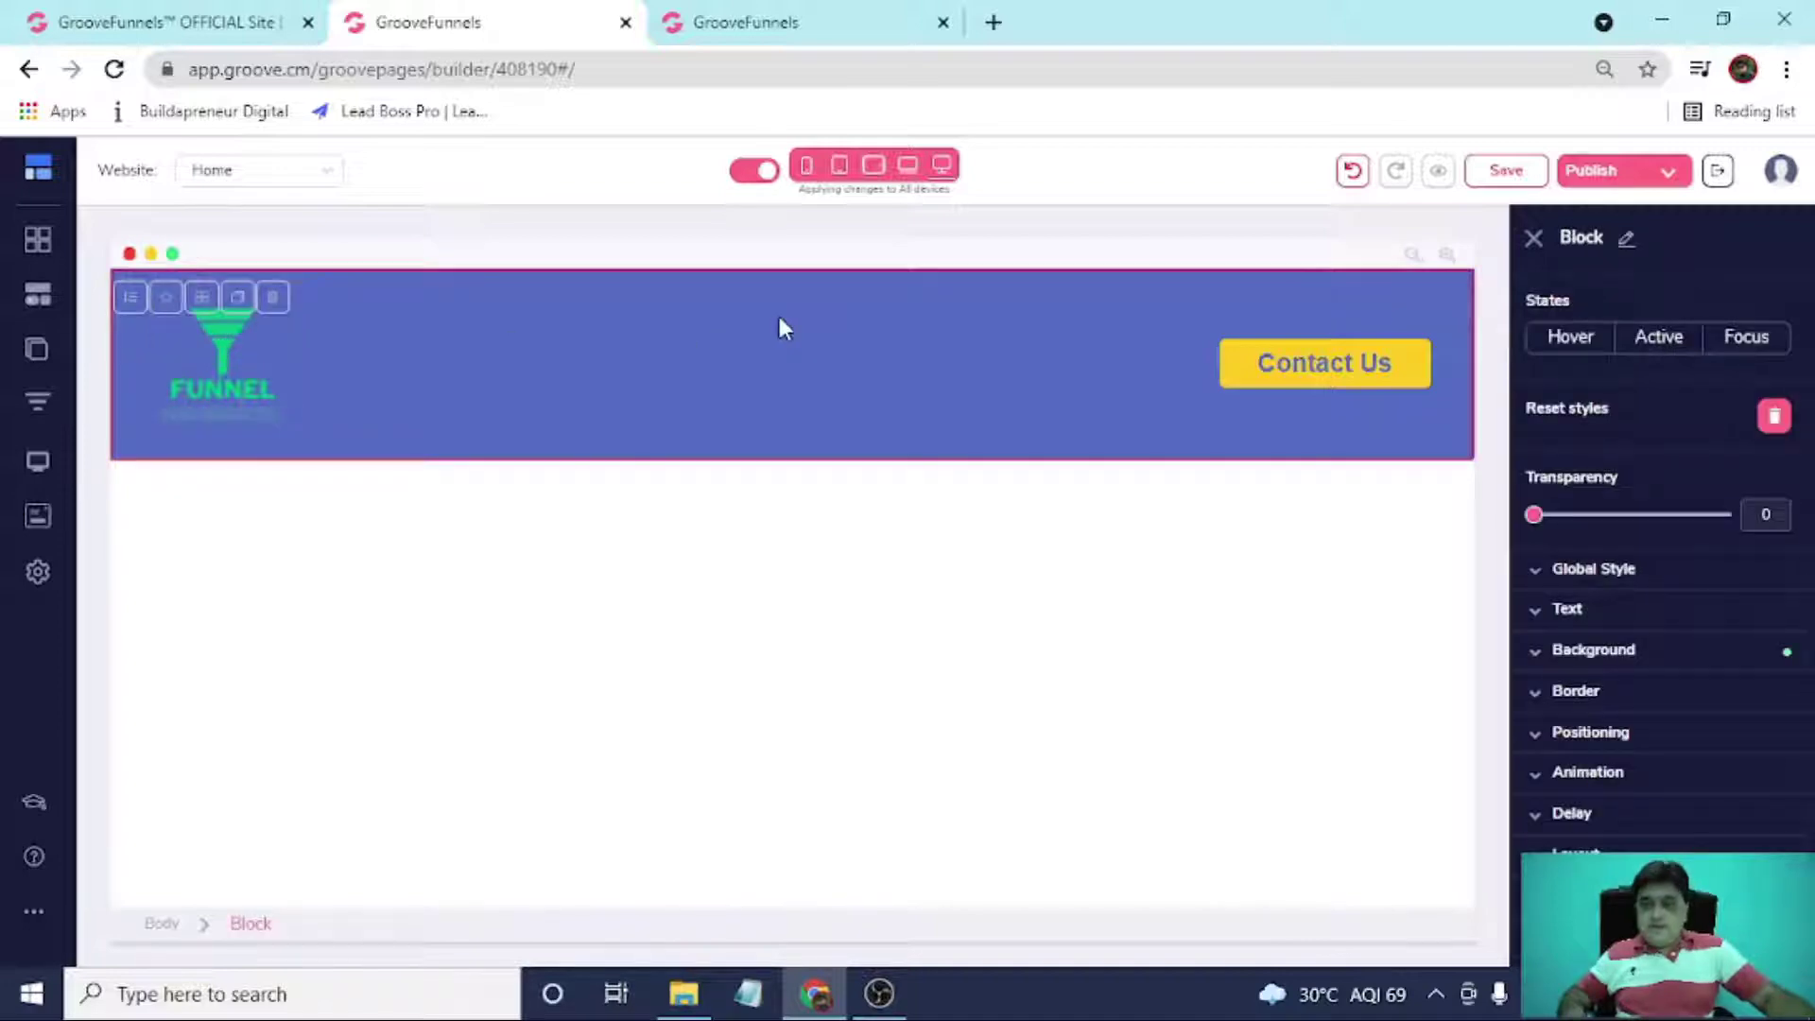
click(804, 22)
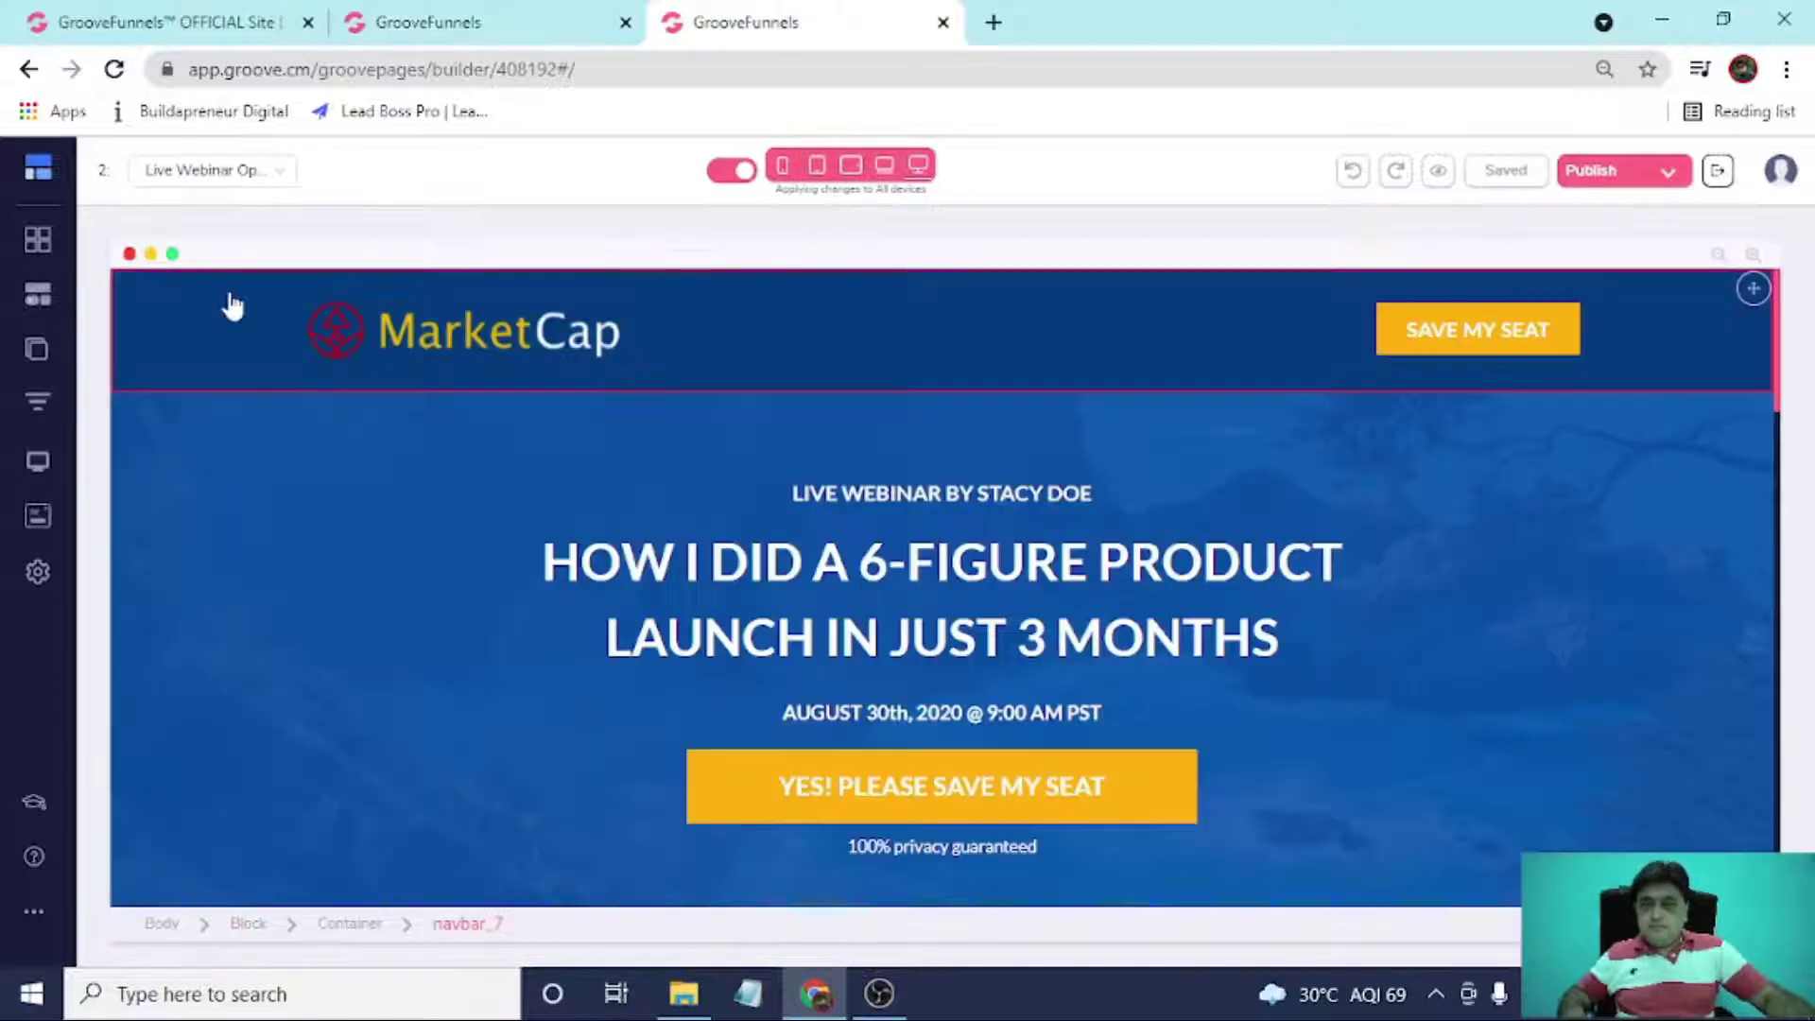
click(533, 15)
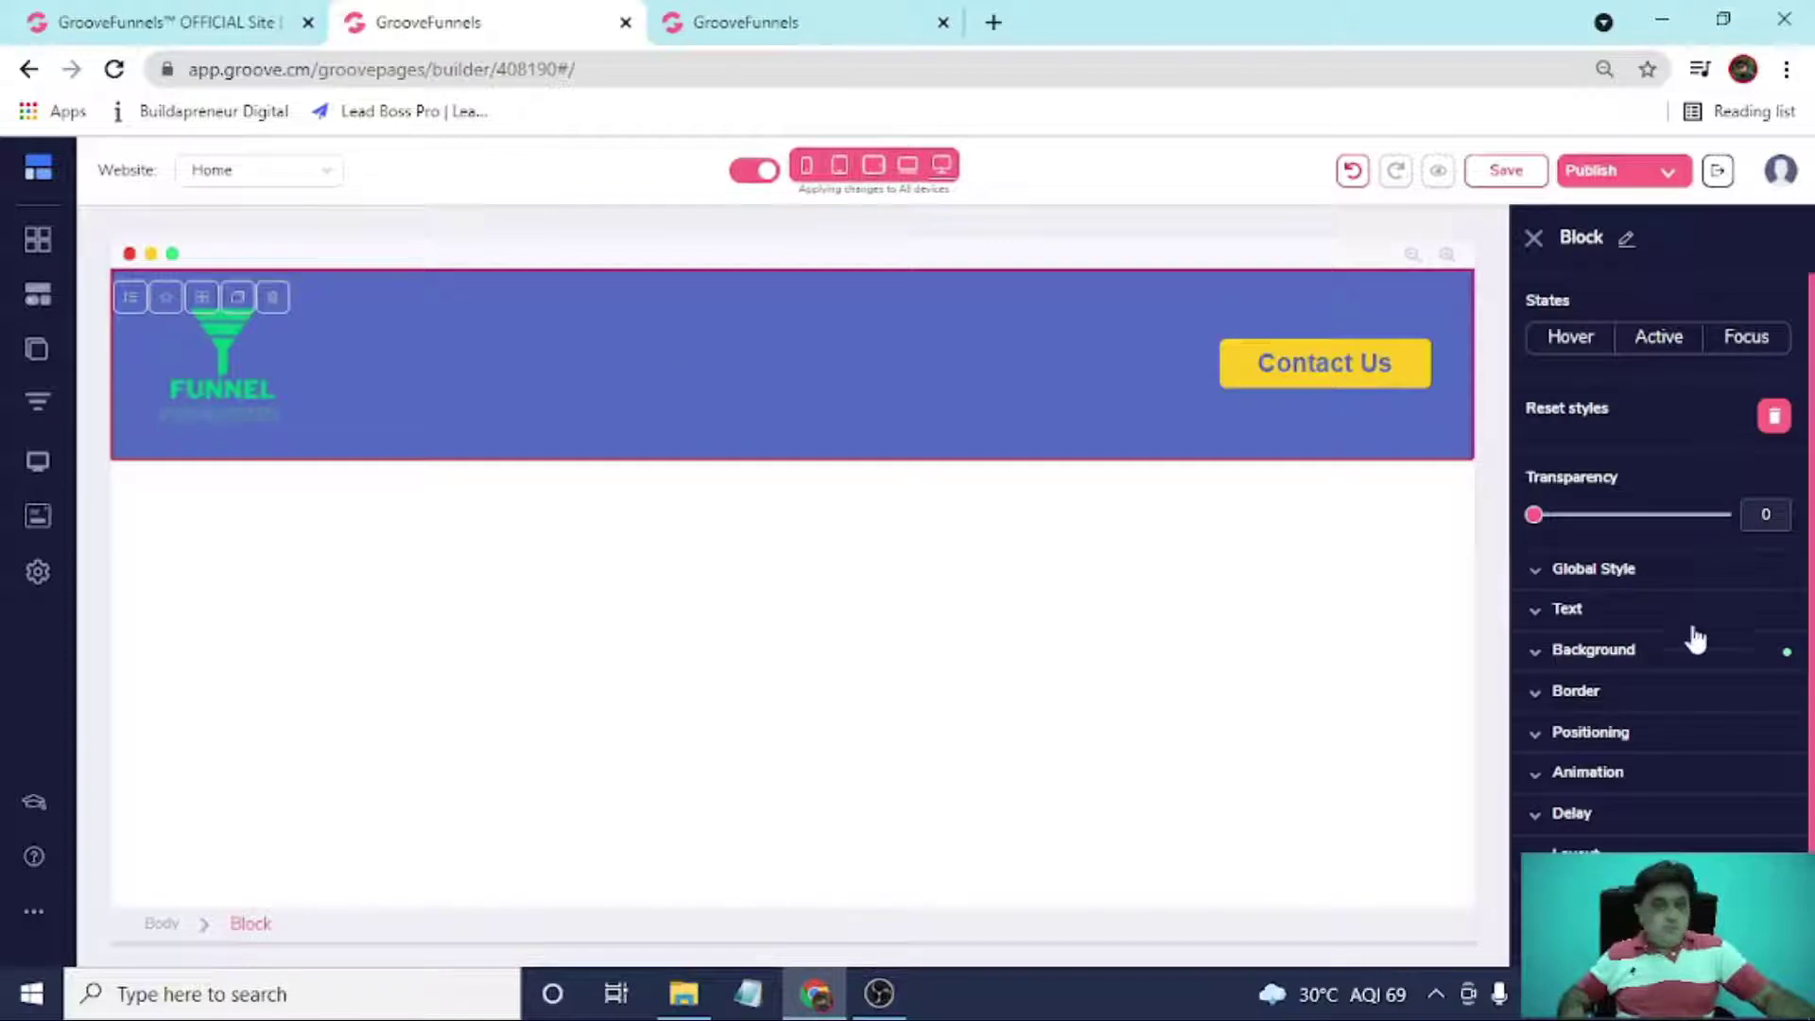
click(1695, 655)
click(1710, 343)
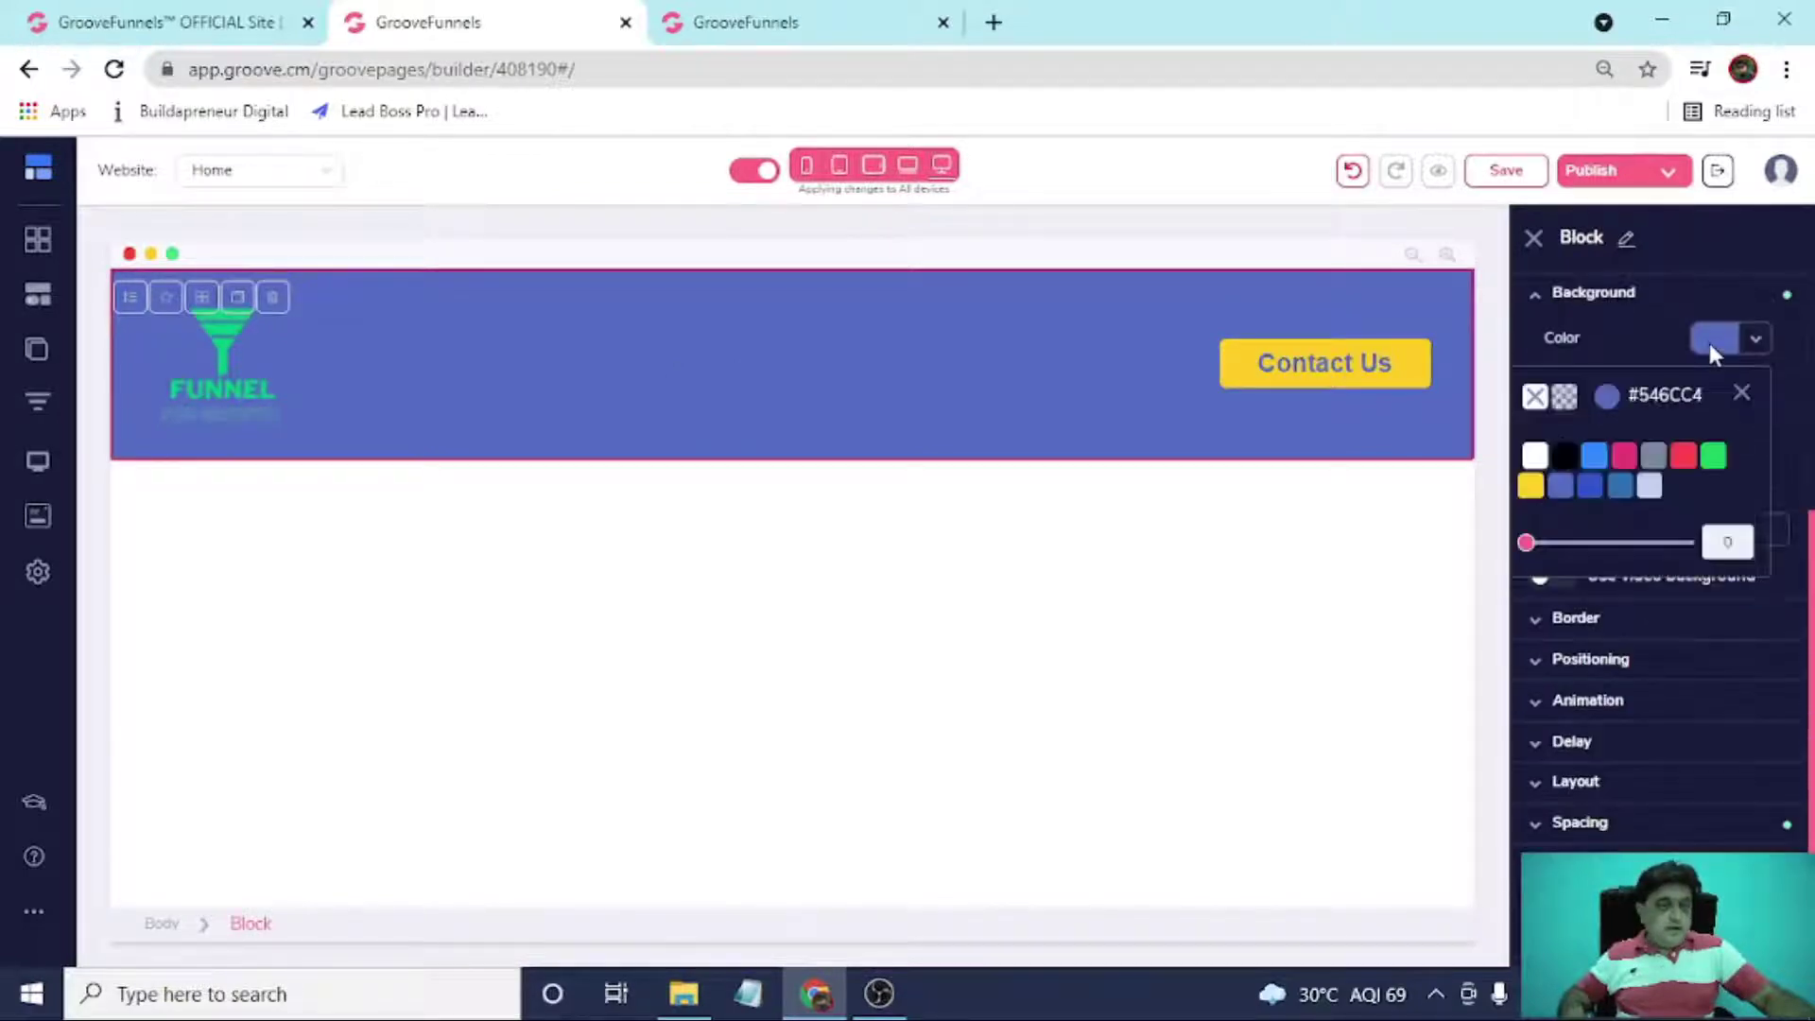
mouse_move(1594, 463)
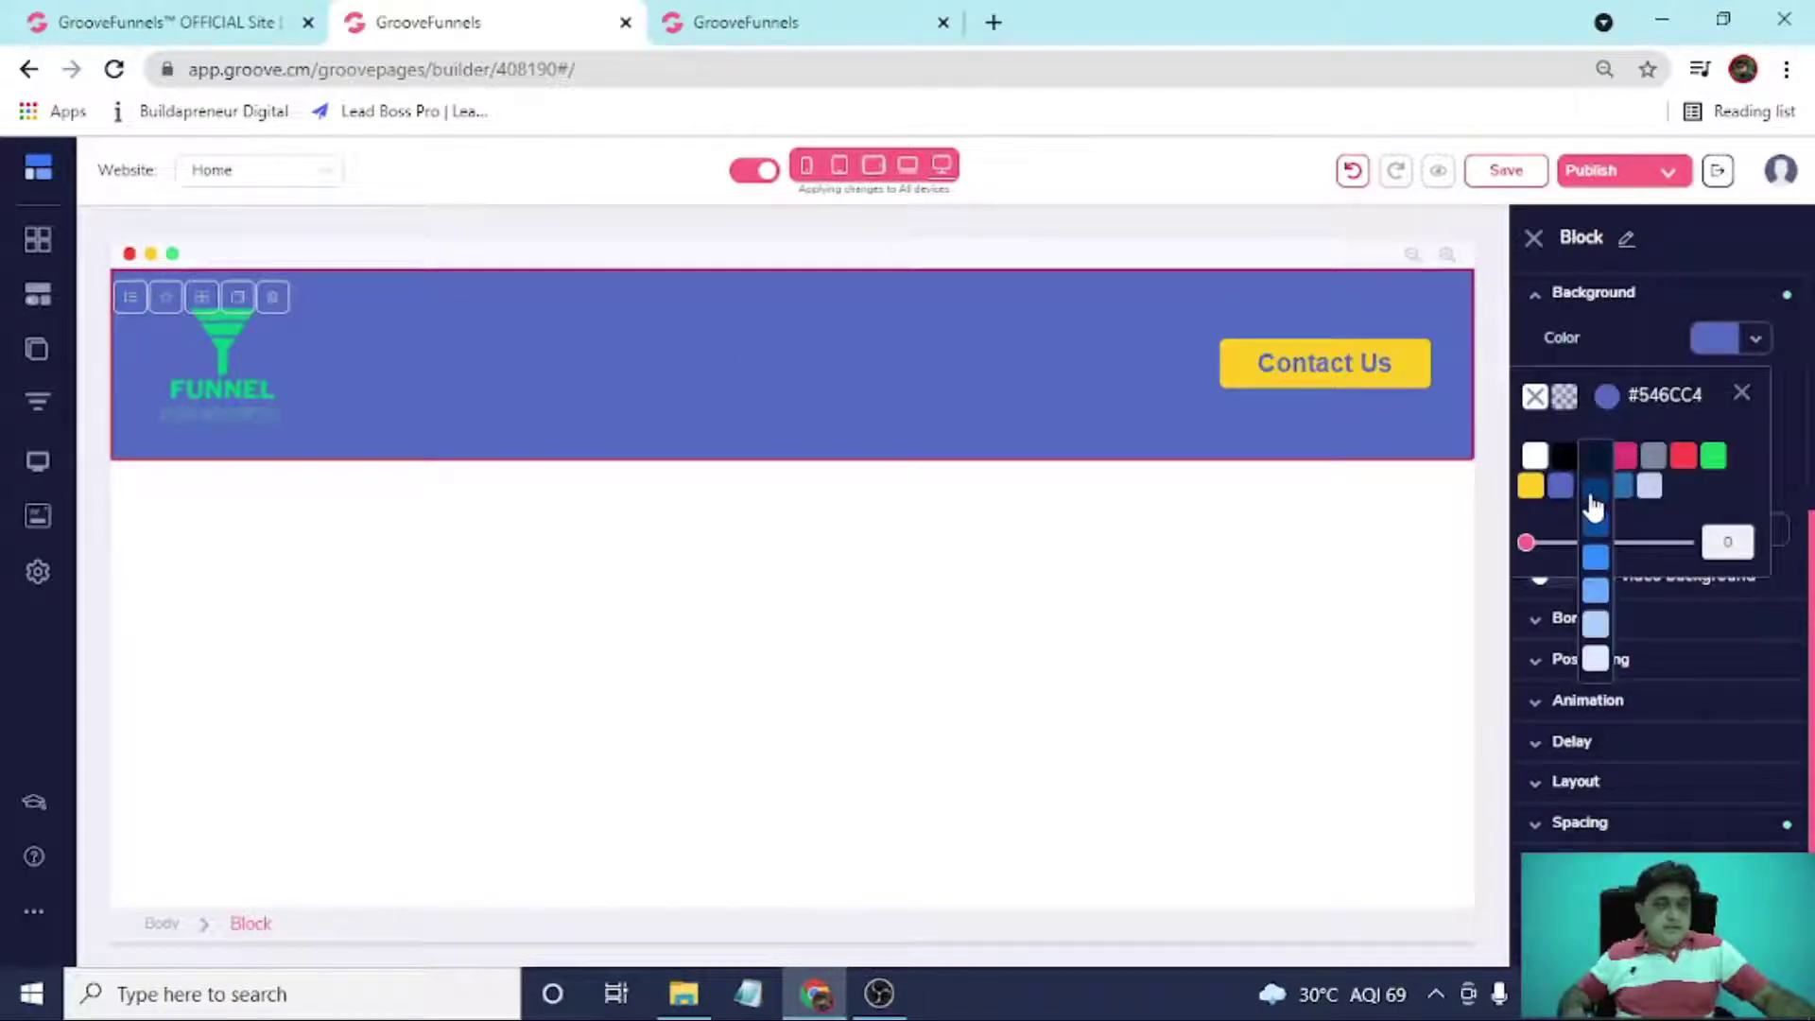
click(1594, 508)
click(474, 442)
Check the webinar page's next section and add an empty single-column wireframe block below the header.
click(766, 21)
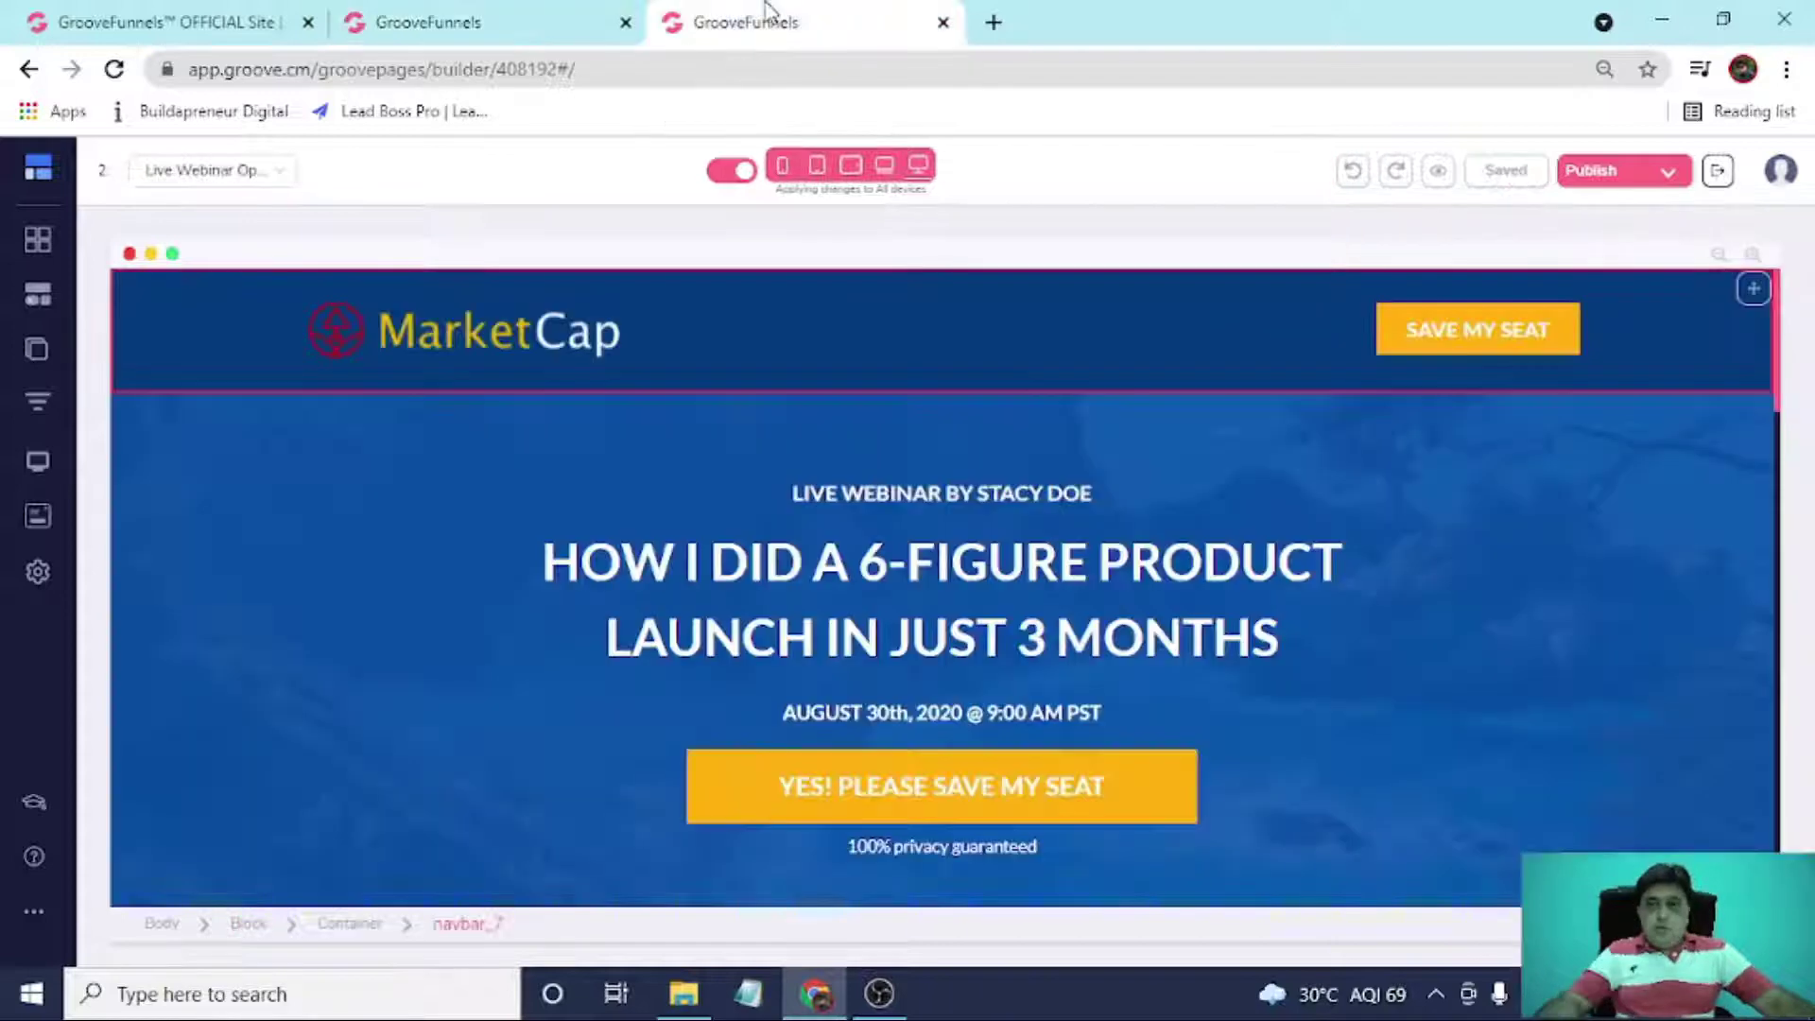
scroll(782, 426, down, 1)
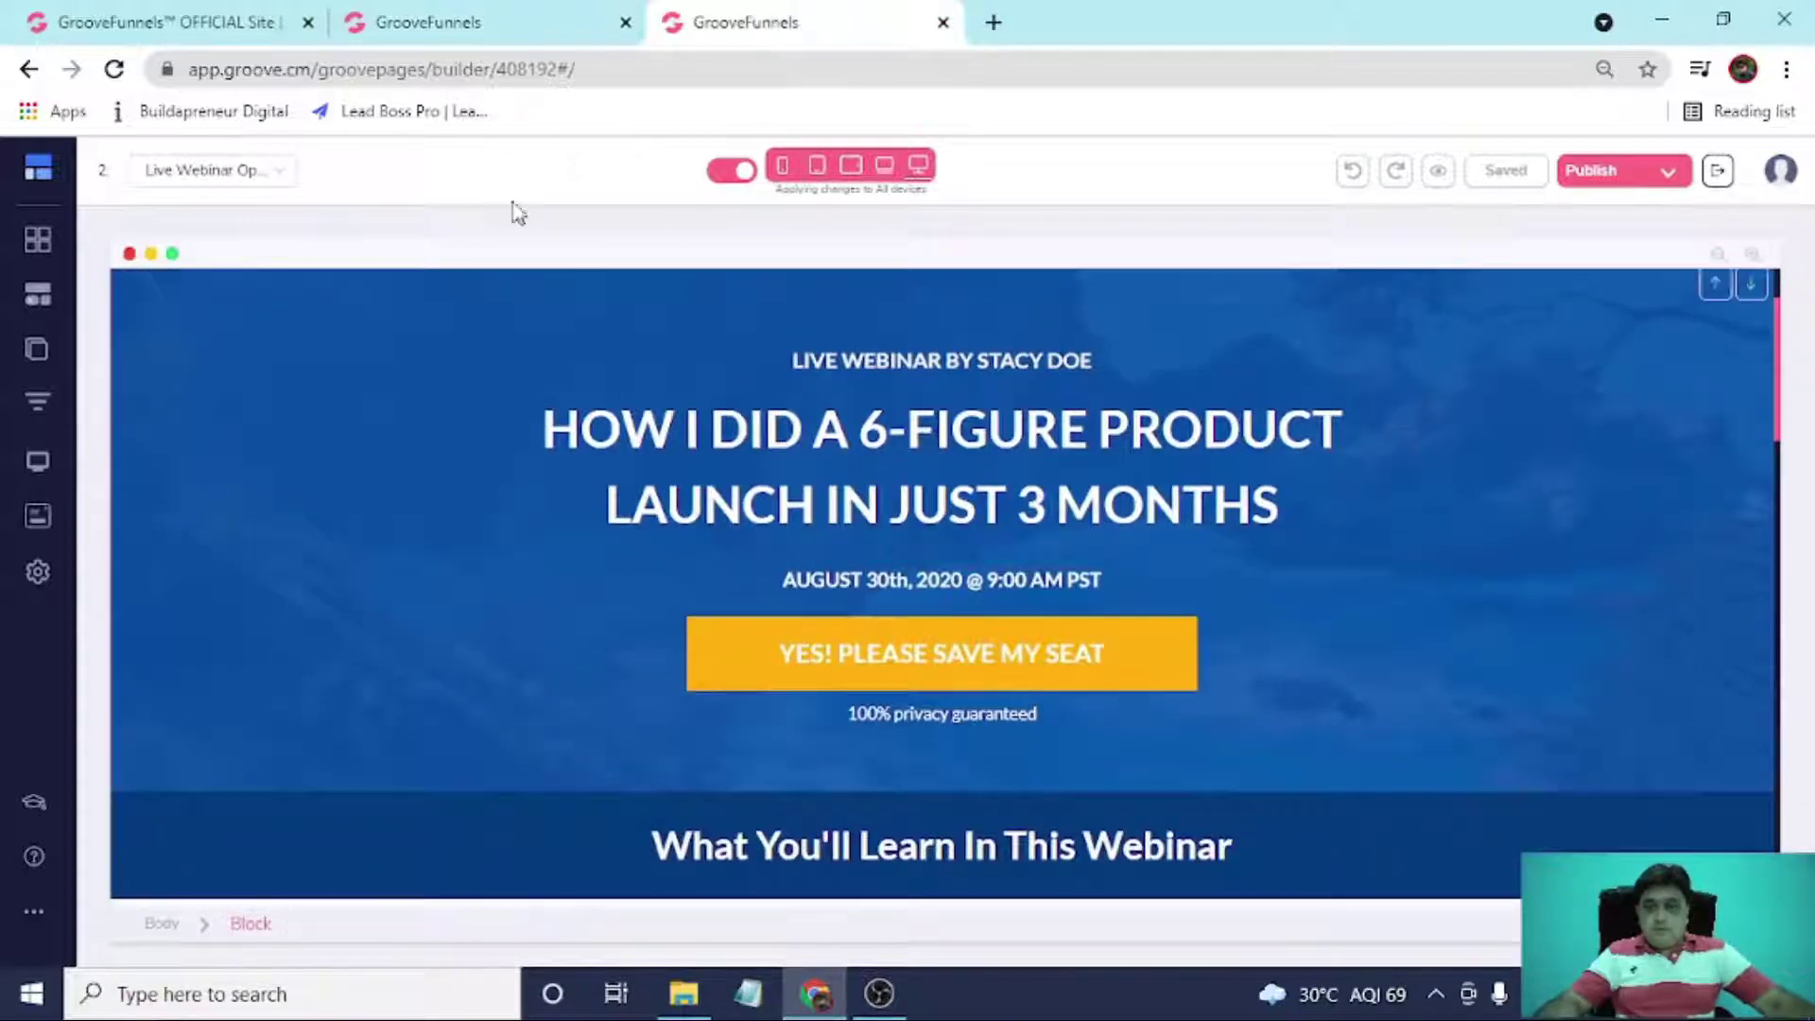
click(437, 19)
click(40, 242)
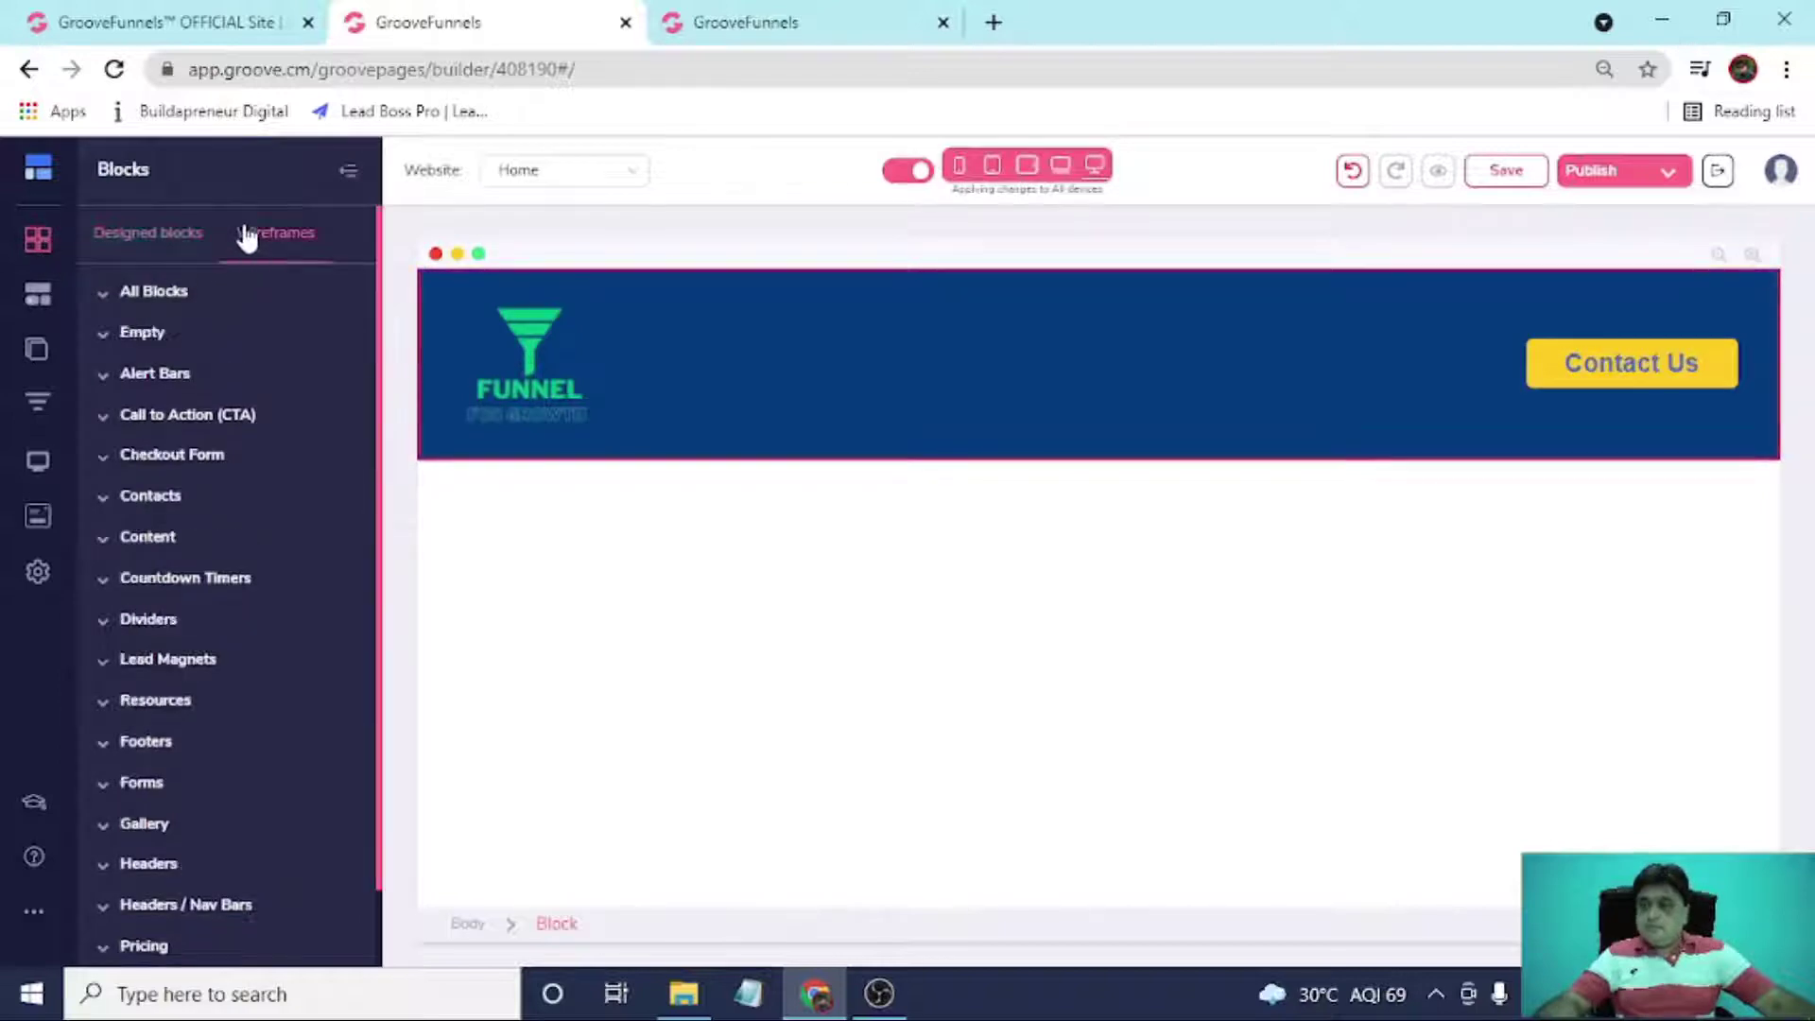
click(161, 293)
click(167, 295)
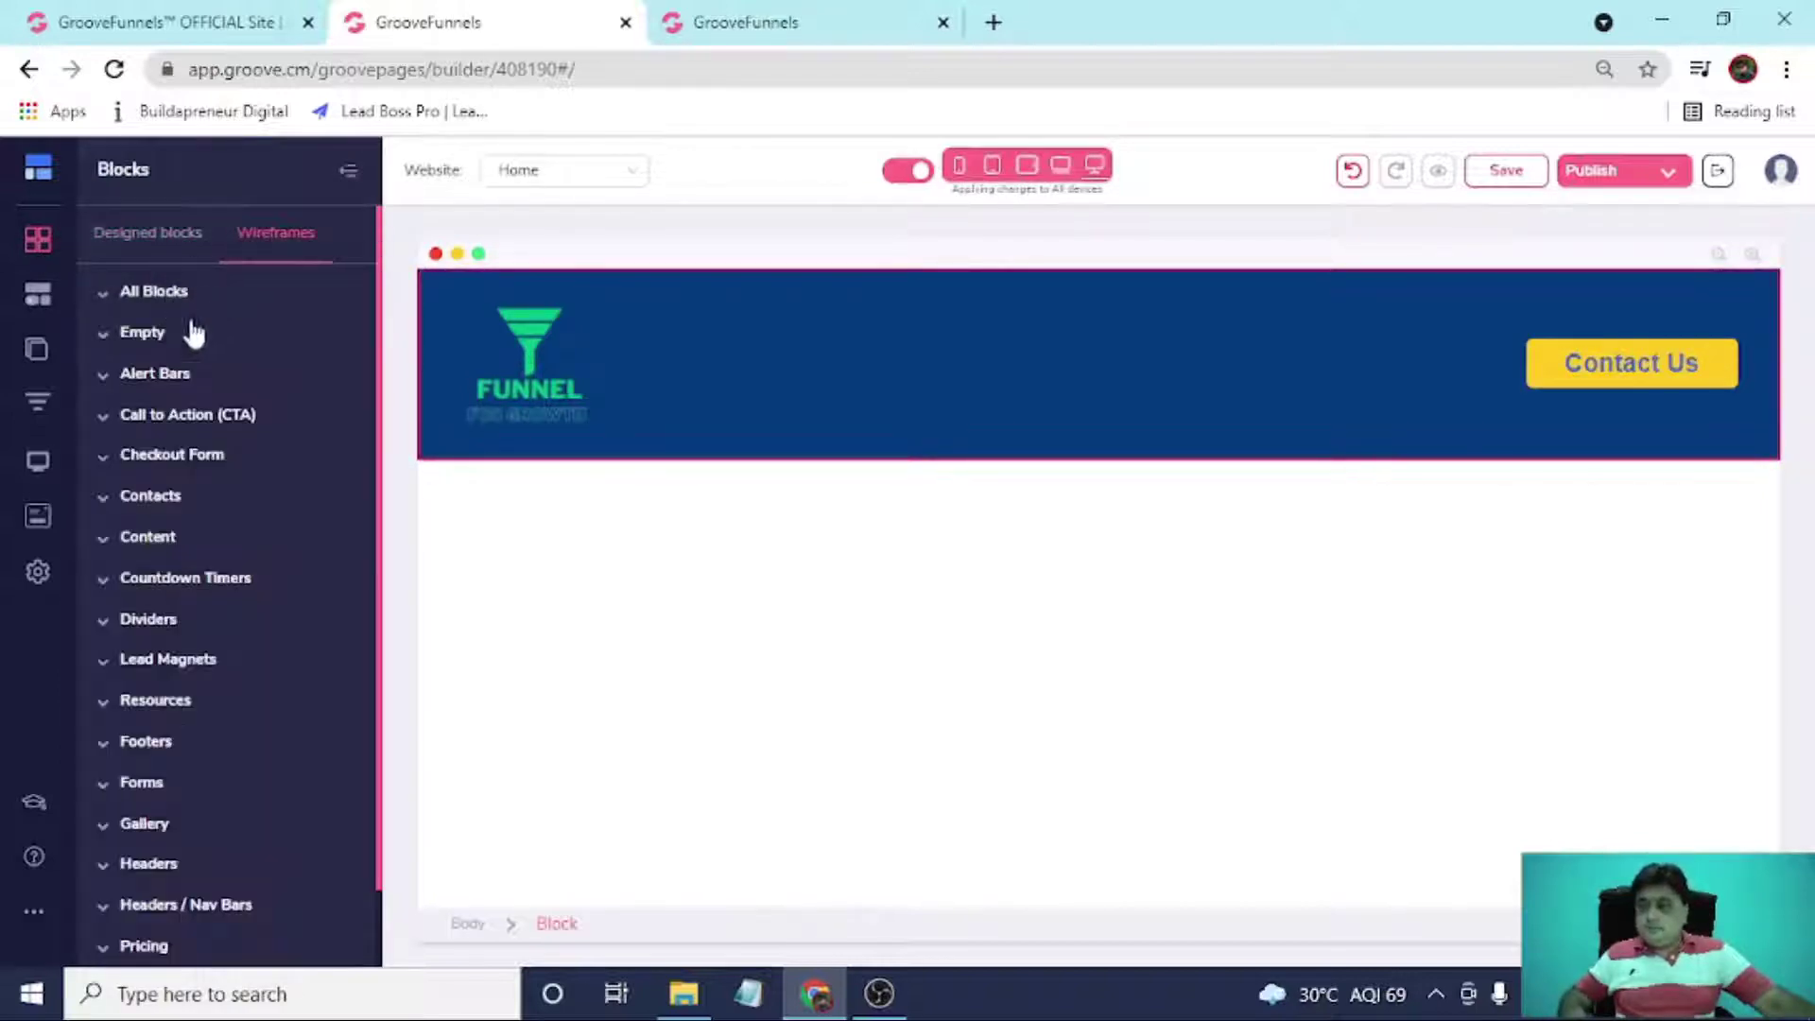
click(180, 335)
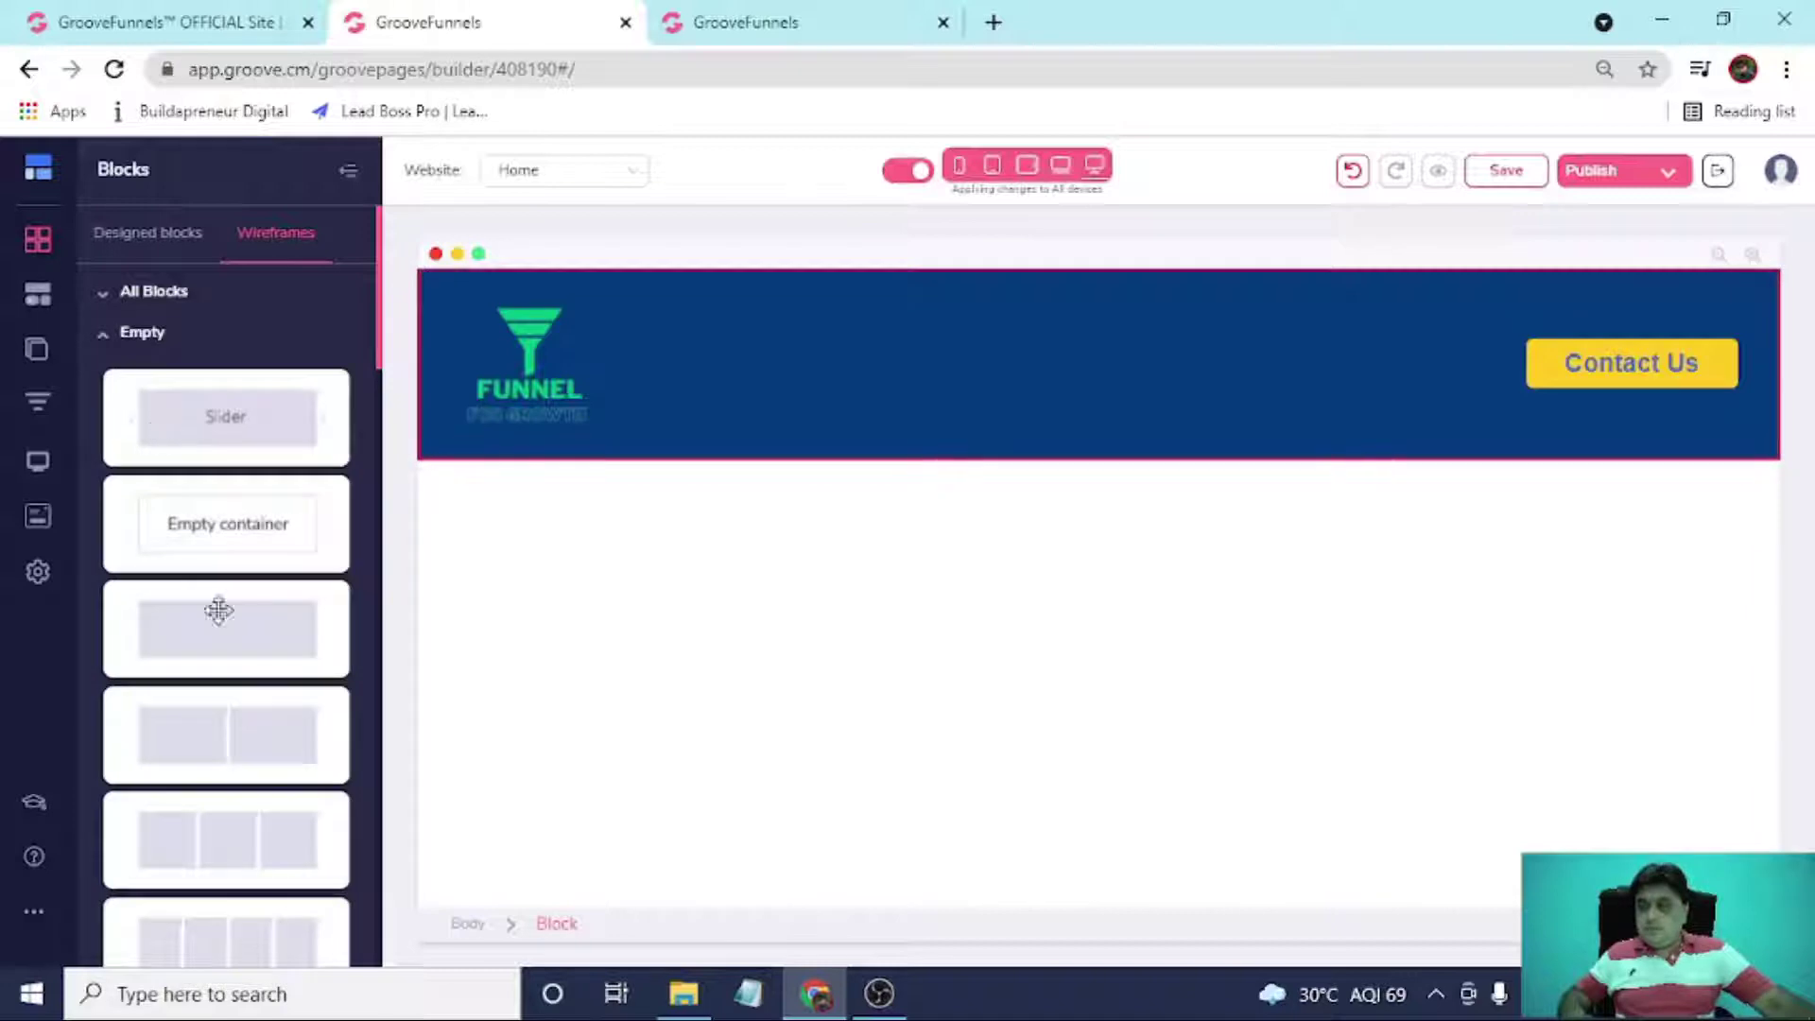
drag(205, 640, 820, 608)
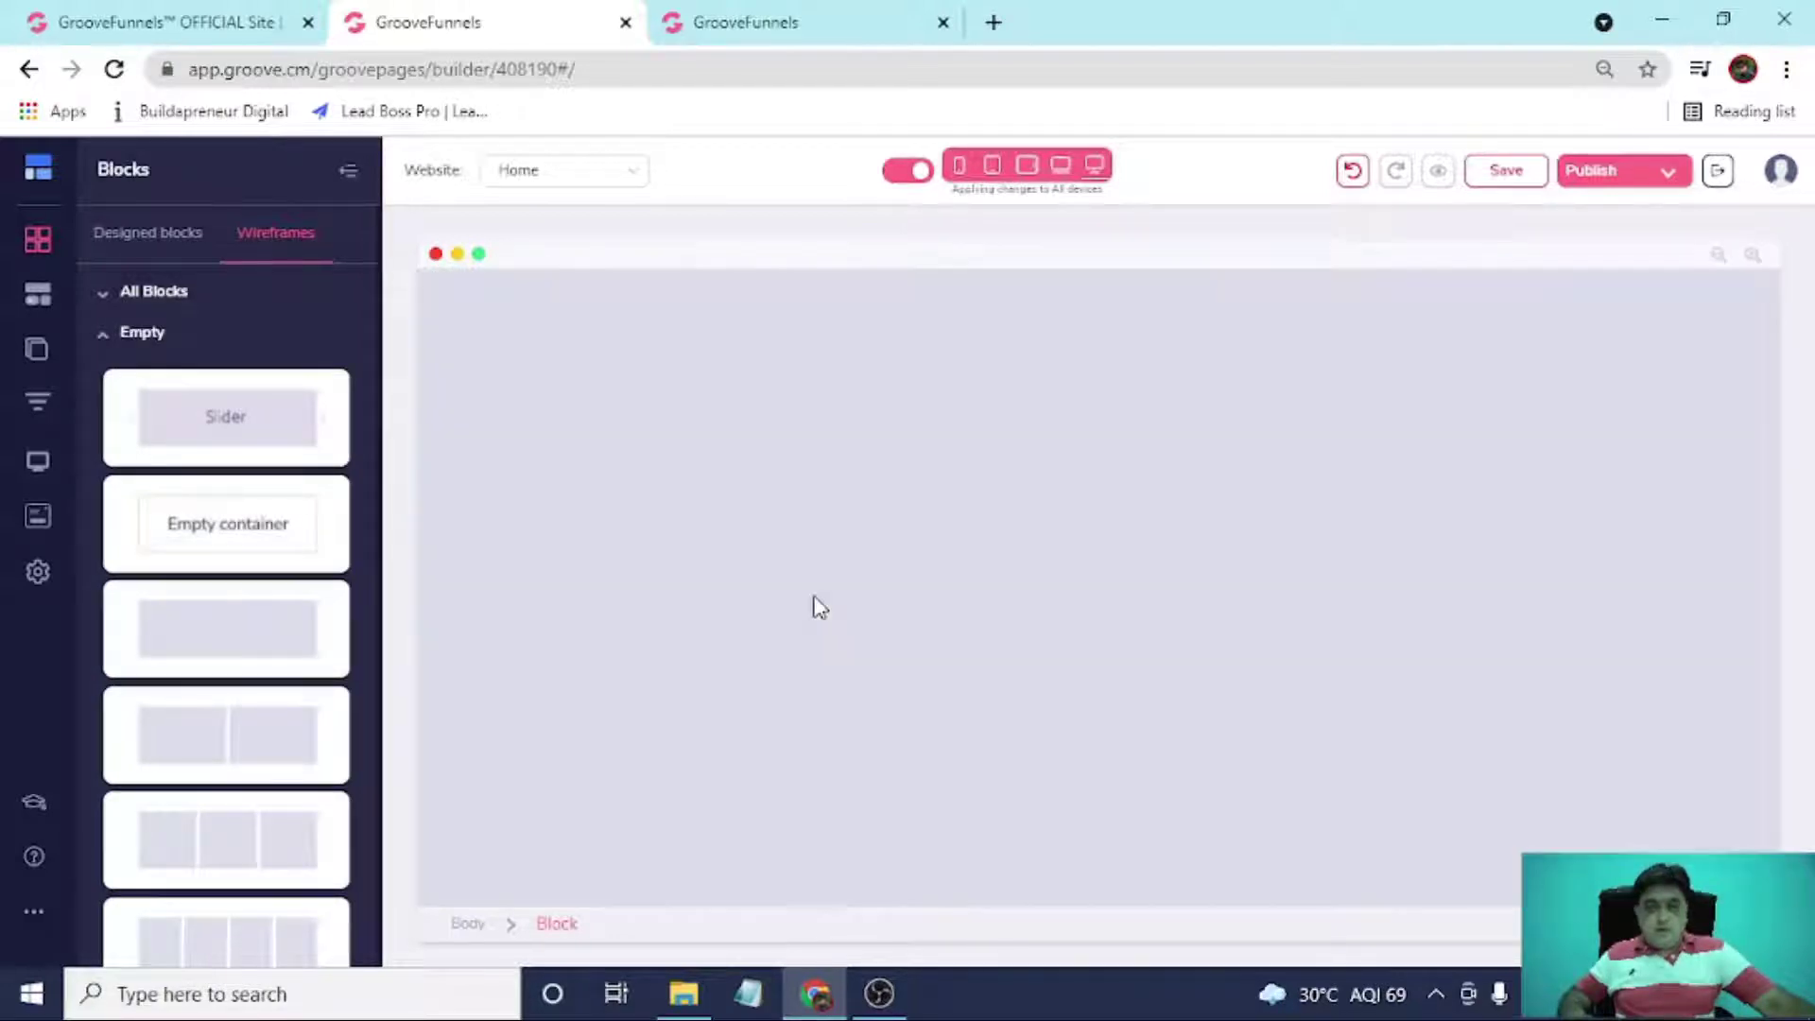
click(350, 168)
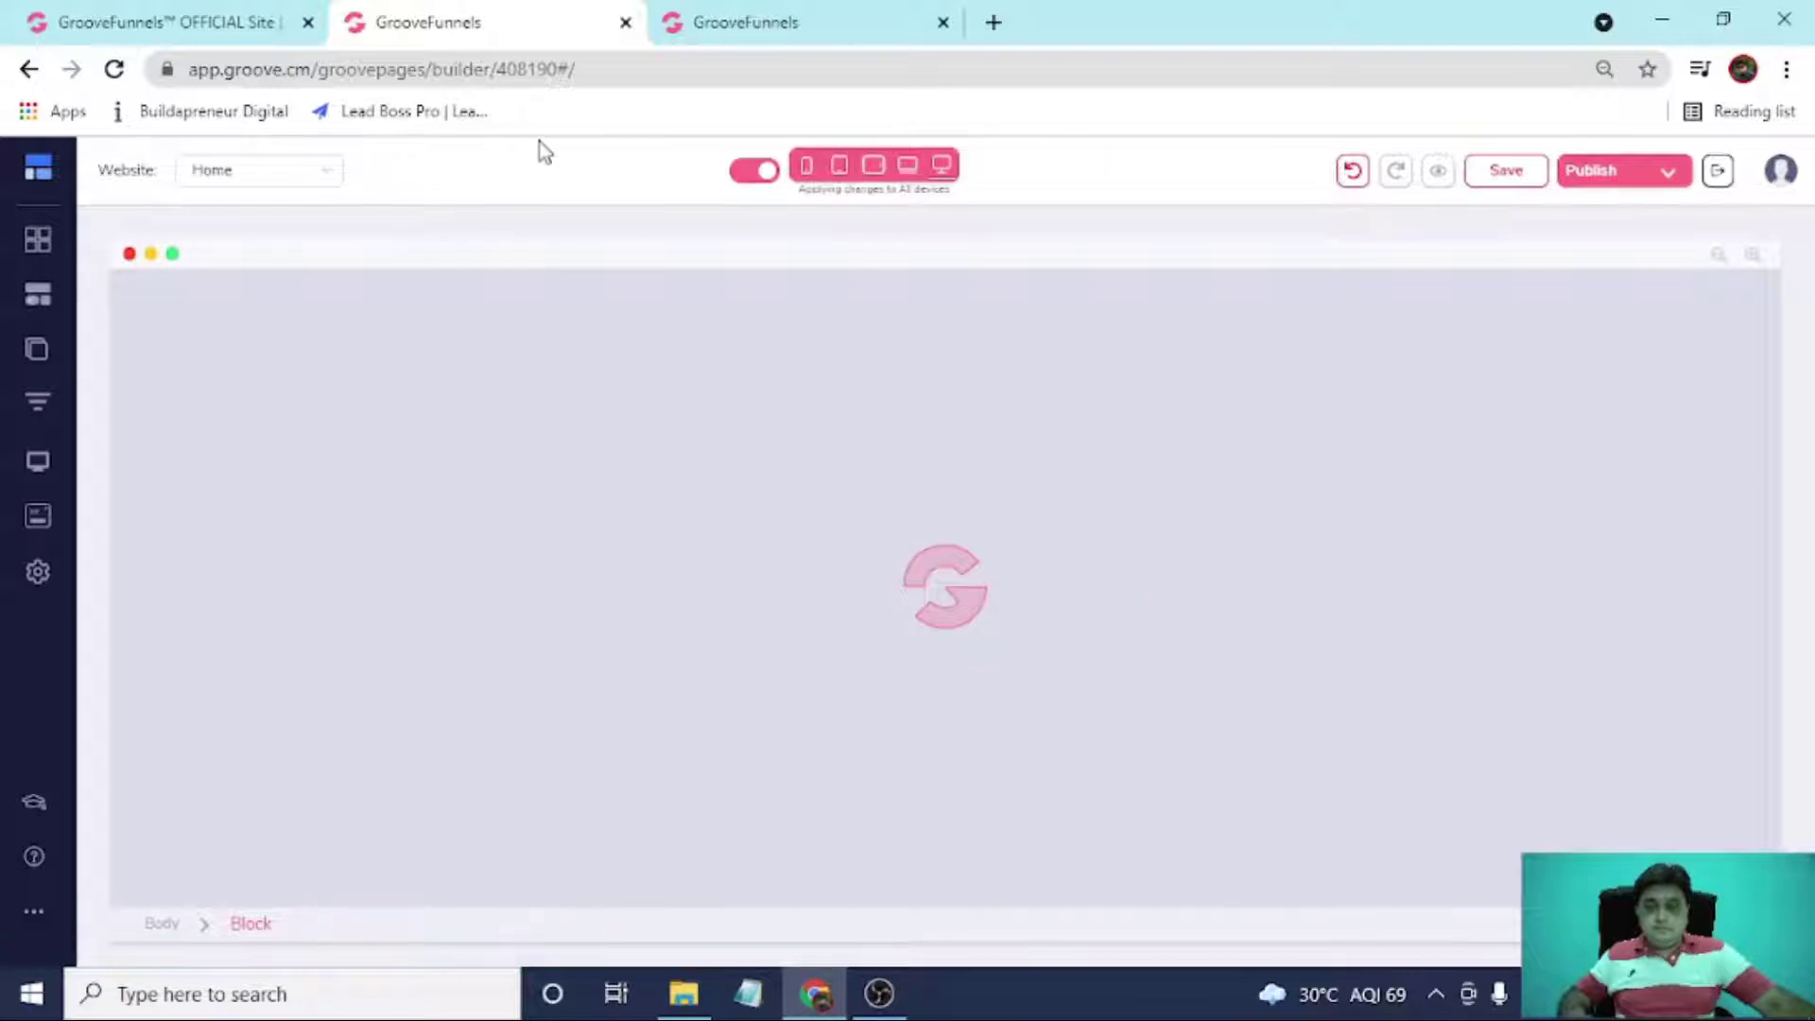
Review the webinar page's headline texts and insert a 1 Column layout into the empty container below the header.
click(790, 13)
click(936, 360)
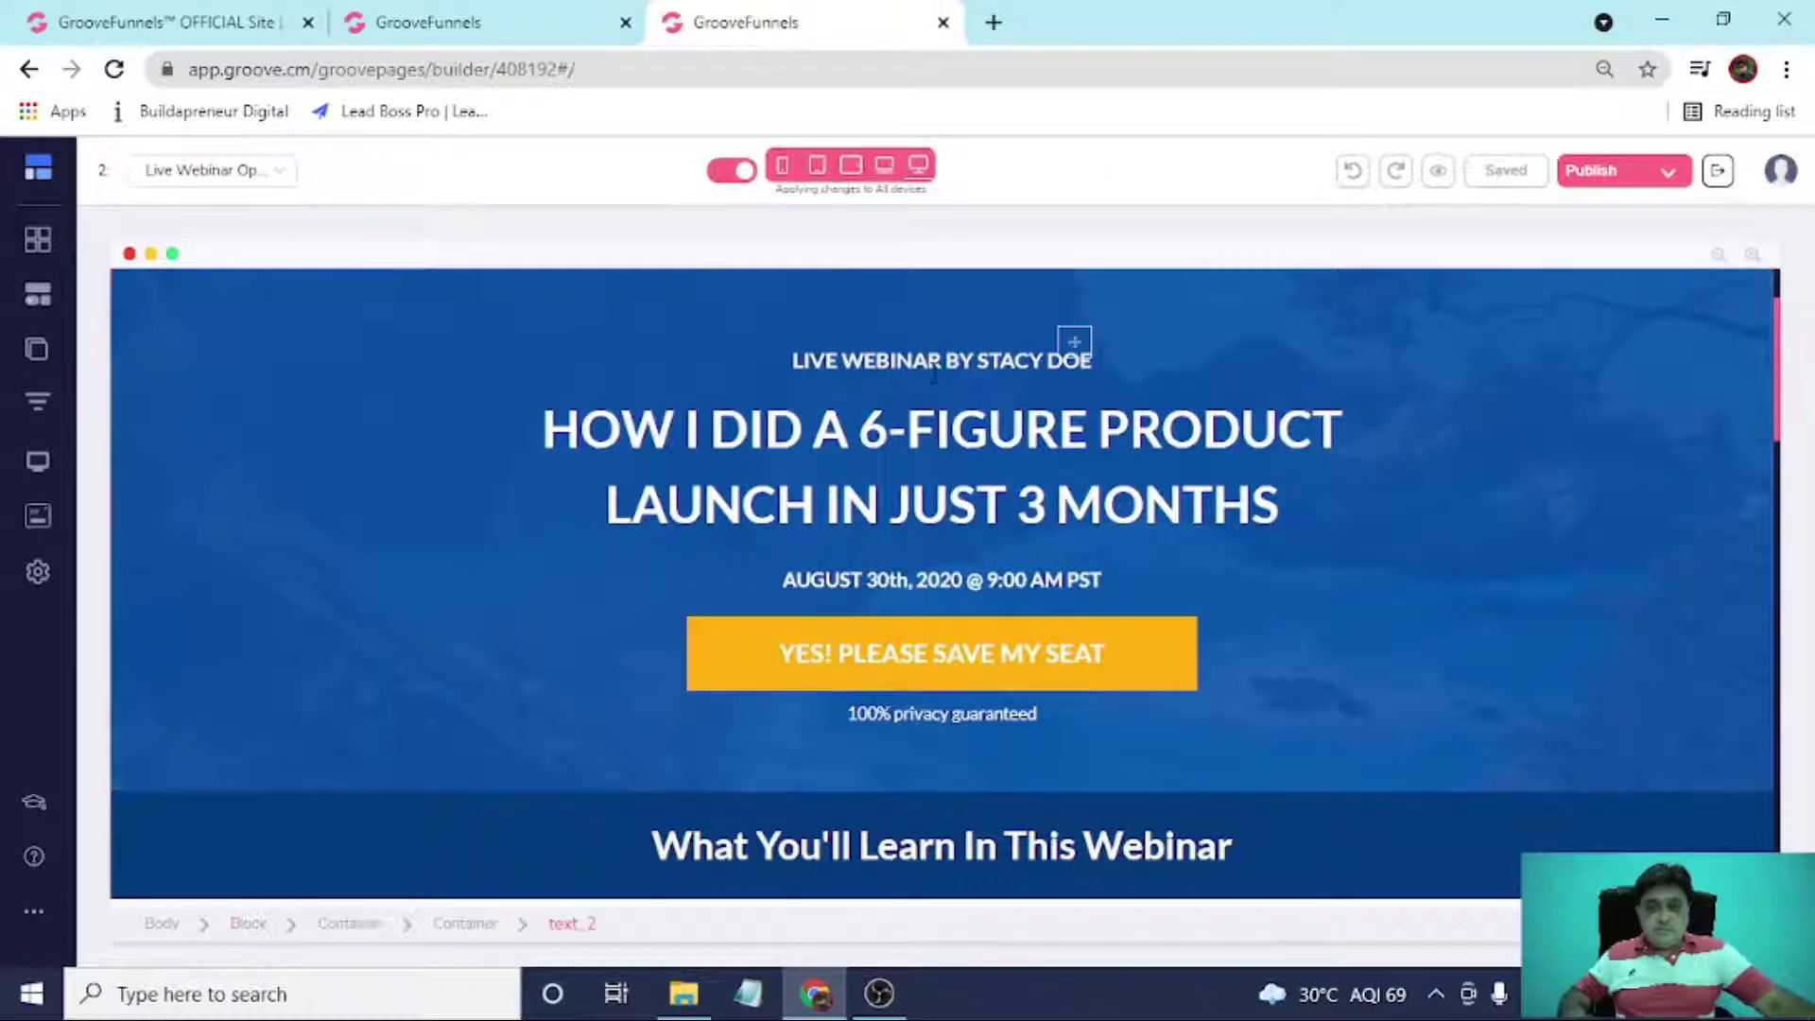
click(941, 467)
click(526, 14)
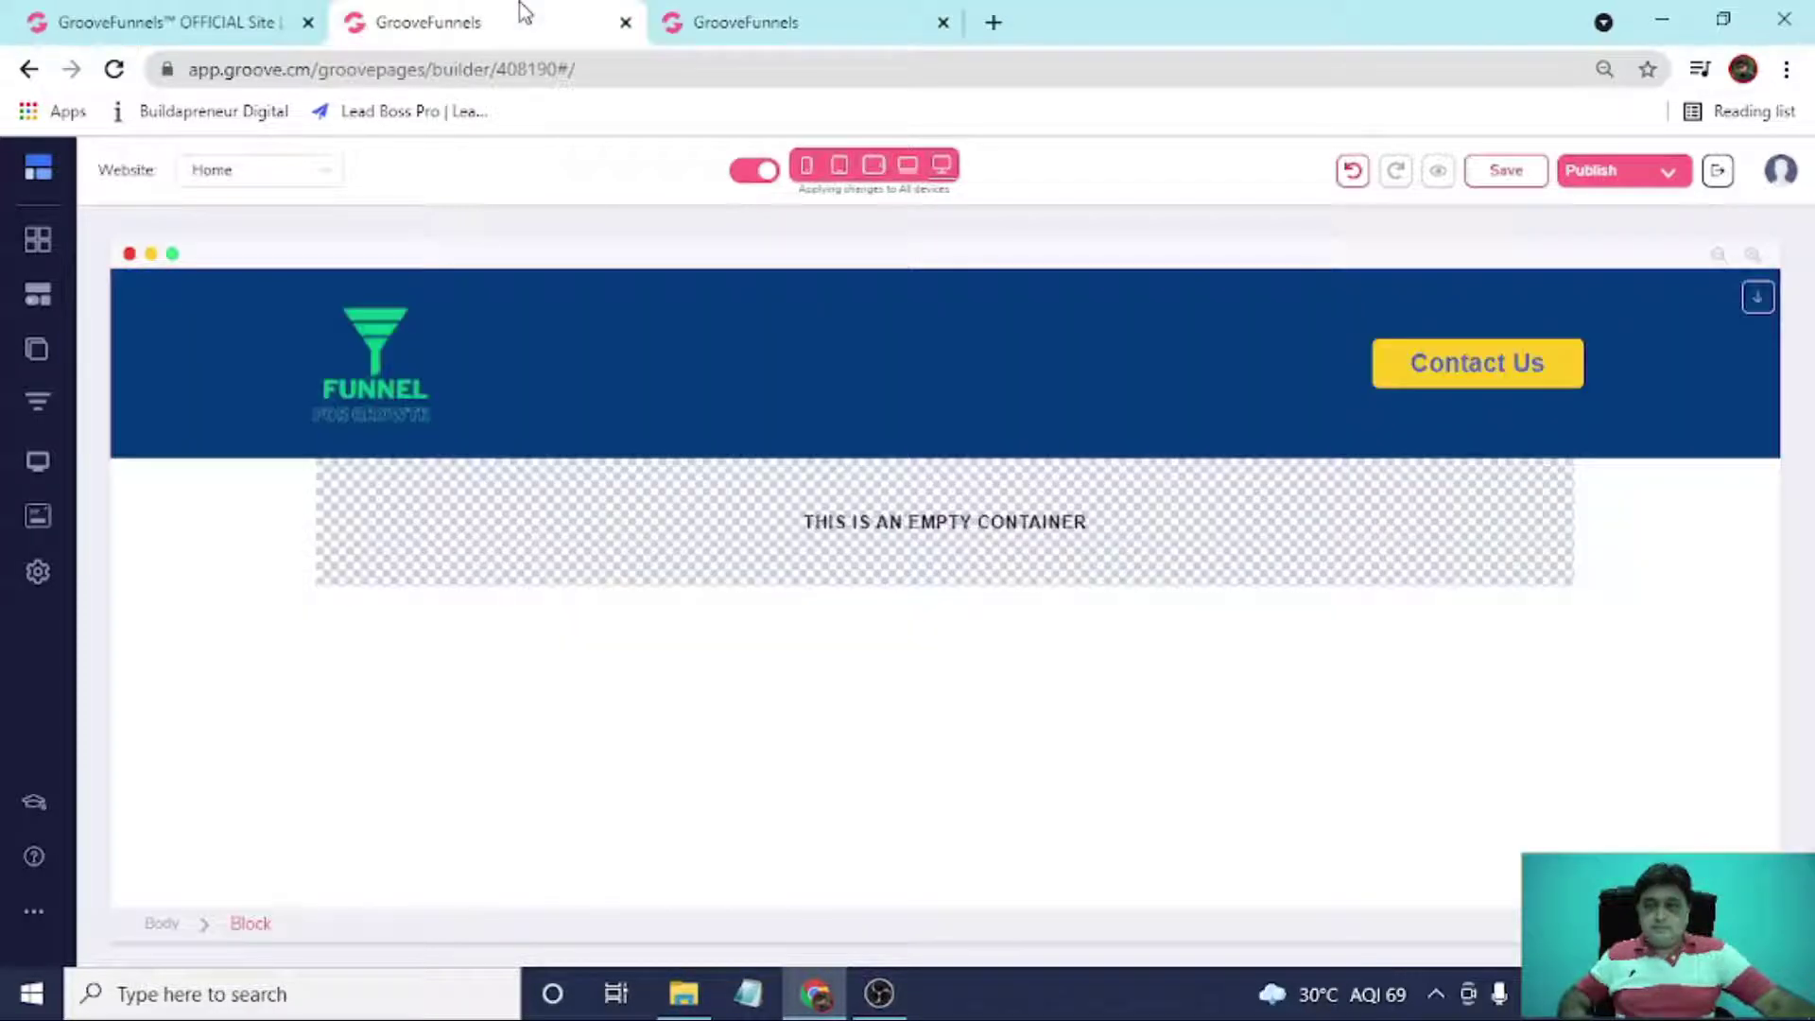
click(181, 524)
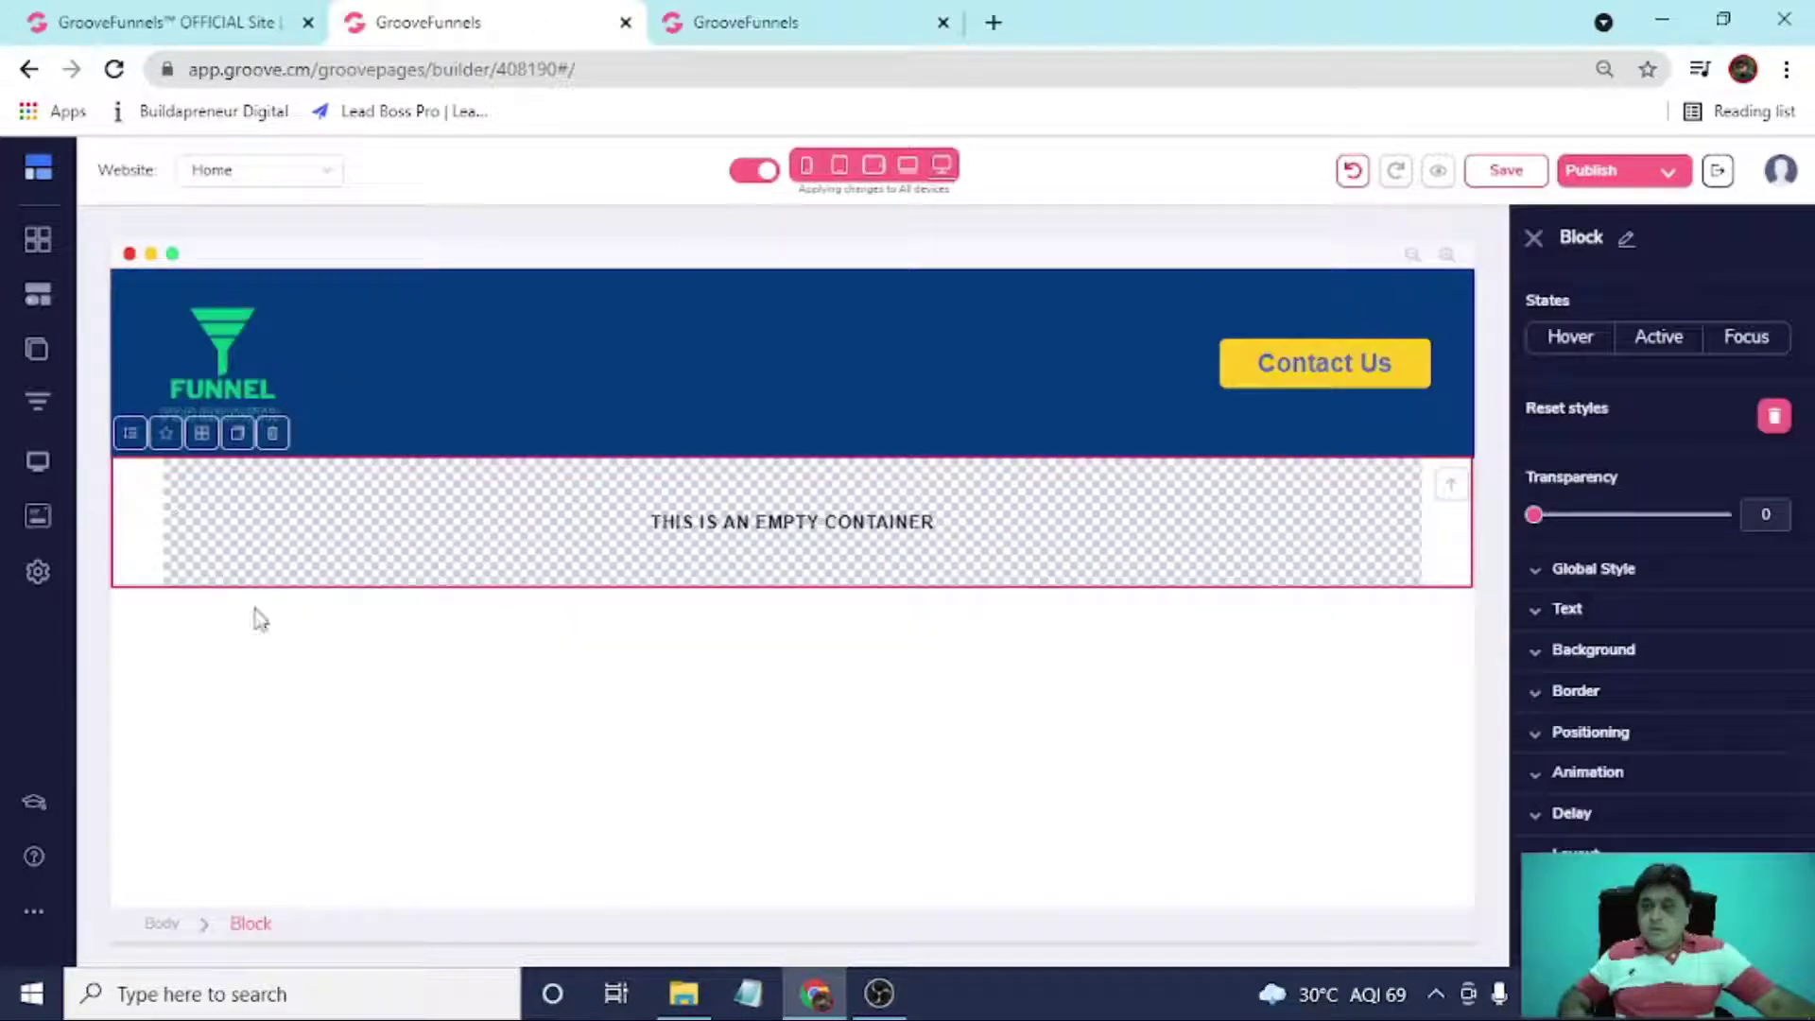
click(38, 296)
drag(113, 312, 978, 534)
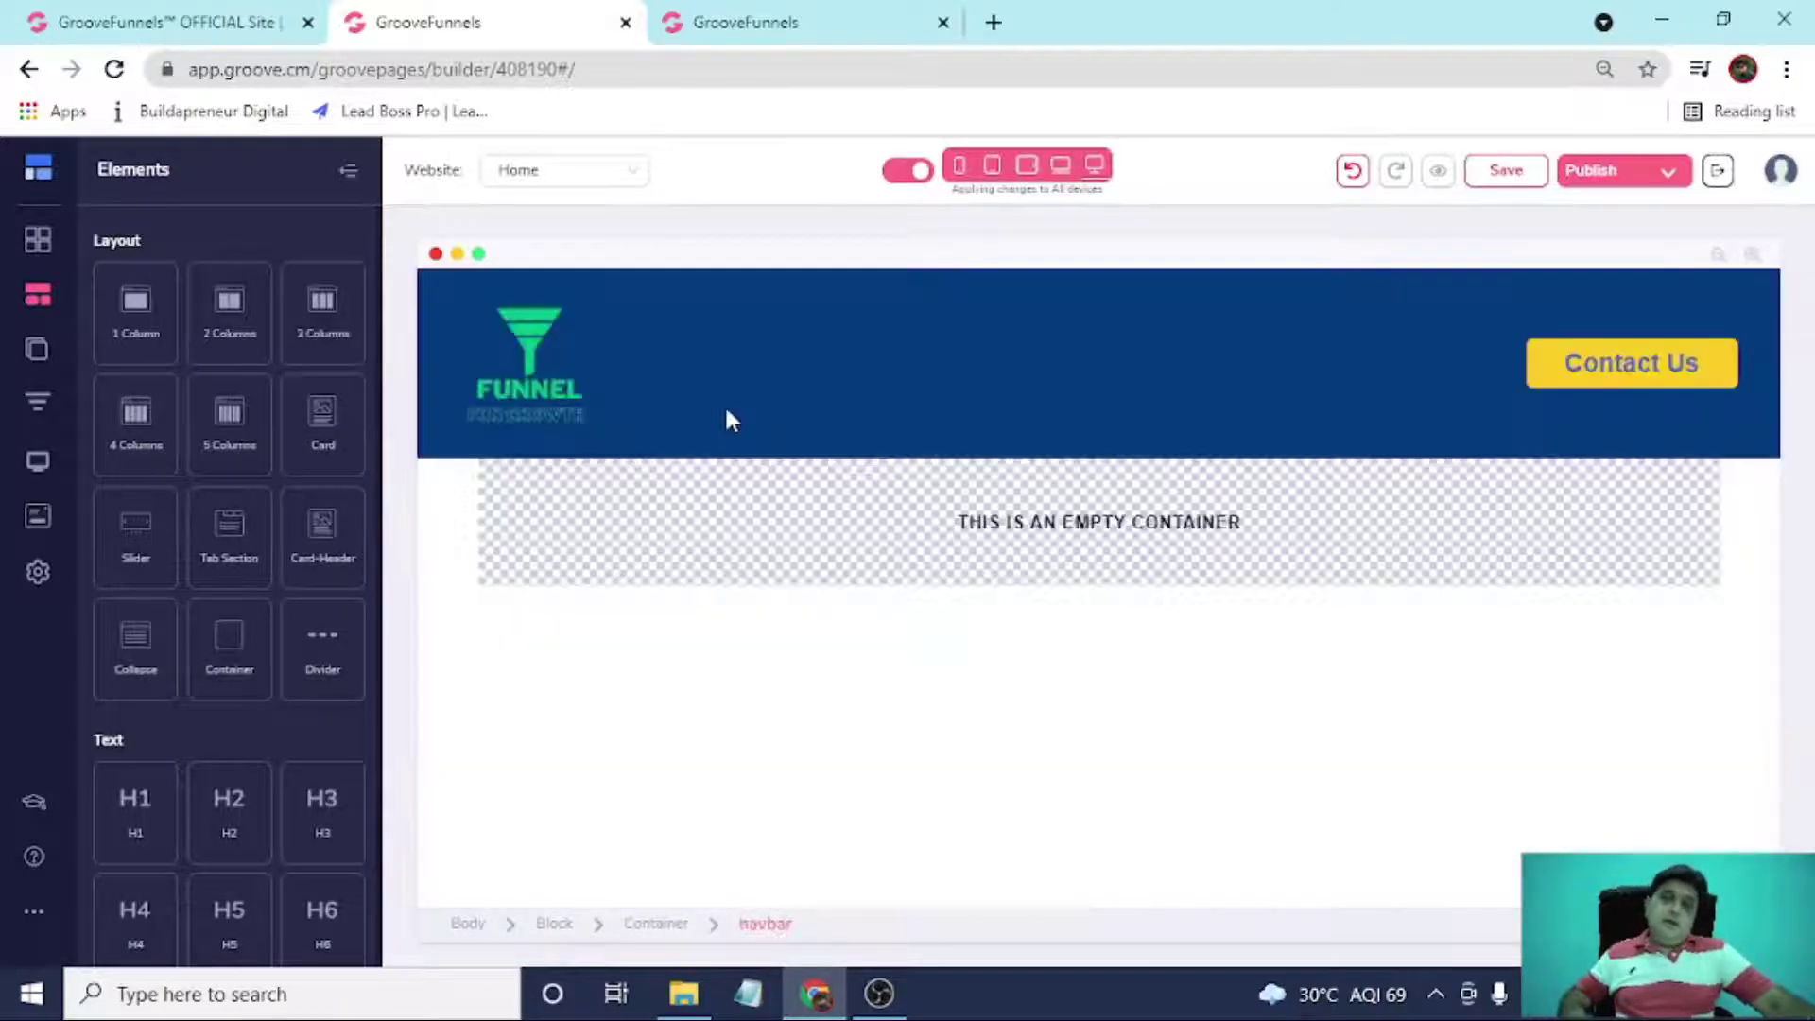
Add a heading element to the empty container below the header and select its block.
click(451, 508)
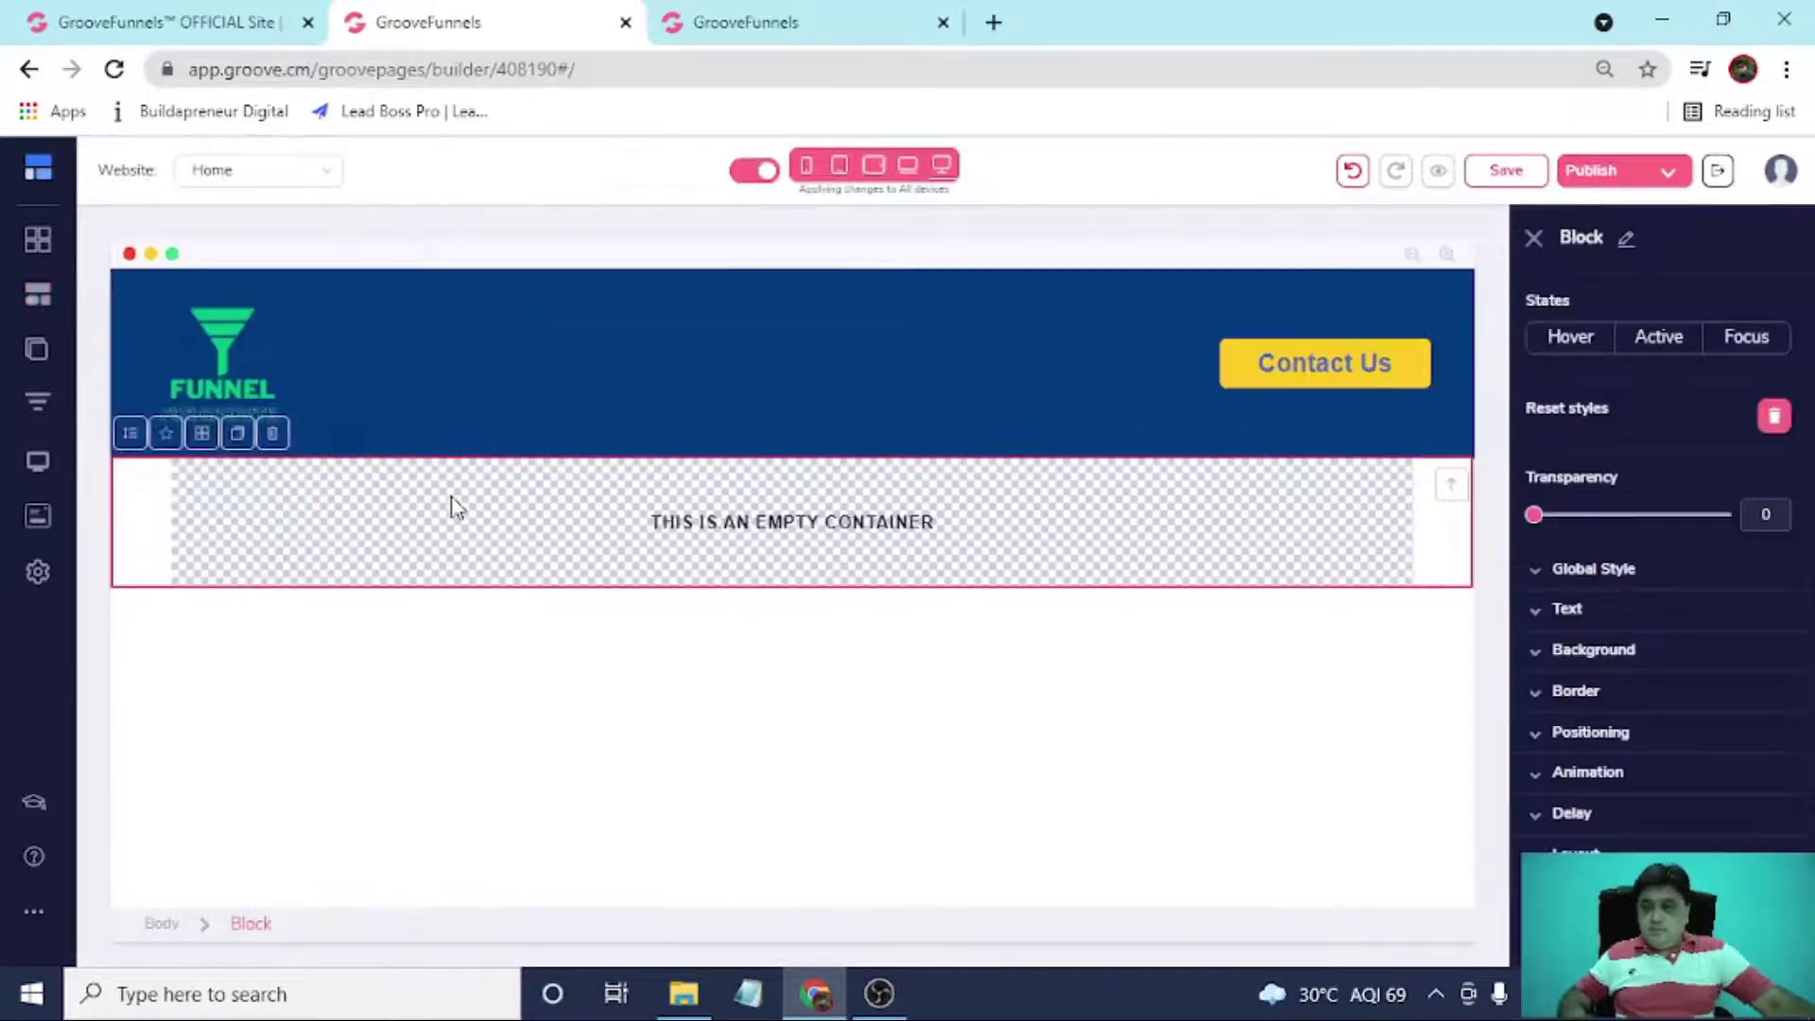
click(451, 508)
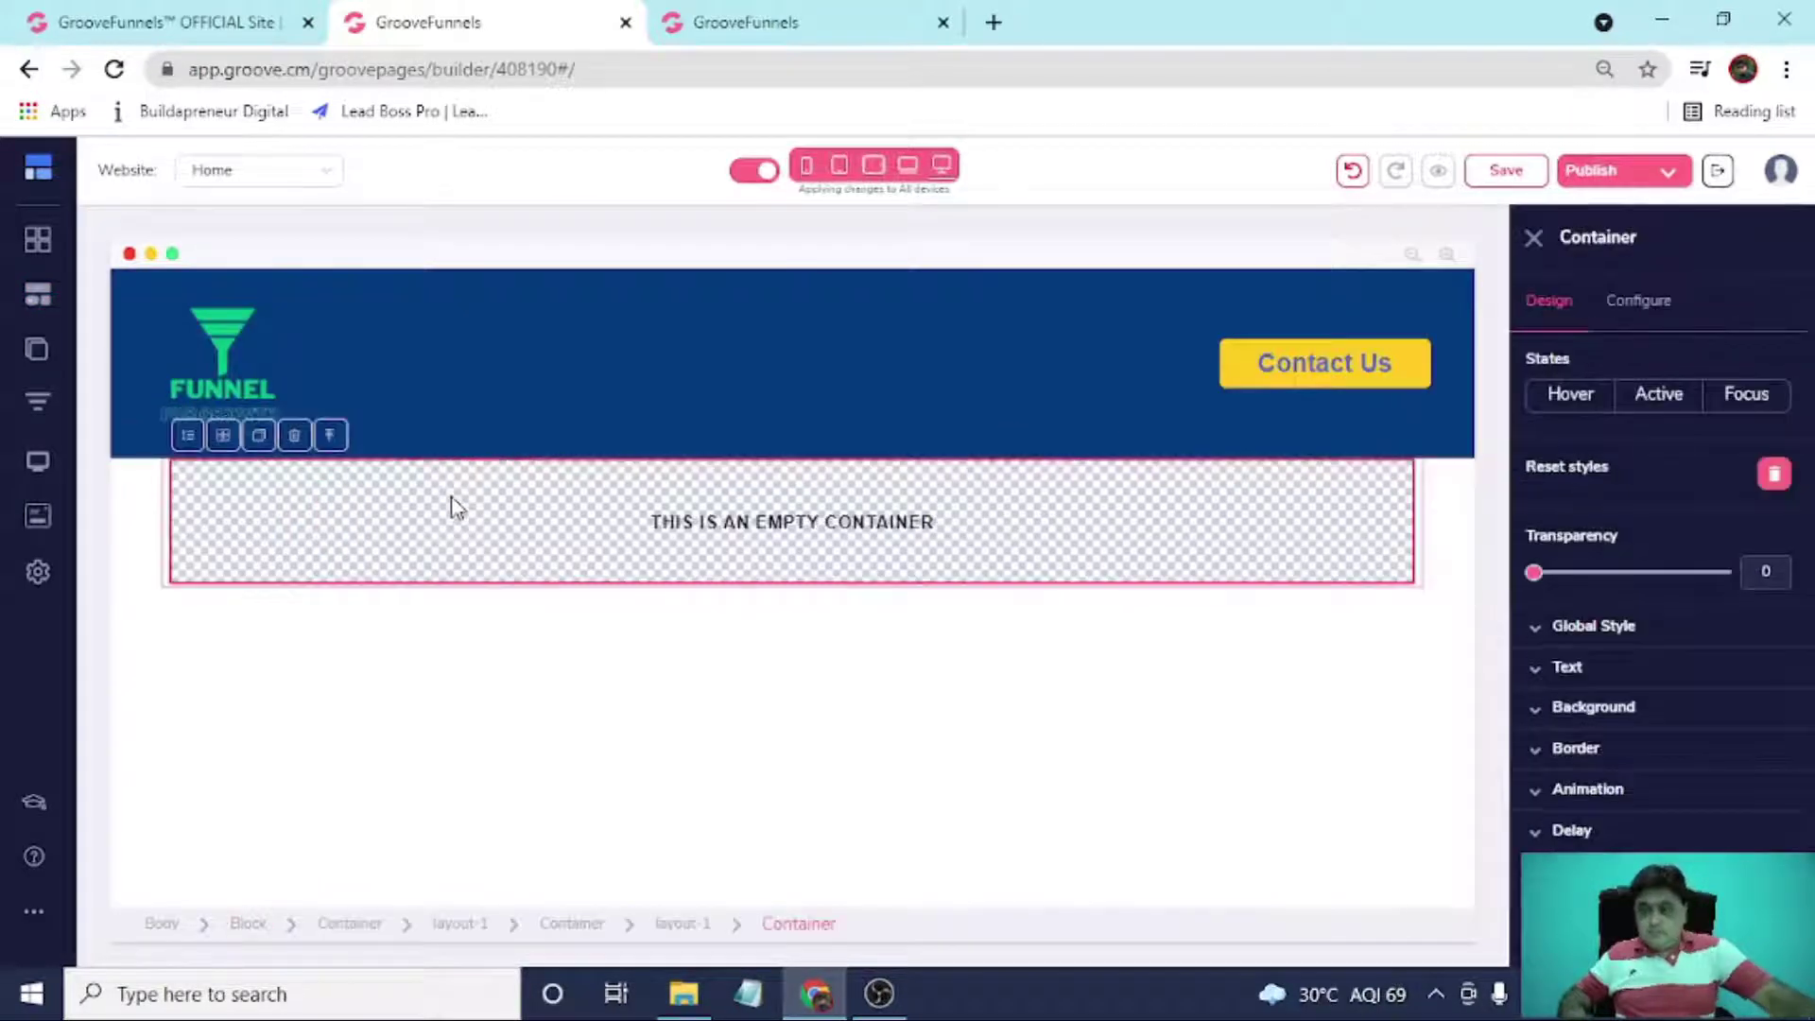
click(122, 490)
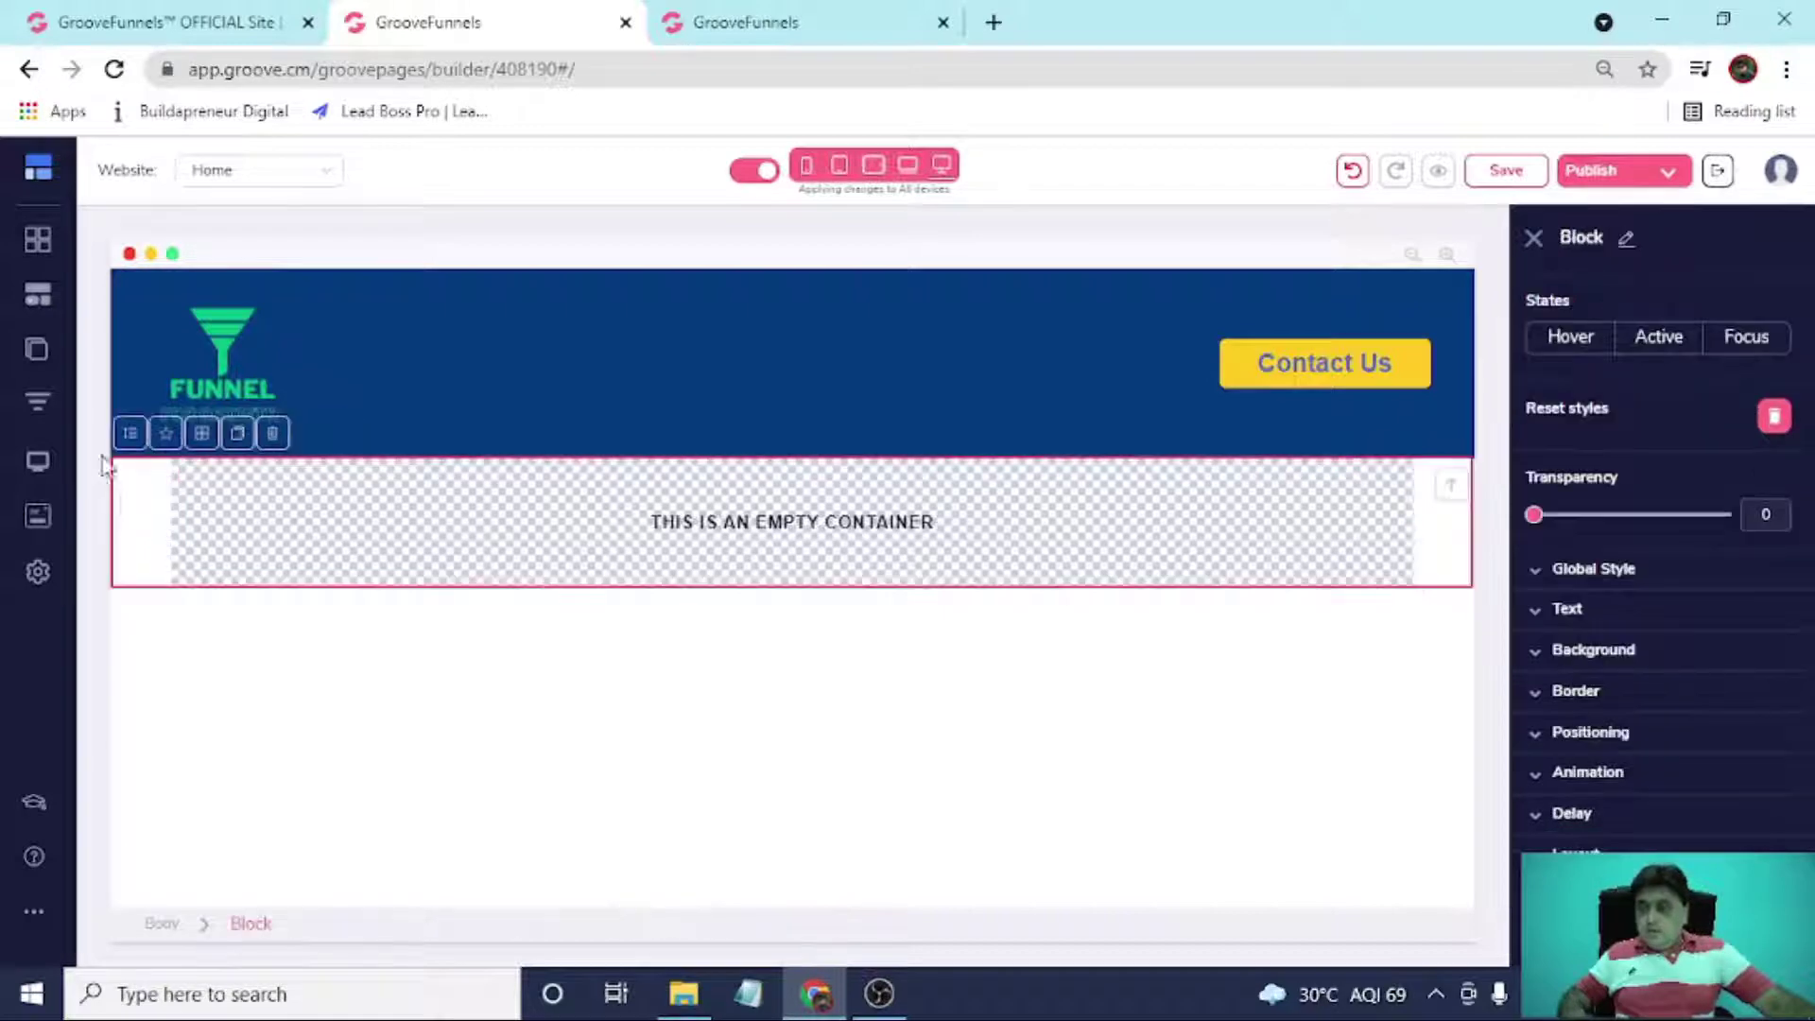
click(36, 301)
scroll(172, 586, down, 3)
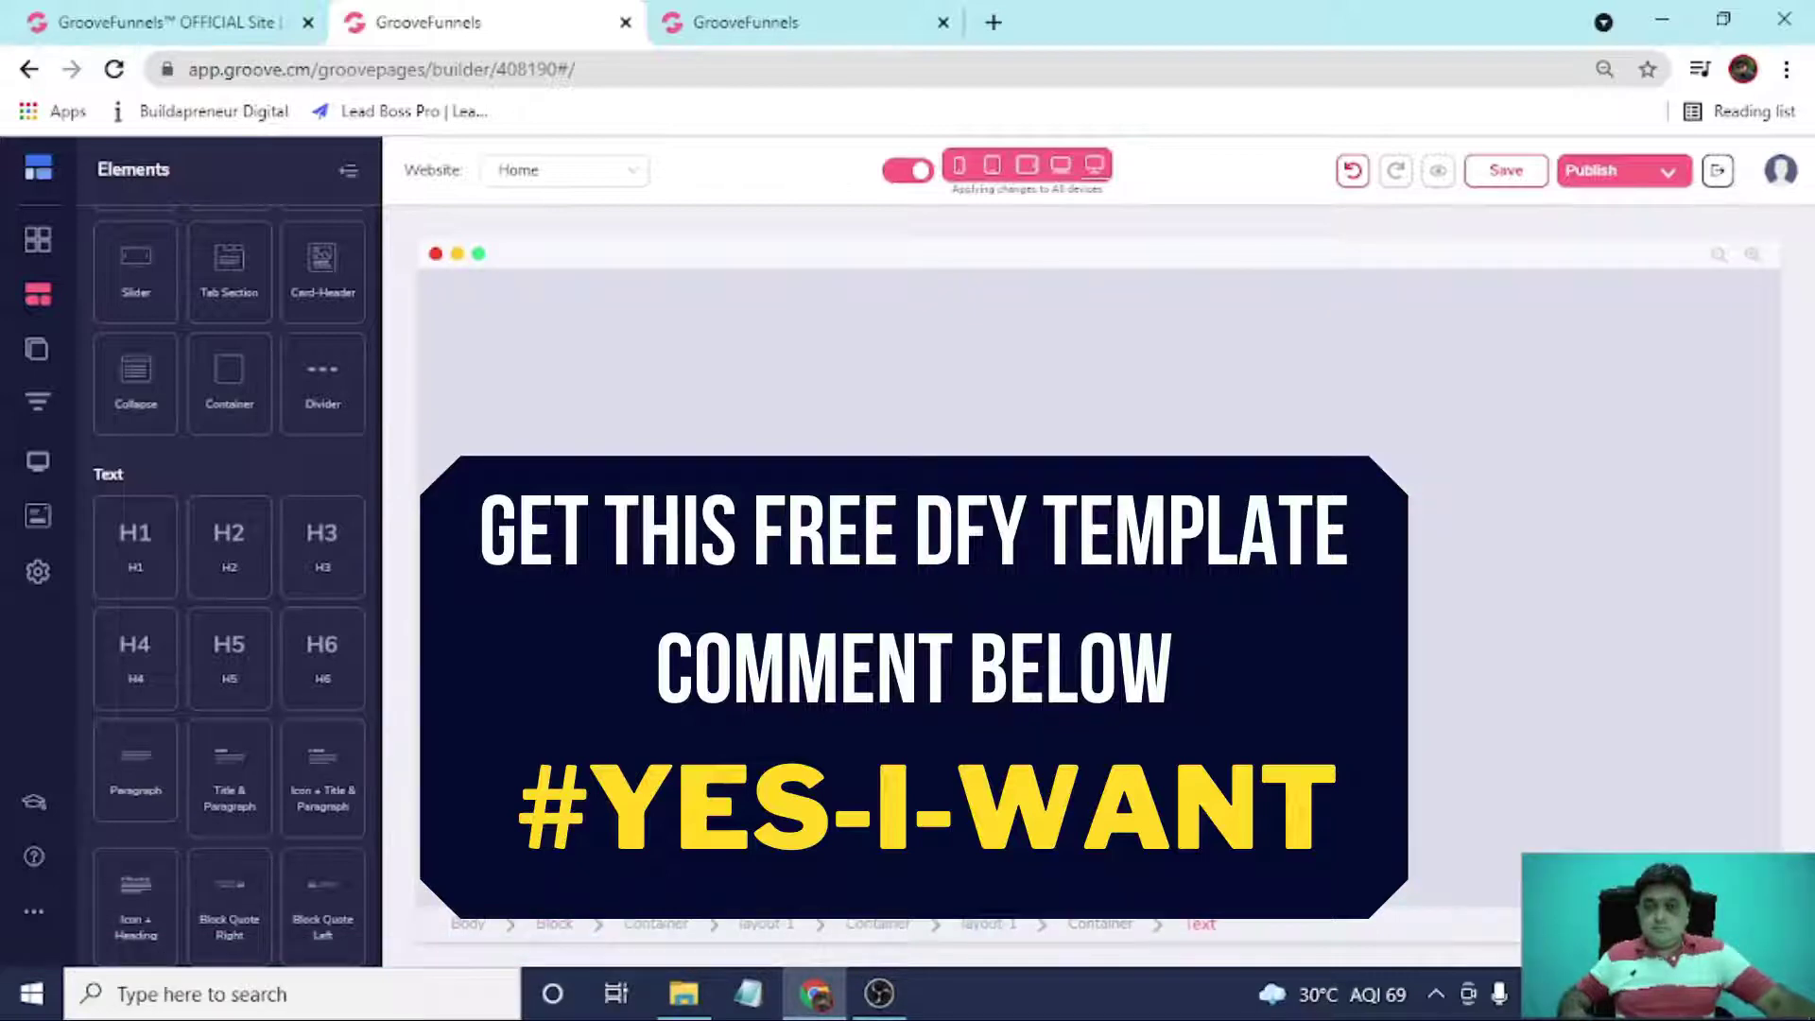
click(434, 478)
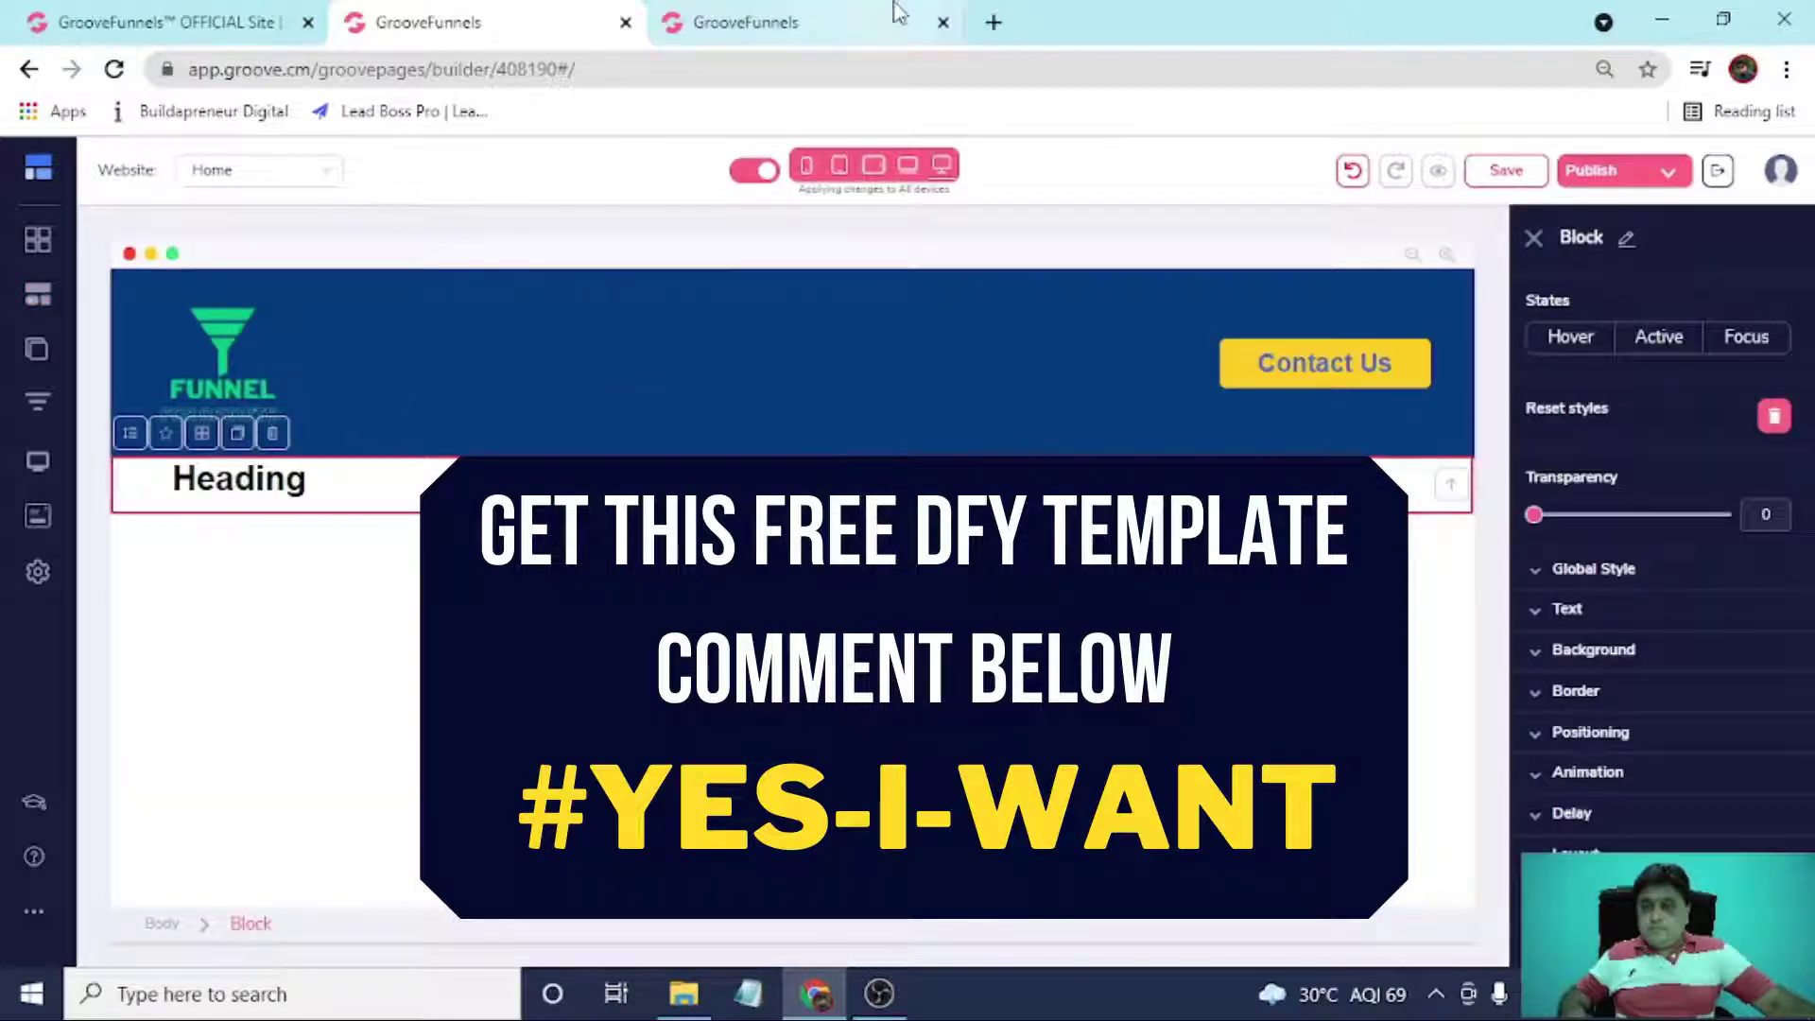
Review the webinar page's headline section and replace the heading text below the header with "Your Heading Goes Here...".
key(ctrl+Tab)
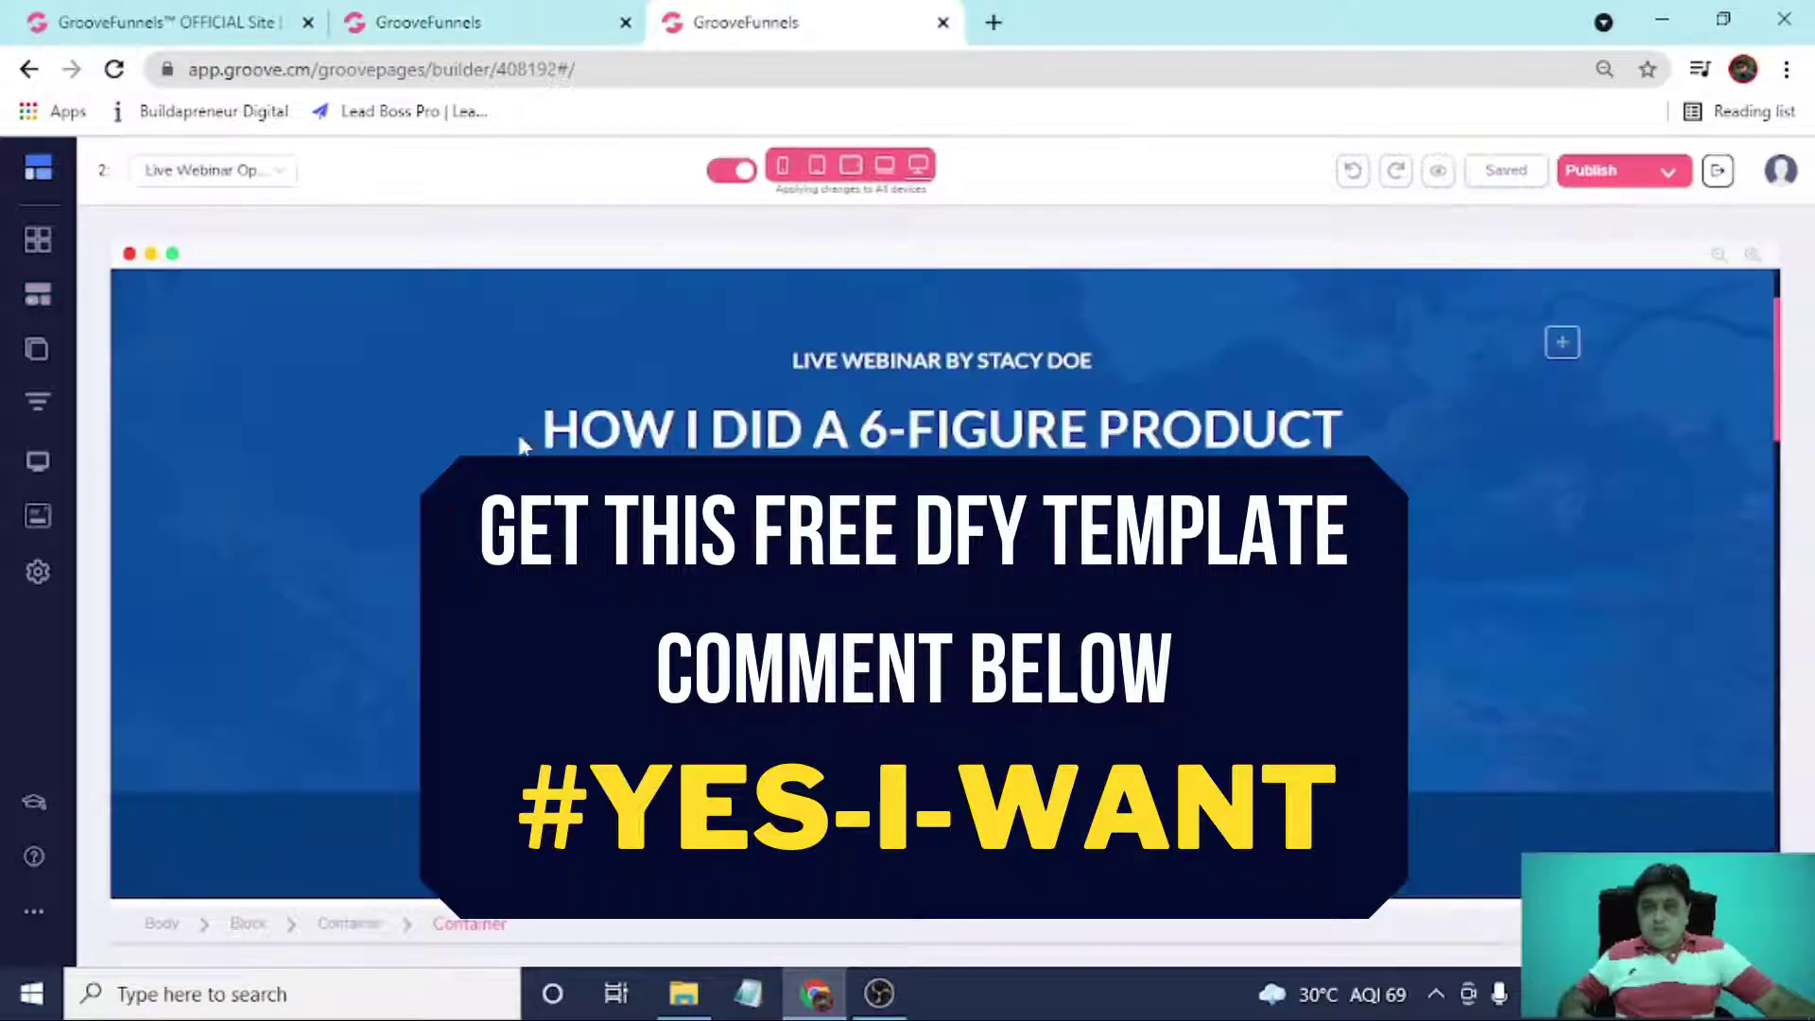
click(532, 9)
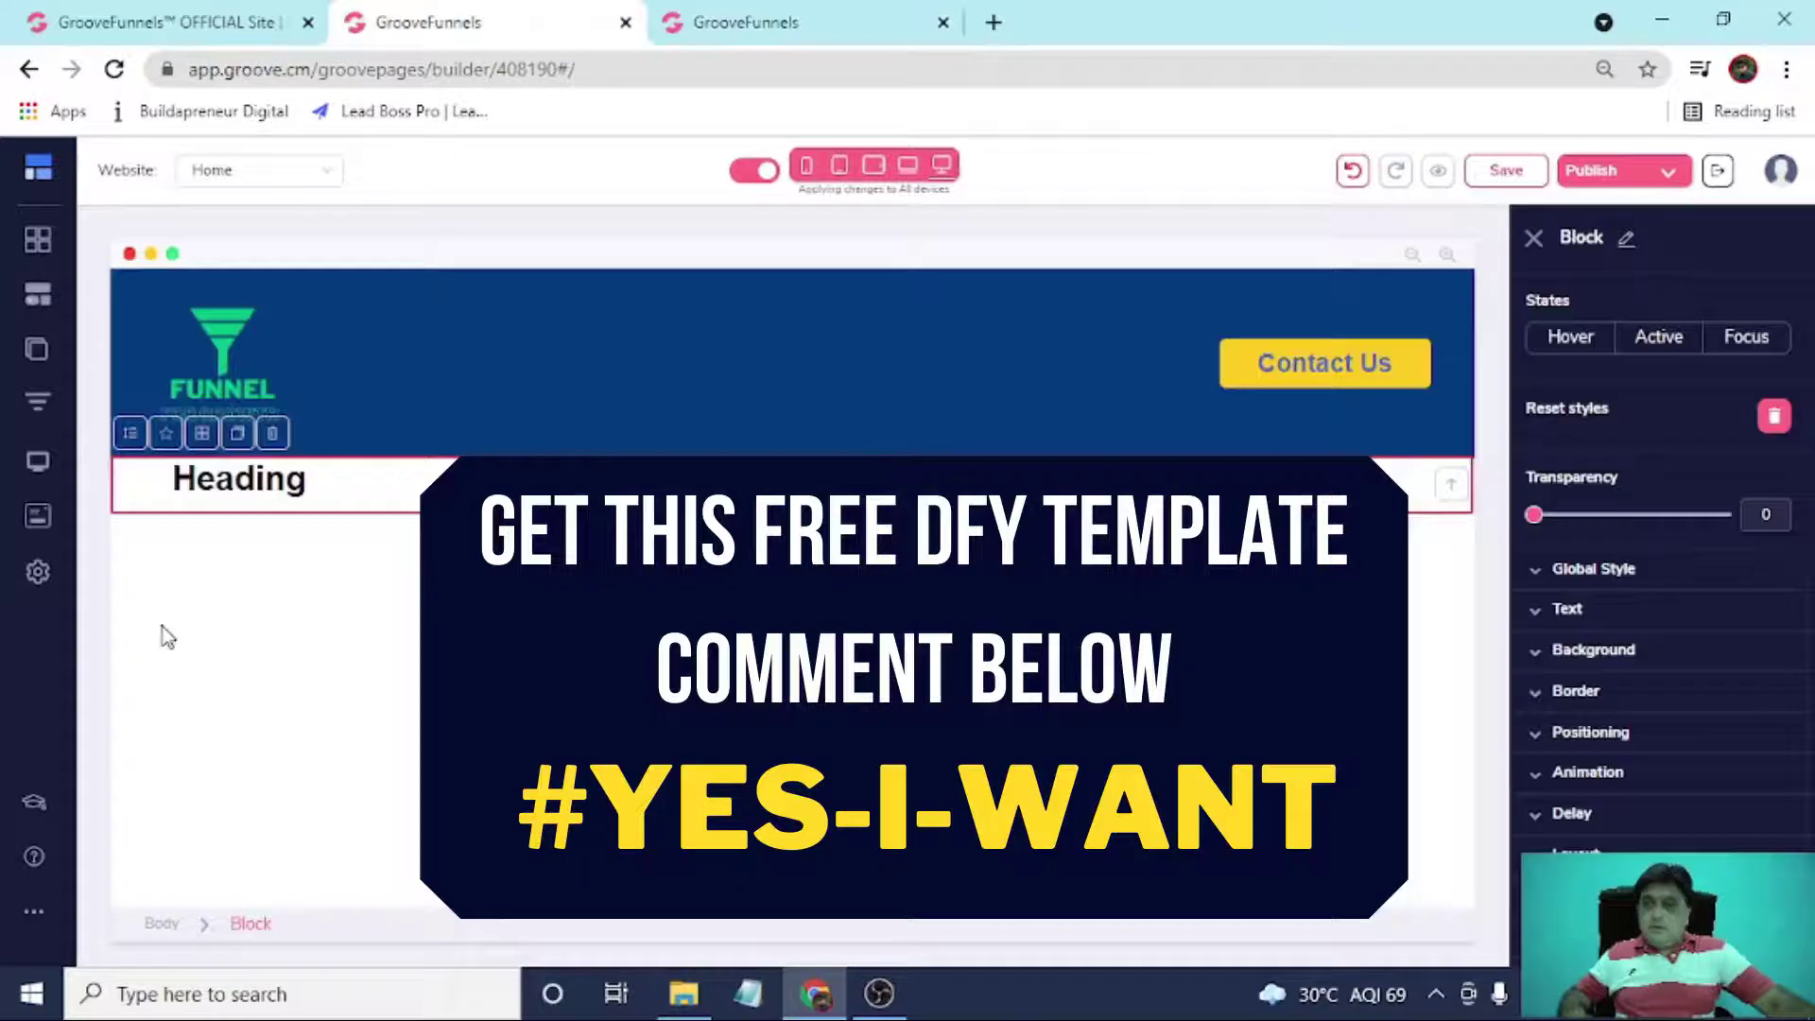
click(273, 471)
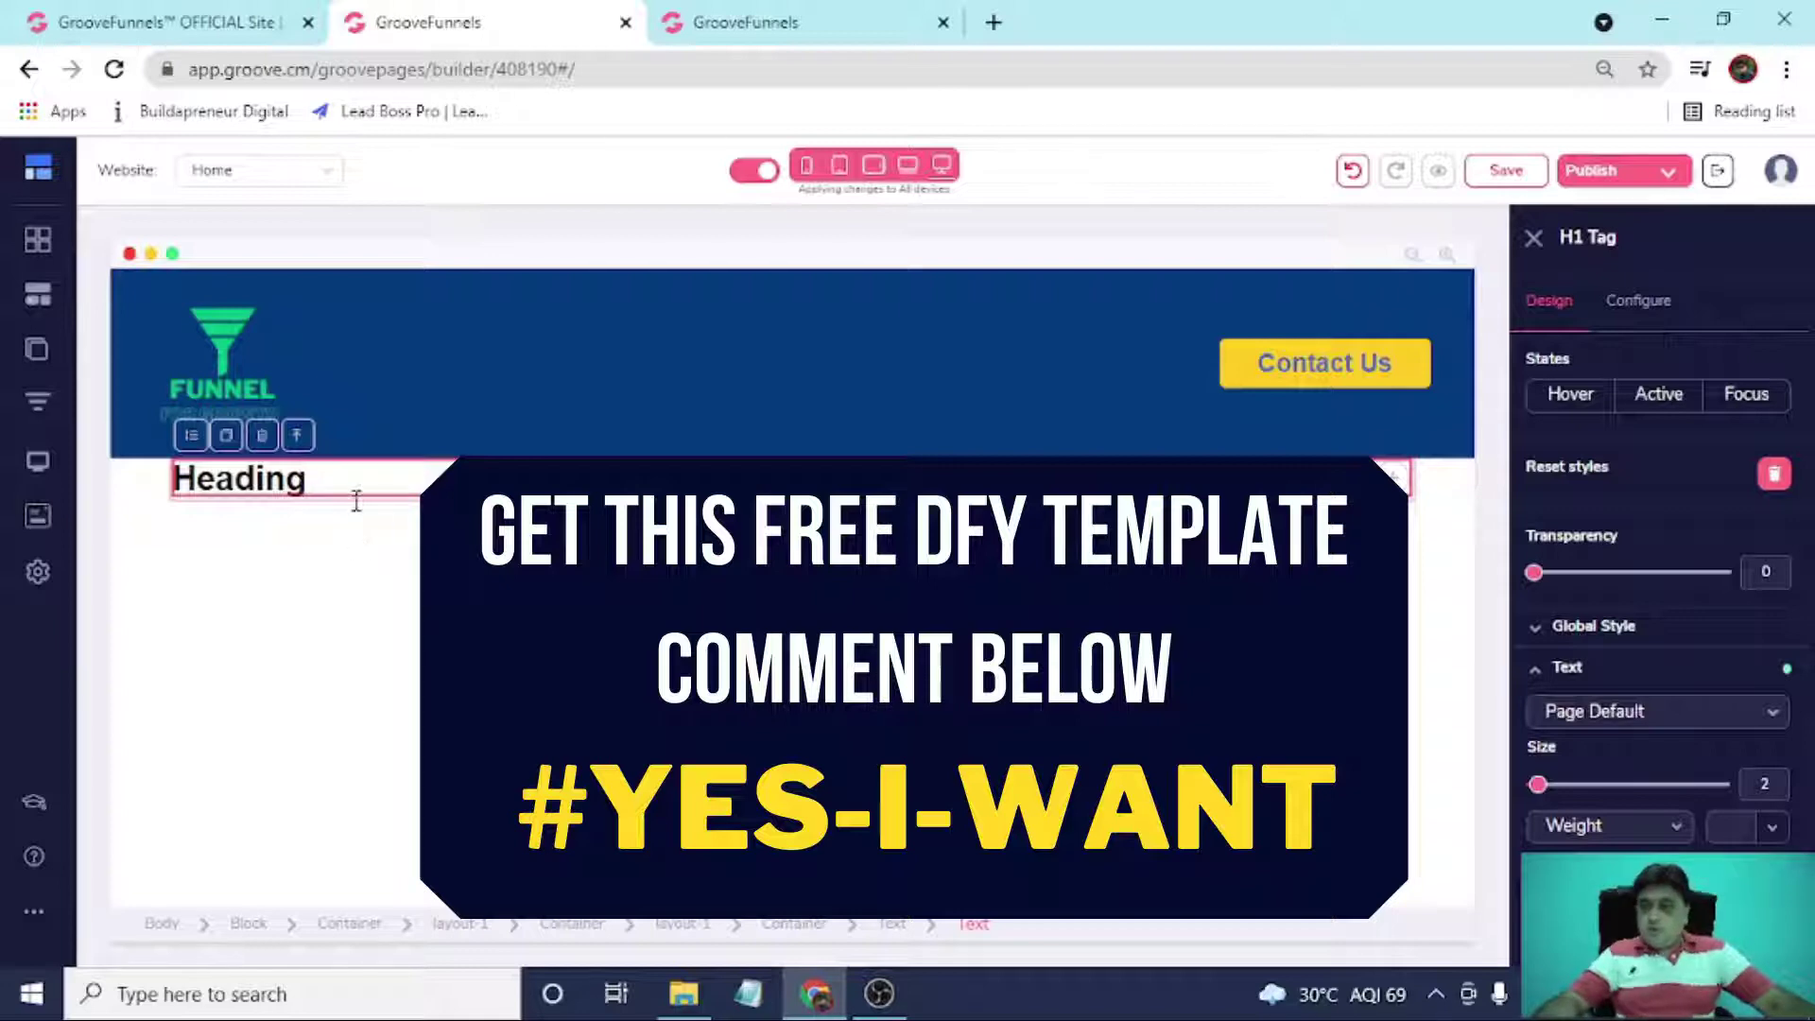
click(792, 17)
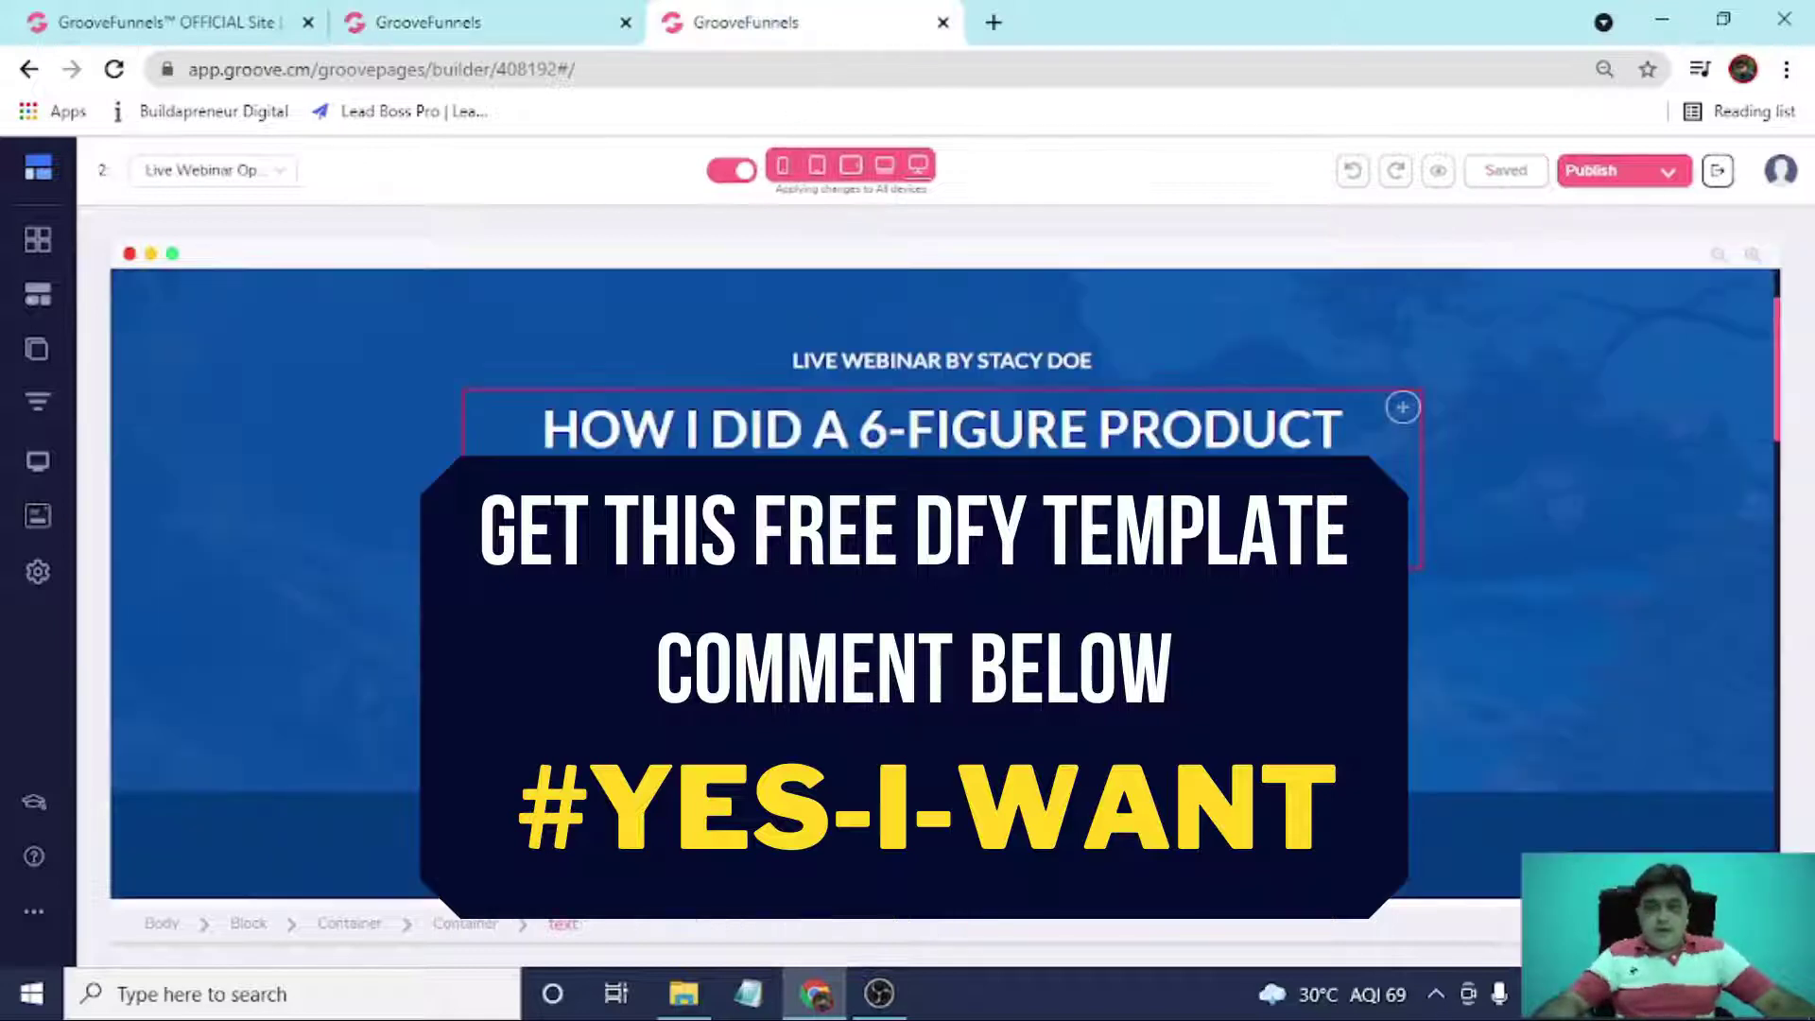
scroll(833, 416, down, 2)
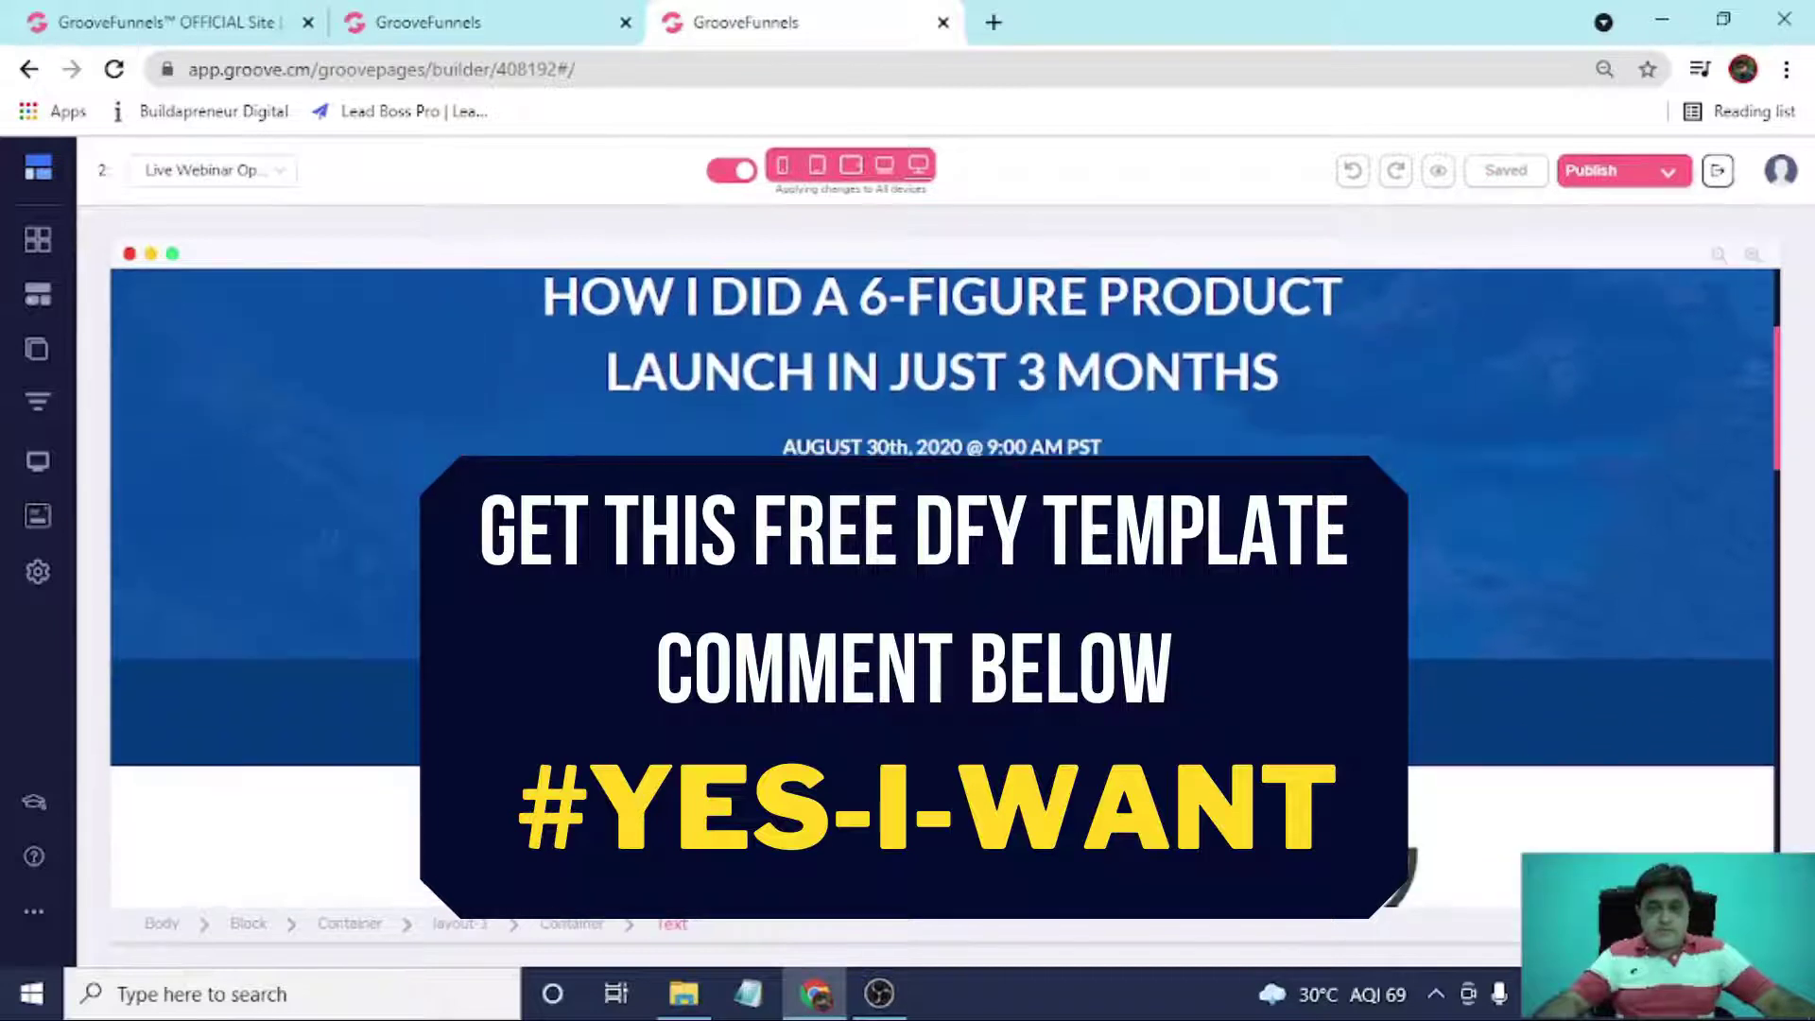
click(510, 21)
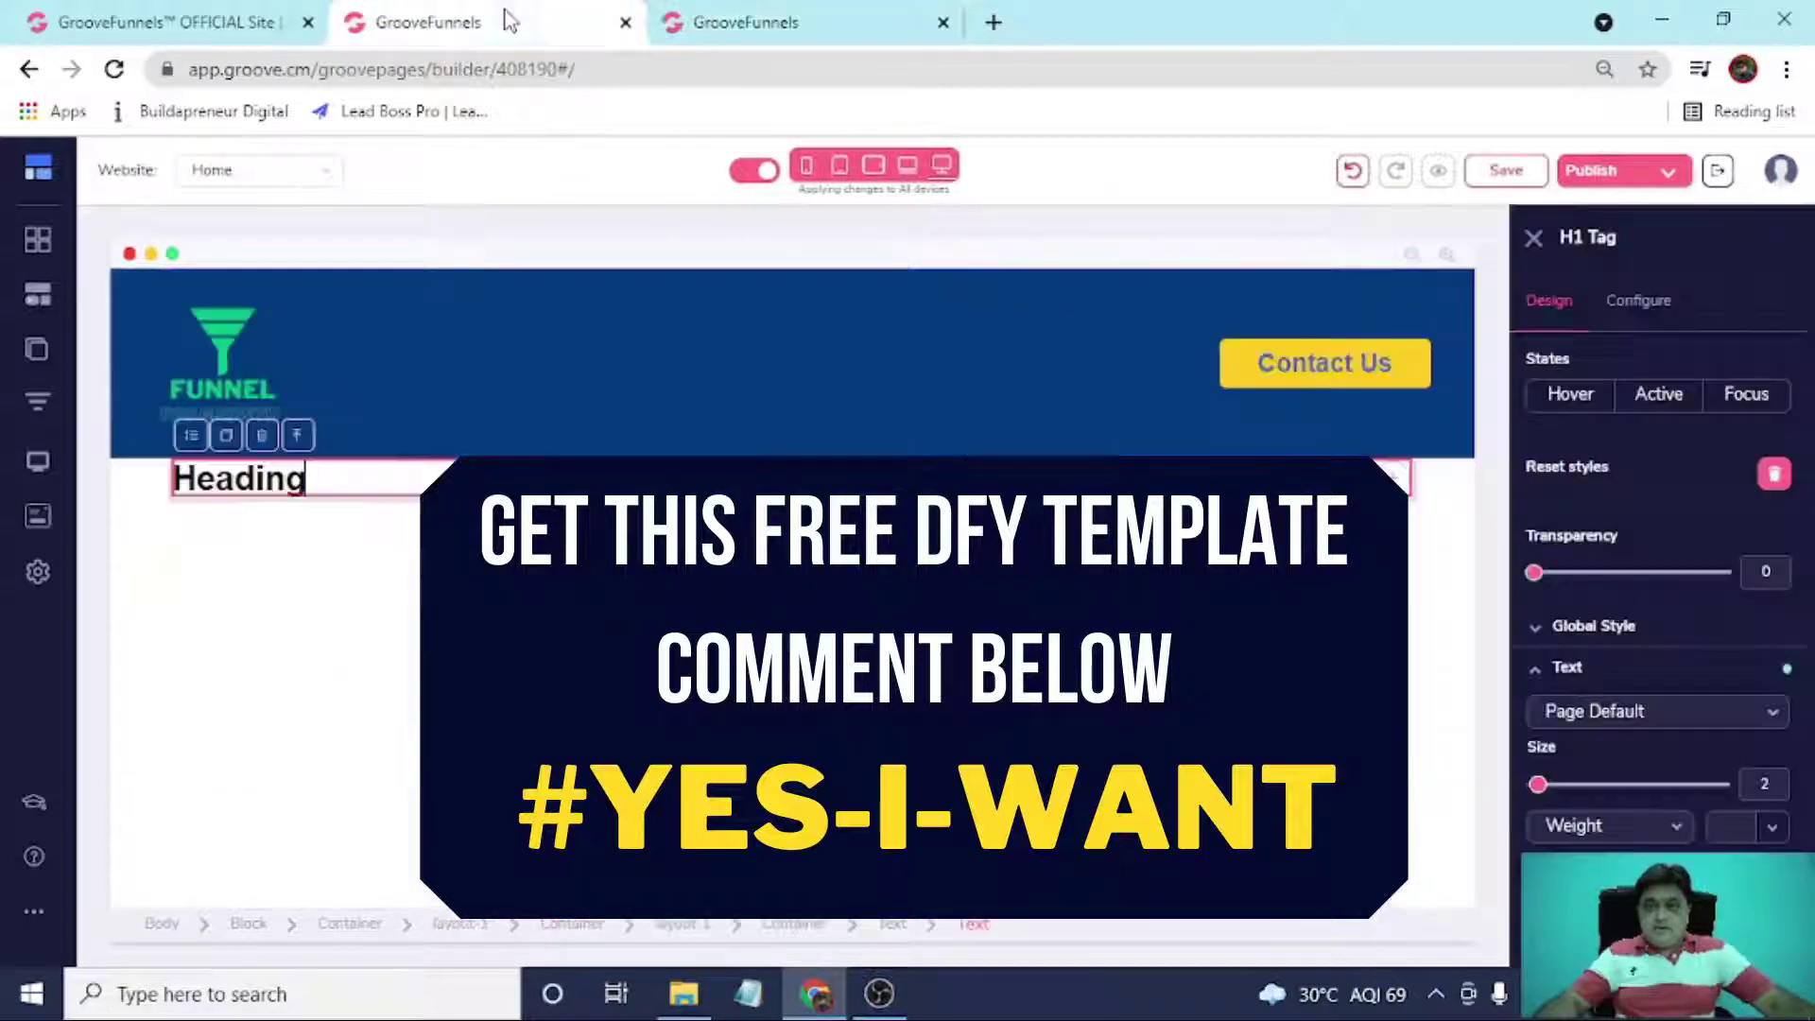
double_click(372, 489)
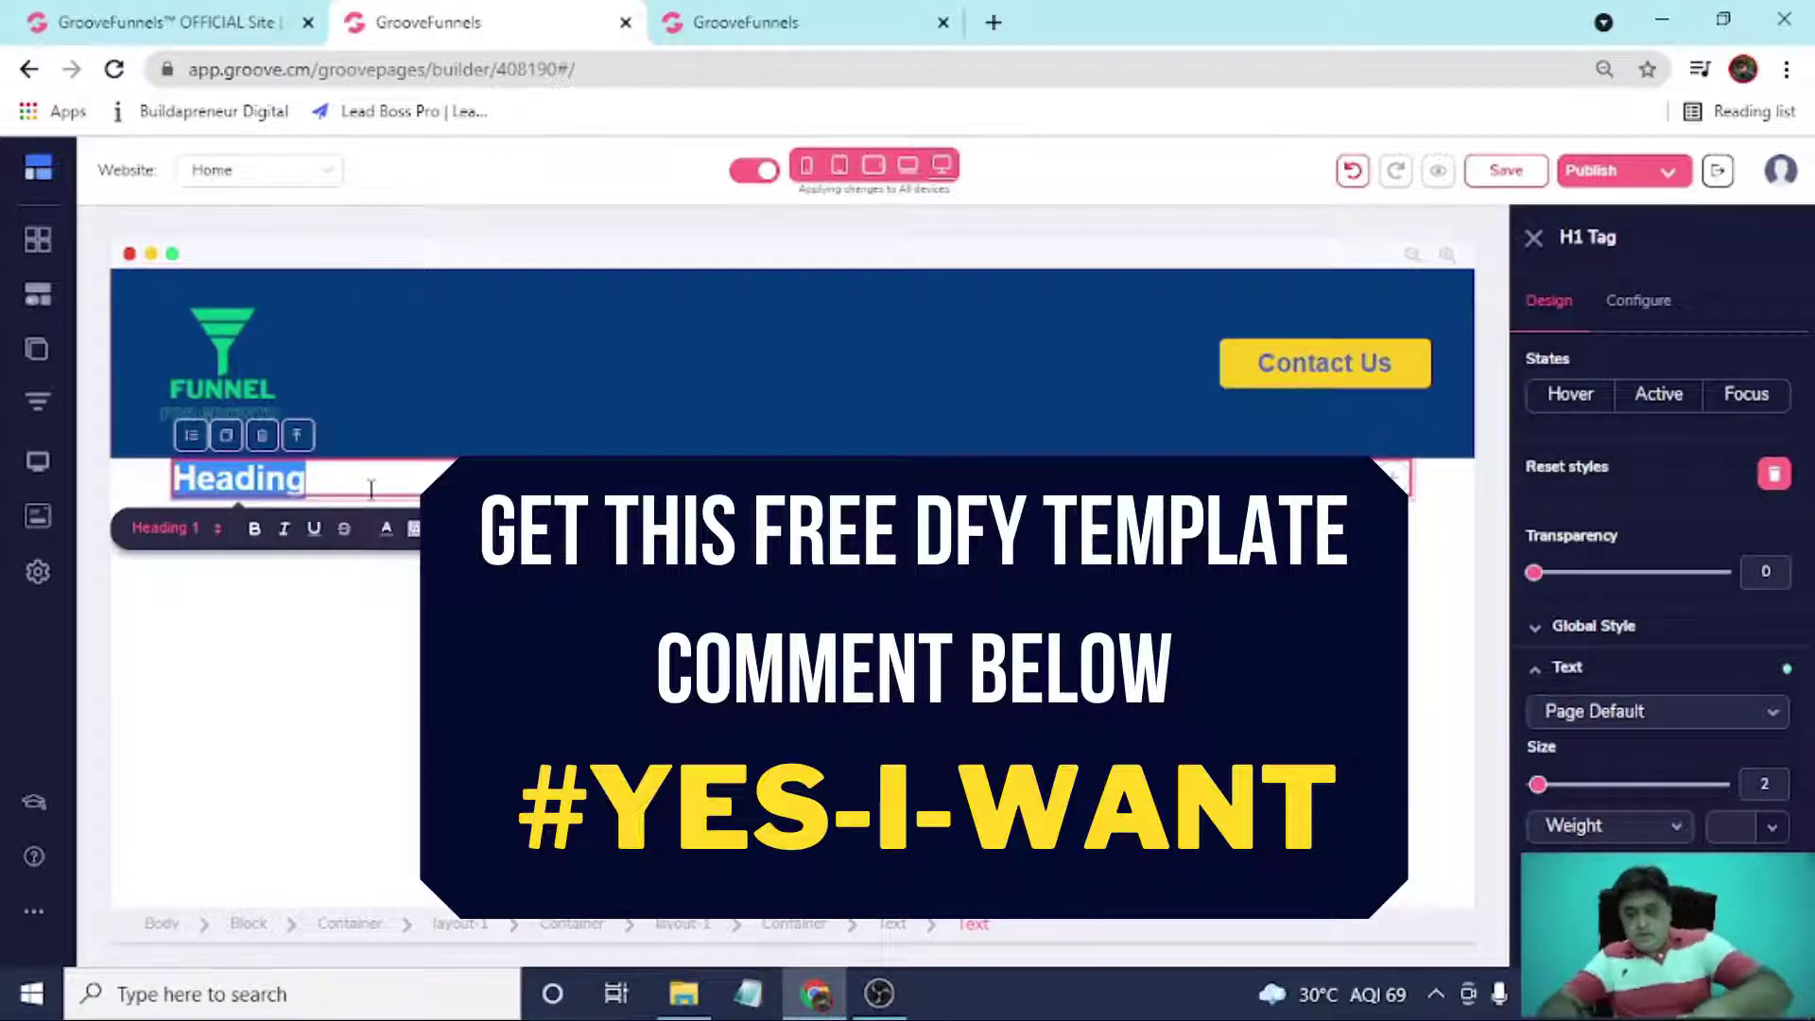
text(Your Heading Goes Here...)
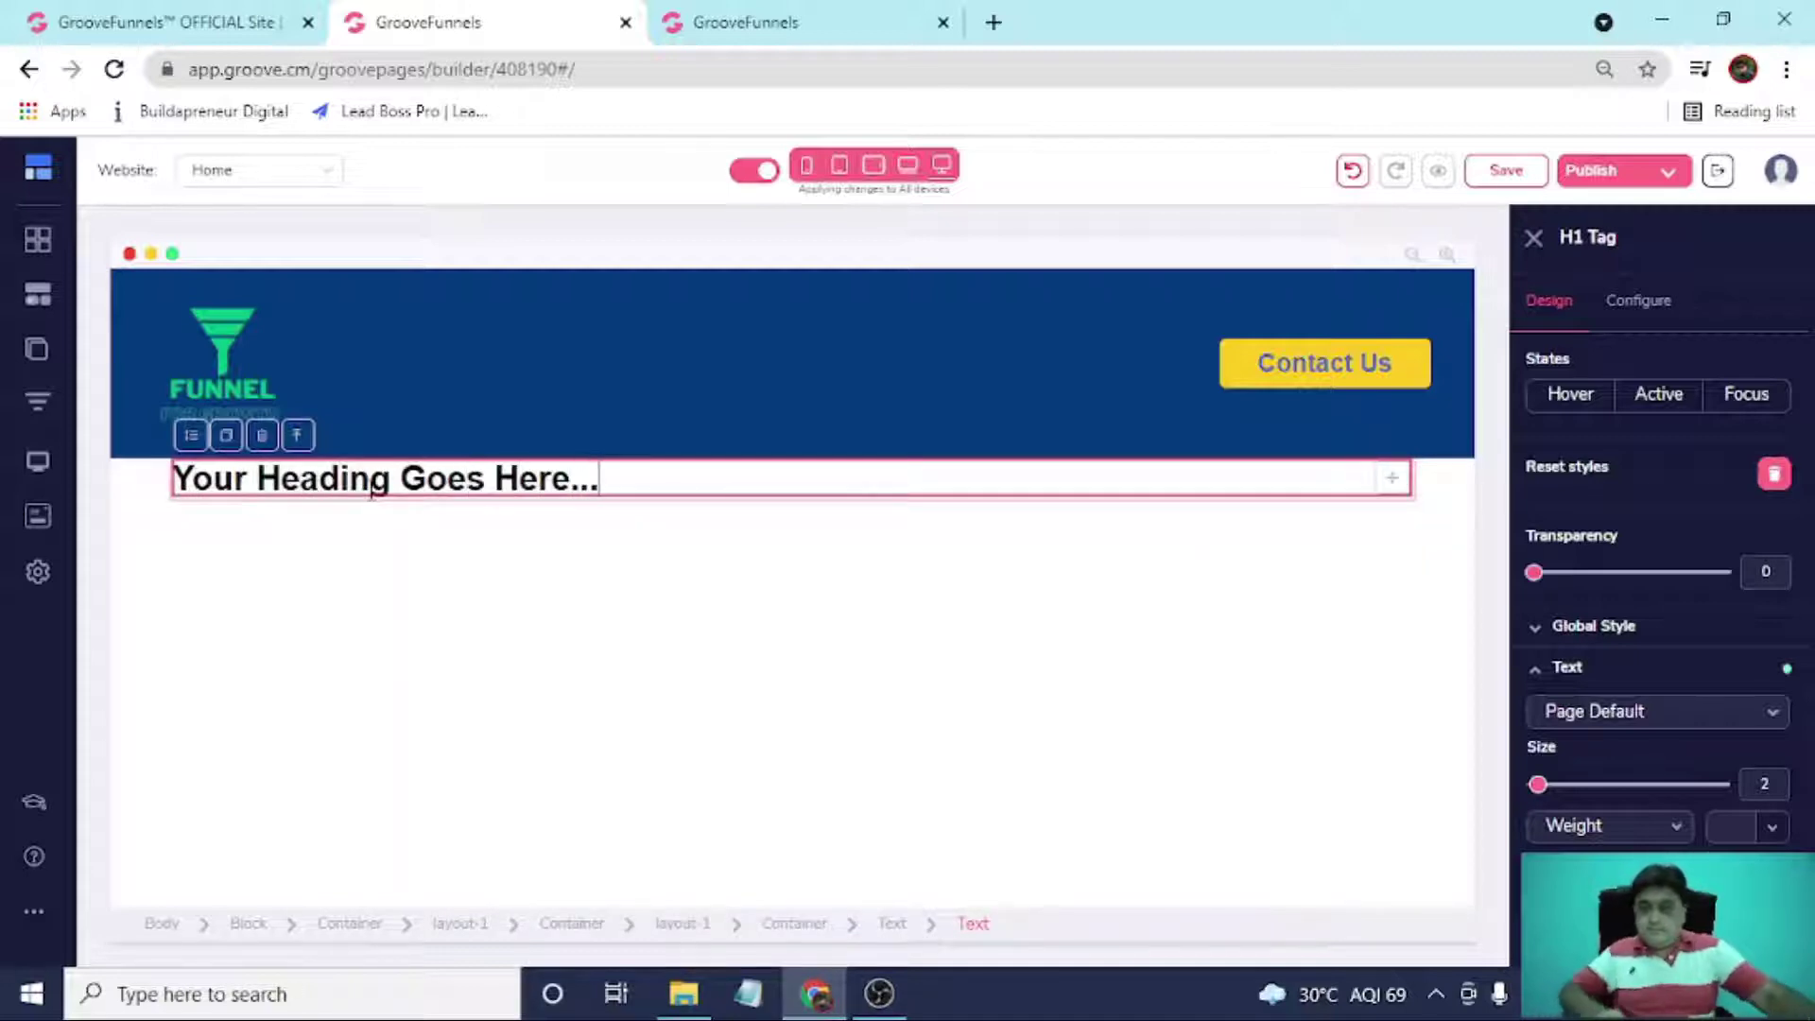
Centre-align the text of the heading's block, matching the webinar page's centred headline.
click(161, 503)
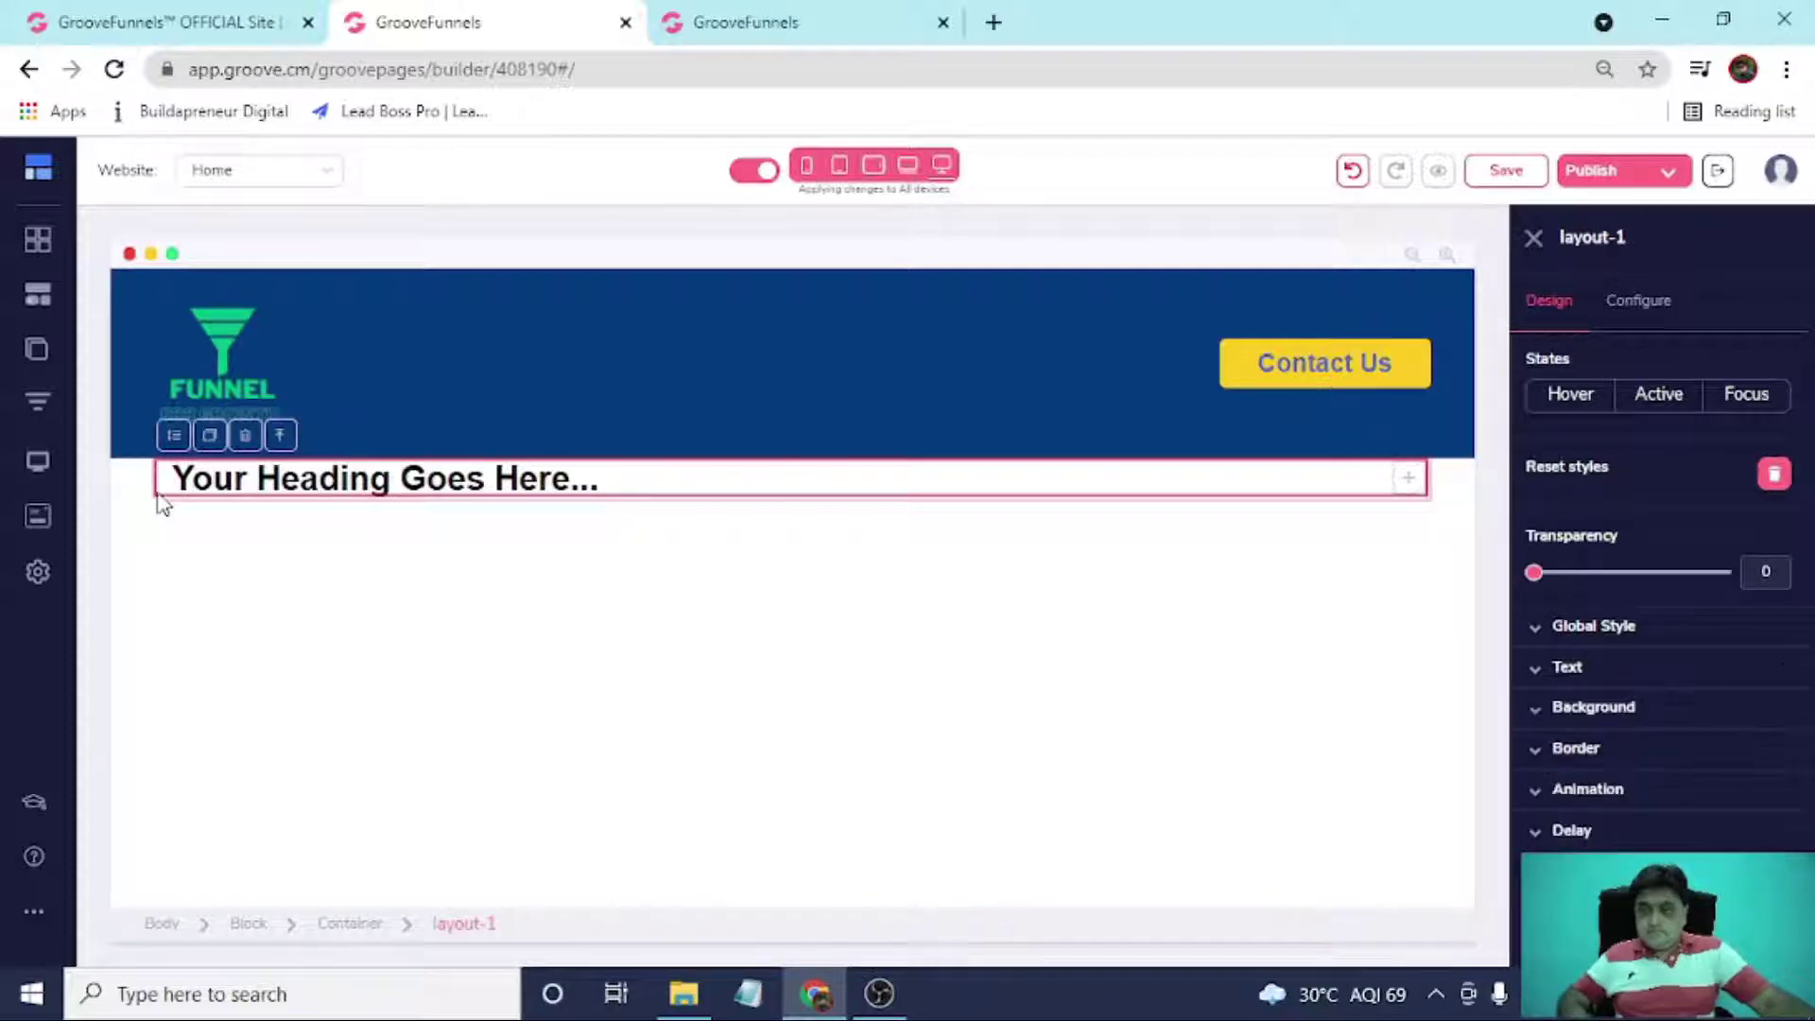
click(135, 504)
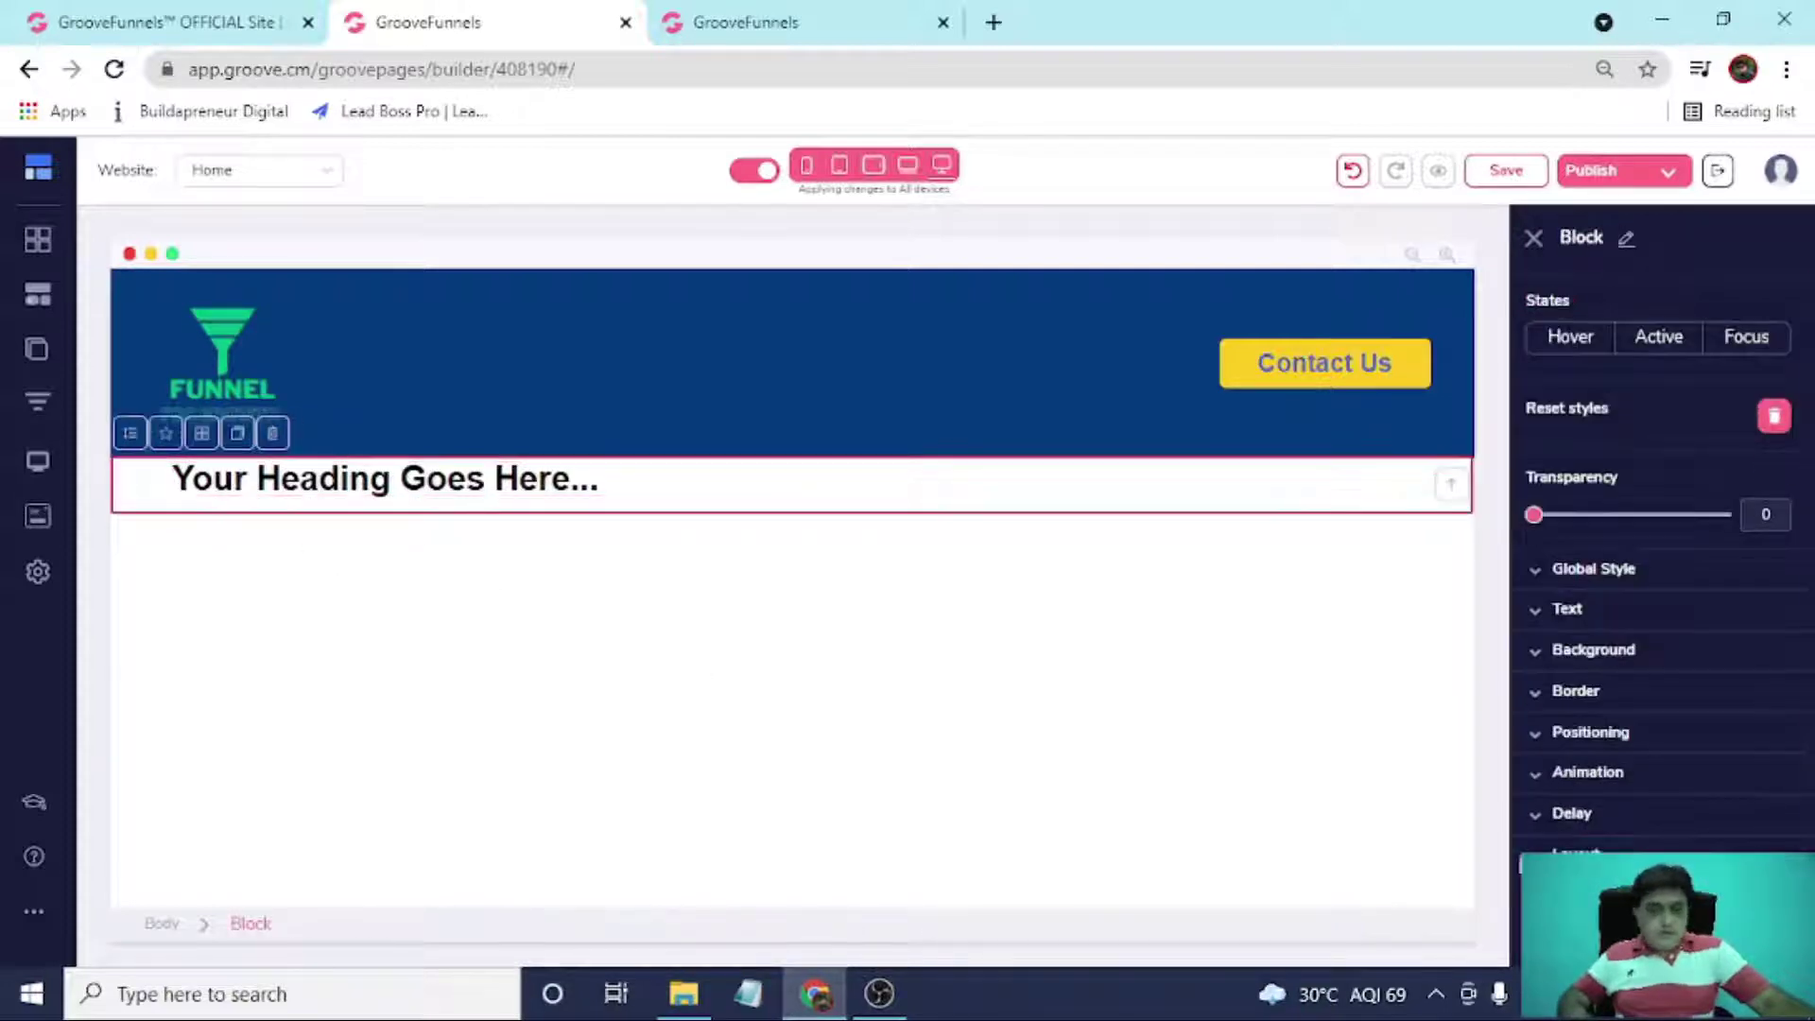
click(743, 19)
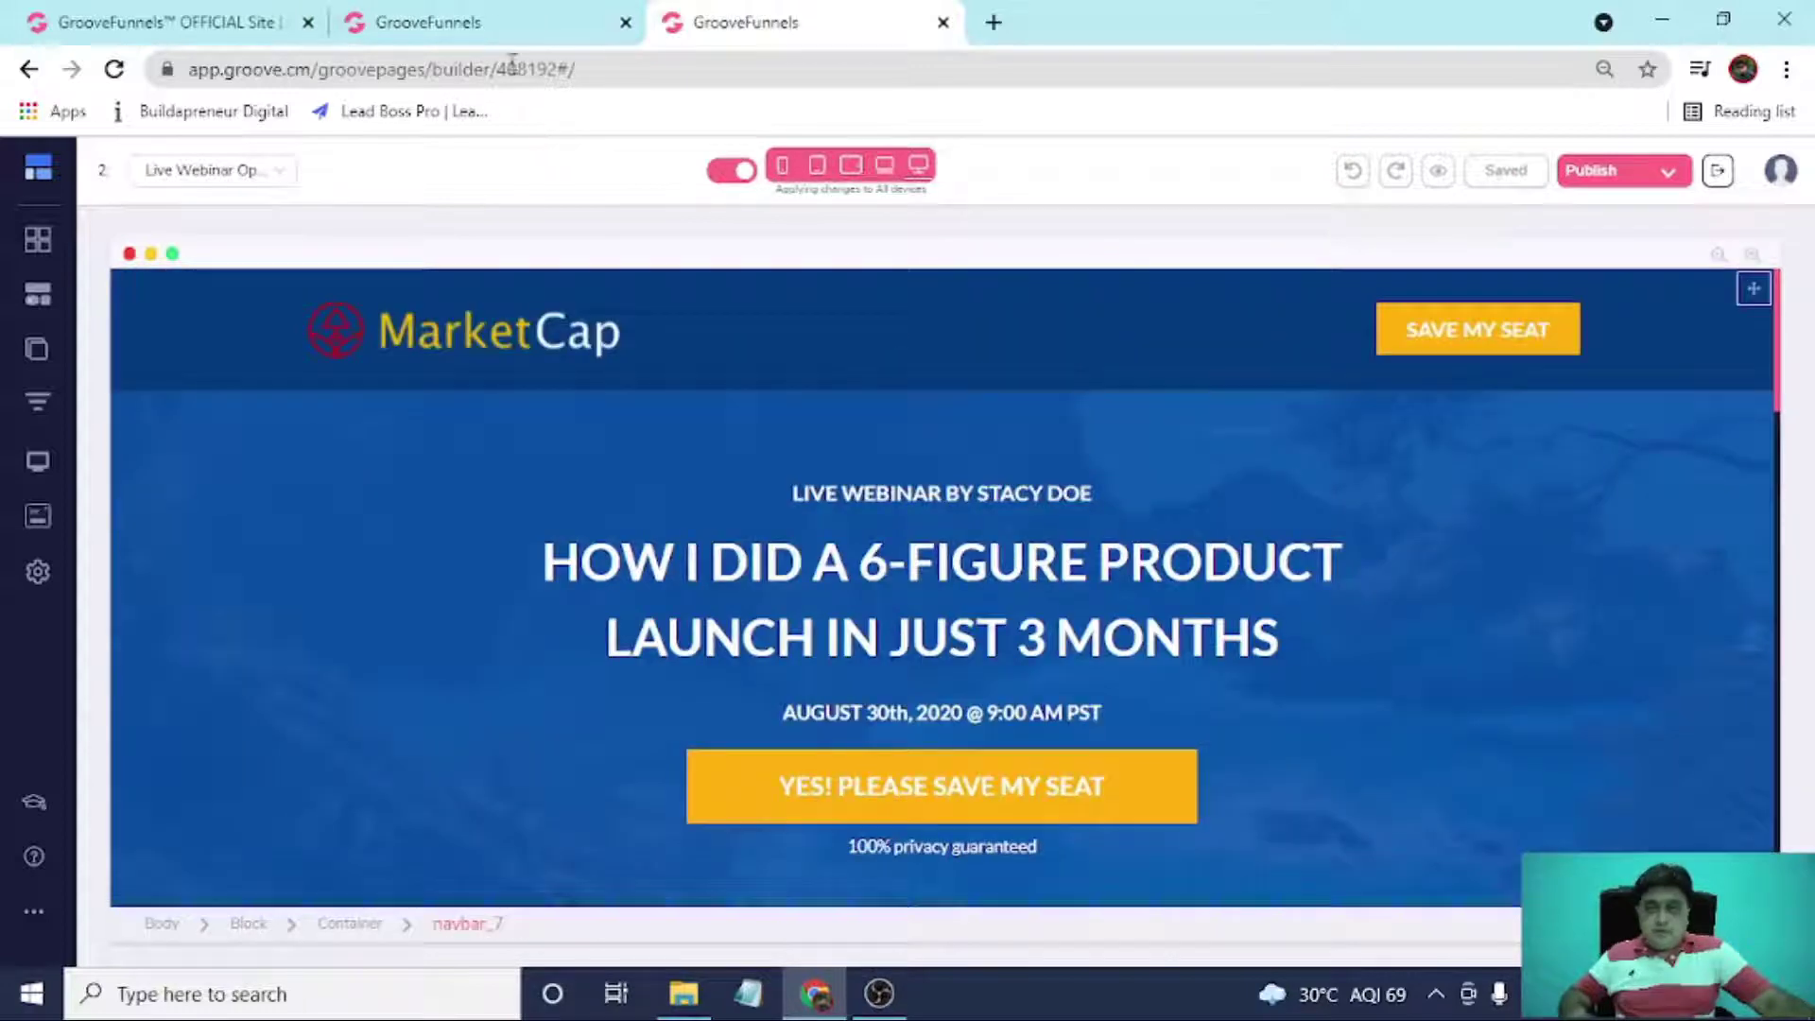
click(491, 20)
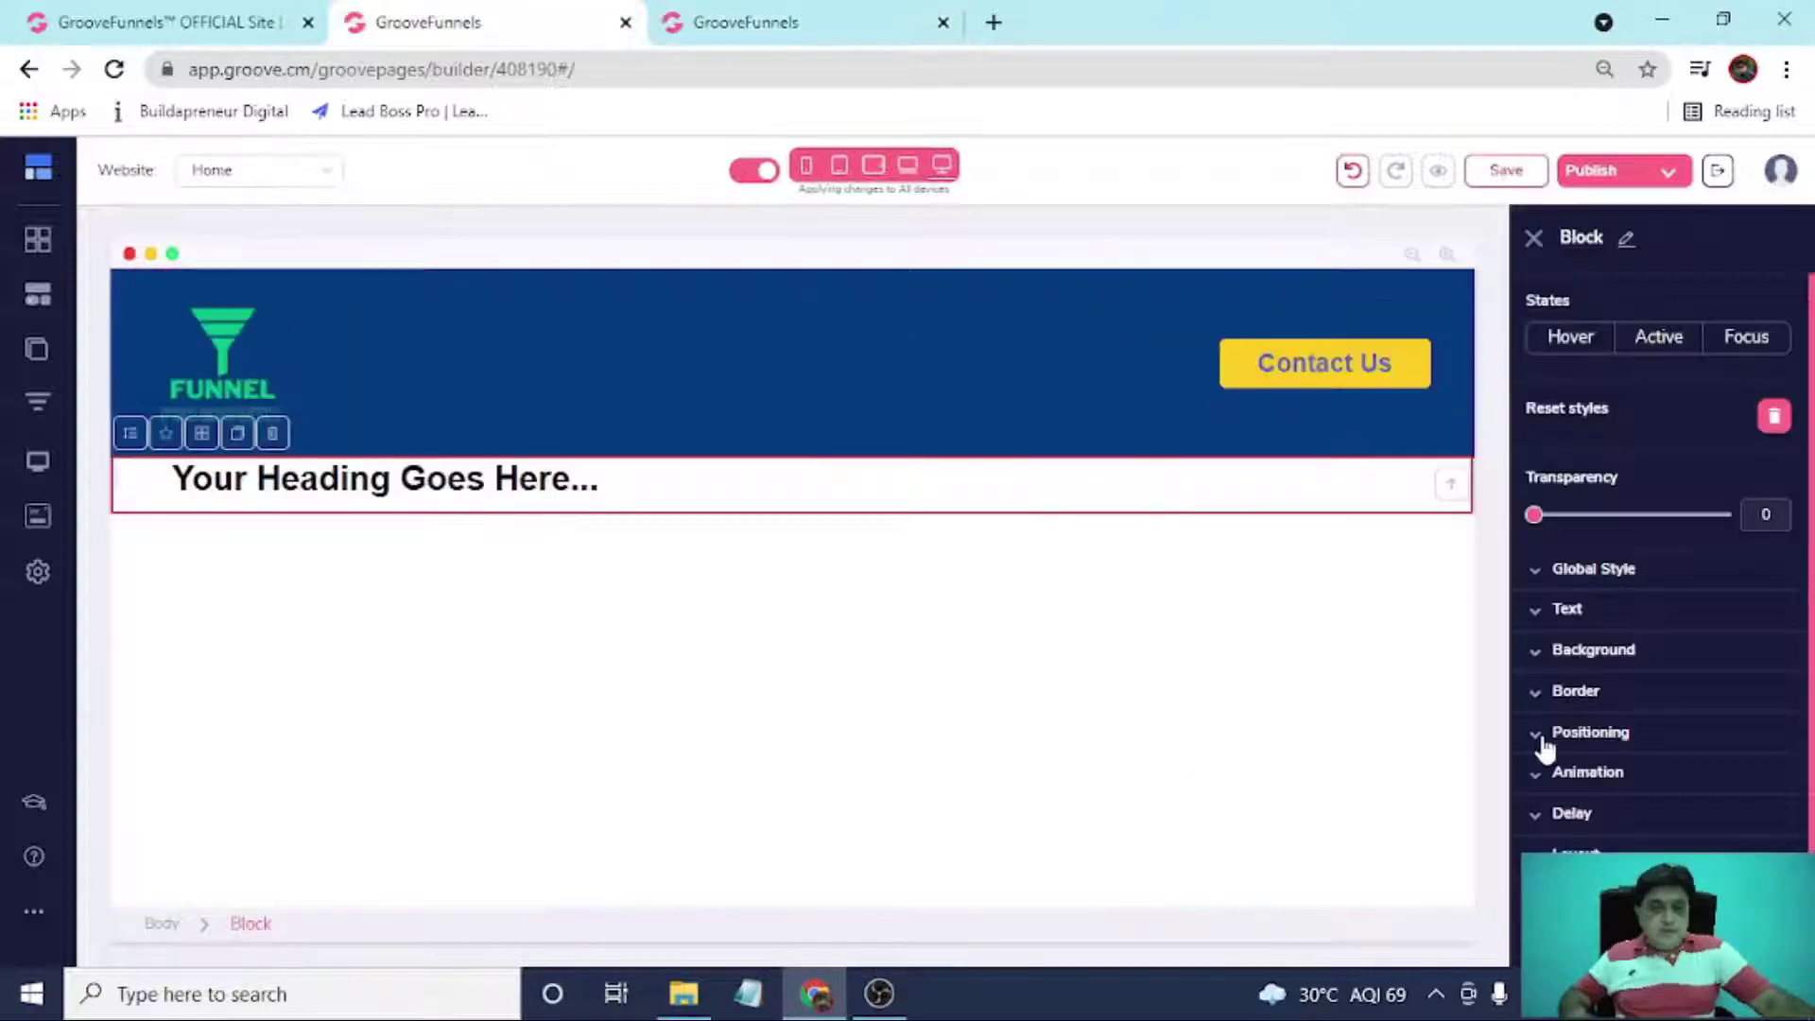
click(1624, 627)
click(1625, 812)
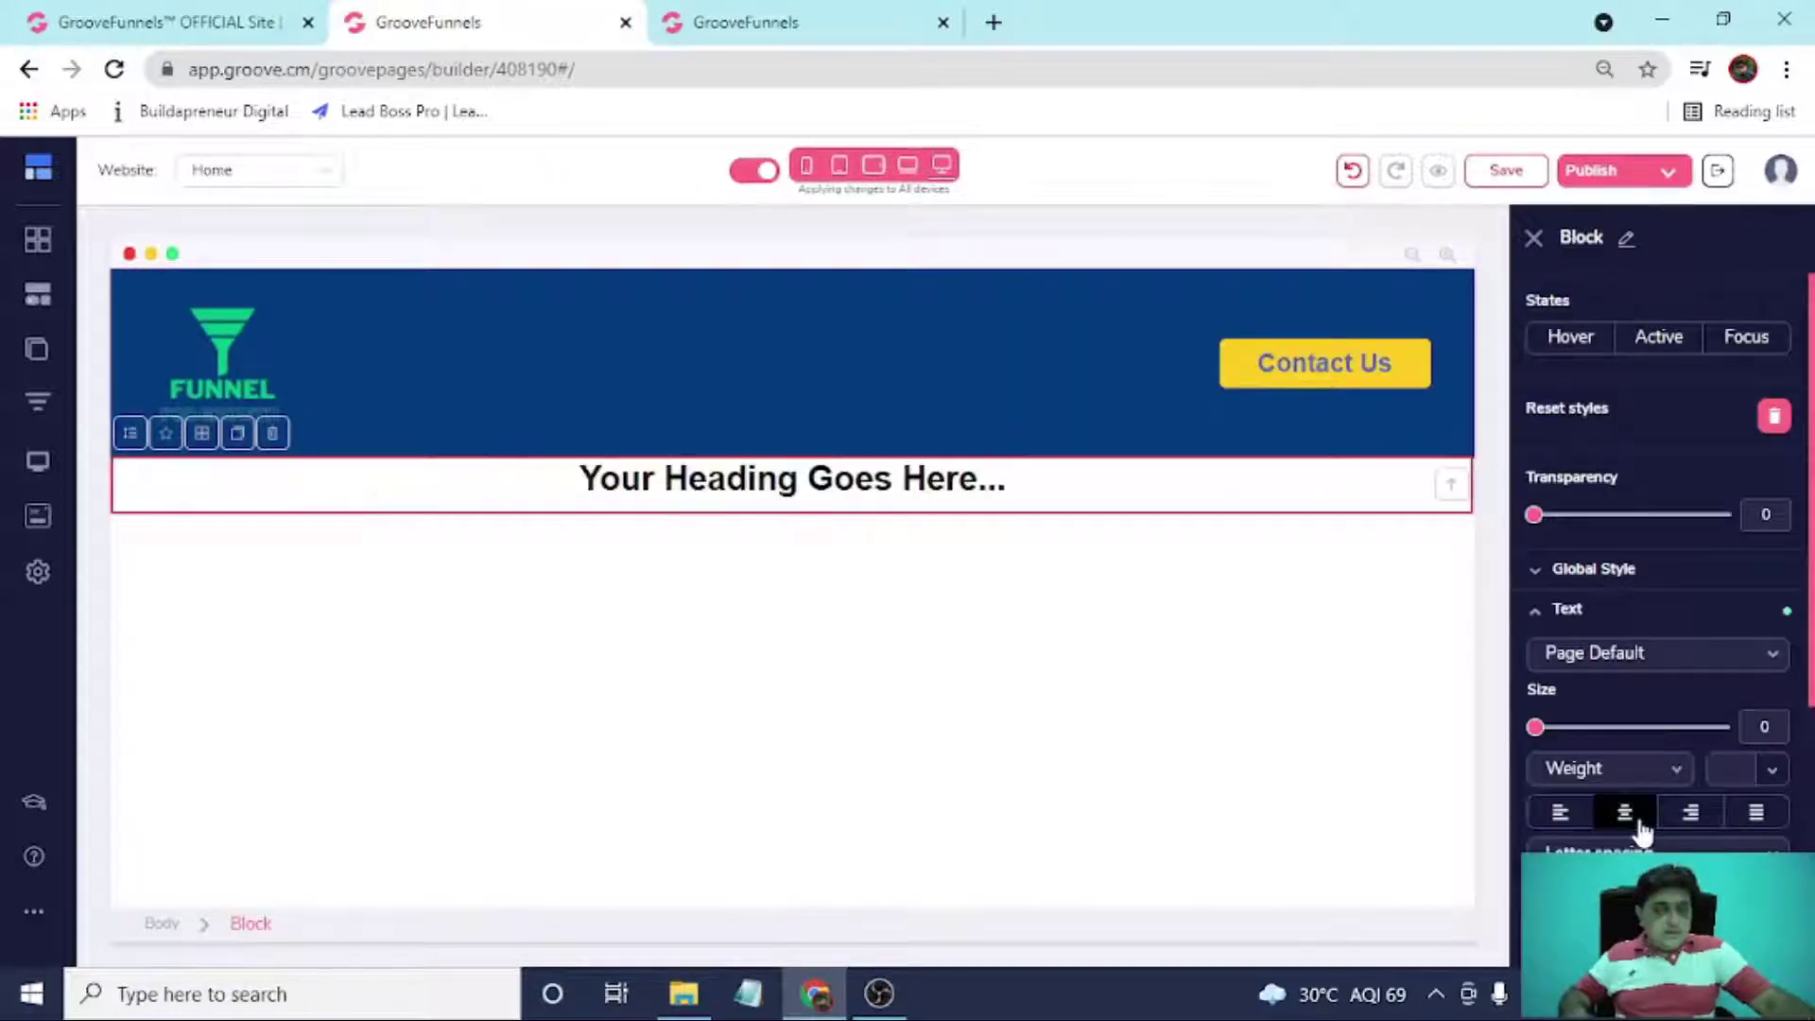
Set the main heading's text size to 47 and its font to Barlow, after trying Asap.
click(792, 491)
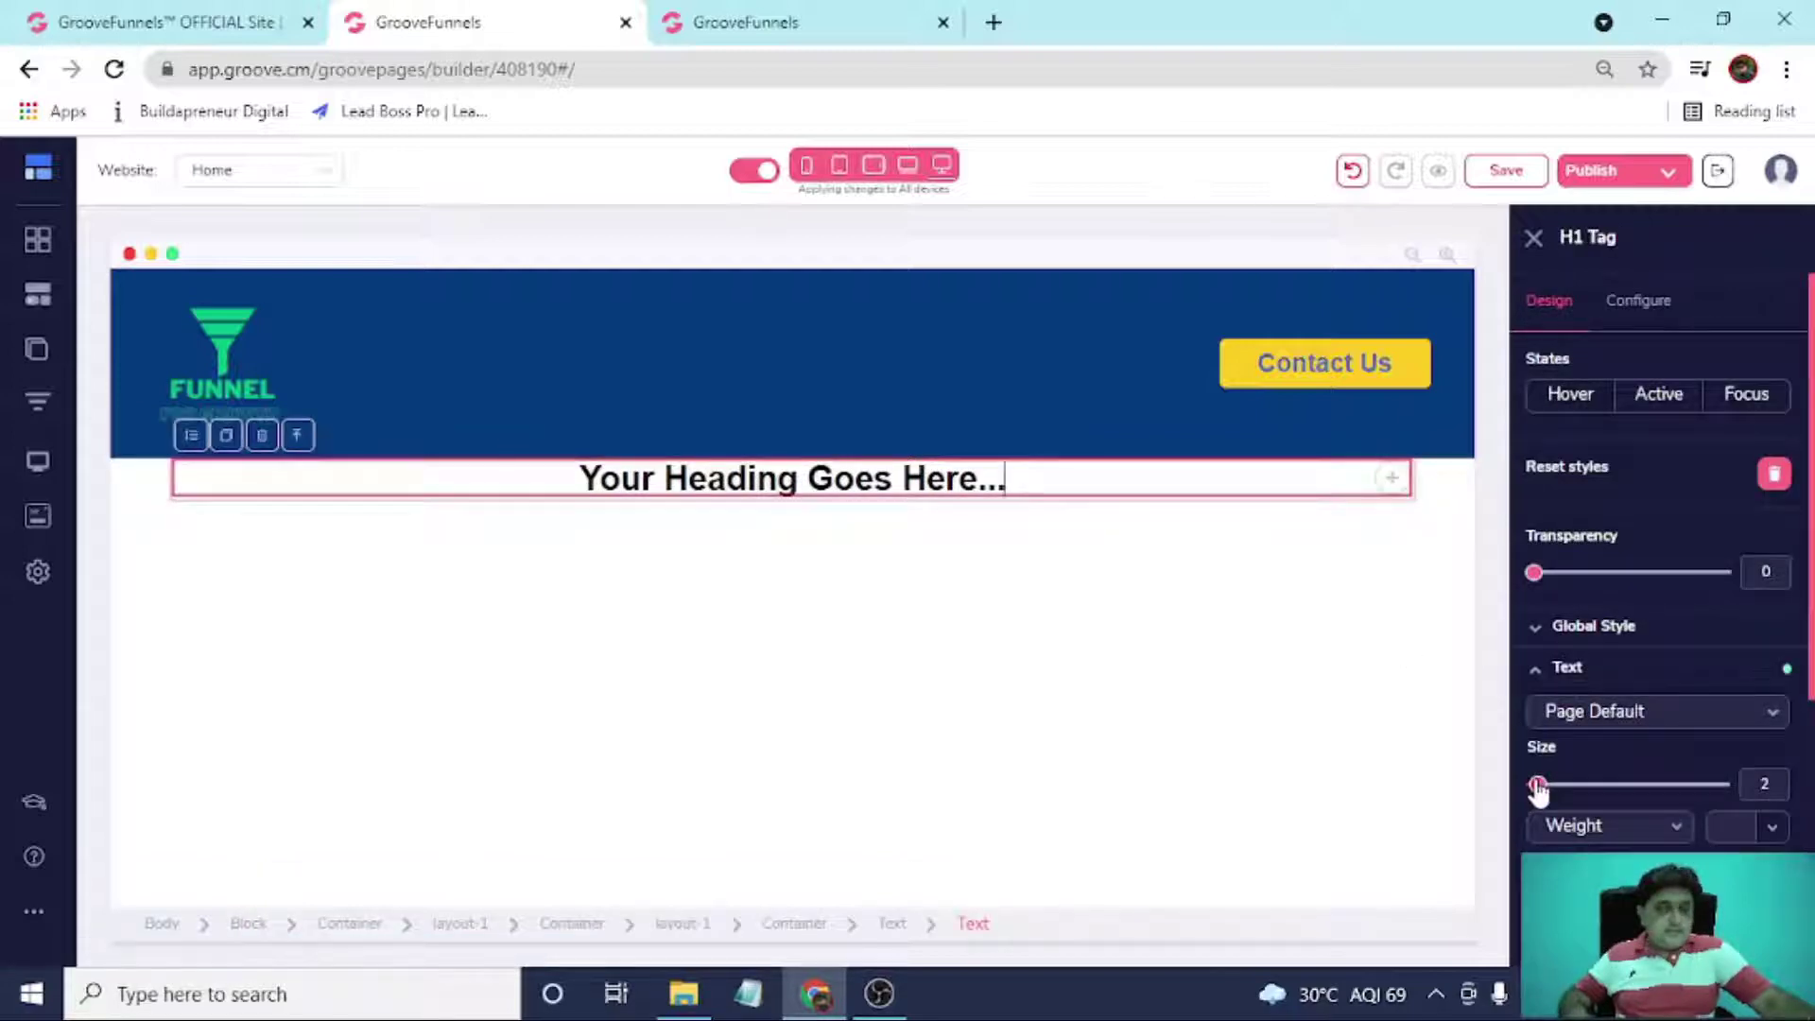
drag(1537, 787, 1625, 787)
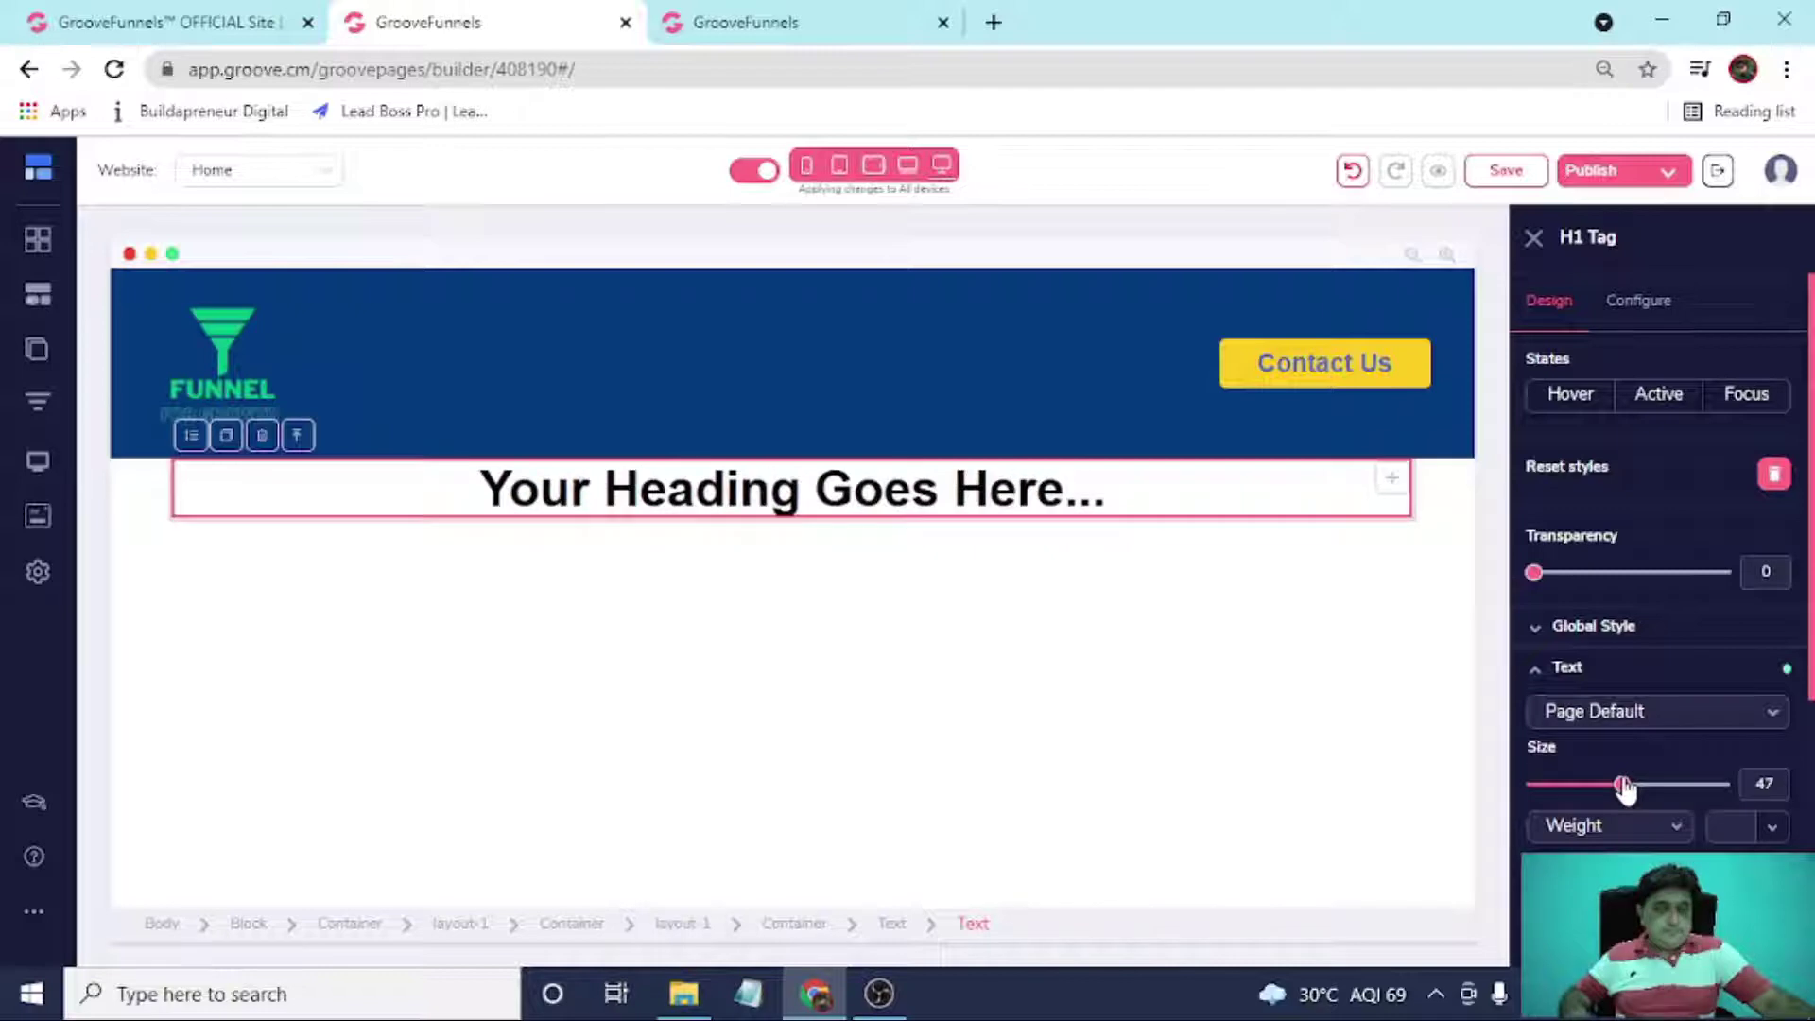
click(1671, 720)
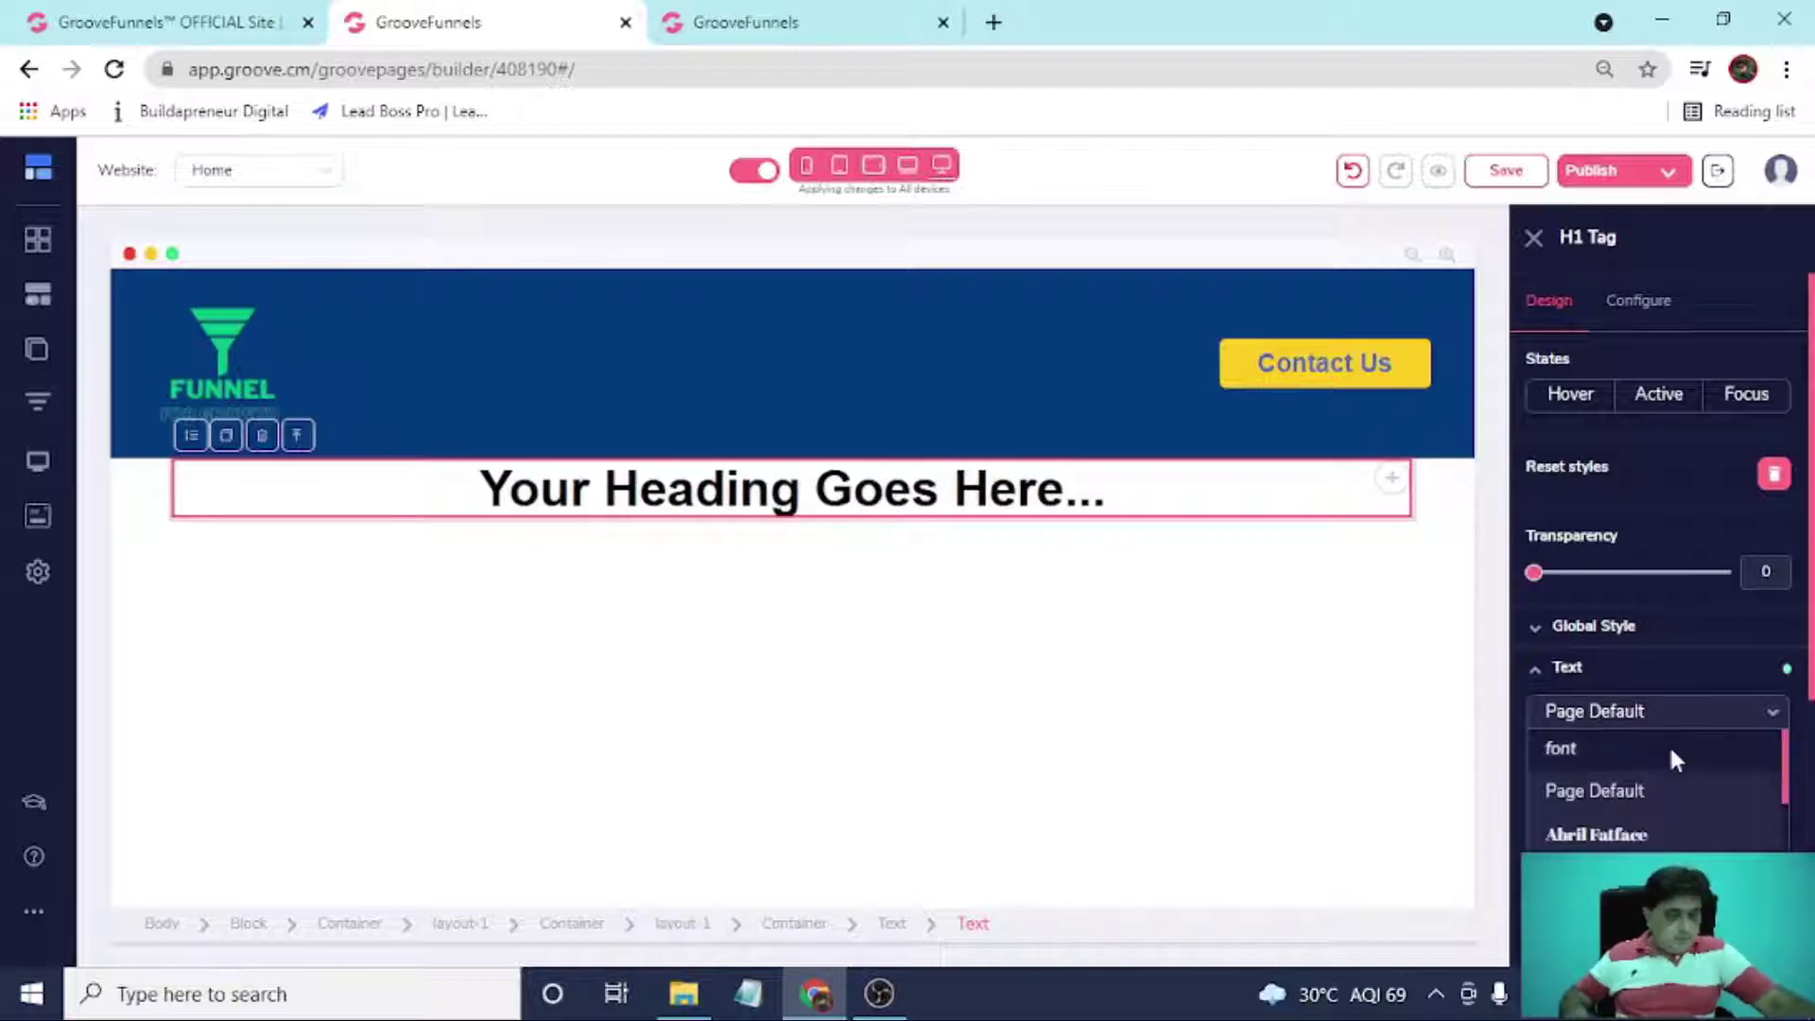
scroll(1670, 748, down, 2)
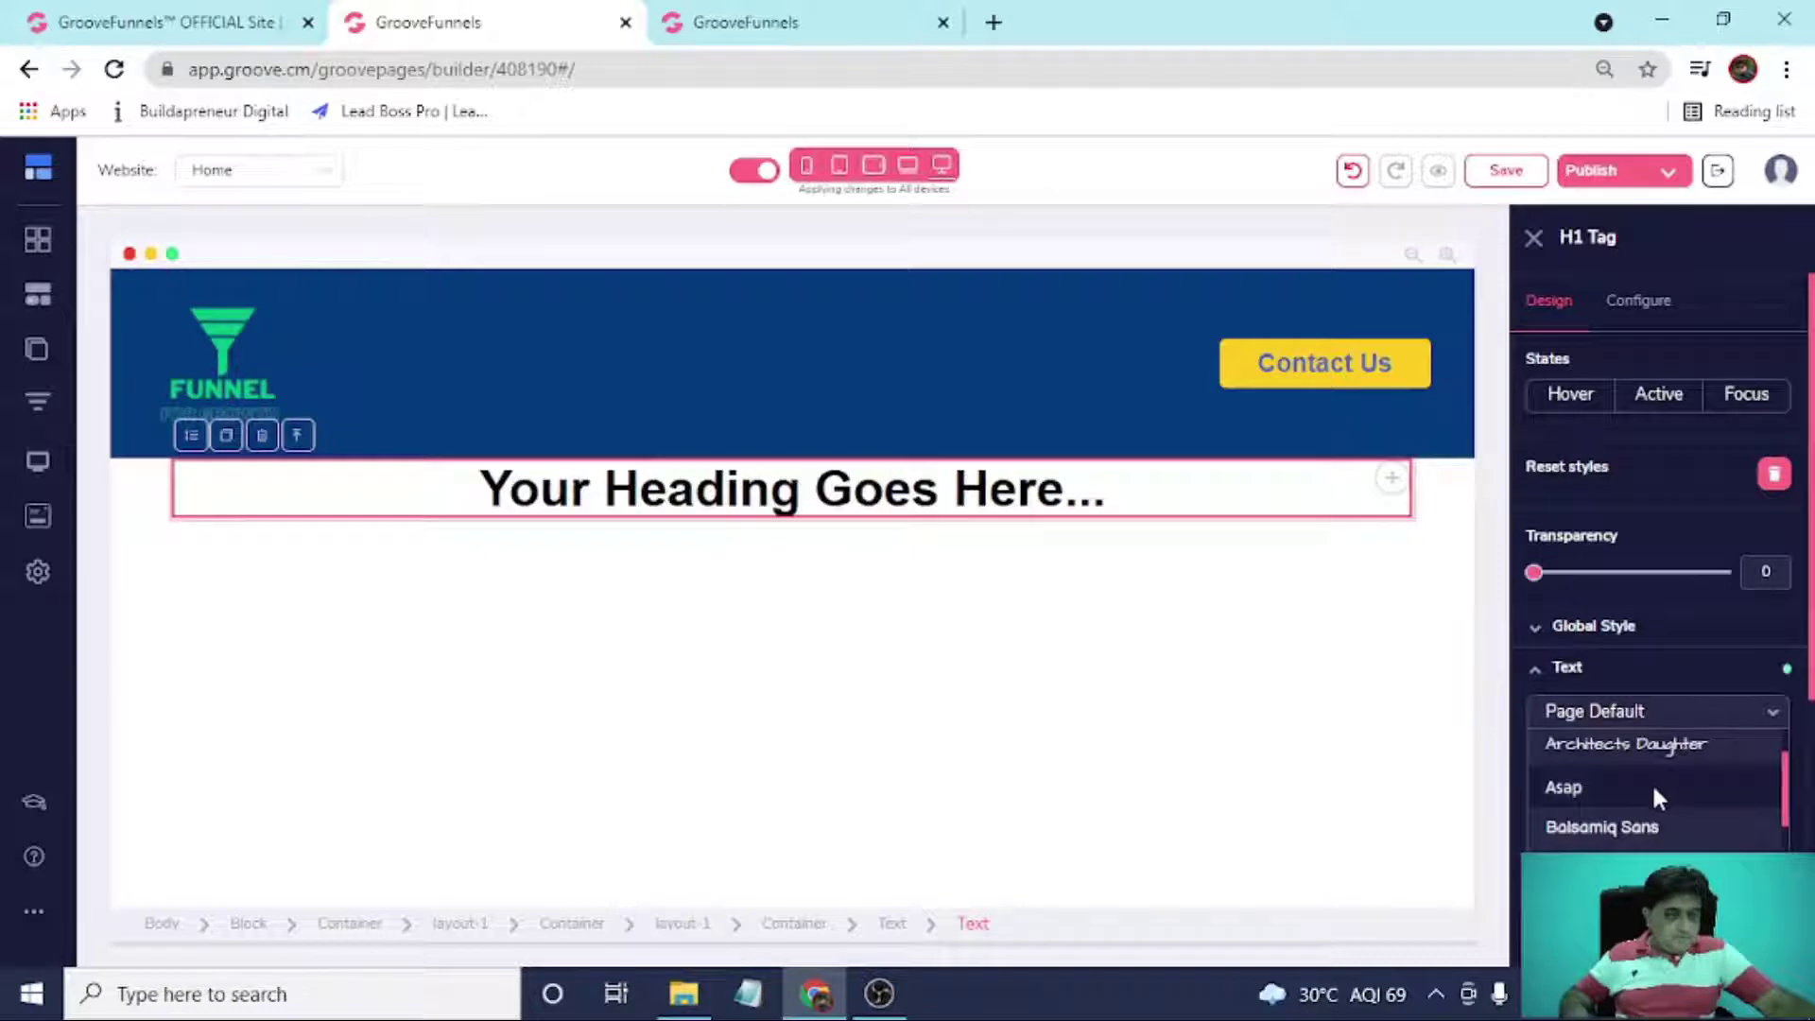
click(1653, 785)
click(1653, 728)
scroll(1641, 810, down, 3)
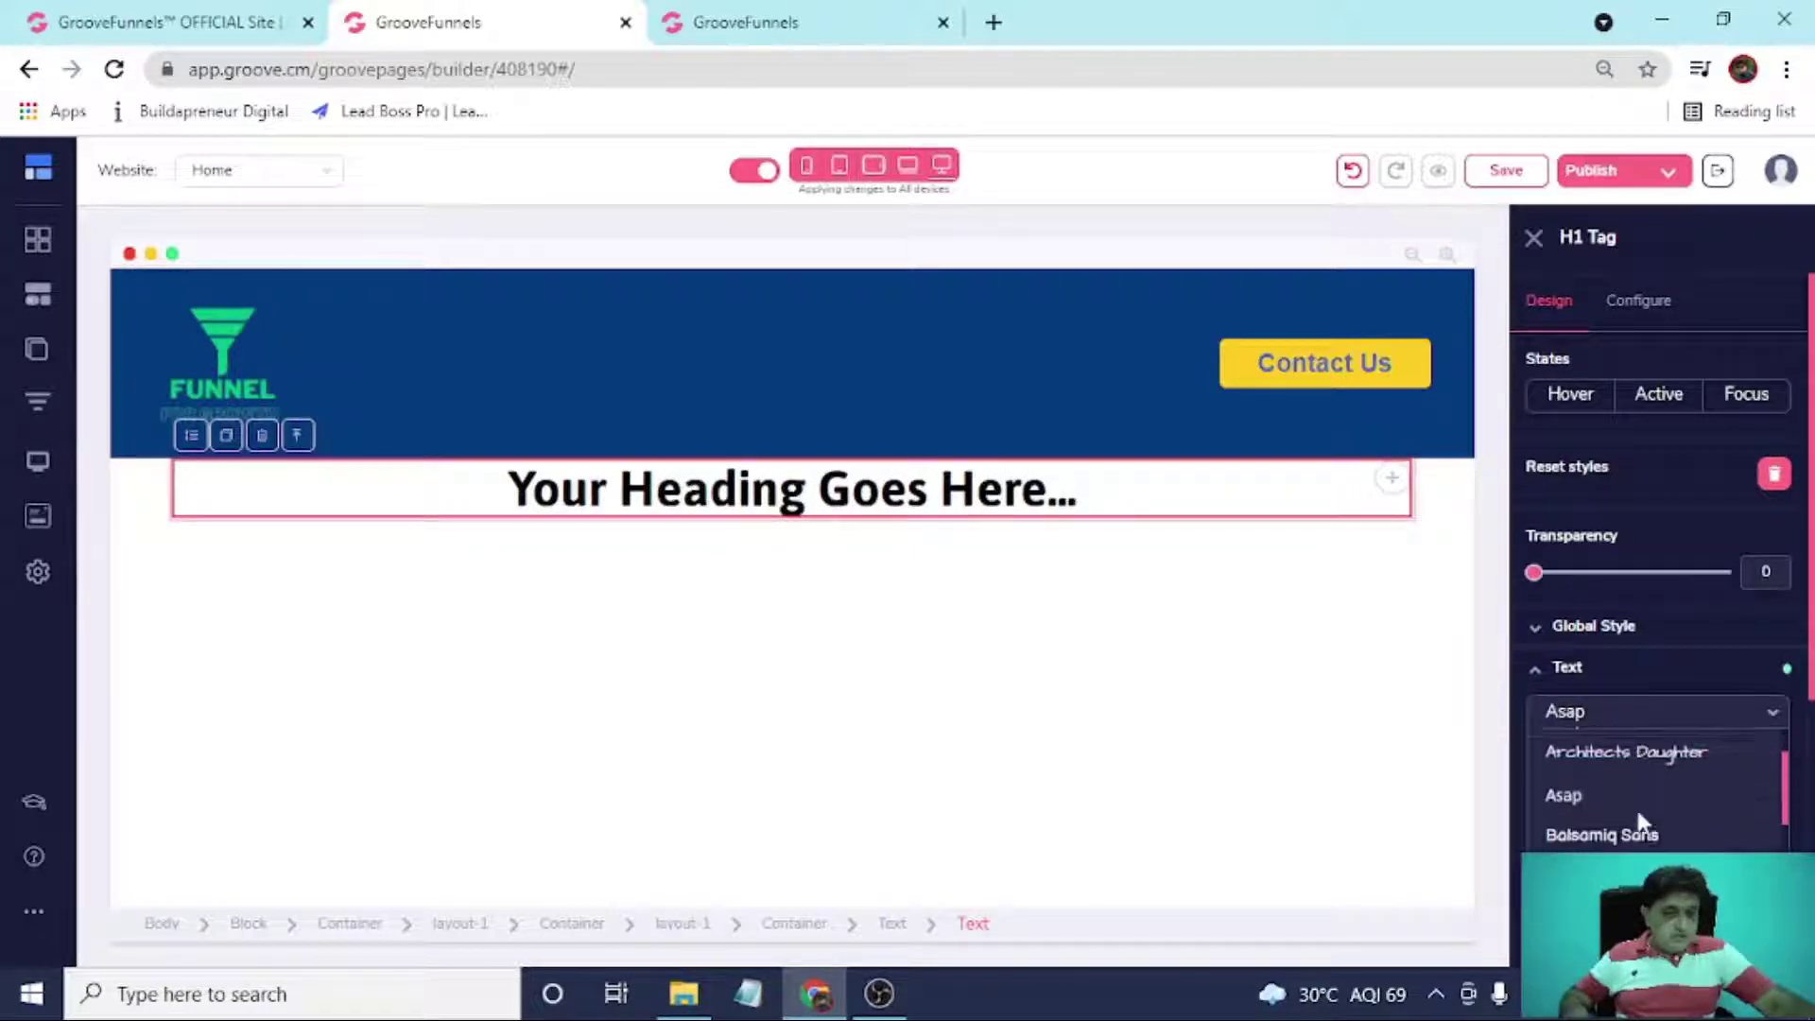
click(1641, 822)
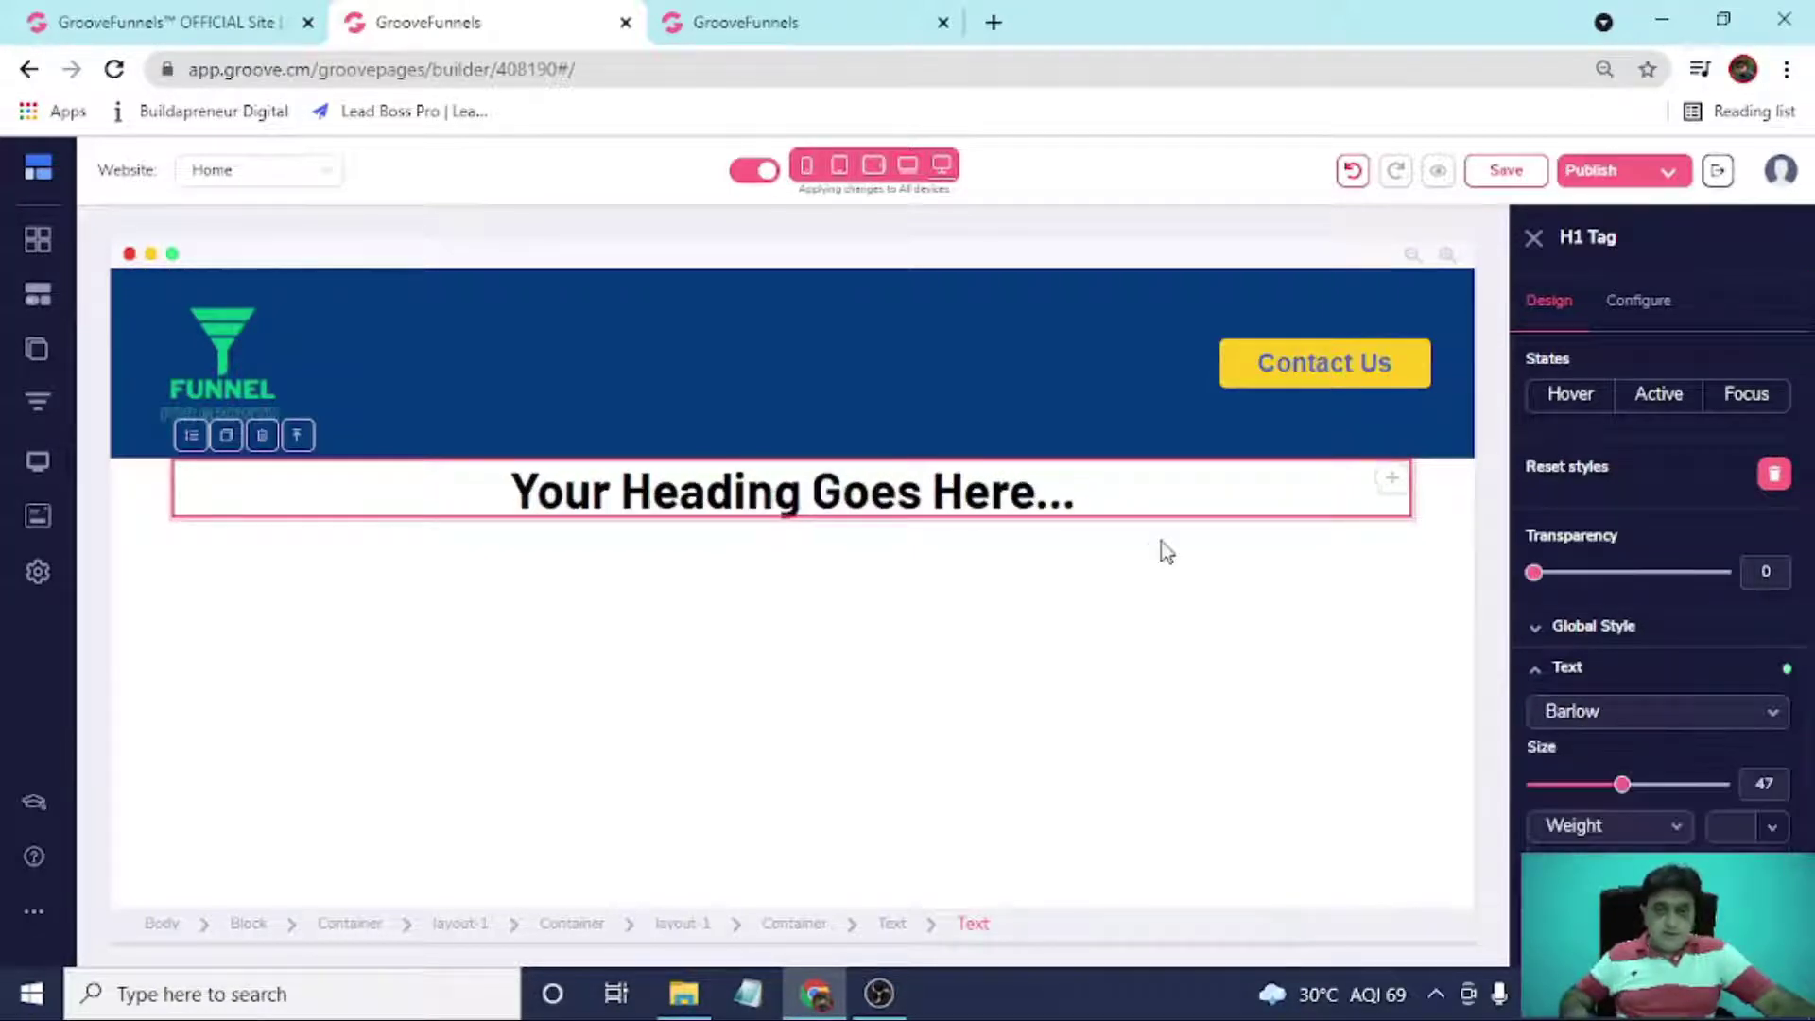
Check the webinar page's headline section and add an H3 heading directly below the main heading.
click(133, 488)
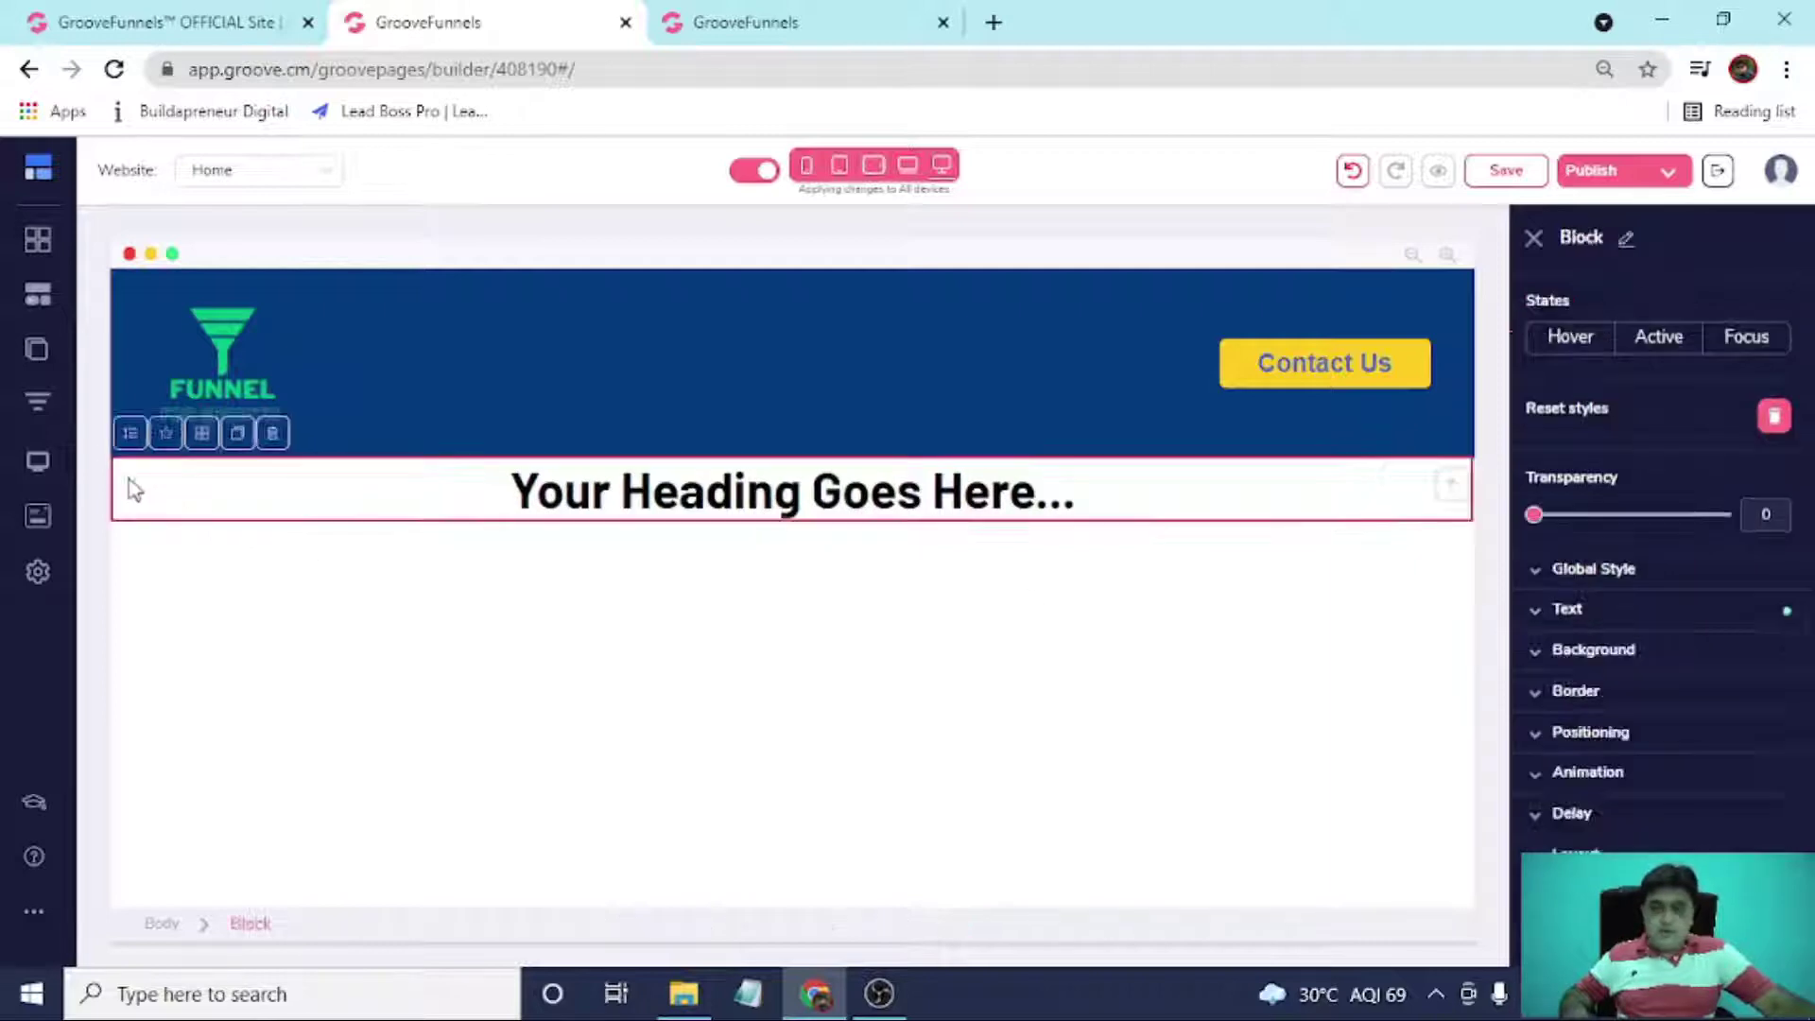
click(1081, 496)
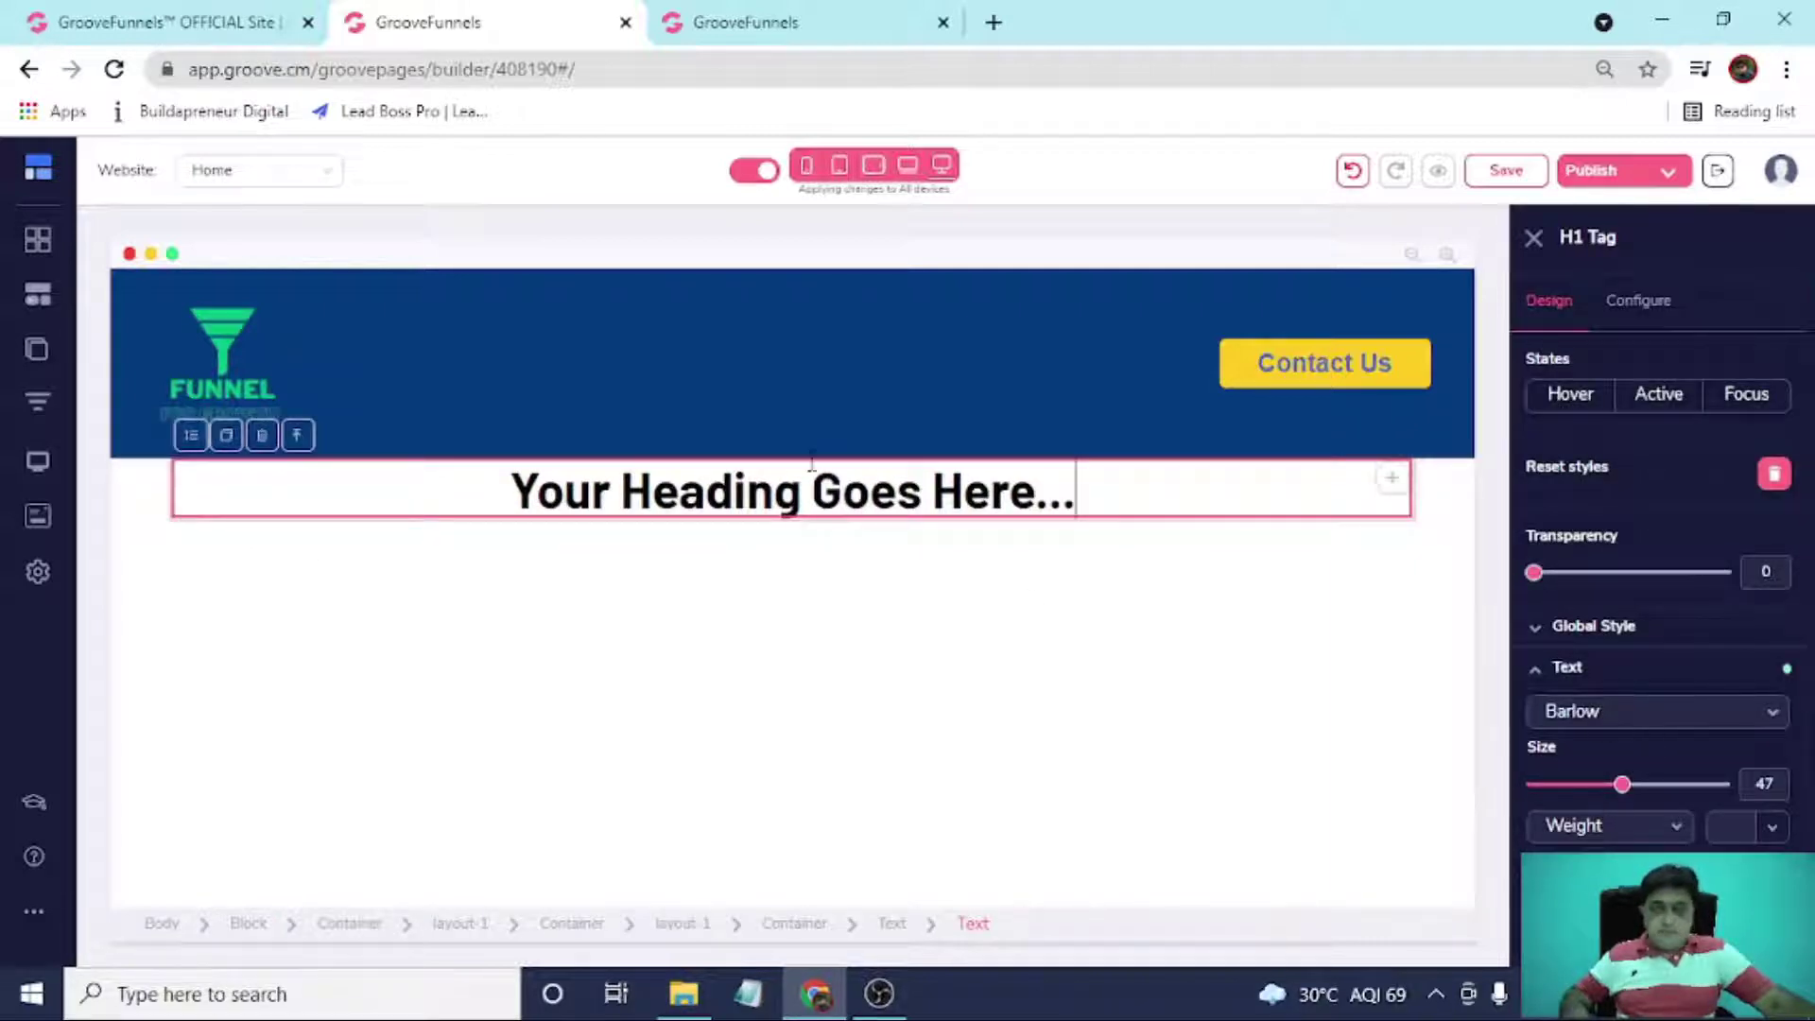
click(780, 22)
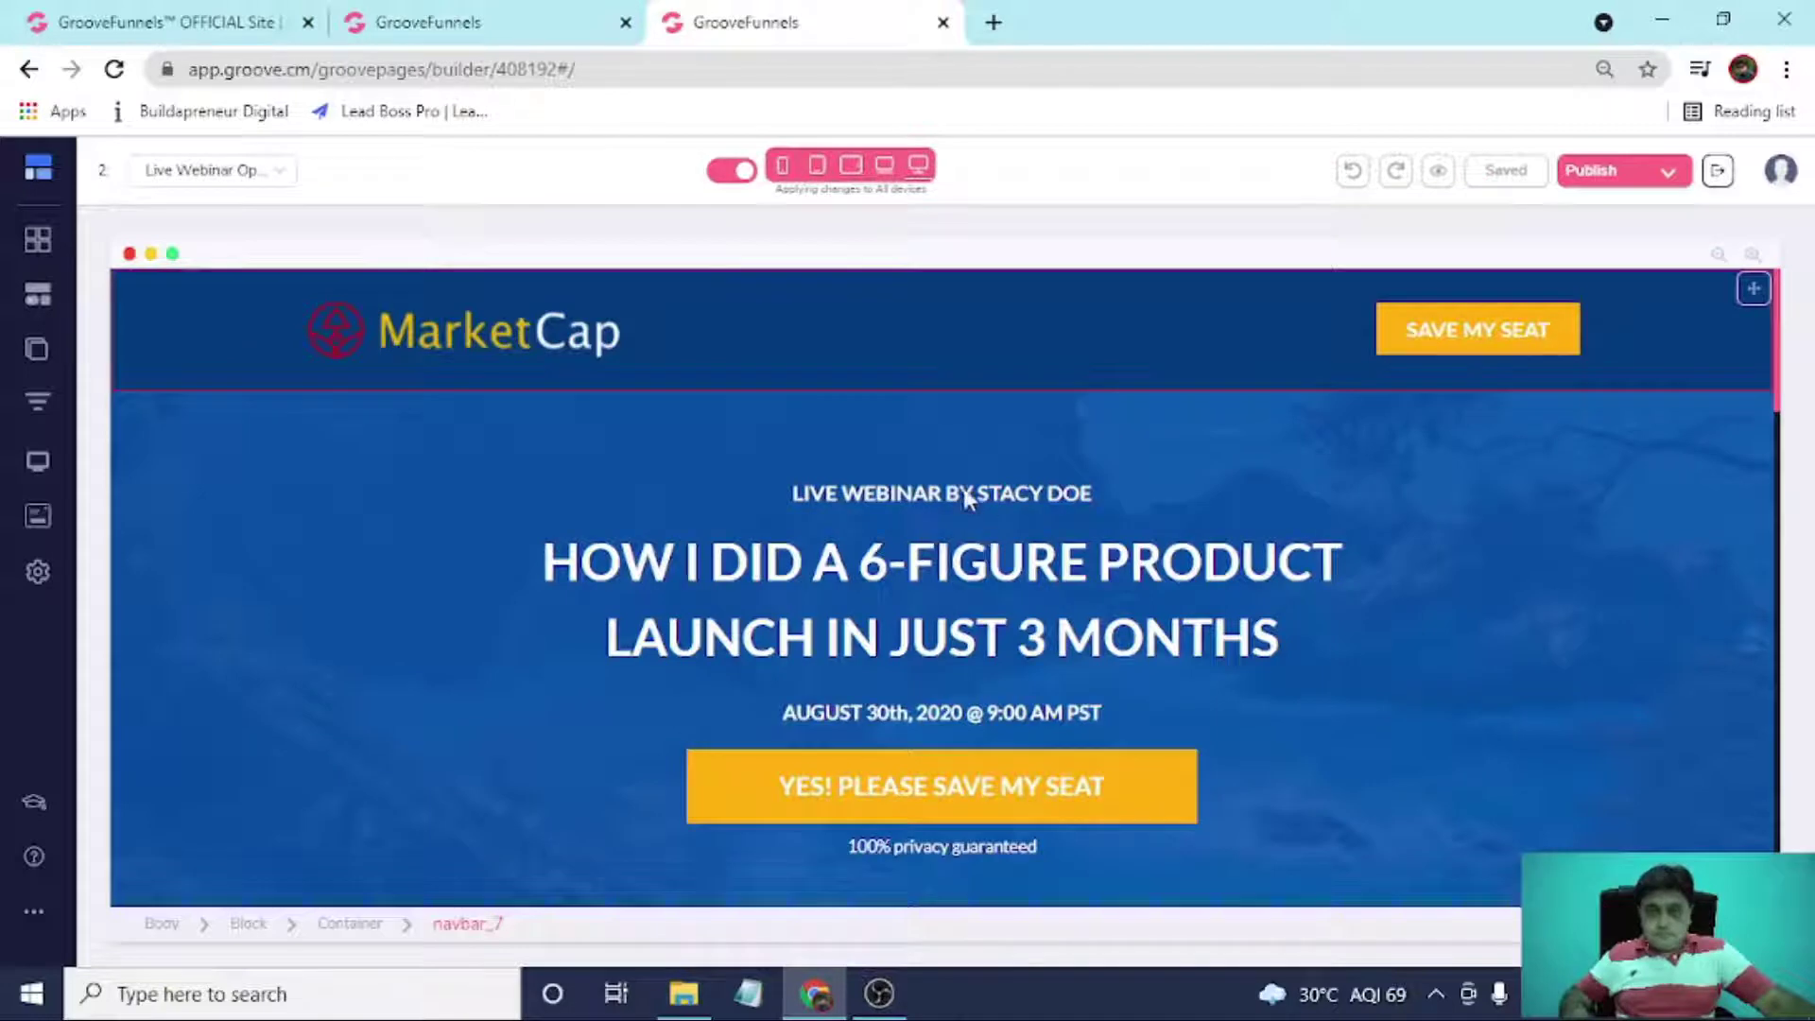
click(476, 15)
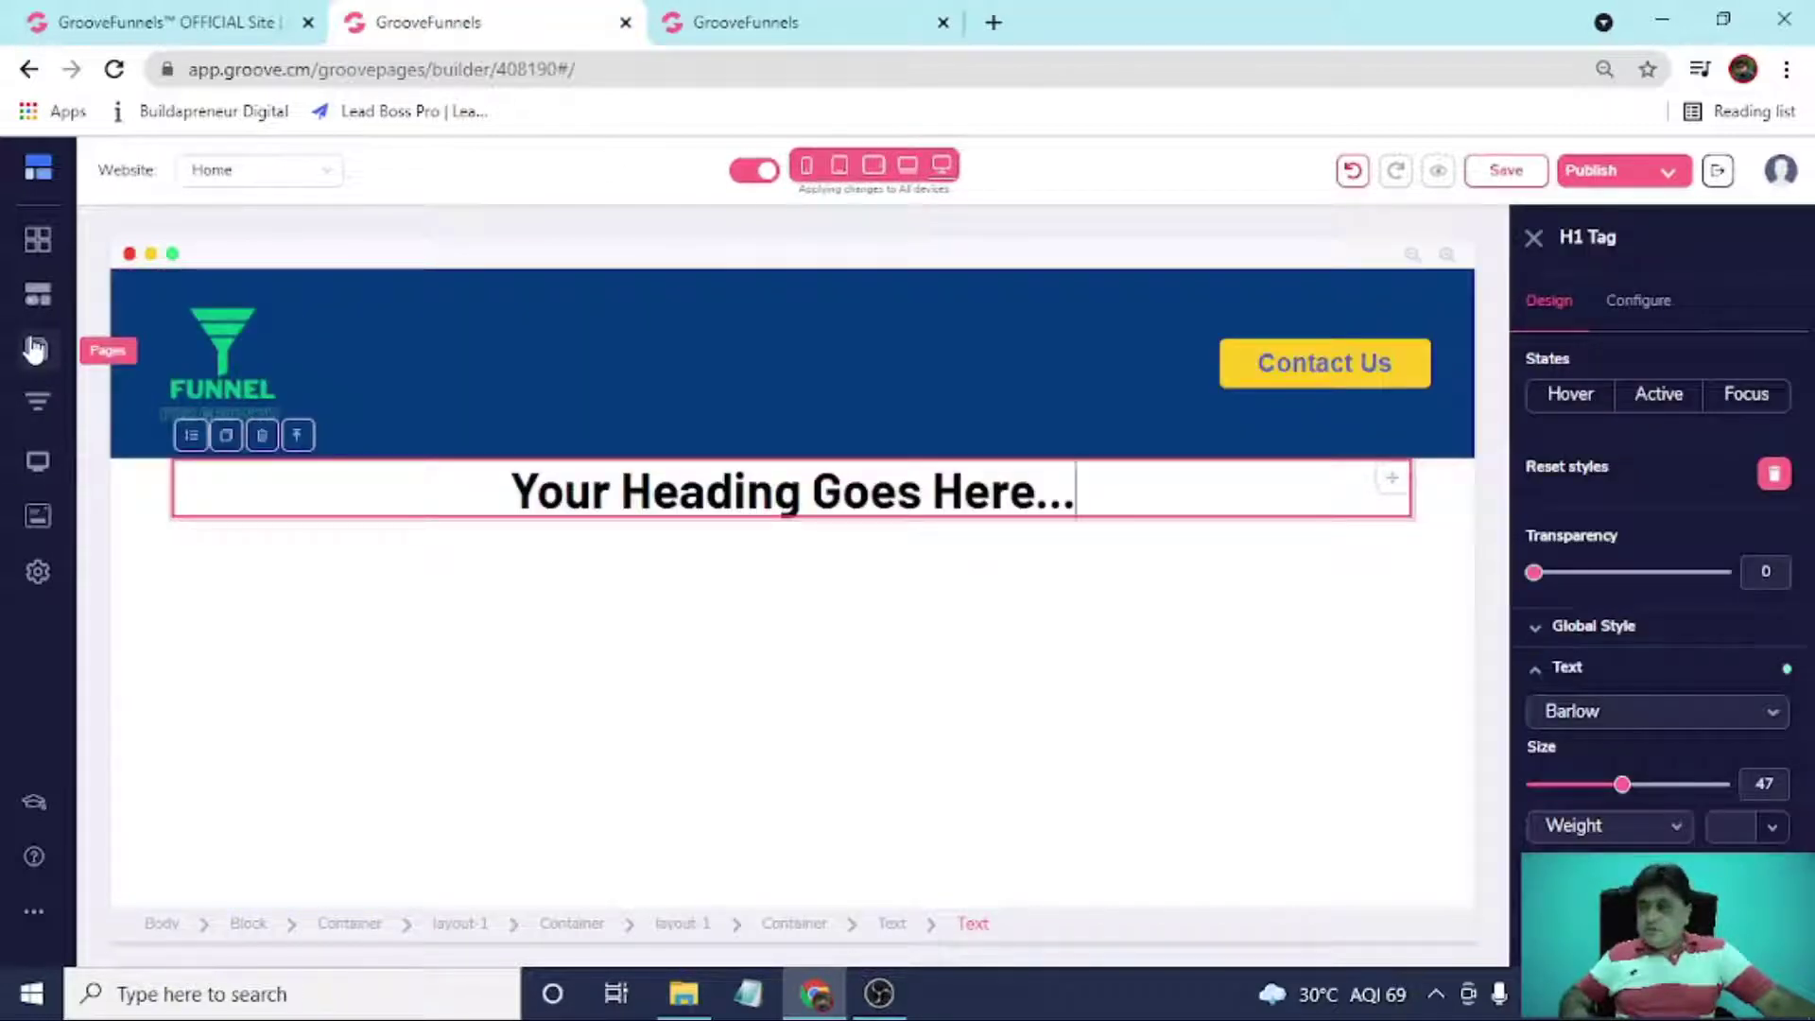
click(132, 487)
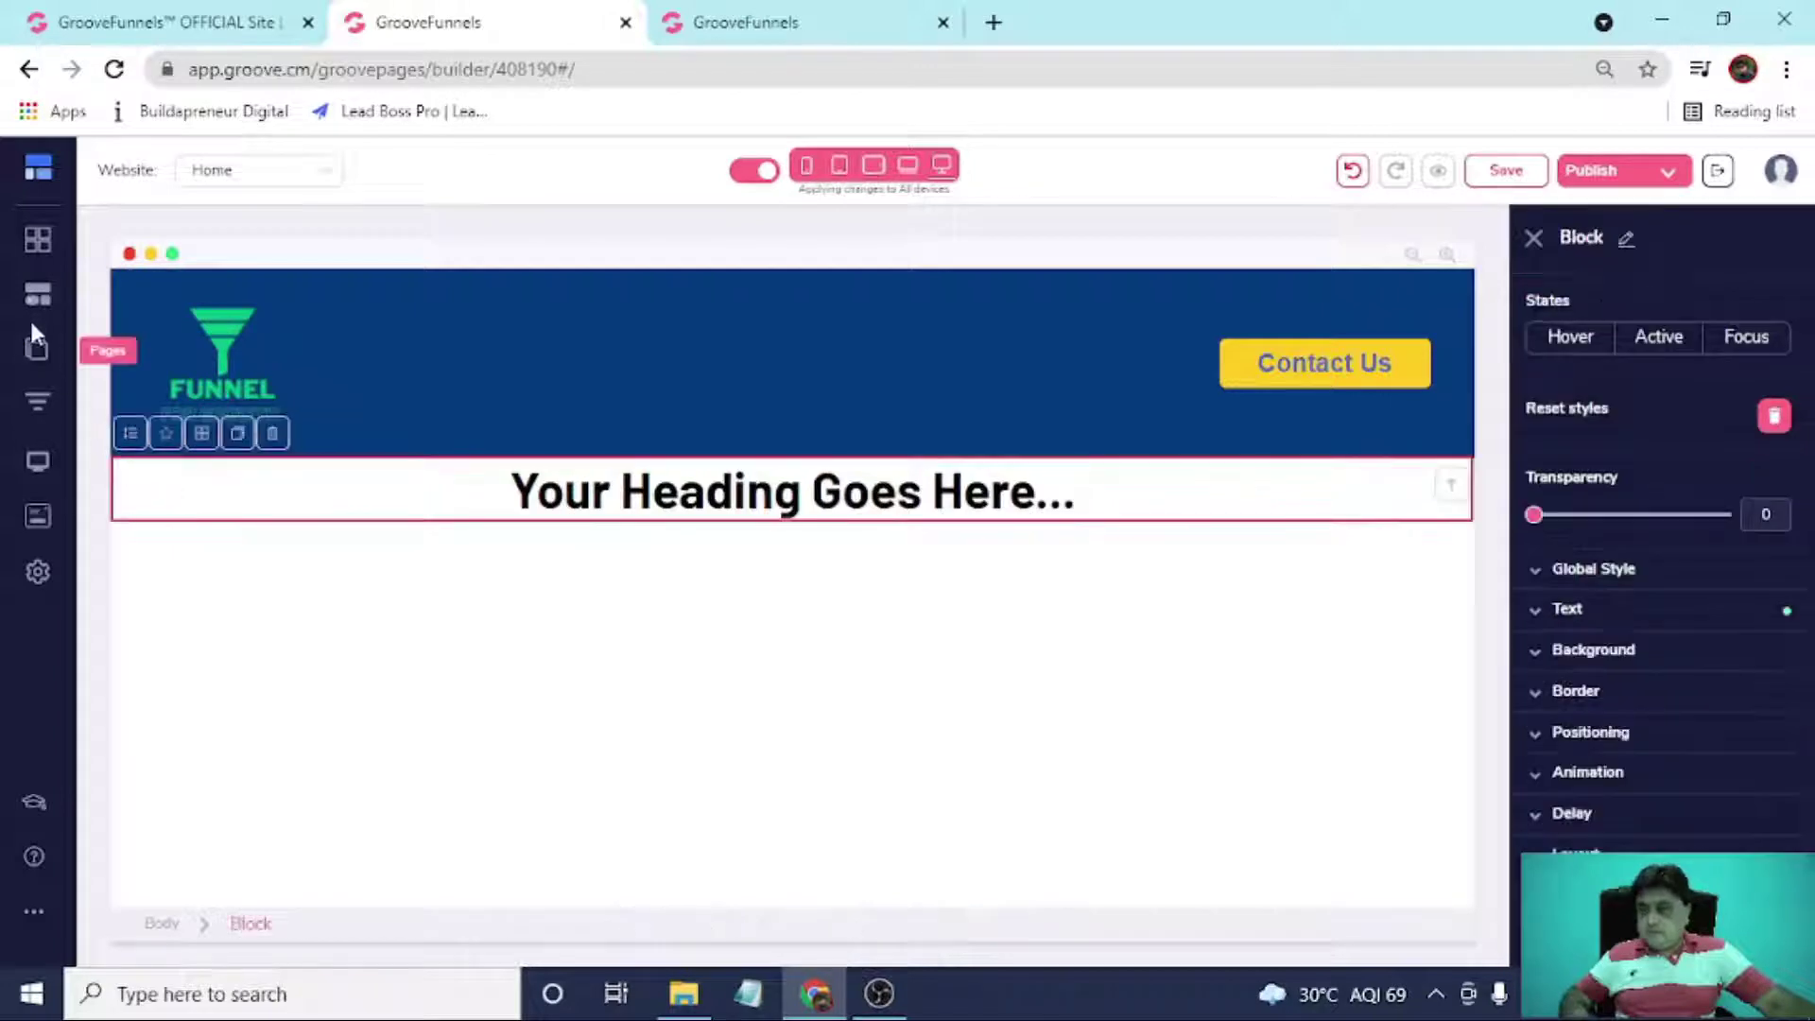
click(35, 295)
scroll(231, 756, down, 2)
drag(314, 675, 1024, 520)
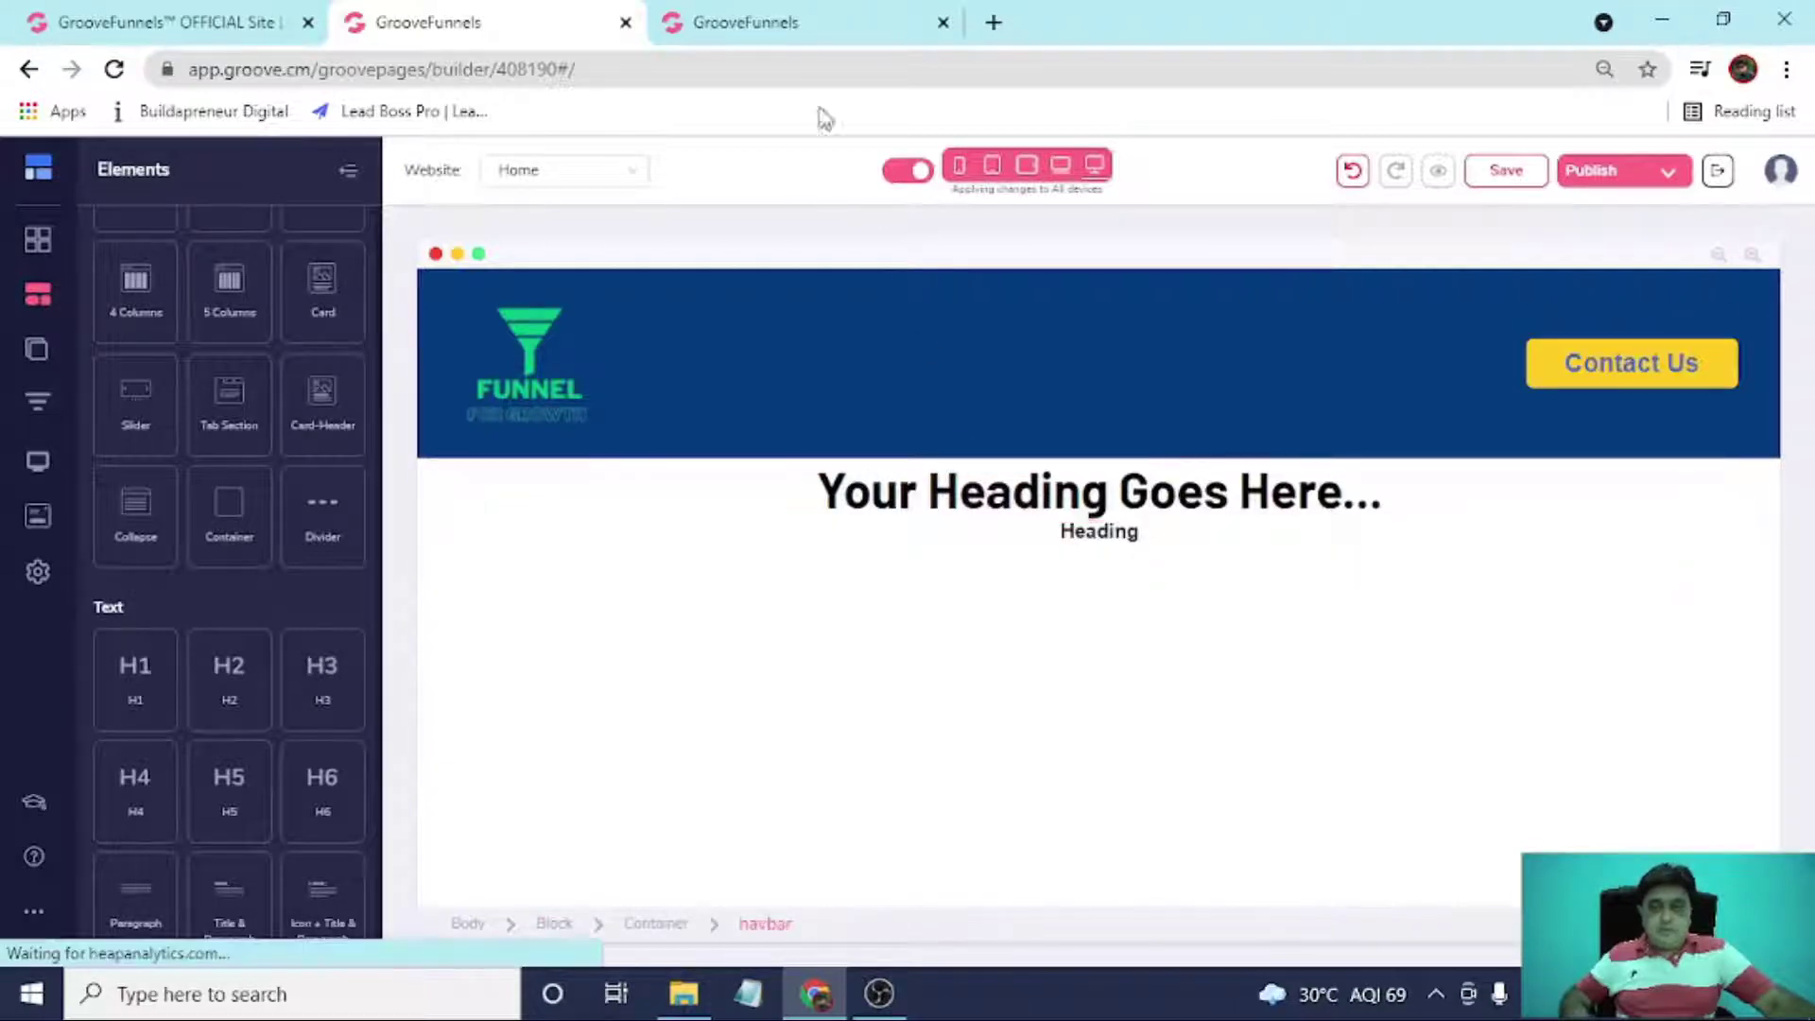
Compare the webinar page's headline and supporting text lines with the new H3 heading below the main heading.
click(746, 17)
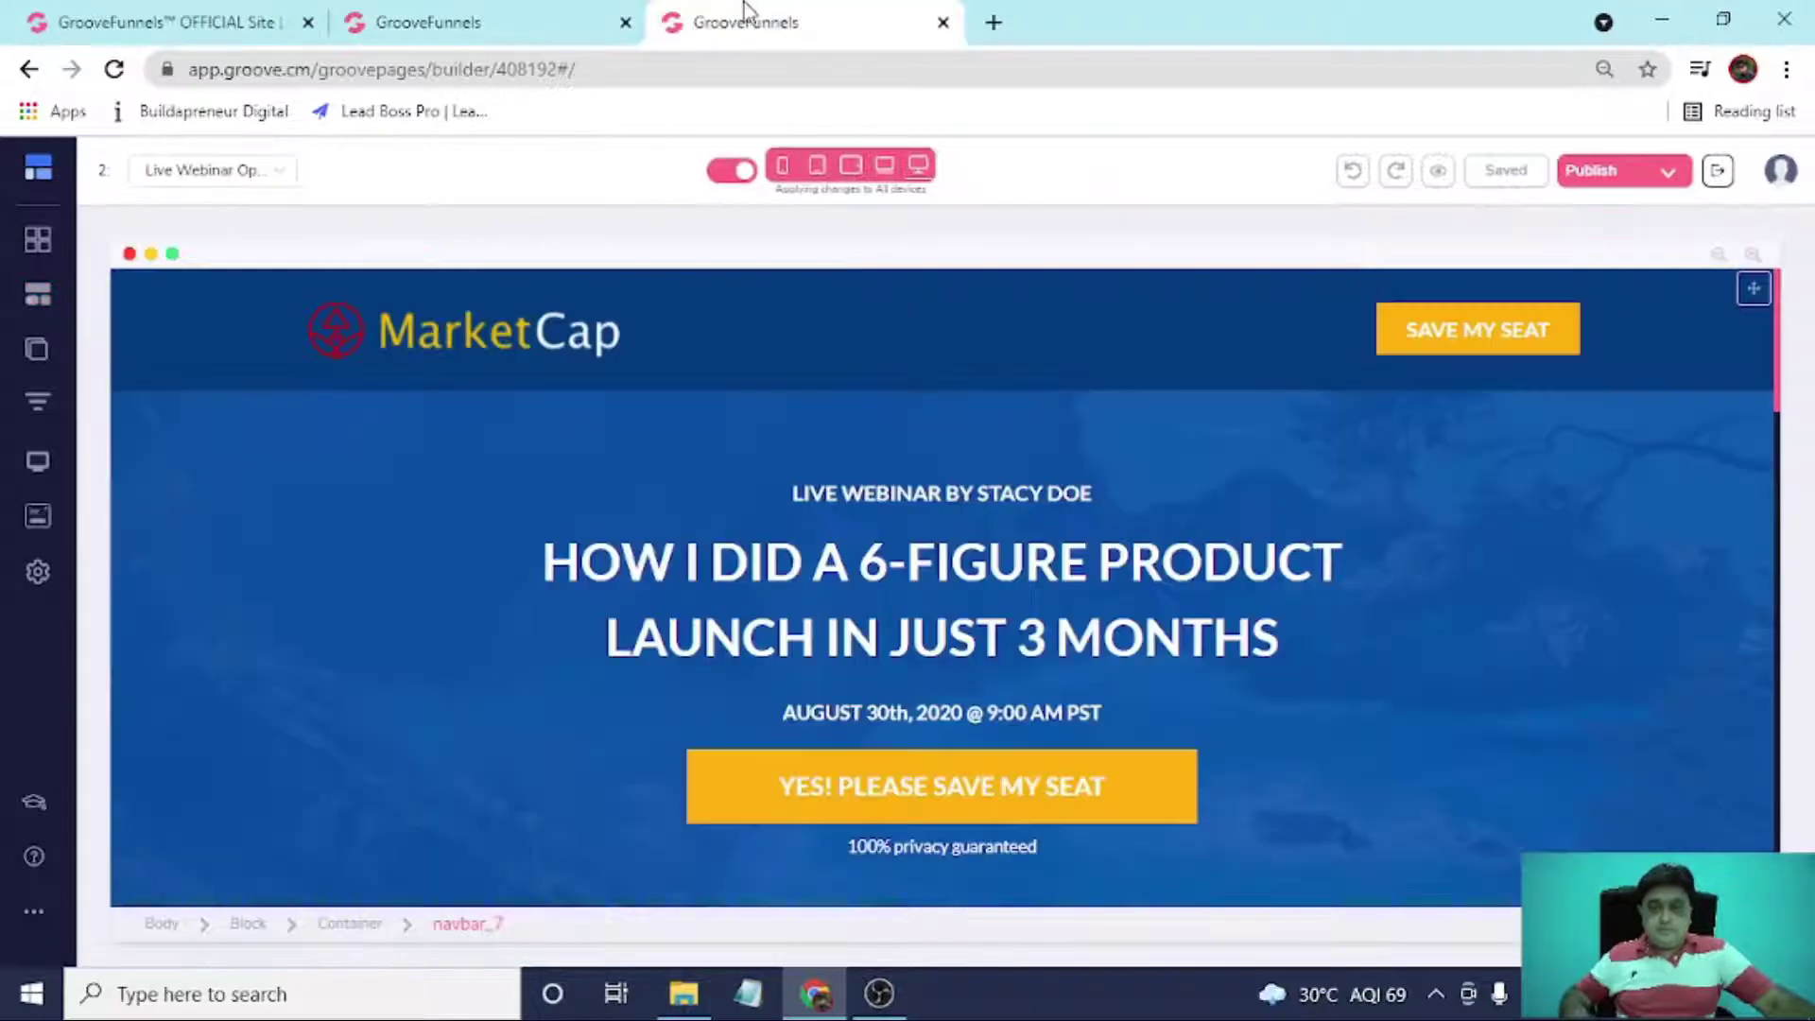
click(536, 13)
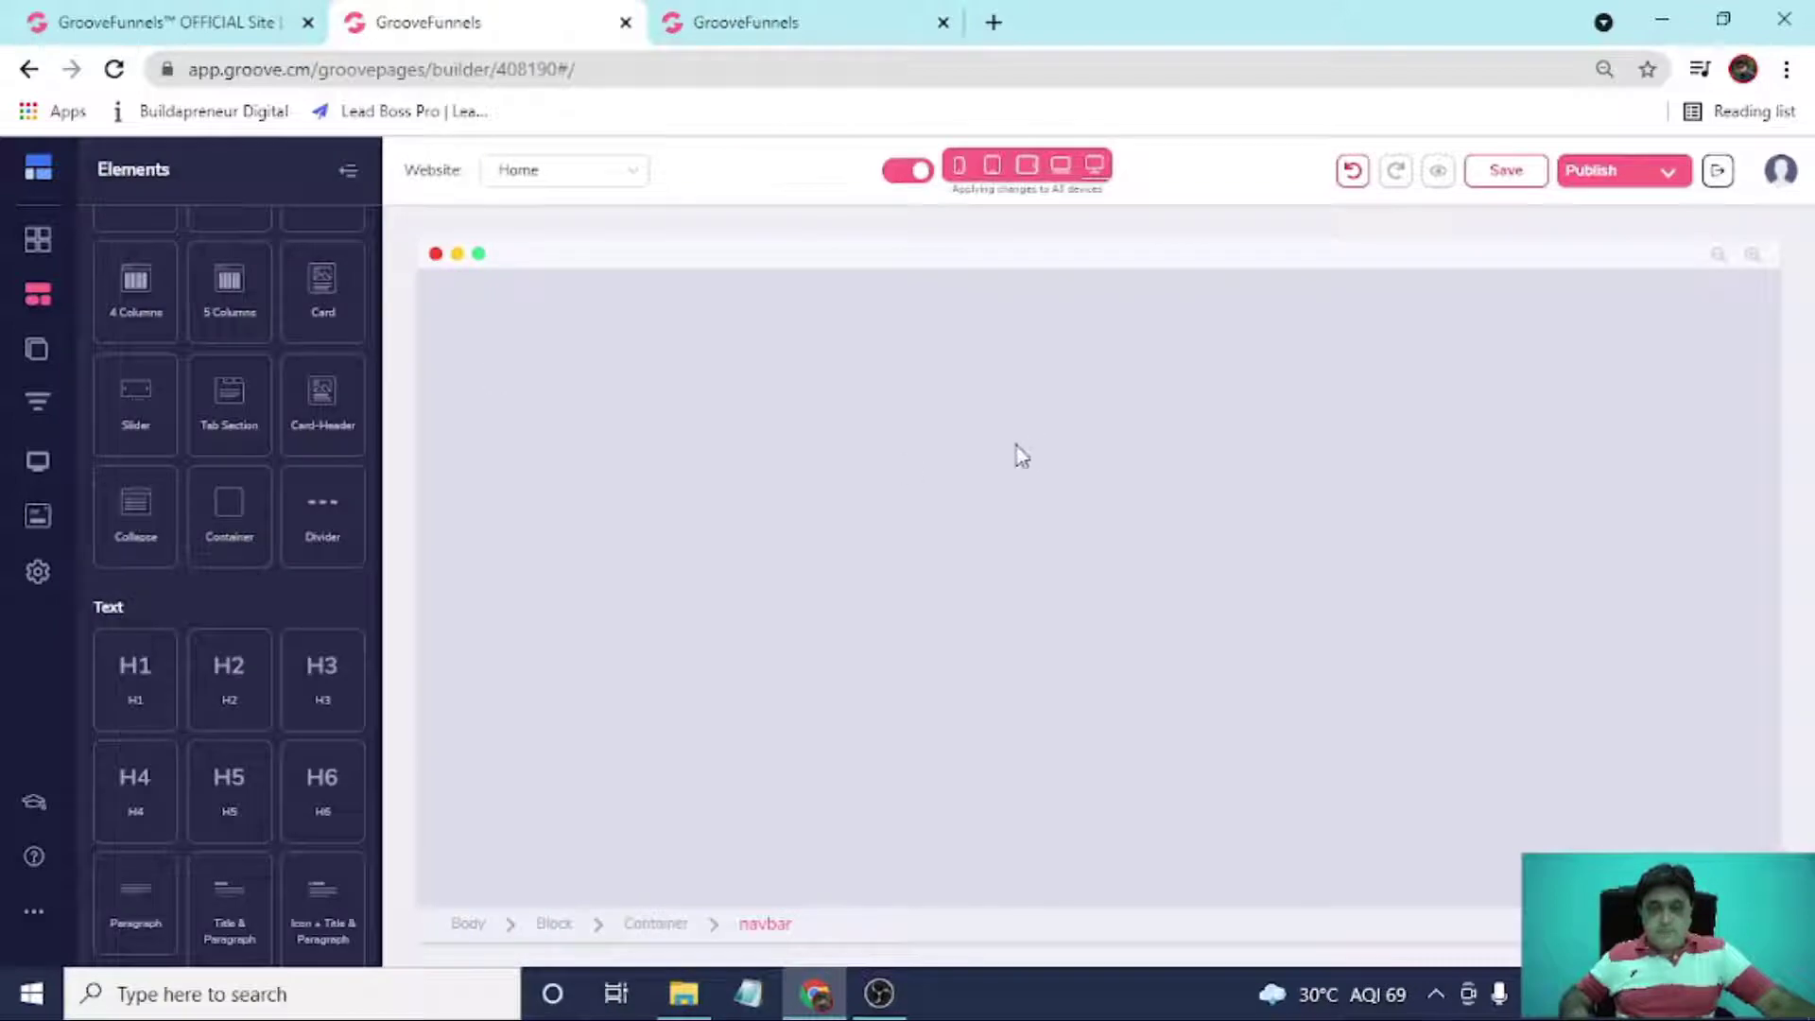
click(770, 26)
click(567, 17)
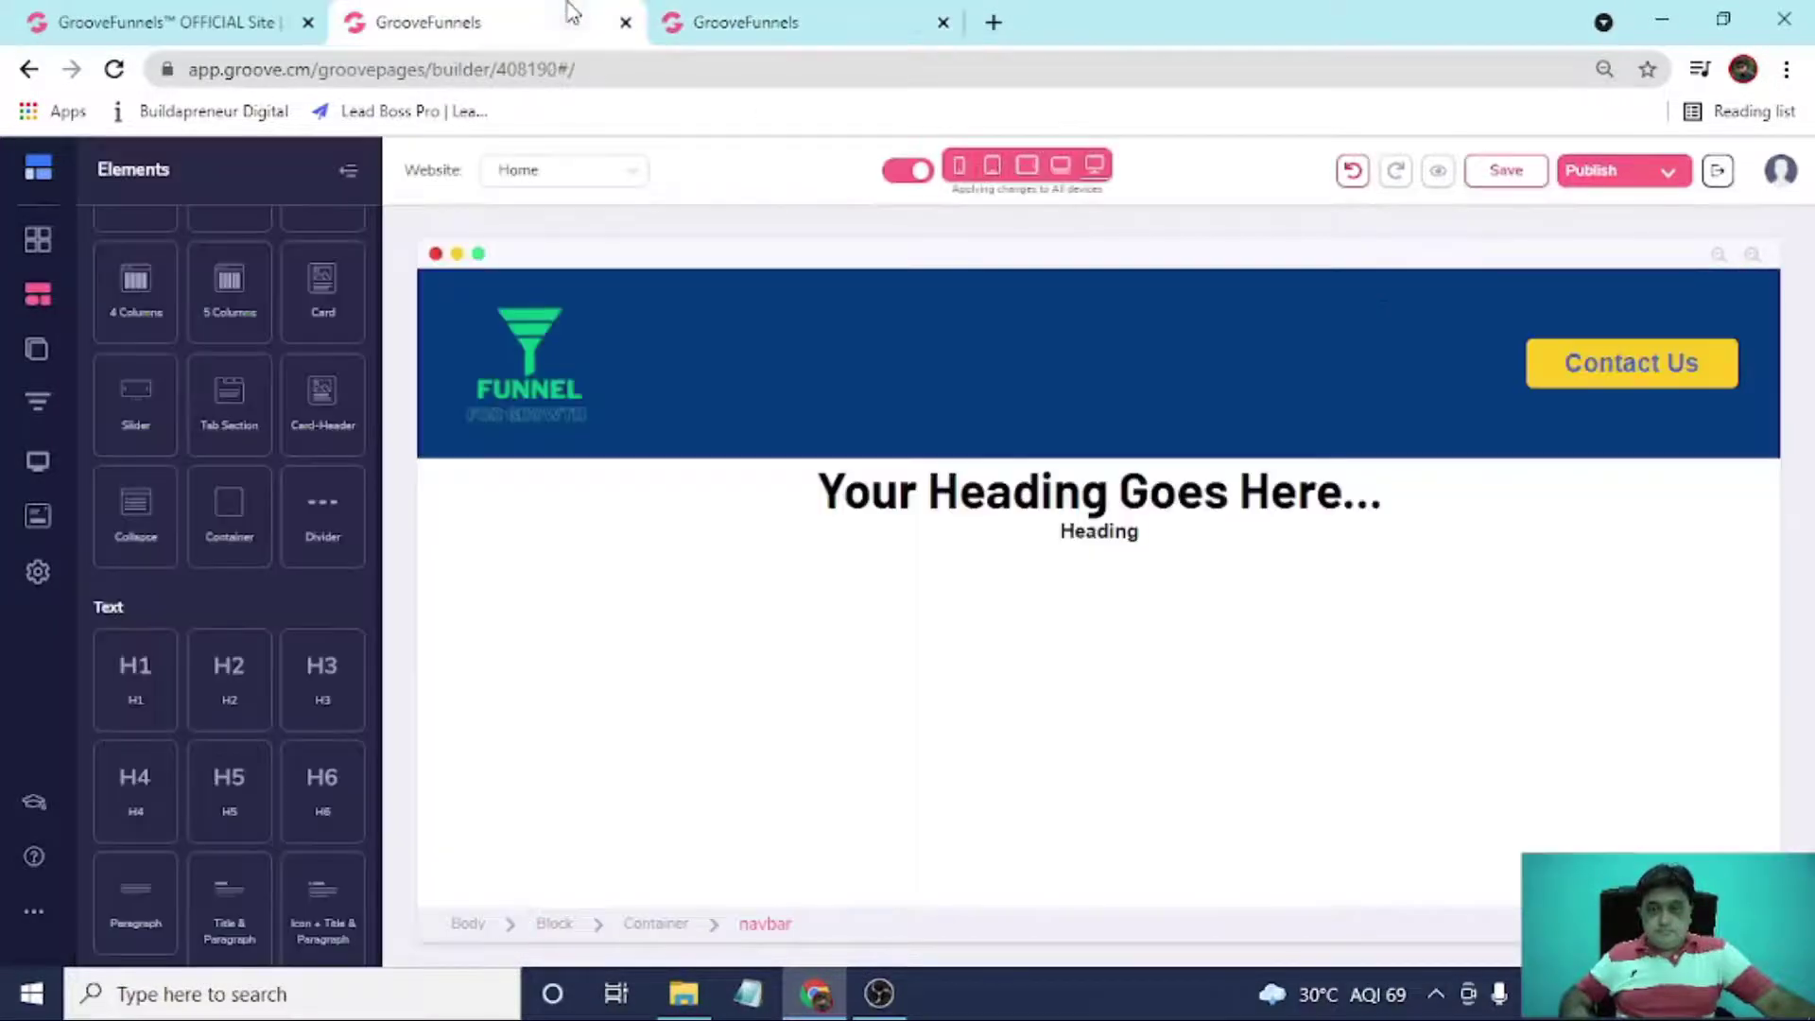
click(1078, 538)
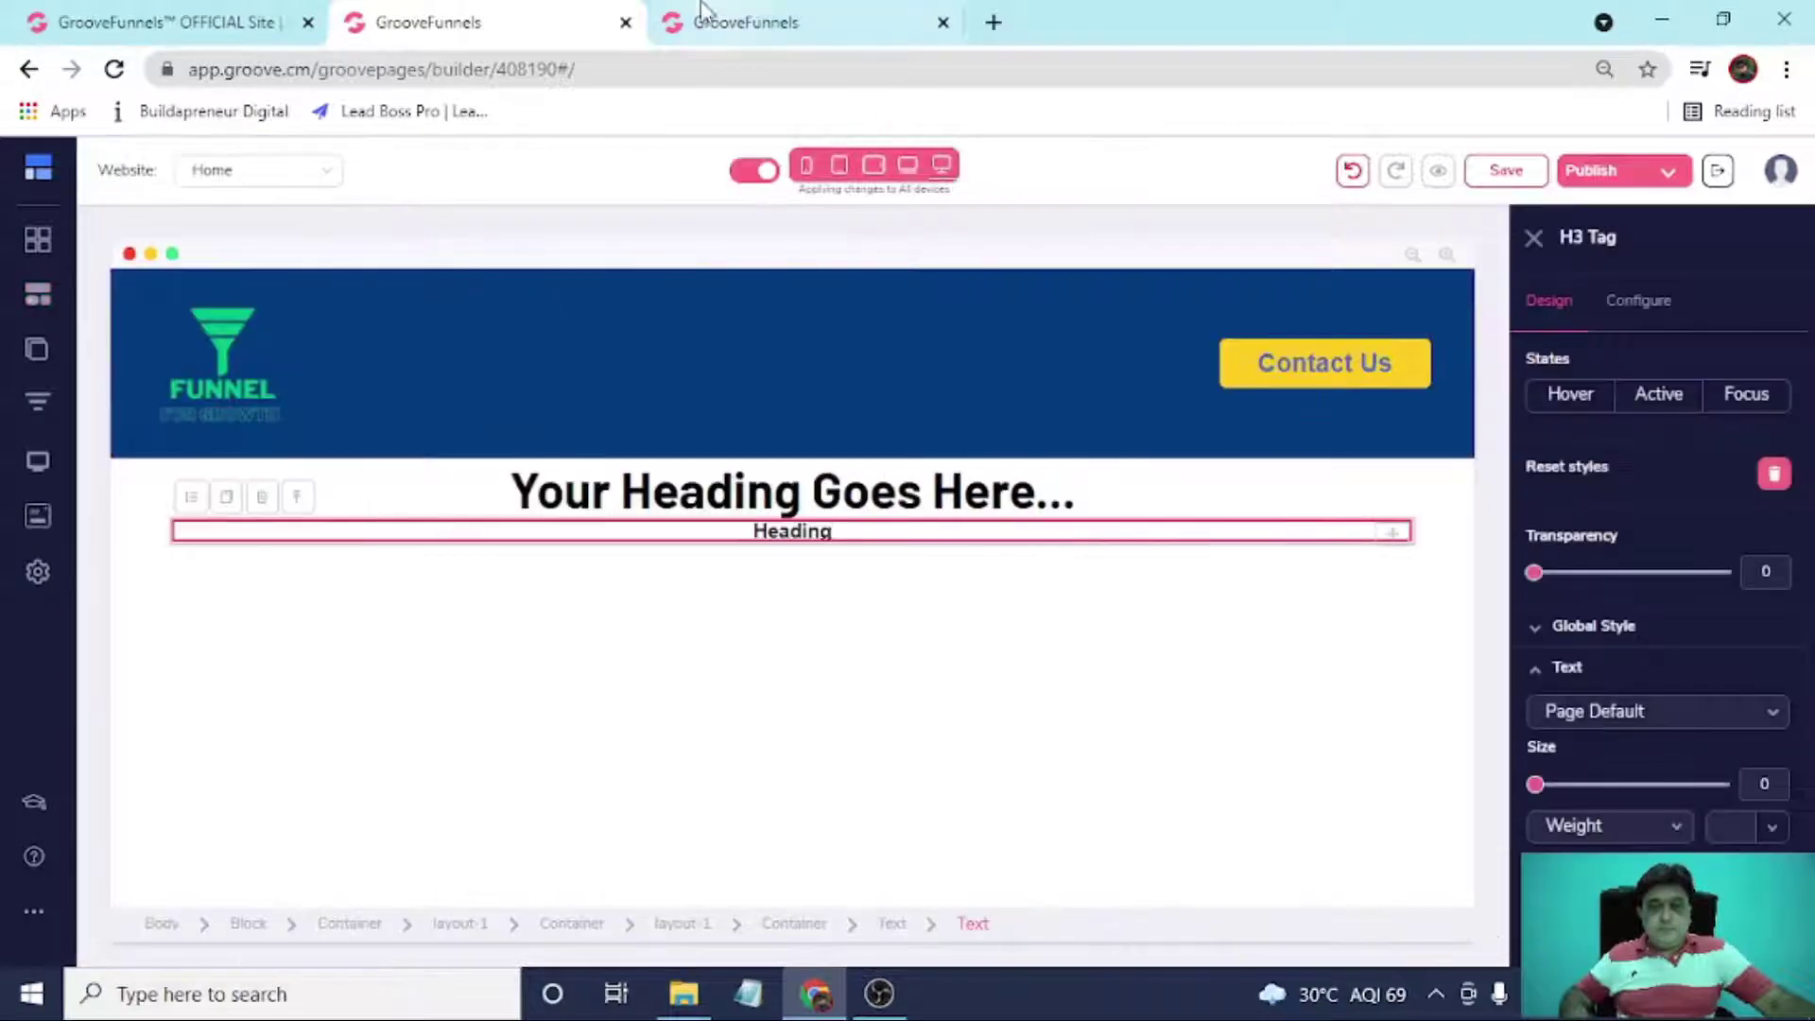
click(699, 17)
click(482, 11)
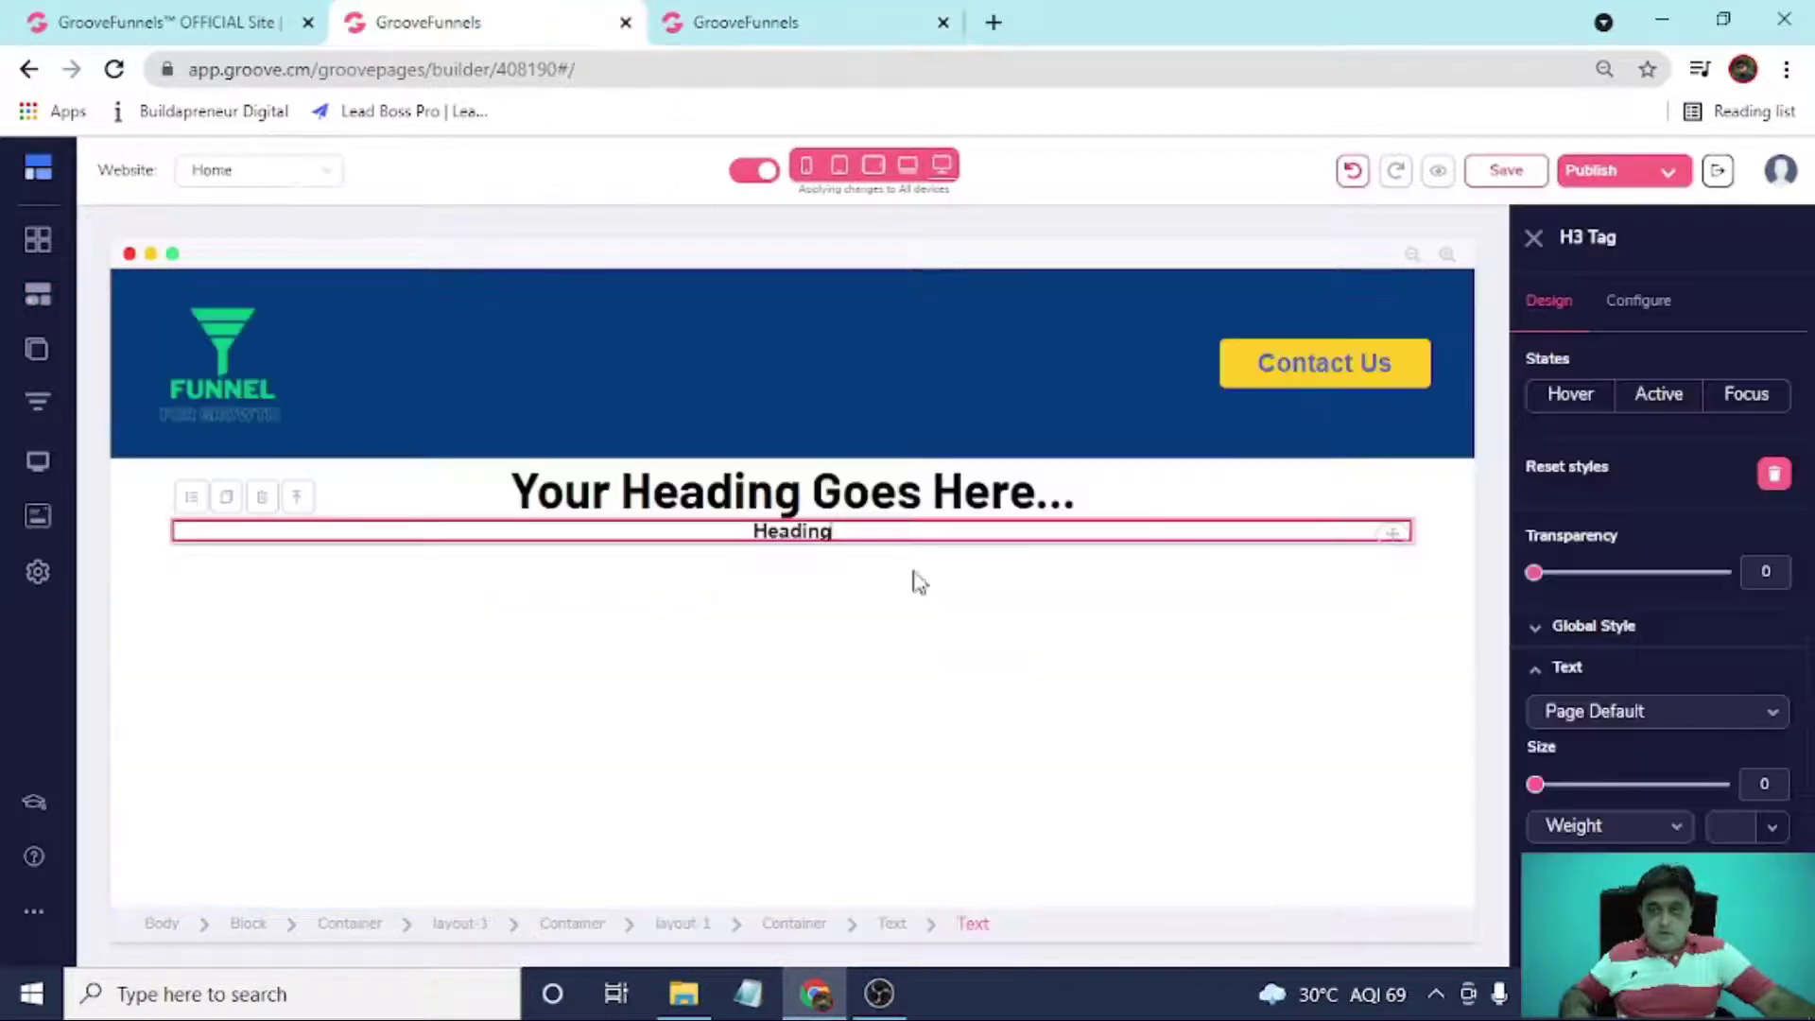
Replace the H3 heading's text with "Your sub heading Goes Here..." and set its text size to 25.
double_click(792, 531)
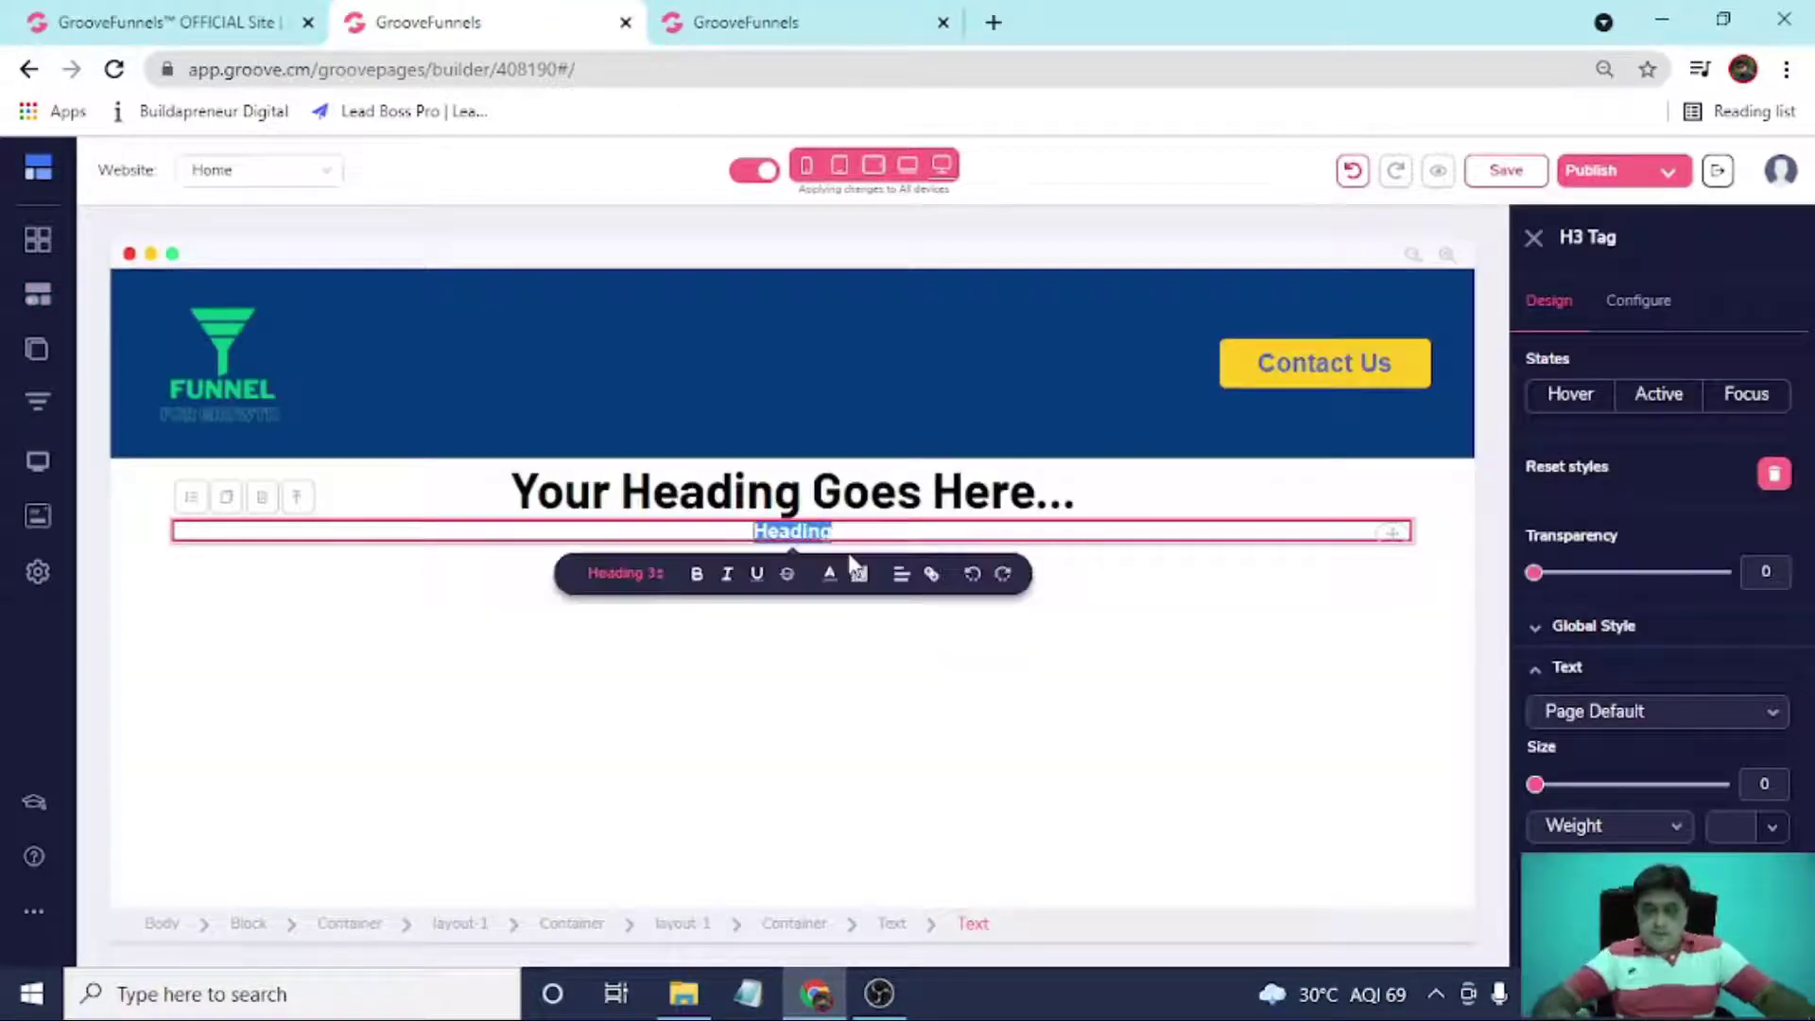
text(Your sub hed)
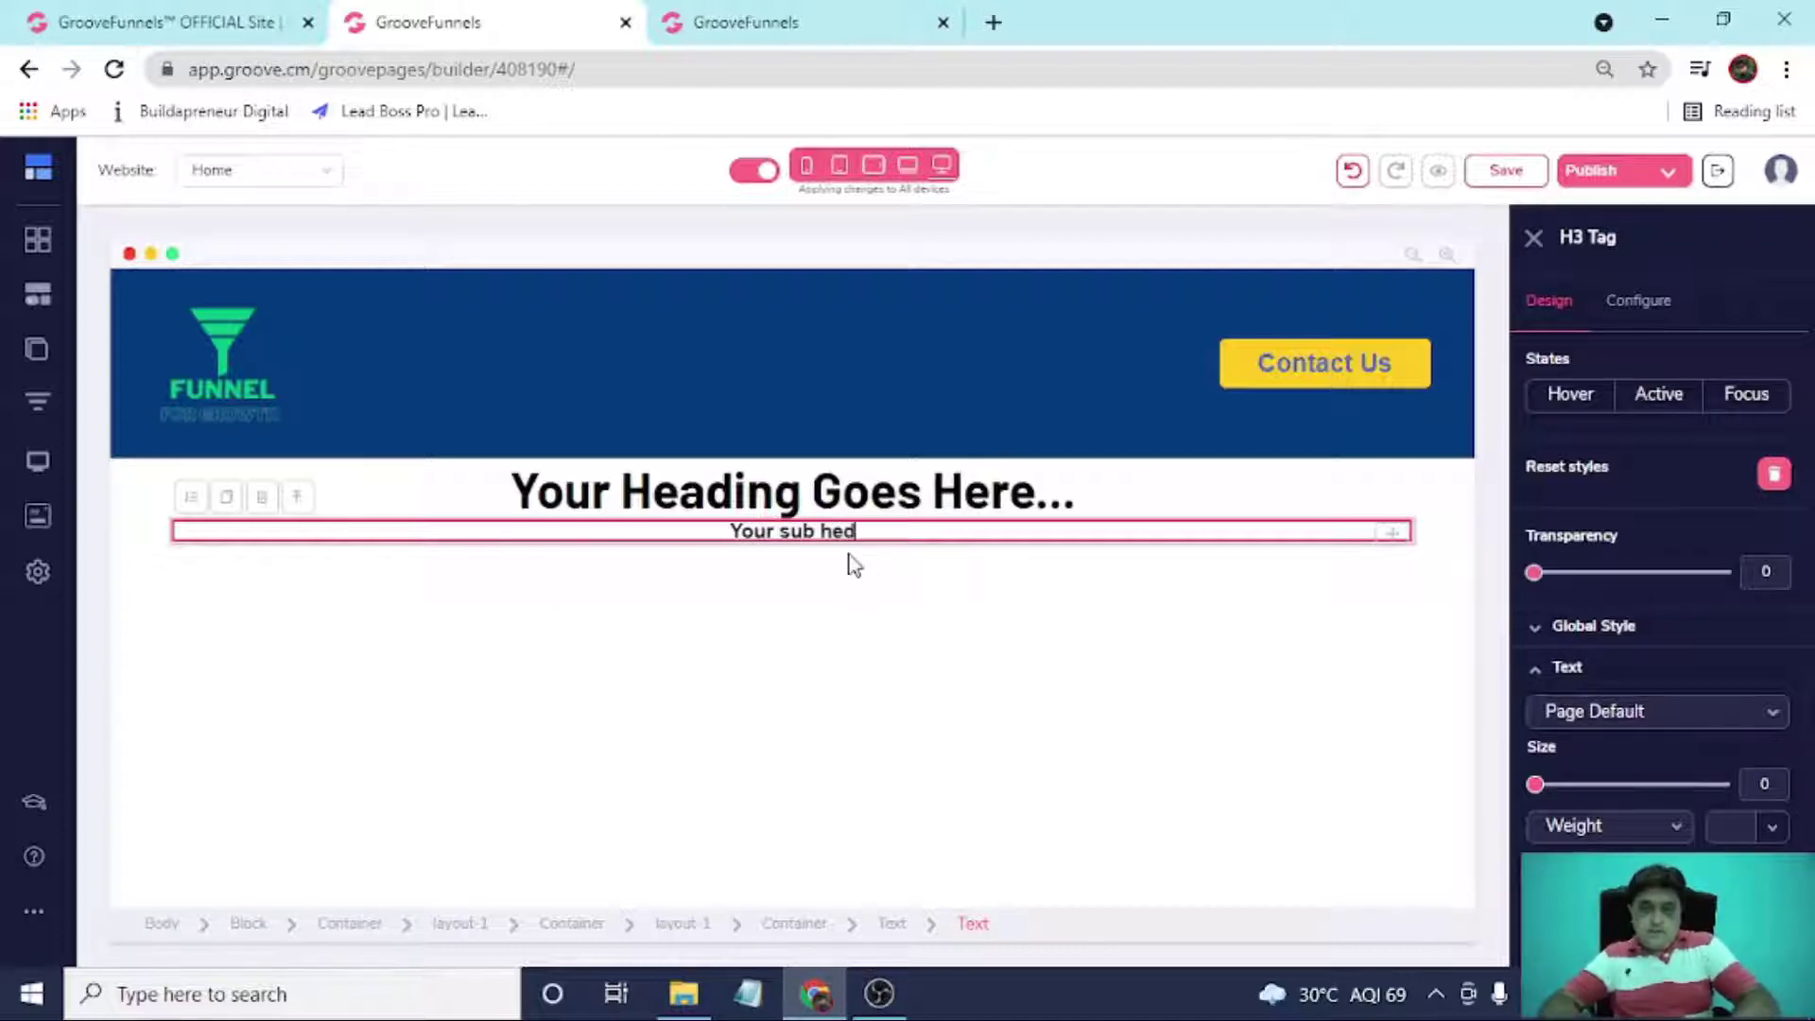
key(BackSpace)
text(ading Goes Here)
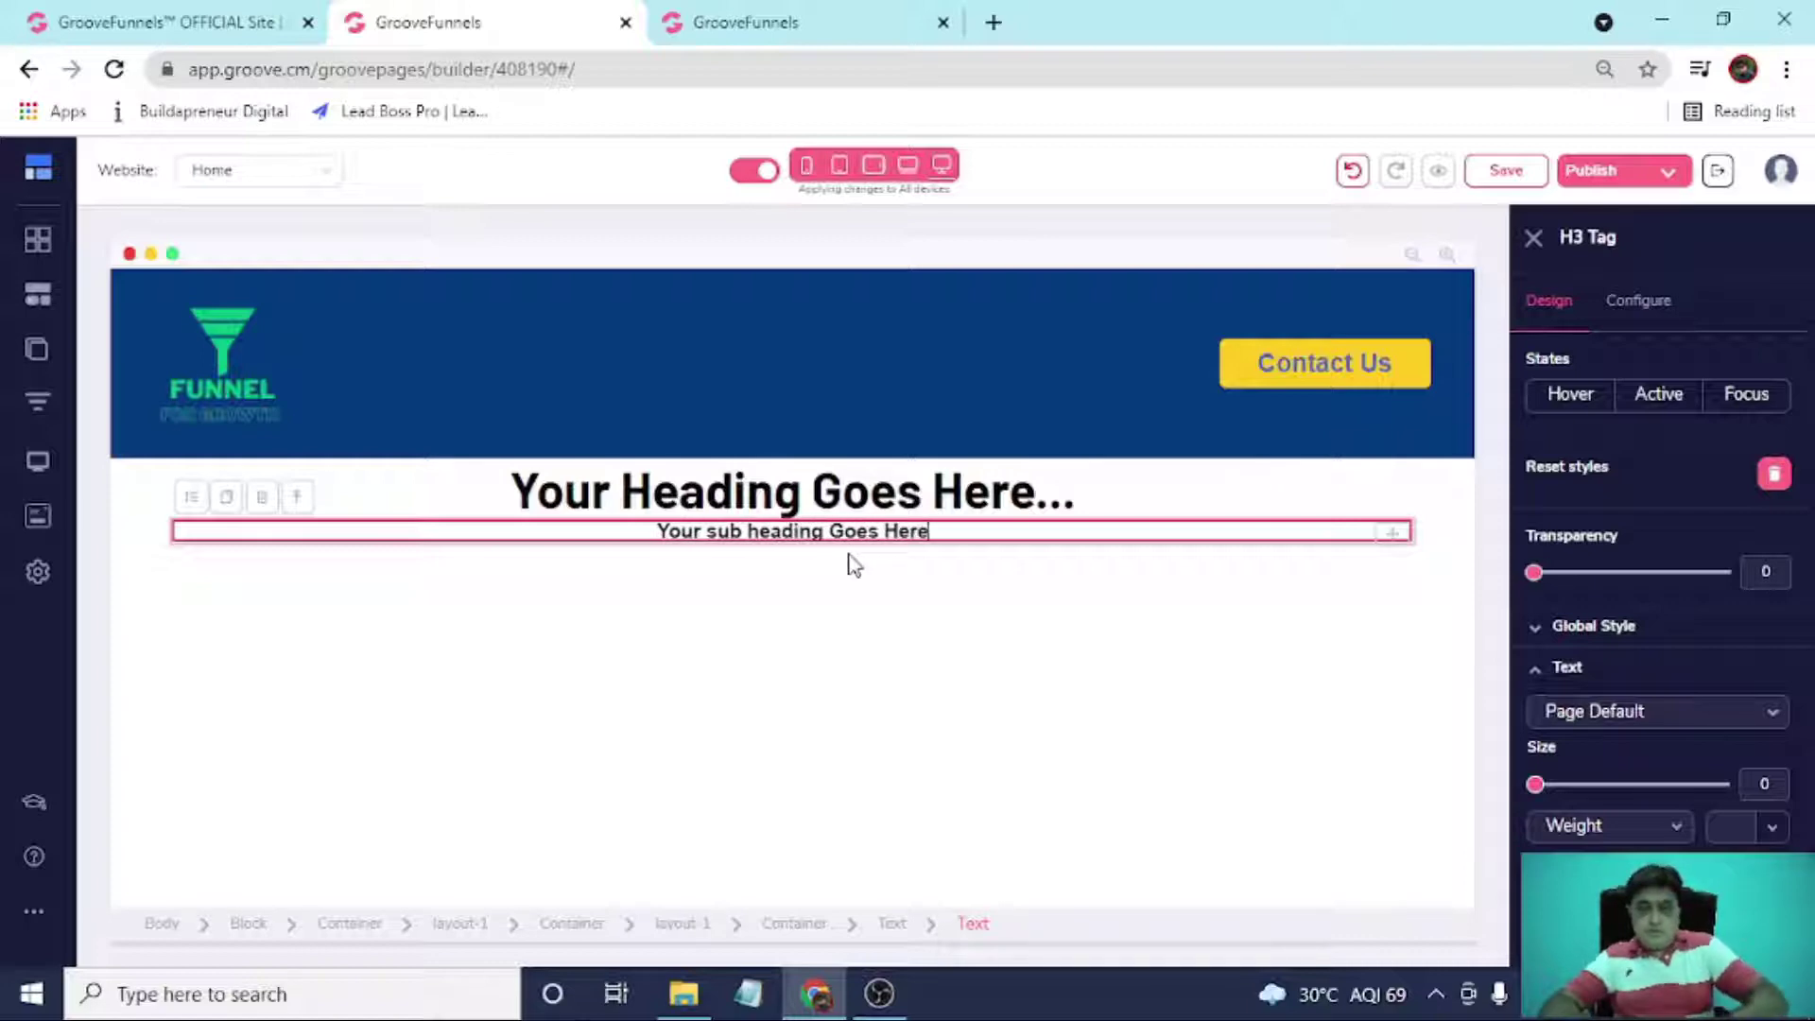
text(...)
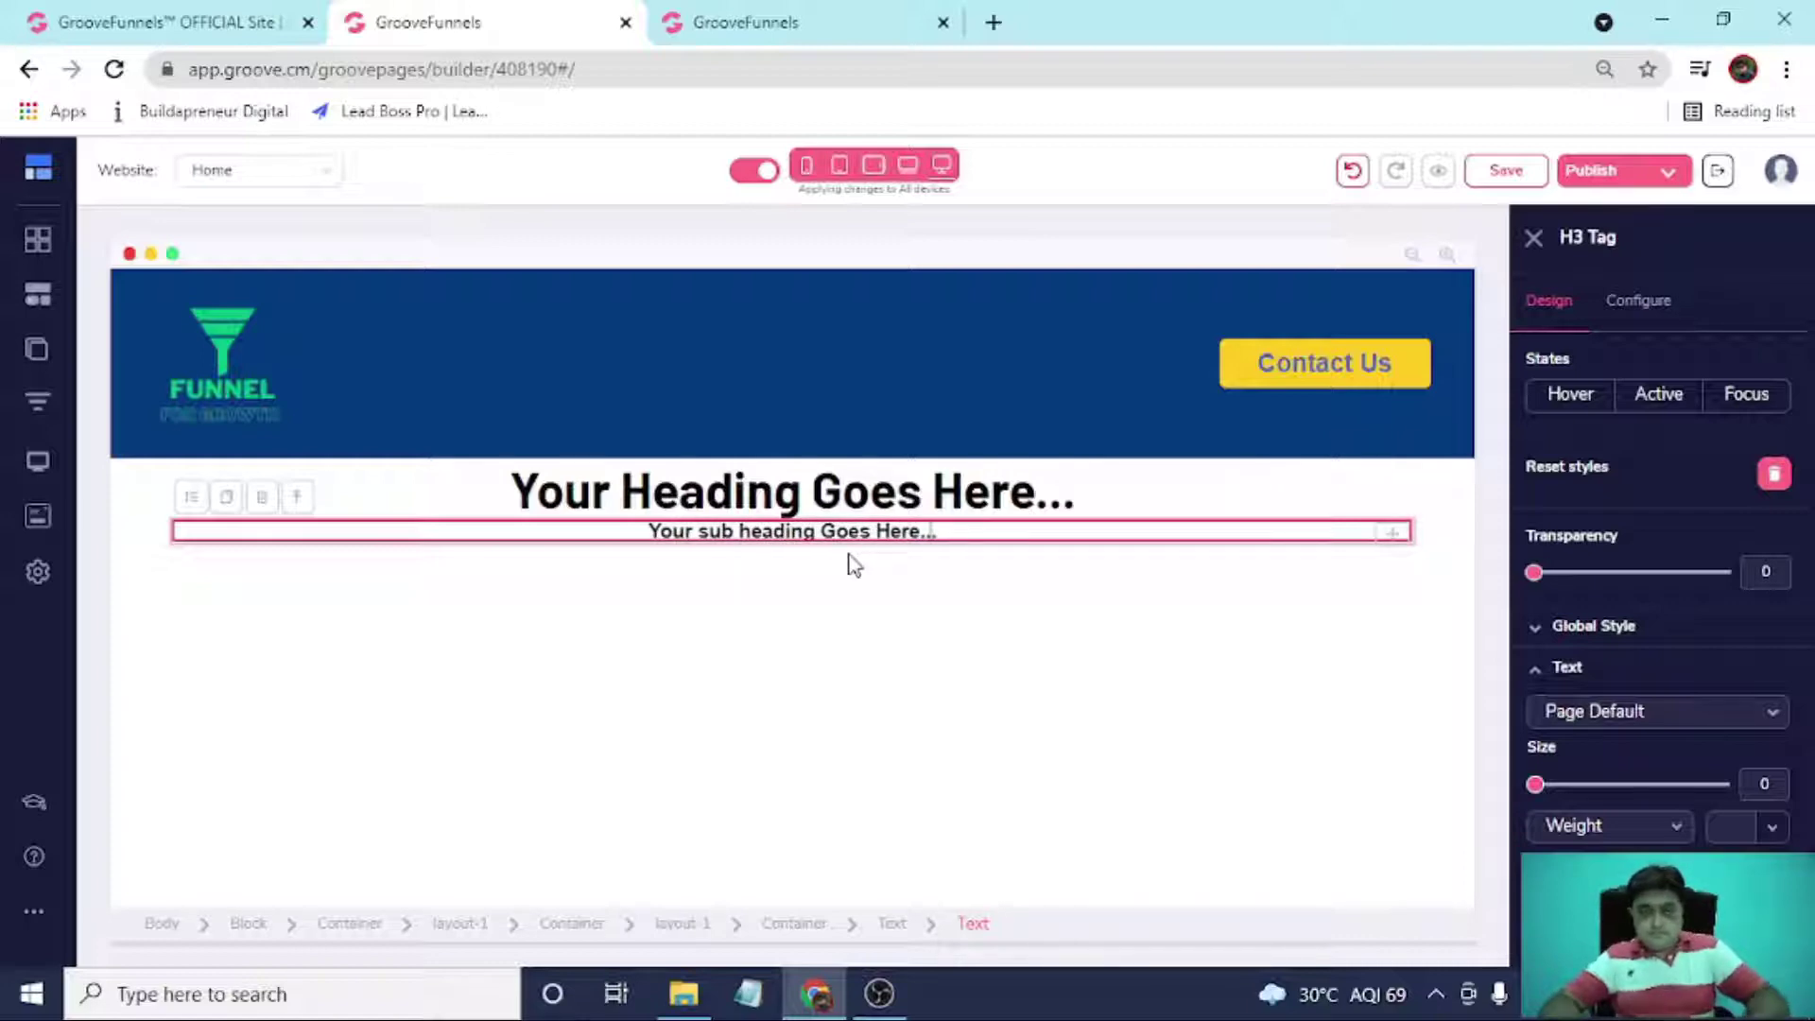
key(BackSpace)
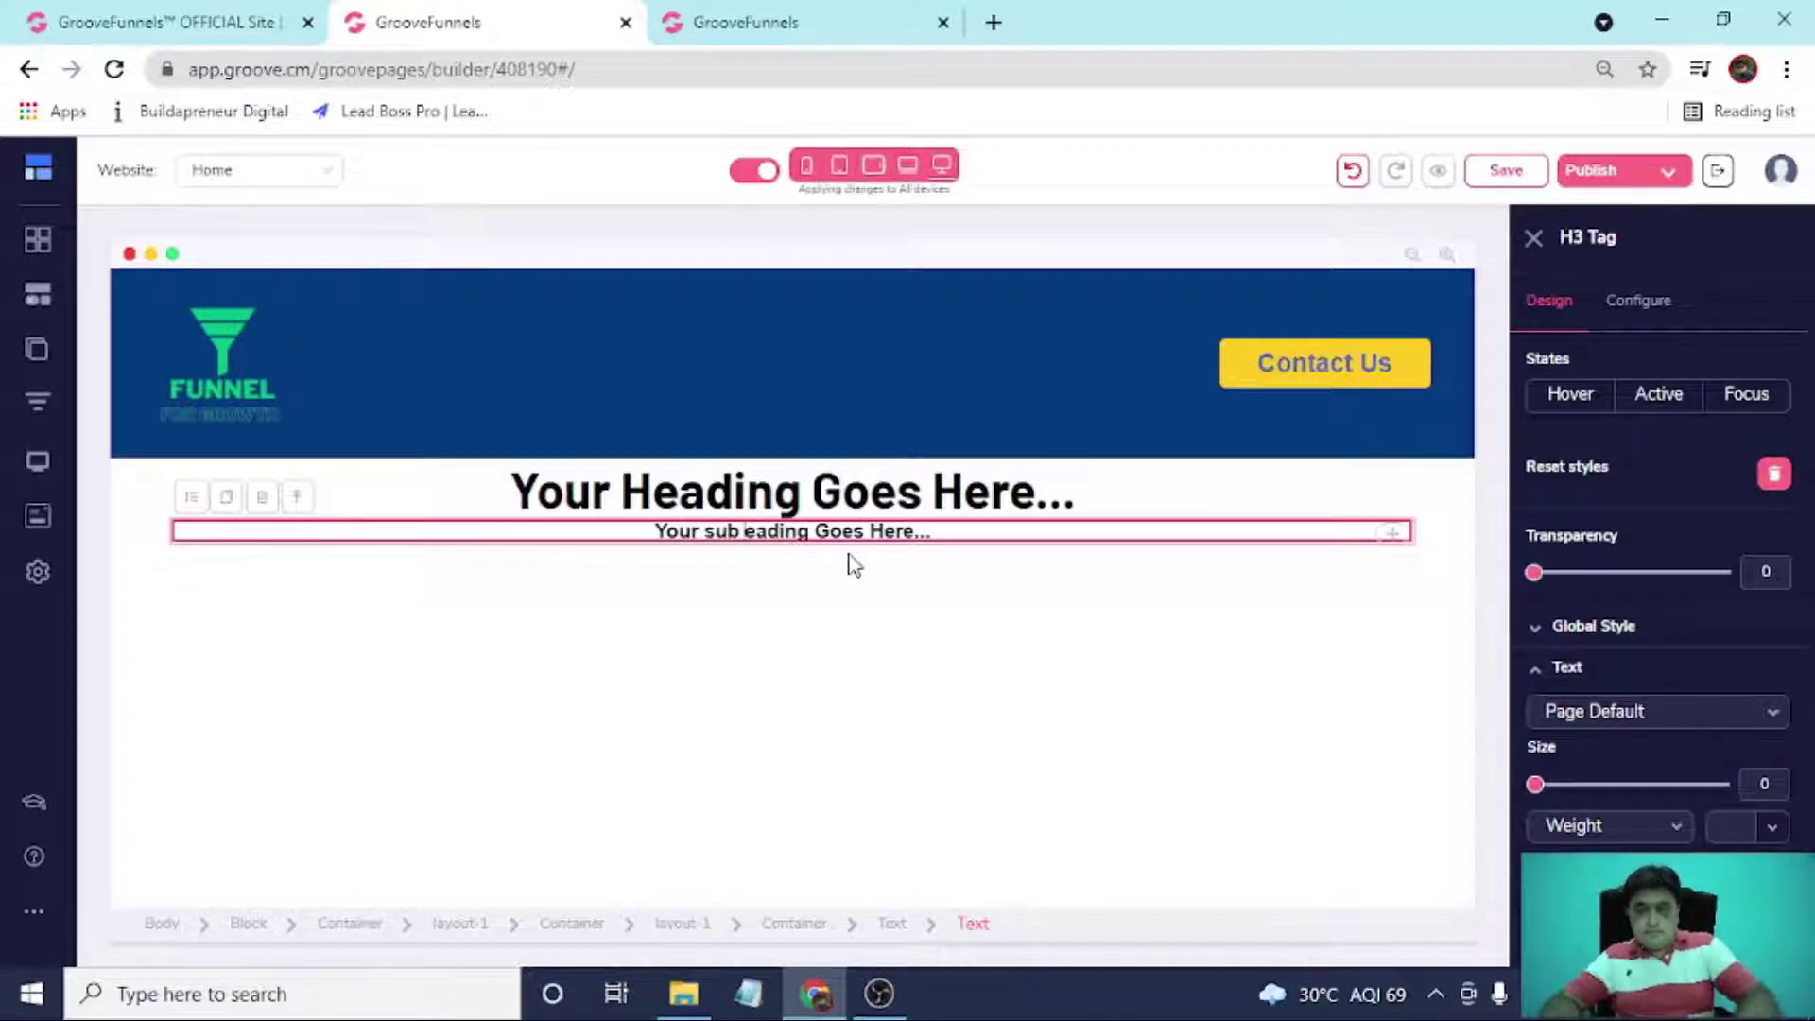
text(h)
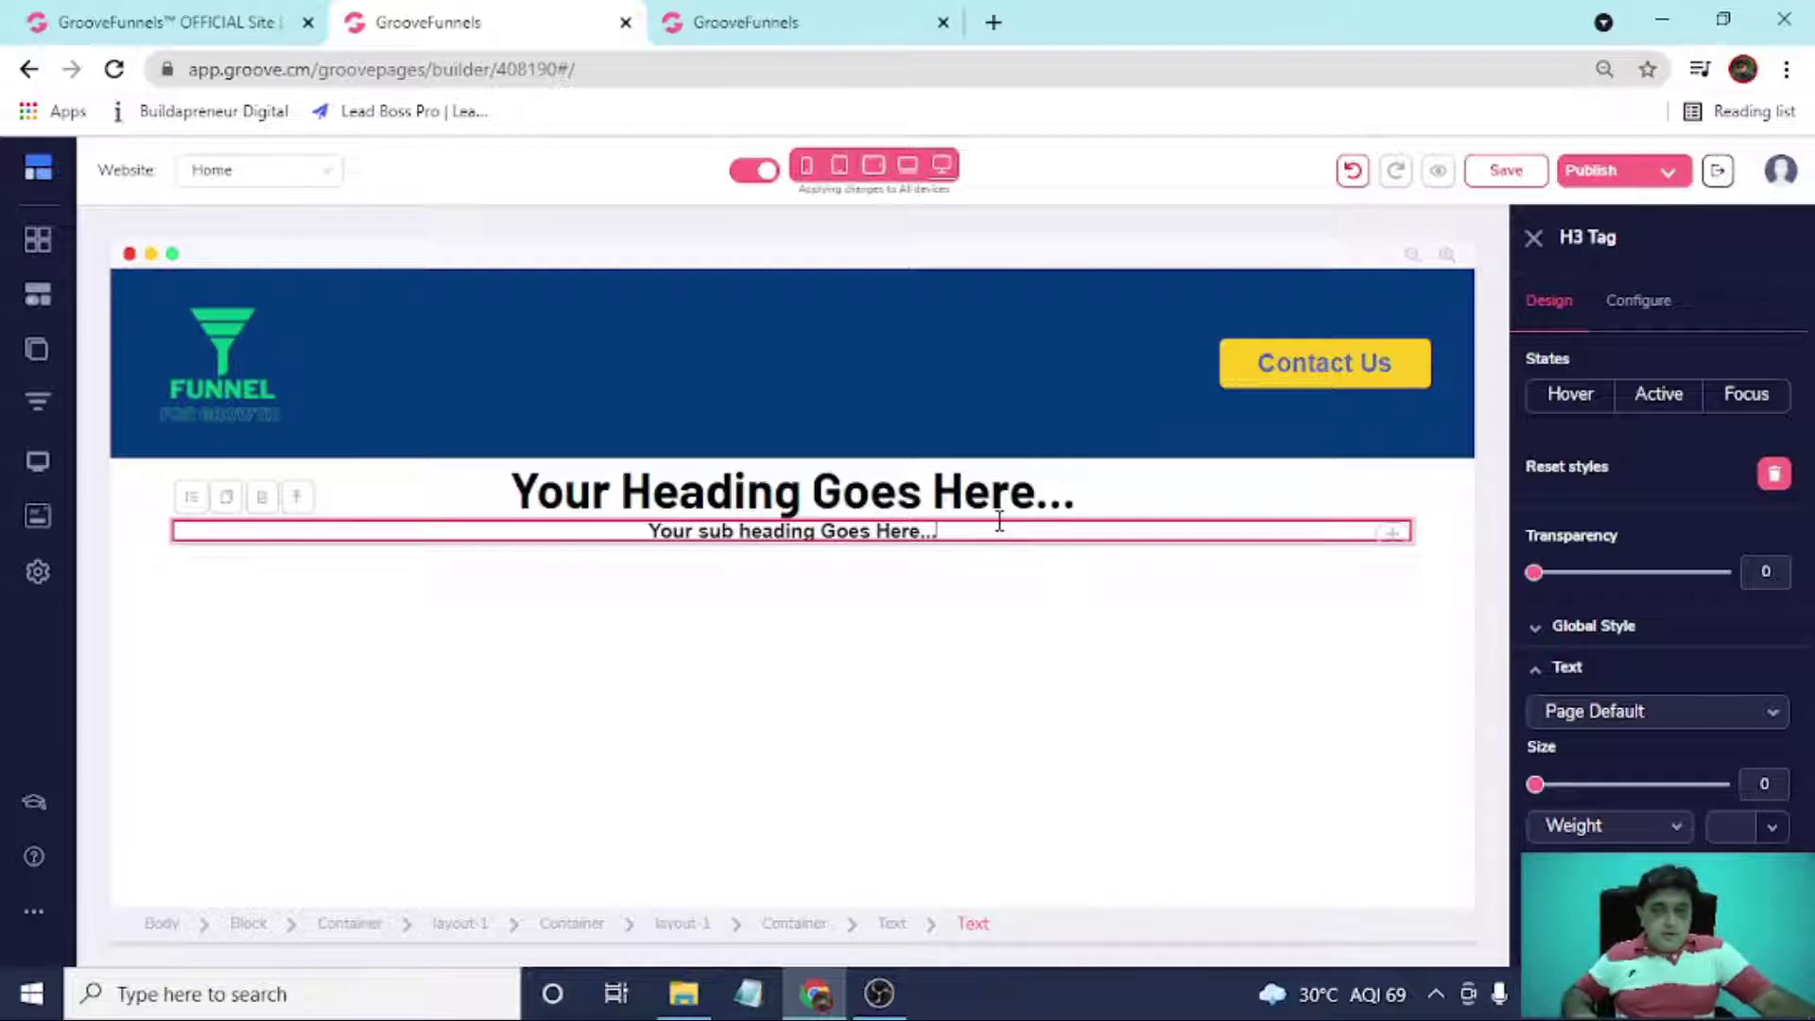
drag(1541, 791, 1585, 799)
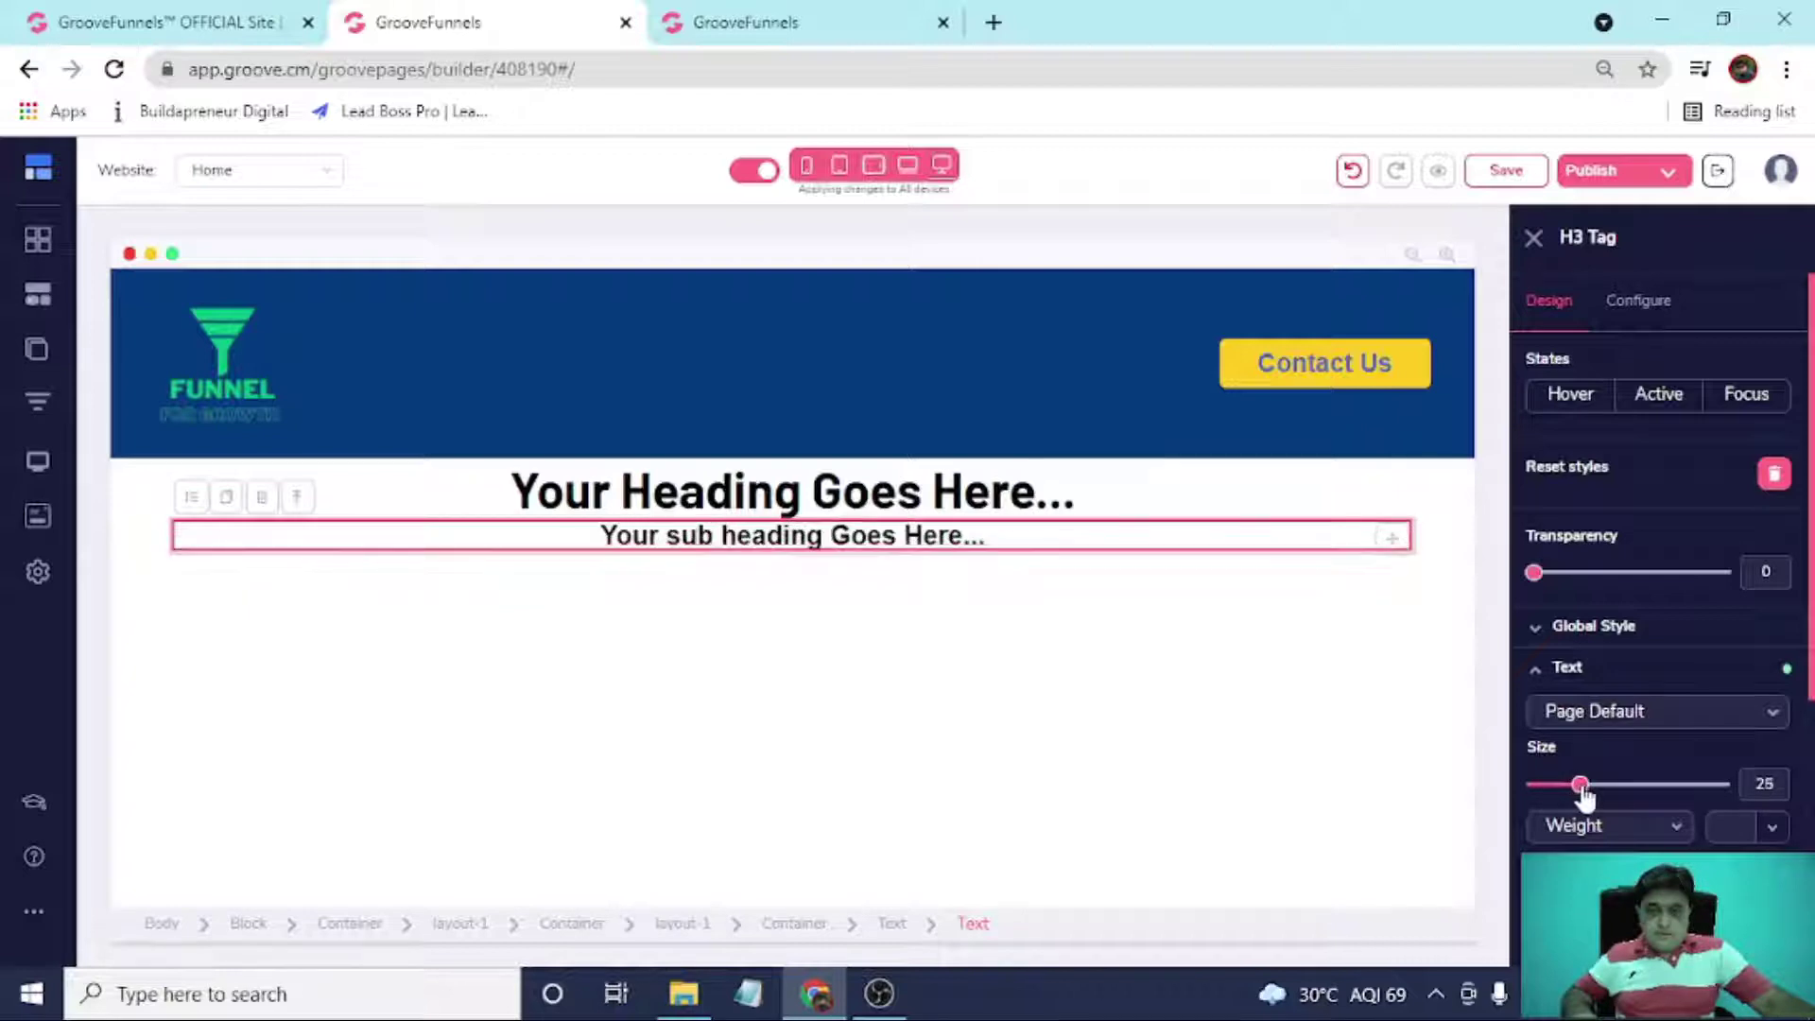
Insert a one-column layout directly below the sub heading.
click(143, 496)
click(554, 536)
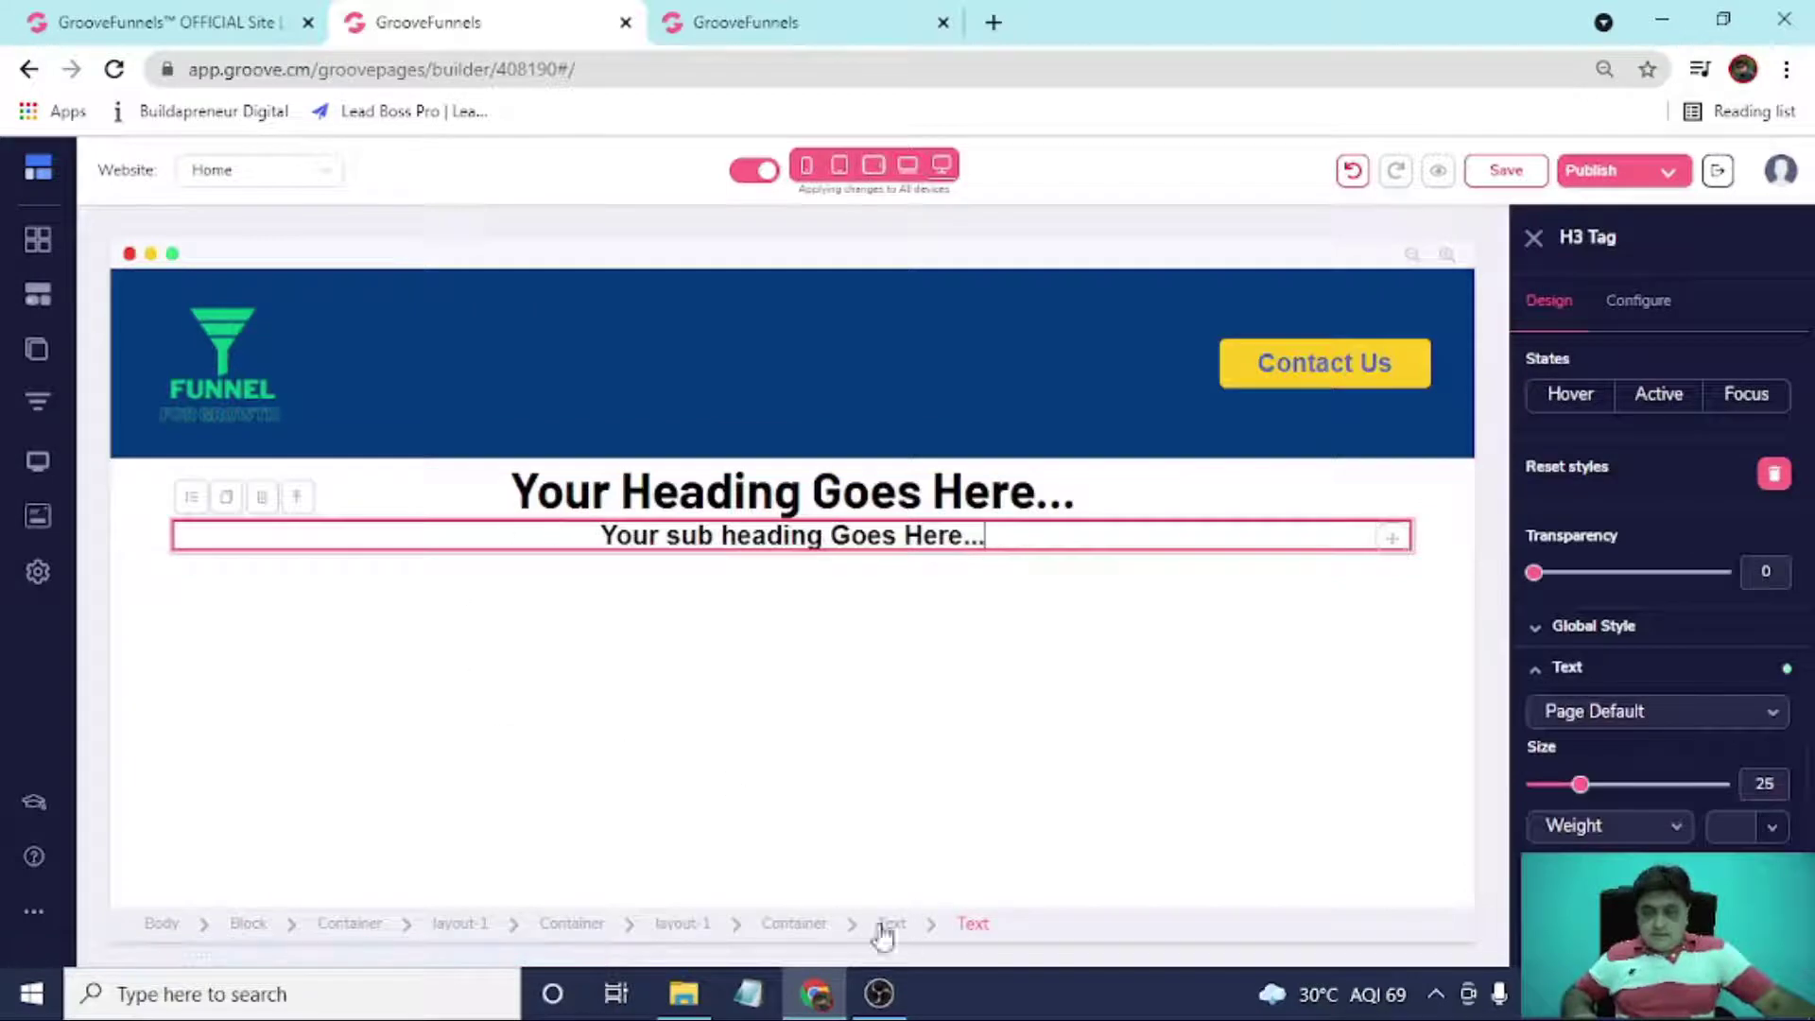
click(809, 926)
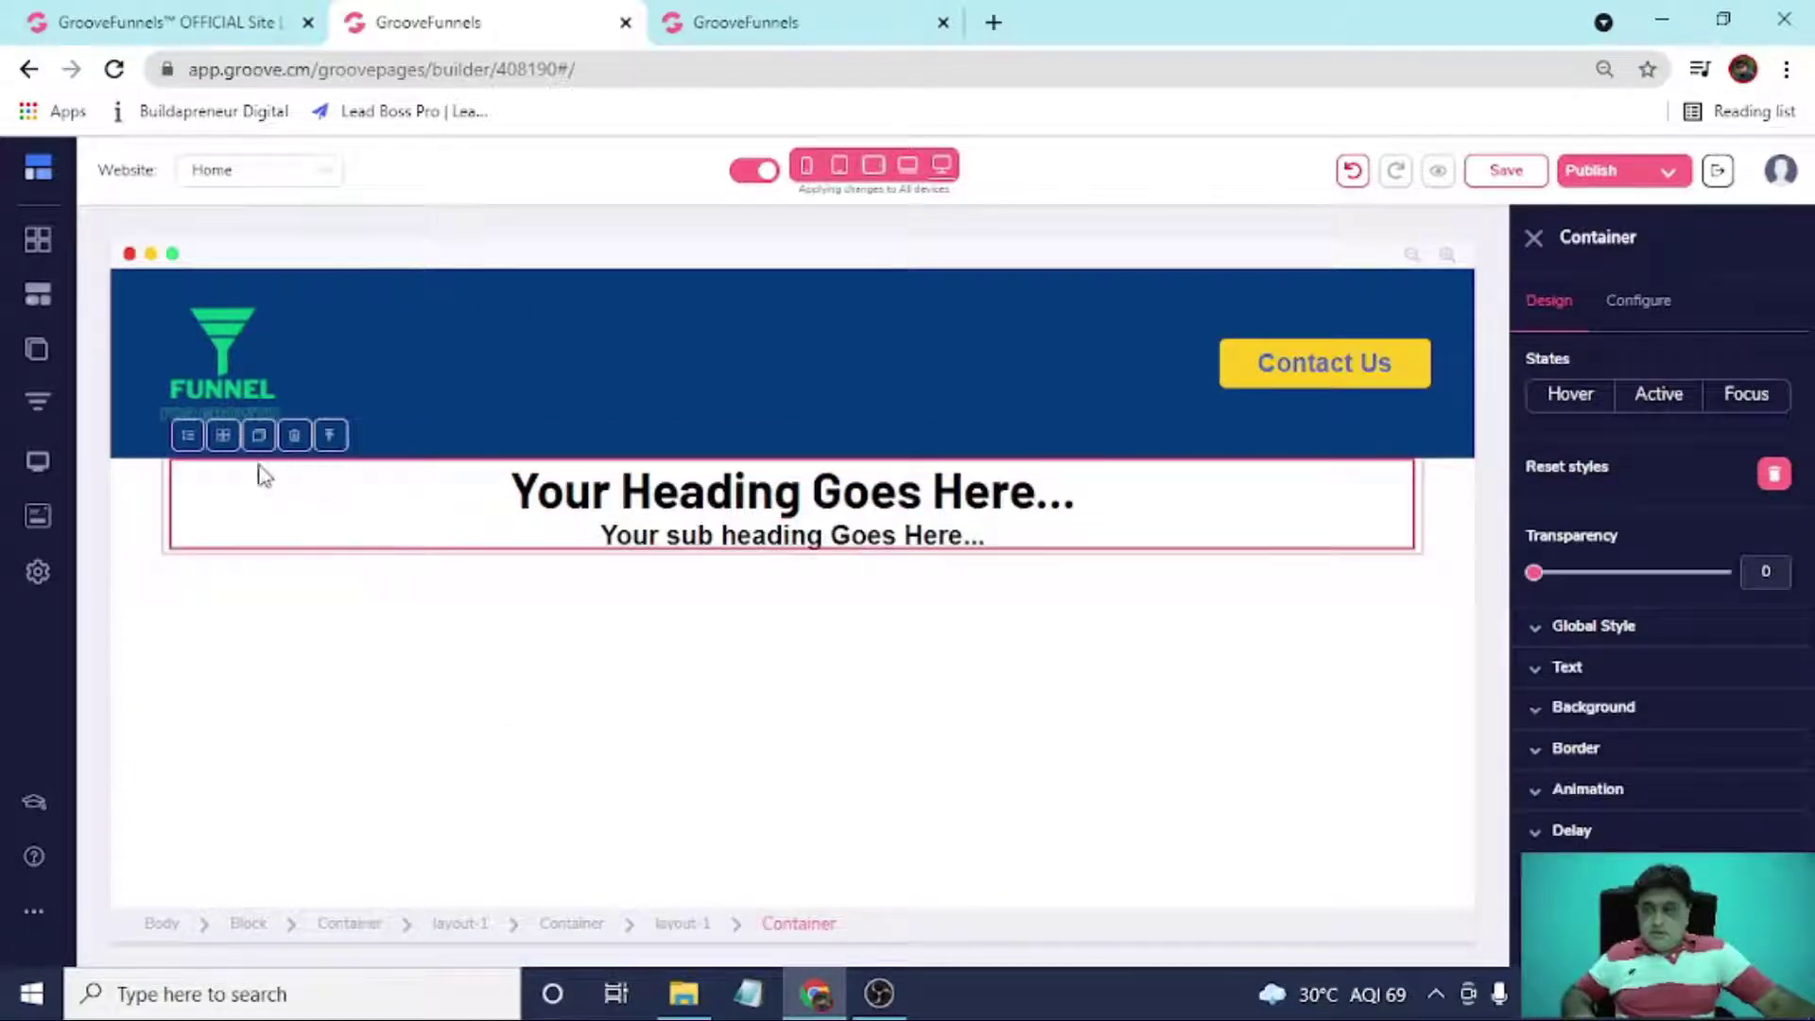
key(ctrl+z)
click(314, 507)
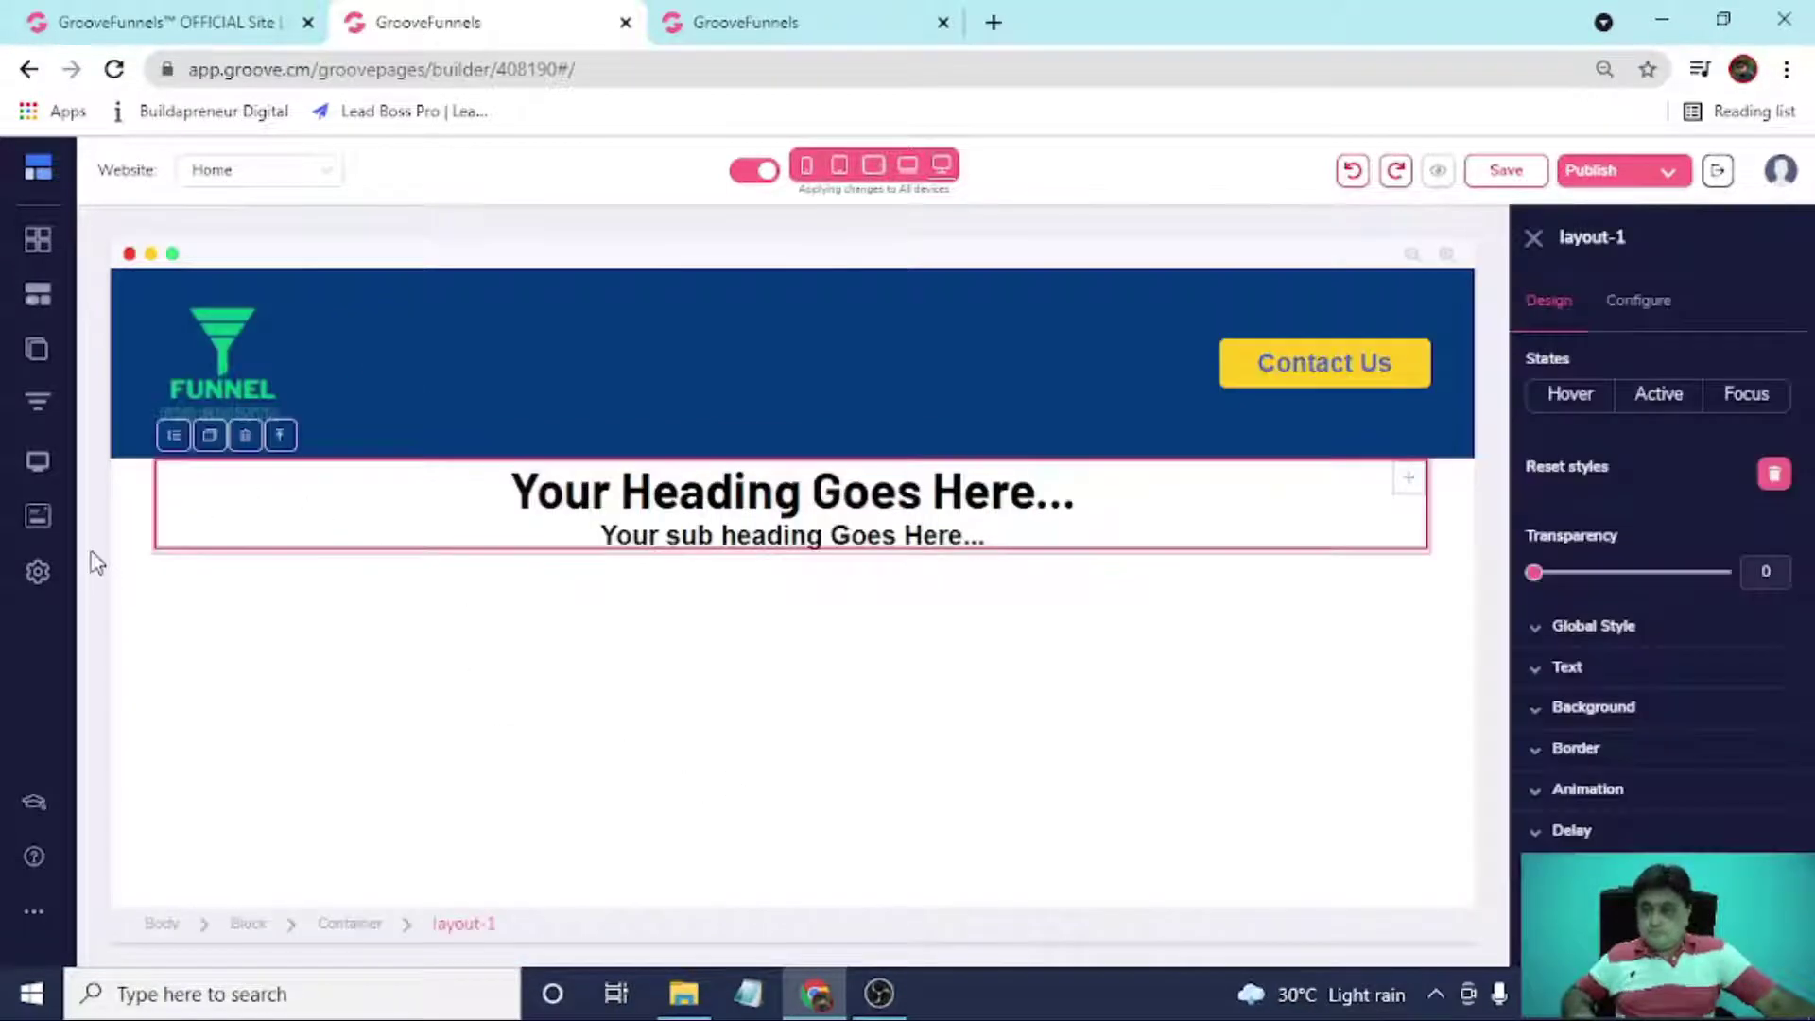
click(118, 498)
click(38, 294)
drag(116, 324, 1038, 673)
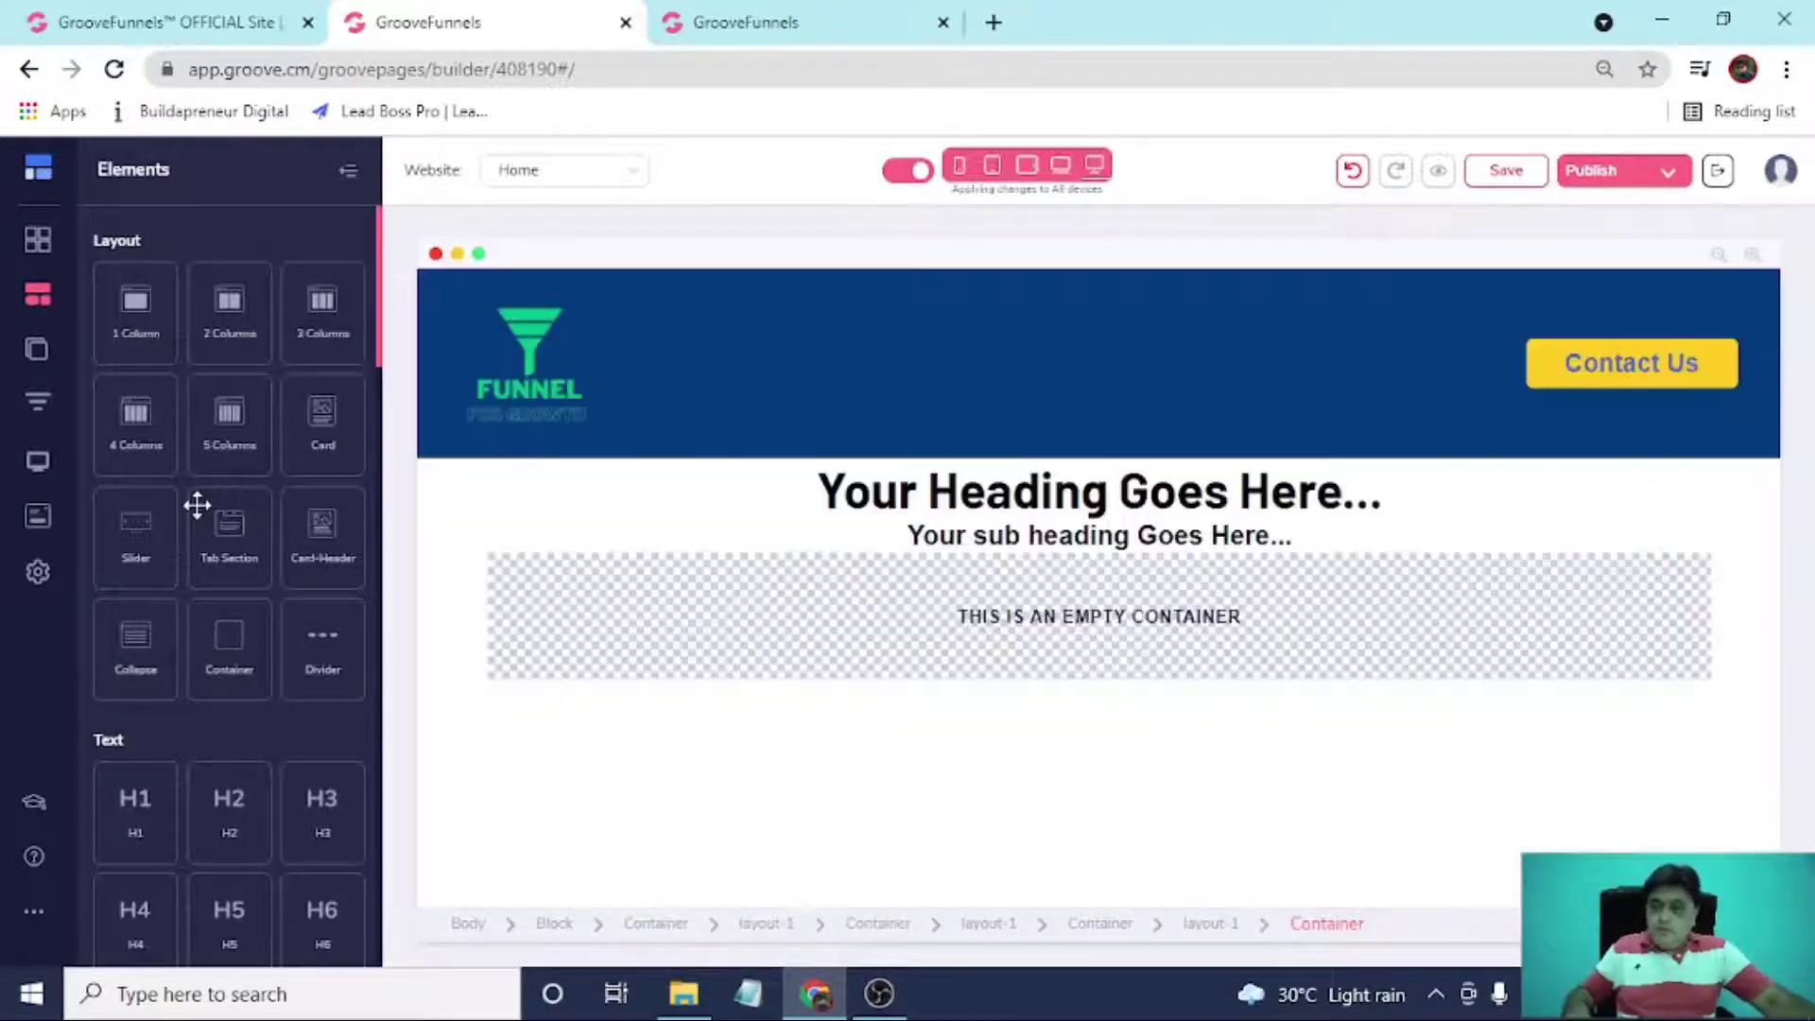
Place a solid button in the empty container below the sub heading.
scroll(196, 504, down, 3)
scroll(196, 505, down, 7)
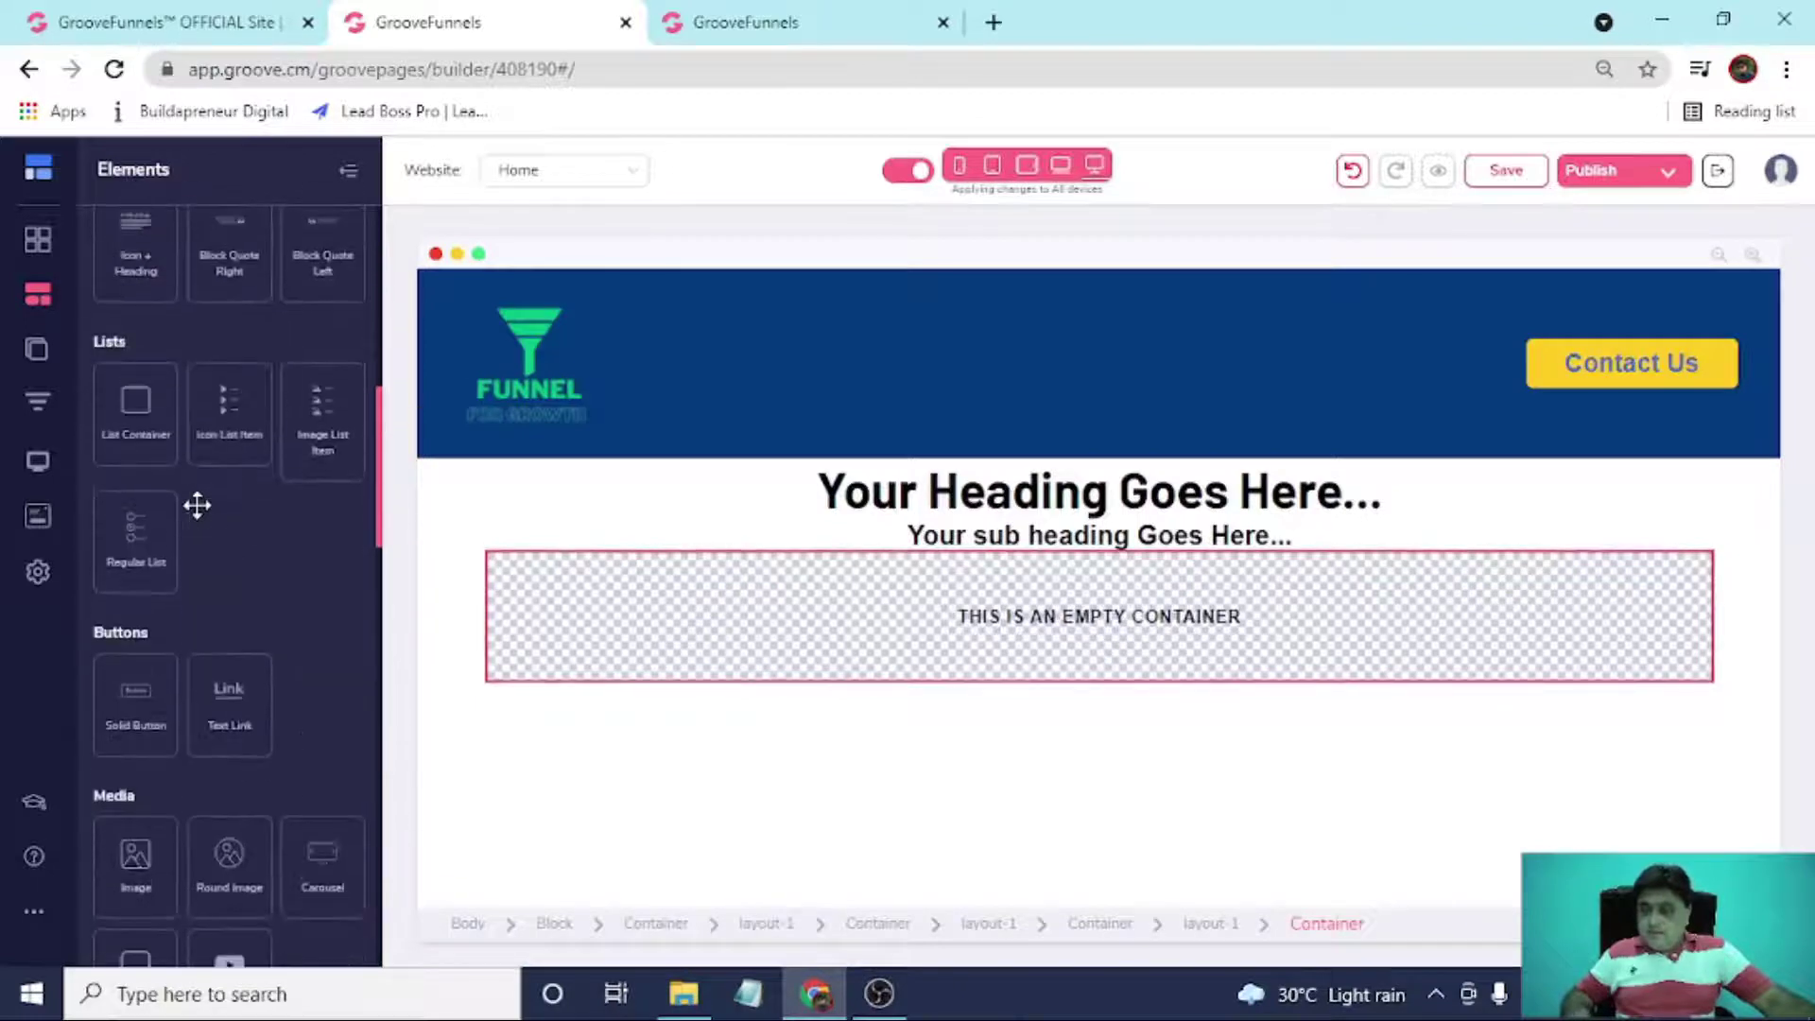
drag(116, 718, 928, 626)
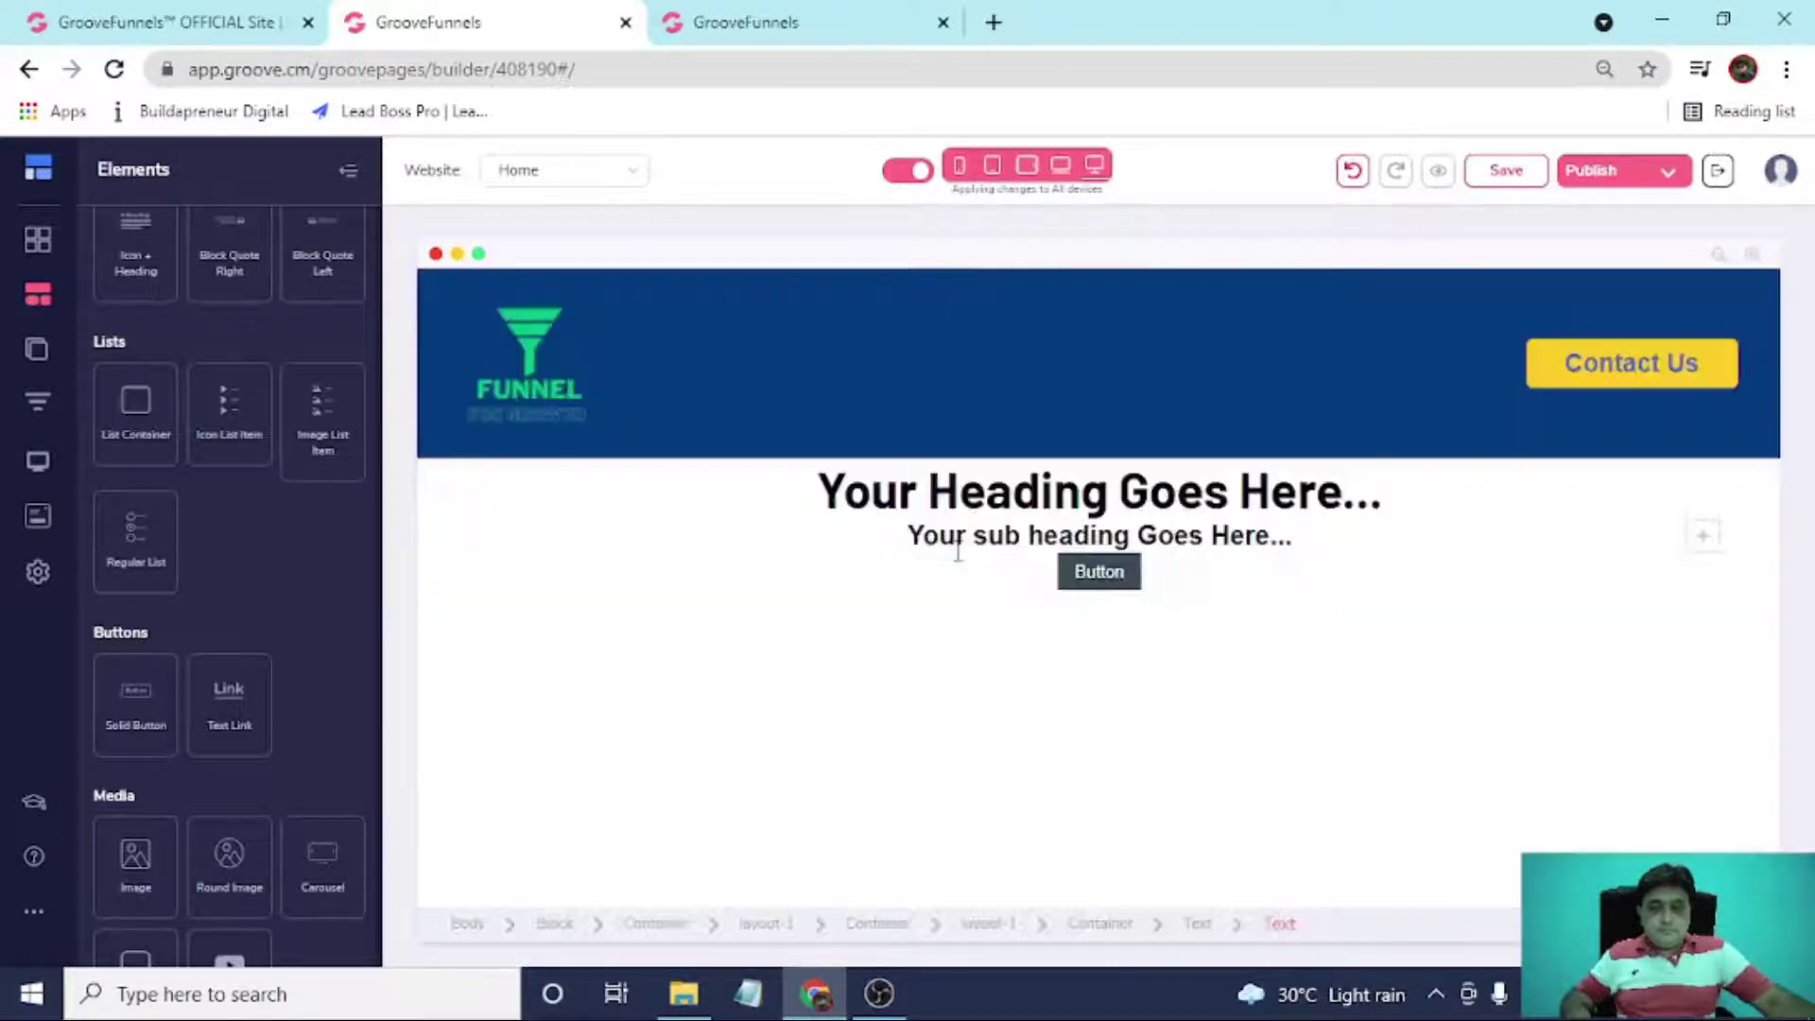
Set the top margin of the container below the sub heading to 38.
click(948, 596)
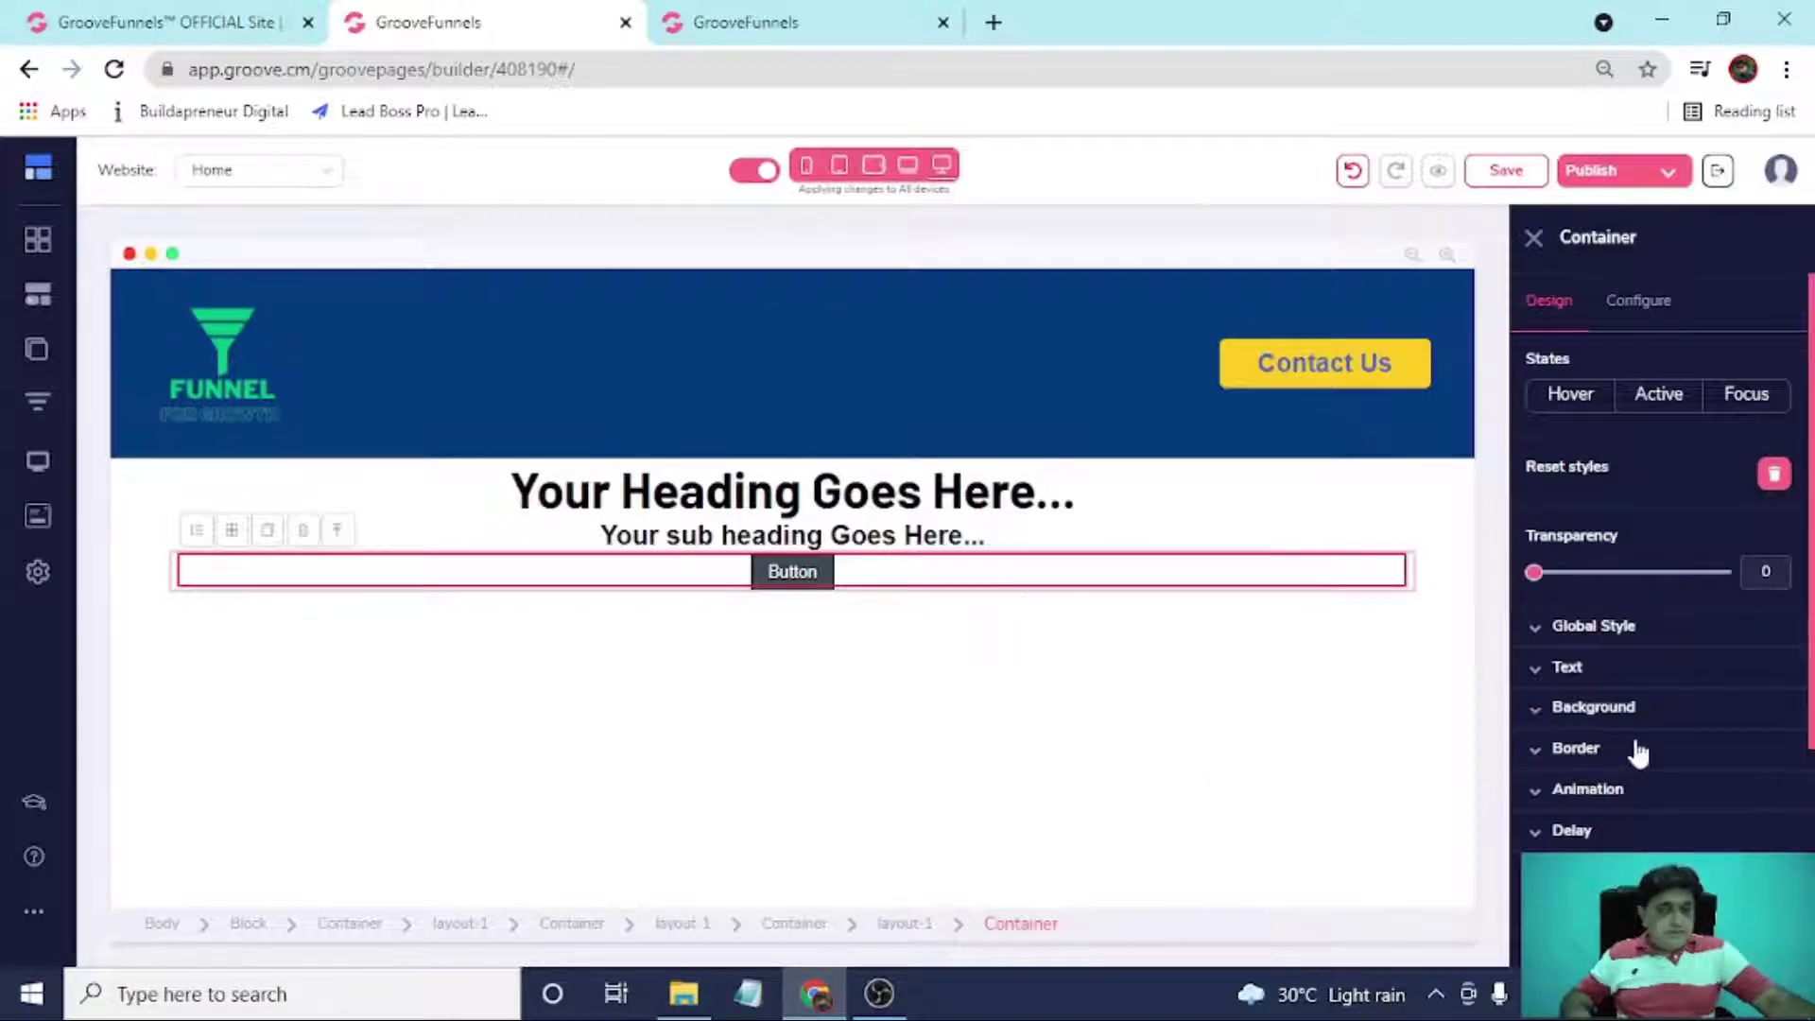
scroll(1664, 738, down, 3)
click(1660, 640)
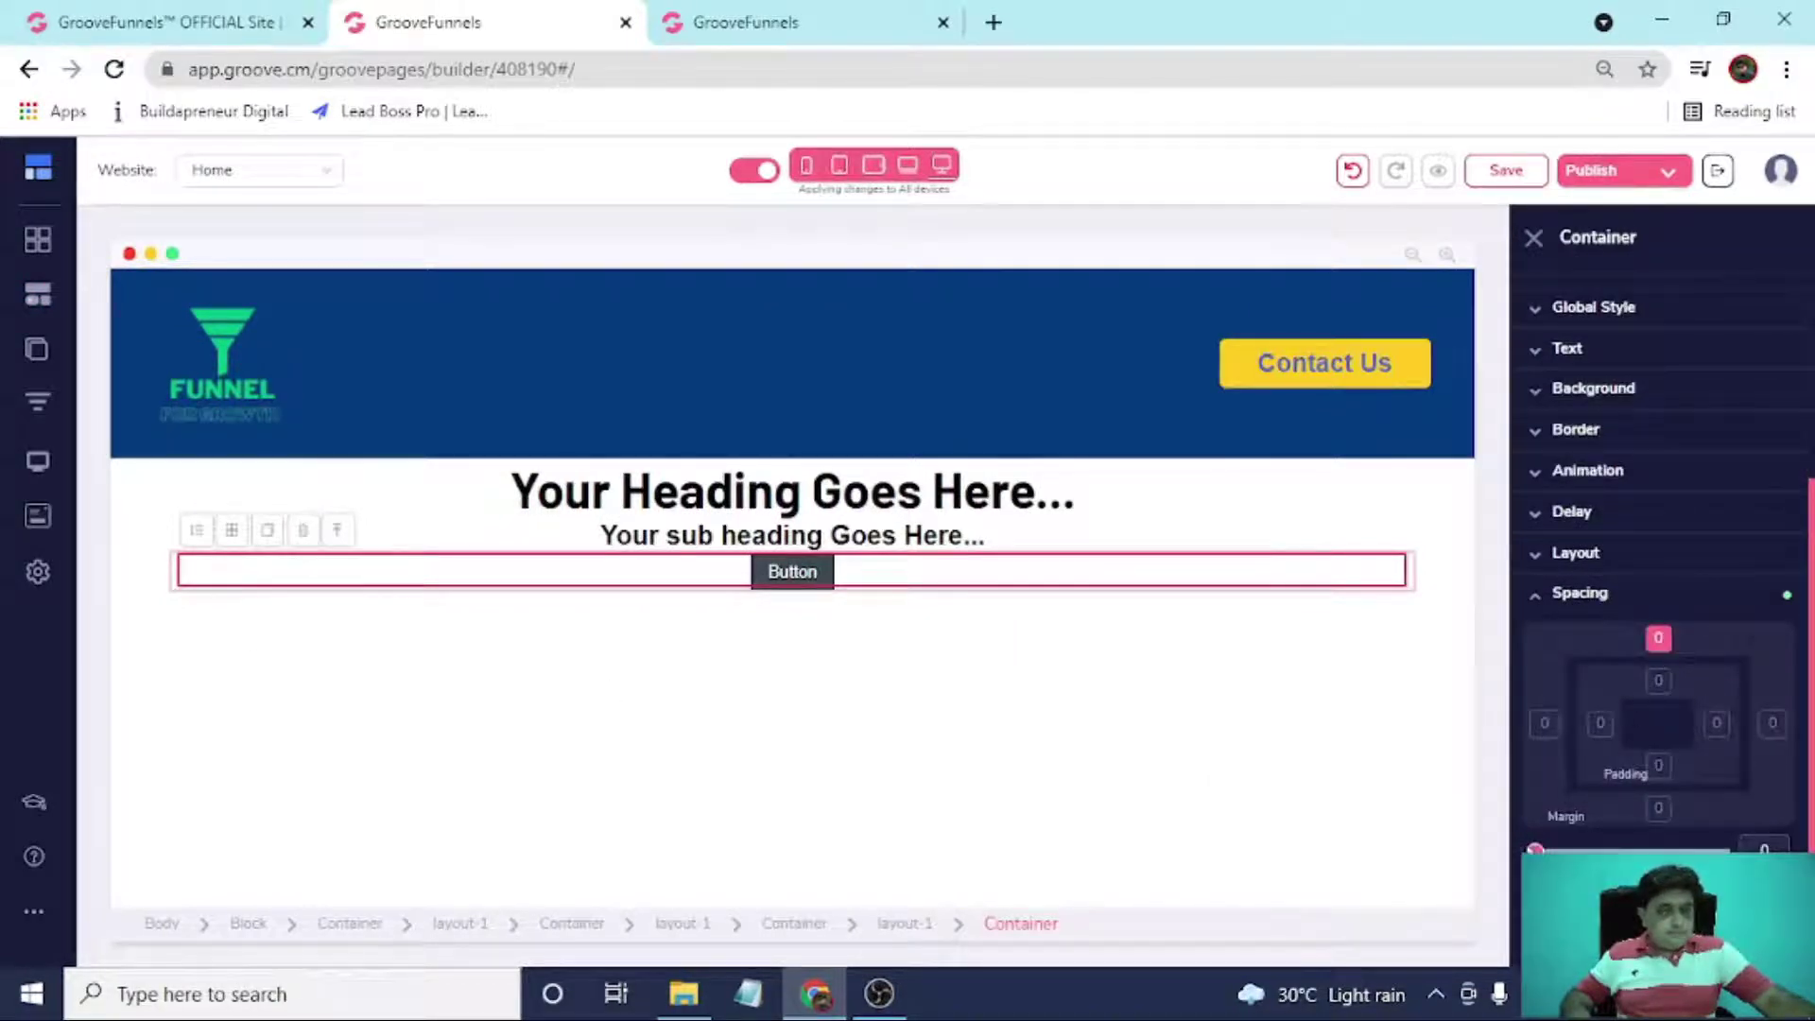
drag(1535, 849, 1606, 848)
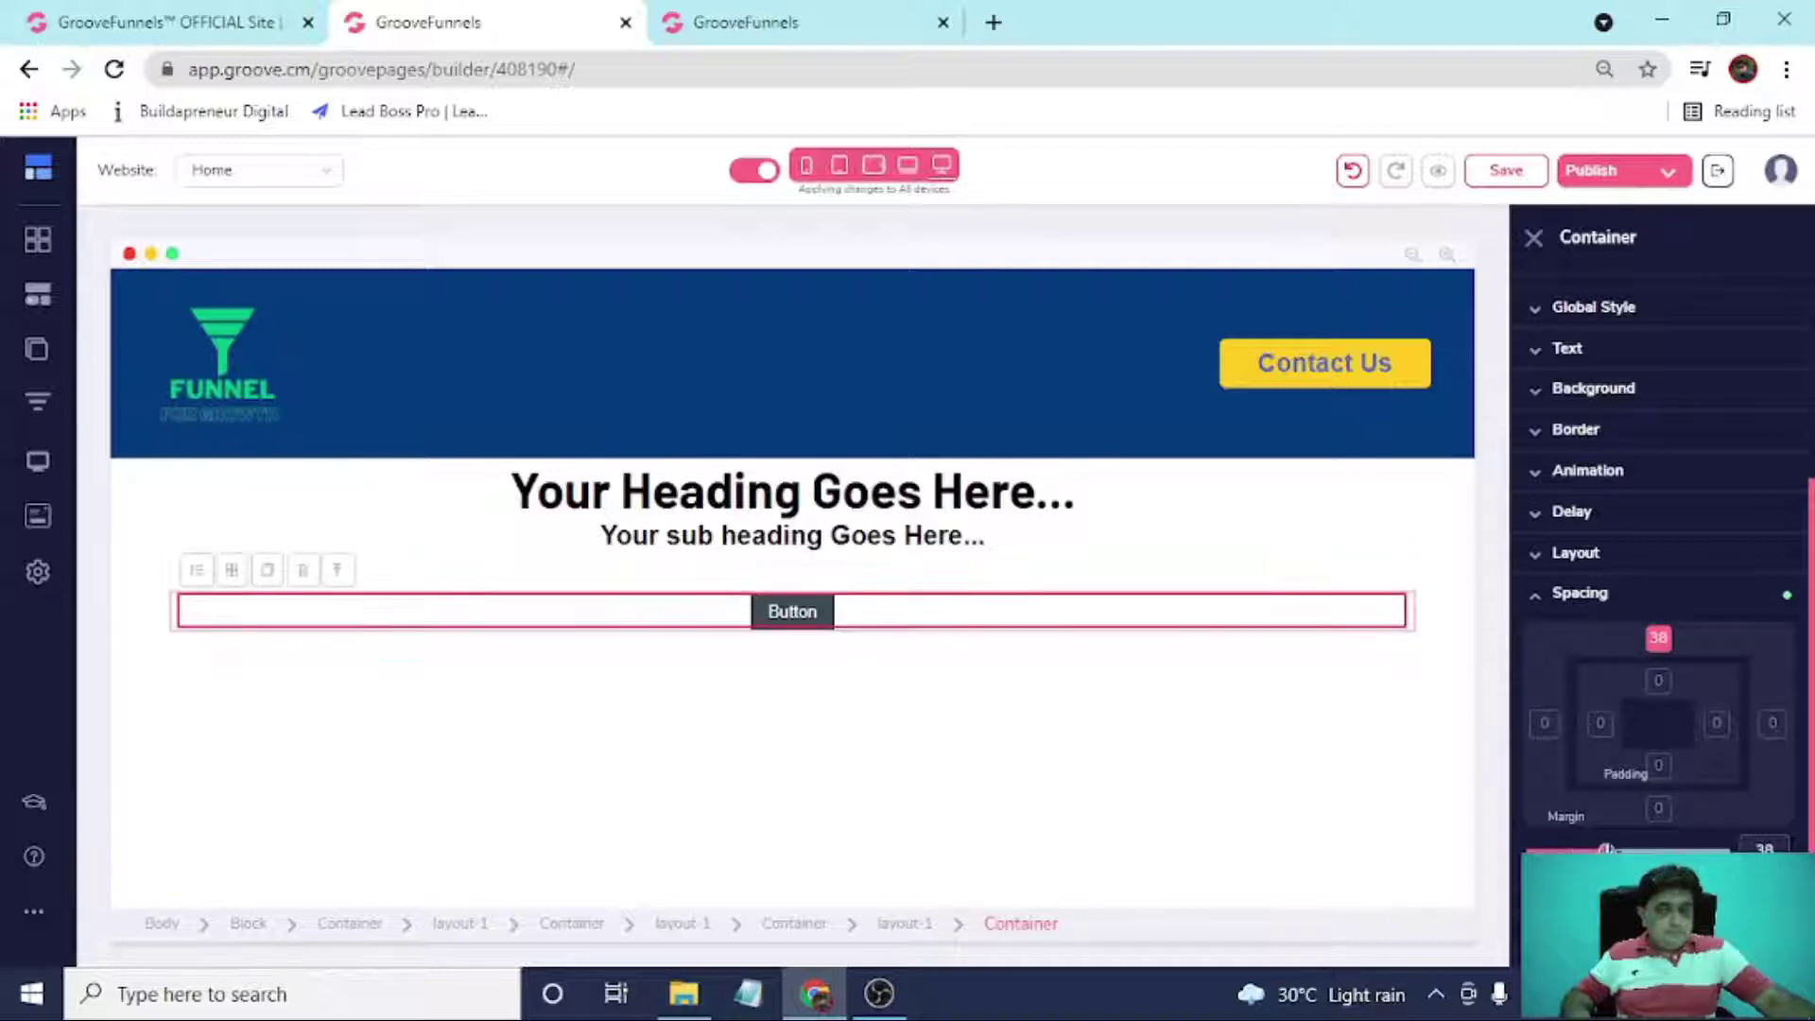
Set the background colour of the button below the sub heading to yellow #FFCC24, trying darker shades first.
click(814, 612)
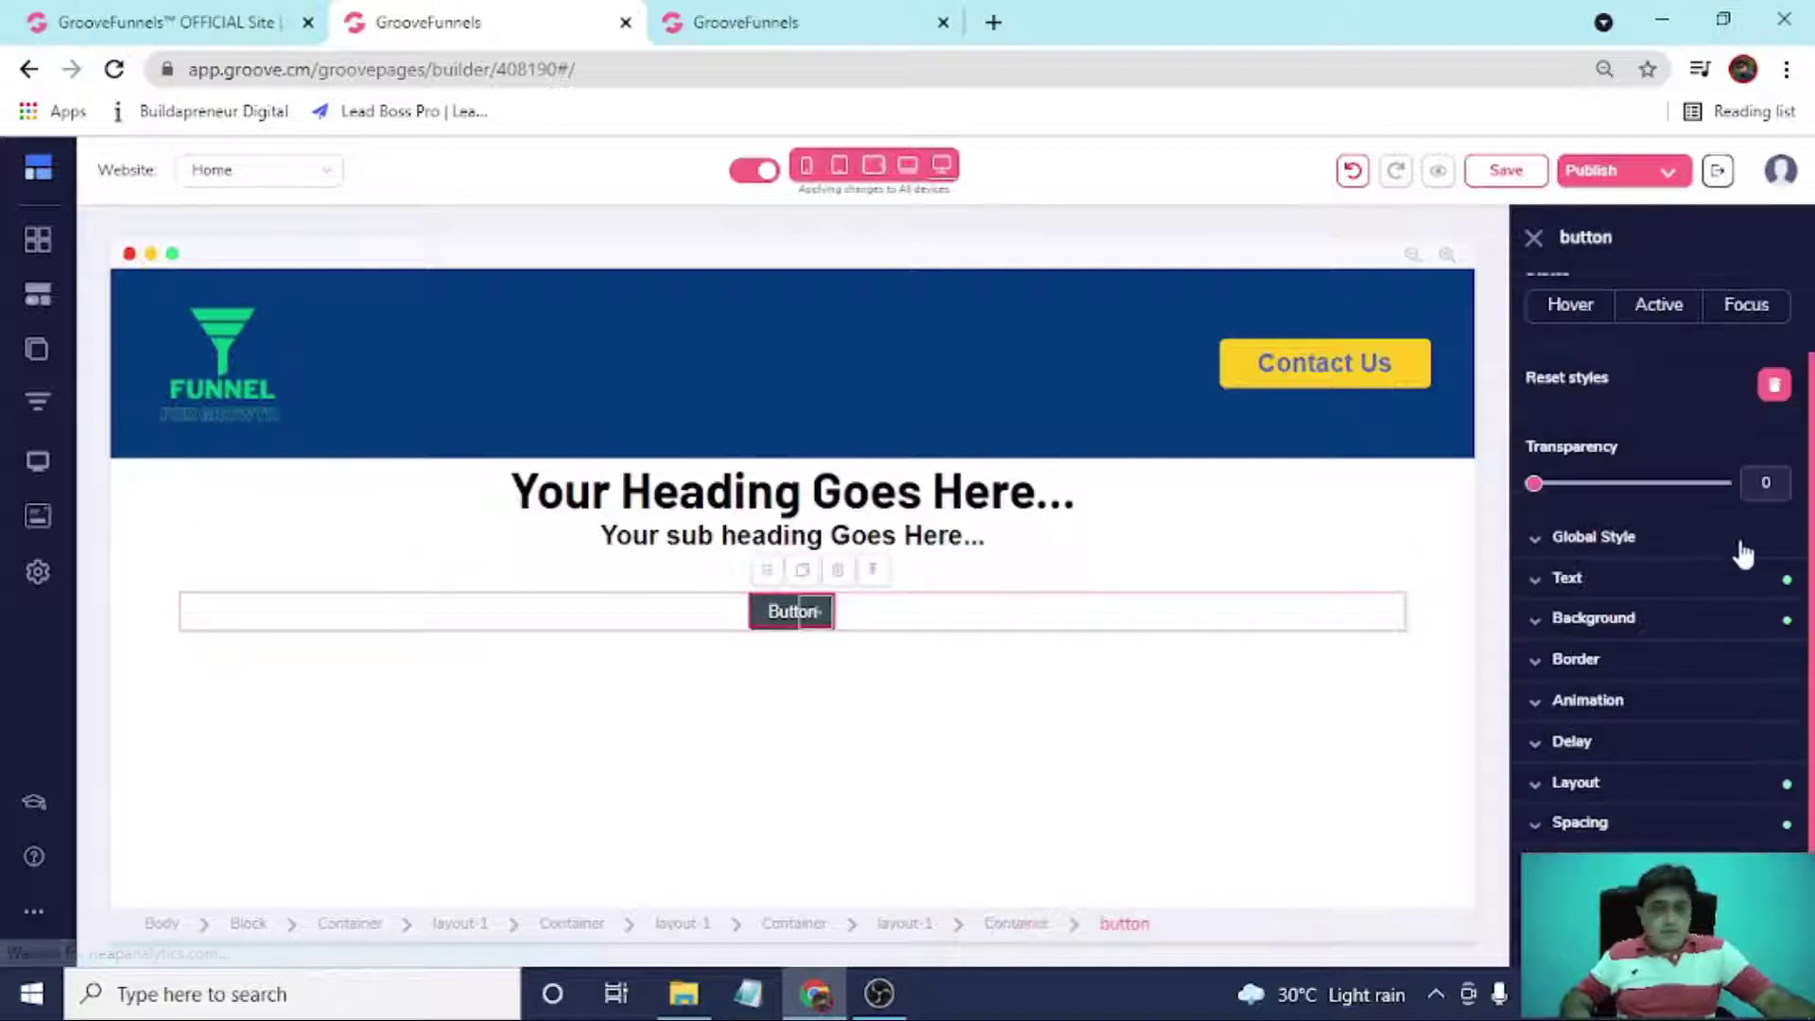
click(1706, 619)
scroll(1708, 529, down, 2)
scroll(1704, 496, down, 1)
click(1705, 405)
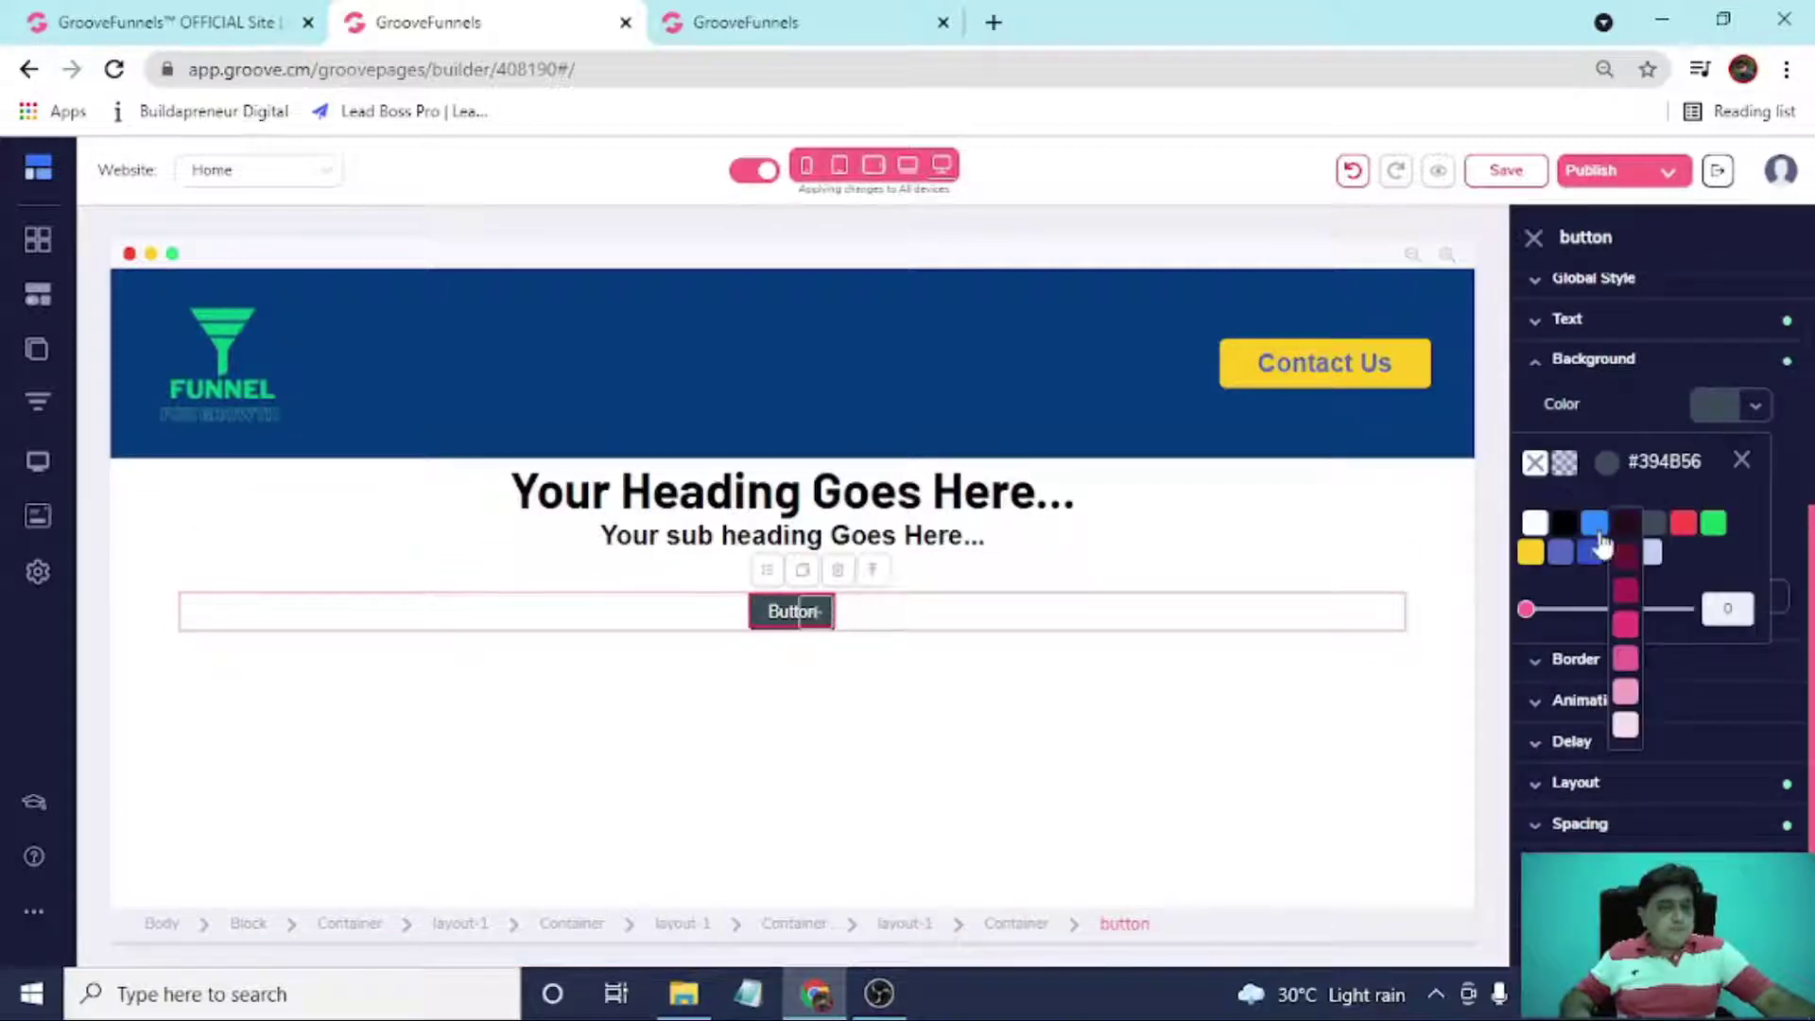
click(1533, 559)
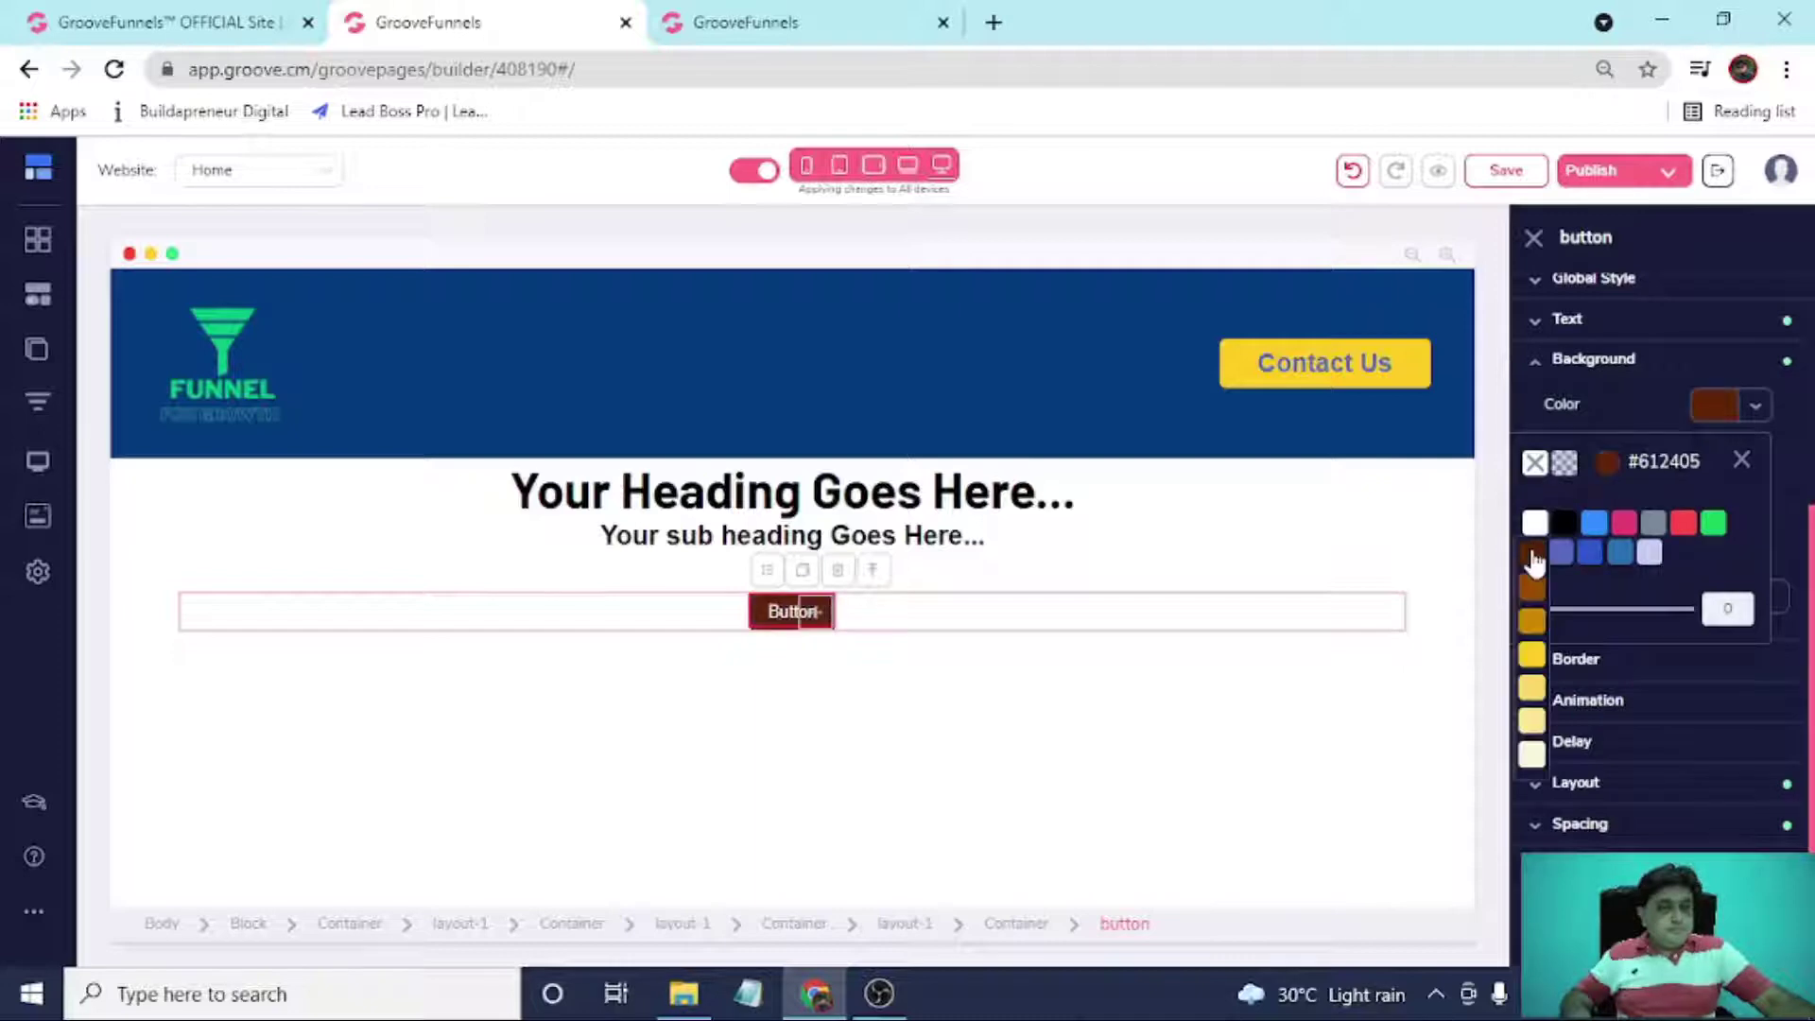
click(1533, 620)
mouse_move(1531, 556)
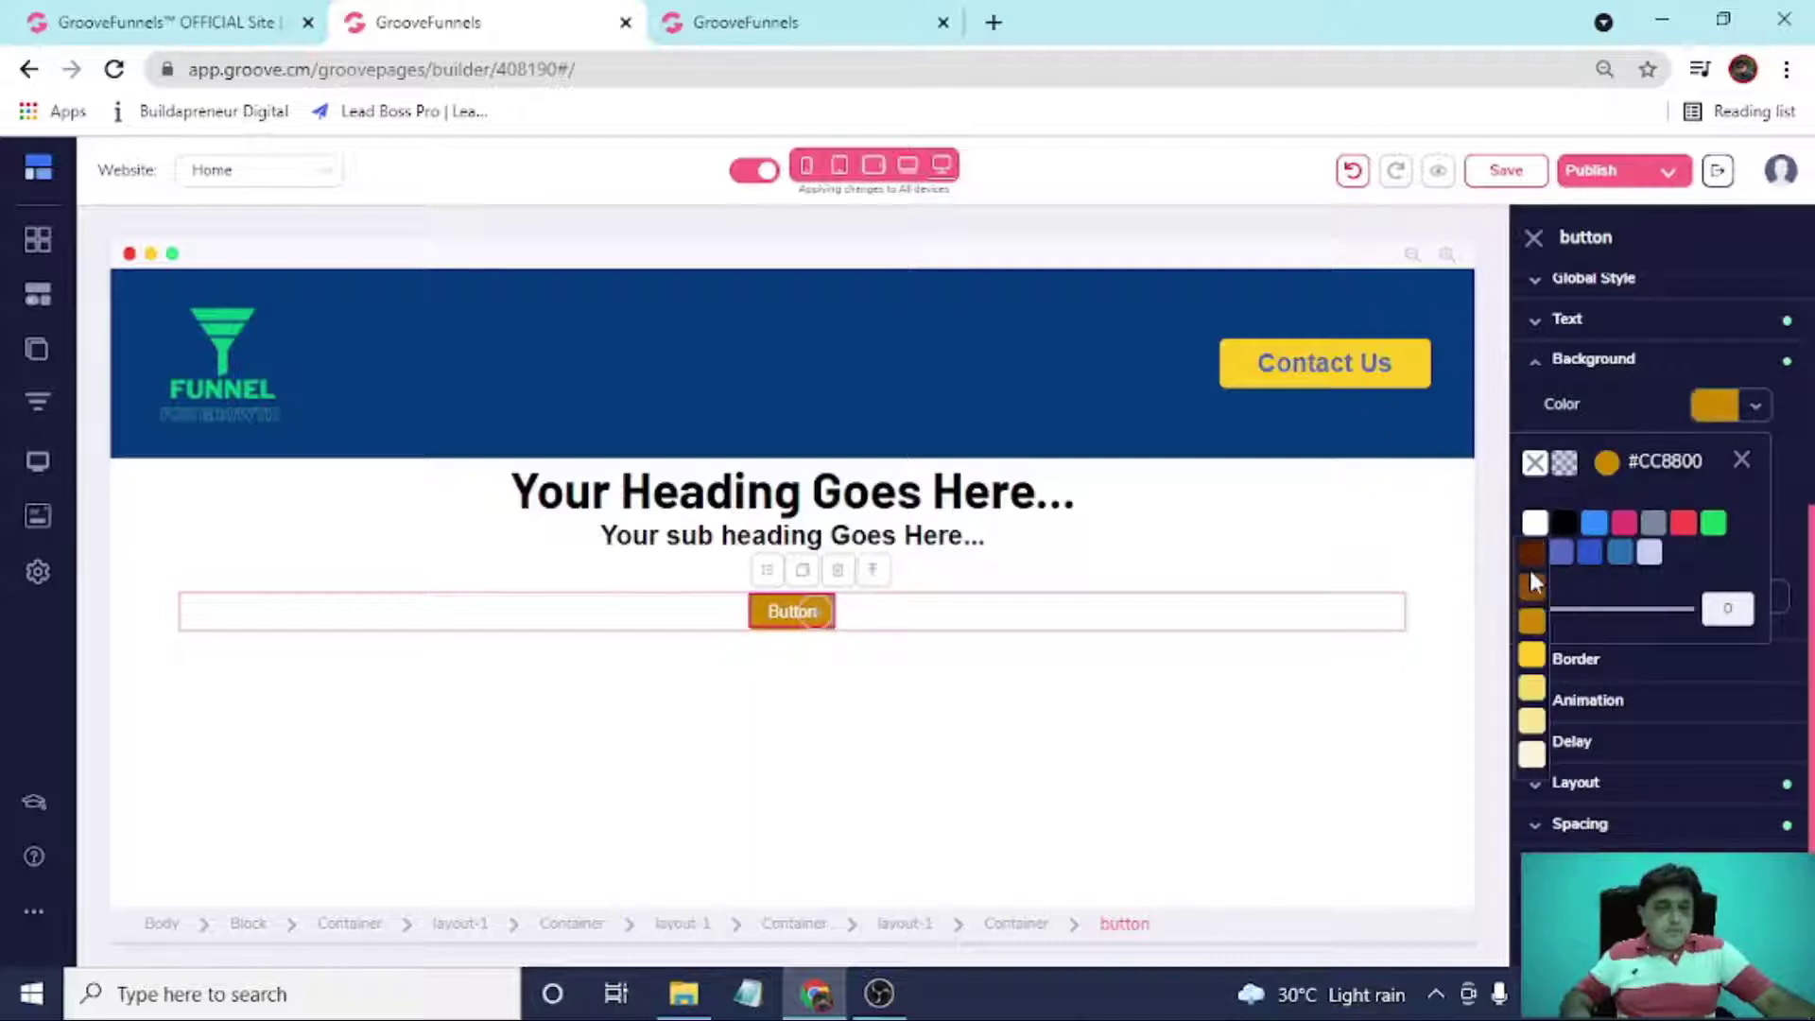
click(1532, 662)
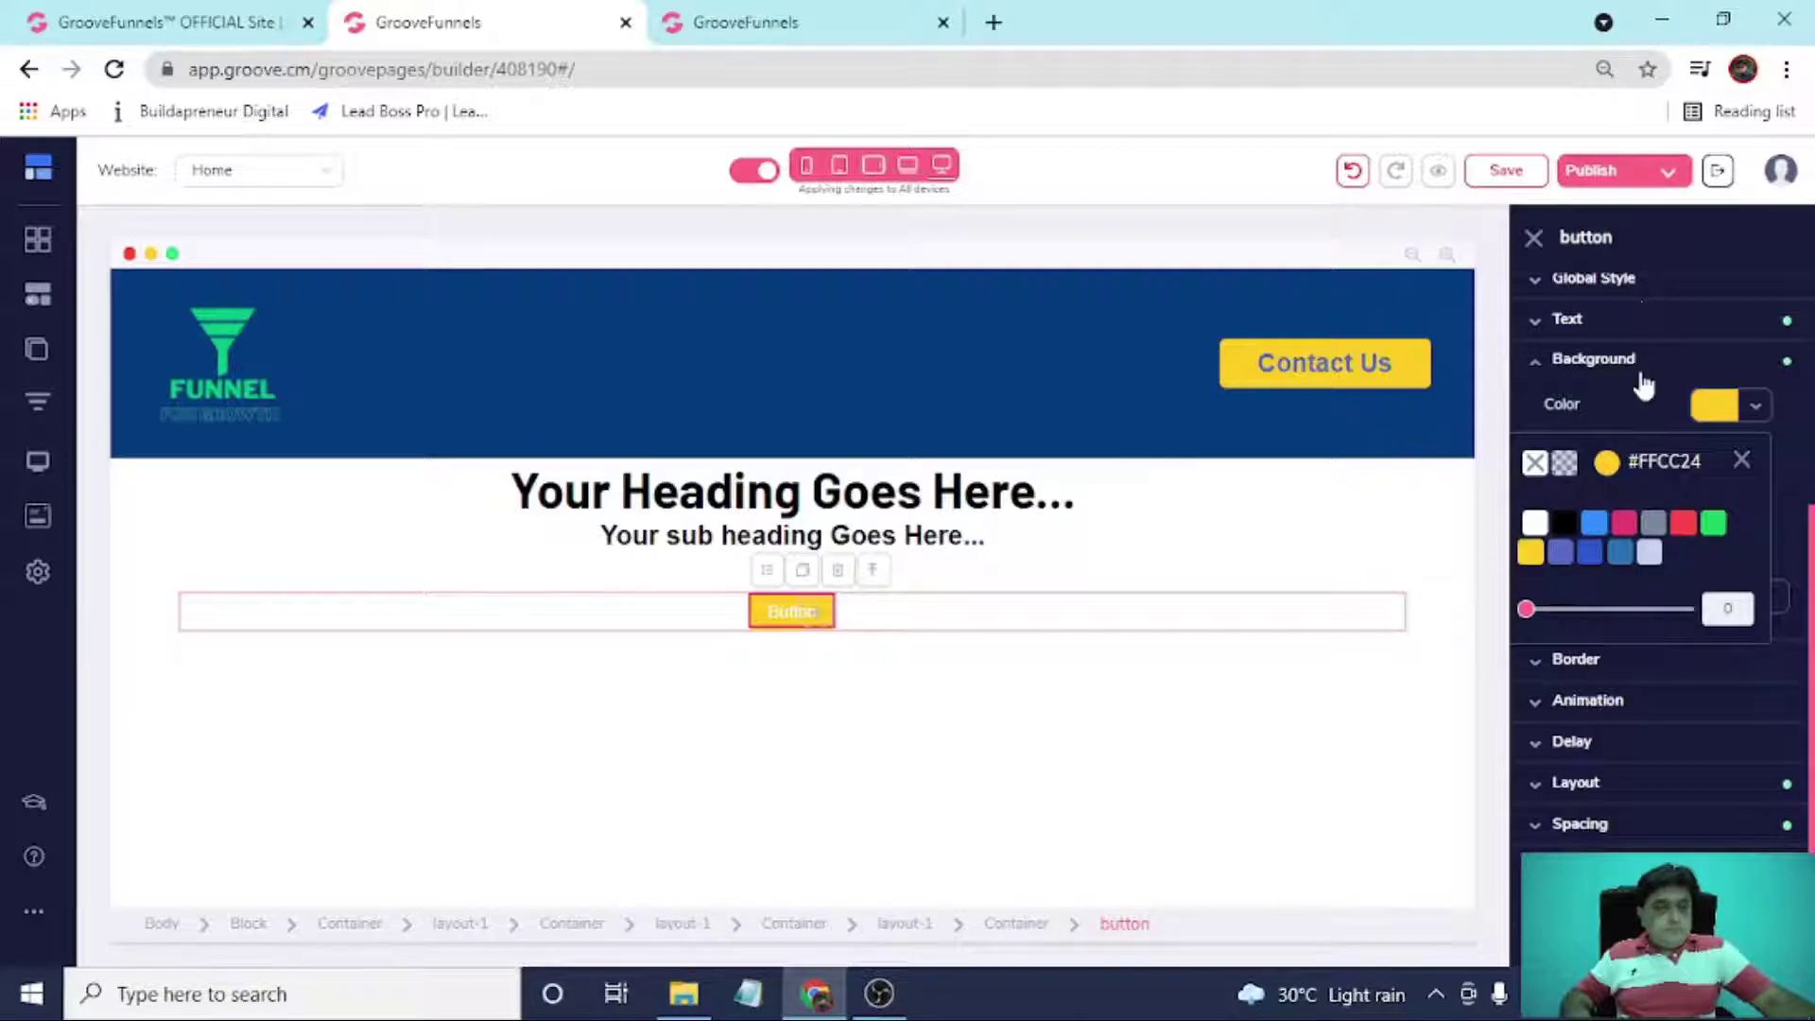
Change the main label of the button below the sub heading to "Contact Us" and apply the update.
scroll(1644, 384, up, 3)
click(1642, 312)
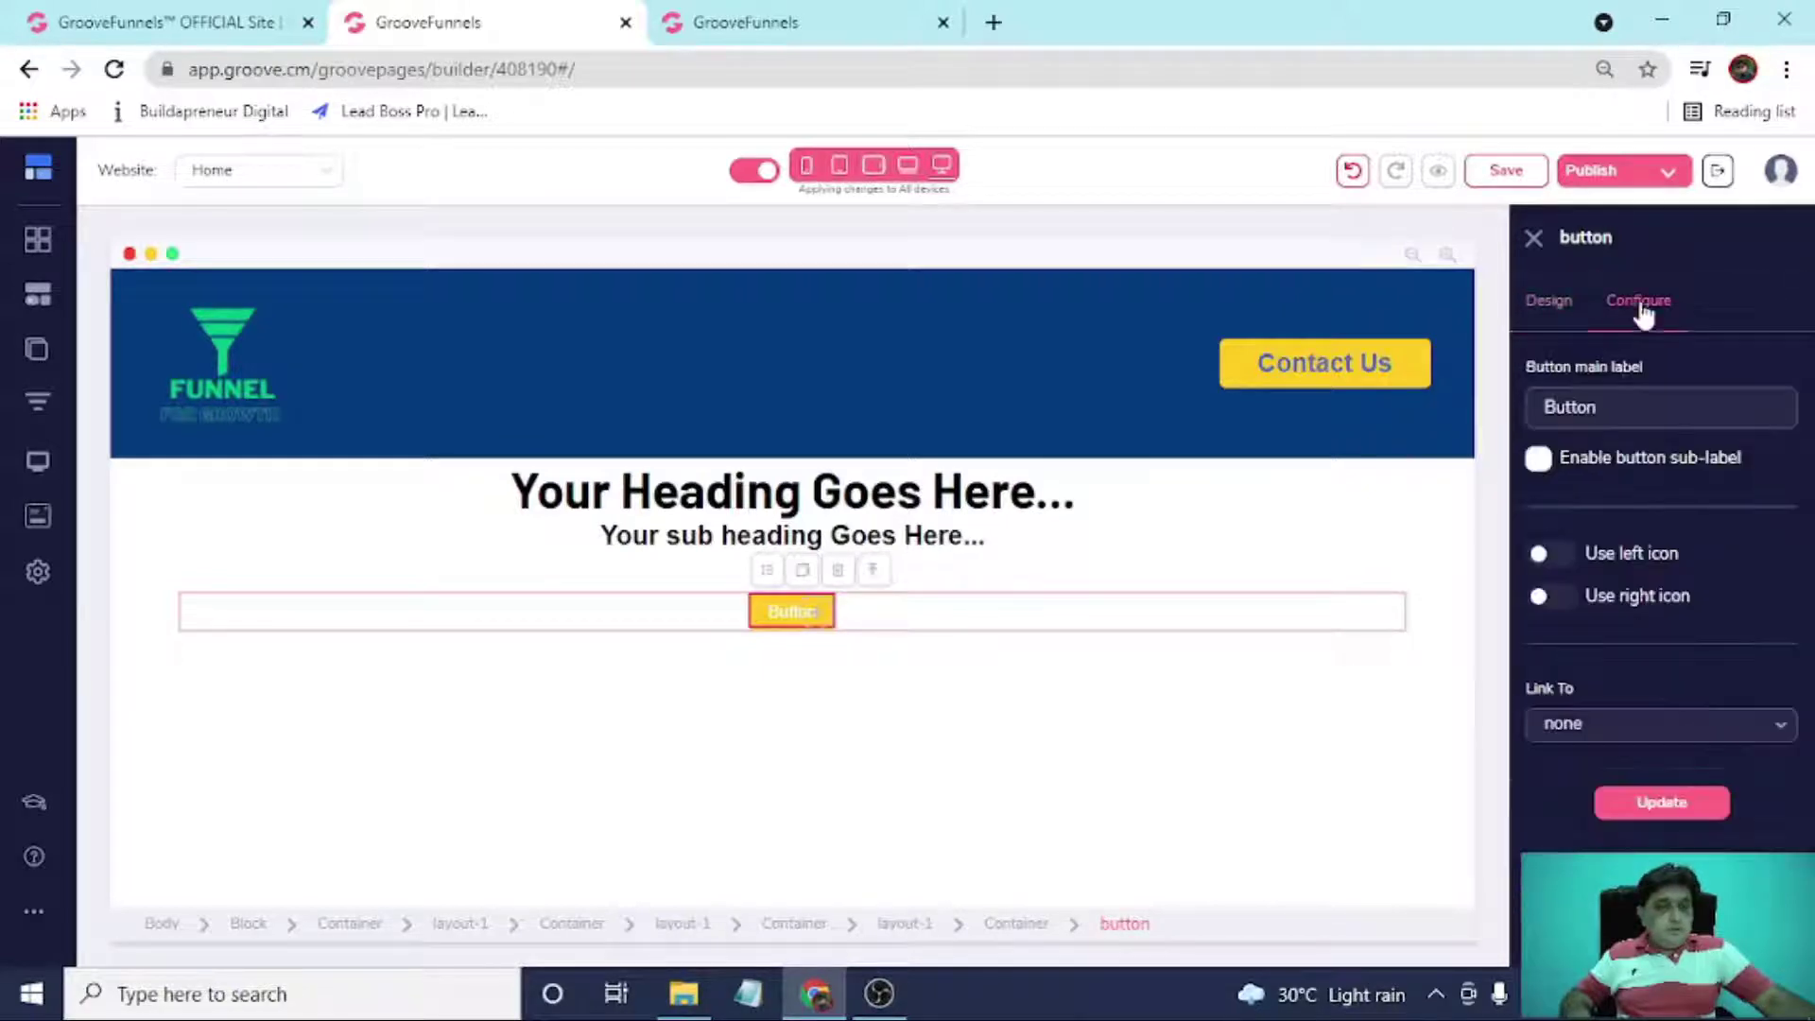
double_click(1622, 395)
text(Cont)
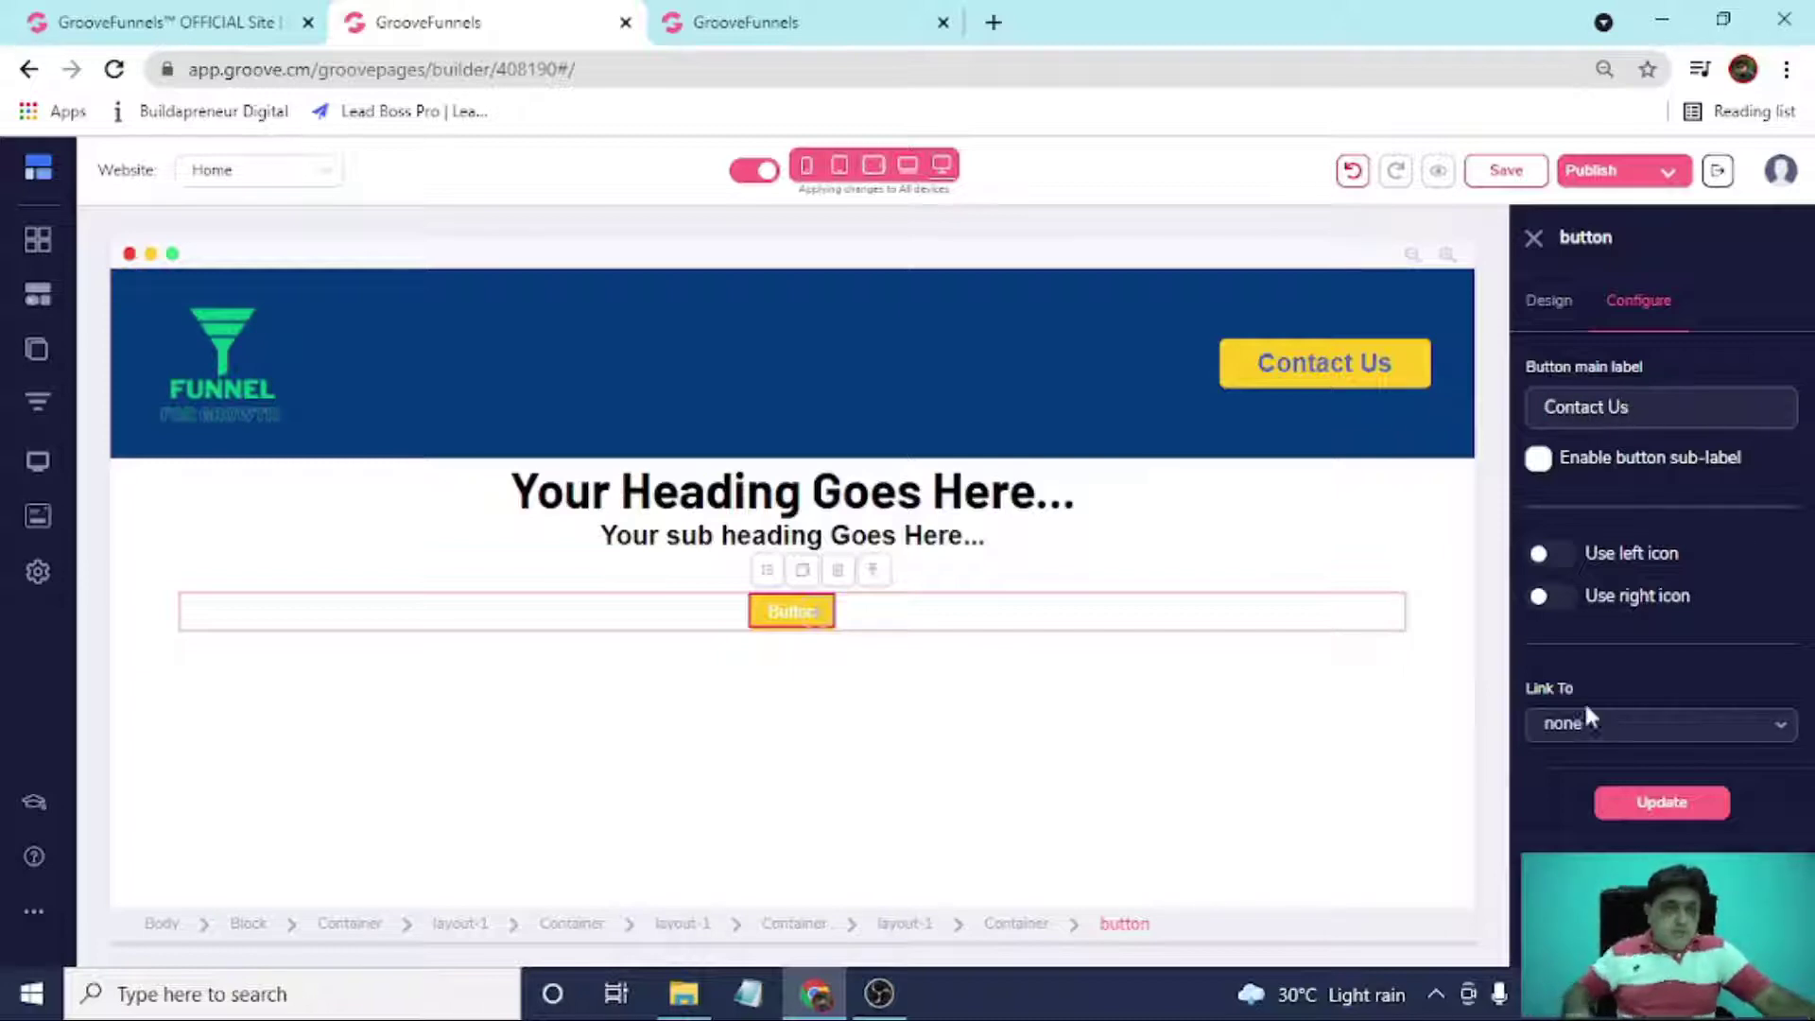
text(act Us)
click(1662, 802)
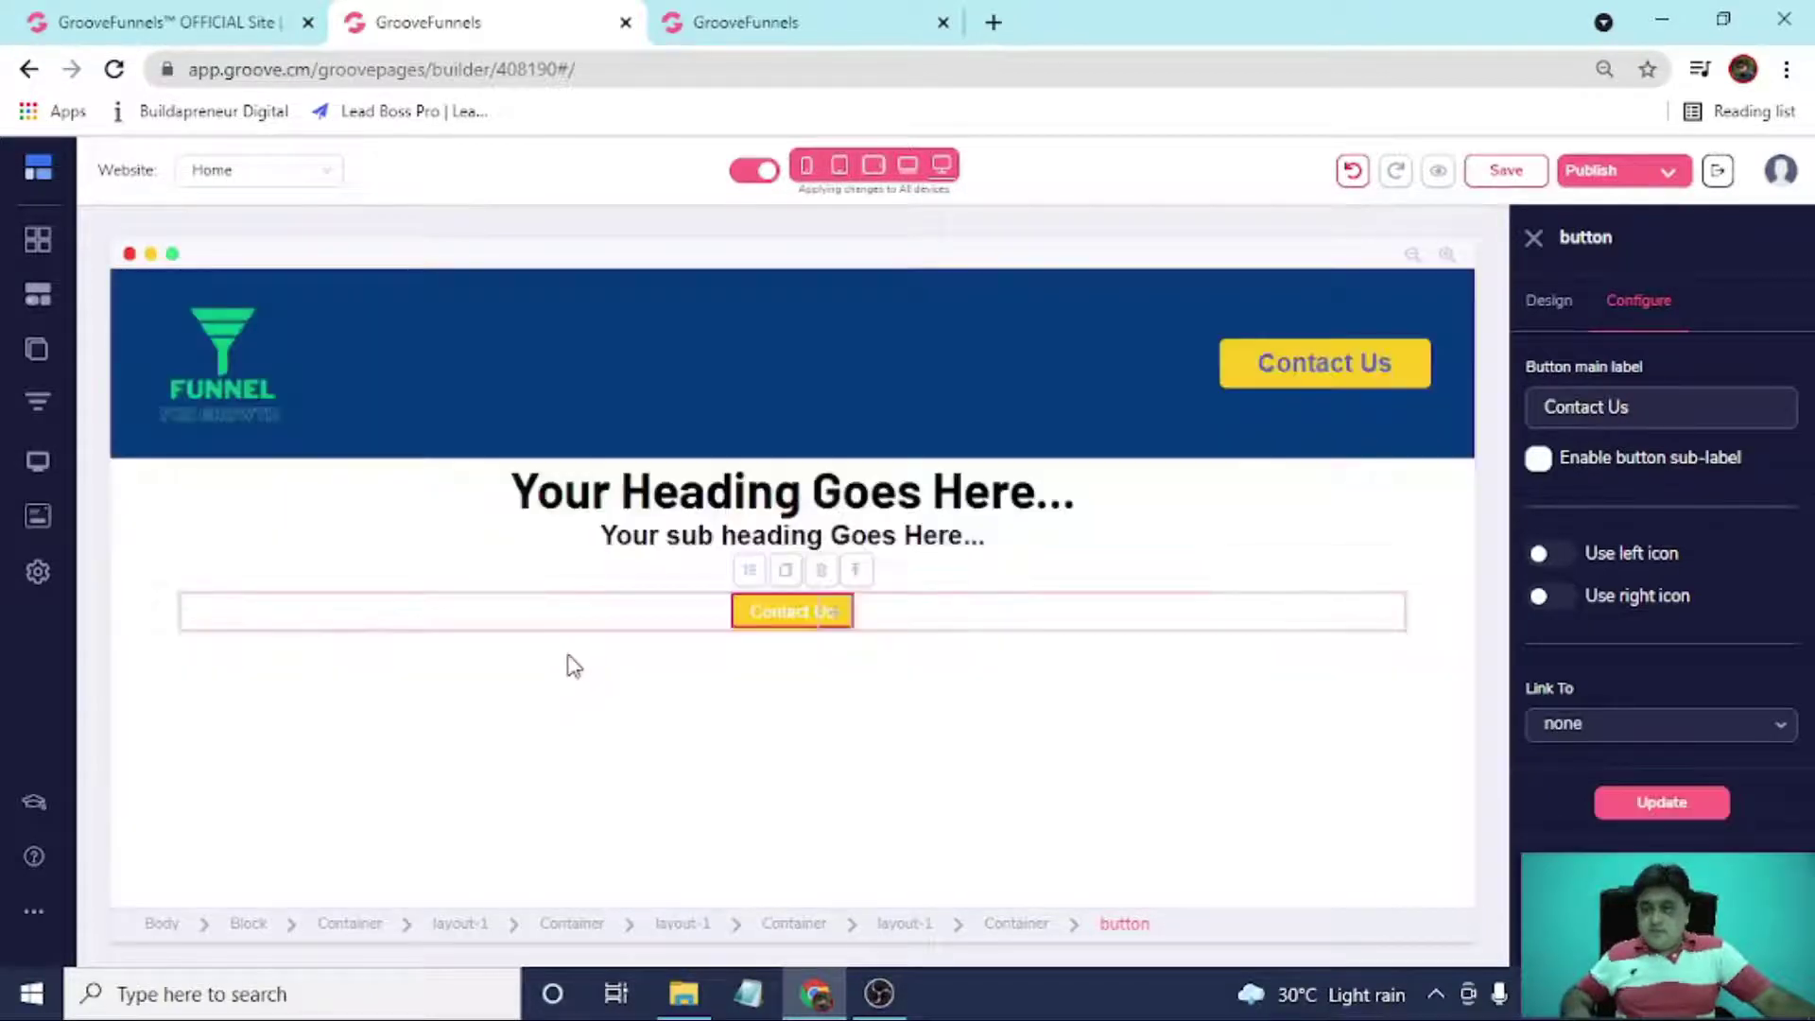
Delete the small Contact Us button below the sub heading.
click(132, 498)
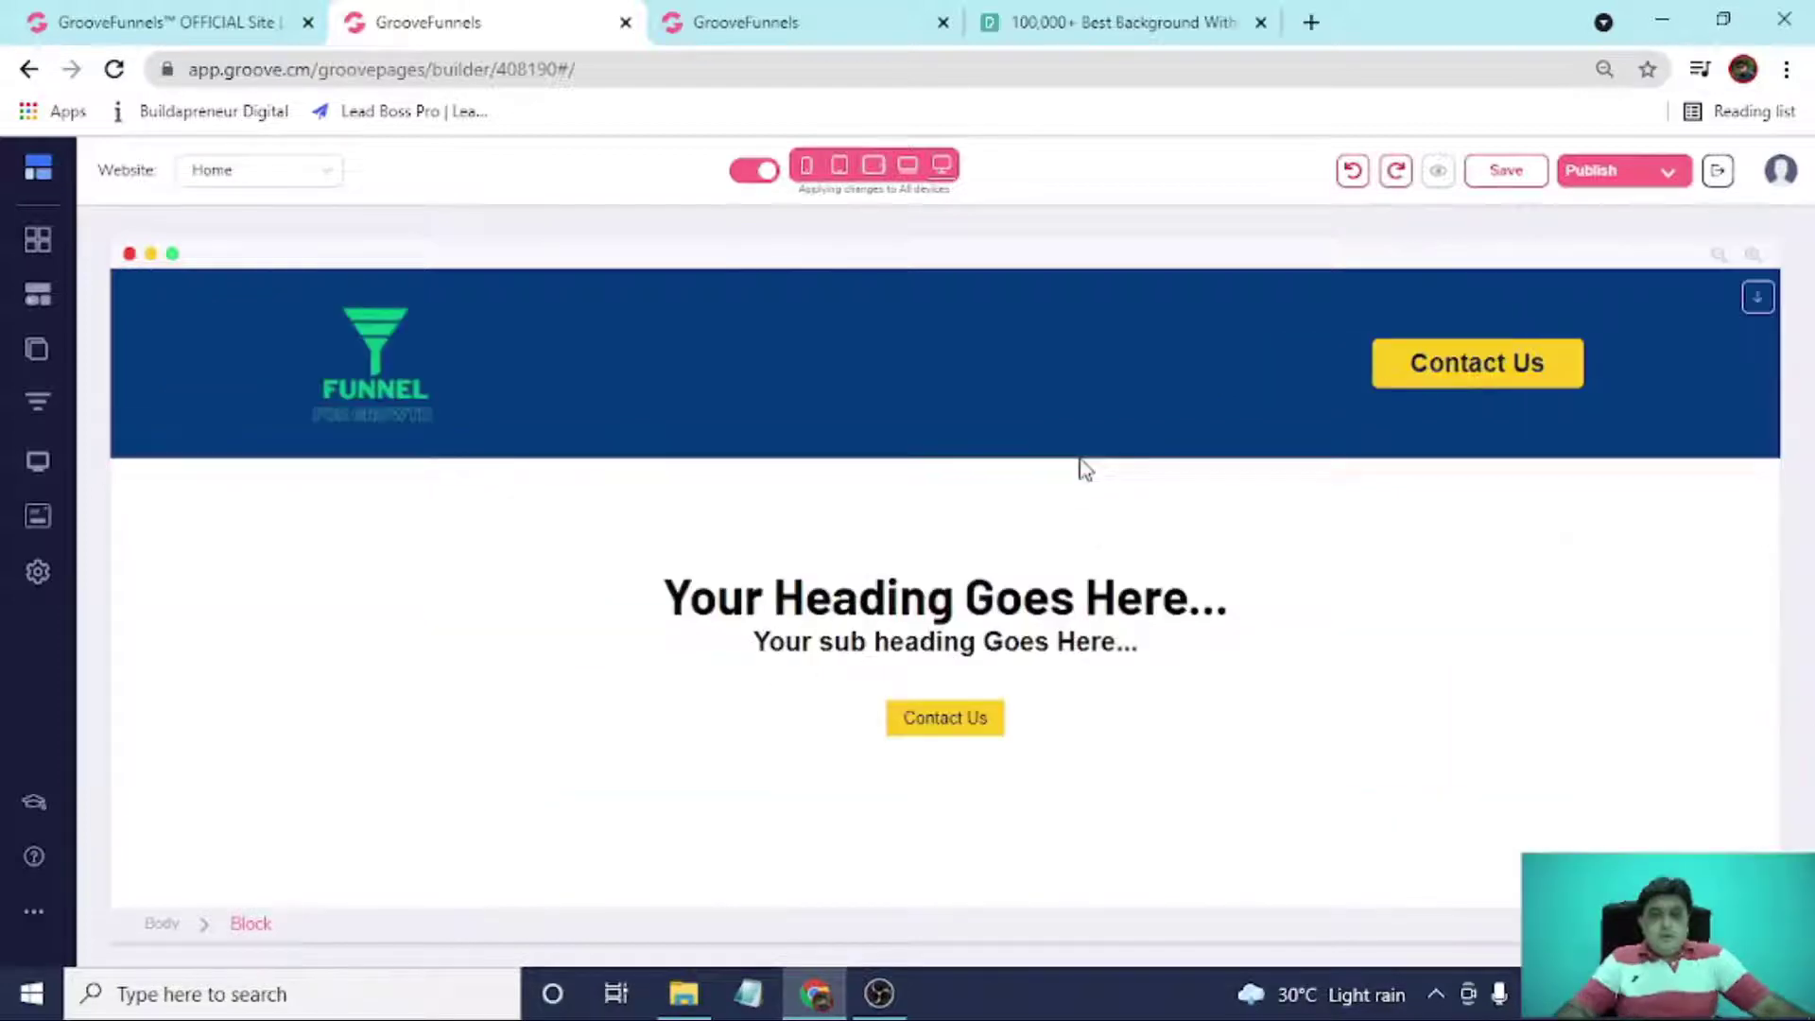
click(259, 526)
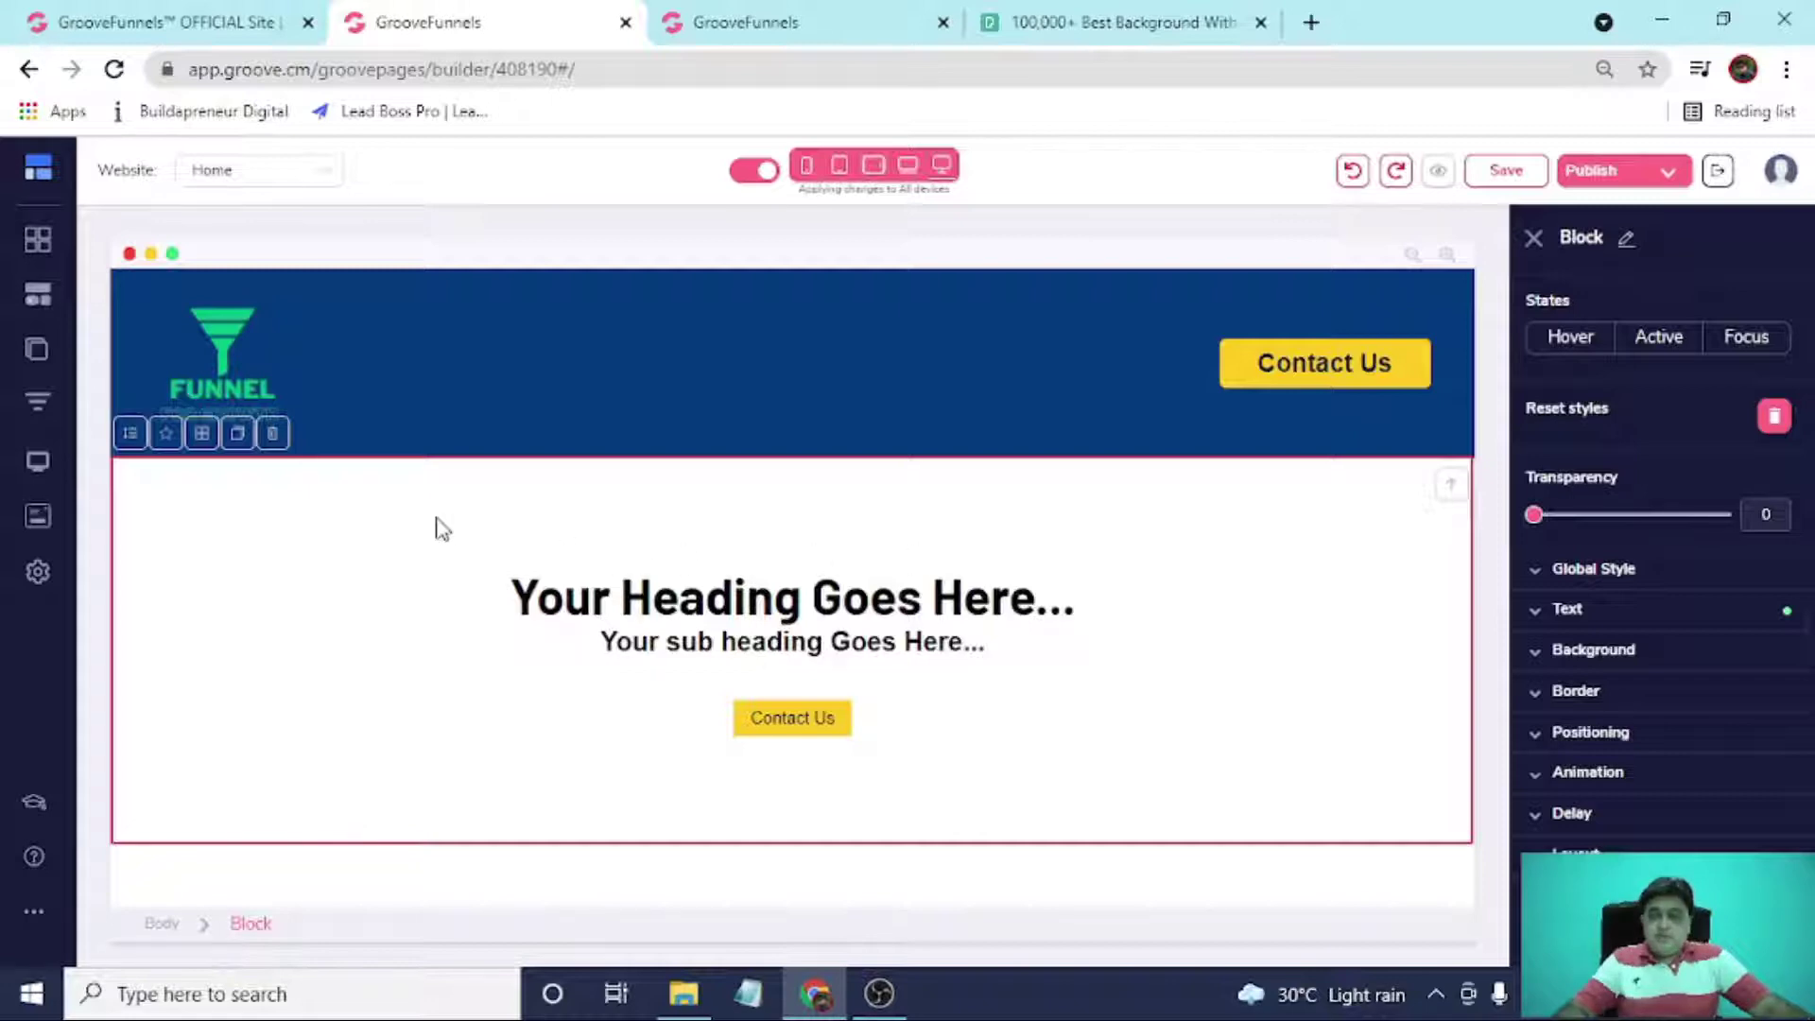
click(805, 723)
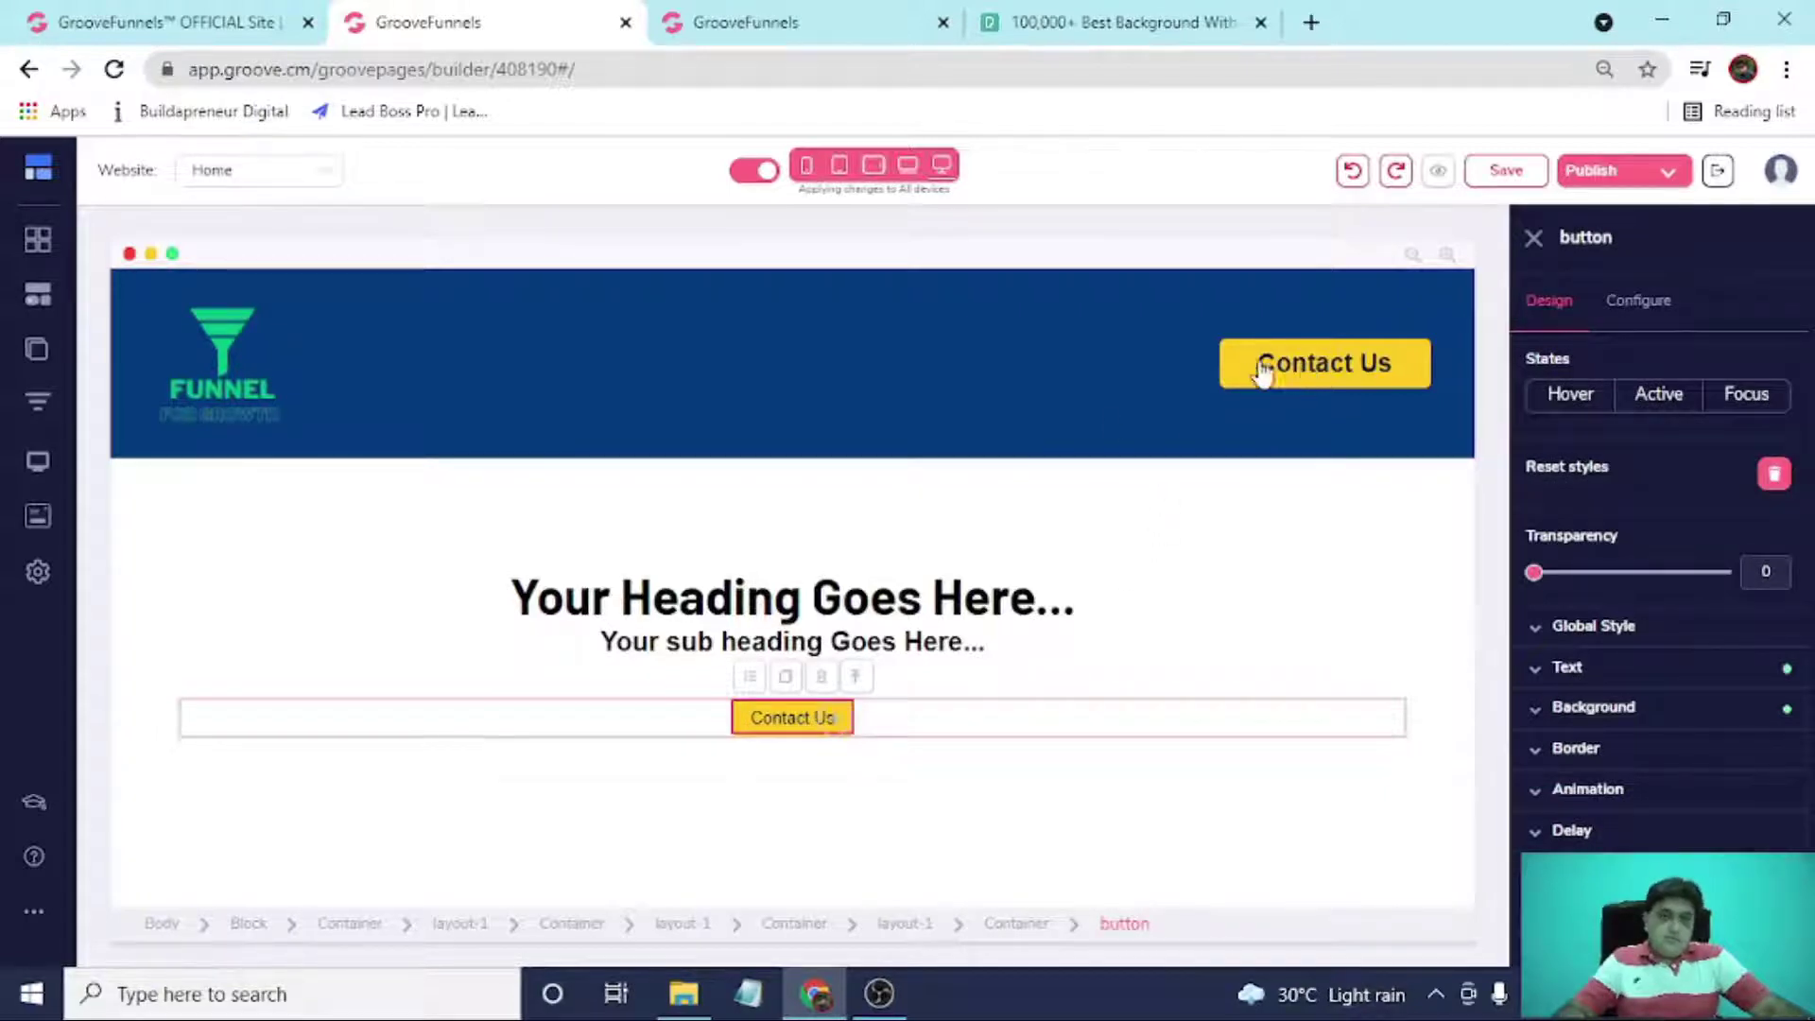
click(823, 678)
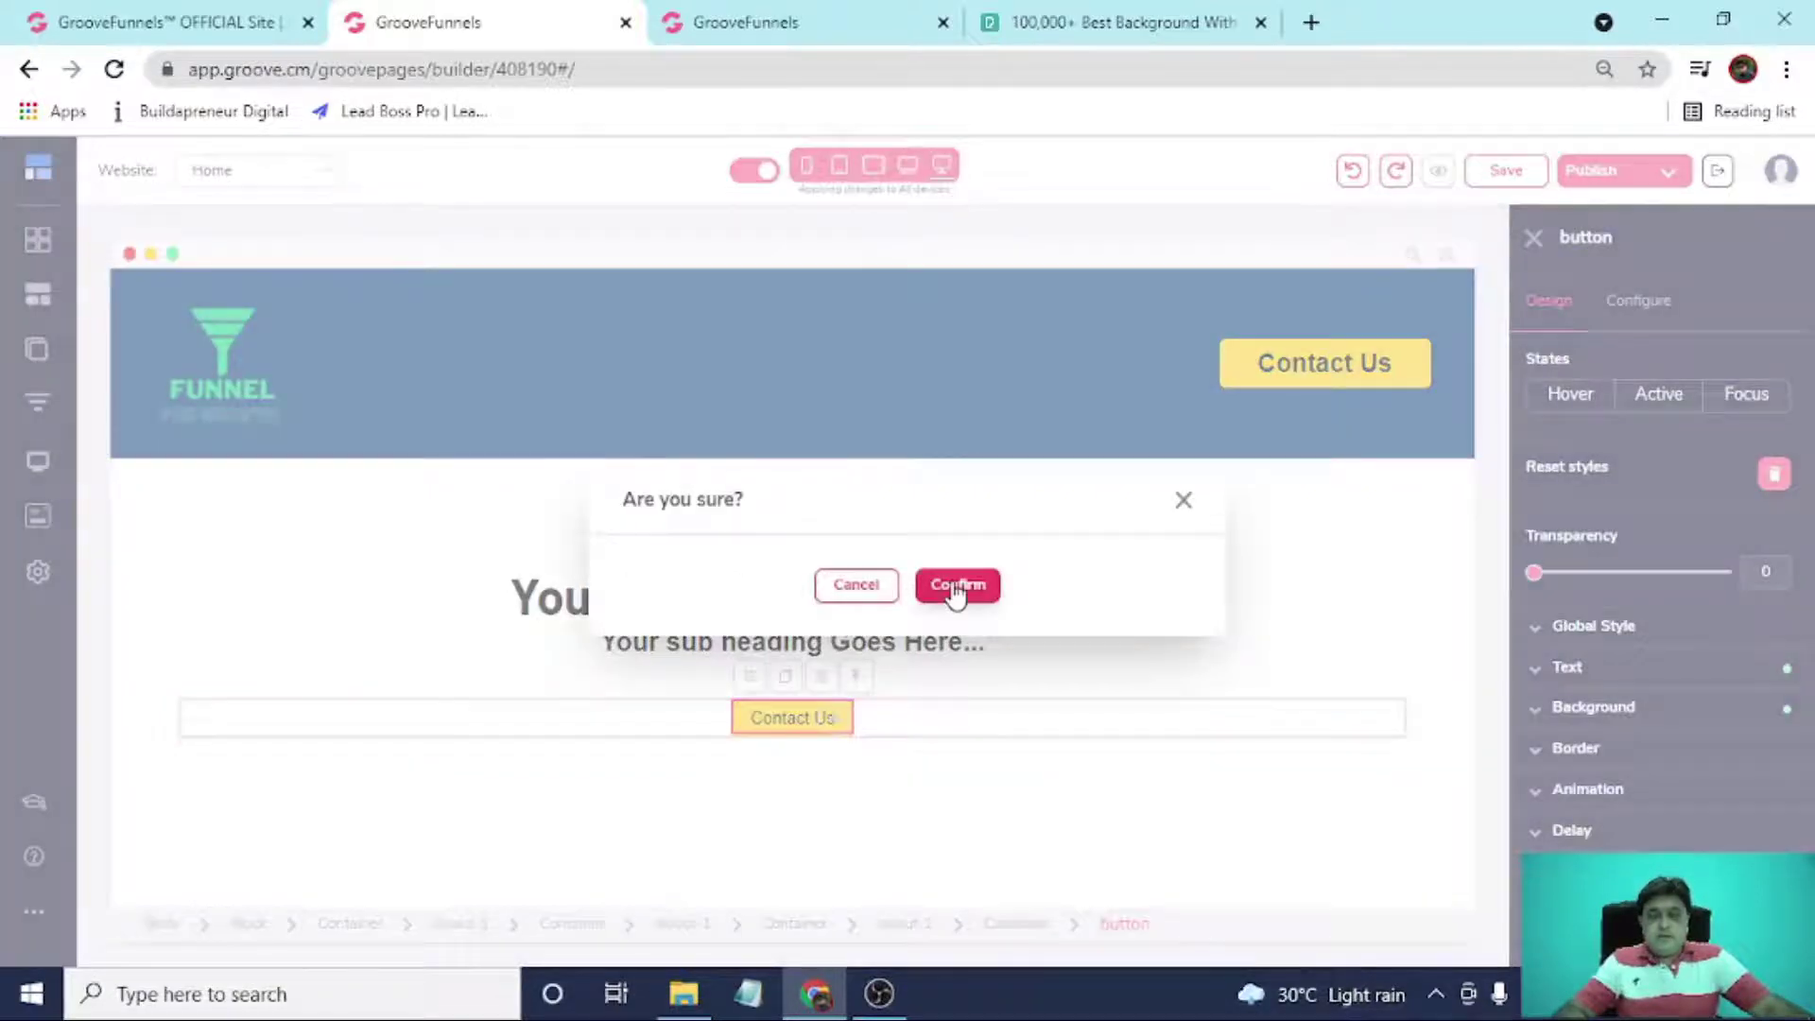
click(955, 583)
Duplicate the header's Contact Us button and move the copy into the empty container below the sub heading.
click(1402, 362)
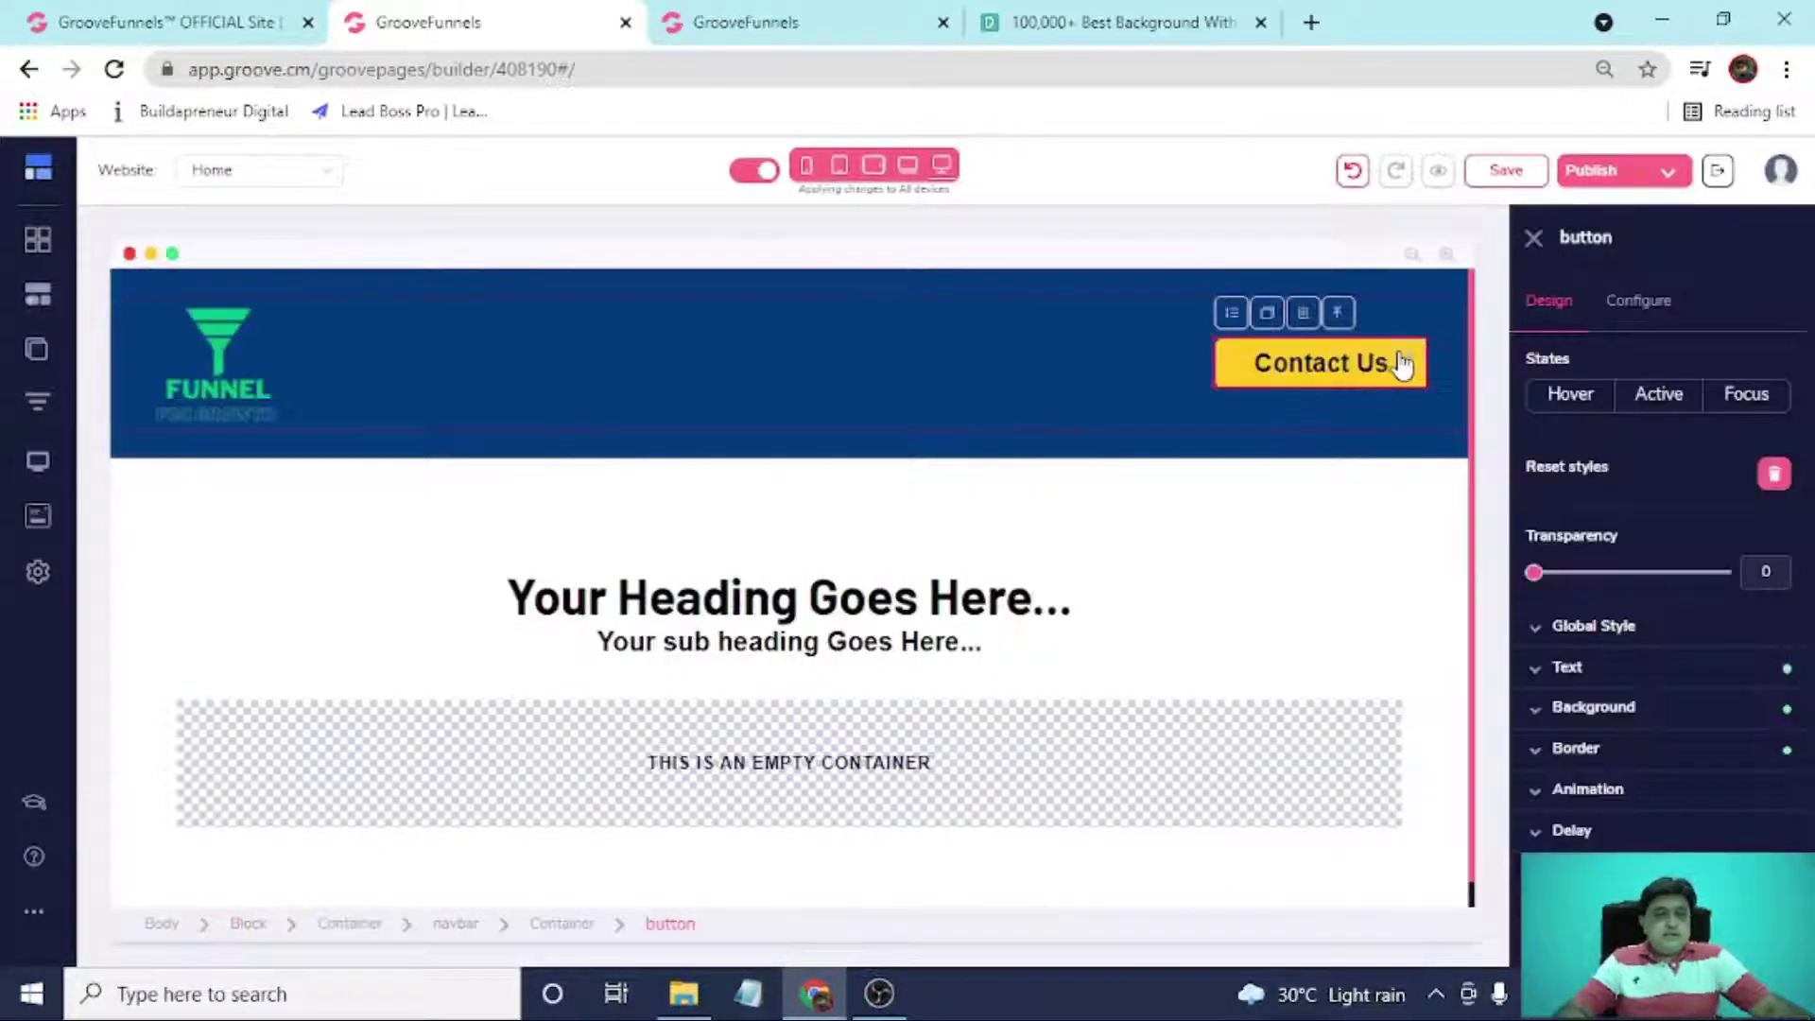
click(1267, 314)
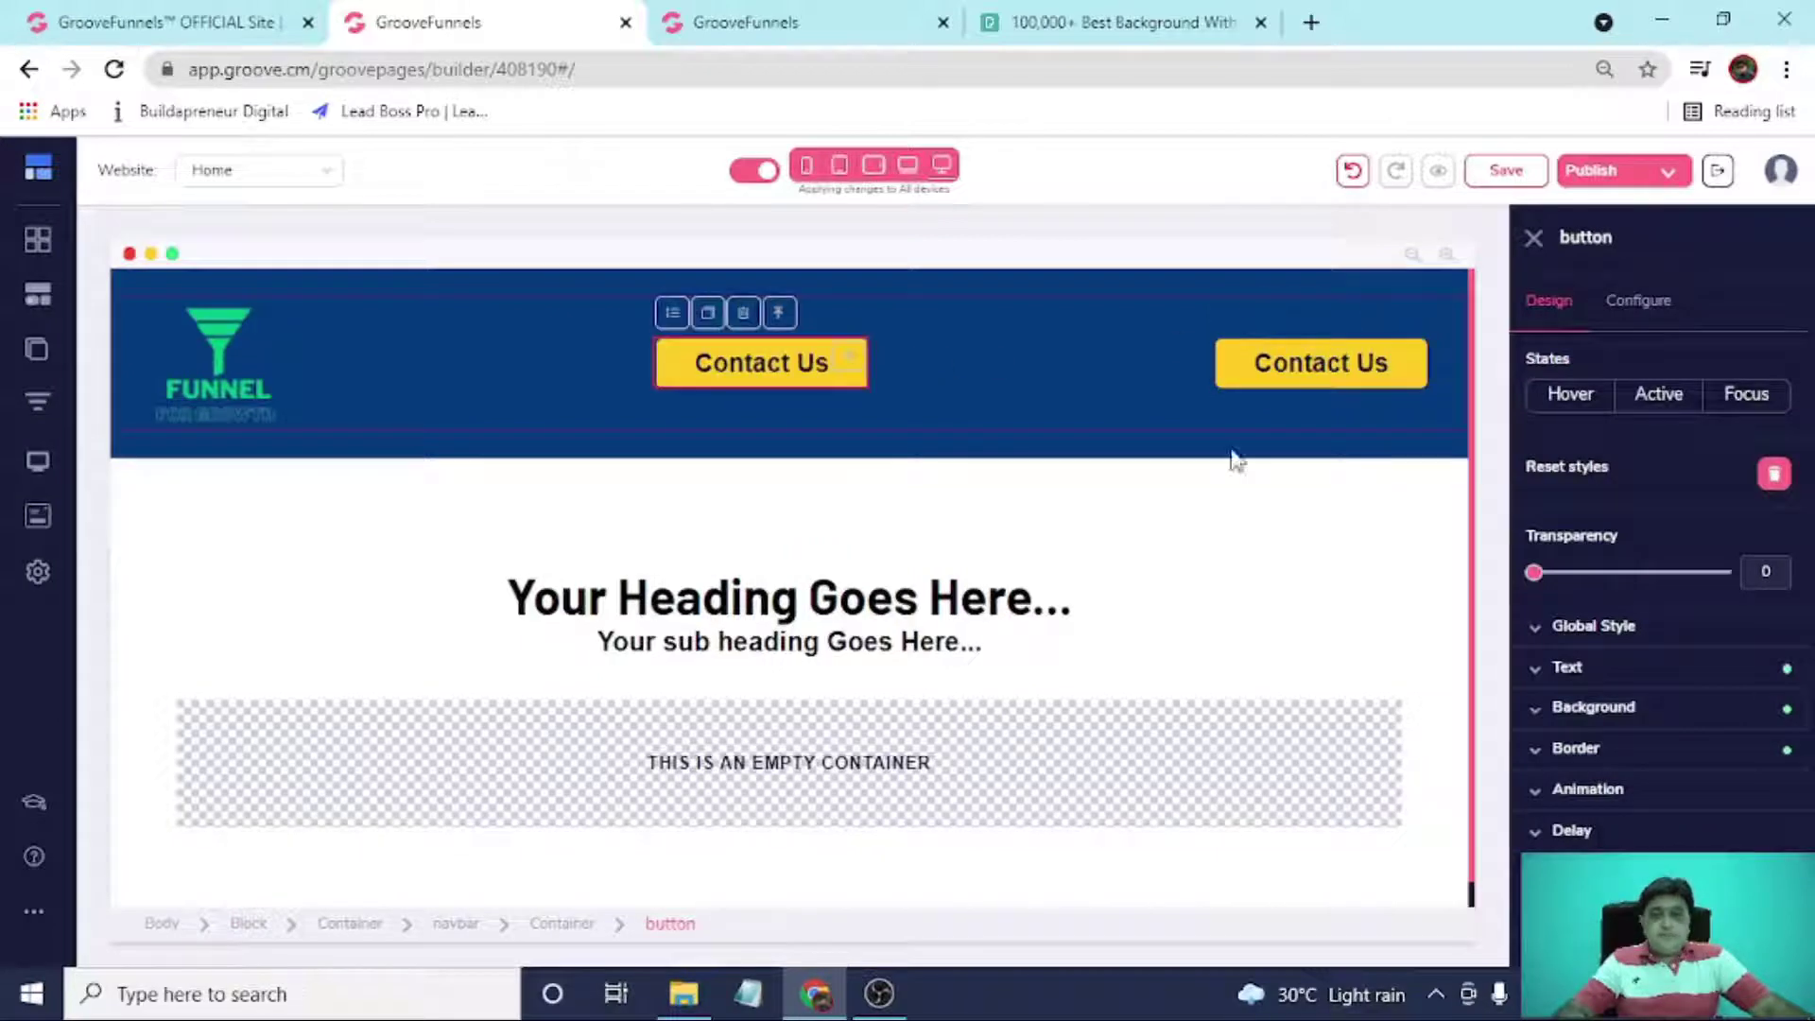
drag(851, 367, 854, 796)
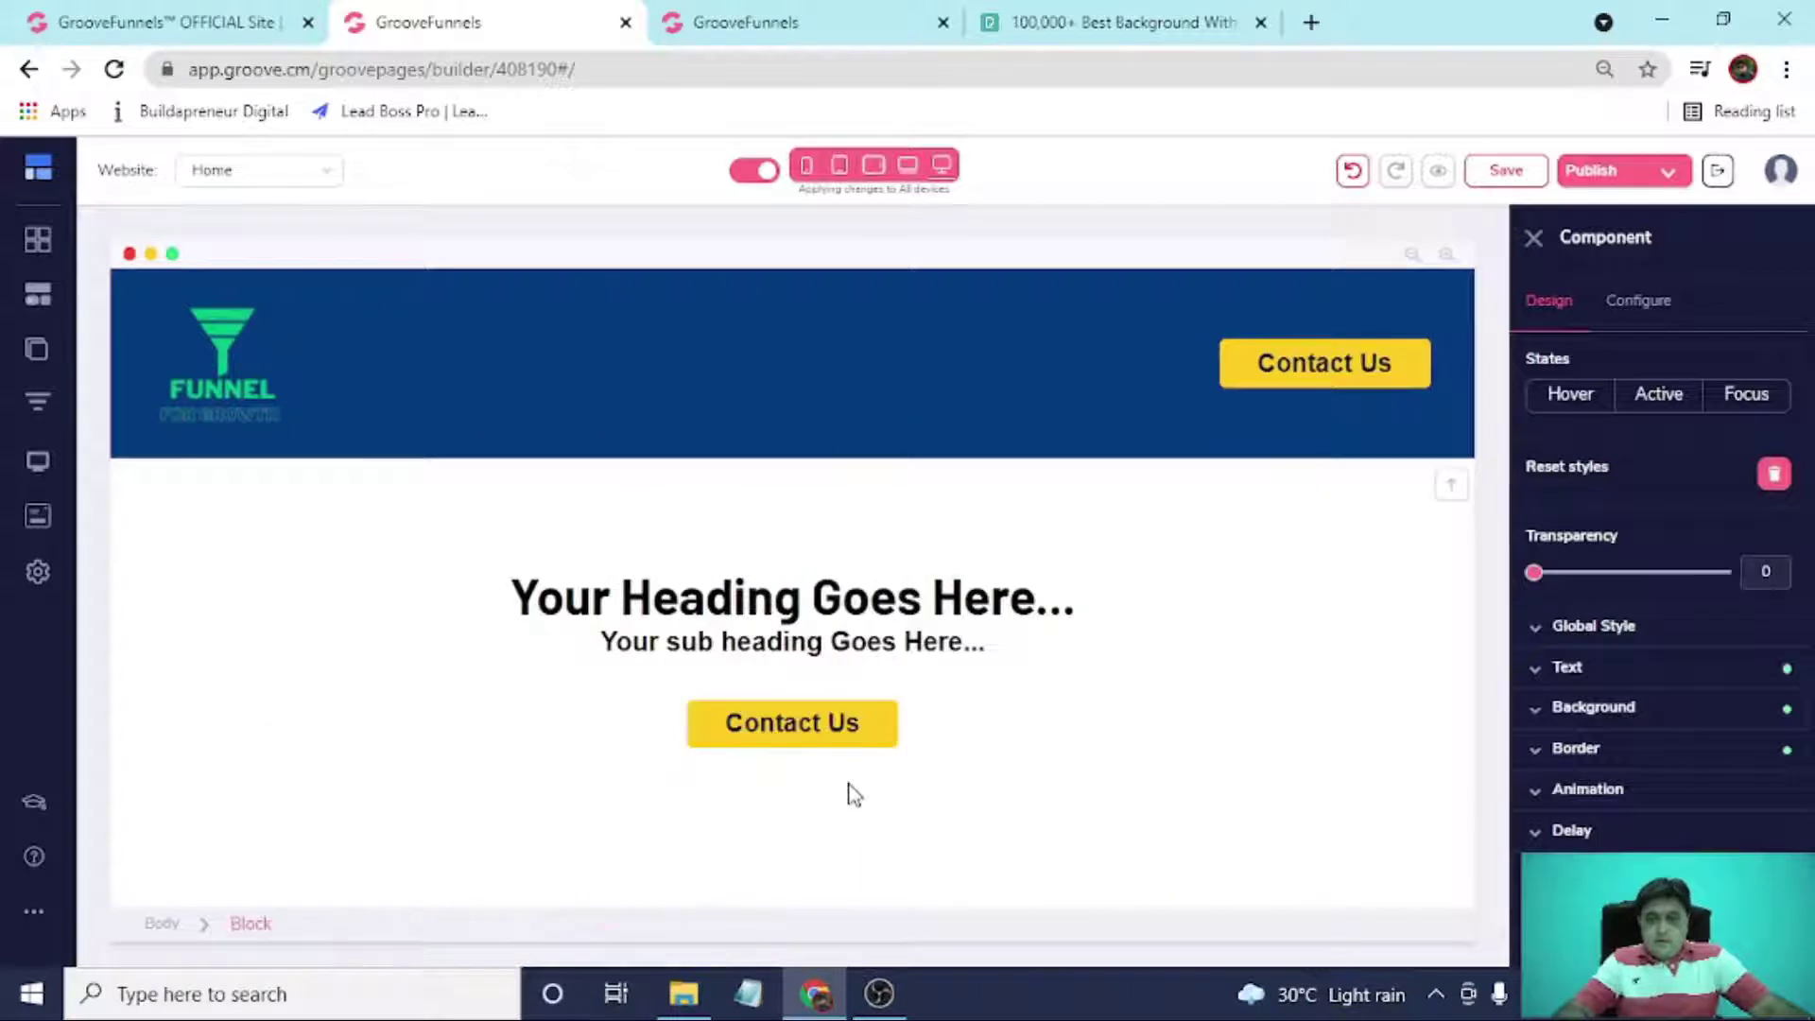
click(482, 738)
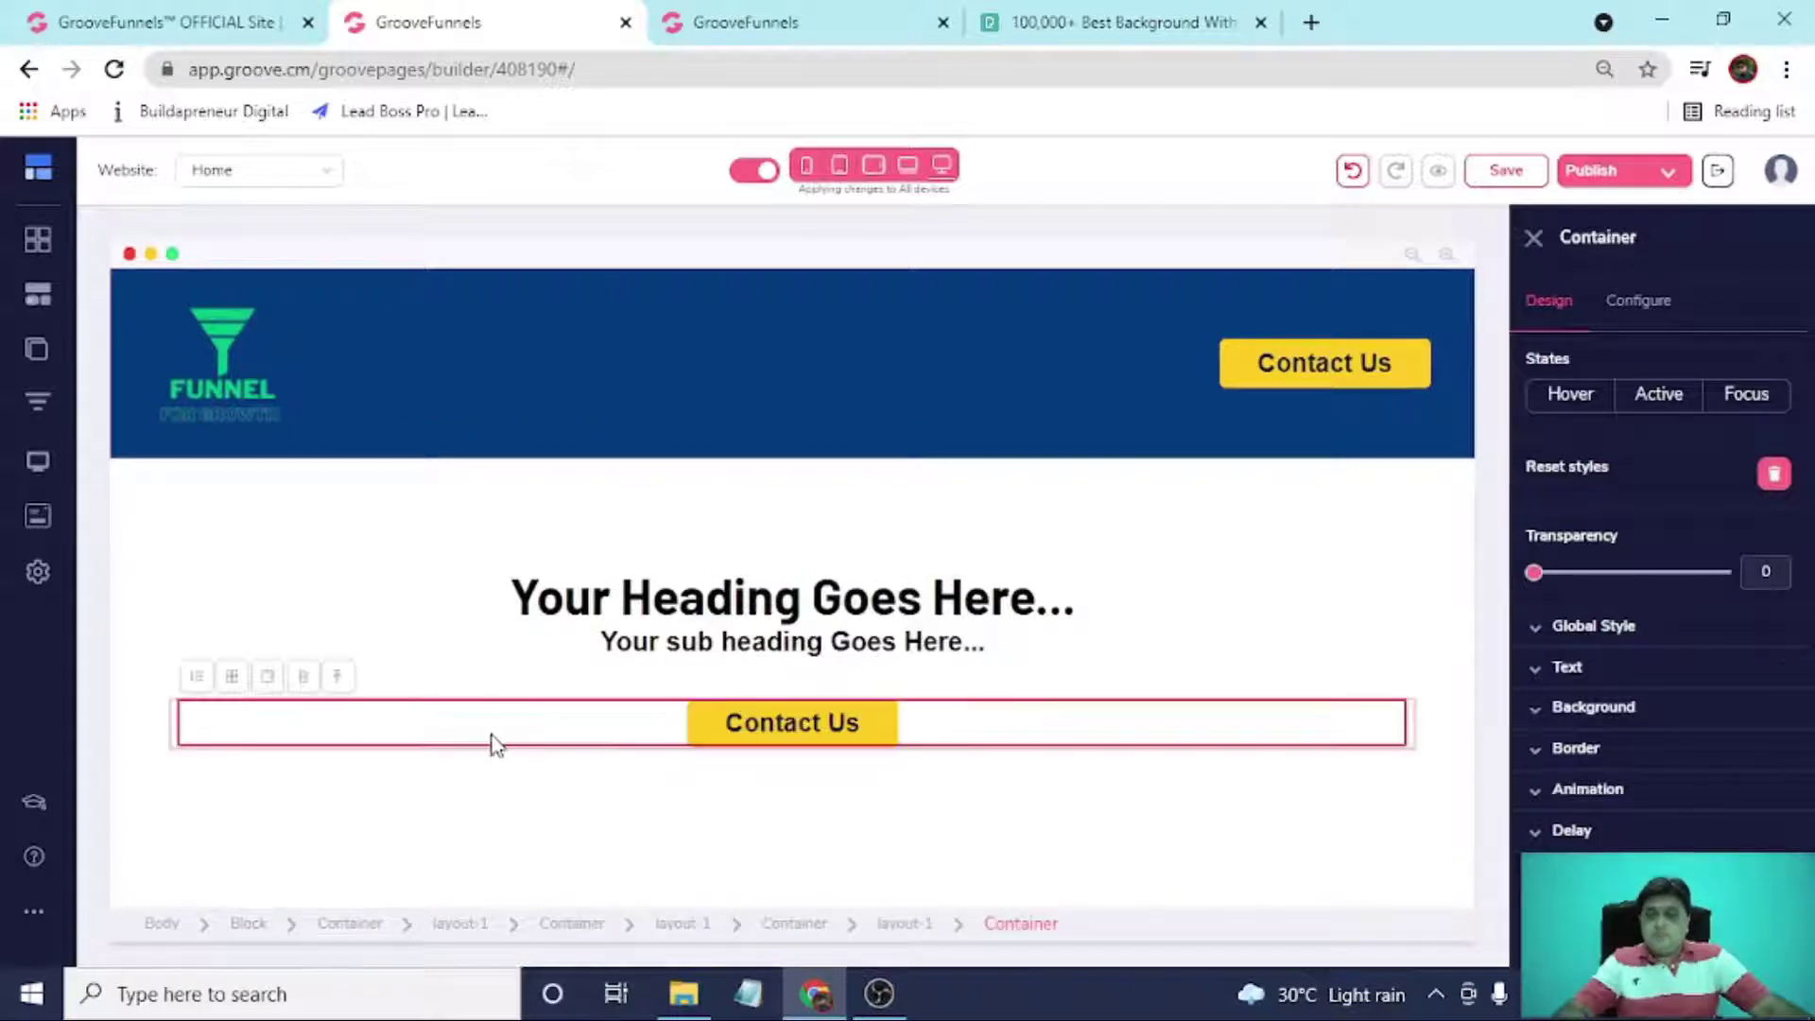
Set the photo of the smiling man with a laptop from the image library as the hero block's background image.
click(229, 540)
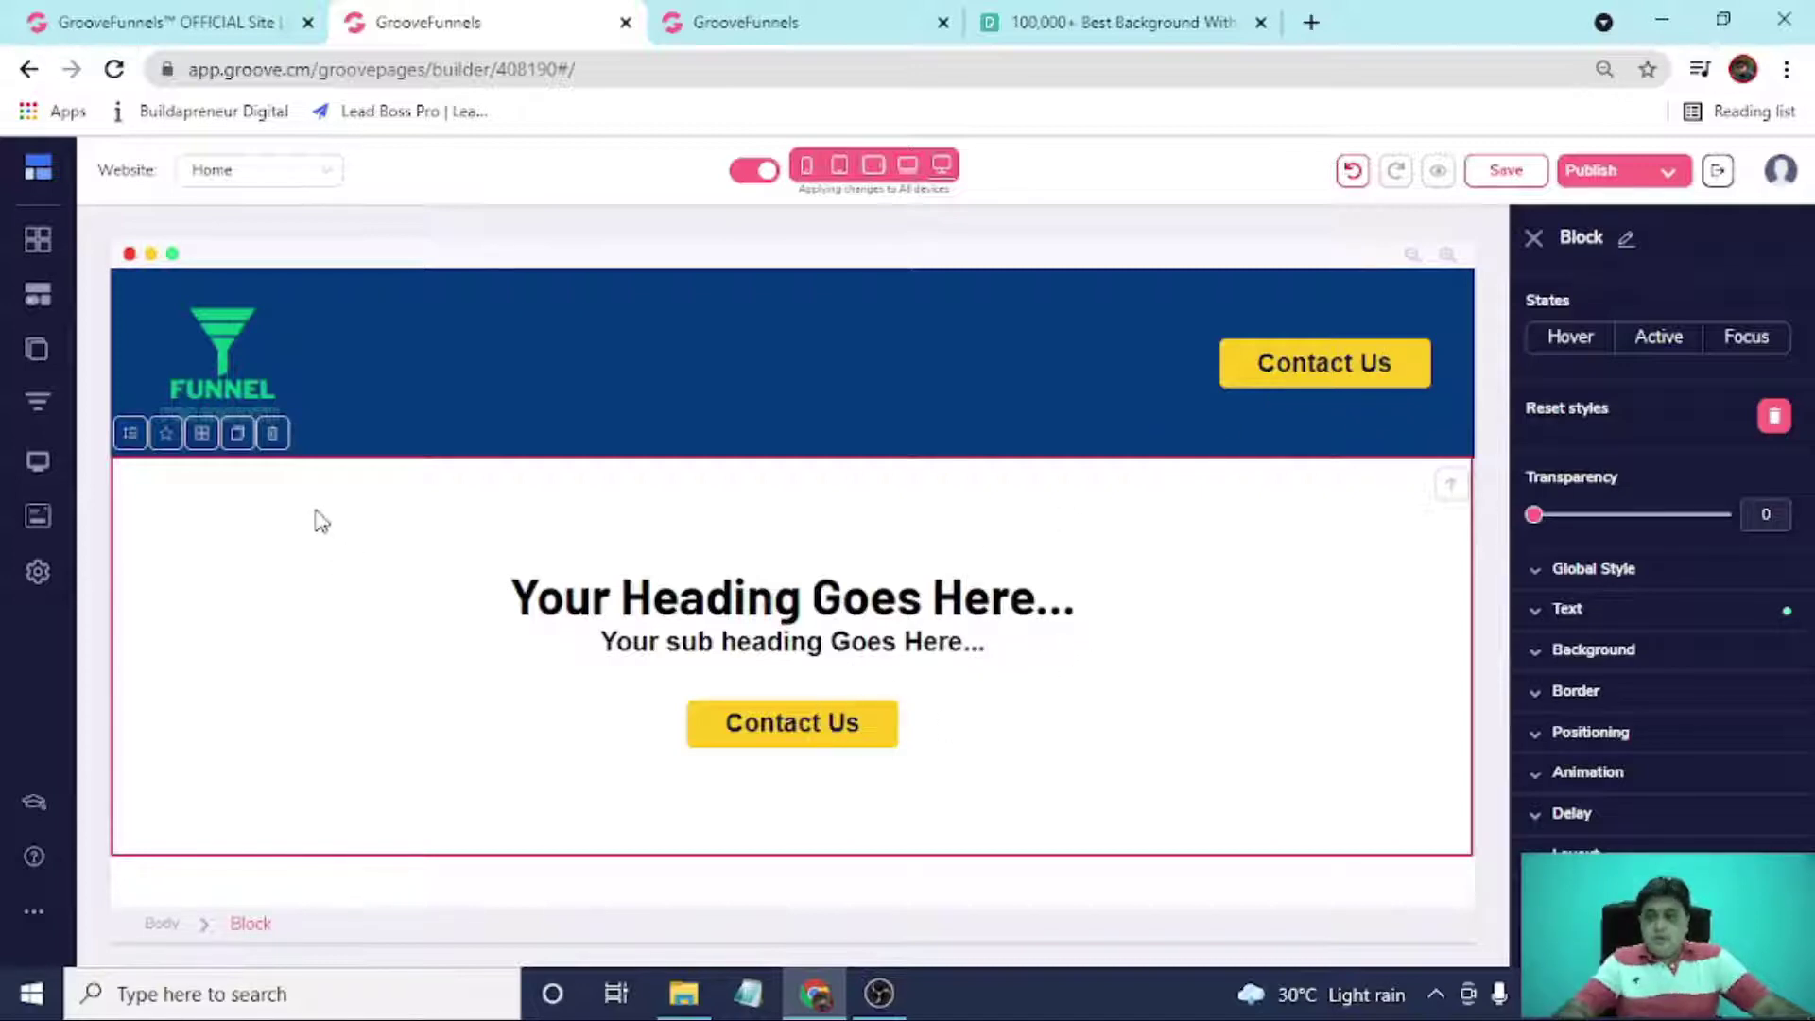
click(1633, 652)
scroll(1656, 515, down, 4)
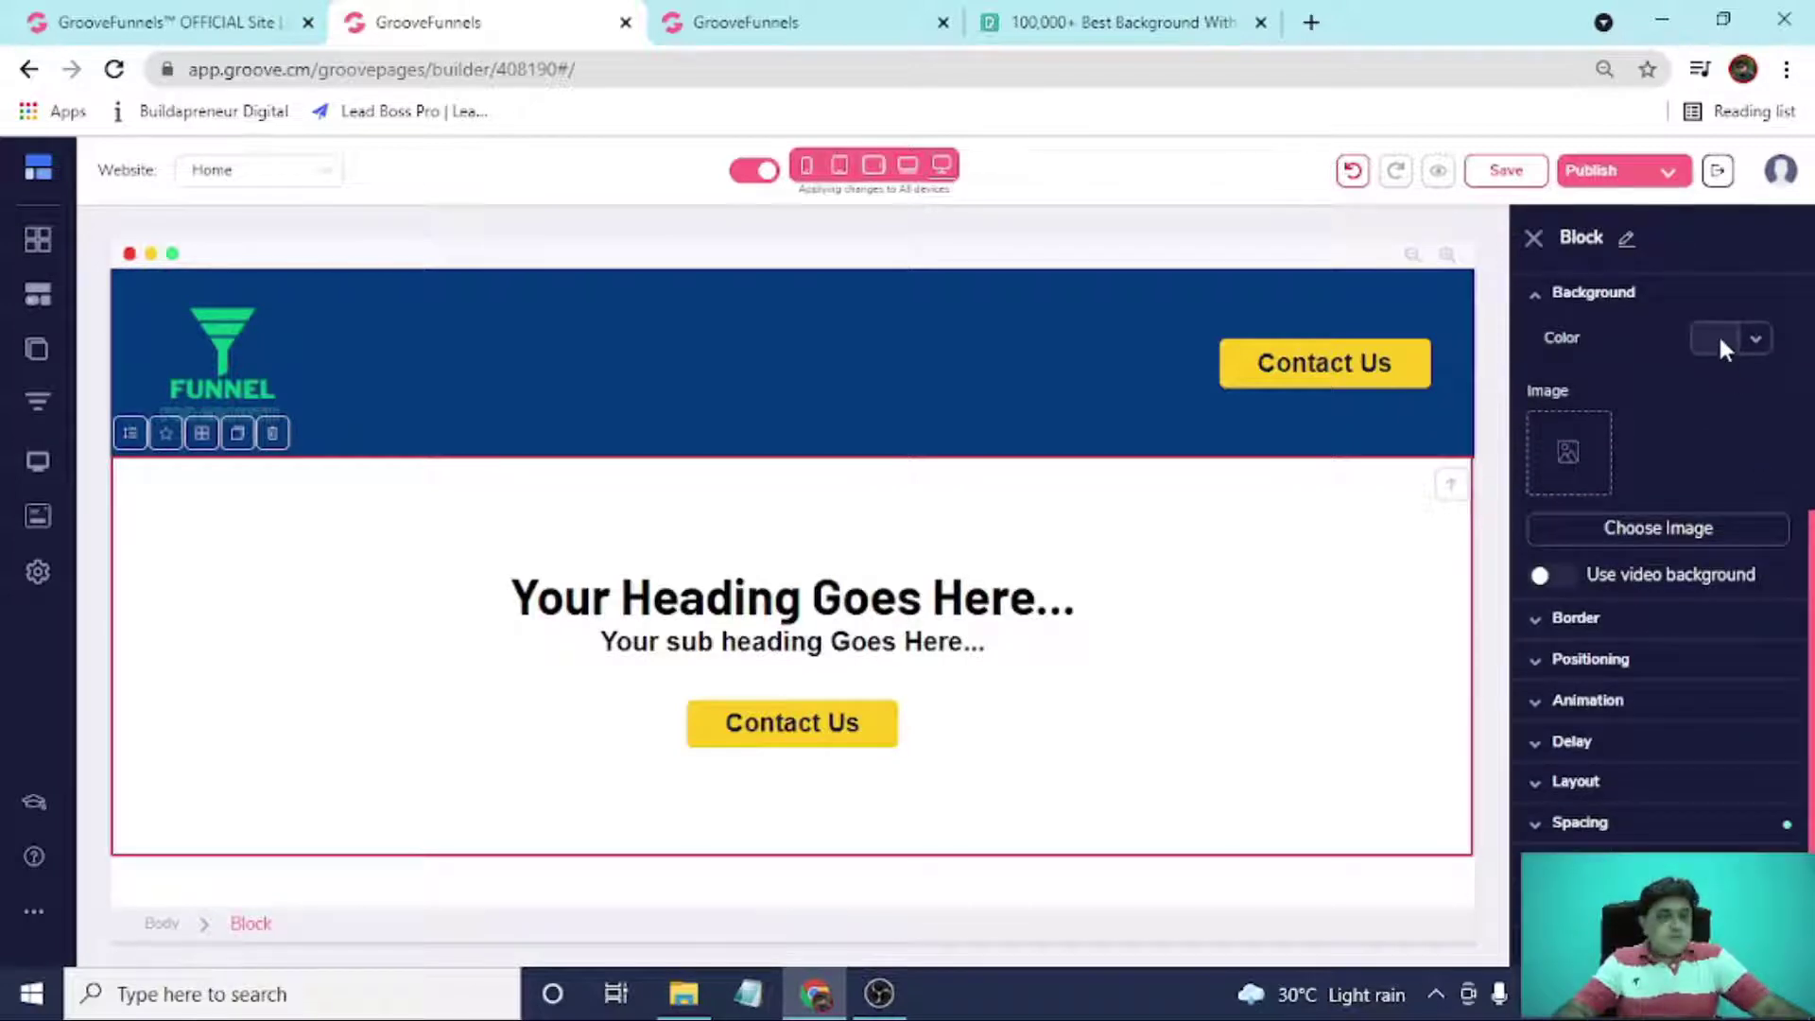
click(1721, 531)
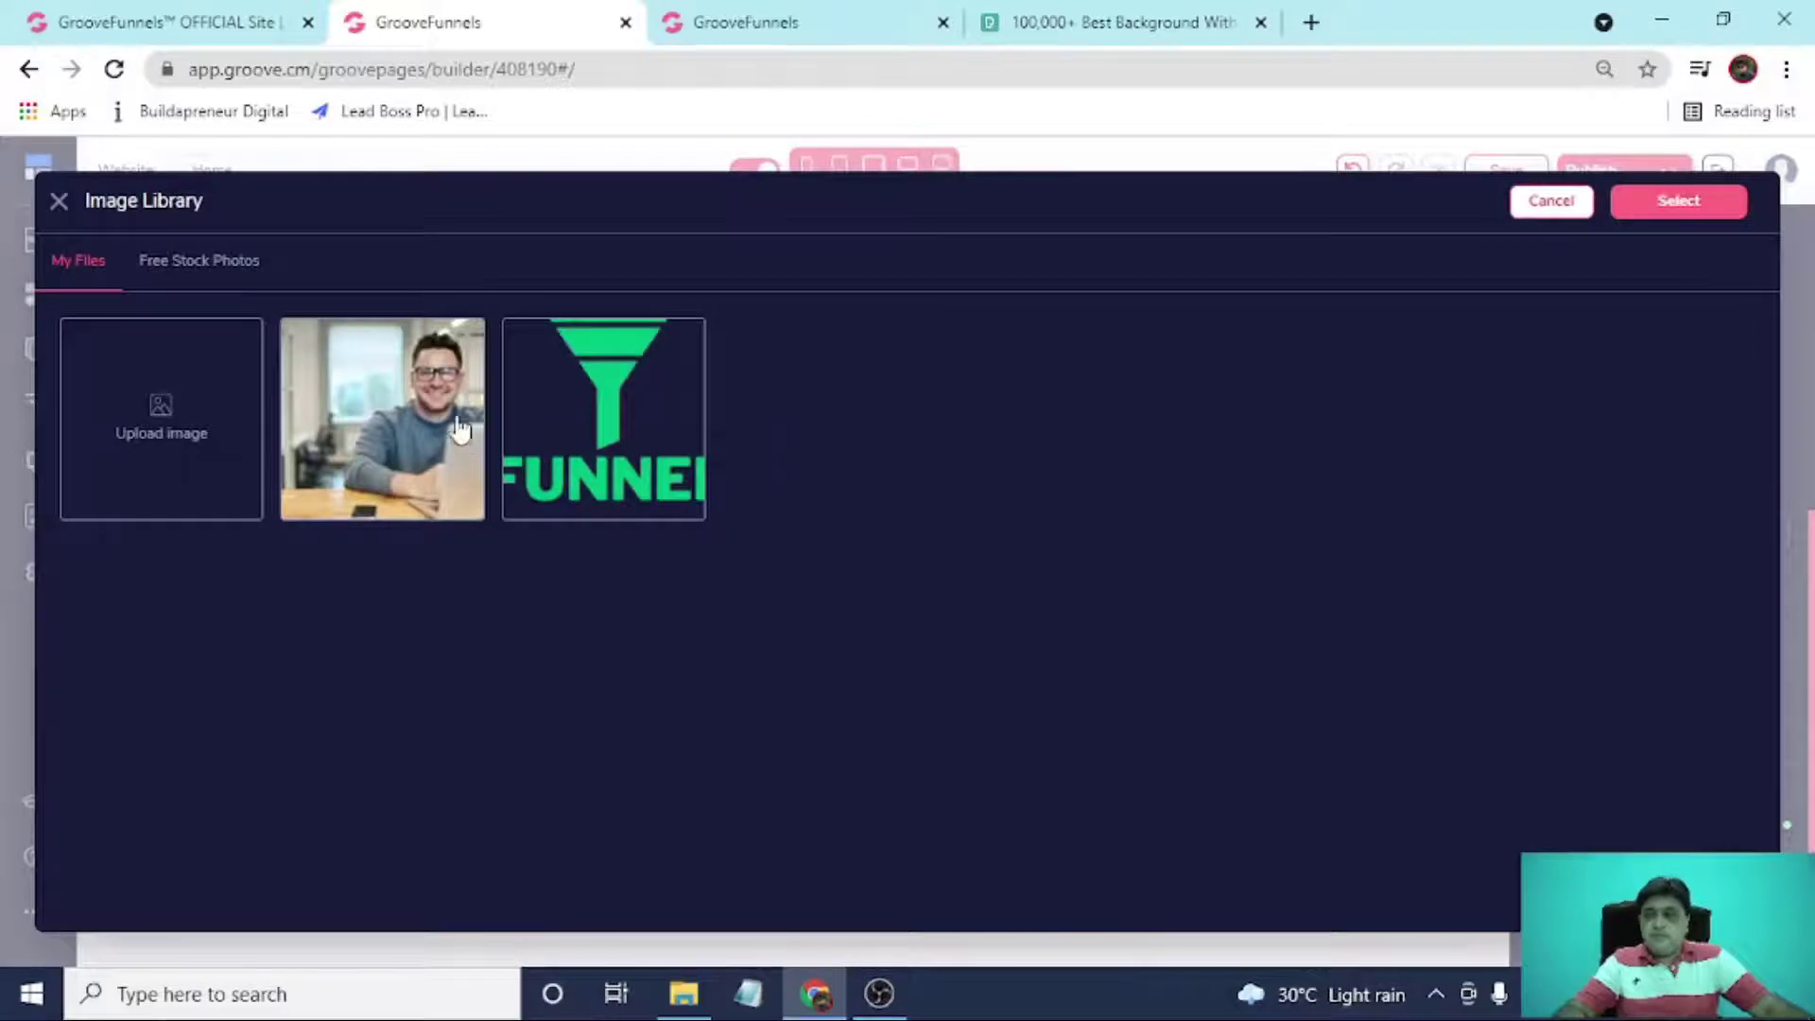
click(346, 407)
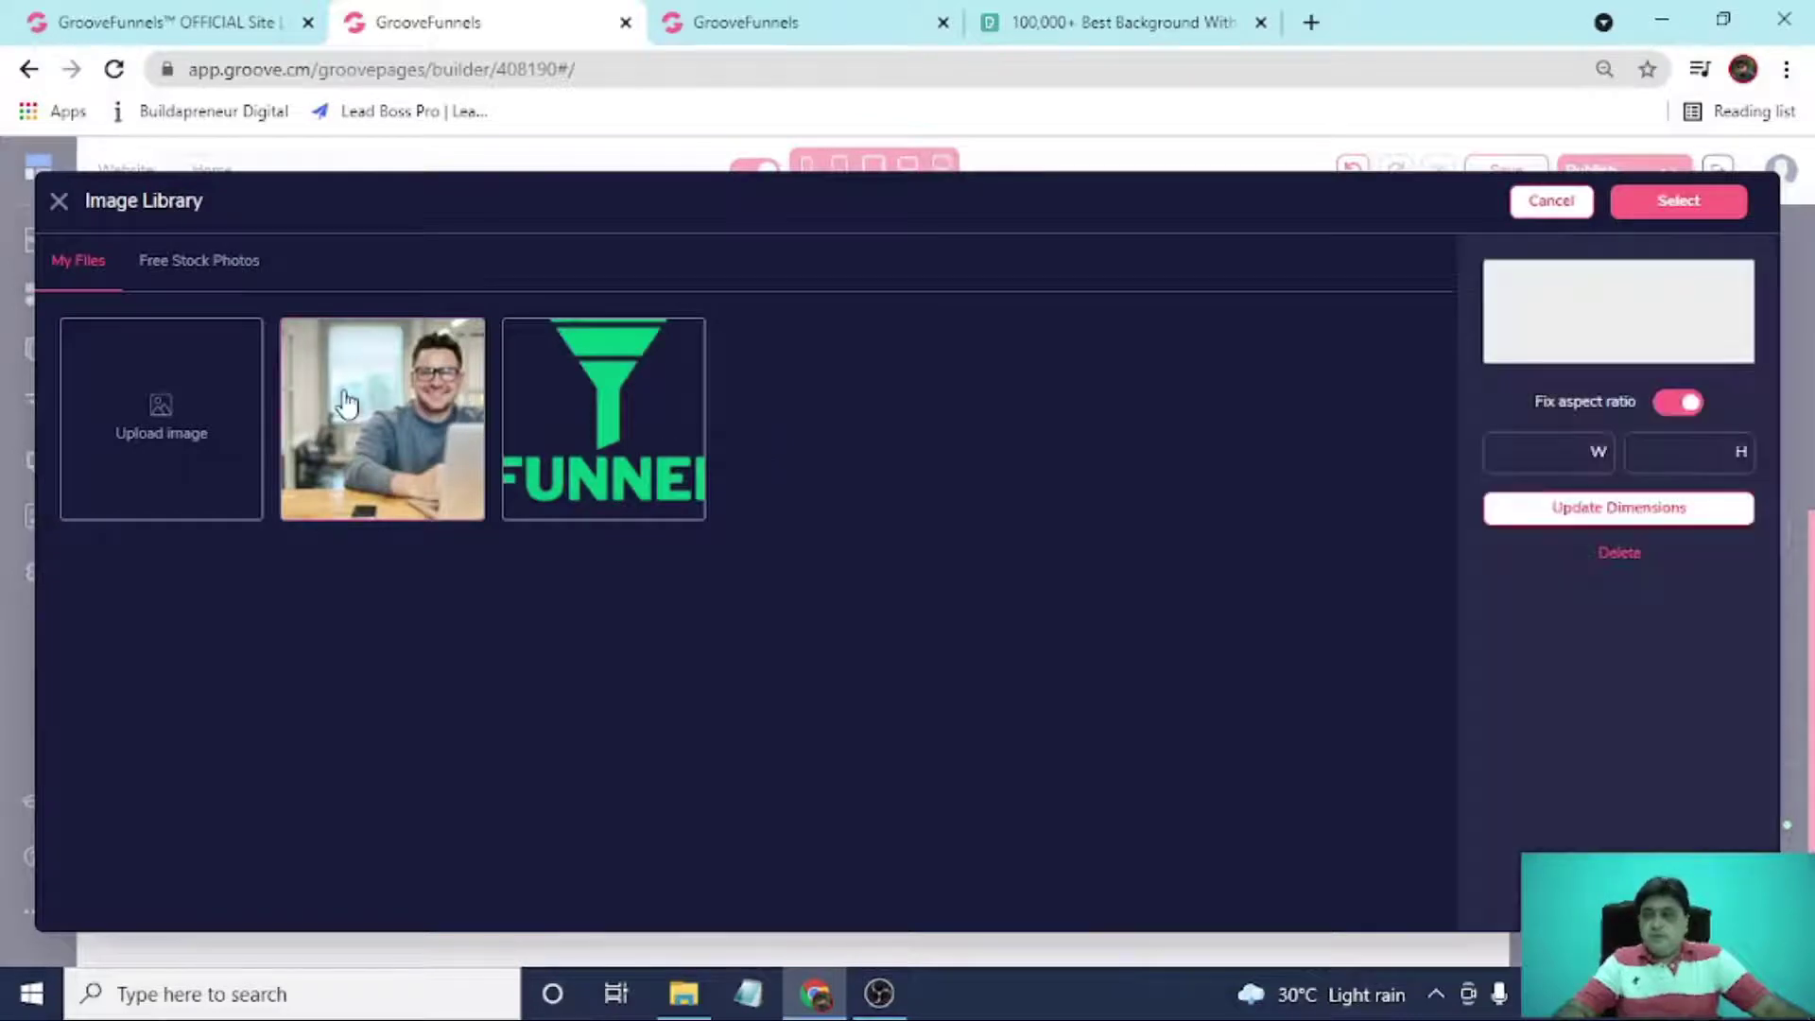
click(1682, 205)
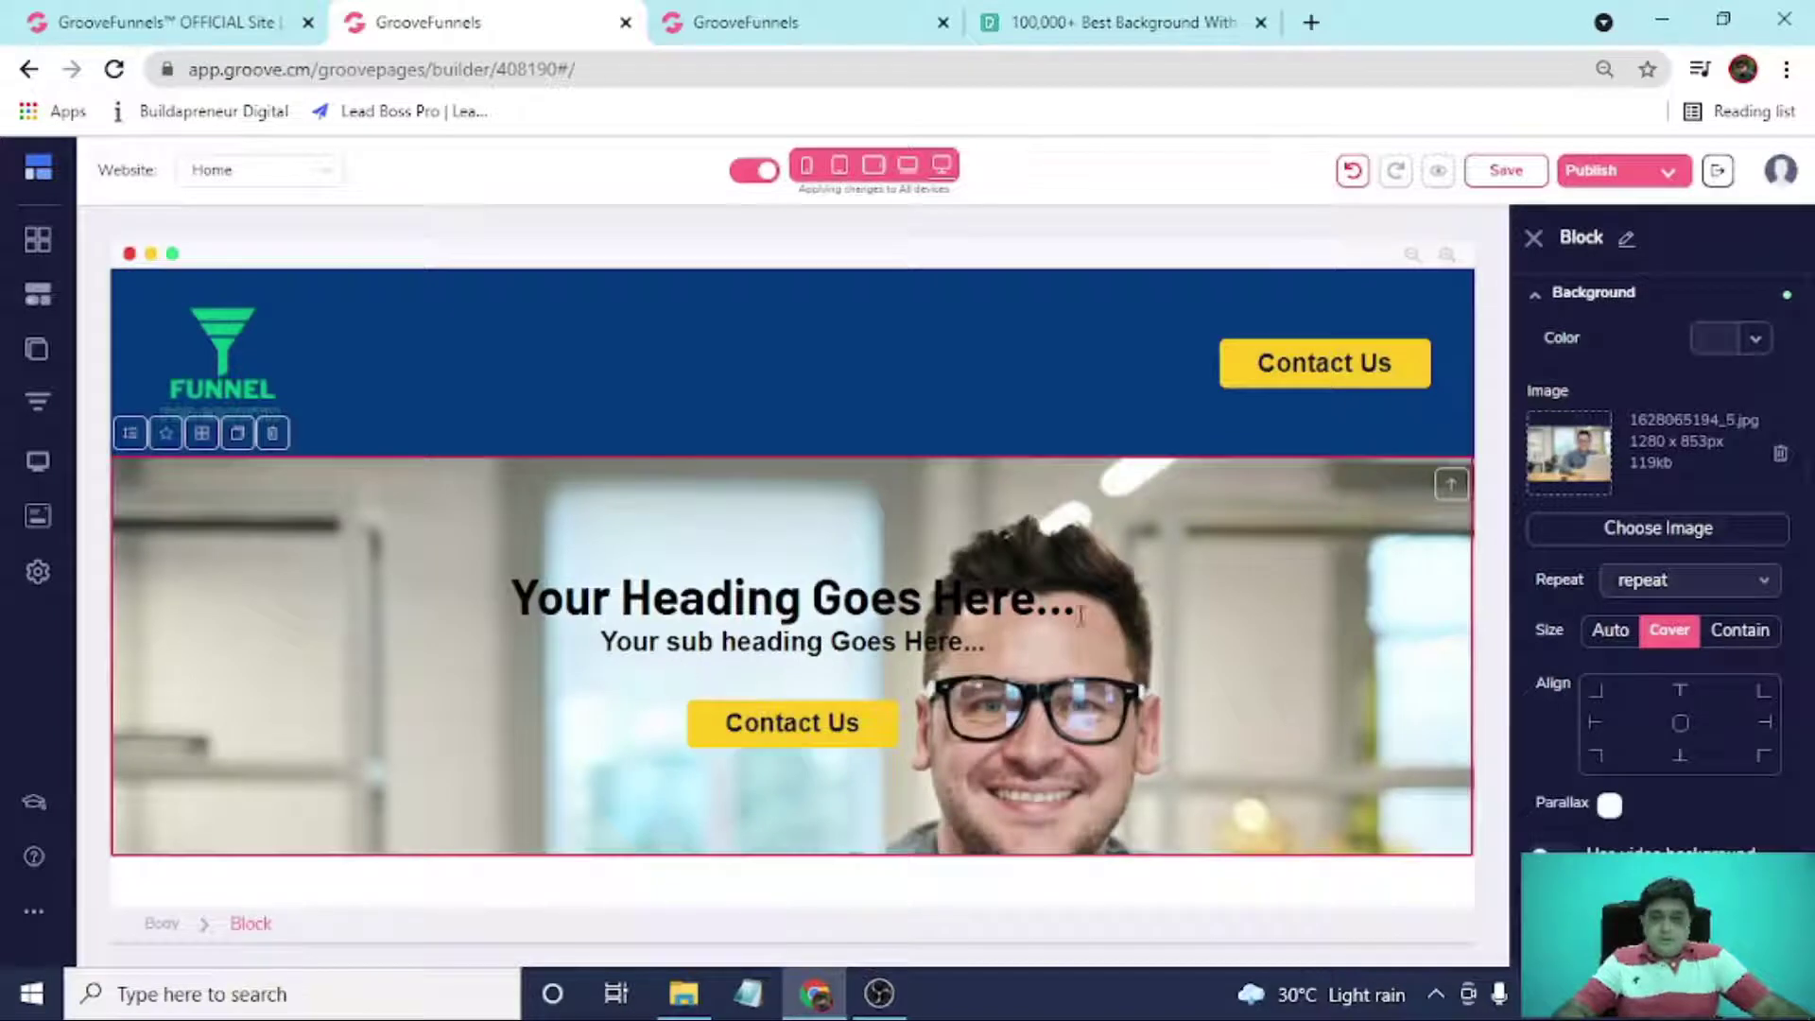
Try aligning the hero block's background image to the centre.
scroll(1675, 701, down, 3)
scroll(1643, 687, up, 2)
scroll(1640, 676, up, 1)
scroll(1636, 663, down, 3)
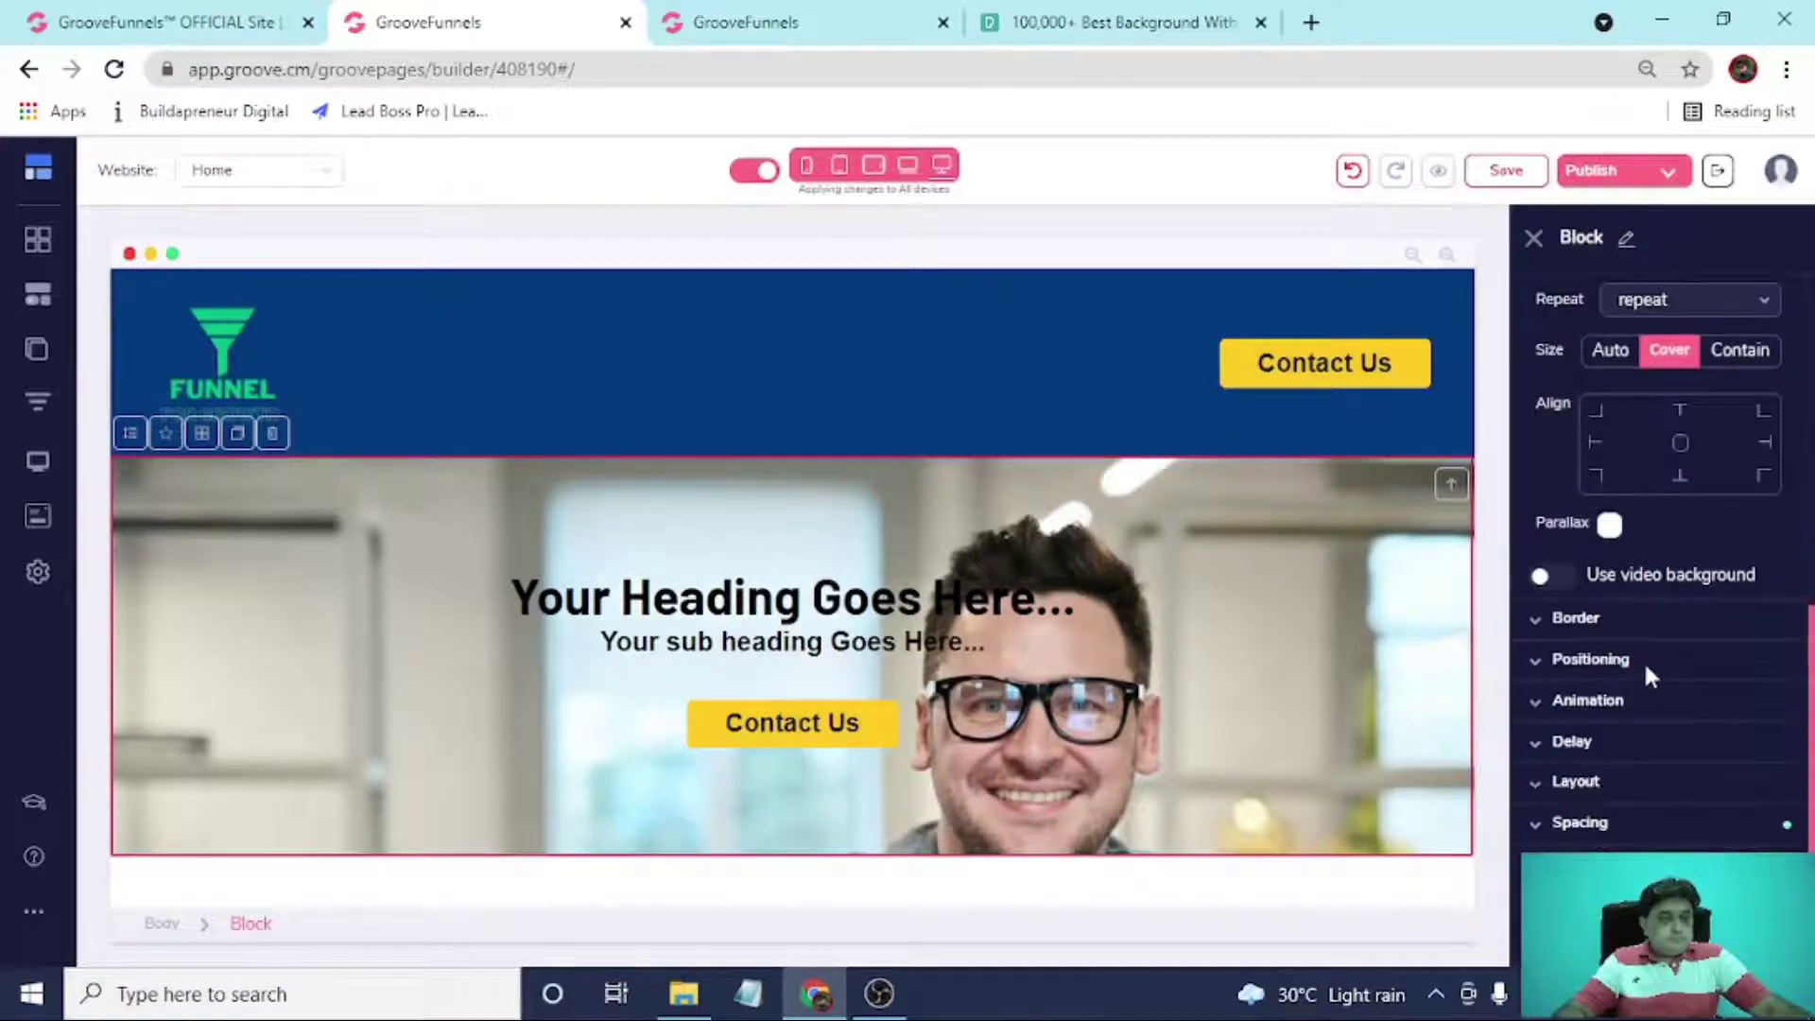
click(1645, 822)
scroll(1654, 676, down, 1)
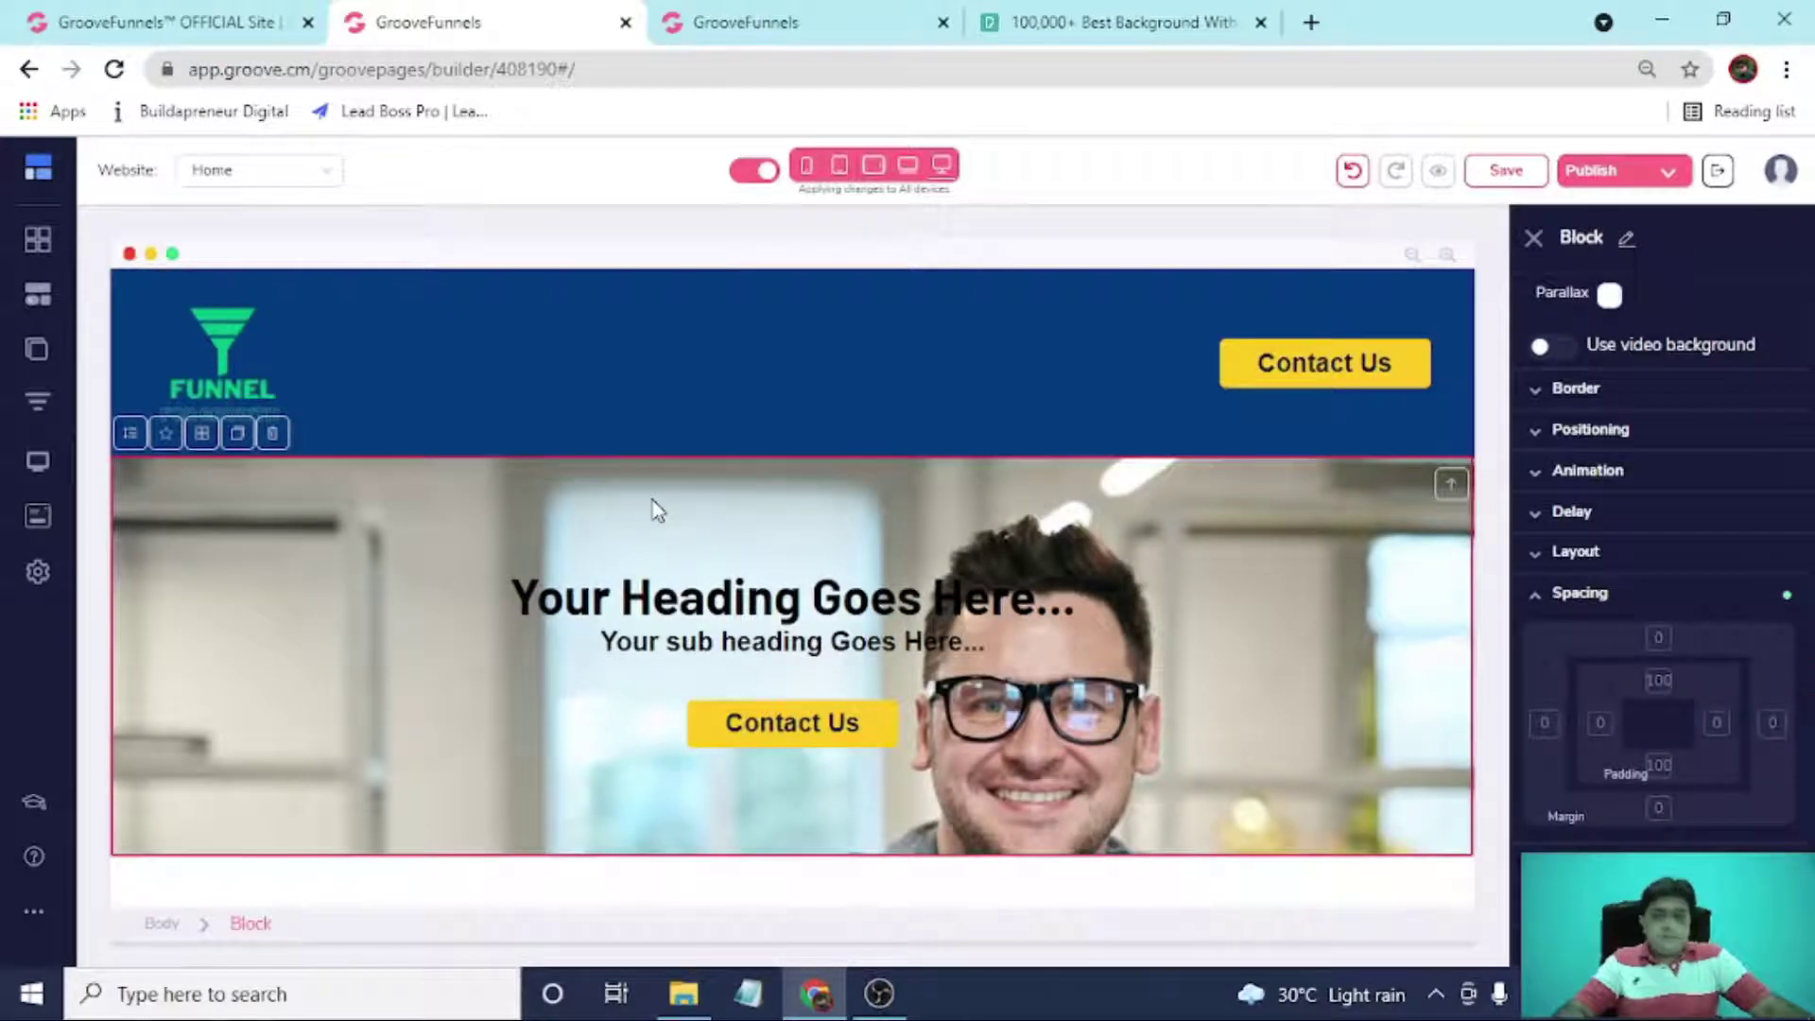
scroll(1642, 511, up, 3)
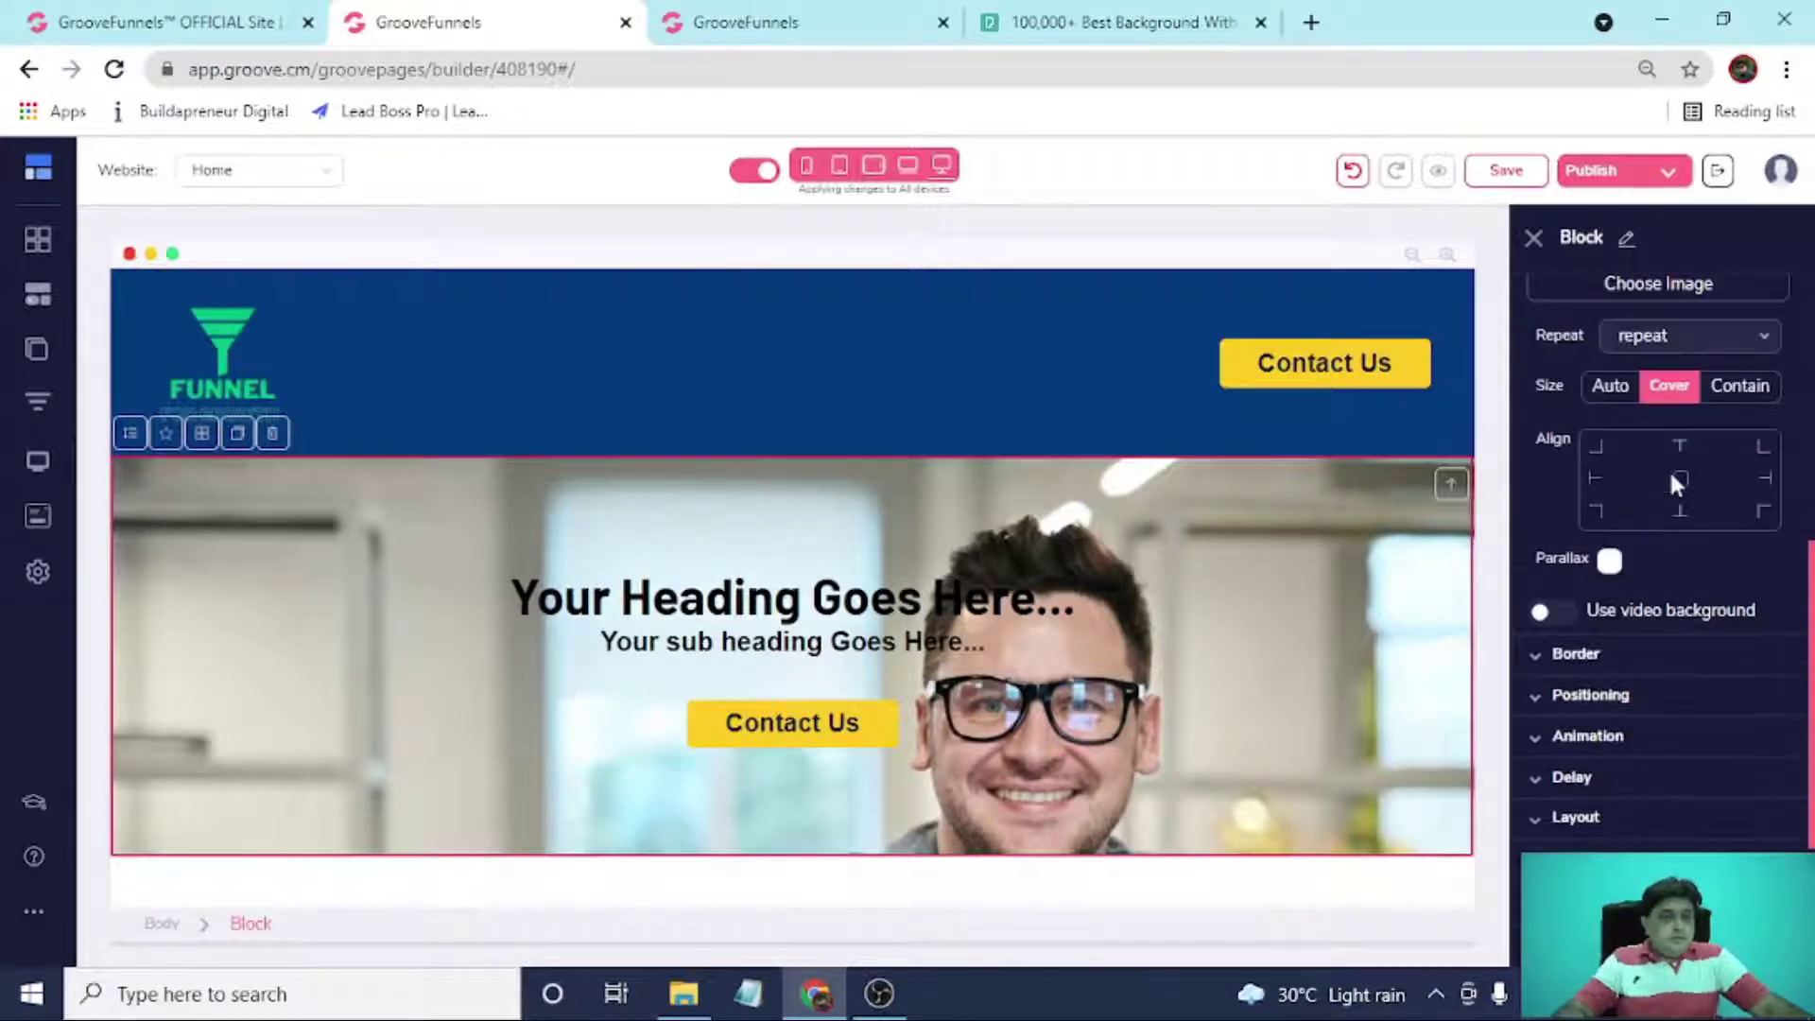
click(1682, 482)
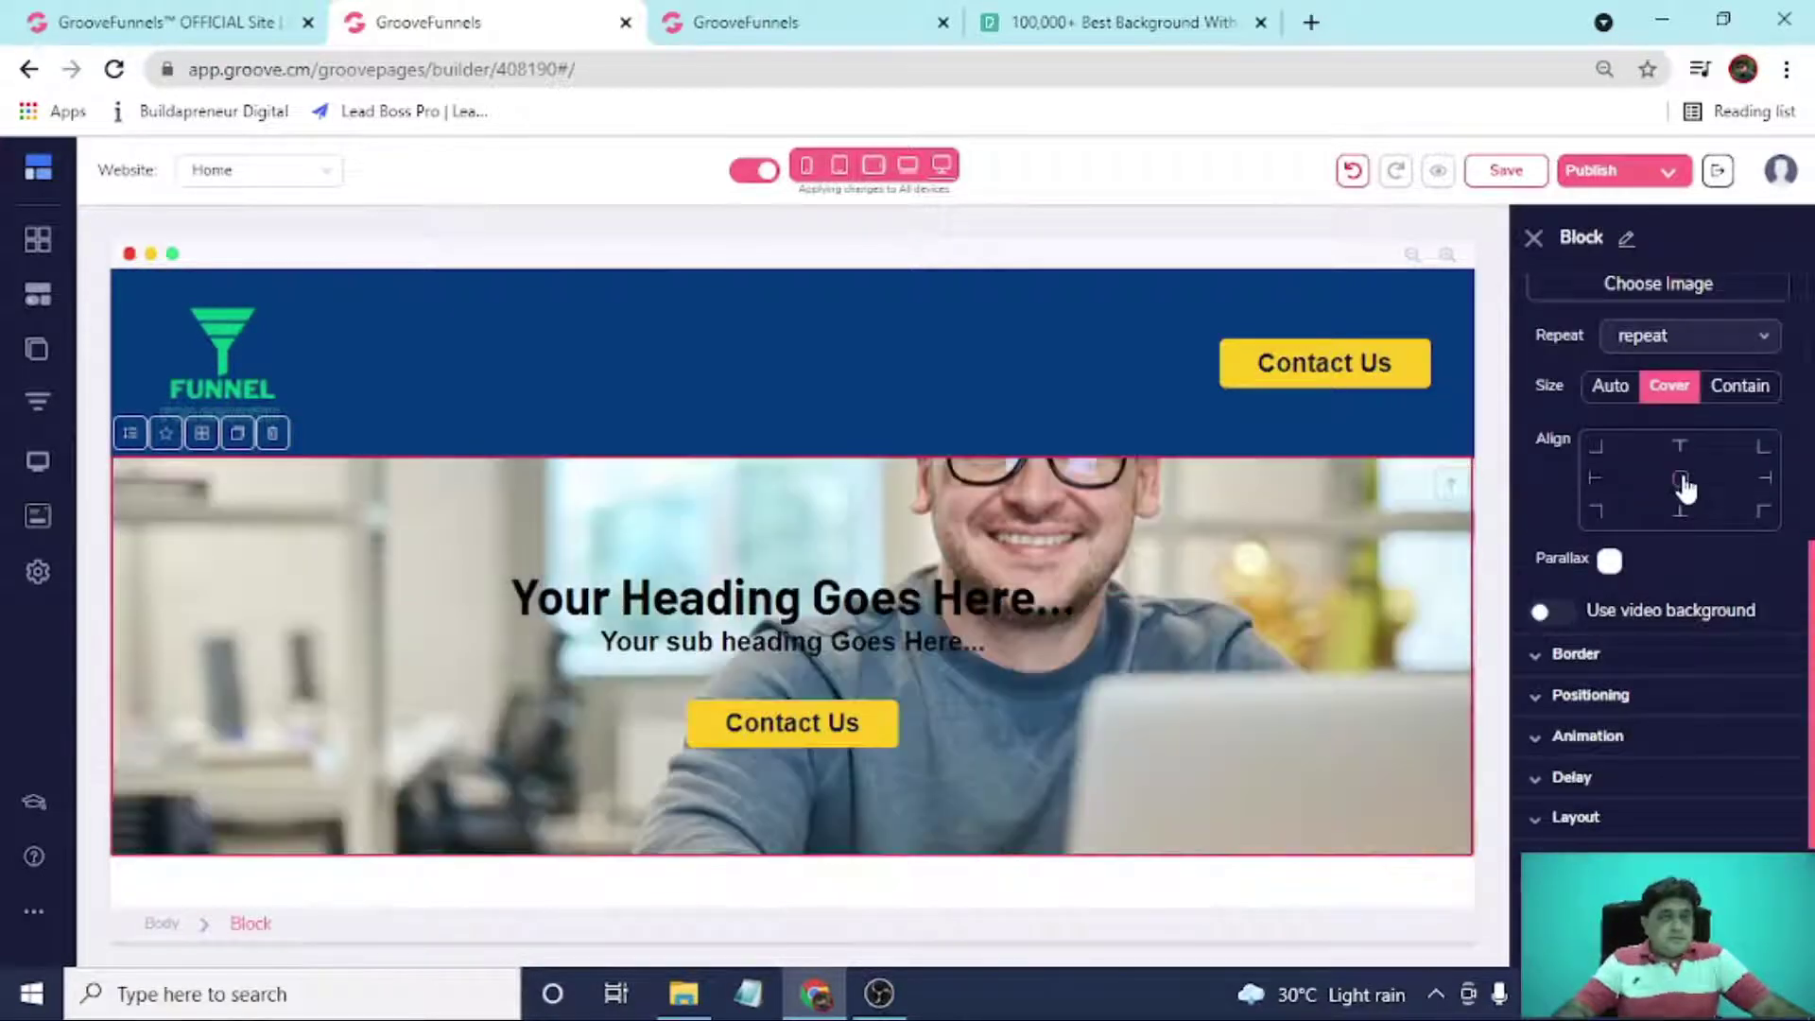
Keep the hero background image size at Cover after trying Contain and Auto, and align the image to the top centre.
click(1758, 395)
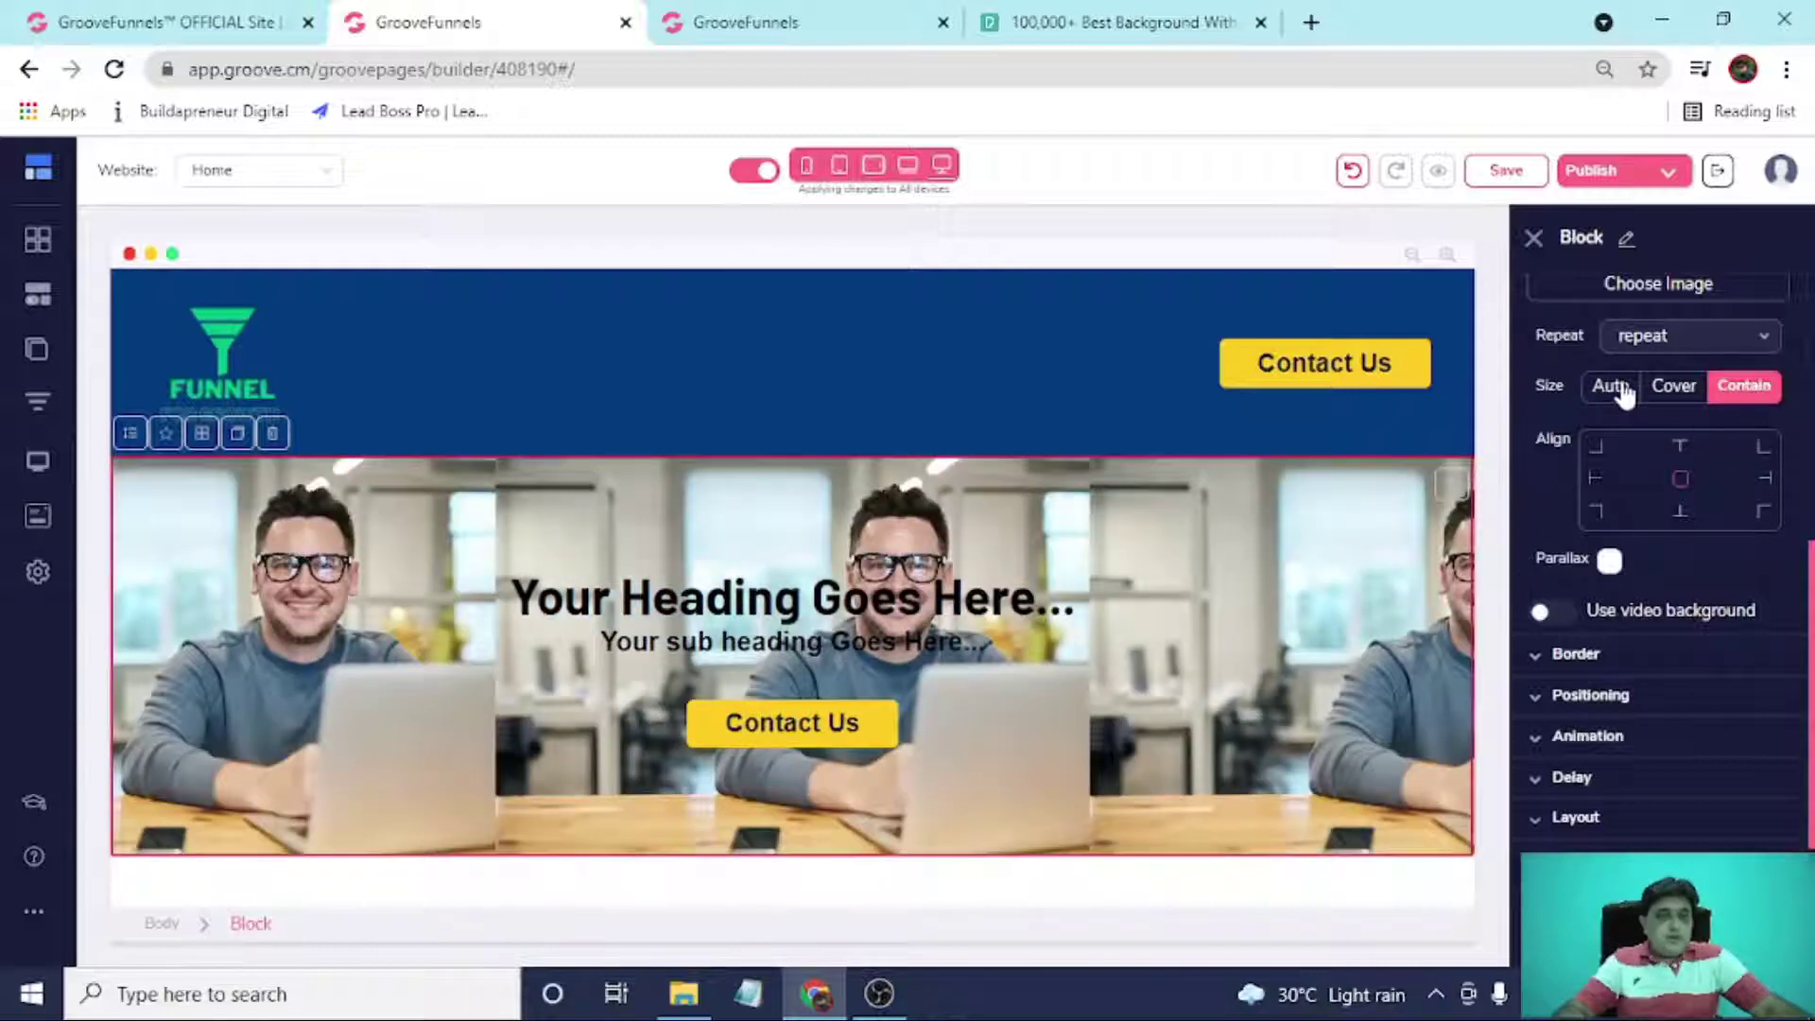
click(1611, 388)
click(1684, 357)
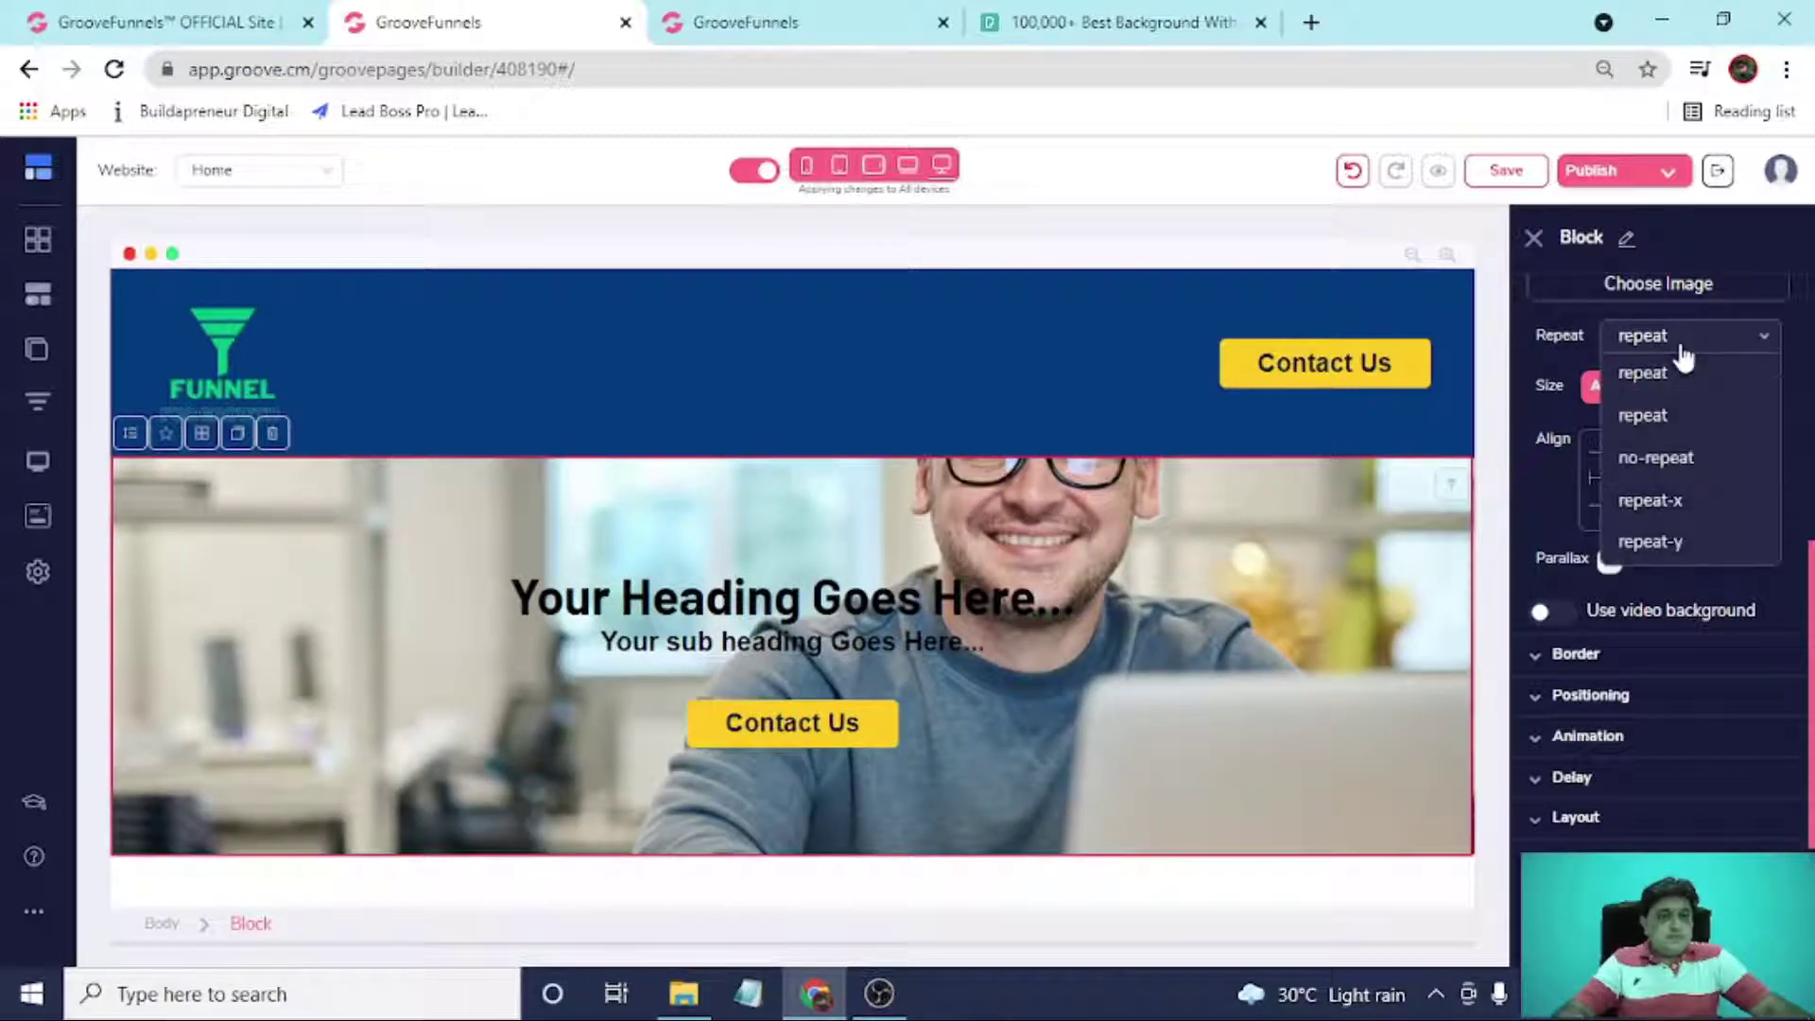
click(1681, 368)
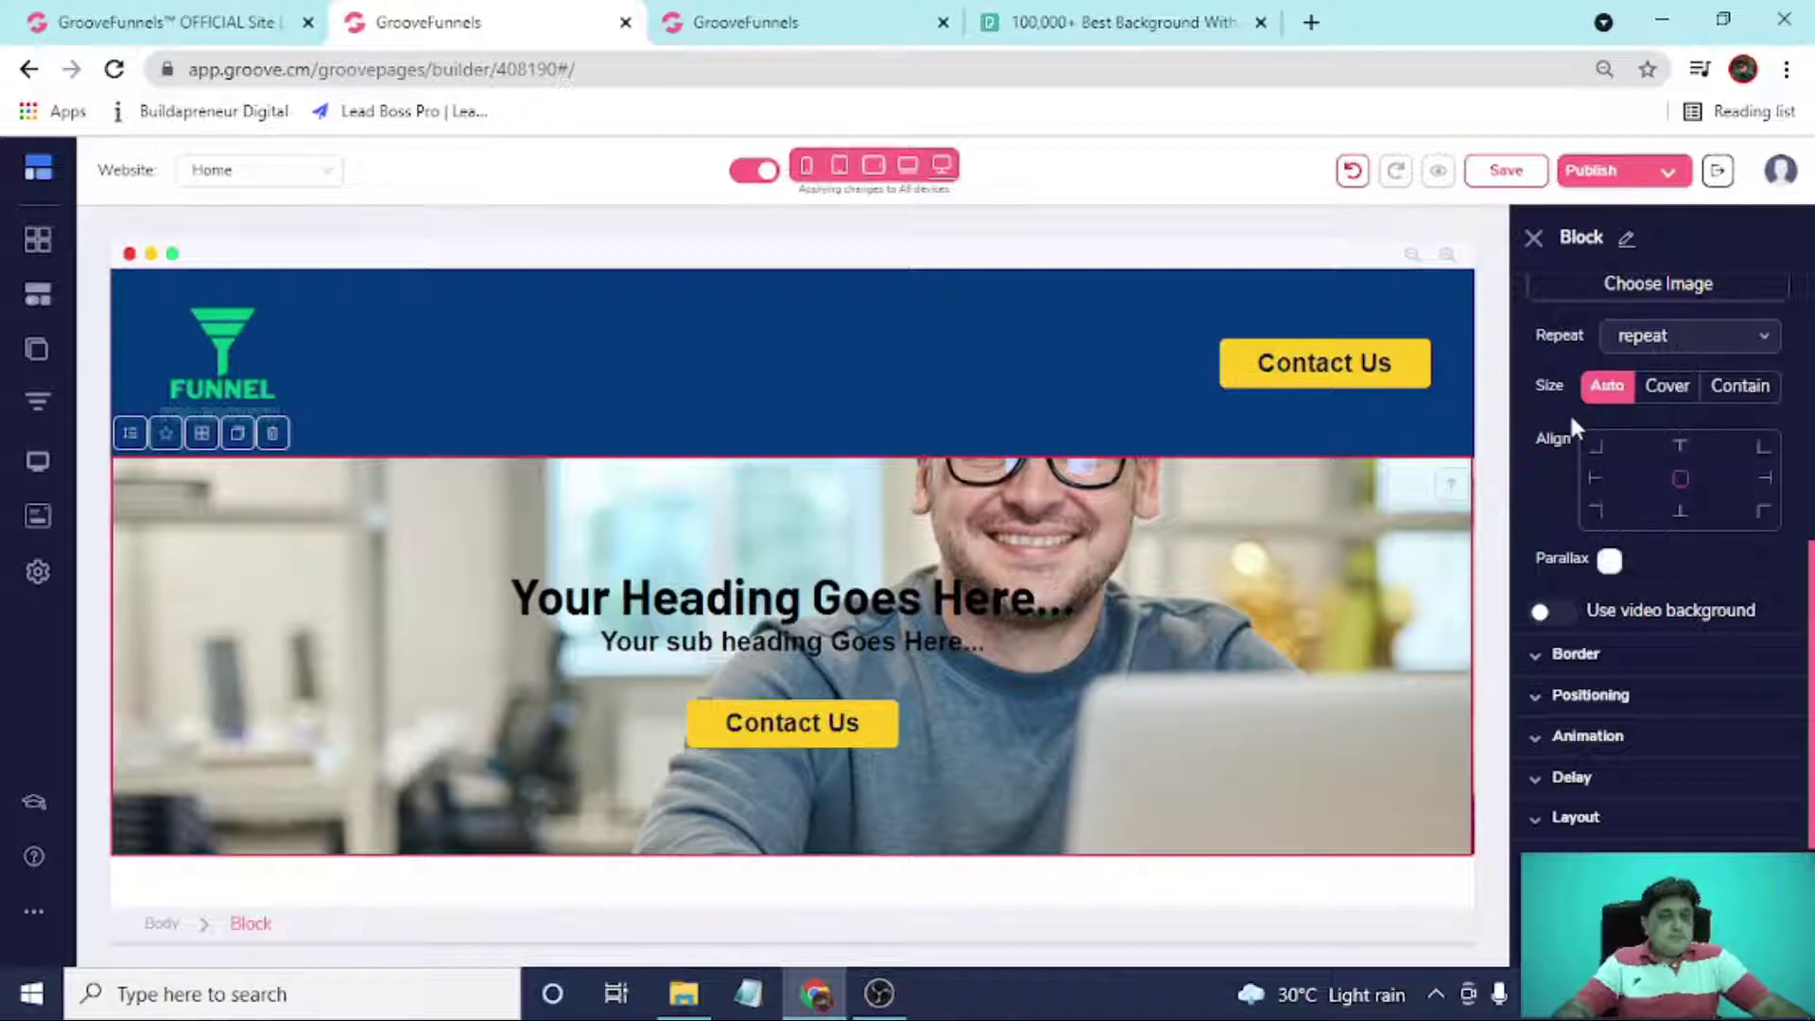
click(1670, 397)
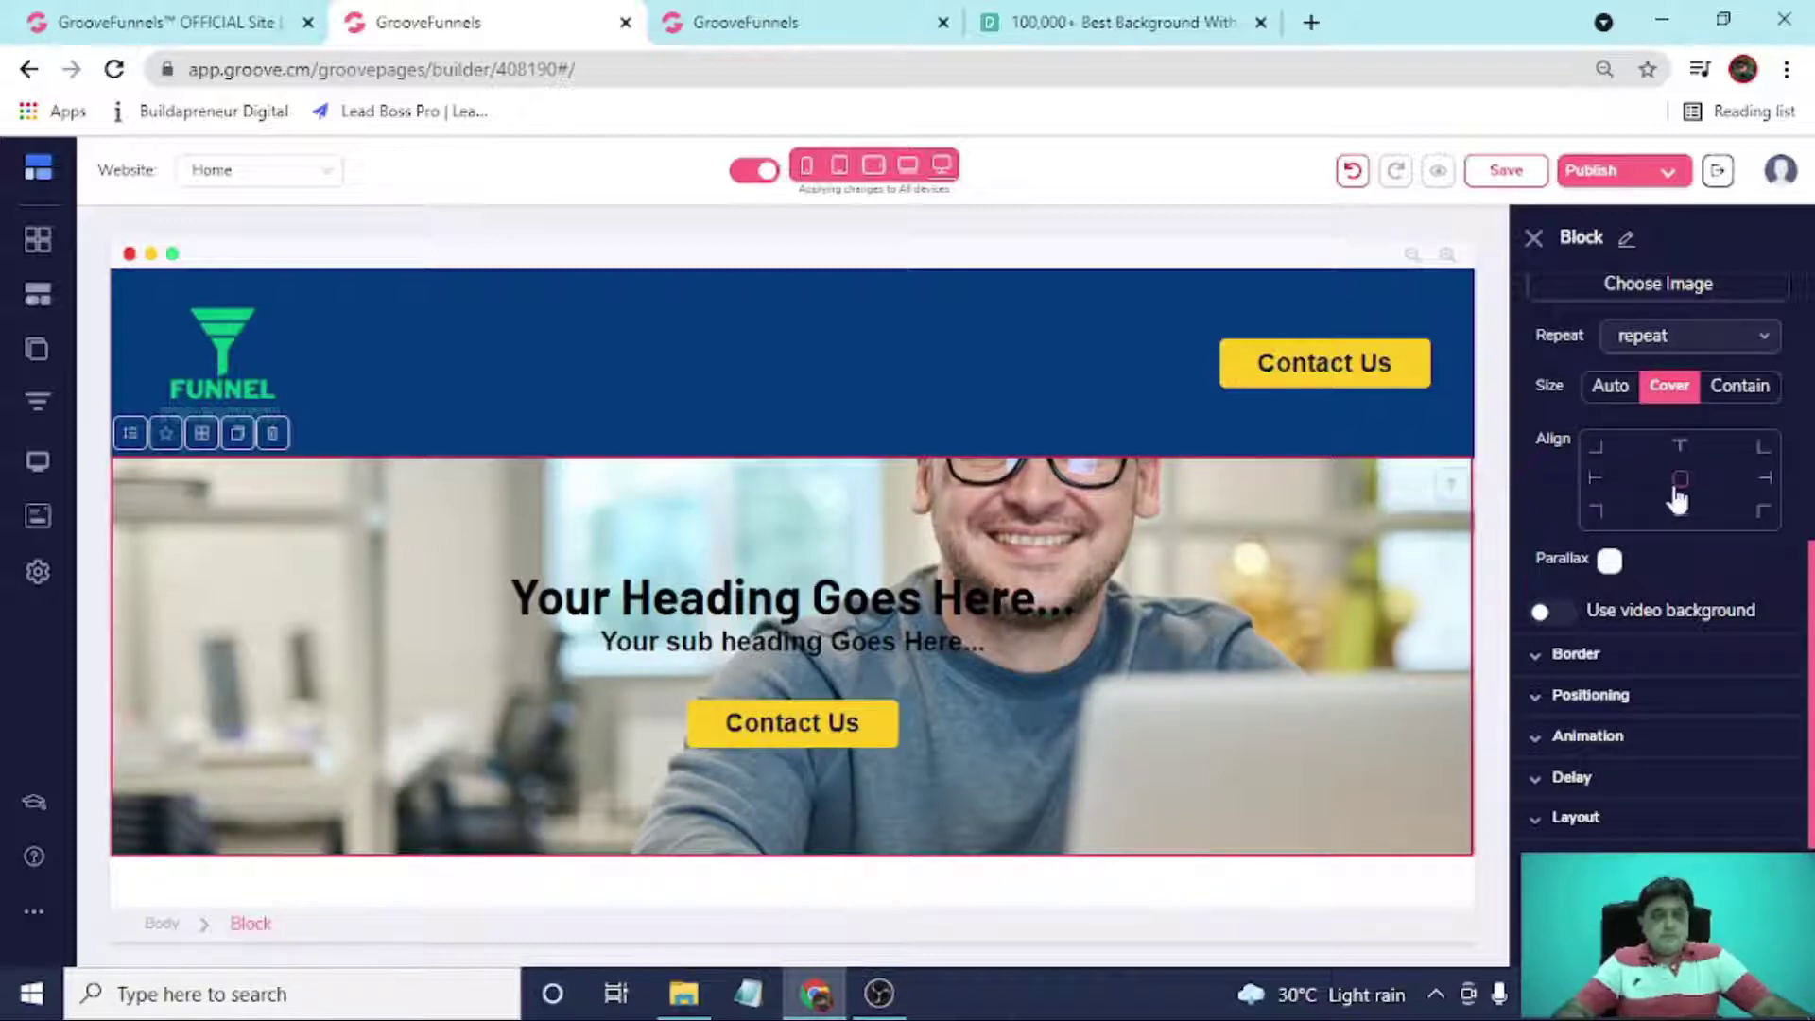
click(1677, 445)
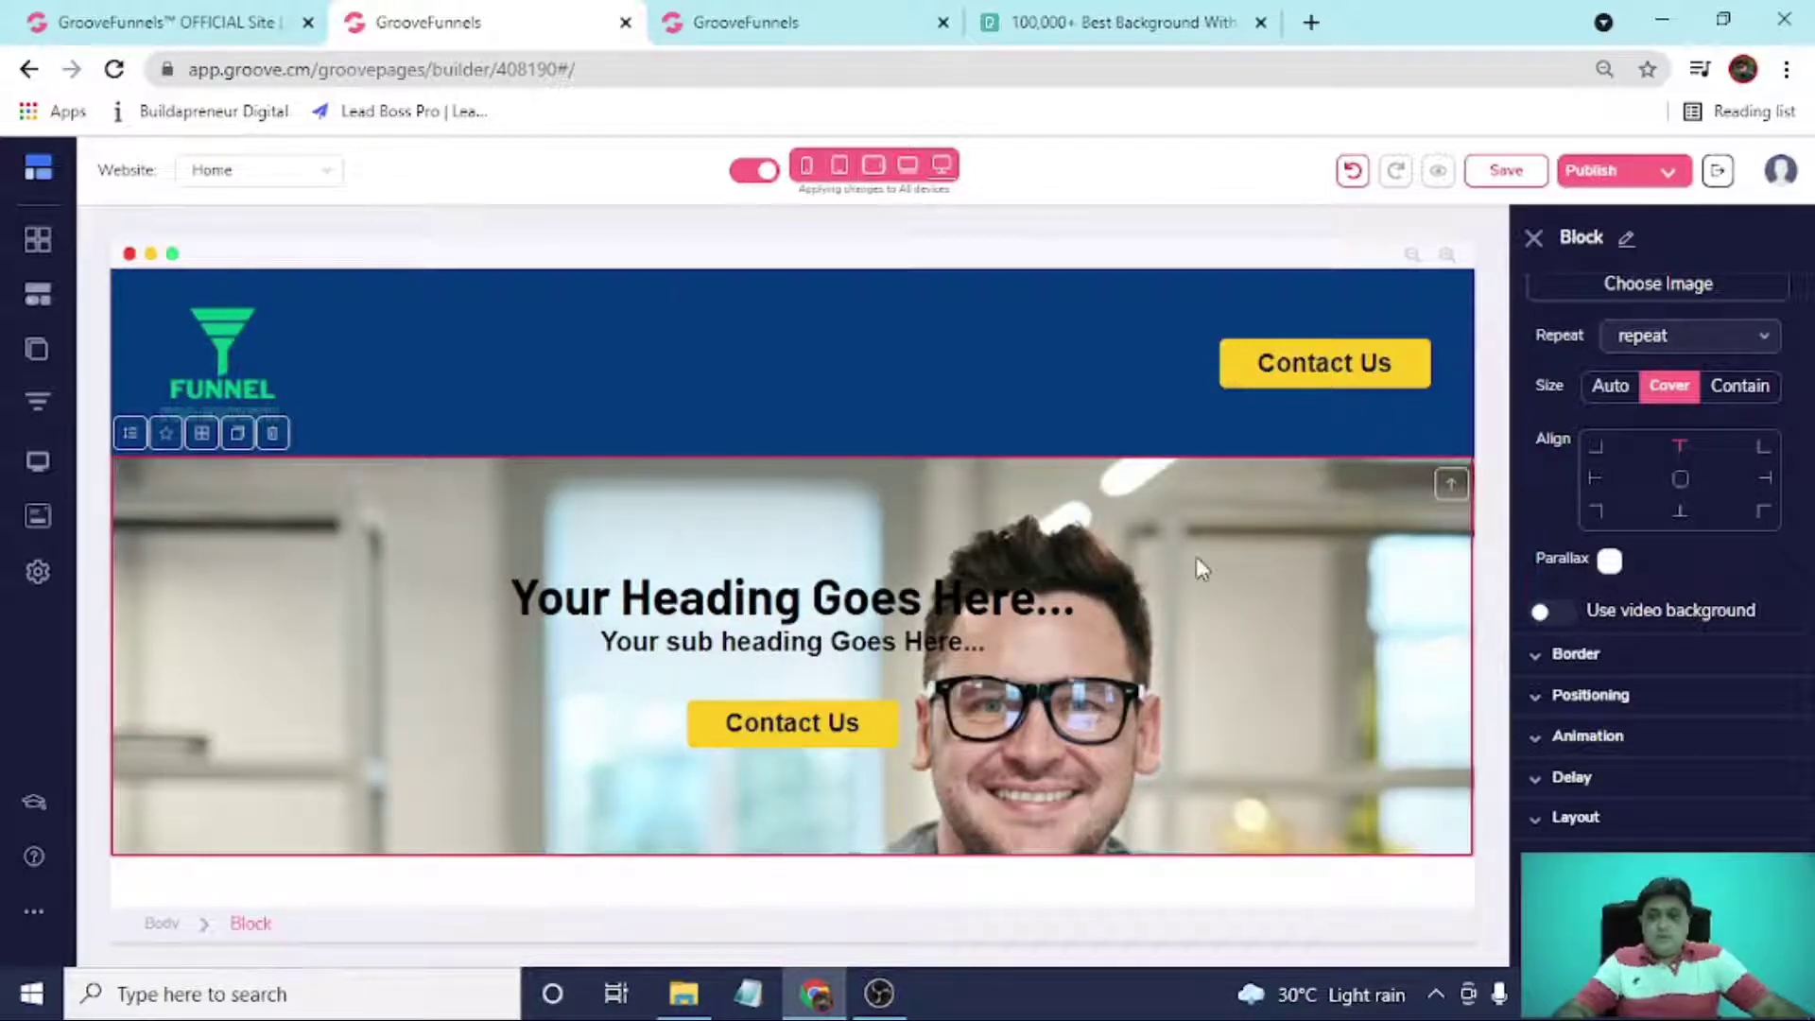
Set the top margin of the sub heading to 45.
click(671, 620)
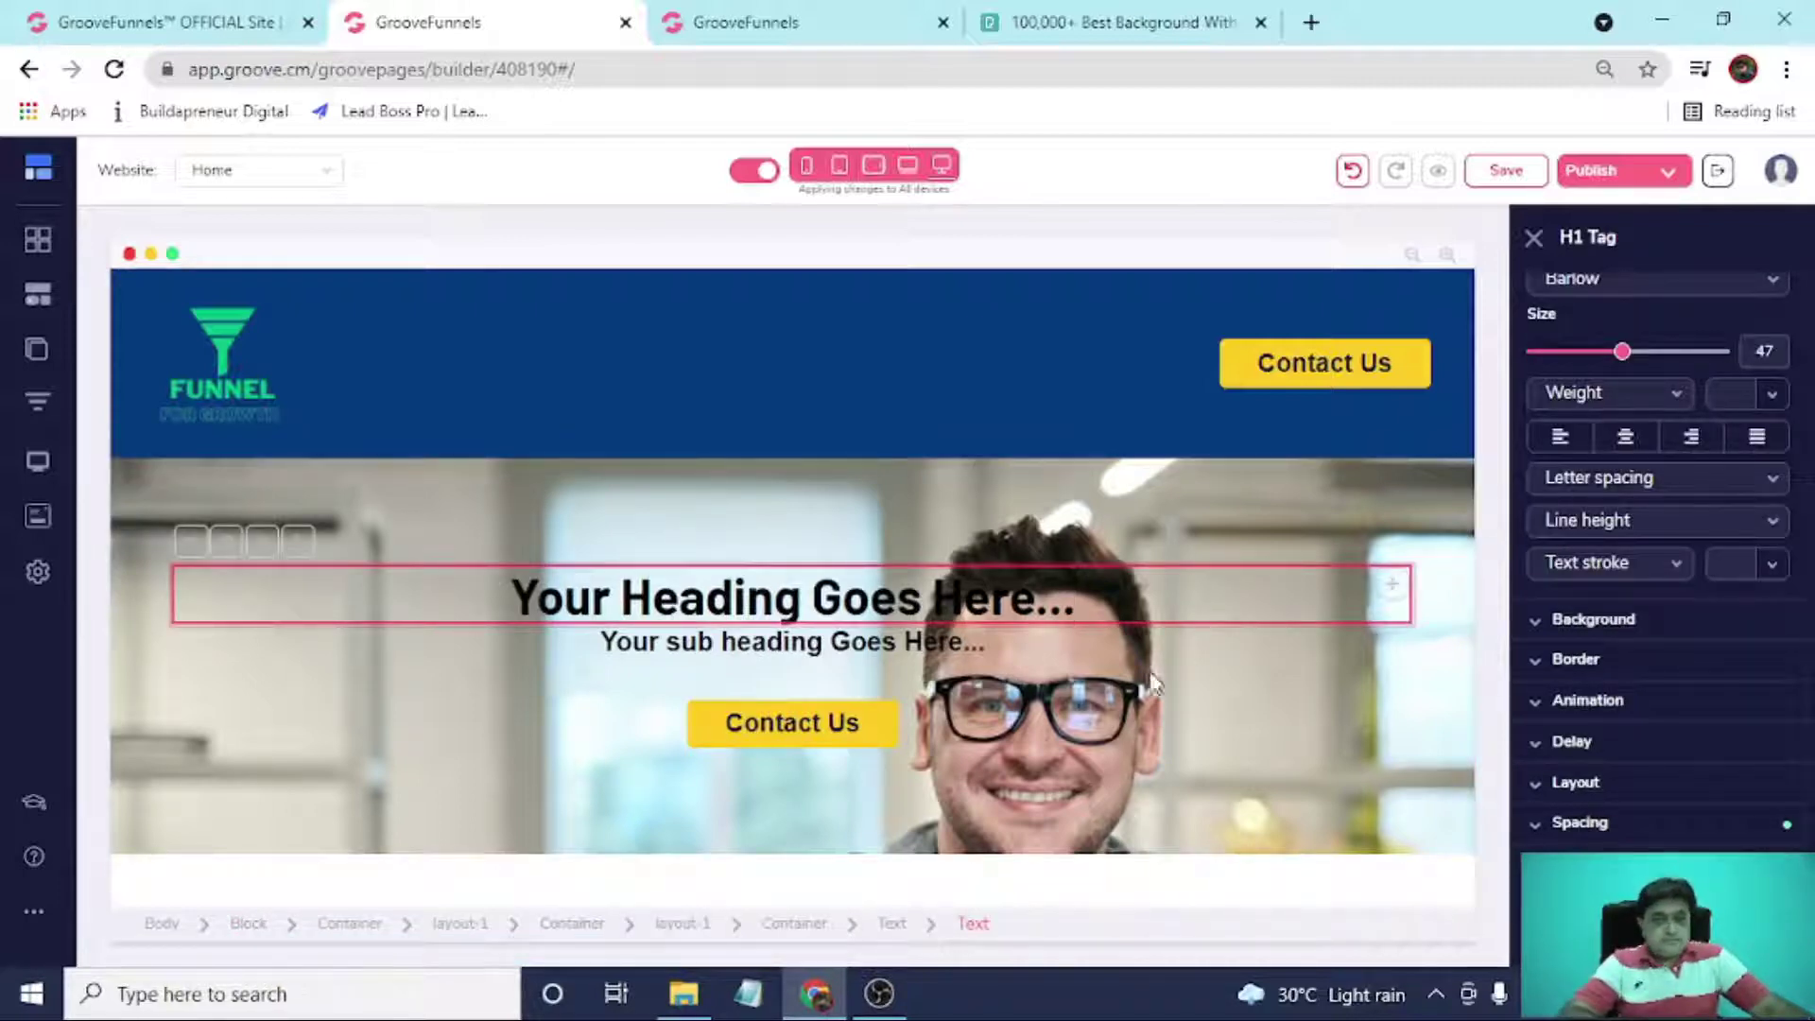
click(547, 648)
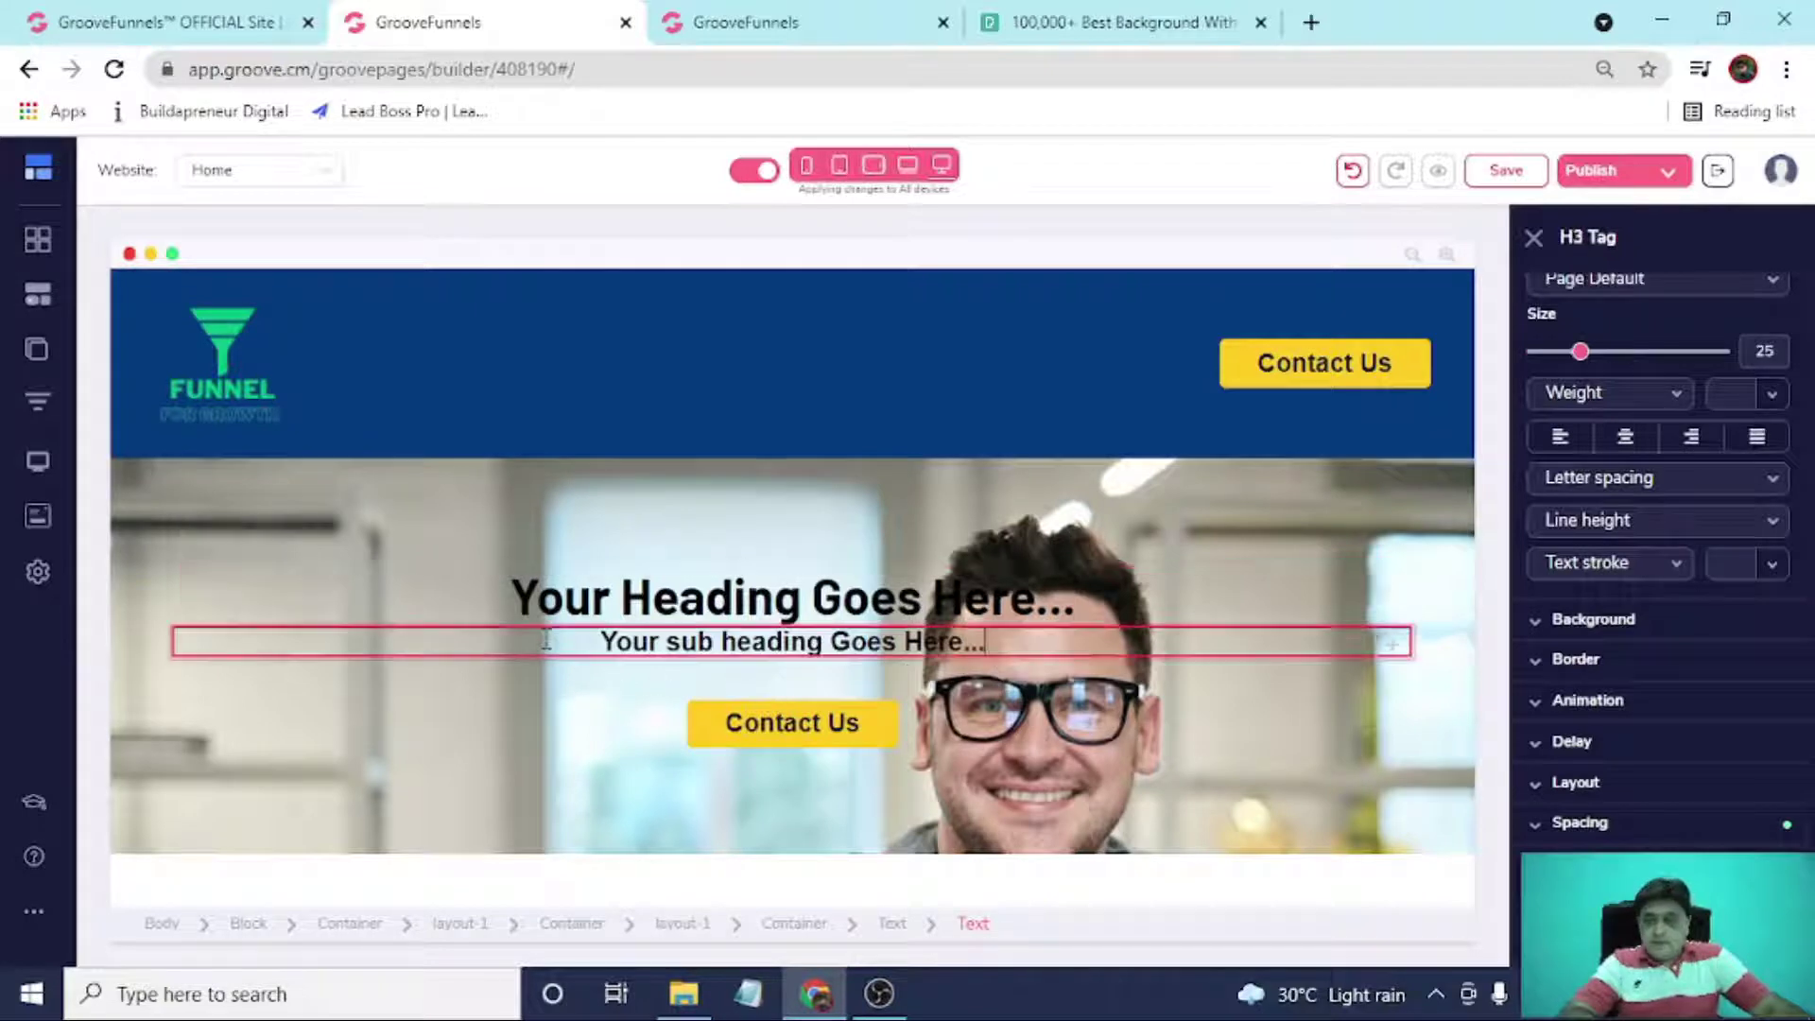
click(1682, 828)
scroll(1633, 732, down, 2)
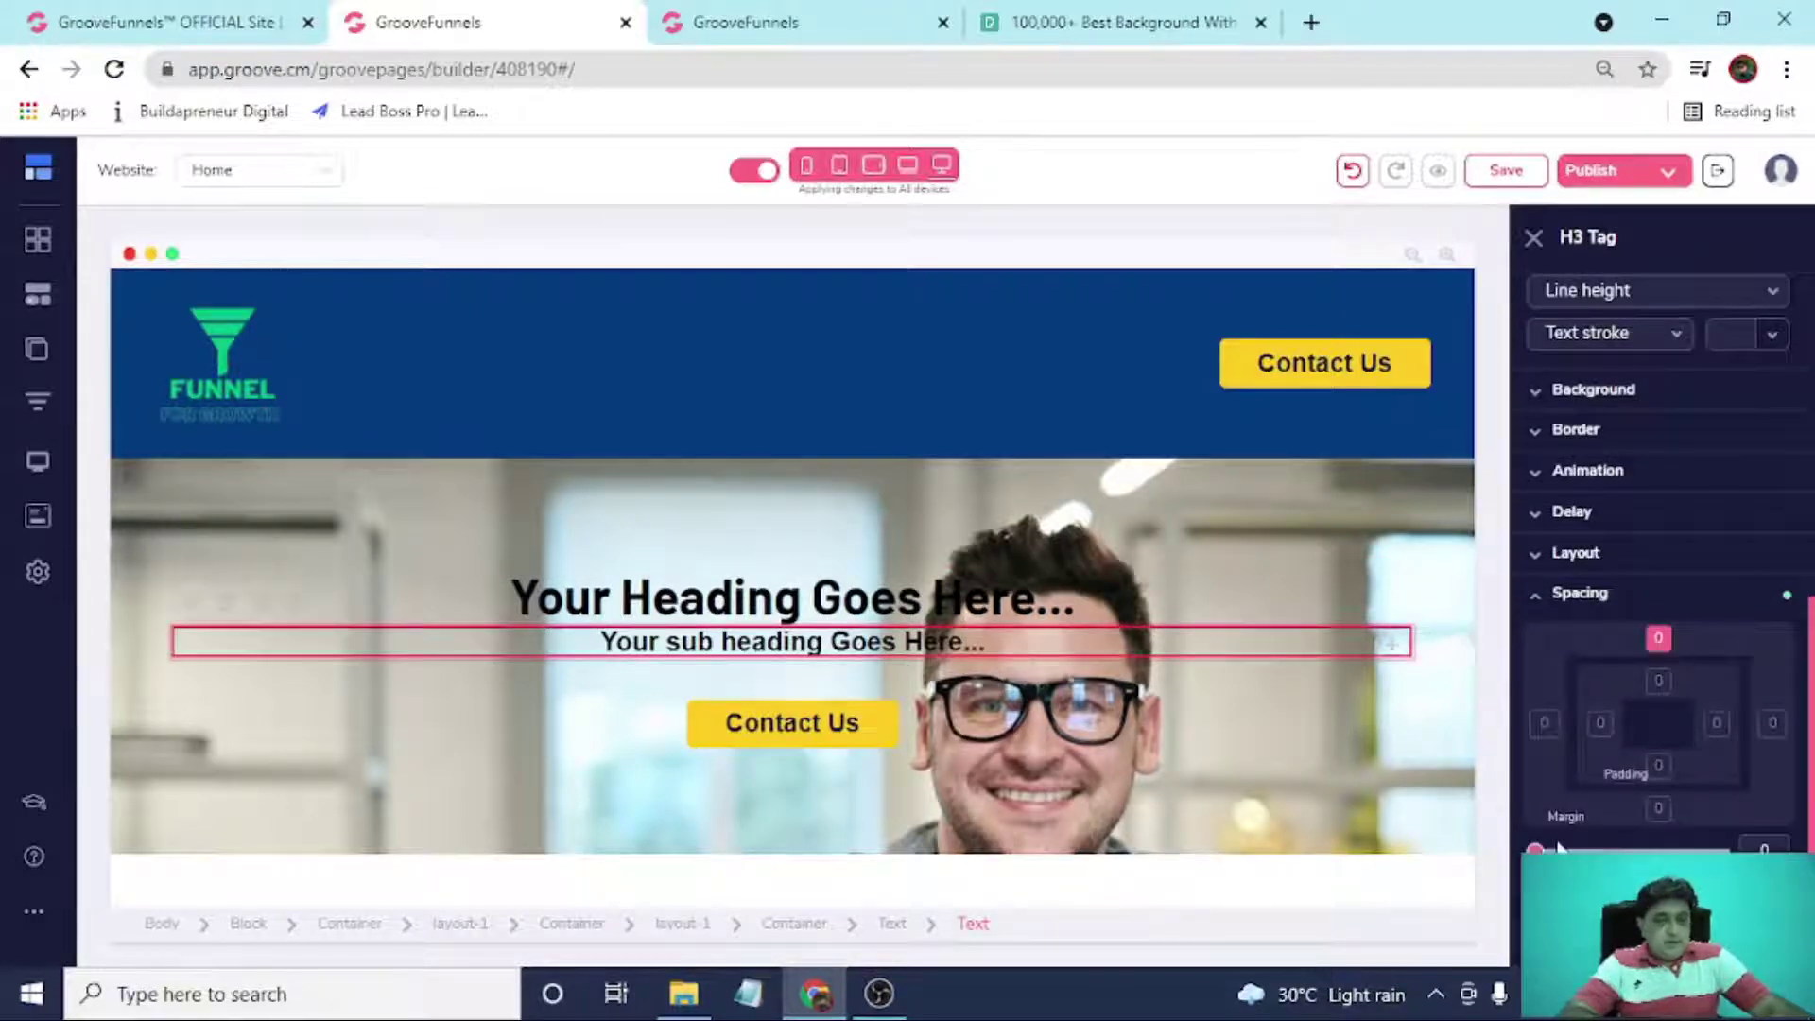
drag(1535, 848, 1620, 848)
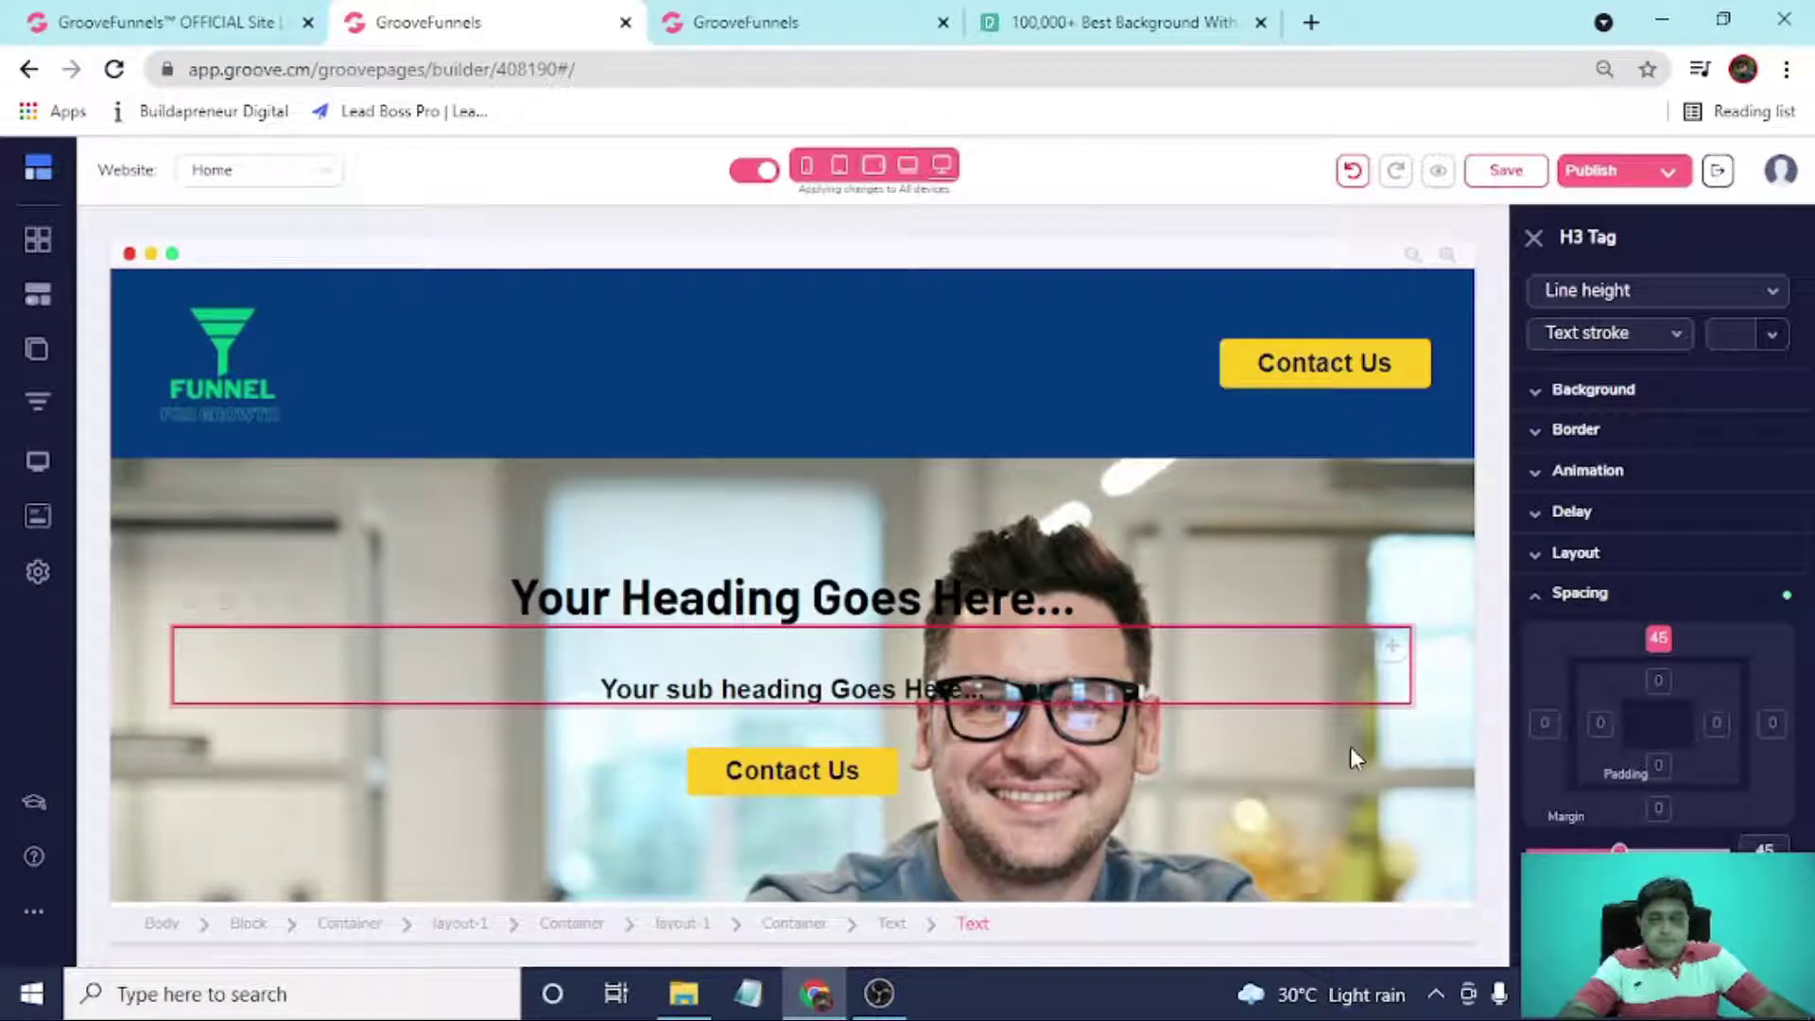
Overlay the hero block's background image with blue #0451AE at transparency 2, trying black #000000 at 3 first.
click(144, 498)
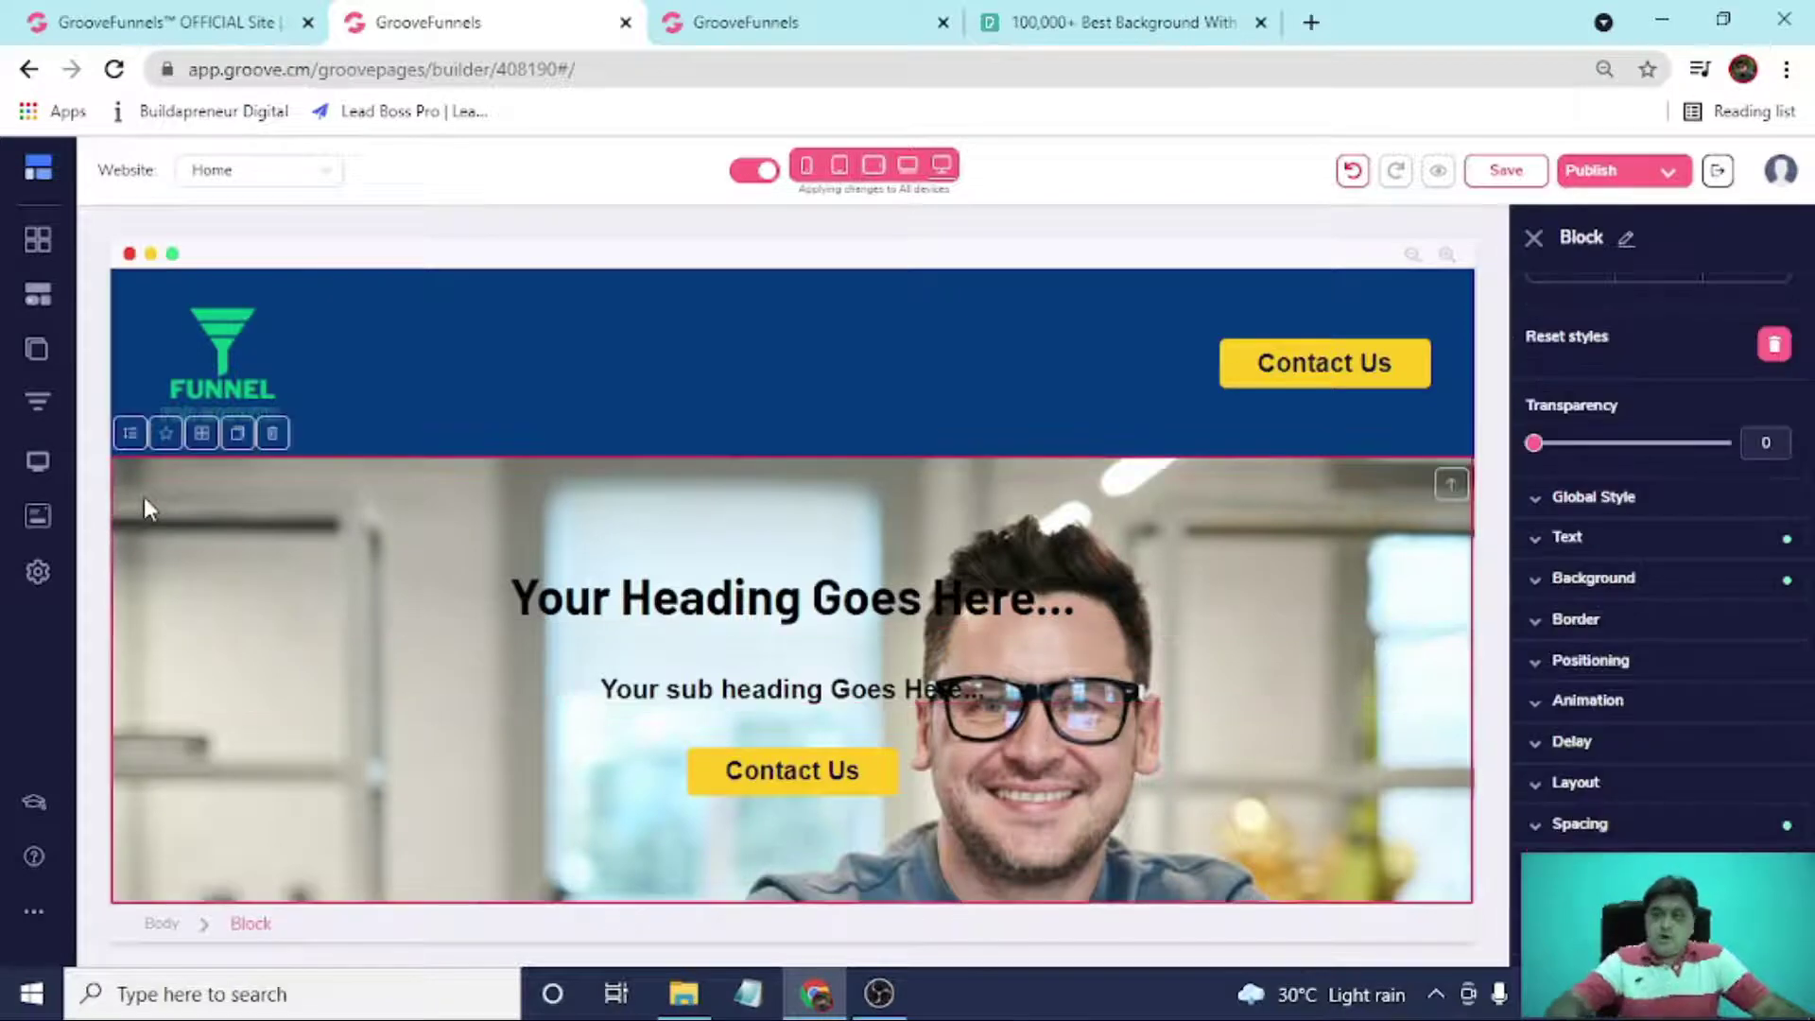
scroll(1645, 693, down, 1)
scroll(1645, 693, down, 2)
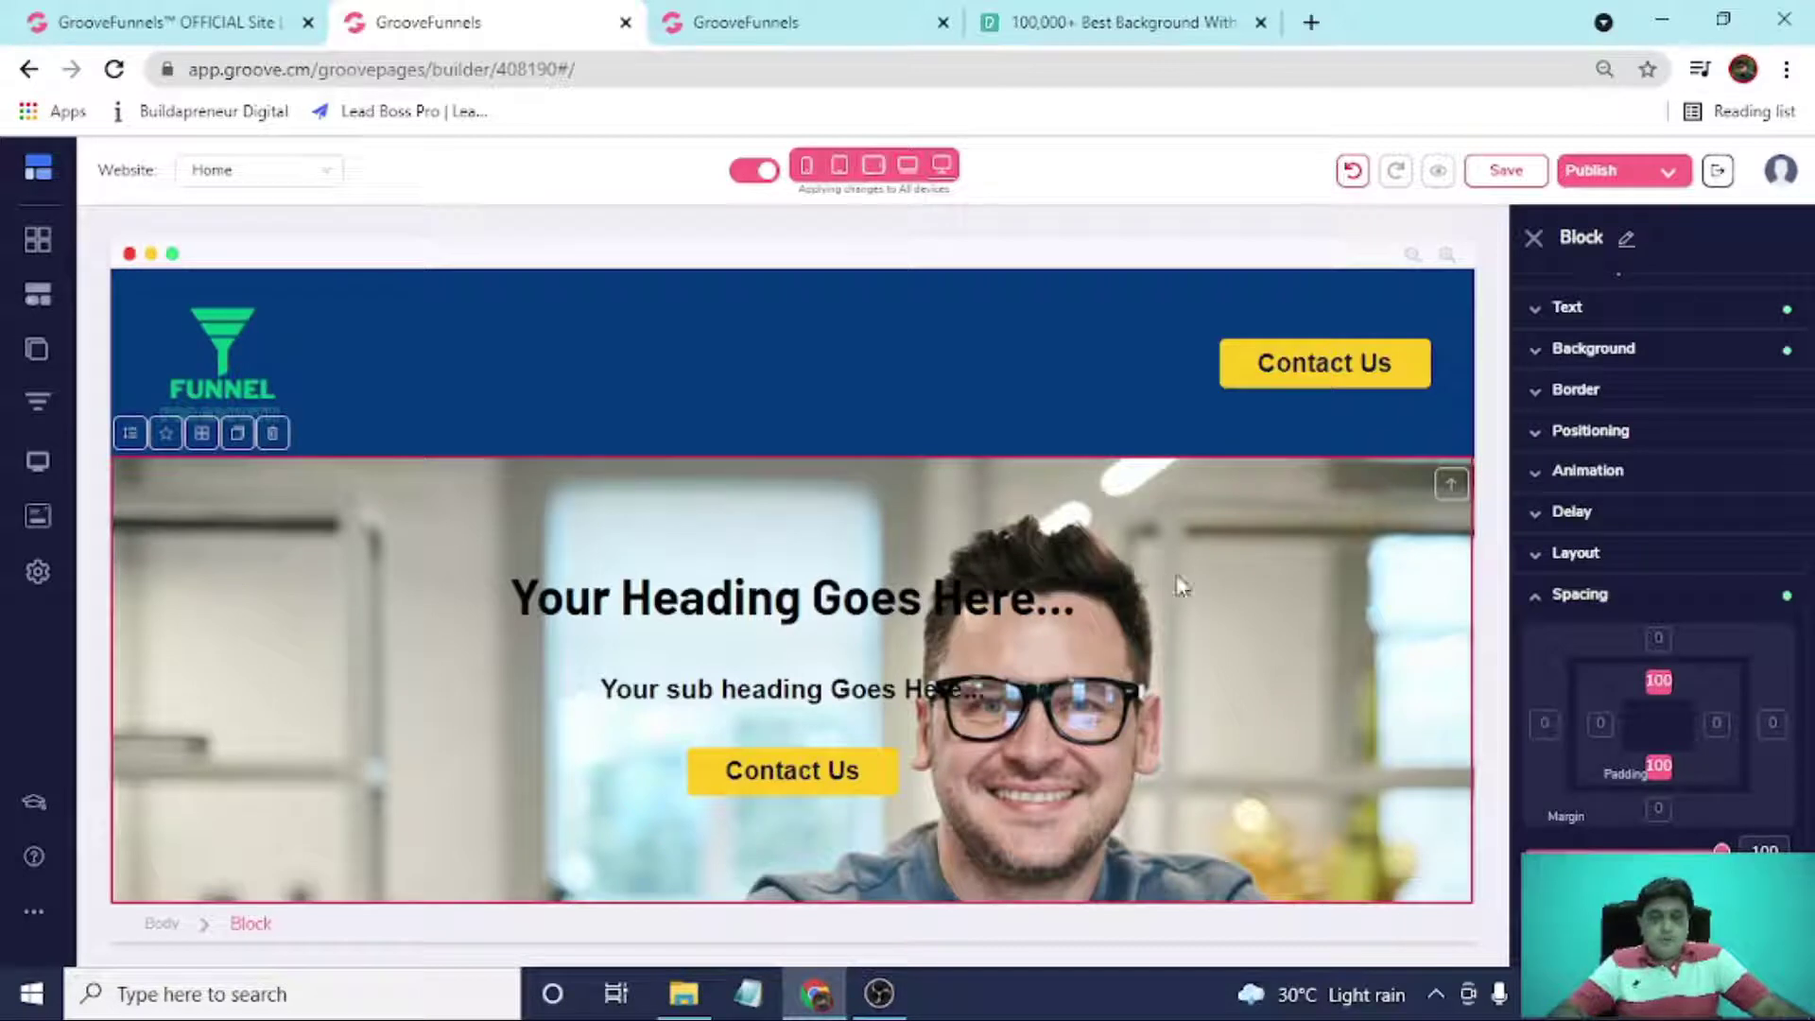
click(1618, 350)
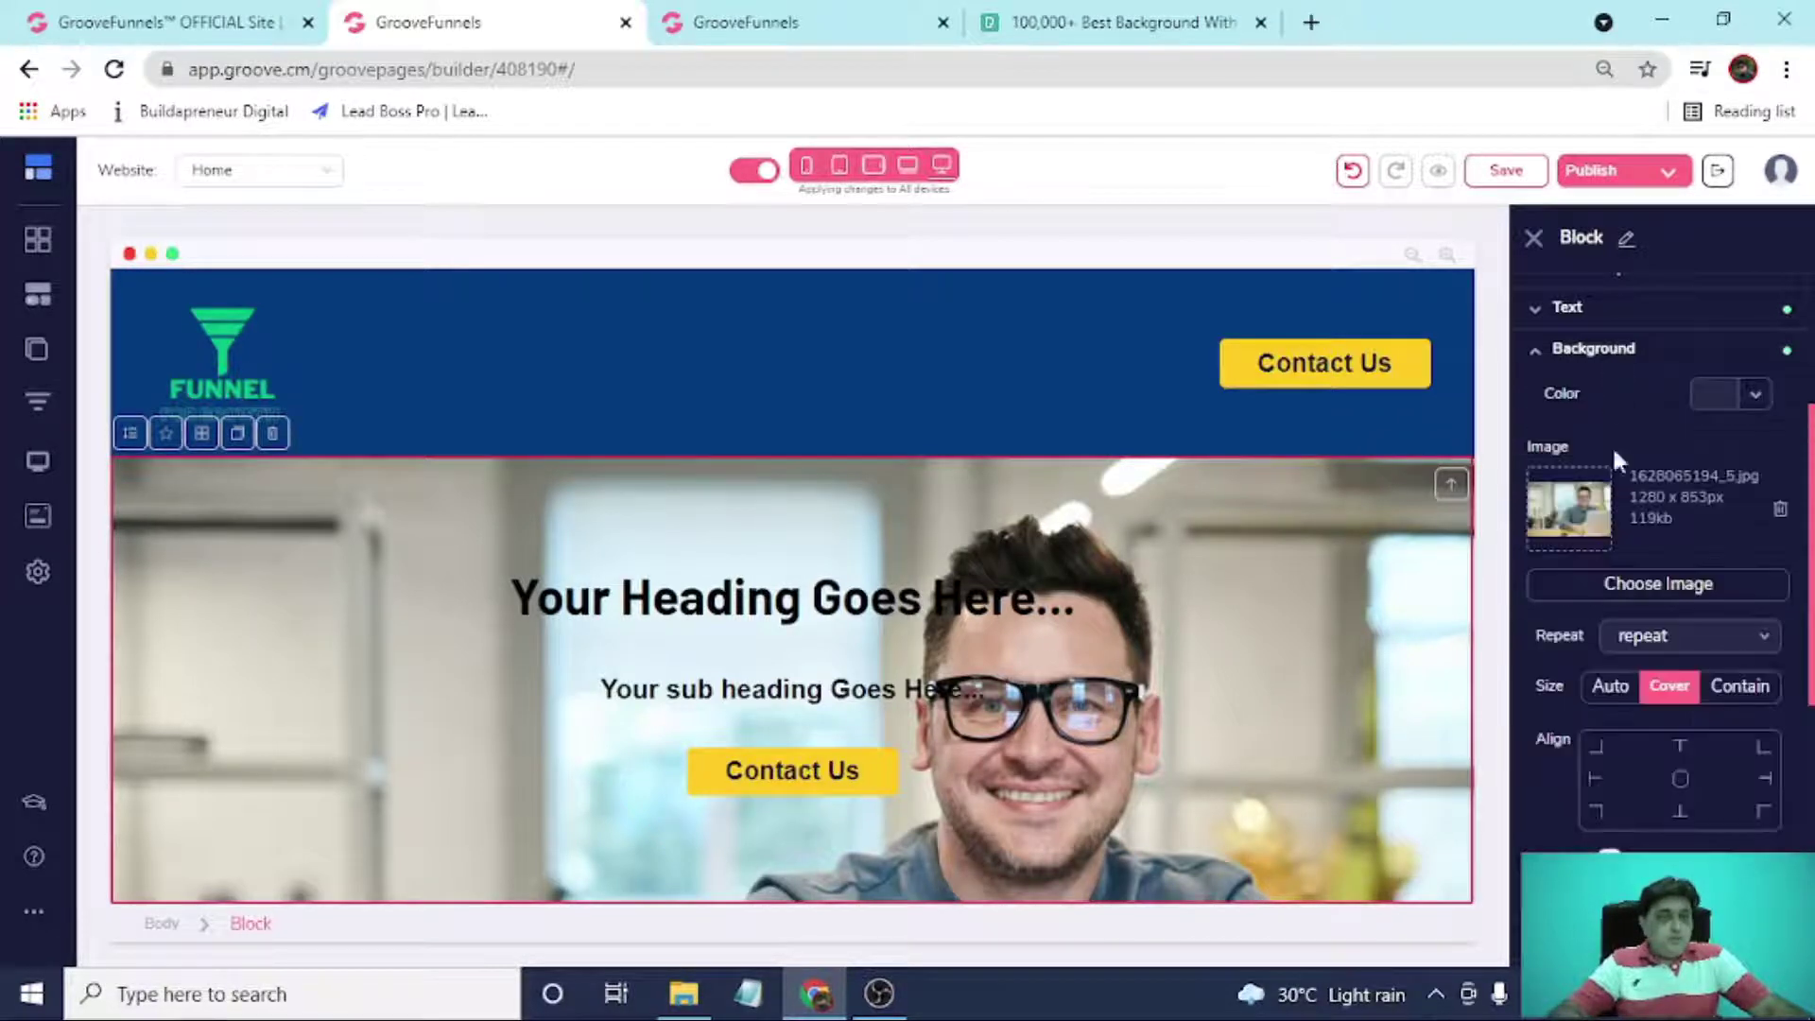
click(1660, 579)
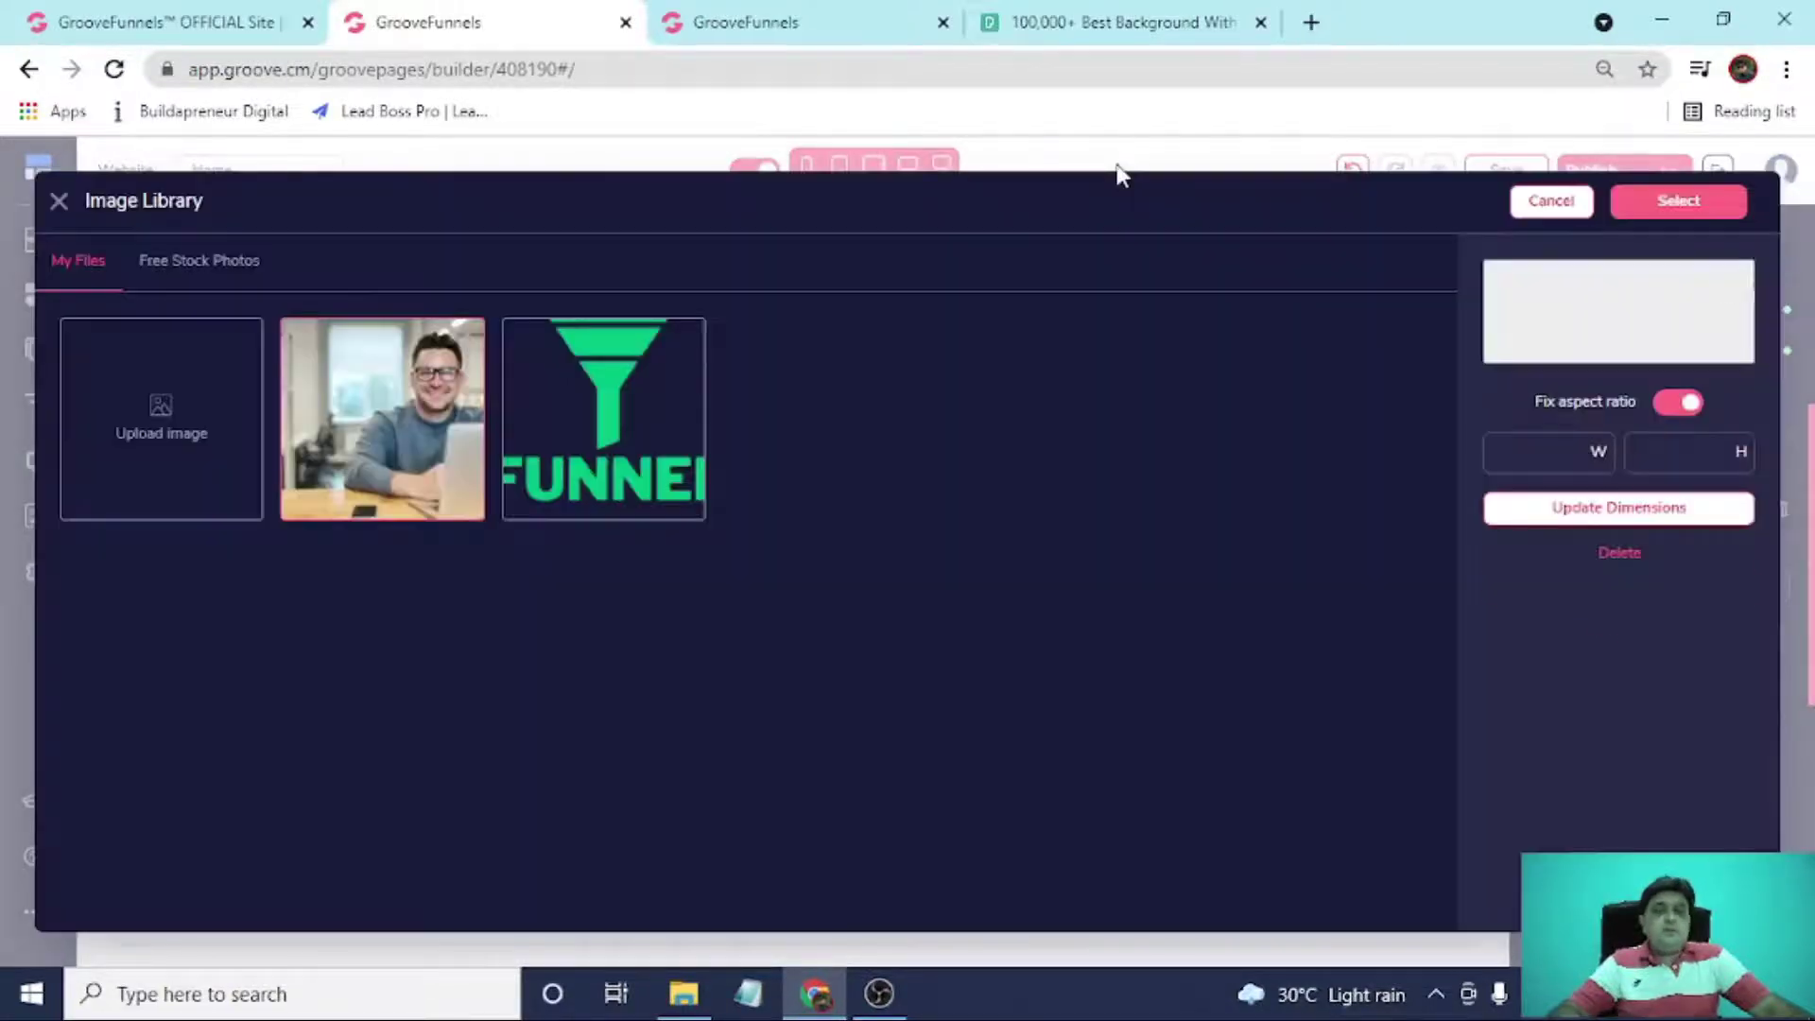
click(1556, 214)
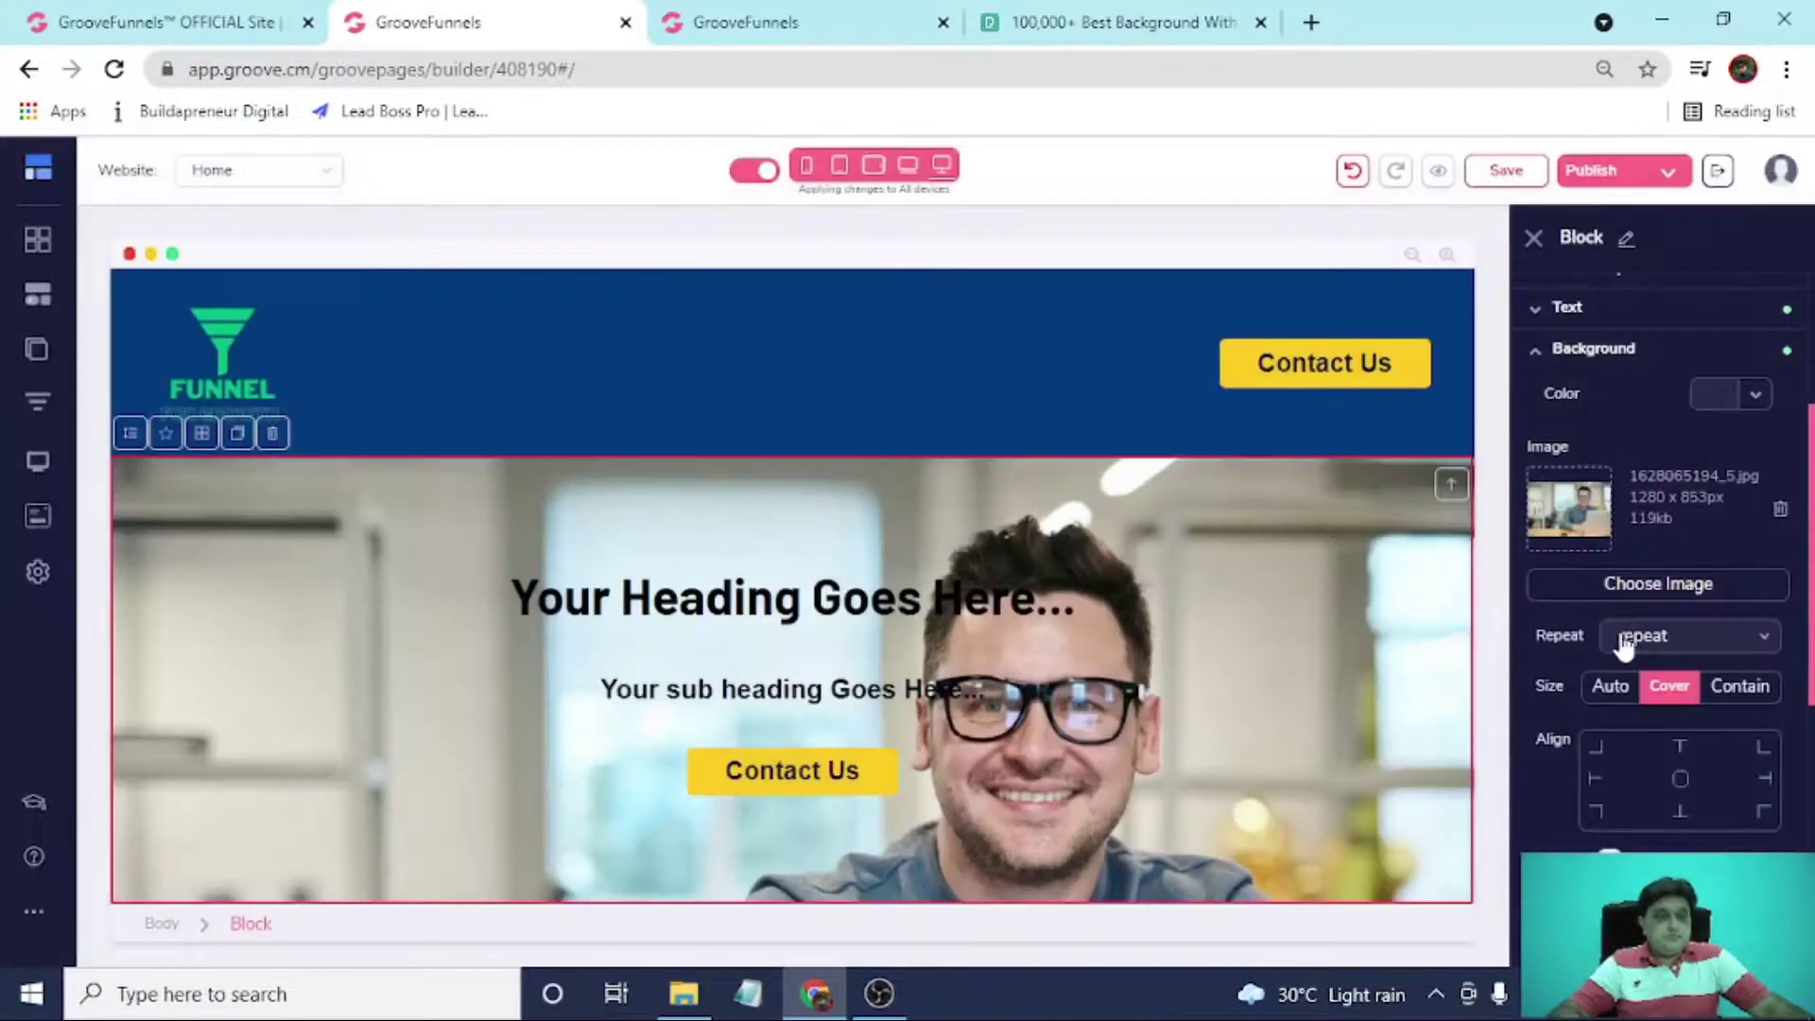
click(1700, 397)
click(1607, 457)
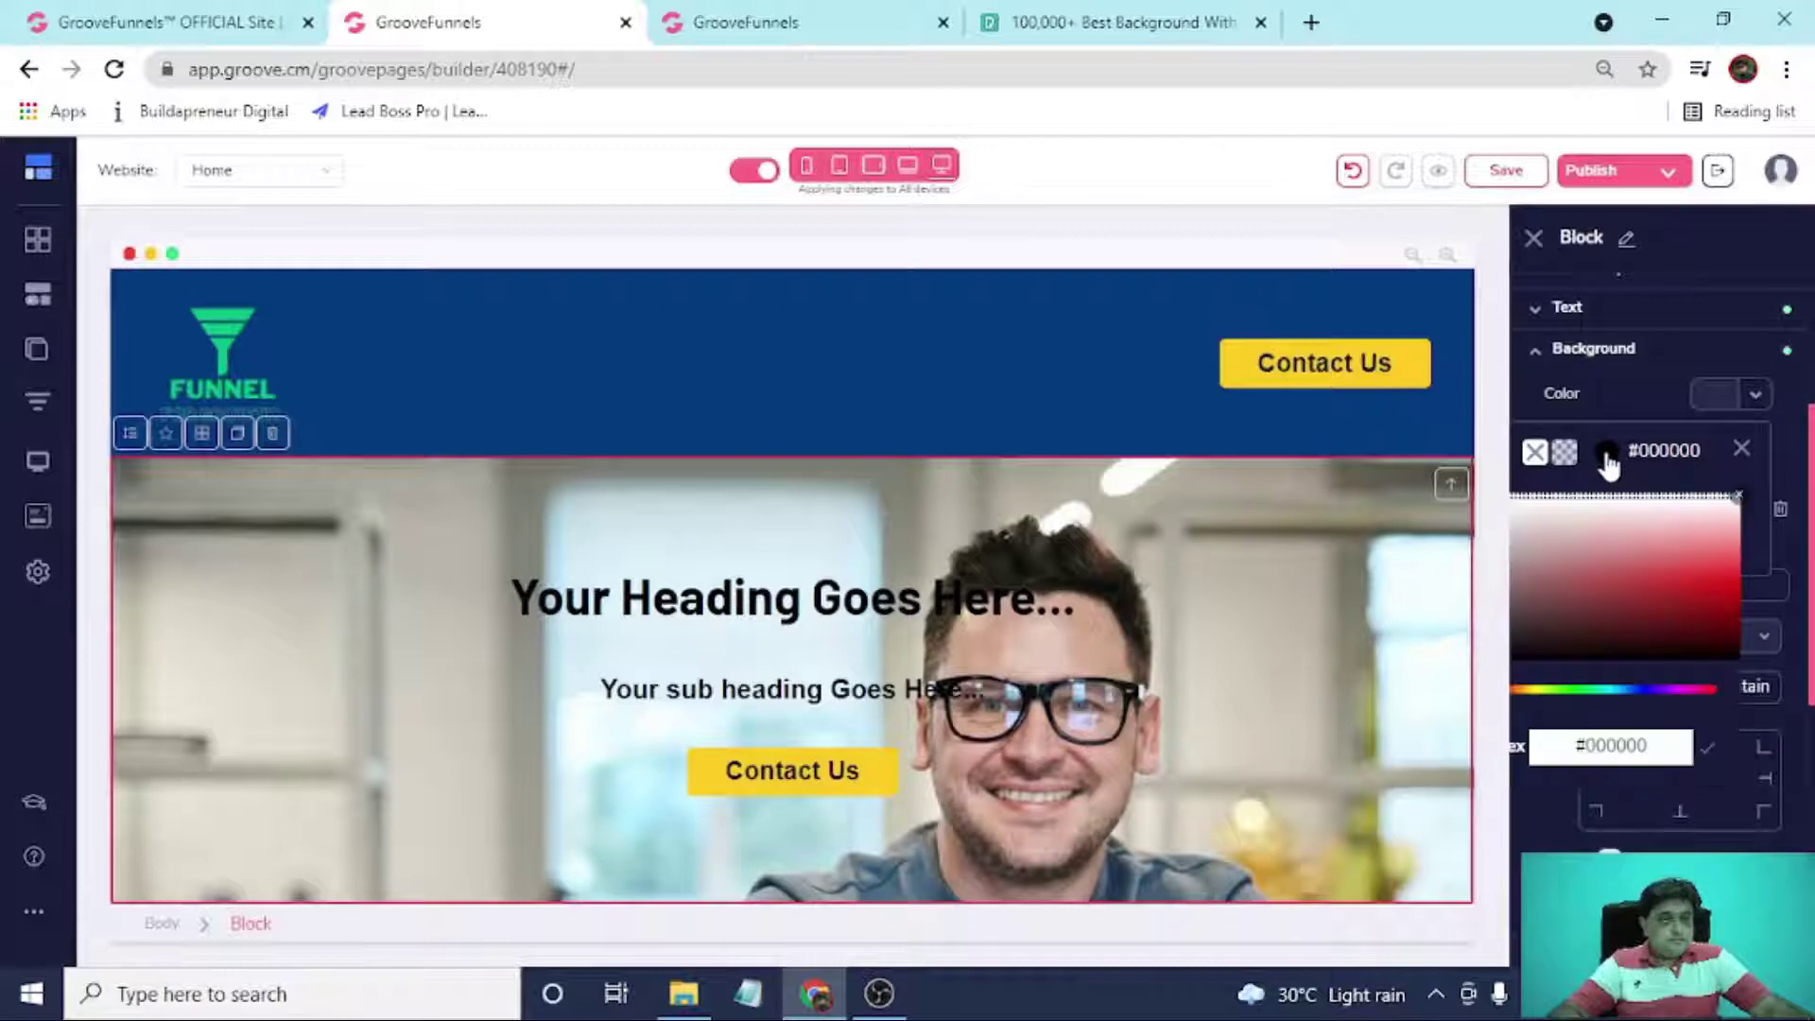
click(1588, 467)
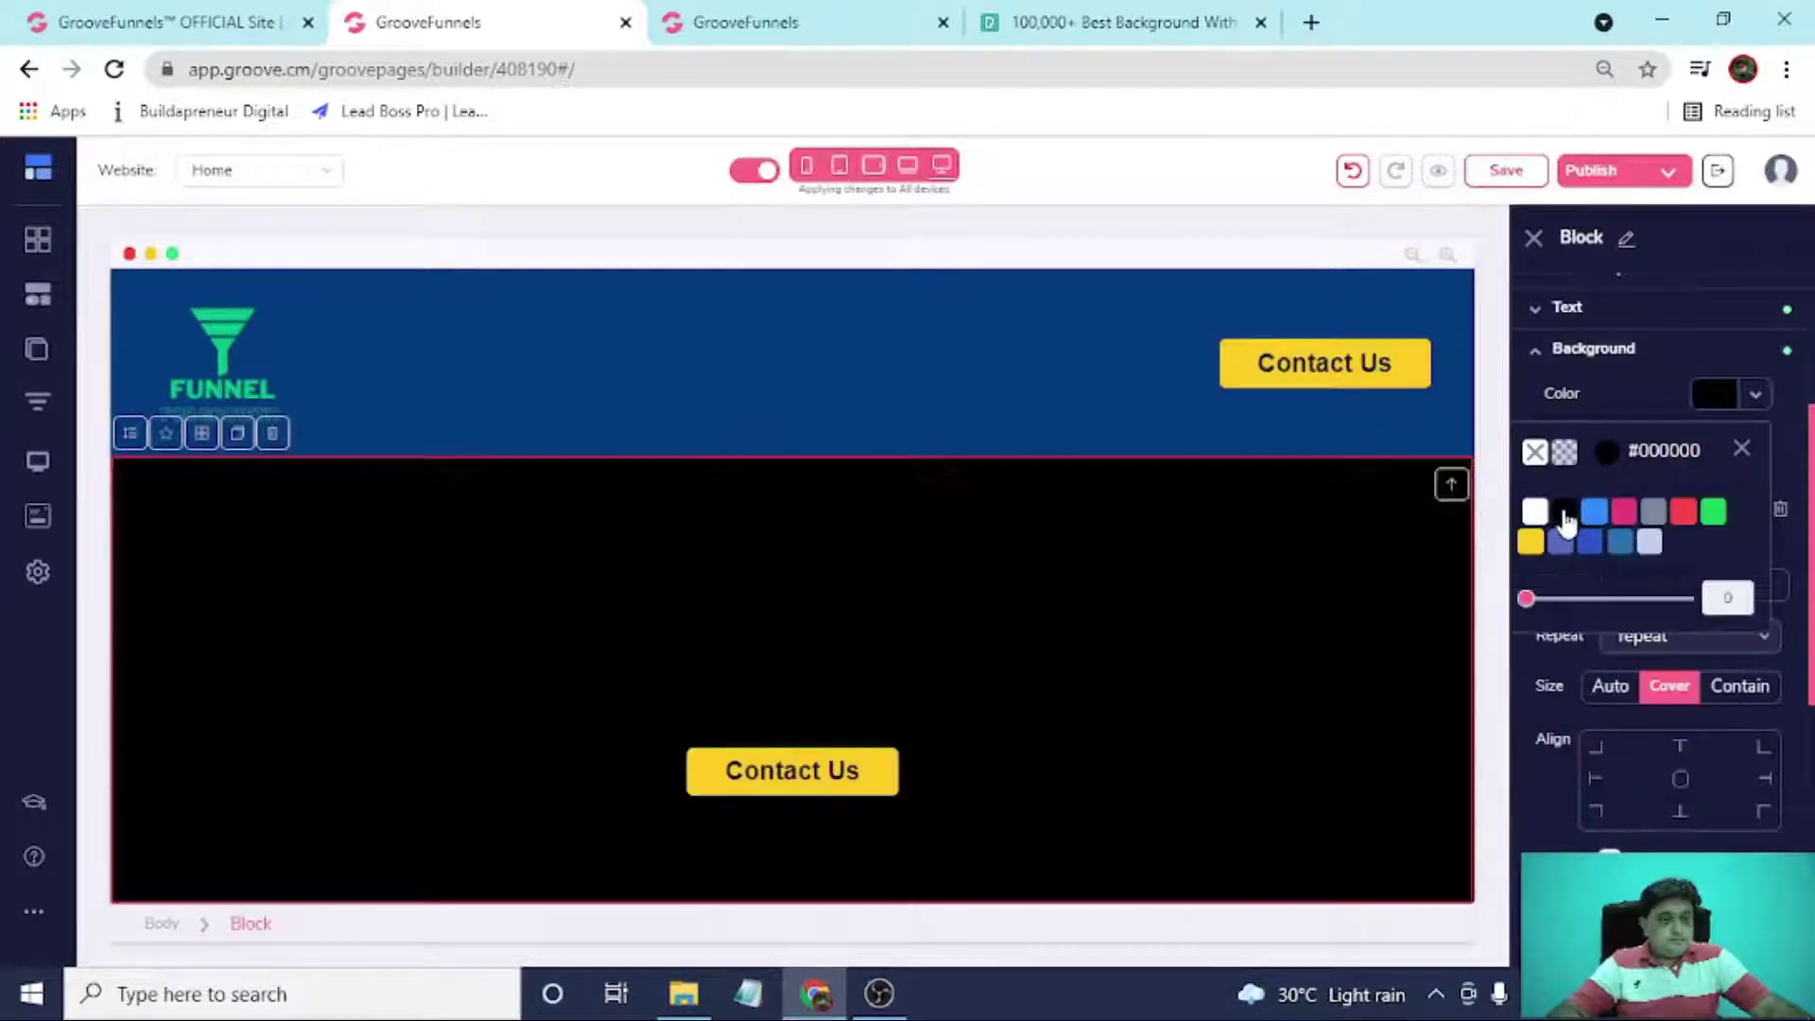
click(1565, 511)
drag(1532, 604, 1571, 605)
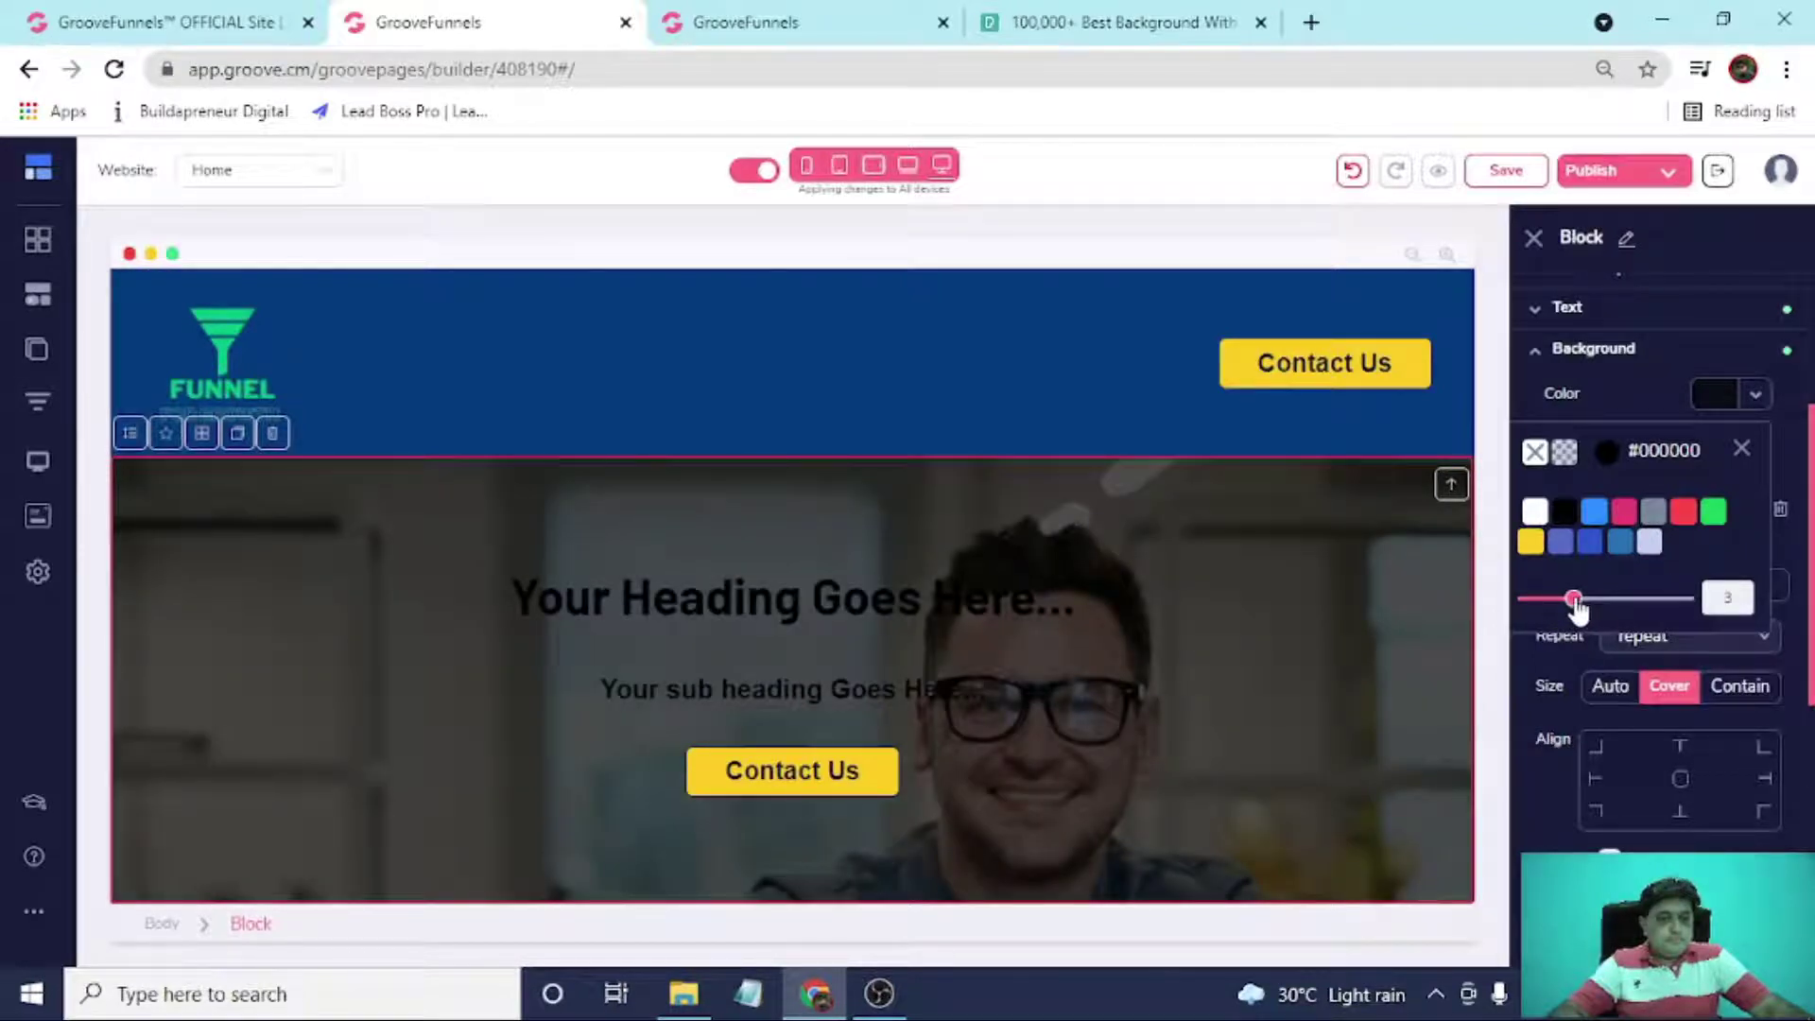
click(1595, 516)
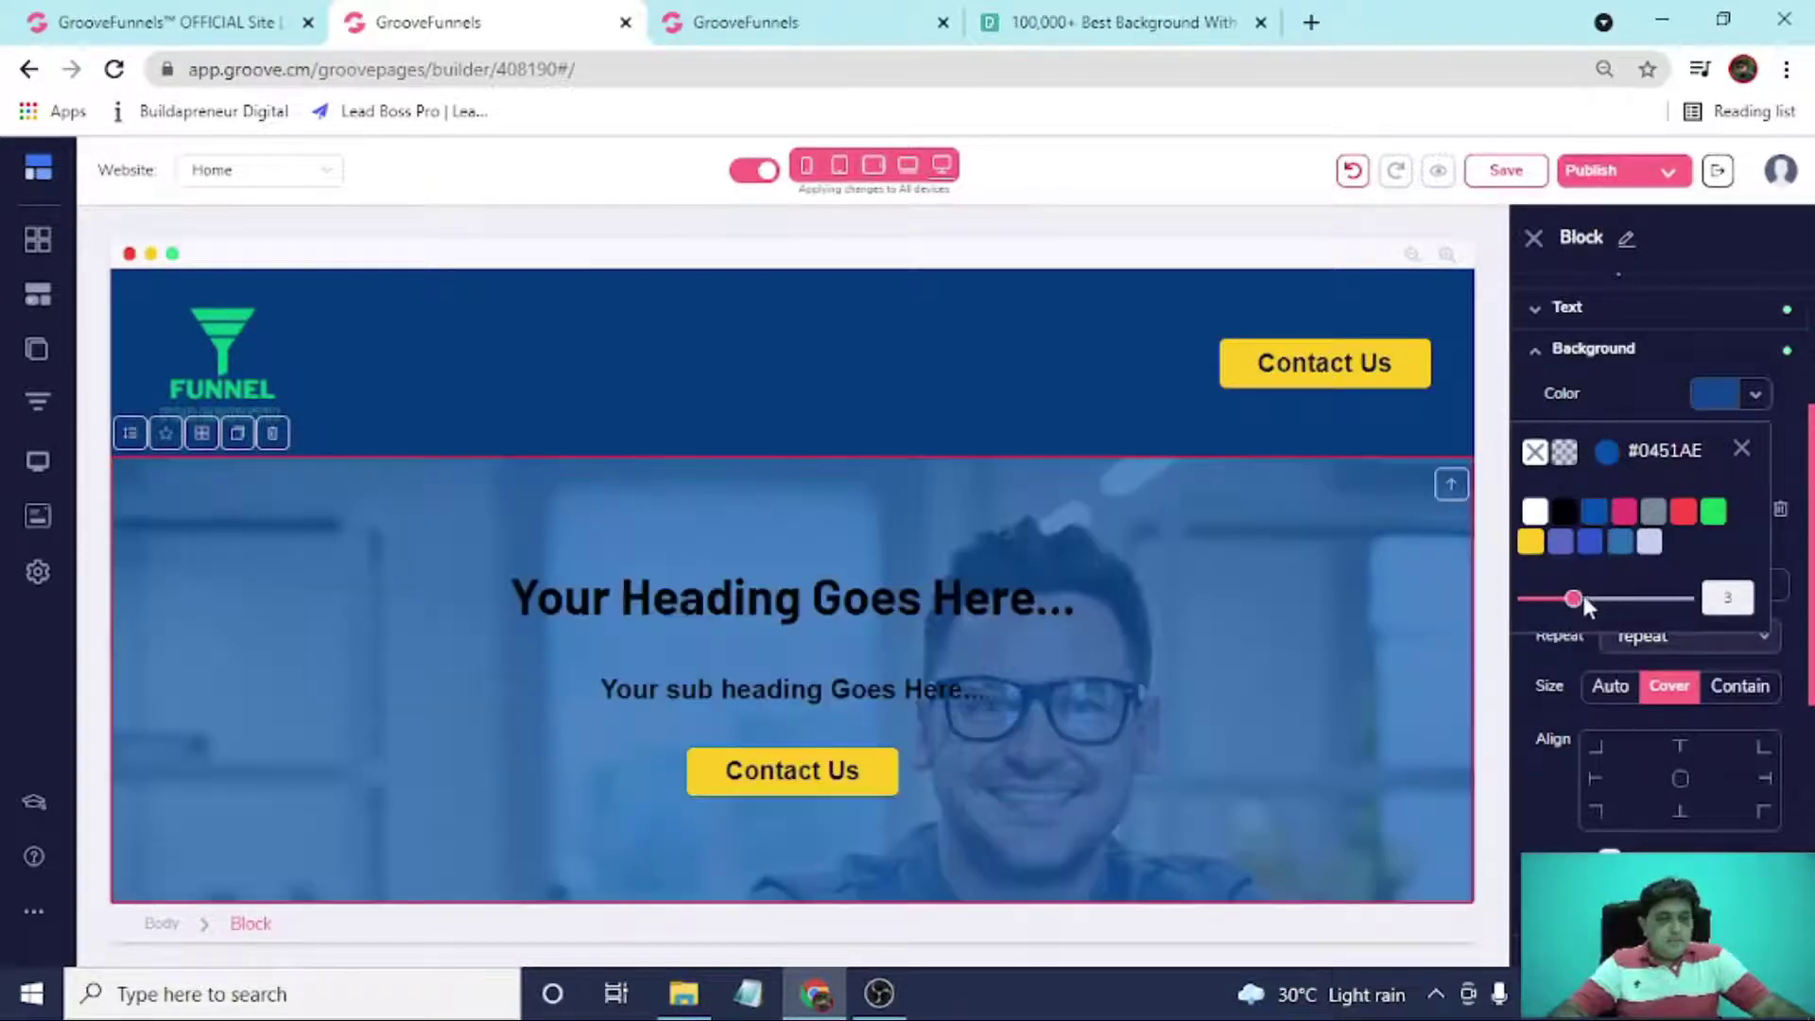
drag(1577, 610, 1569, 611)
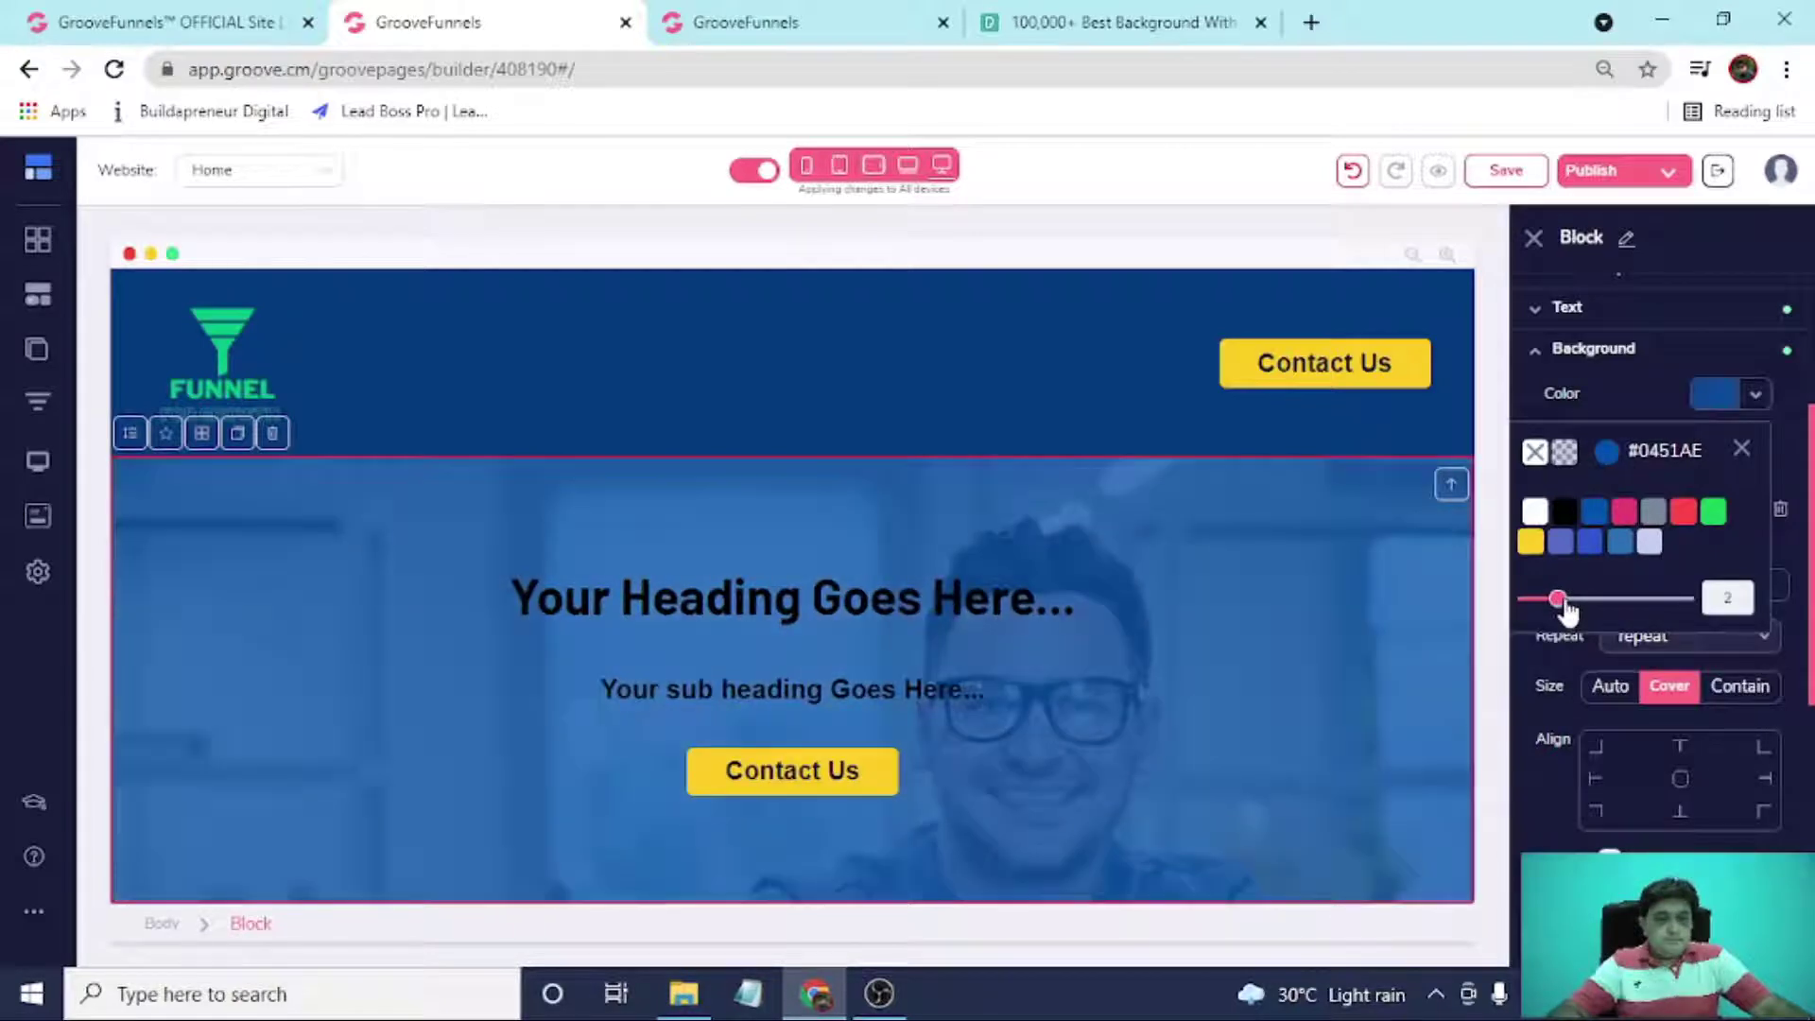
Change the text colour of the hero heading and sub heading to white.
click(631, 615)
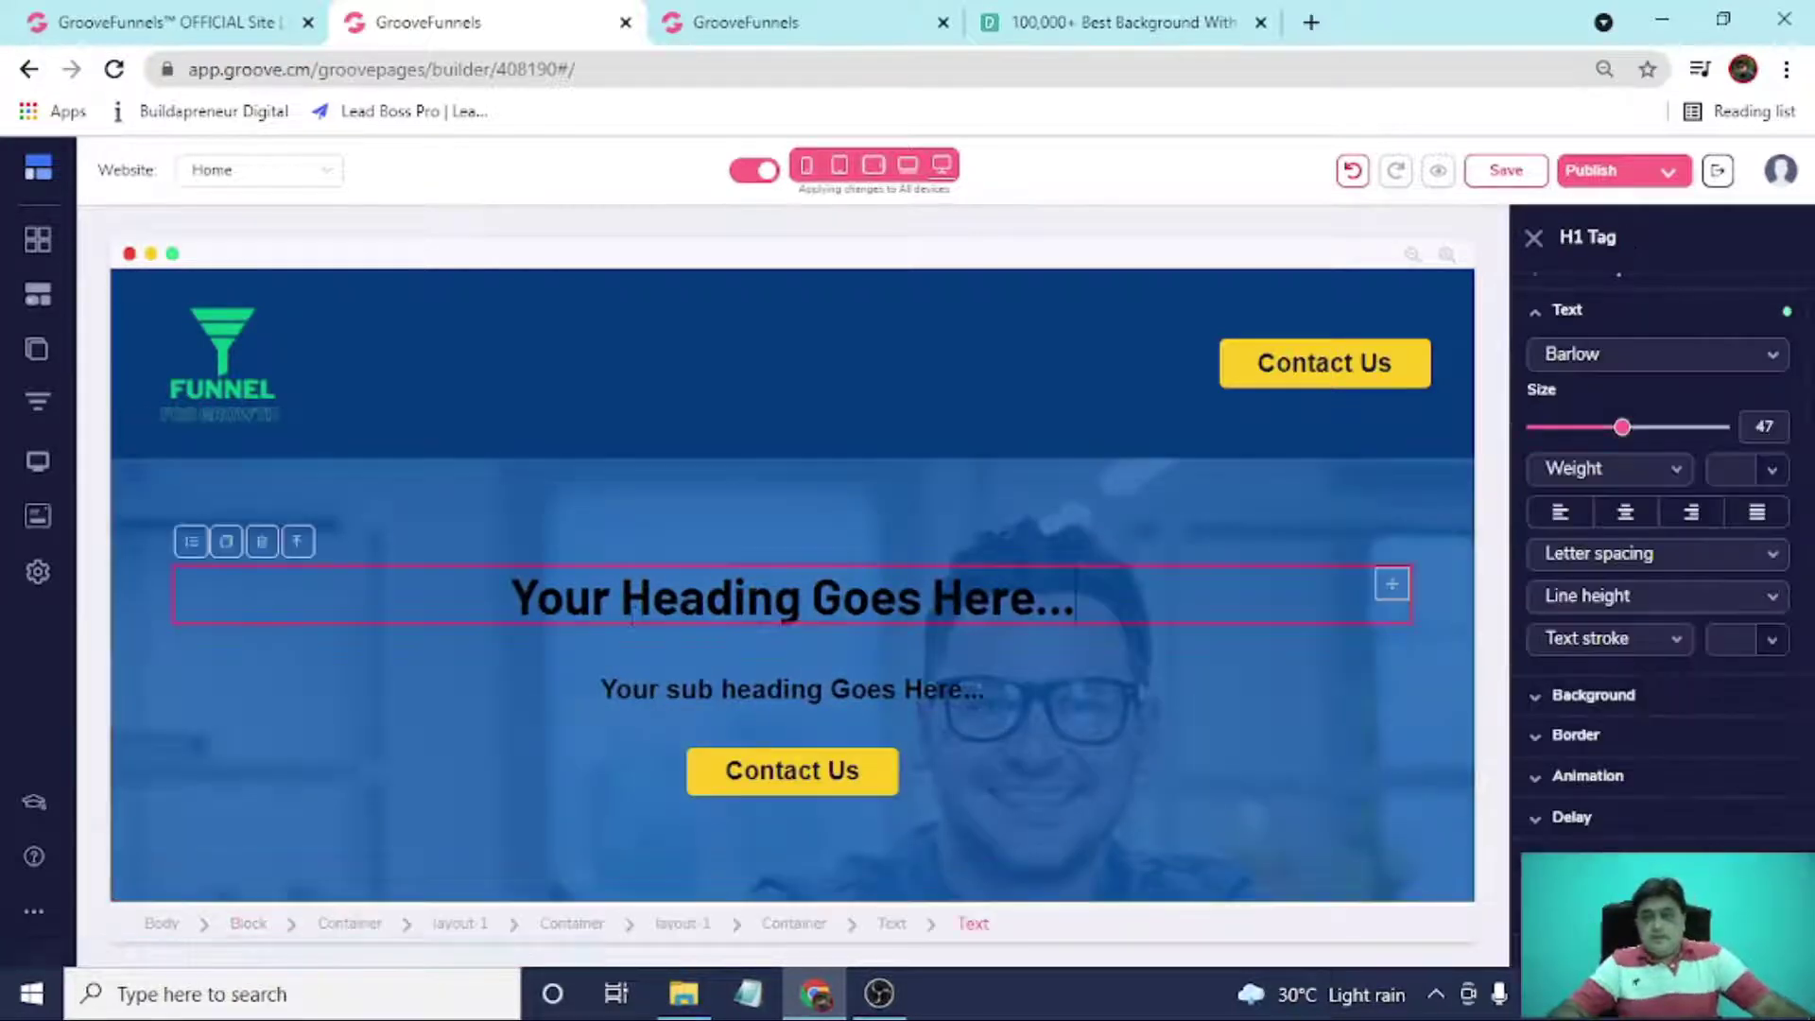
click(1717, 471)
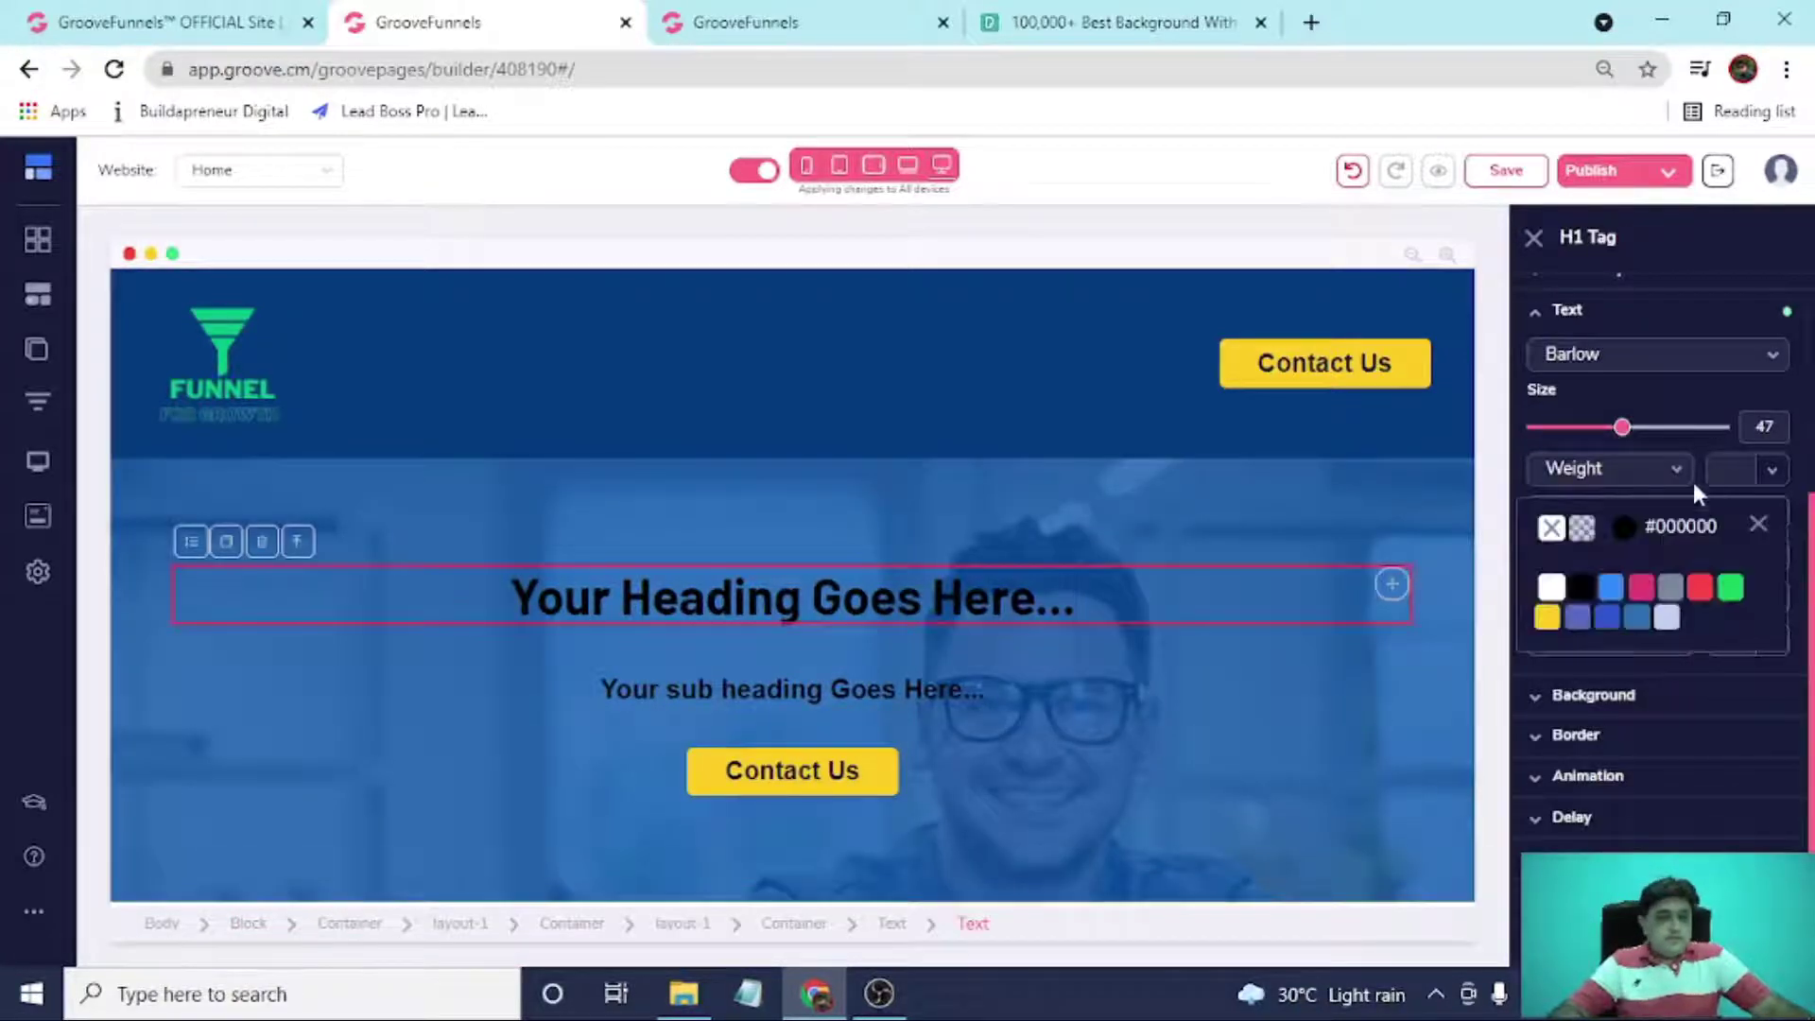
click(1550, 587)
click(882, 682)
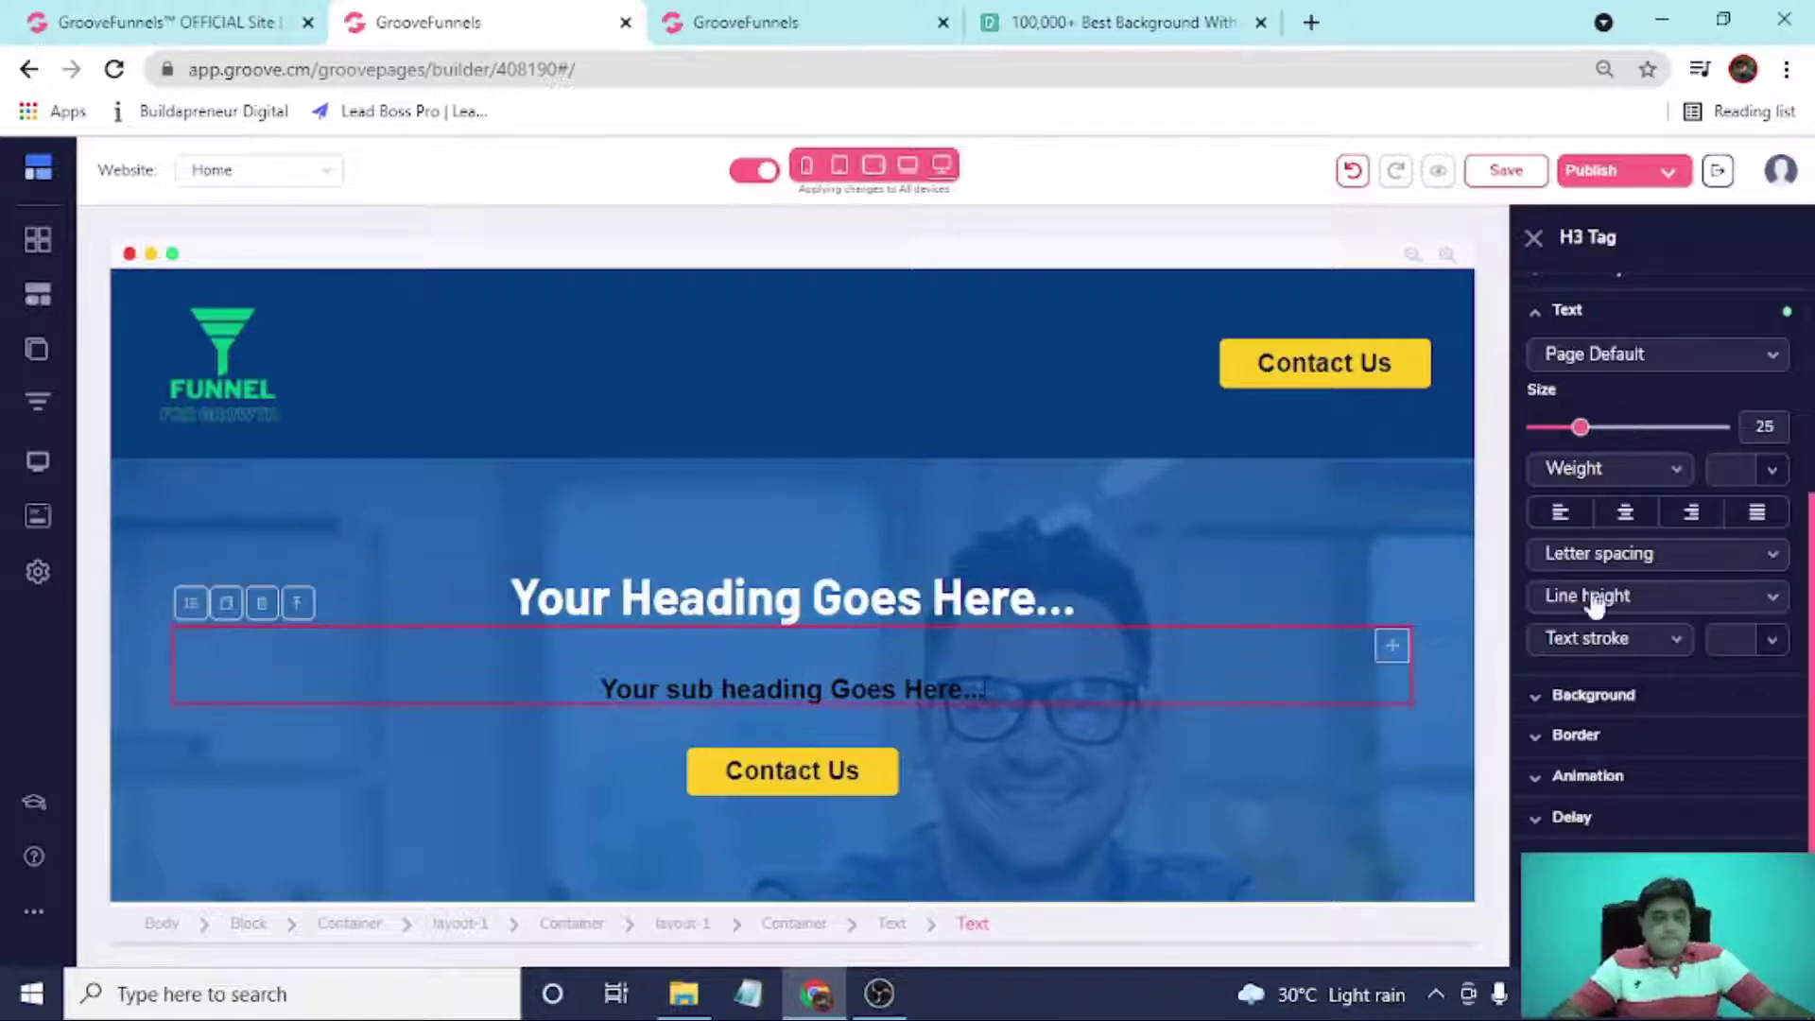
click(1728, 472)
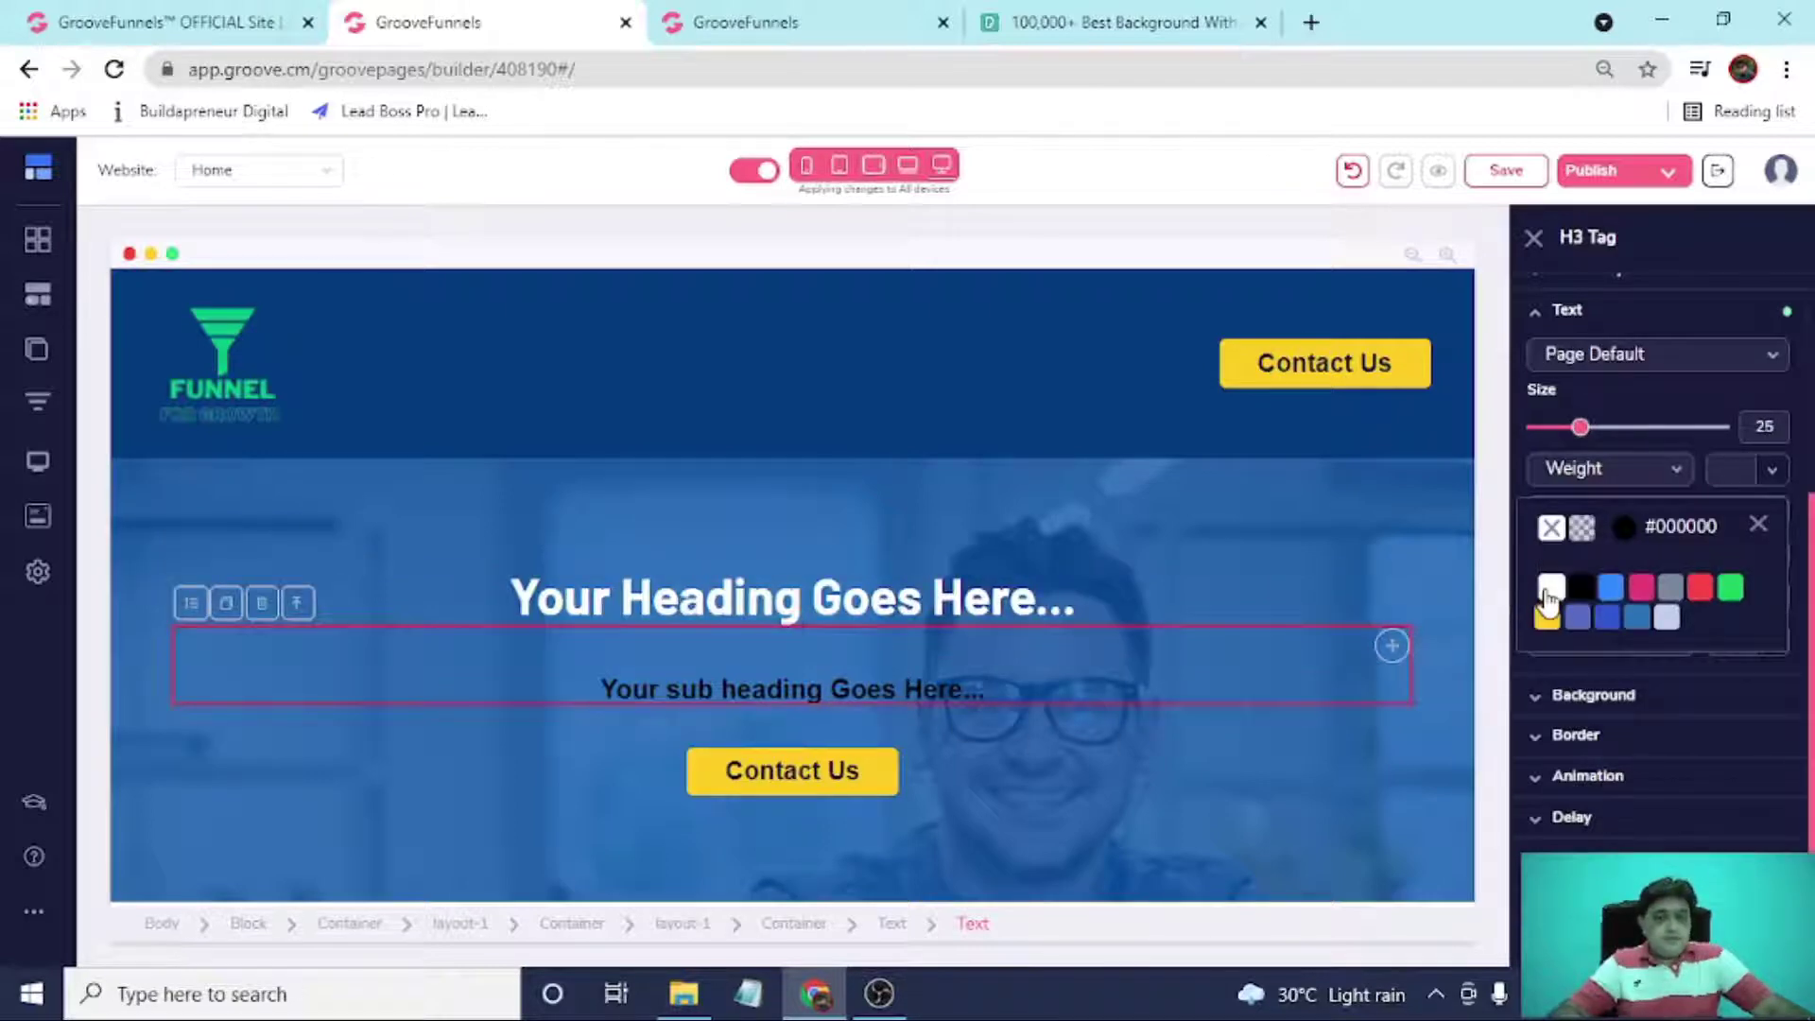
click(1548, 590)
click(284, 492)
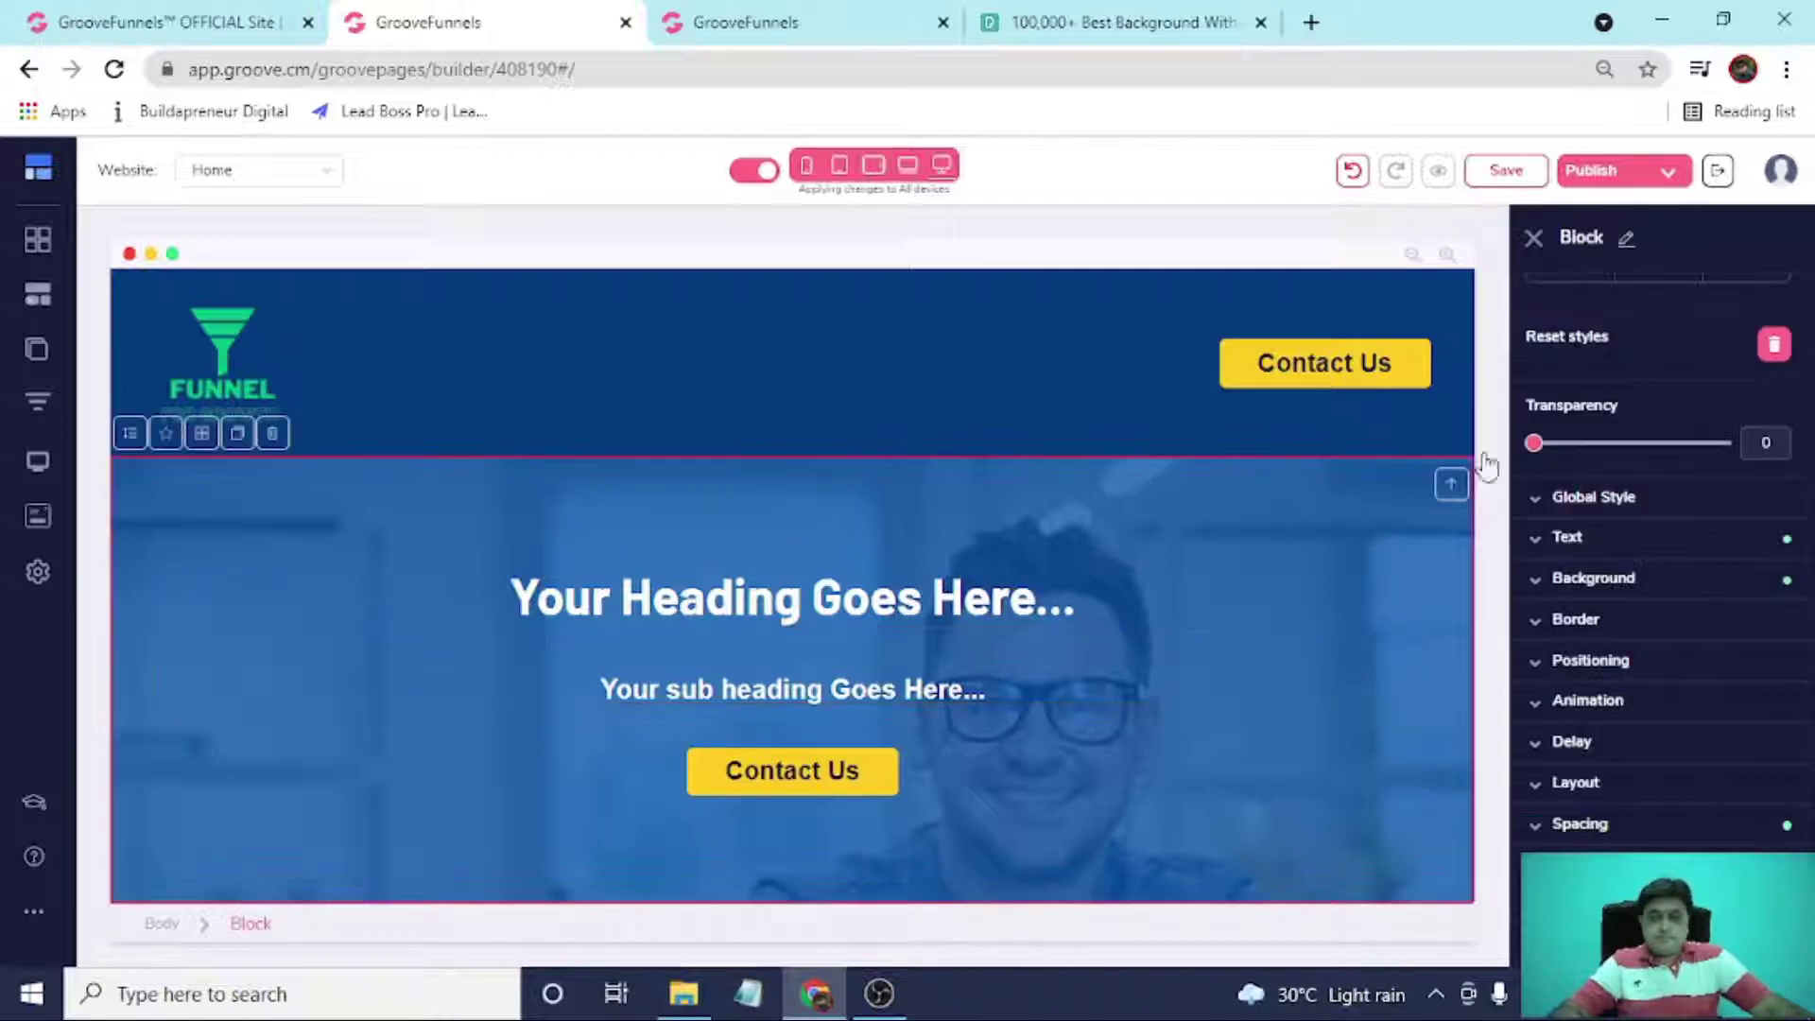
click(1533, 237)
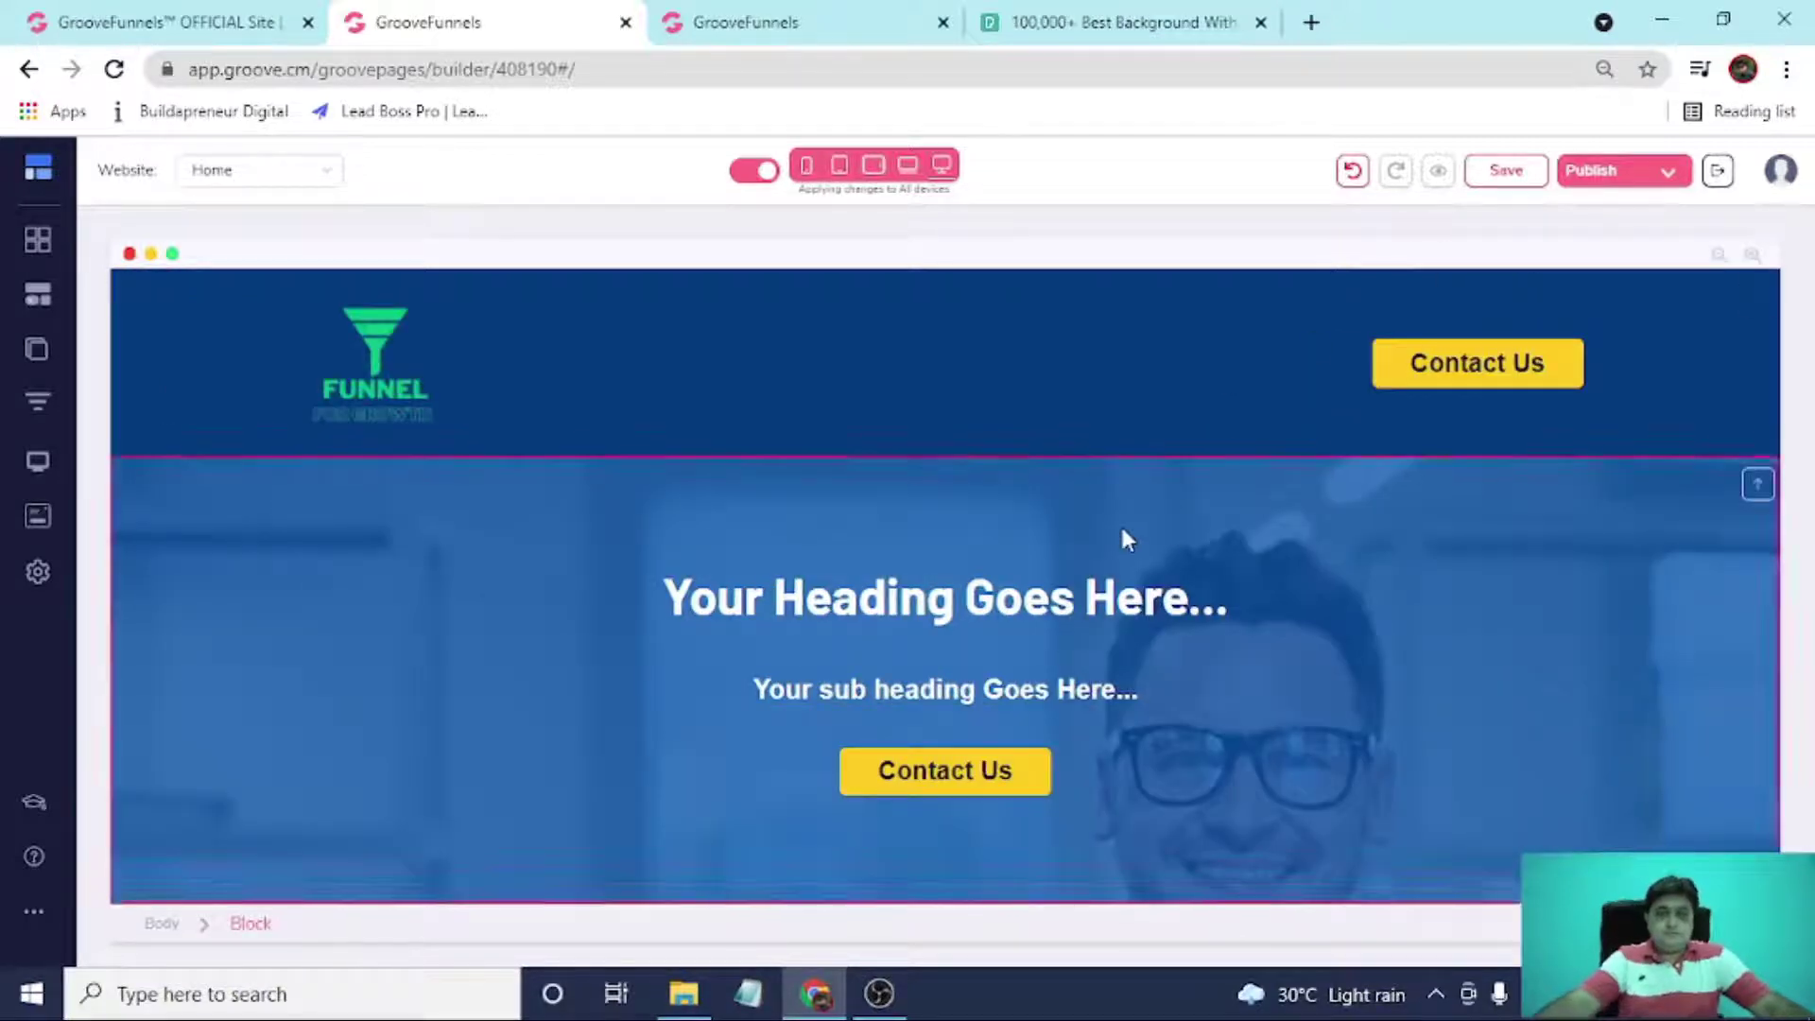
click(277, 547)
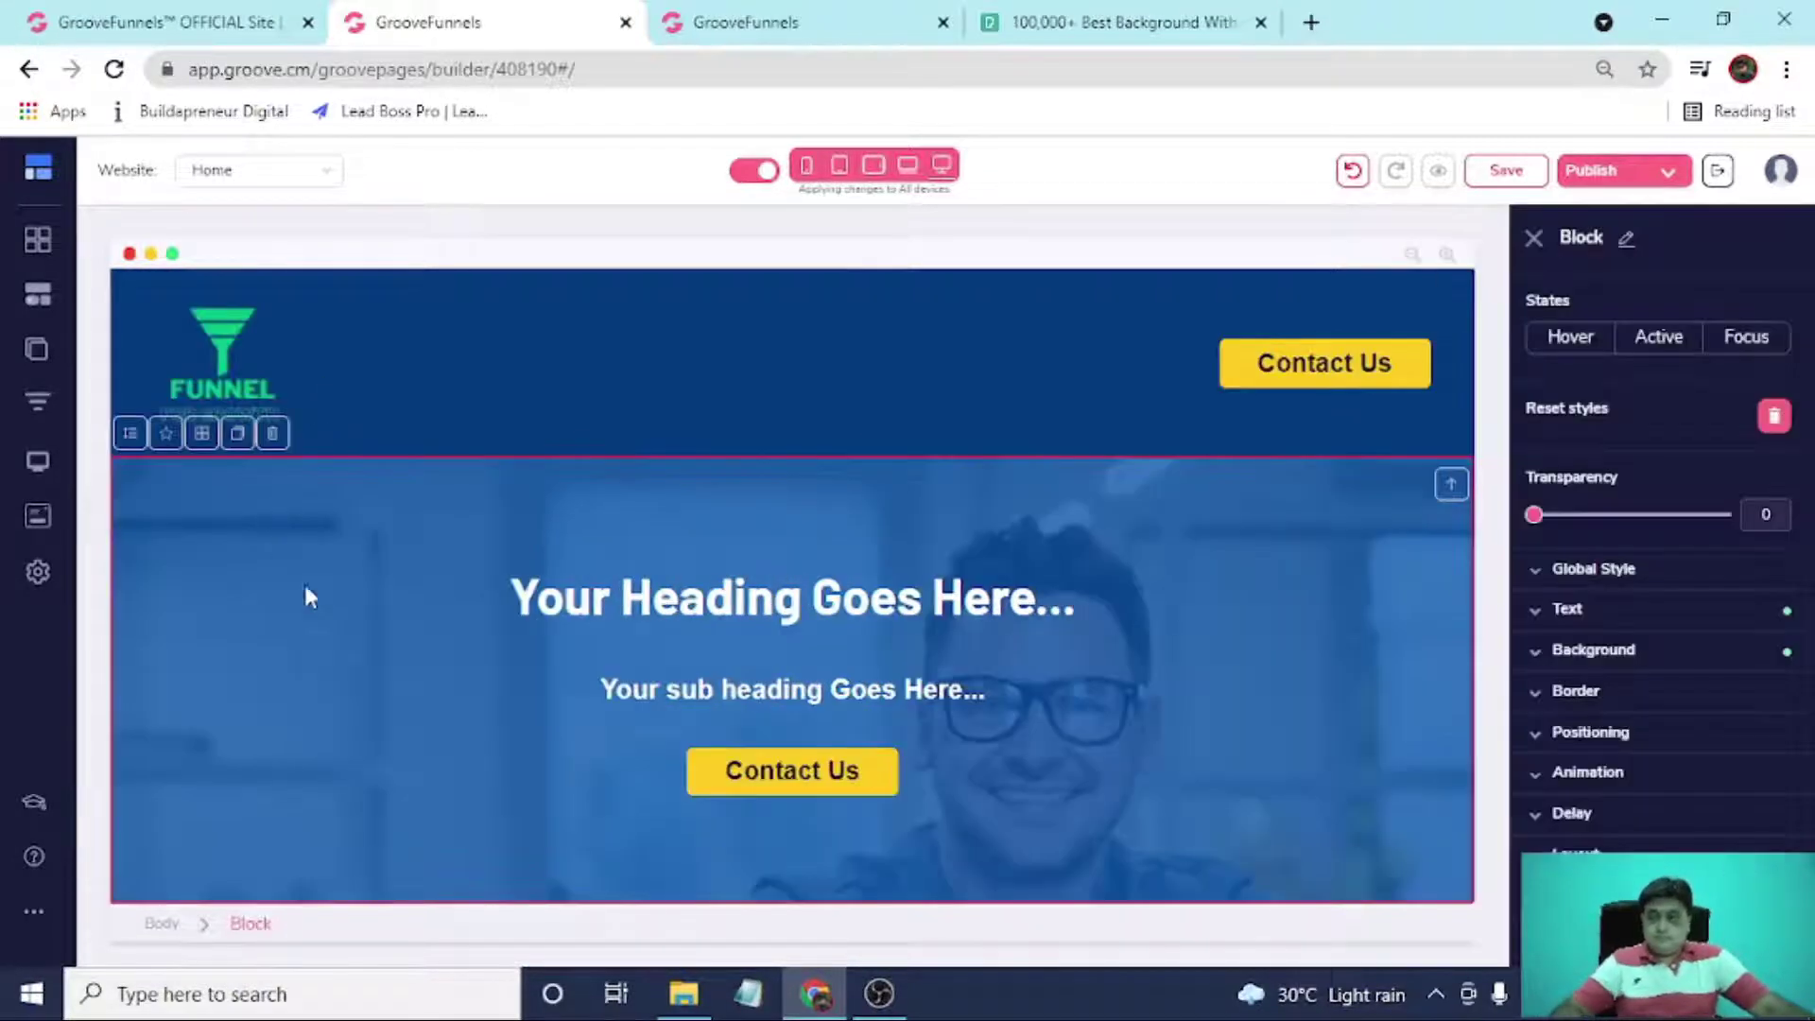
Save the page with the hero block, check it at full width, and reselect the hero block.
click(1506, 171)
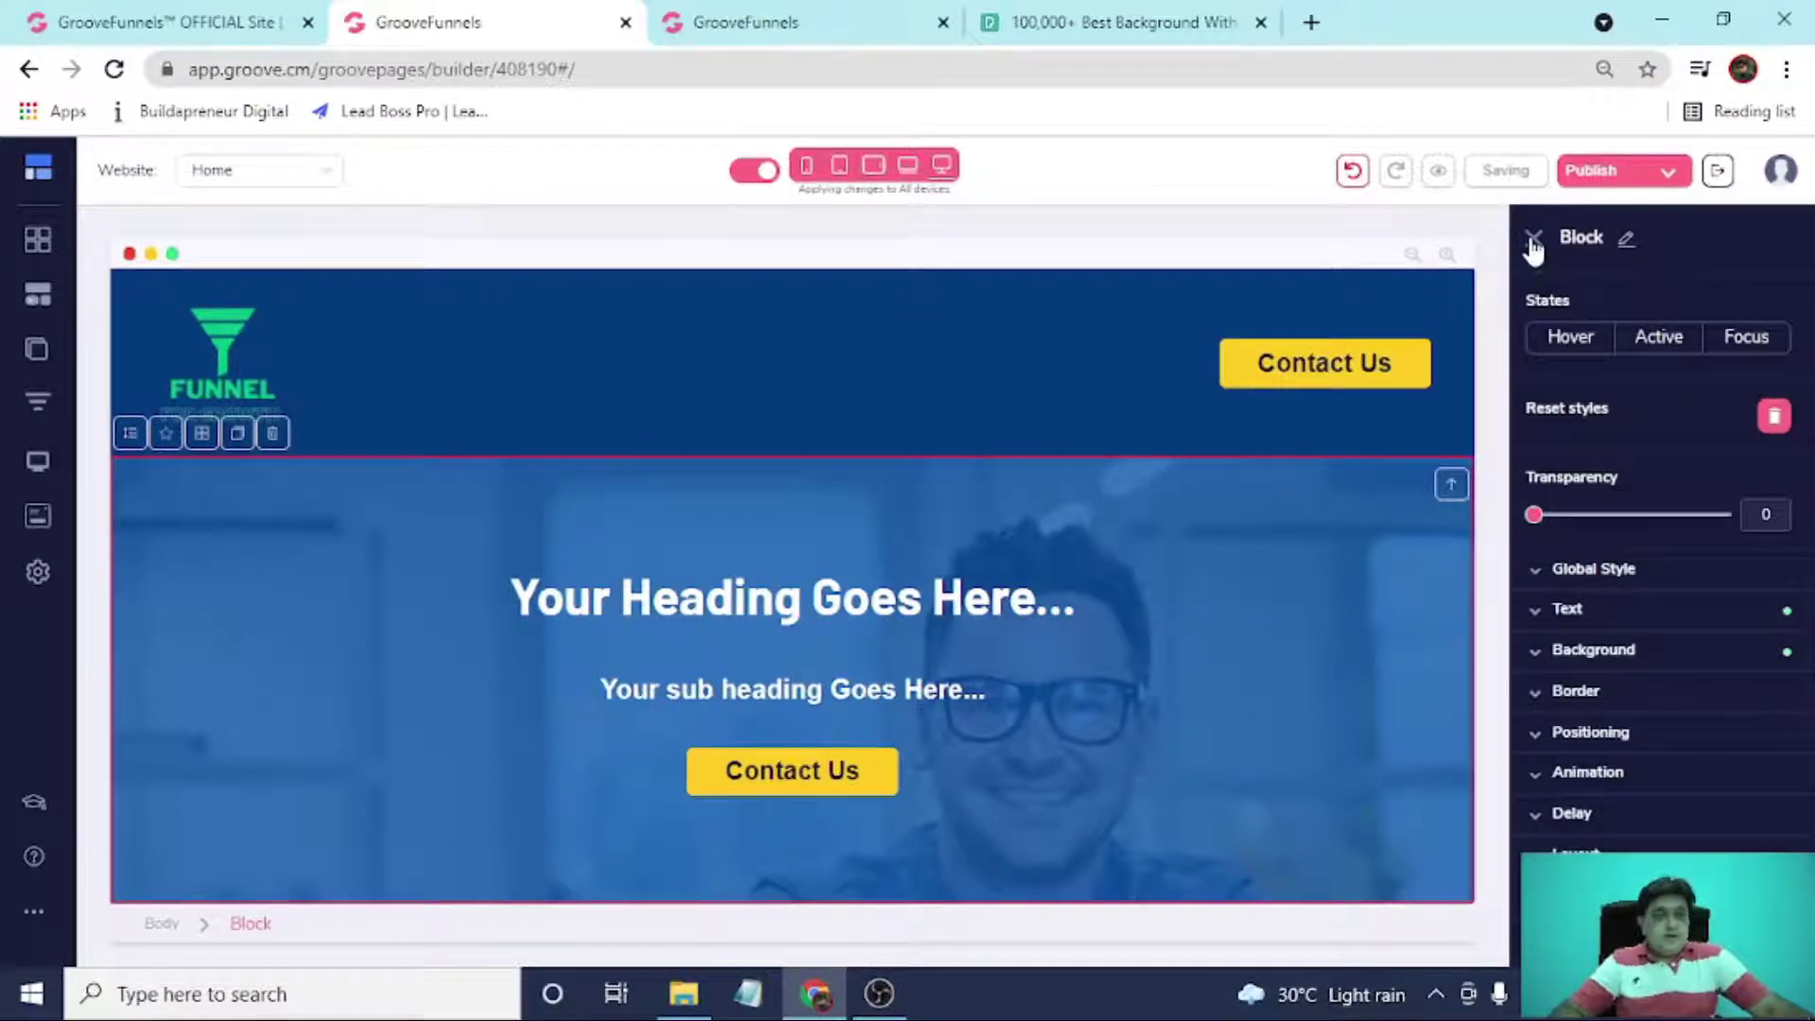
click(1532, 241)
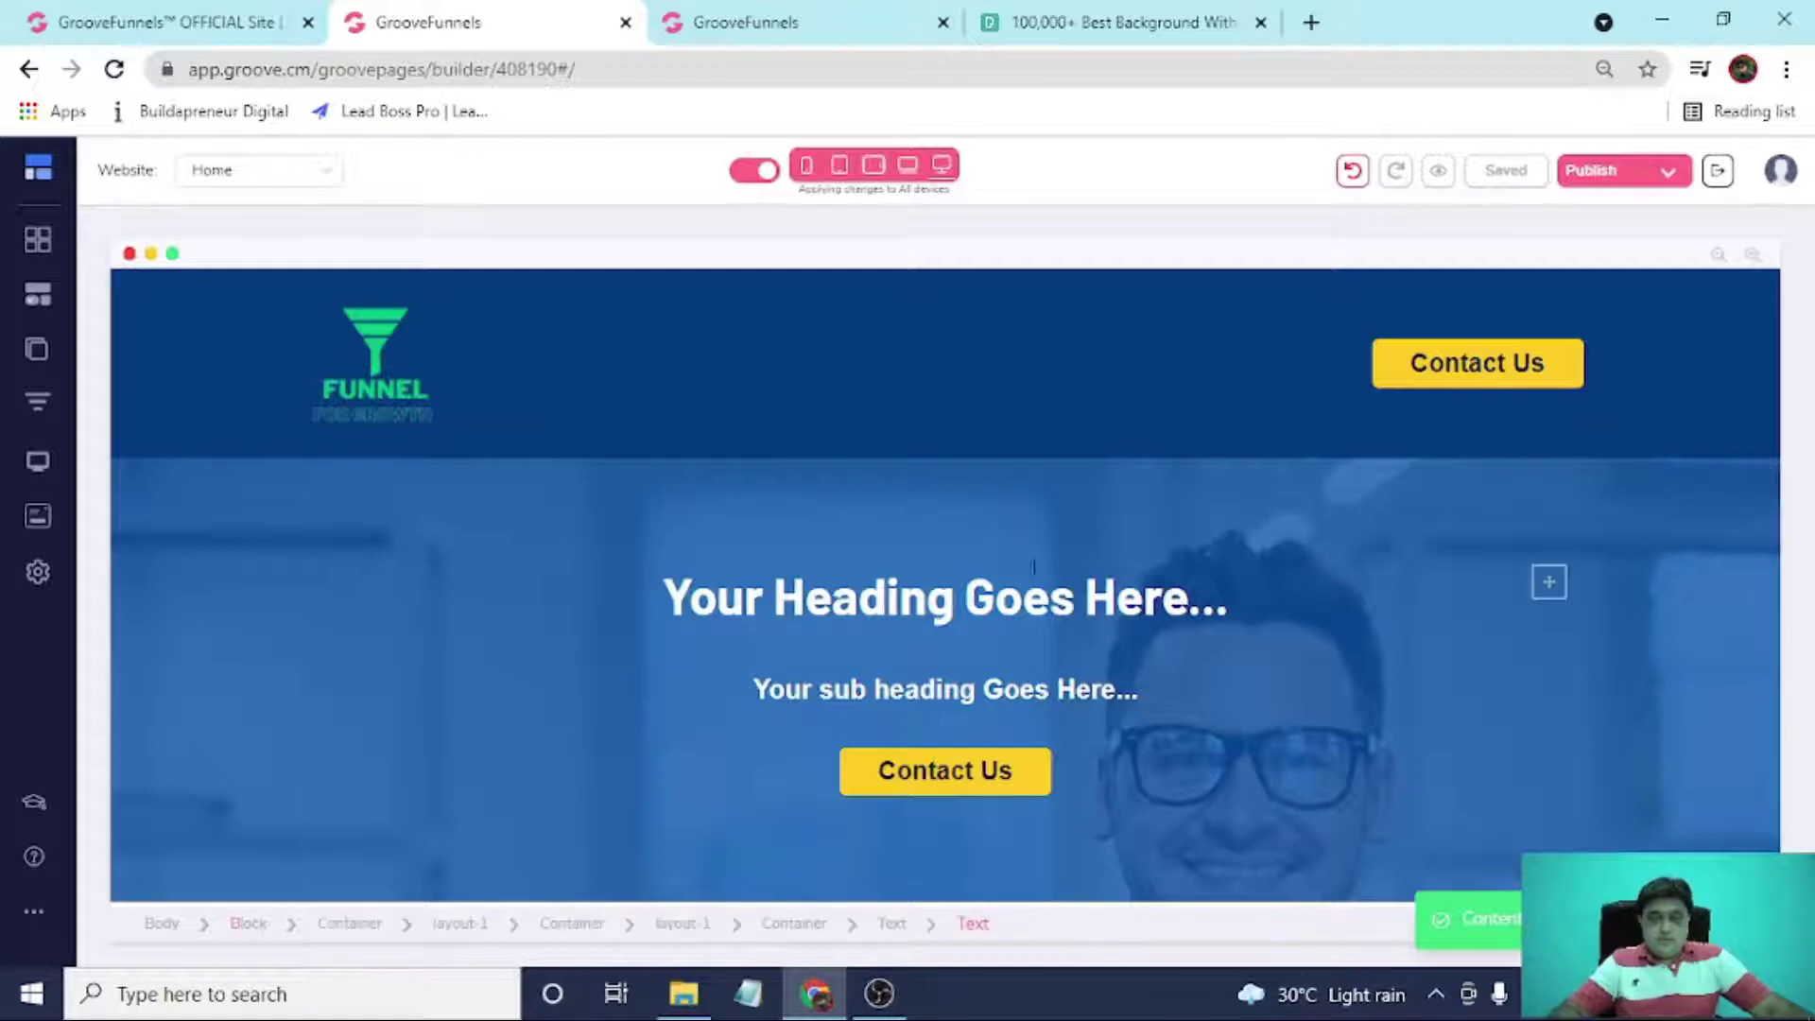
click(172, 487)
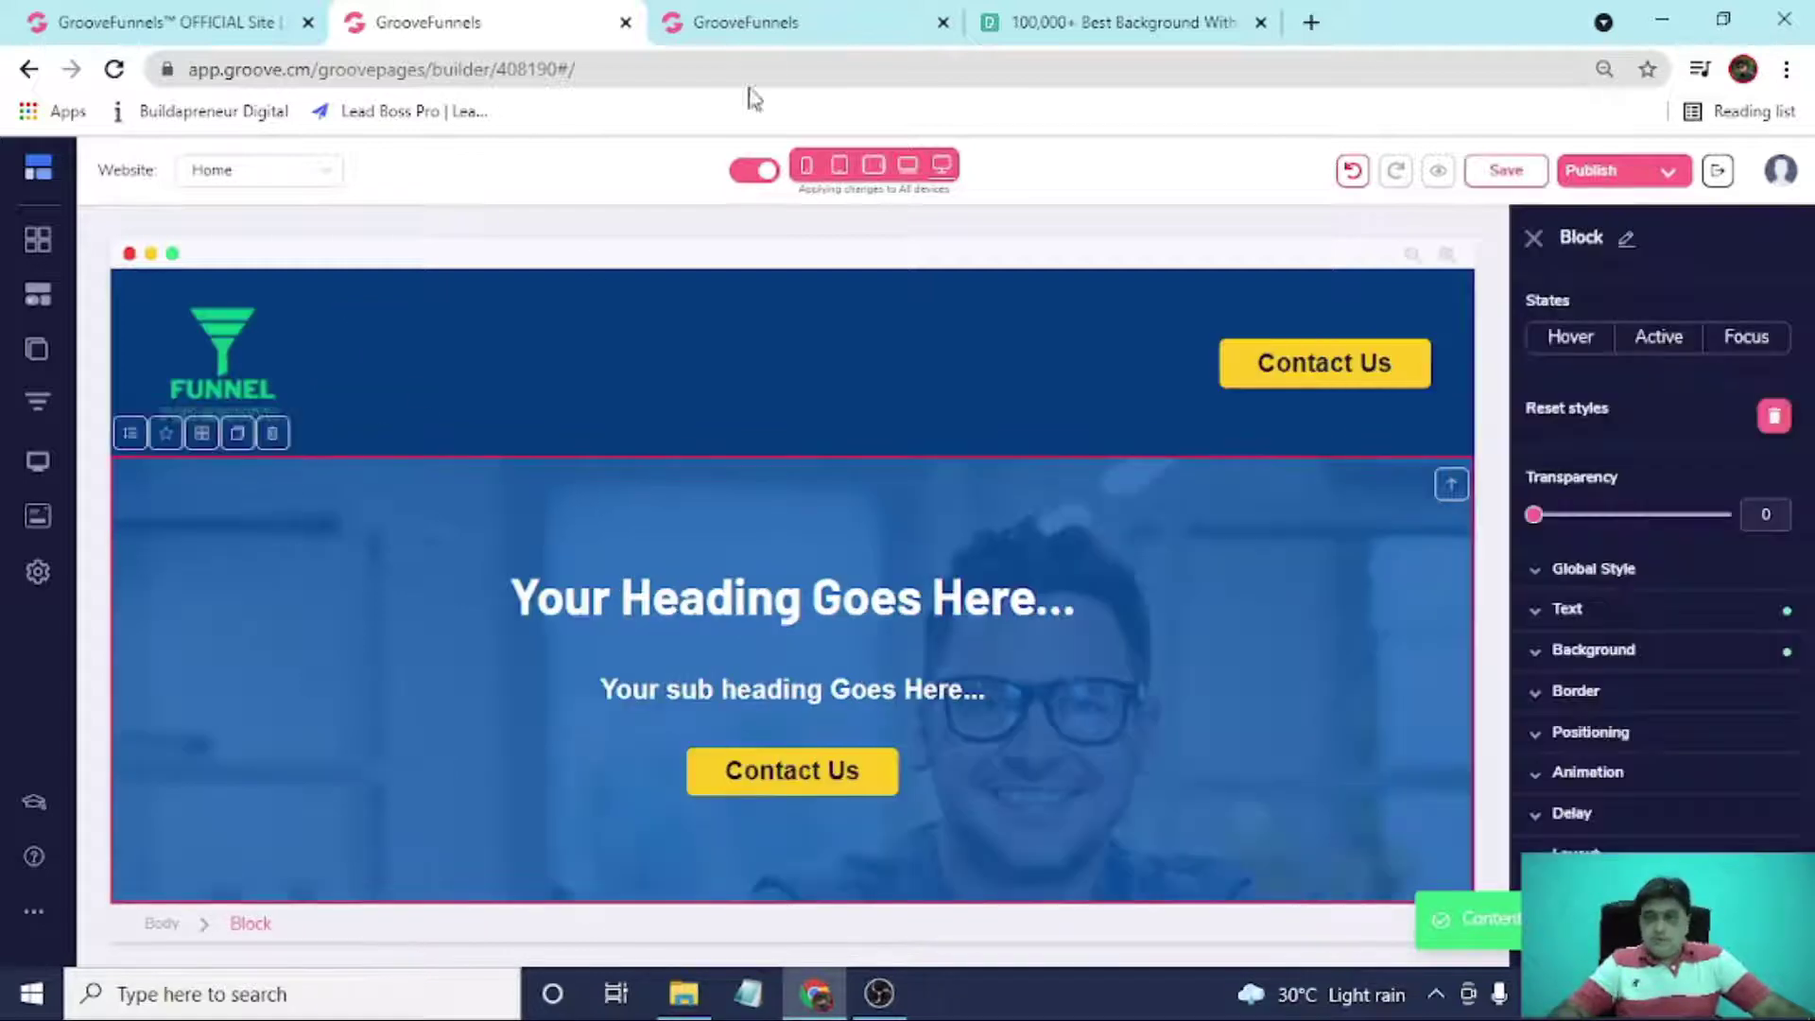
Using the webinar template's "What You'll Learn In This Webinar" strip as reference, add an empty single-column wireframe block below the hero.
click(753, 14)
scroll(1040, 548, down, 10)
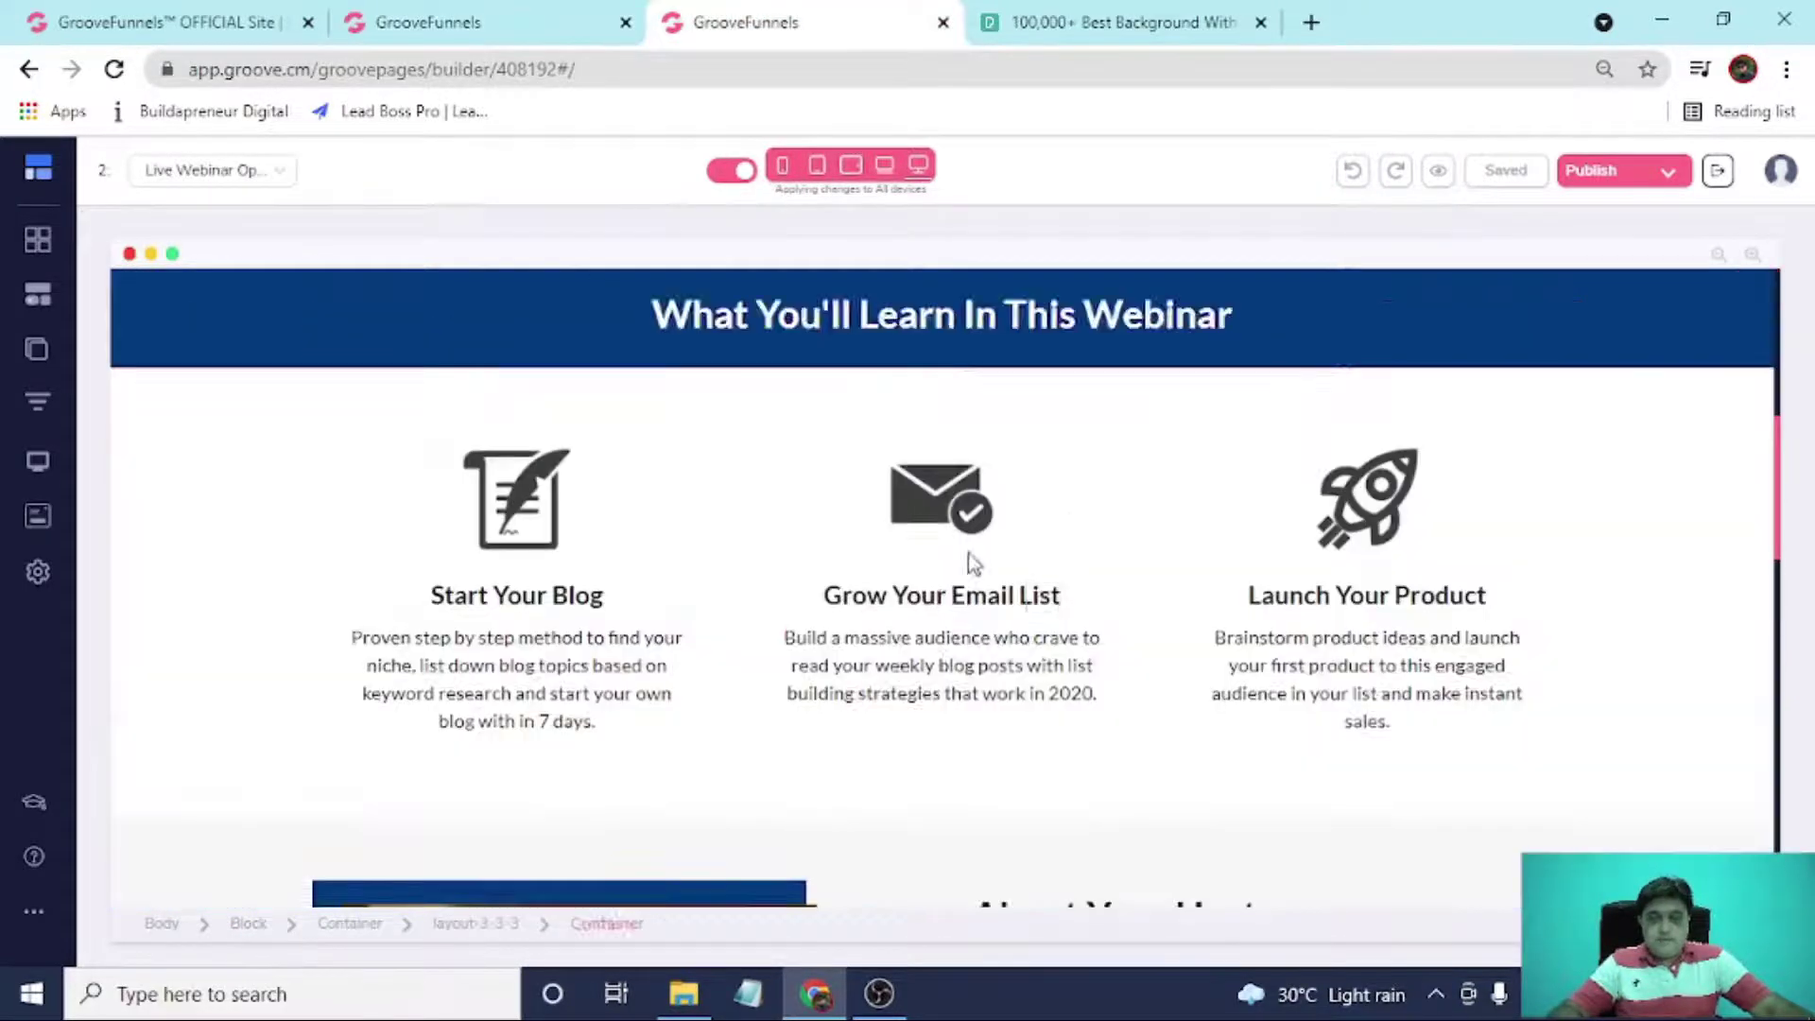
scroll(948, 567, up, 4)
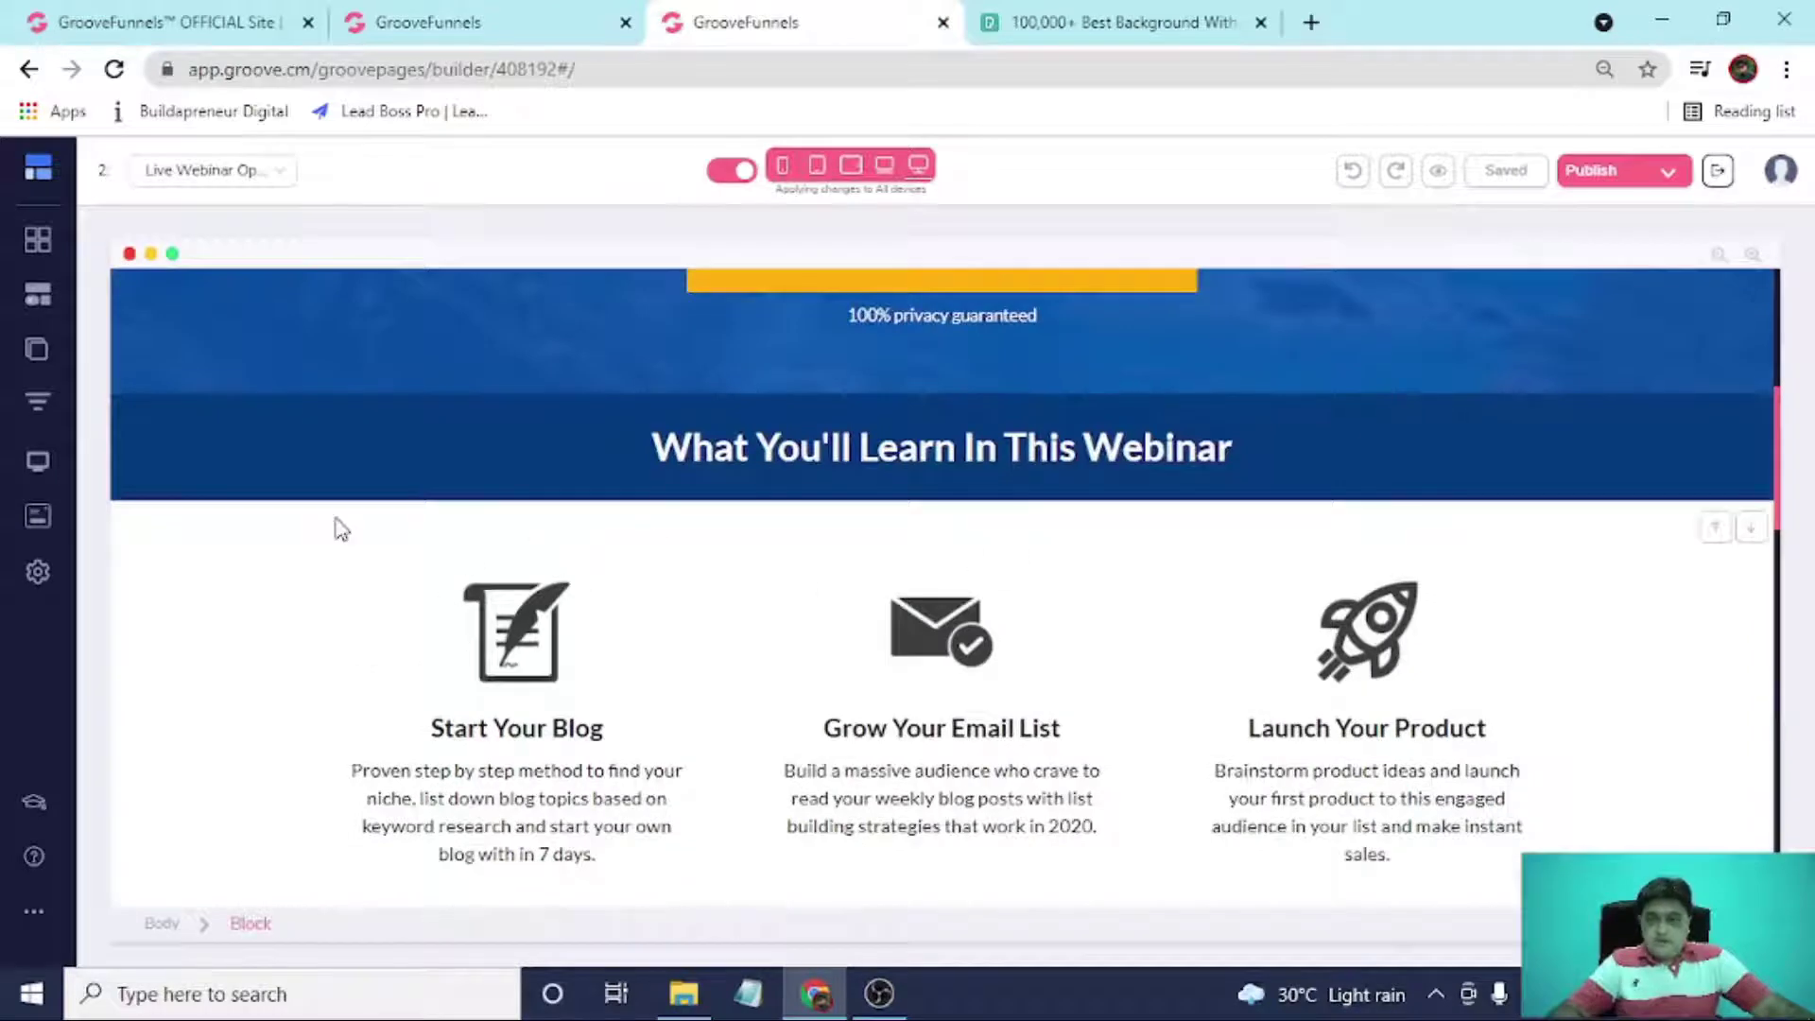
click(251, 432)
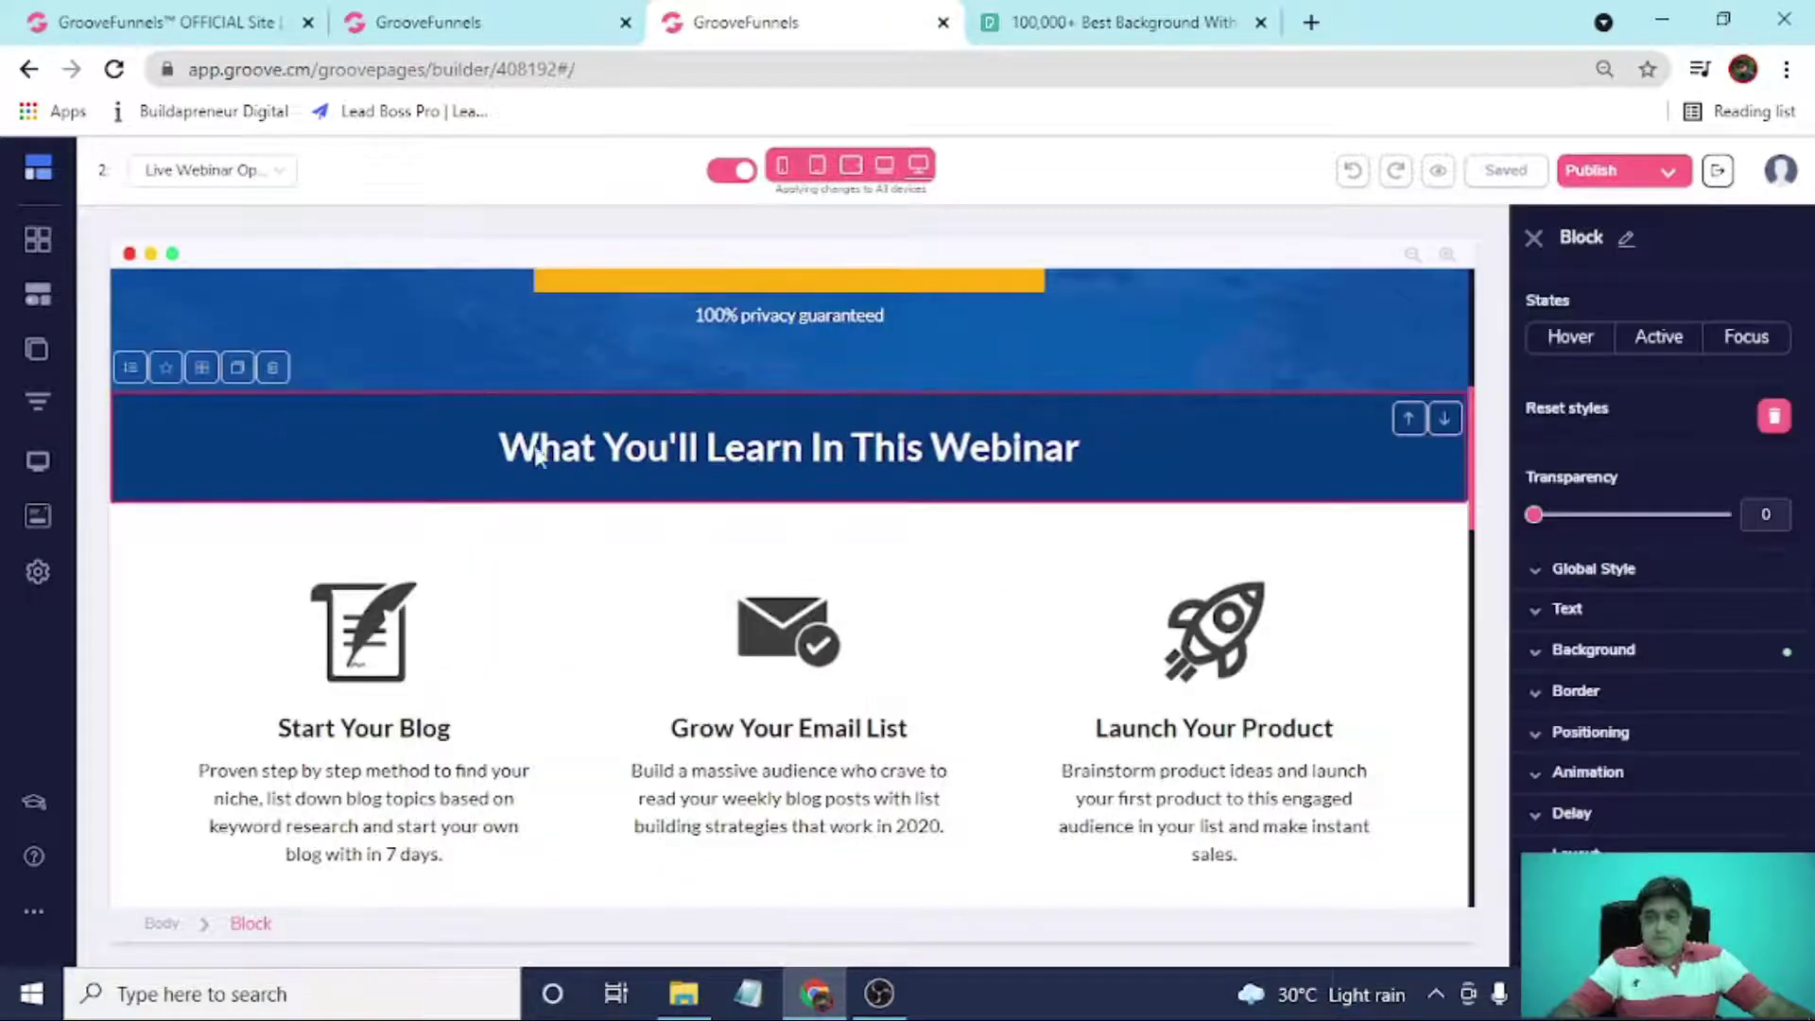
click(434, 22)
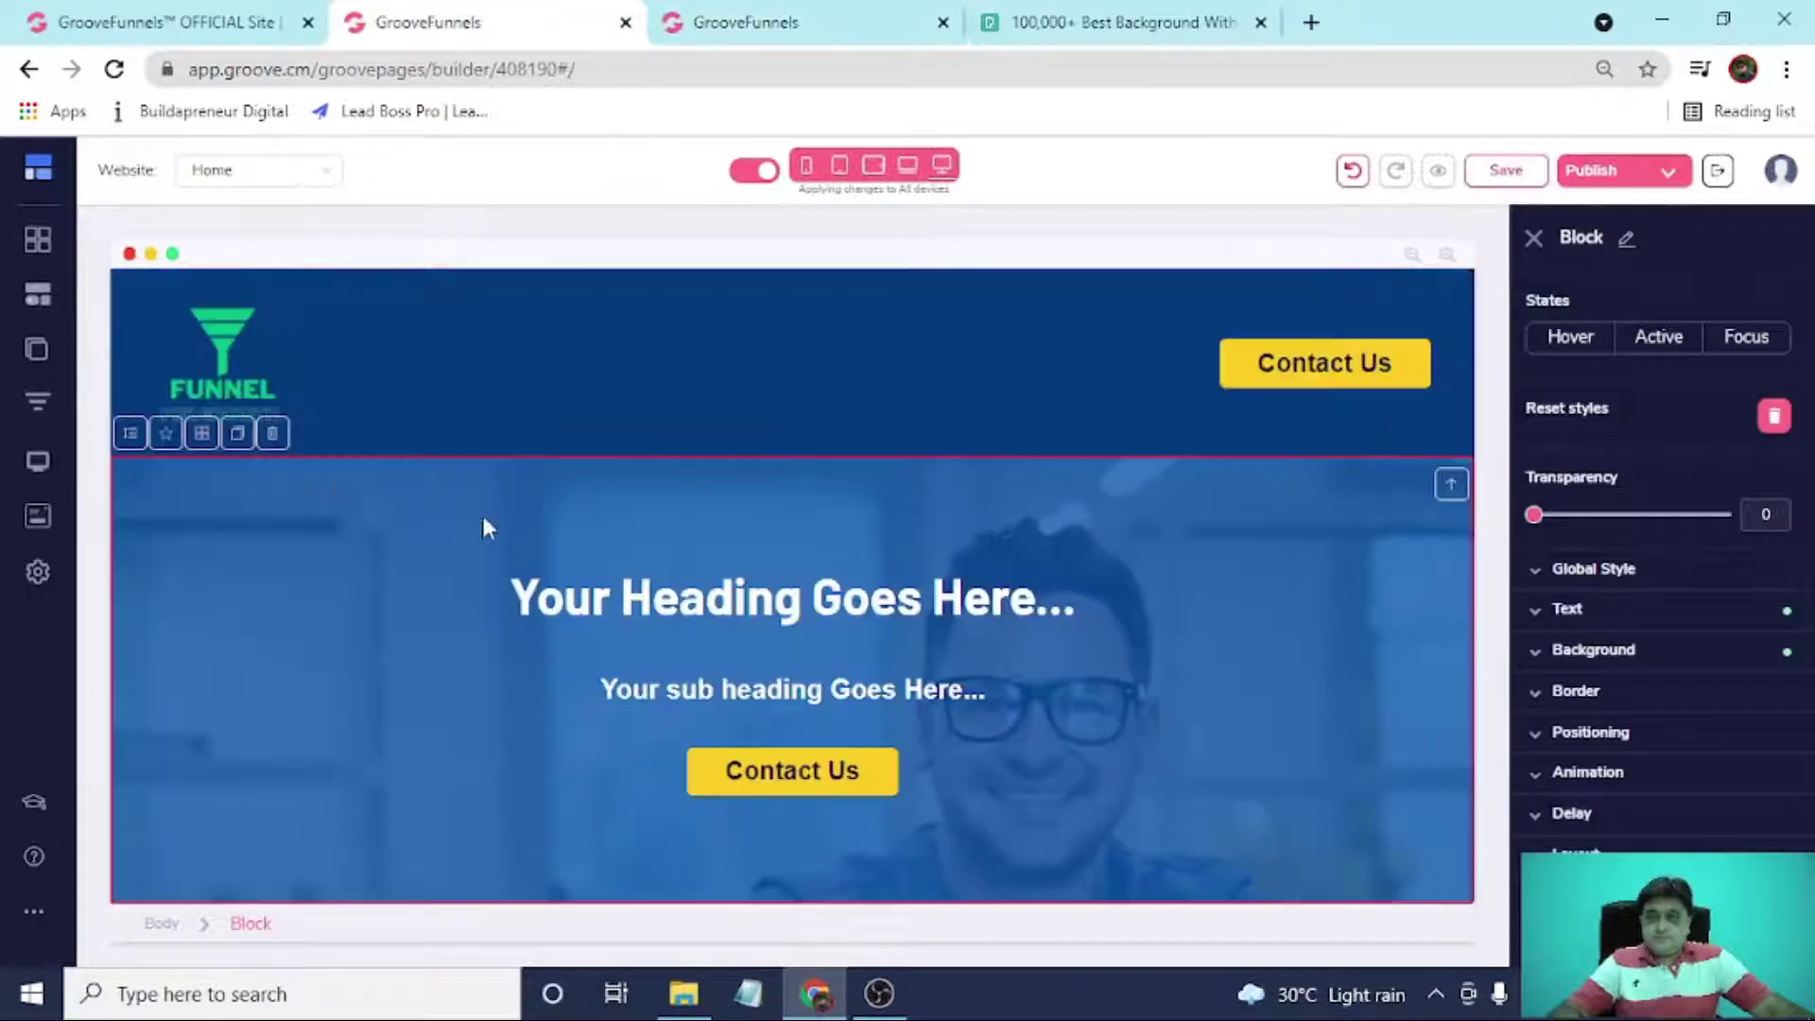
click(37, 241)
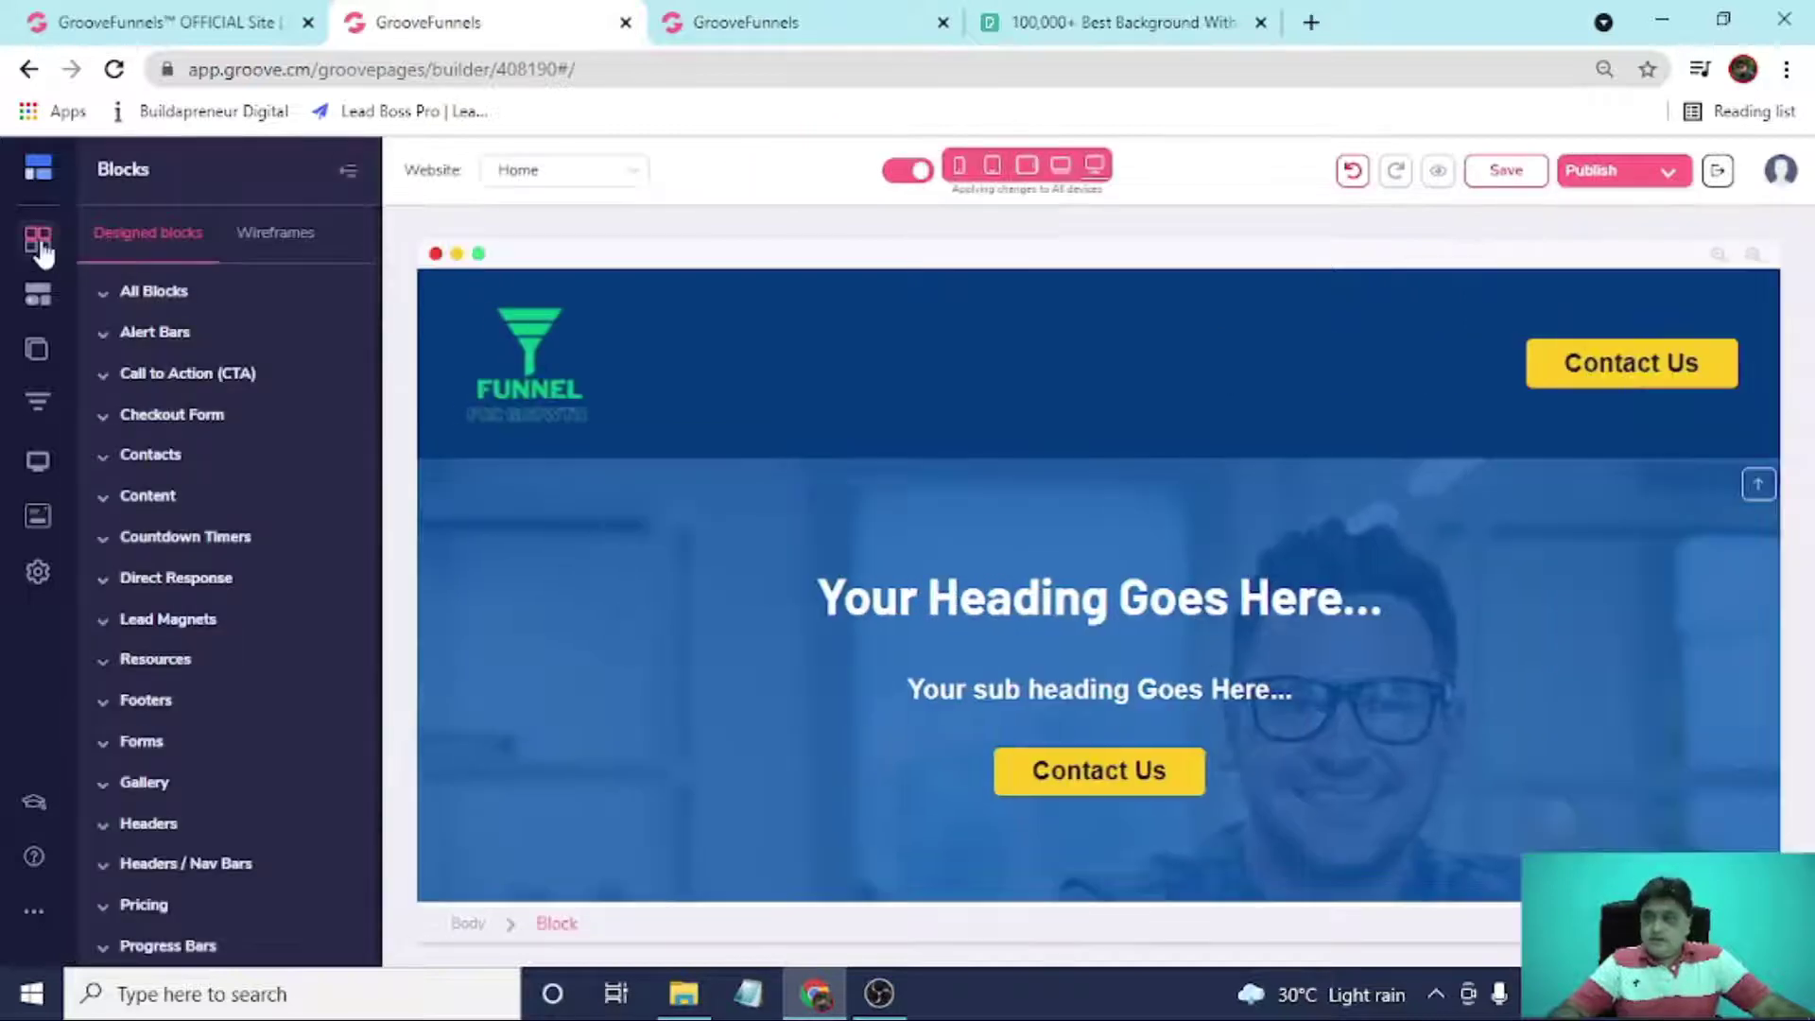
click(258, 244)
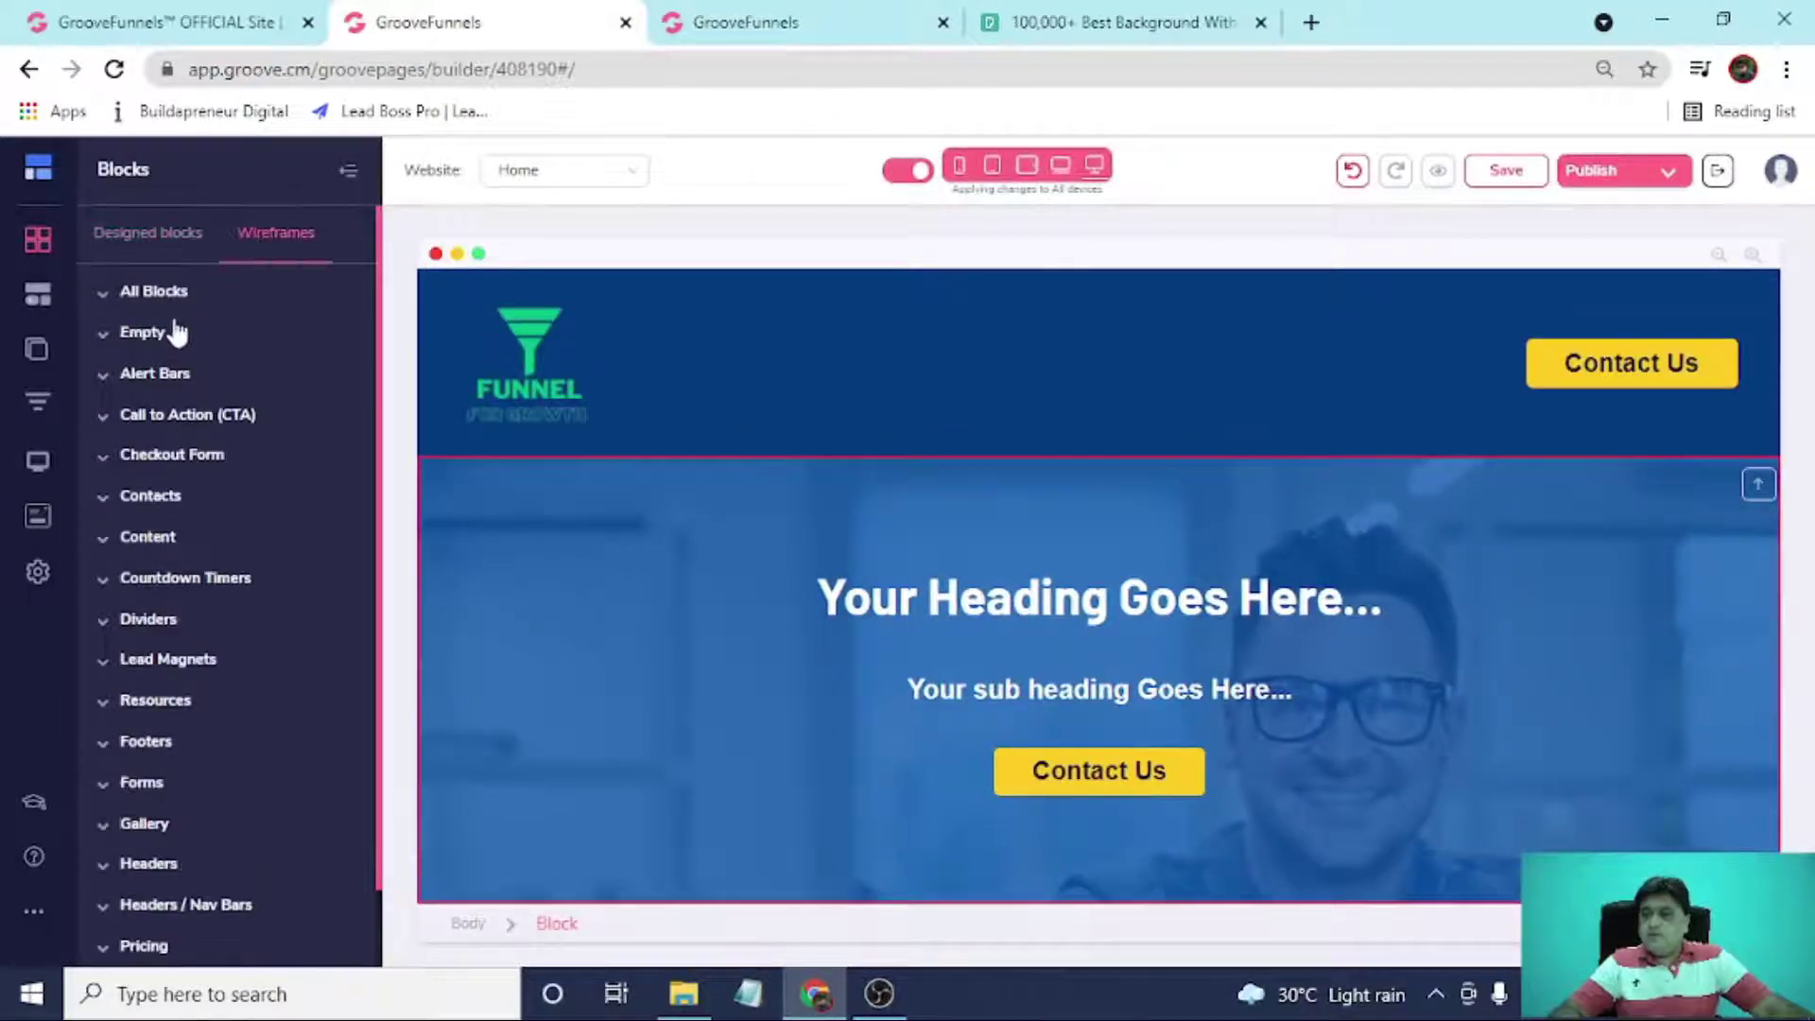
click(172, 336)
drag(227, 637, 980, 865)
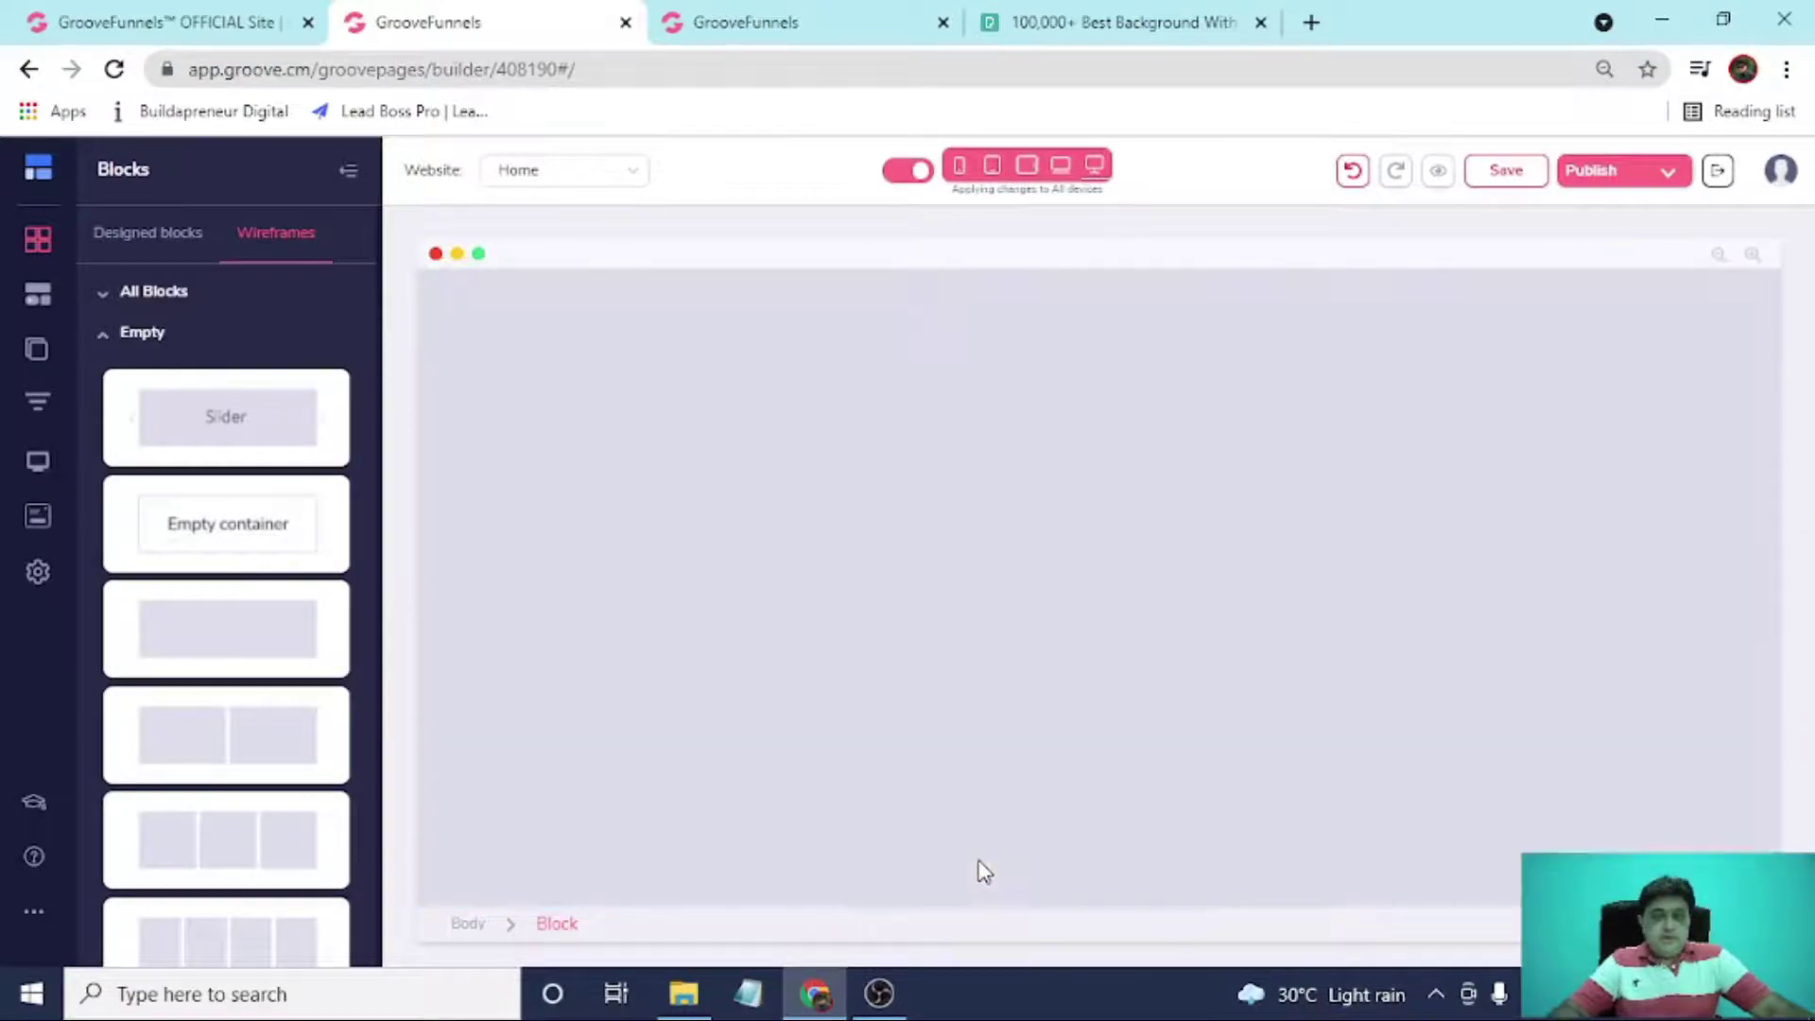
Compare with the webinar template and insert an H2 heading into the empty container below the hero block.
click(761, 19)
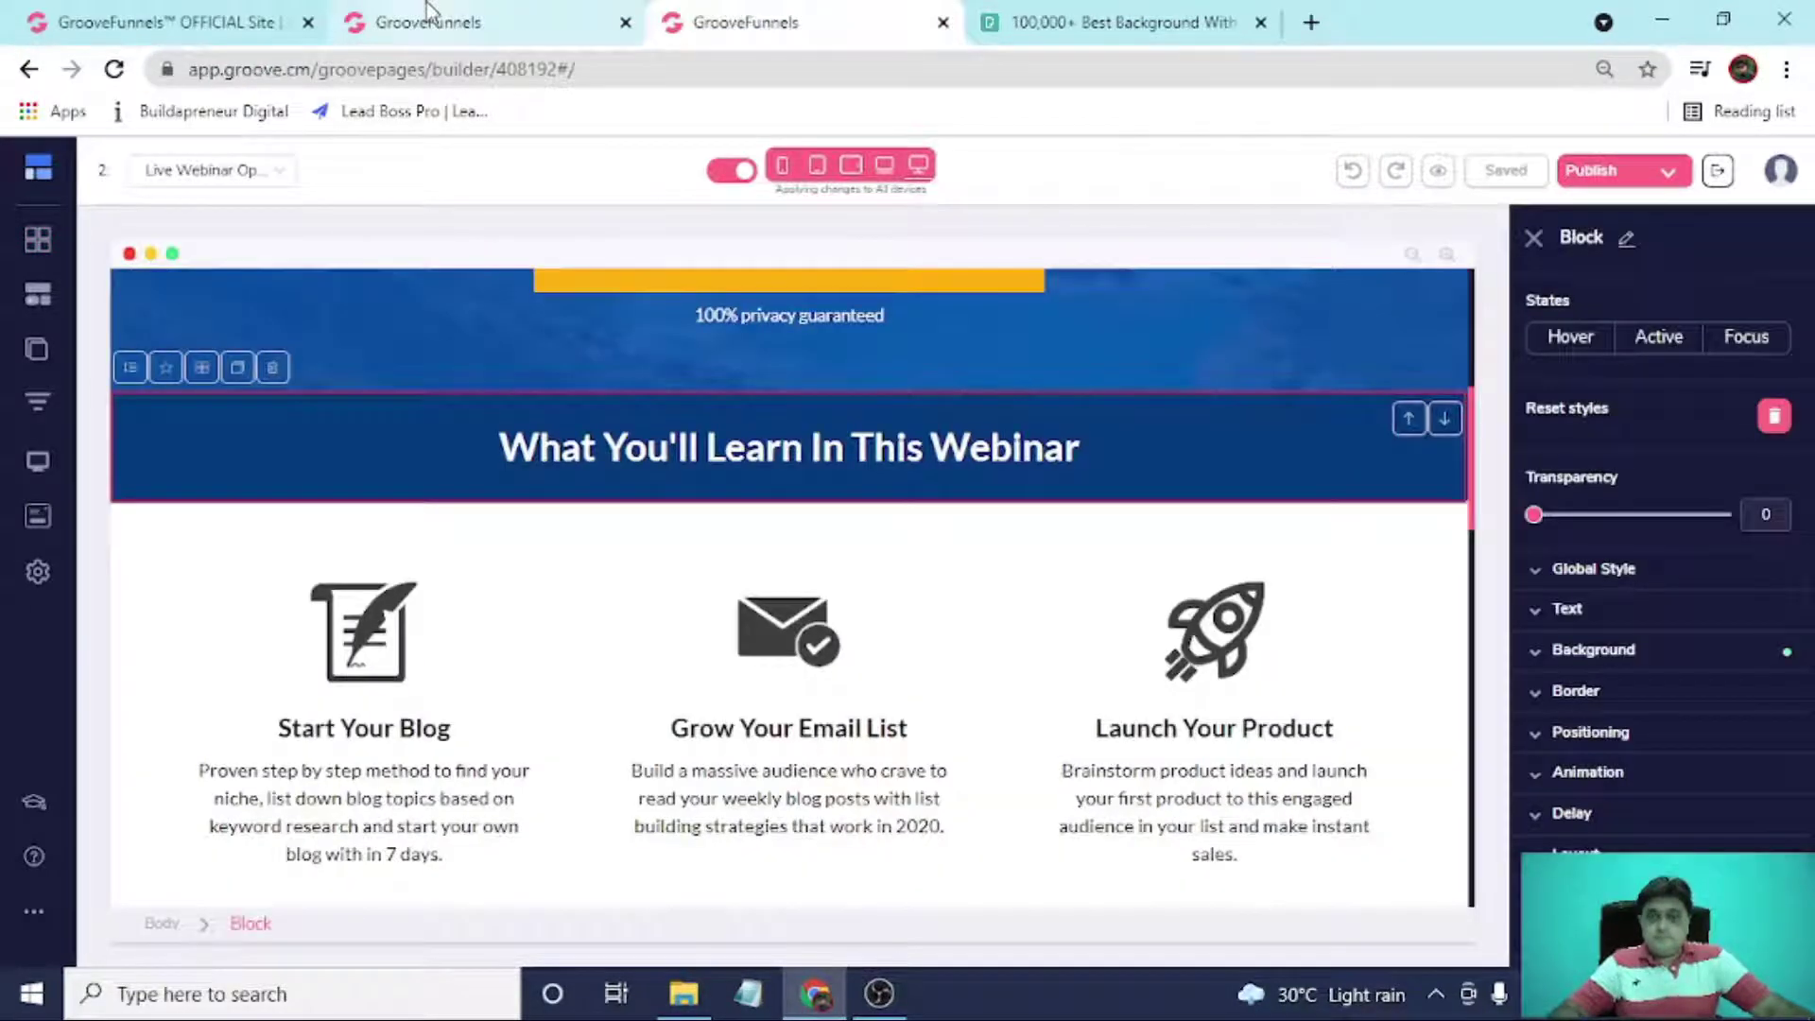
click(428, 9)
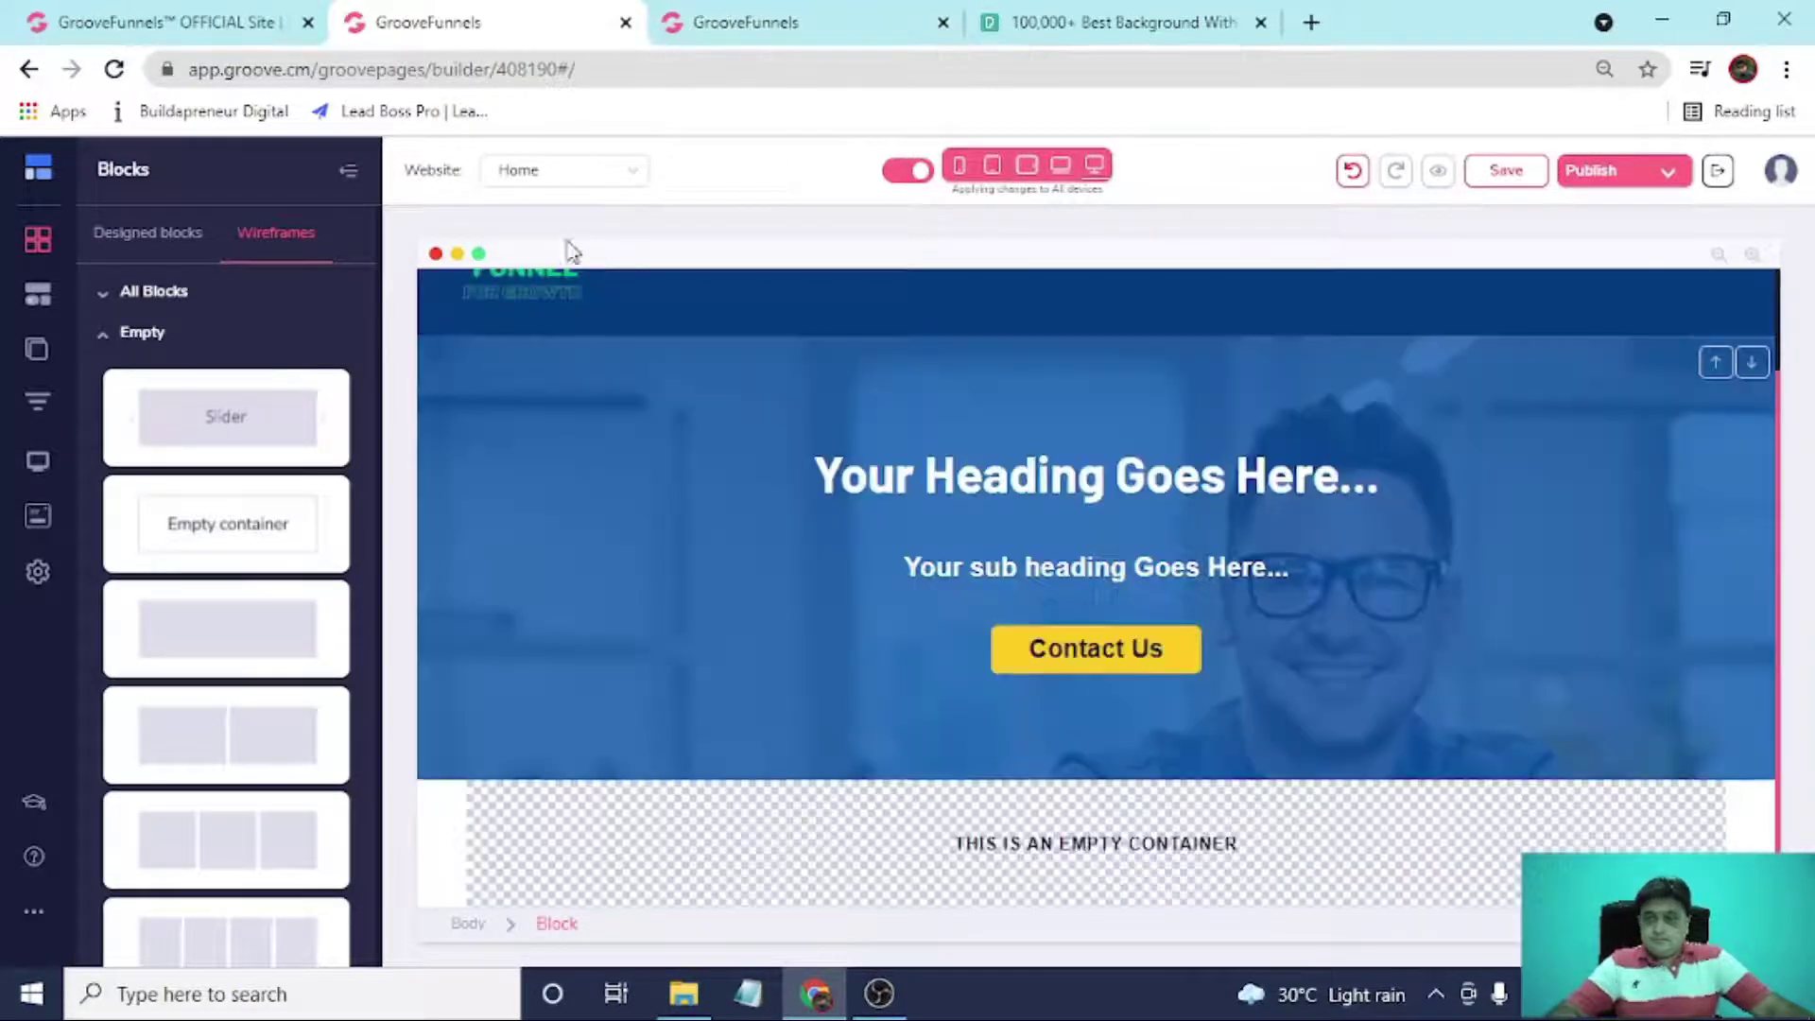
click(35, 301)
scroll(170, 458, down, 5)
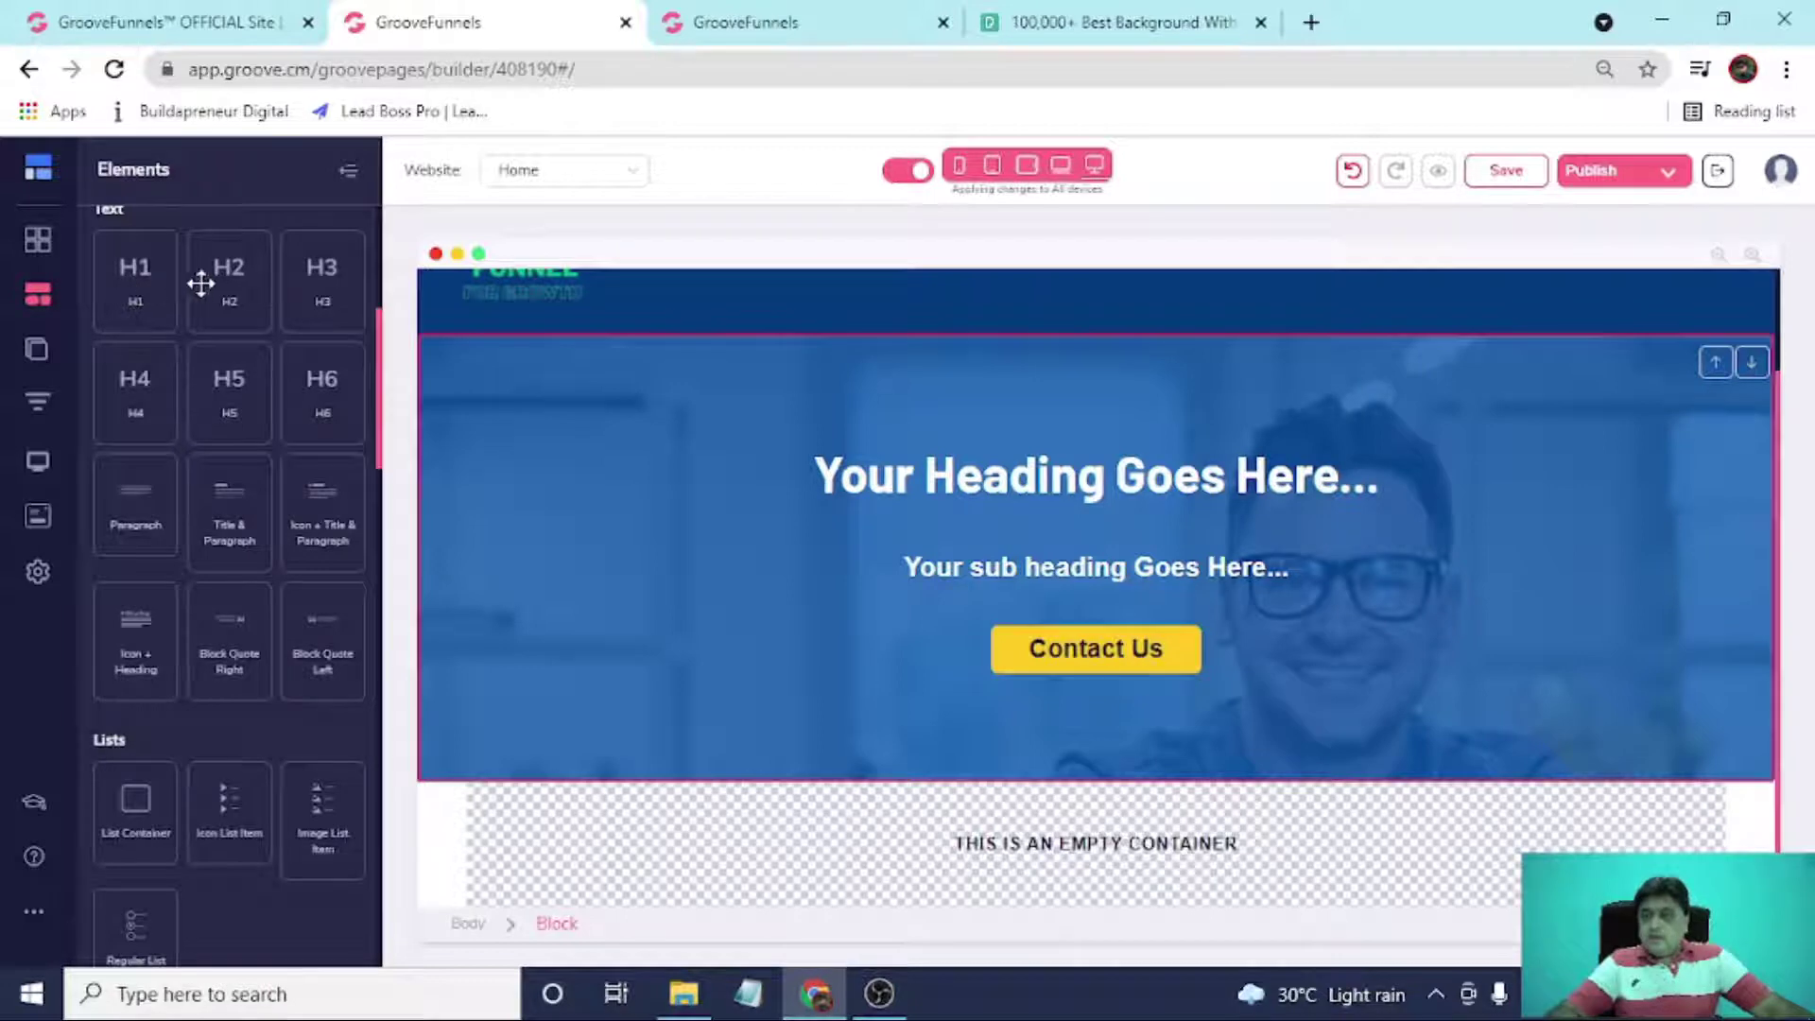
drag(669, 675, 1013, 884)
Centre the new H2 heading like the template's strip title, change its text to "Your Heading" and set its size to 39.
click(764, 19)
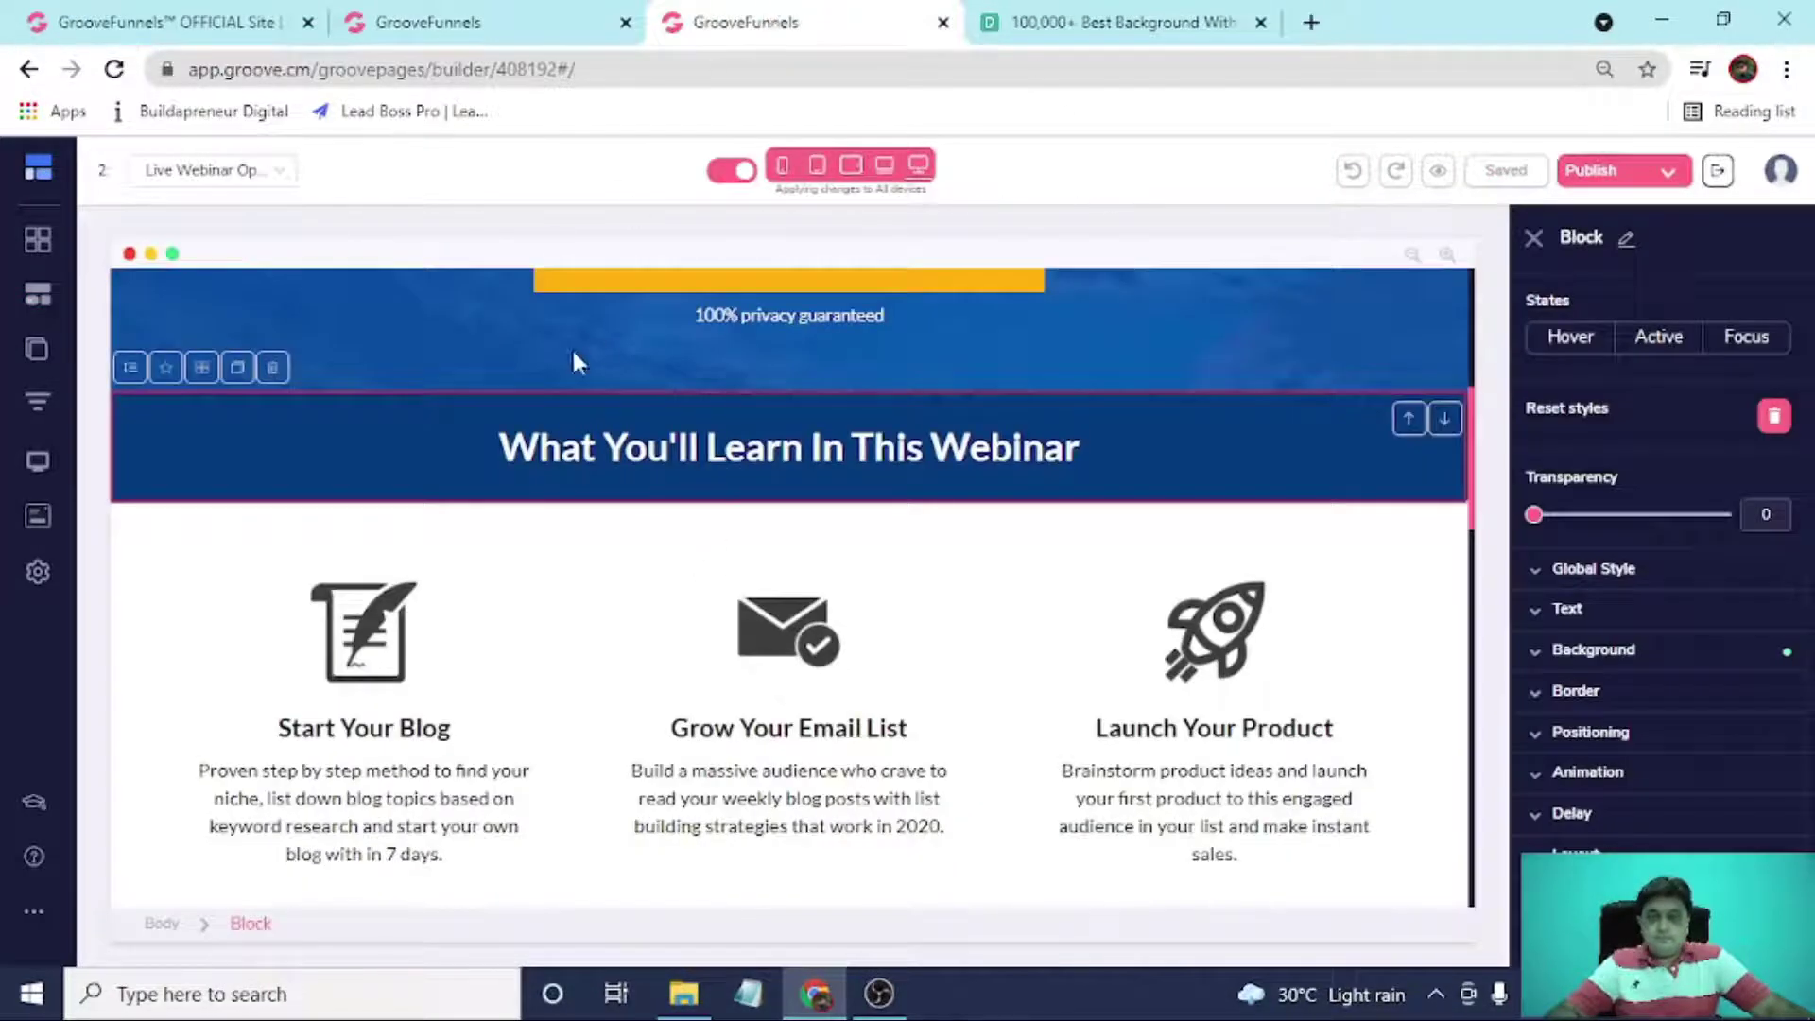
drag(491, 444, 1097, 461)
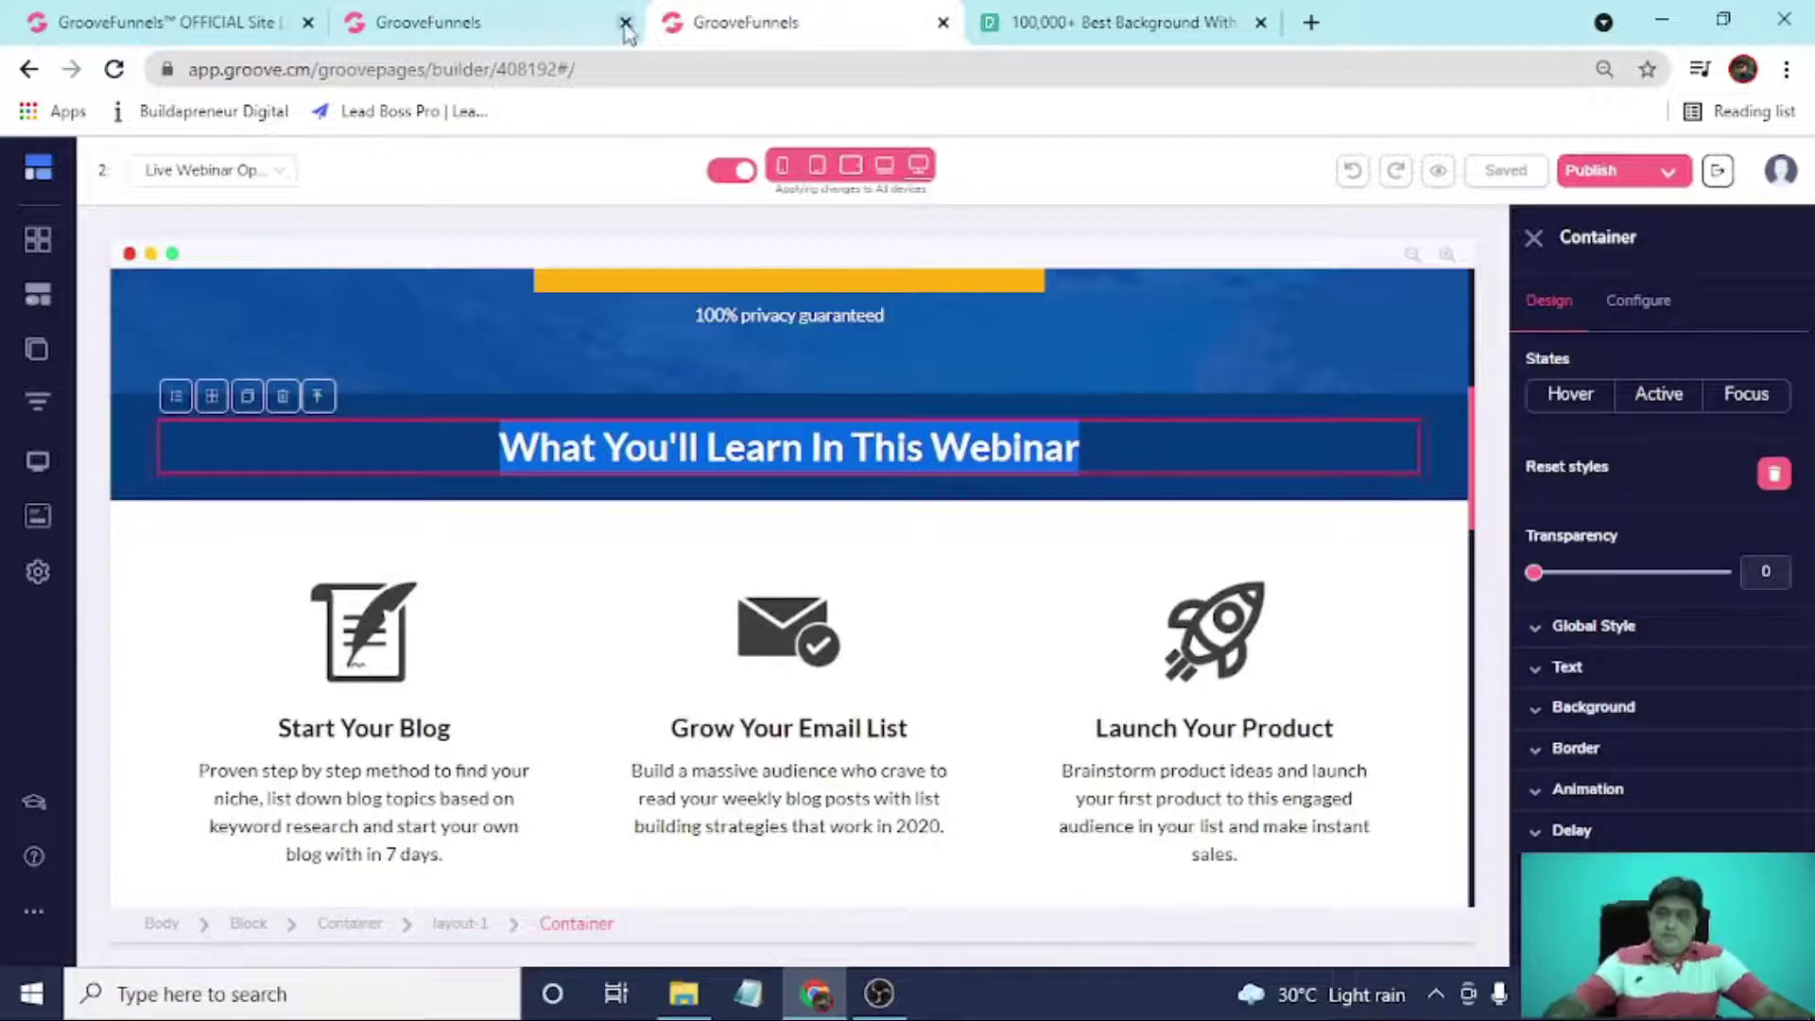
click(551, 17)
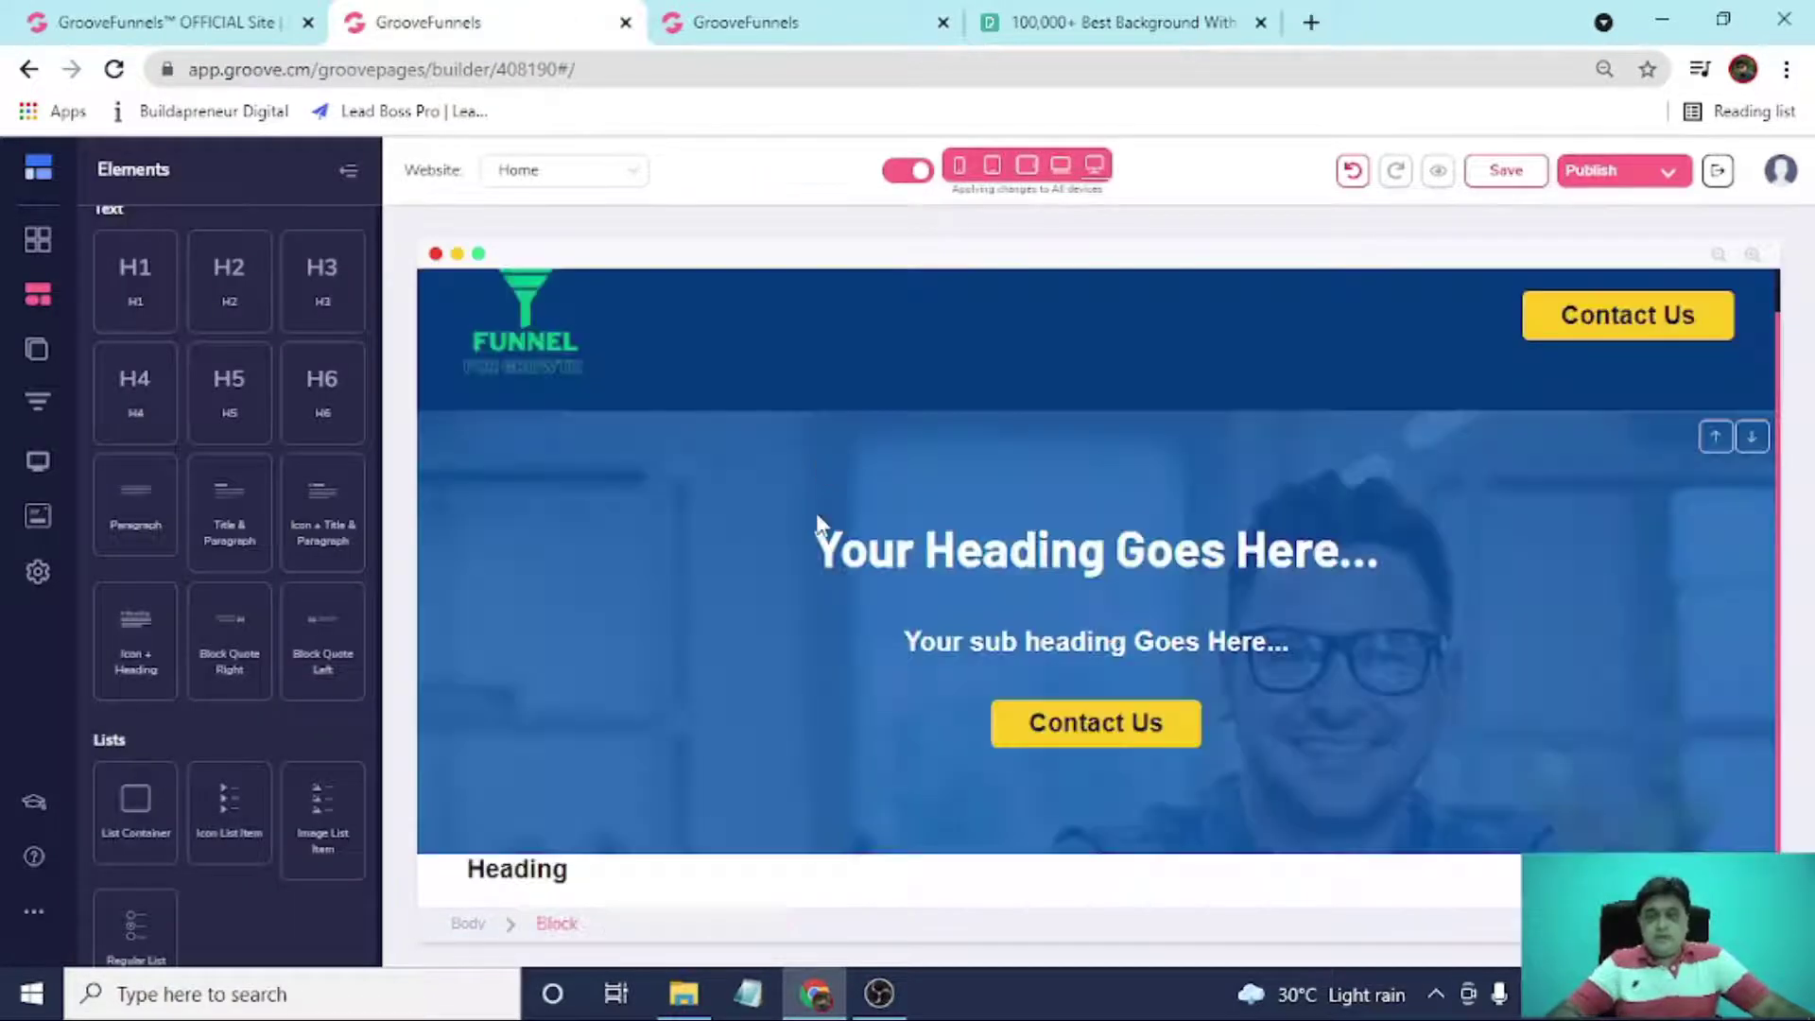
click(492, 874)
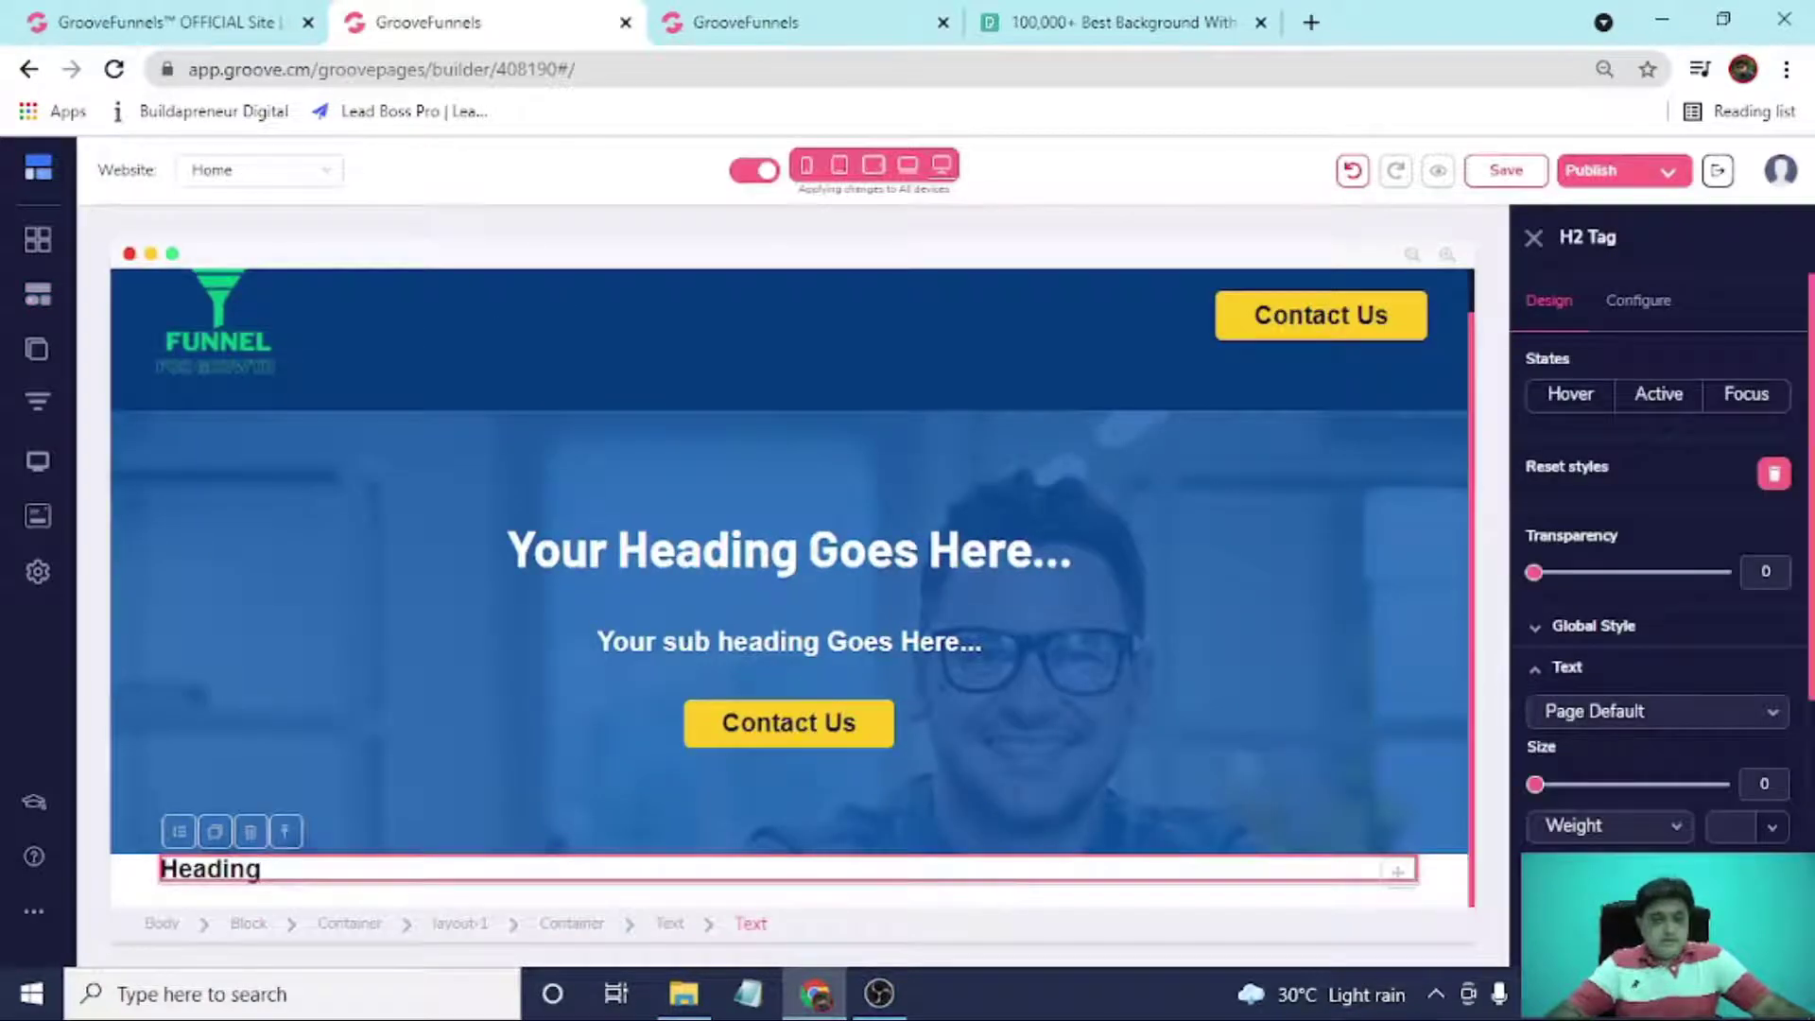
key(ctrl+e)
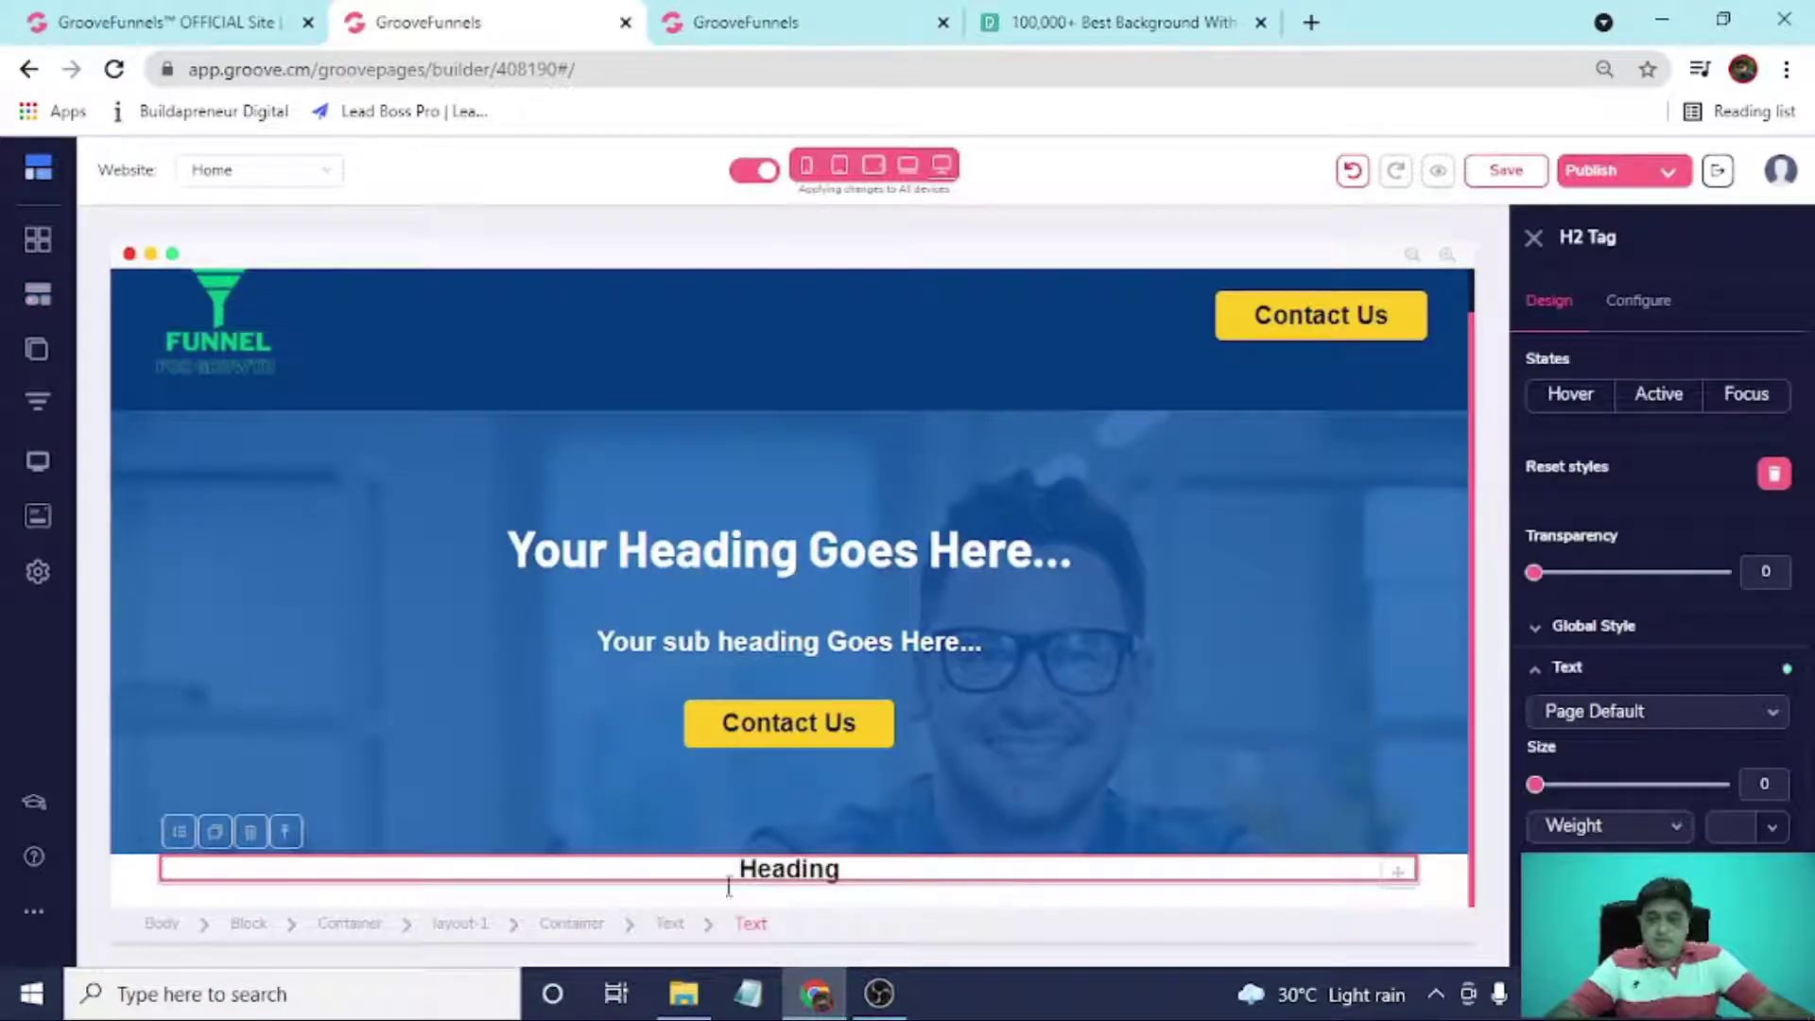
double_click(859, 872)
text(Your Heading)
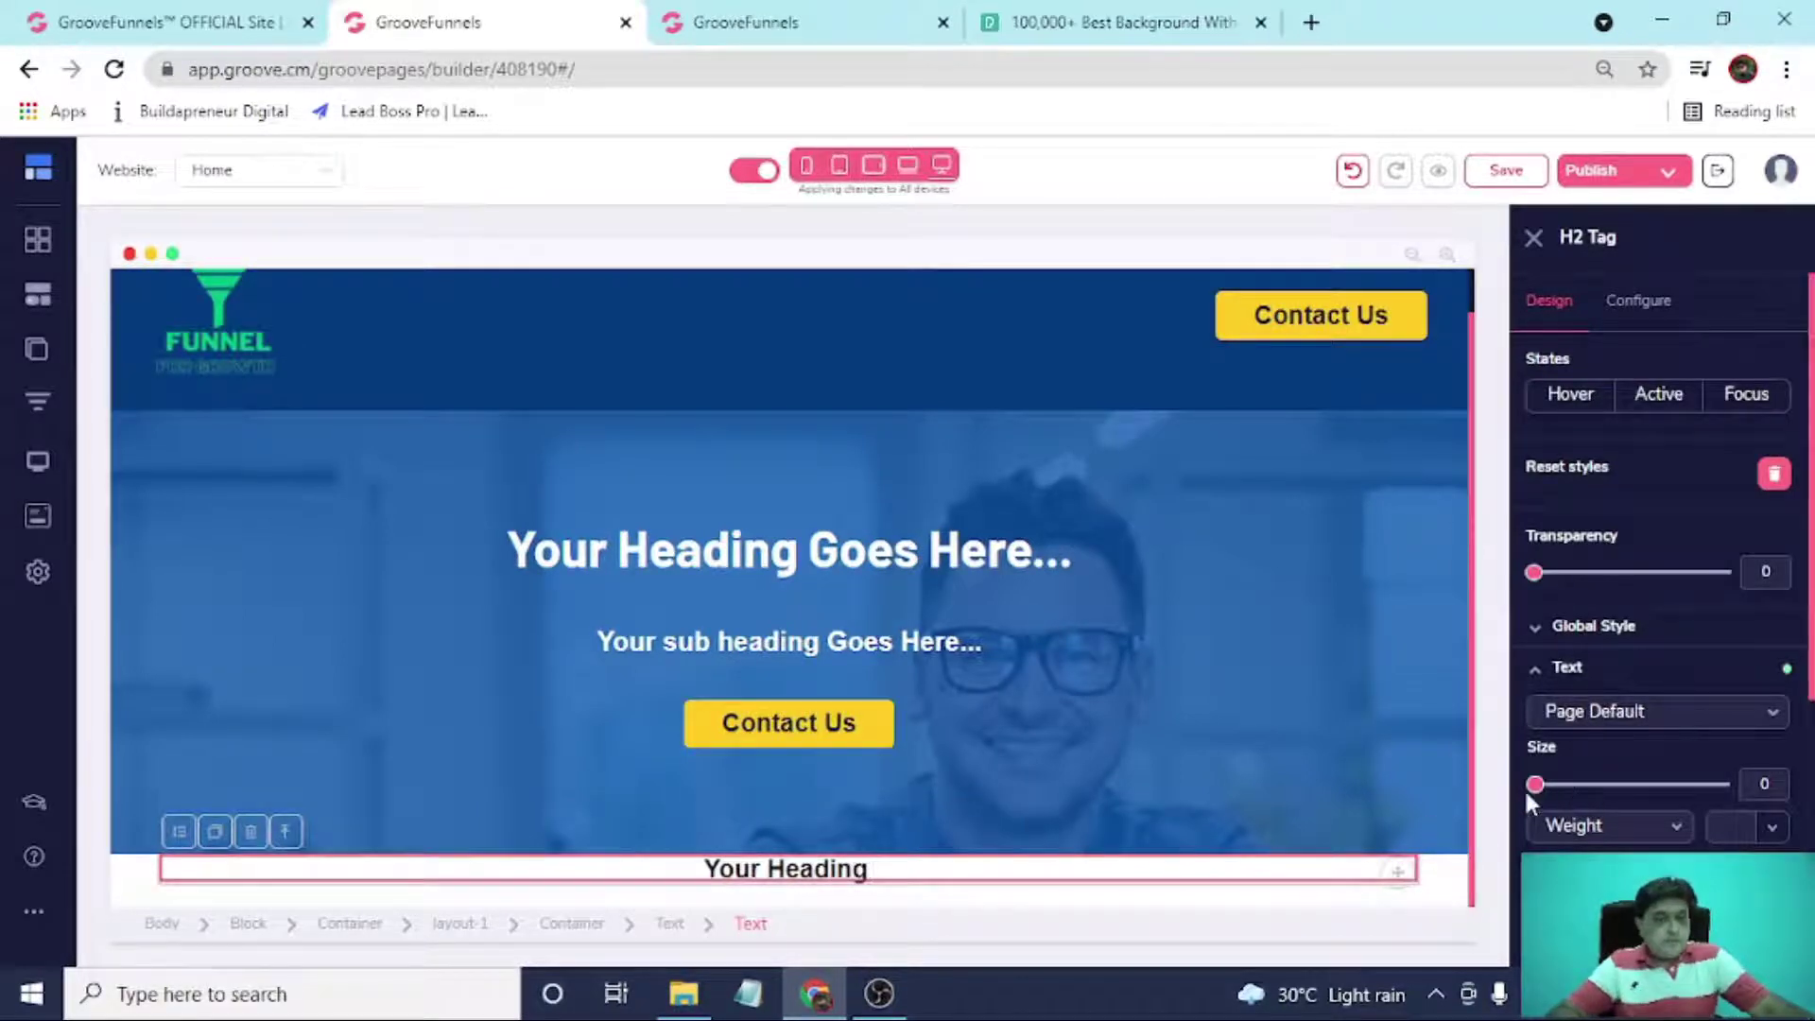
drag(1541, 787, 1606, 787)
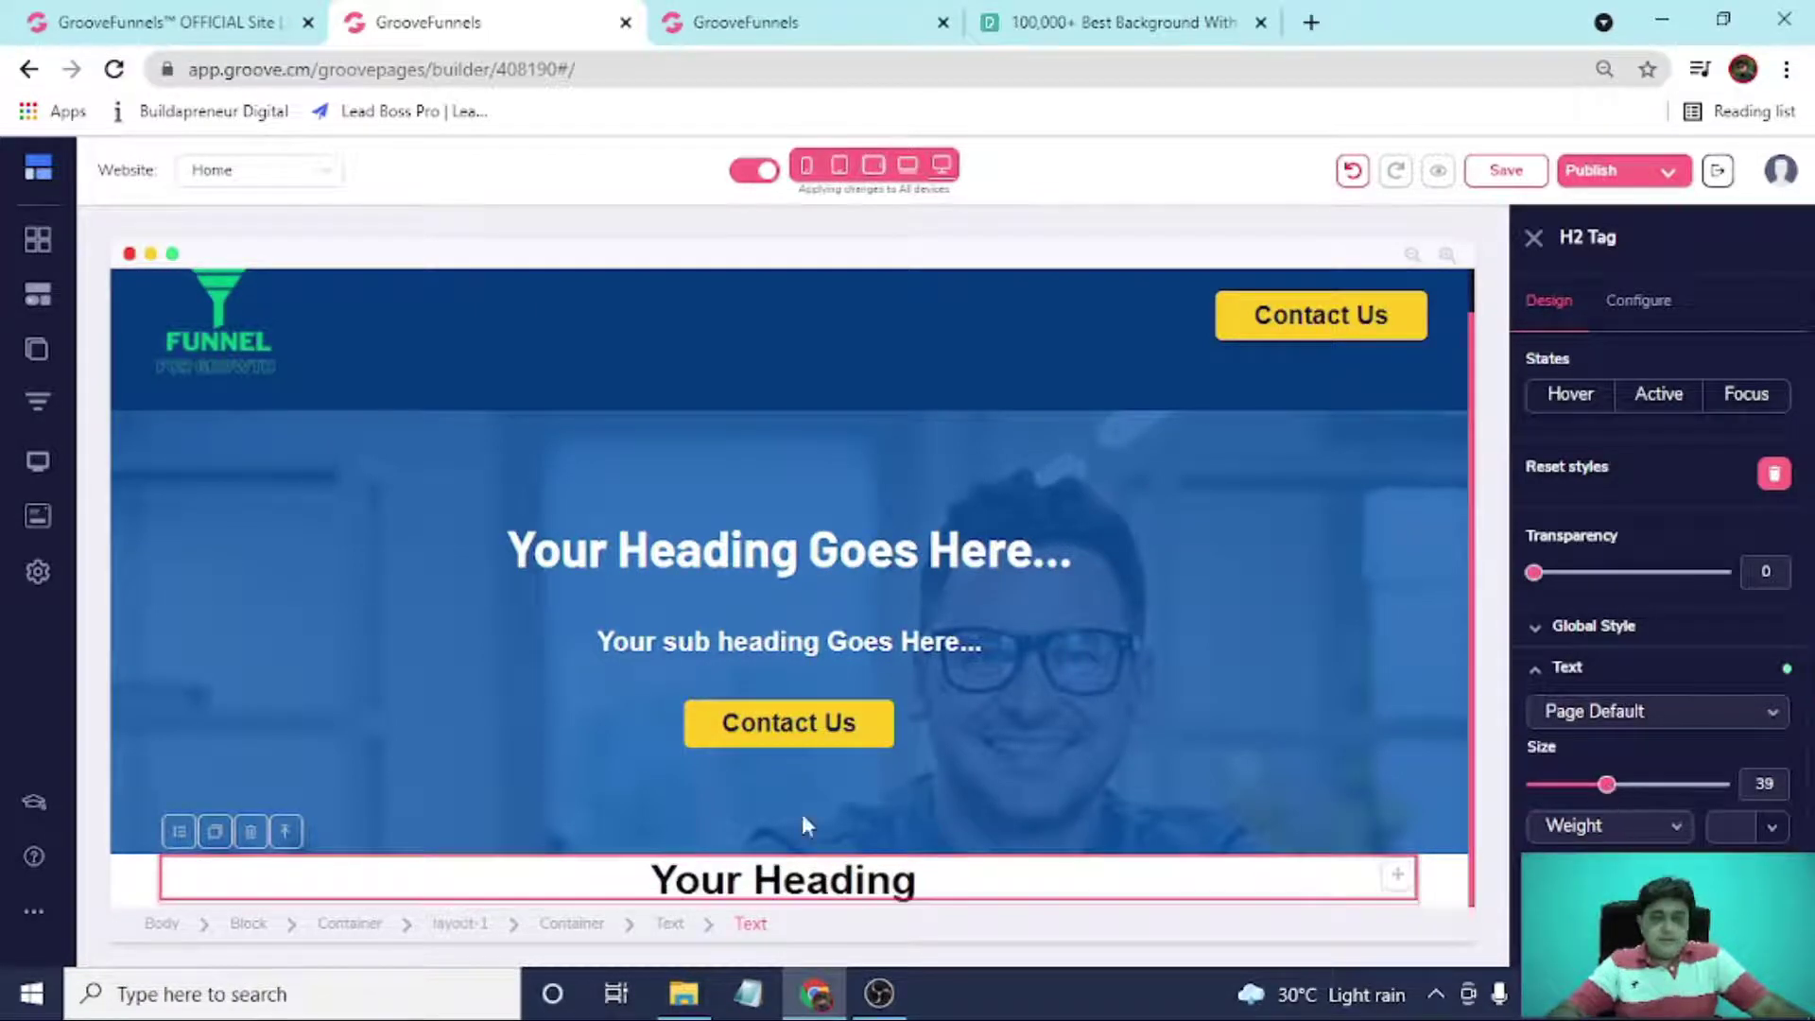
Set the background colour of the block containing "Your Heading" to dark blue #033A7C.
click(138, 879)
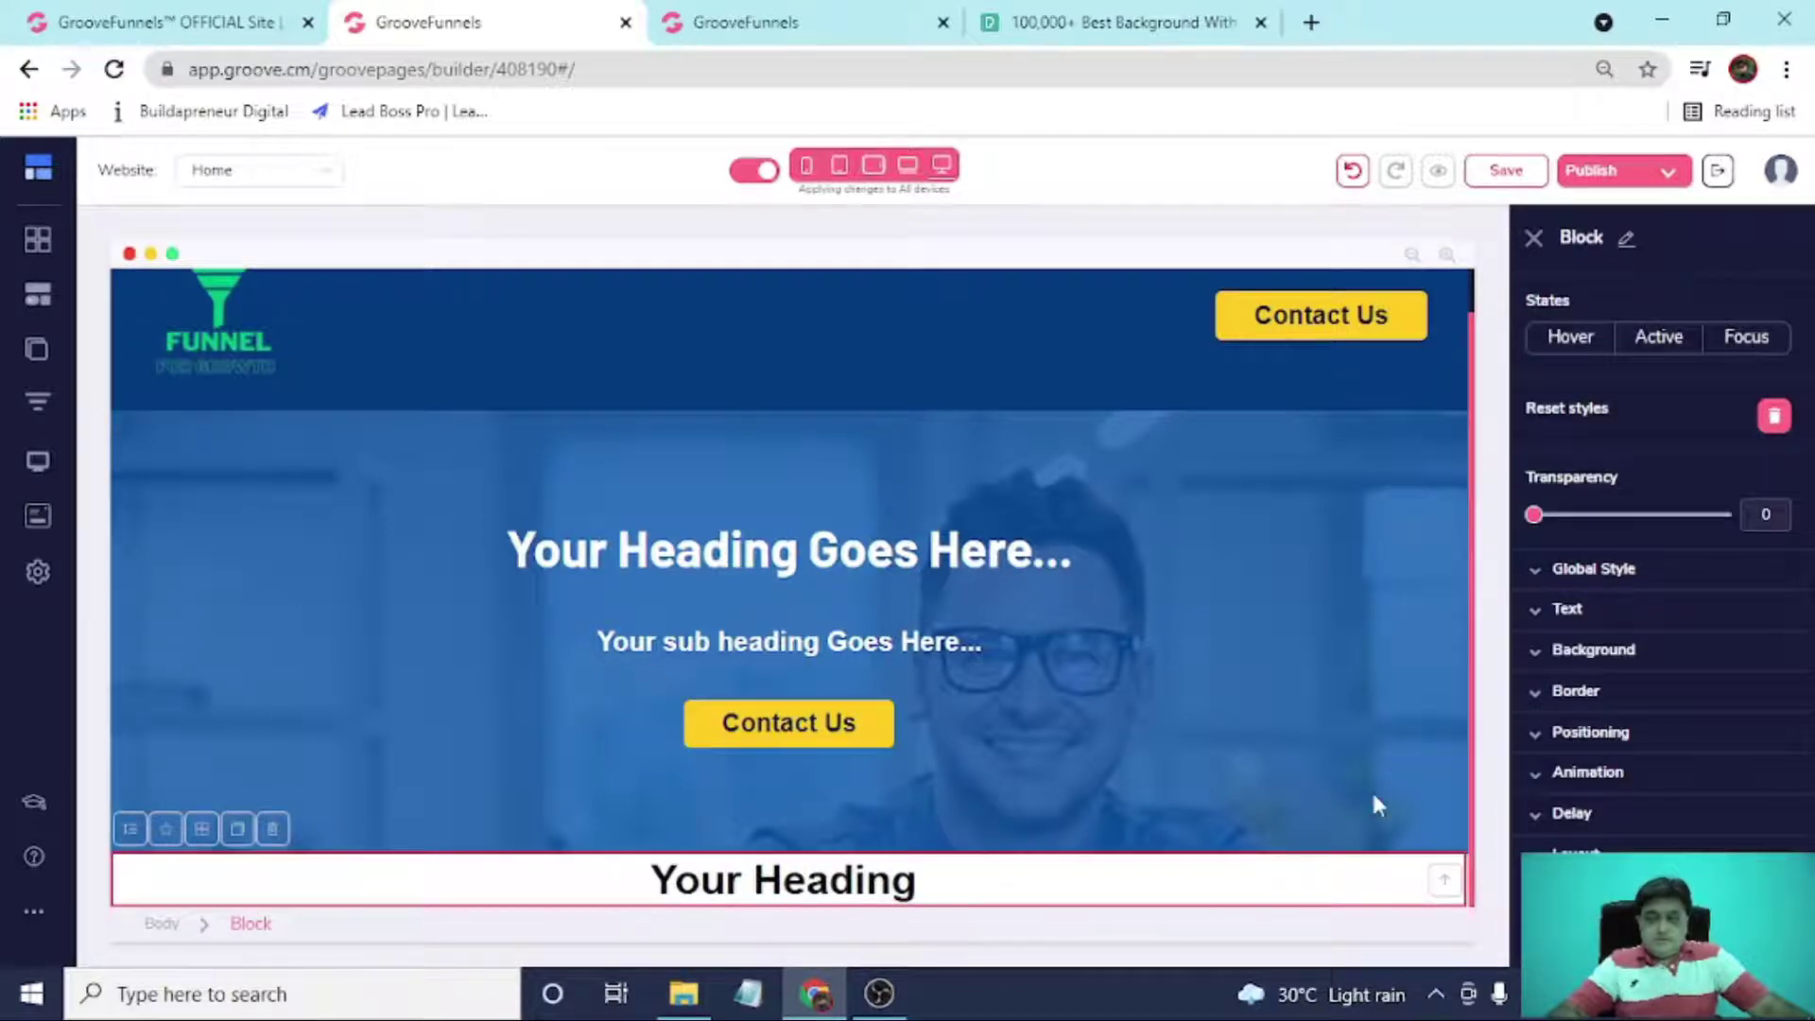
click(1701, 652)
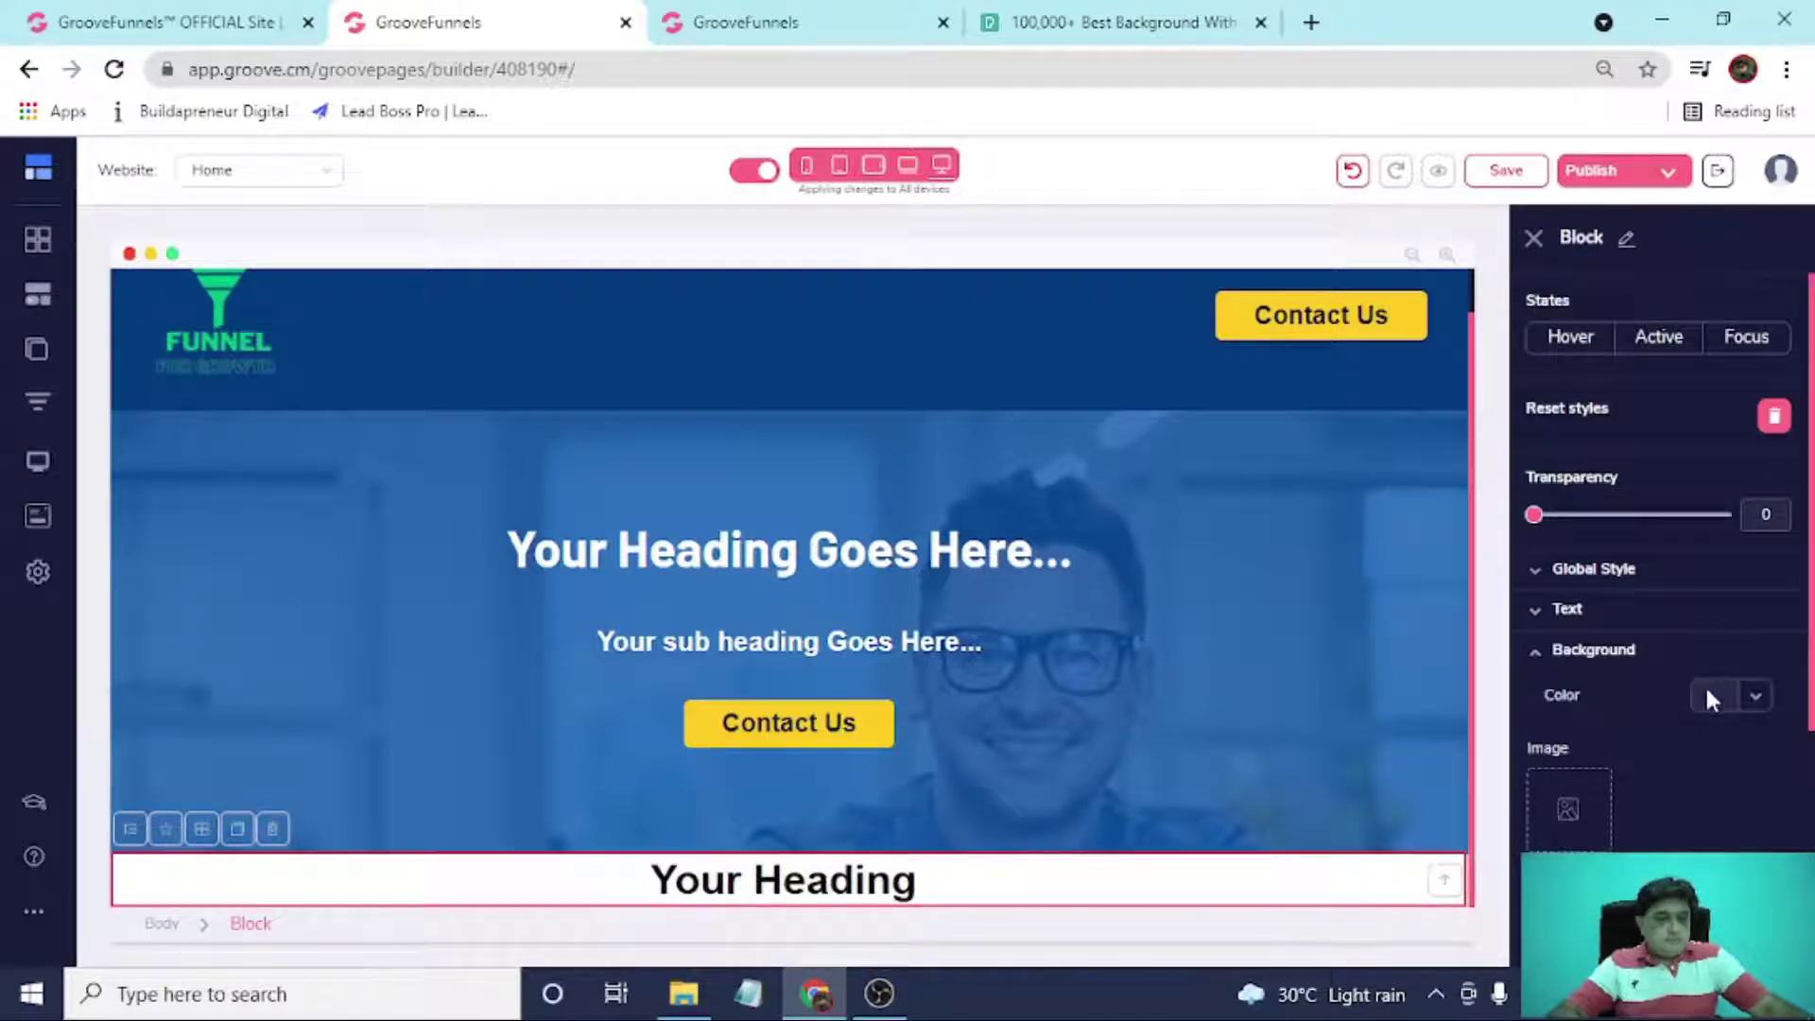
click(1701, 695)
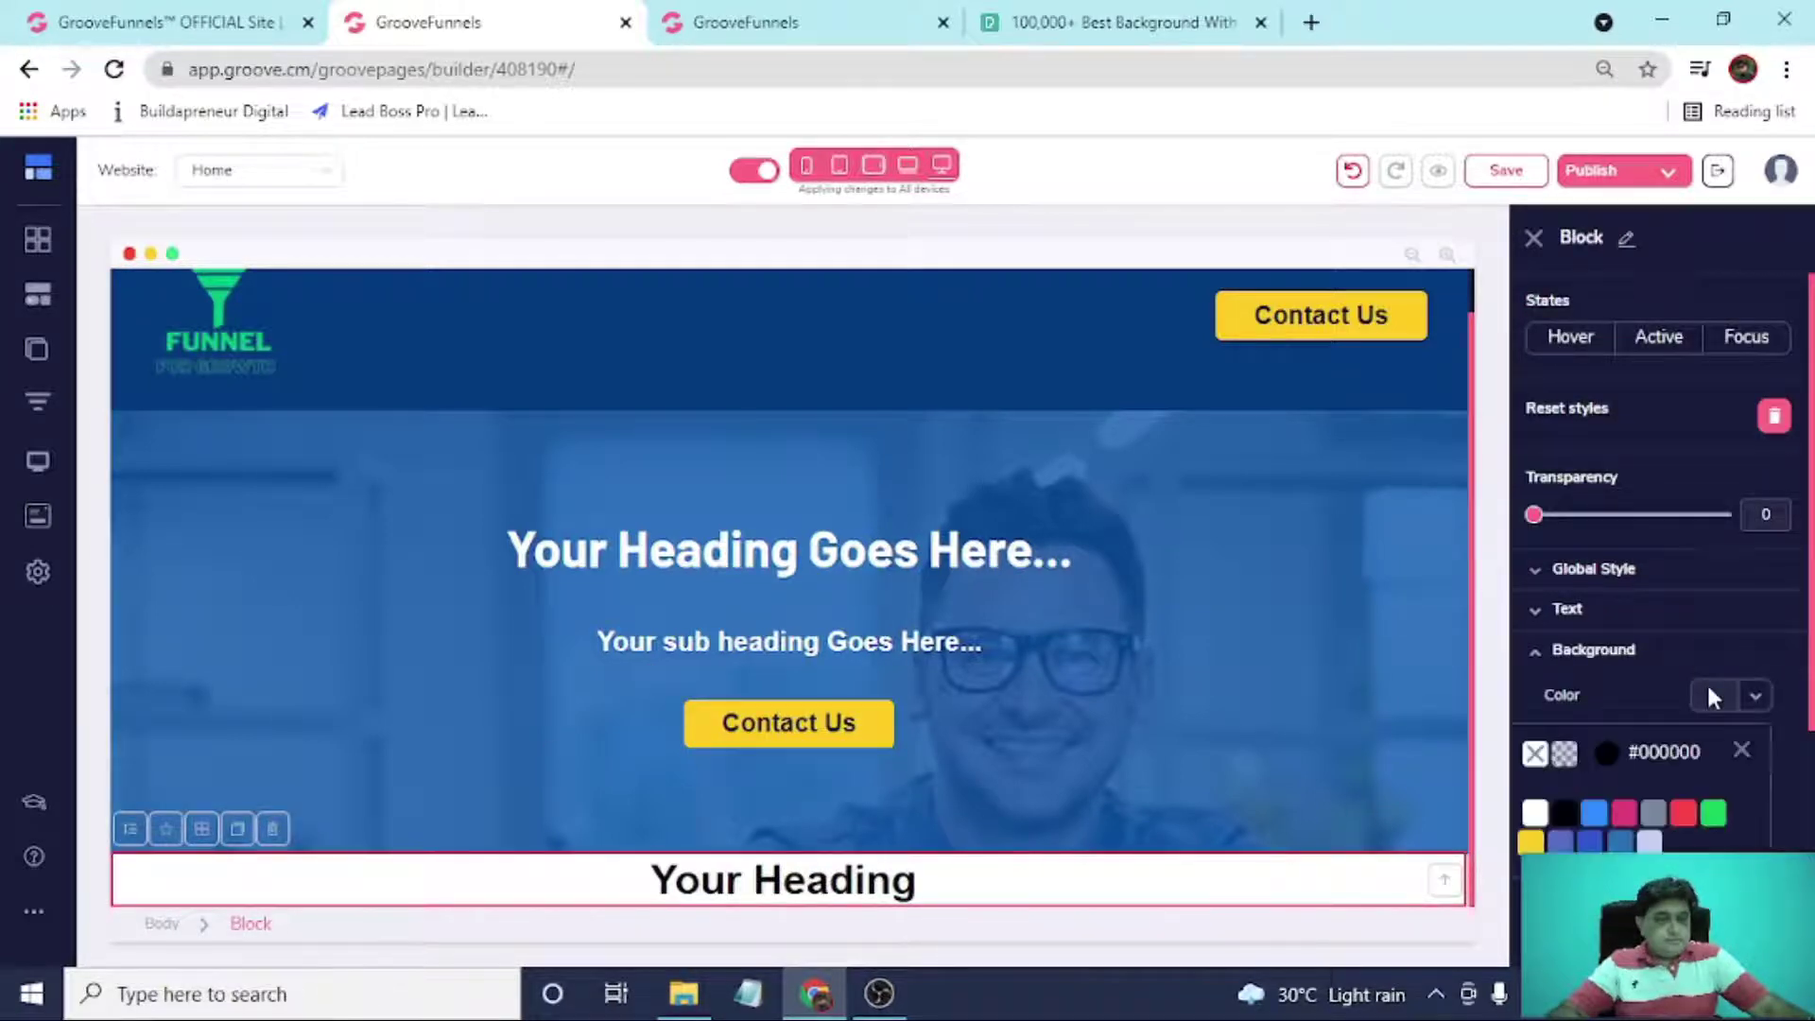
click(1597, 842)
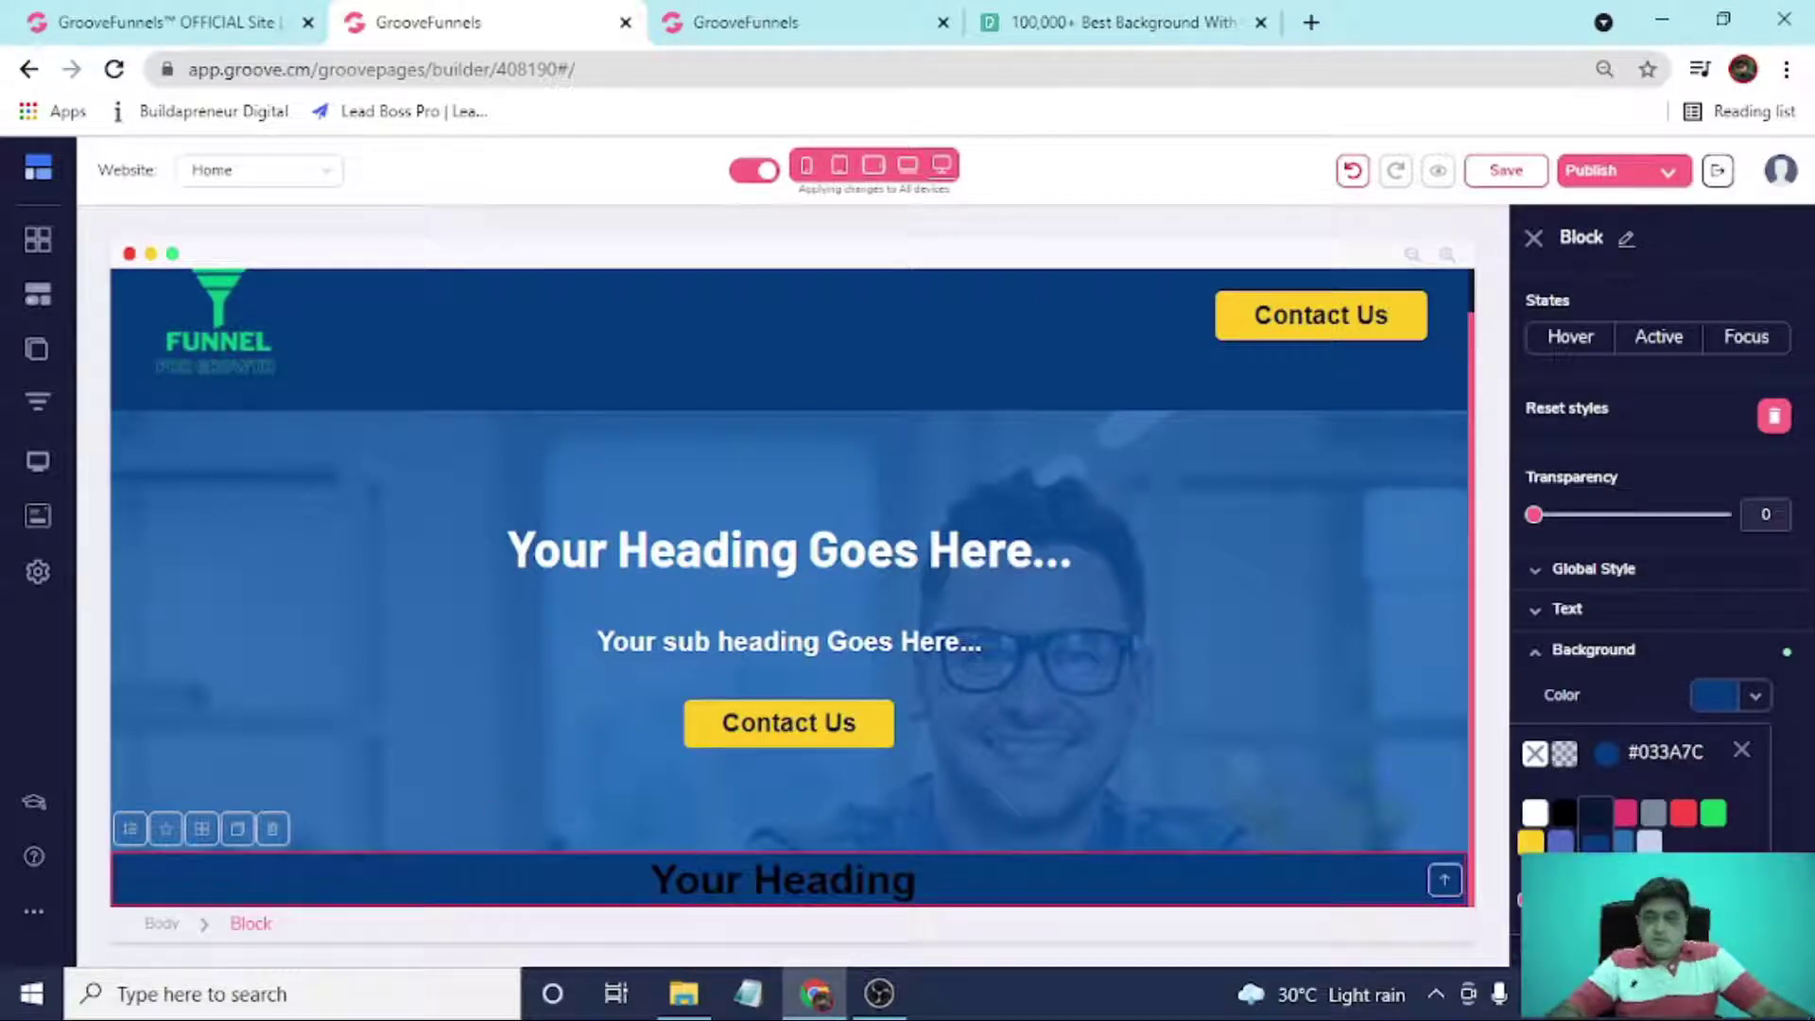
click(1741, 751)
Set the top and bottom padding of the "Your Heading" block to 20 and save the page.
scroll(1676, 643, down, 4)
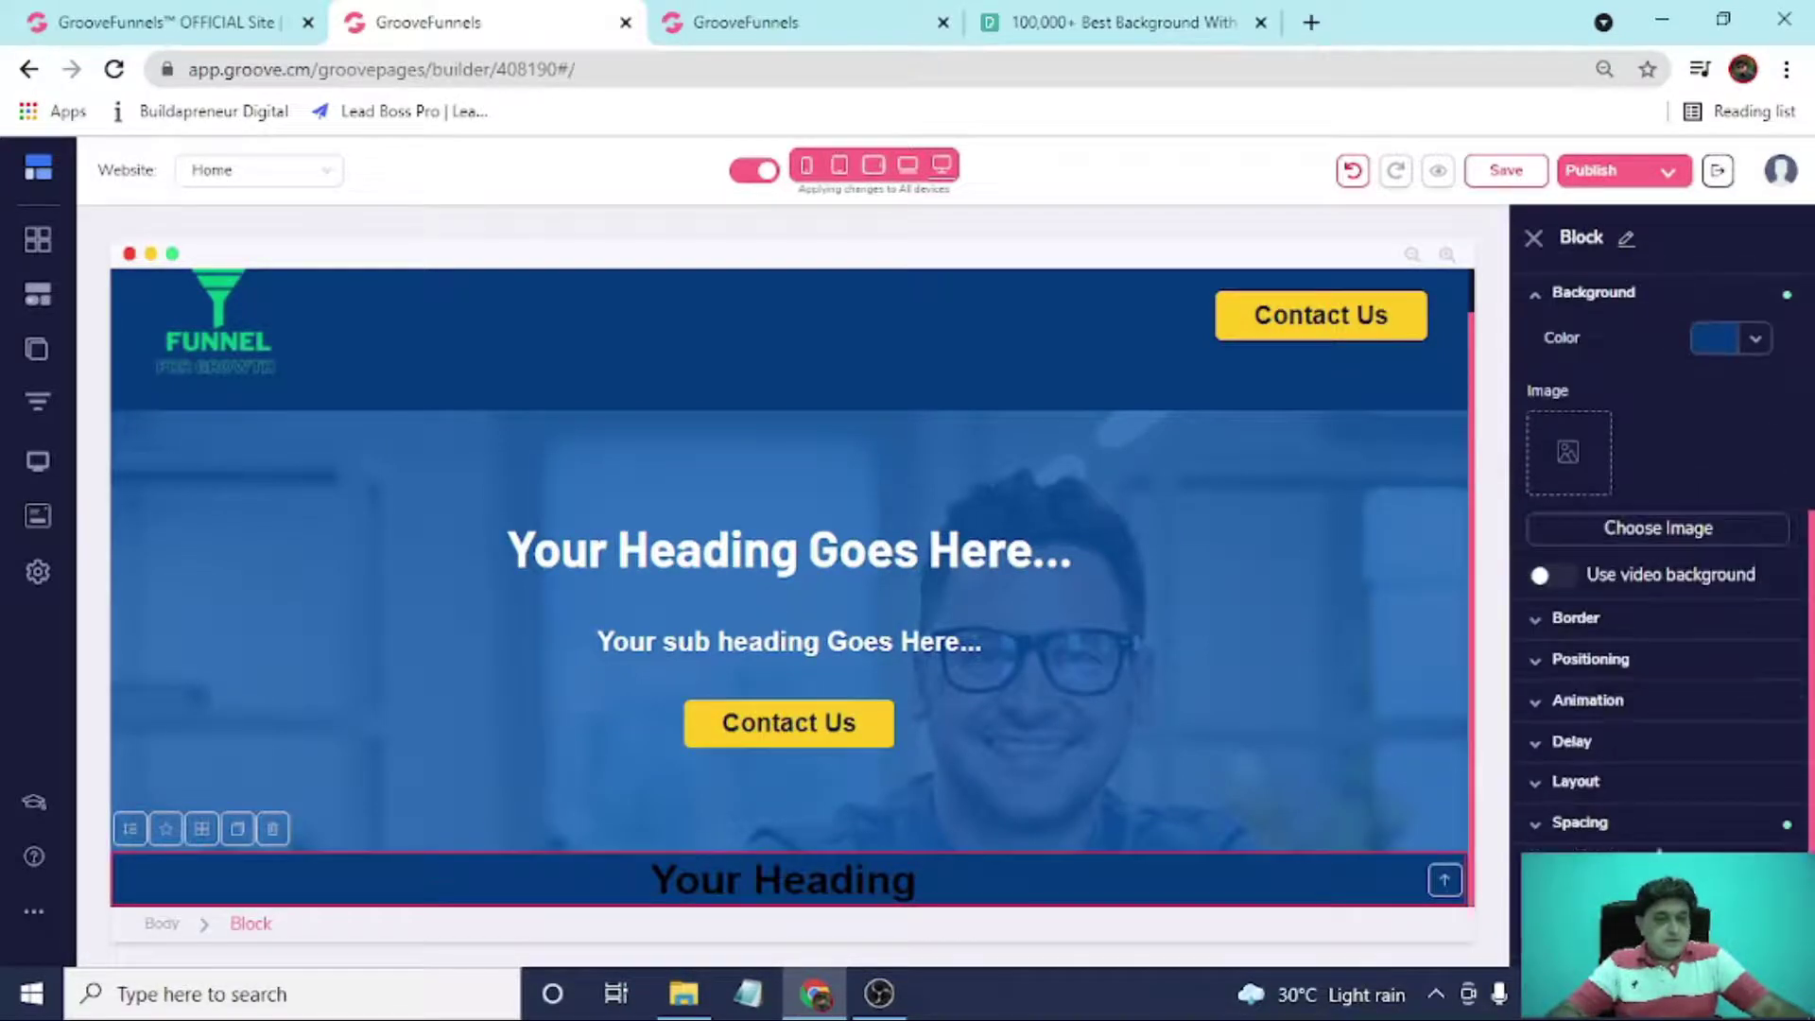
scroll(1654, 837, down, 3)
click(1658, 681)
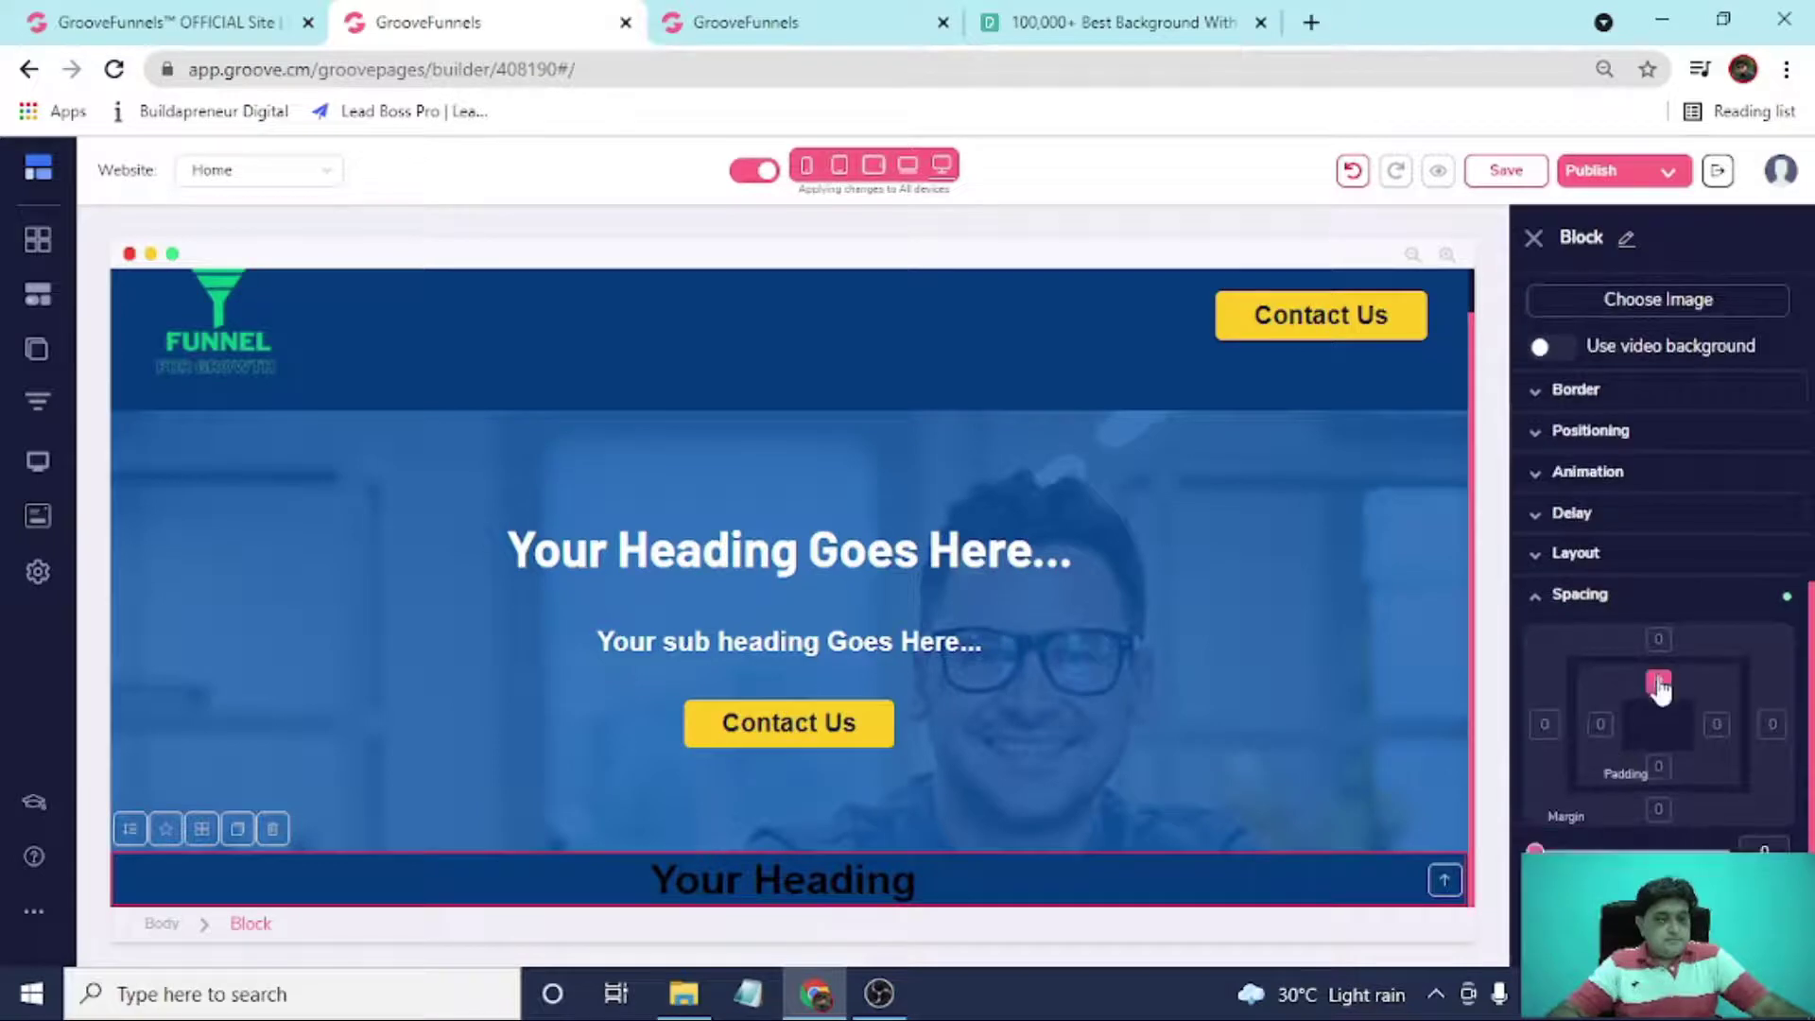
click(1658, 767)
drag(1535, 849, 1560, 849)
scroll(1134, 799, down, 1)
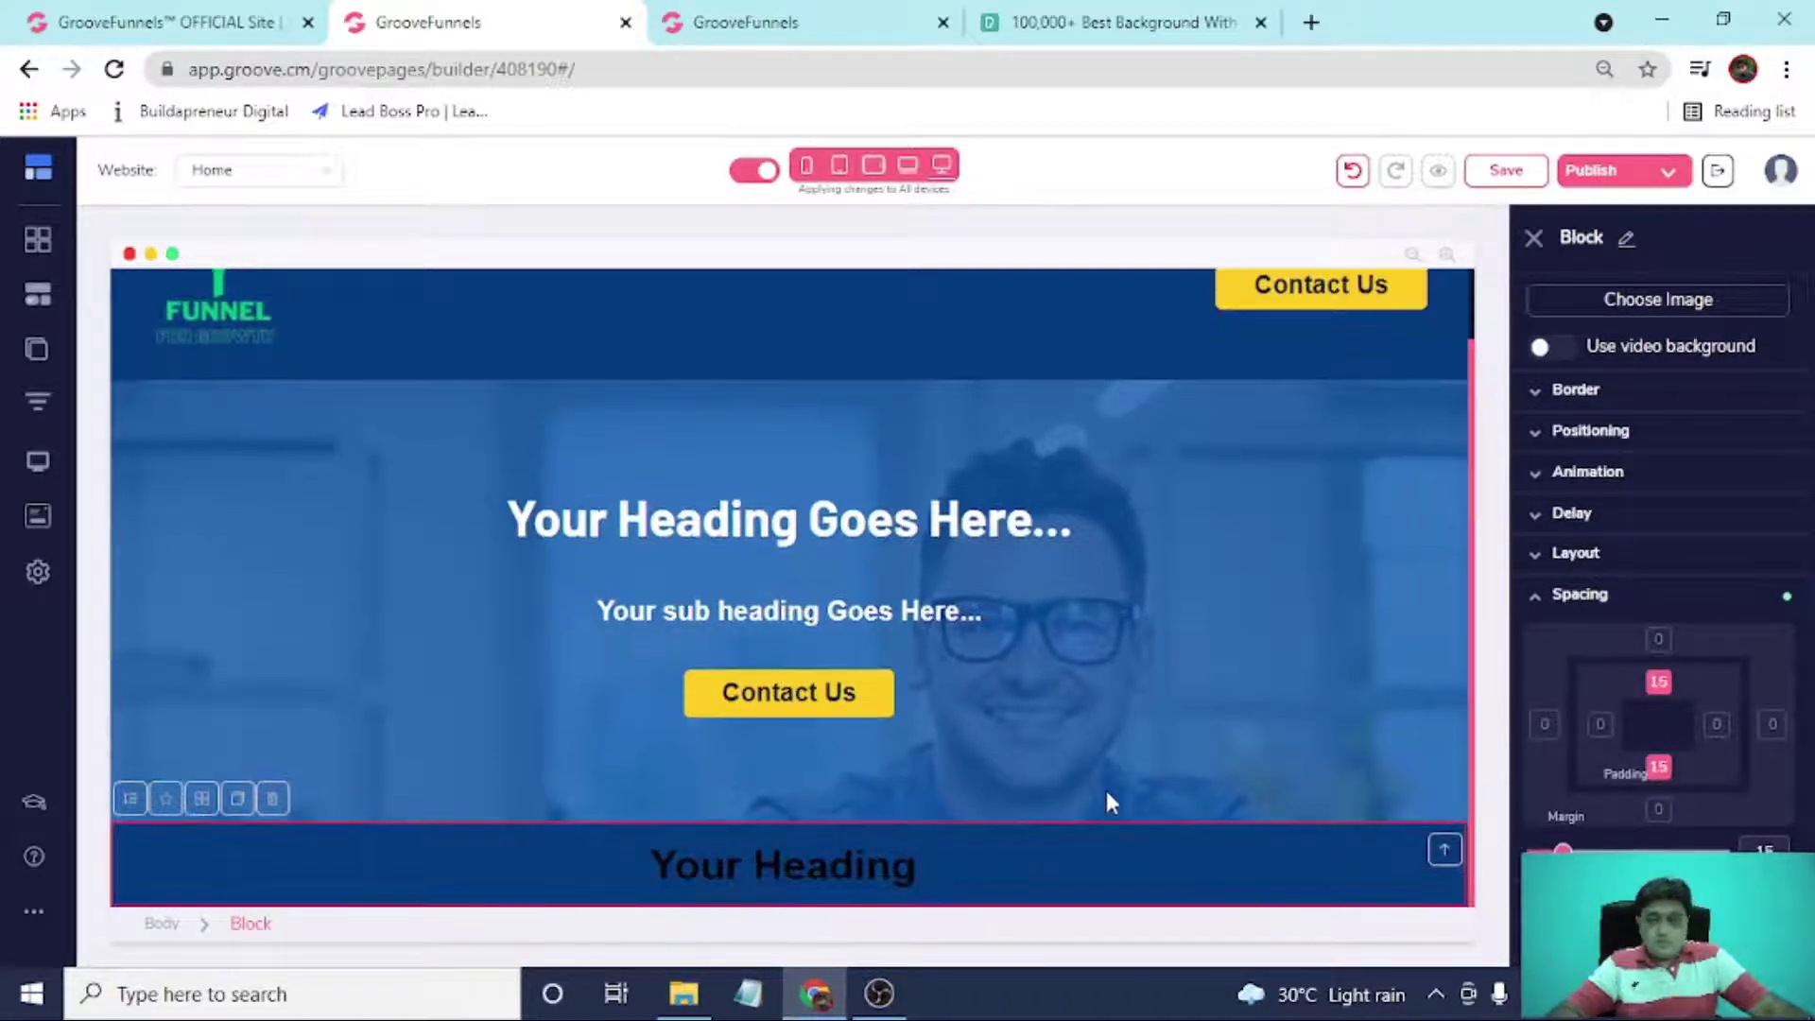
drag(1563, 849, 1571, 849)
scroll(1146, 753, down, 1)
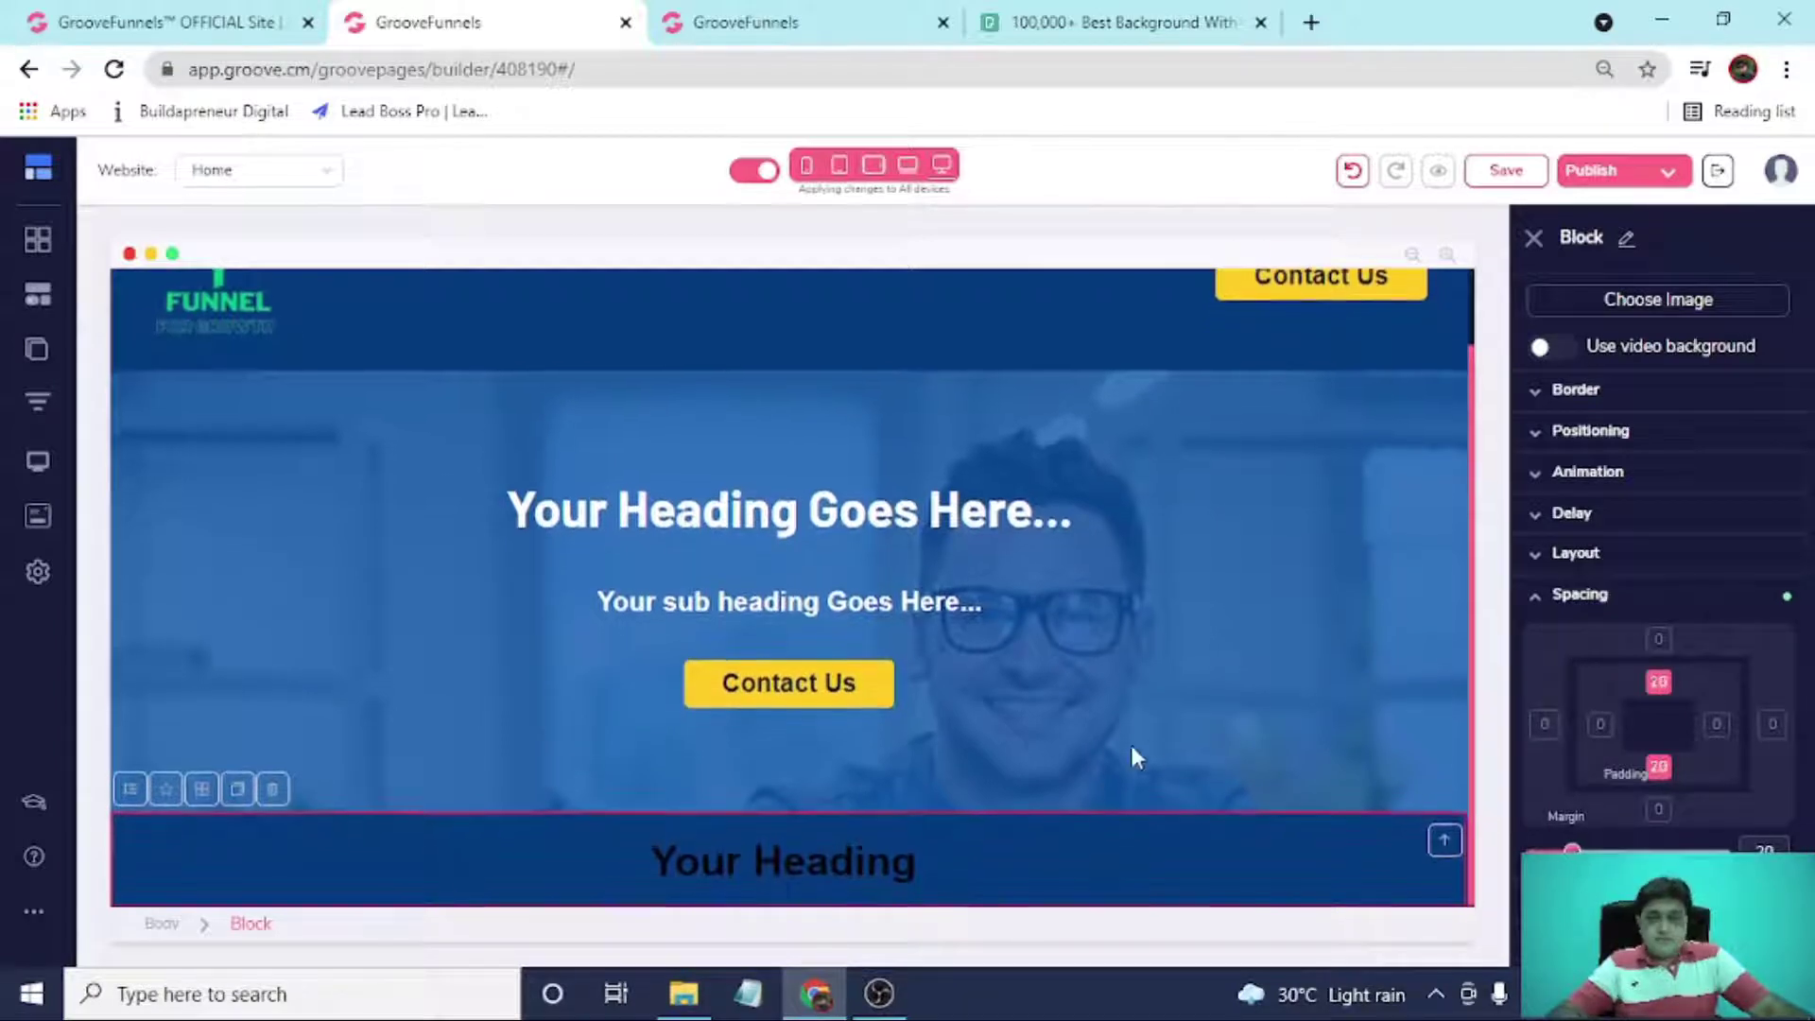
click(1512, 174)
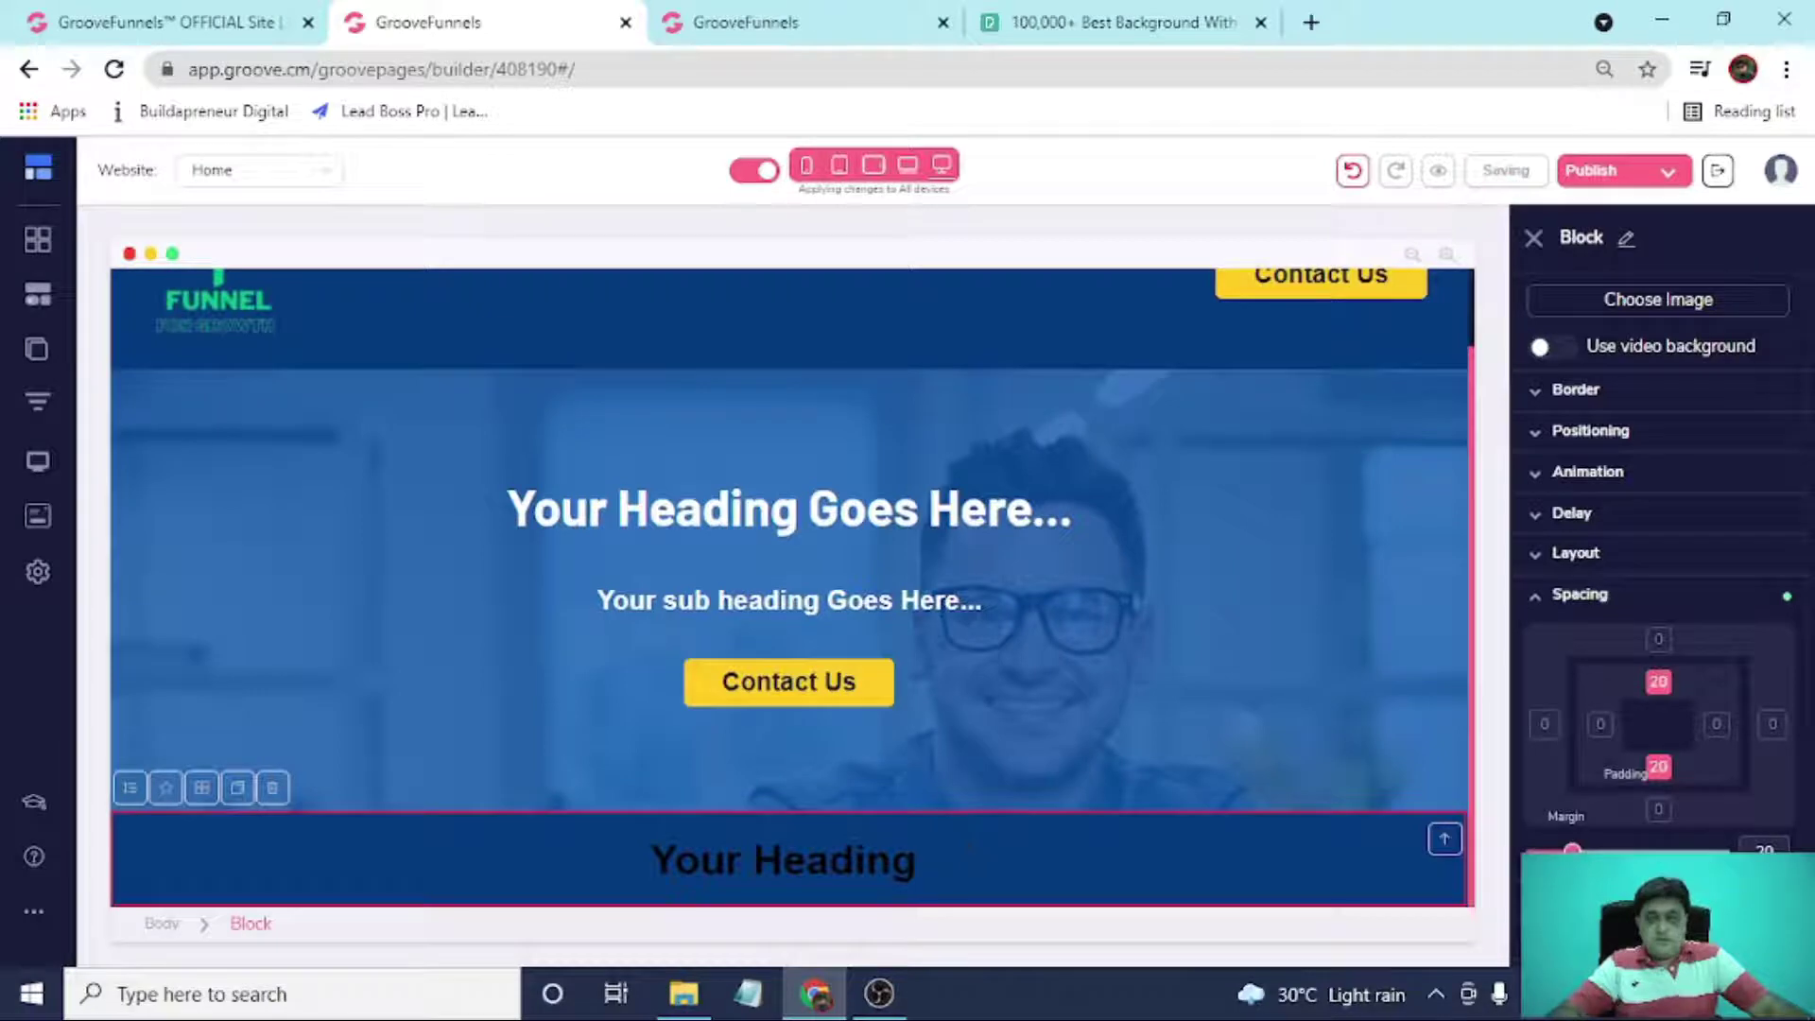
Change the text colour of "Your Heading" to white #FFFFFF and reselect its block.
click(964, 839)
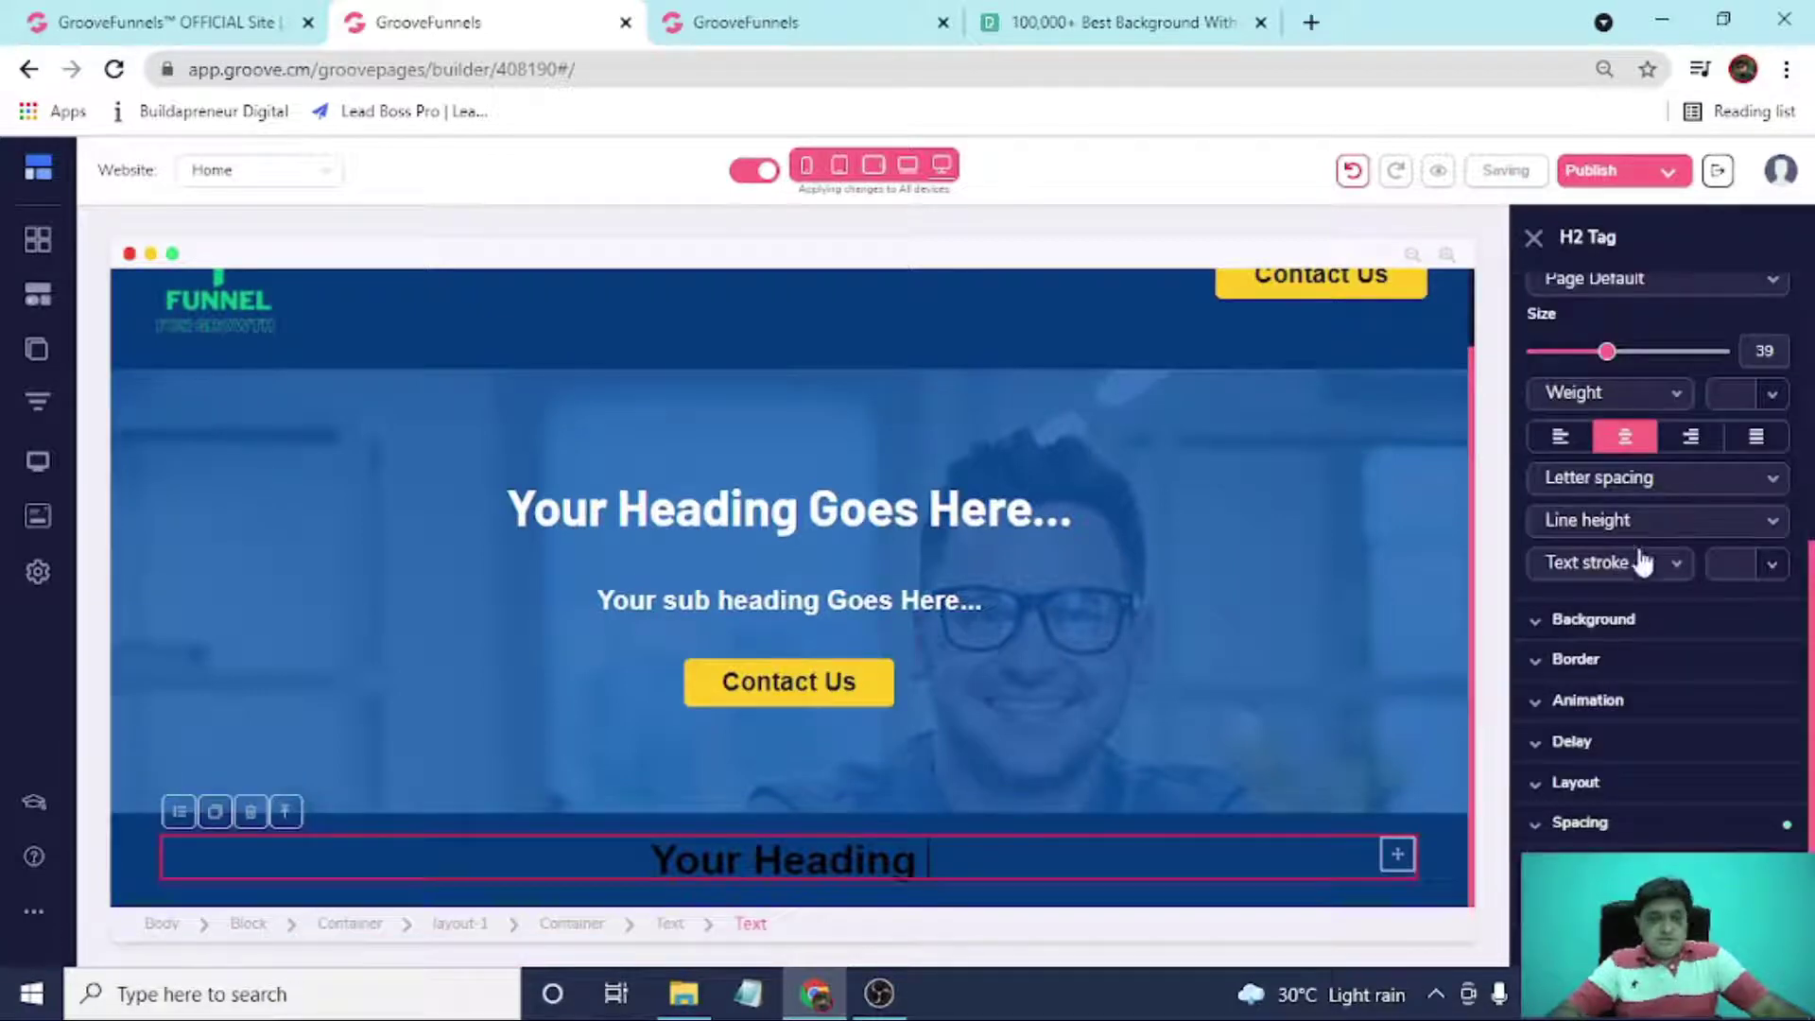
click(1735, 392)
click(1552, 513)
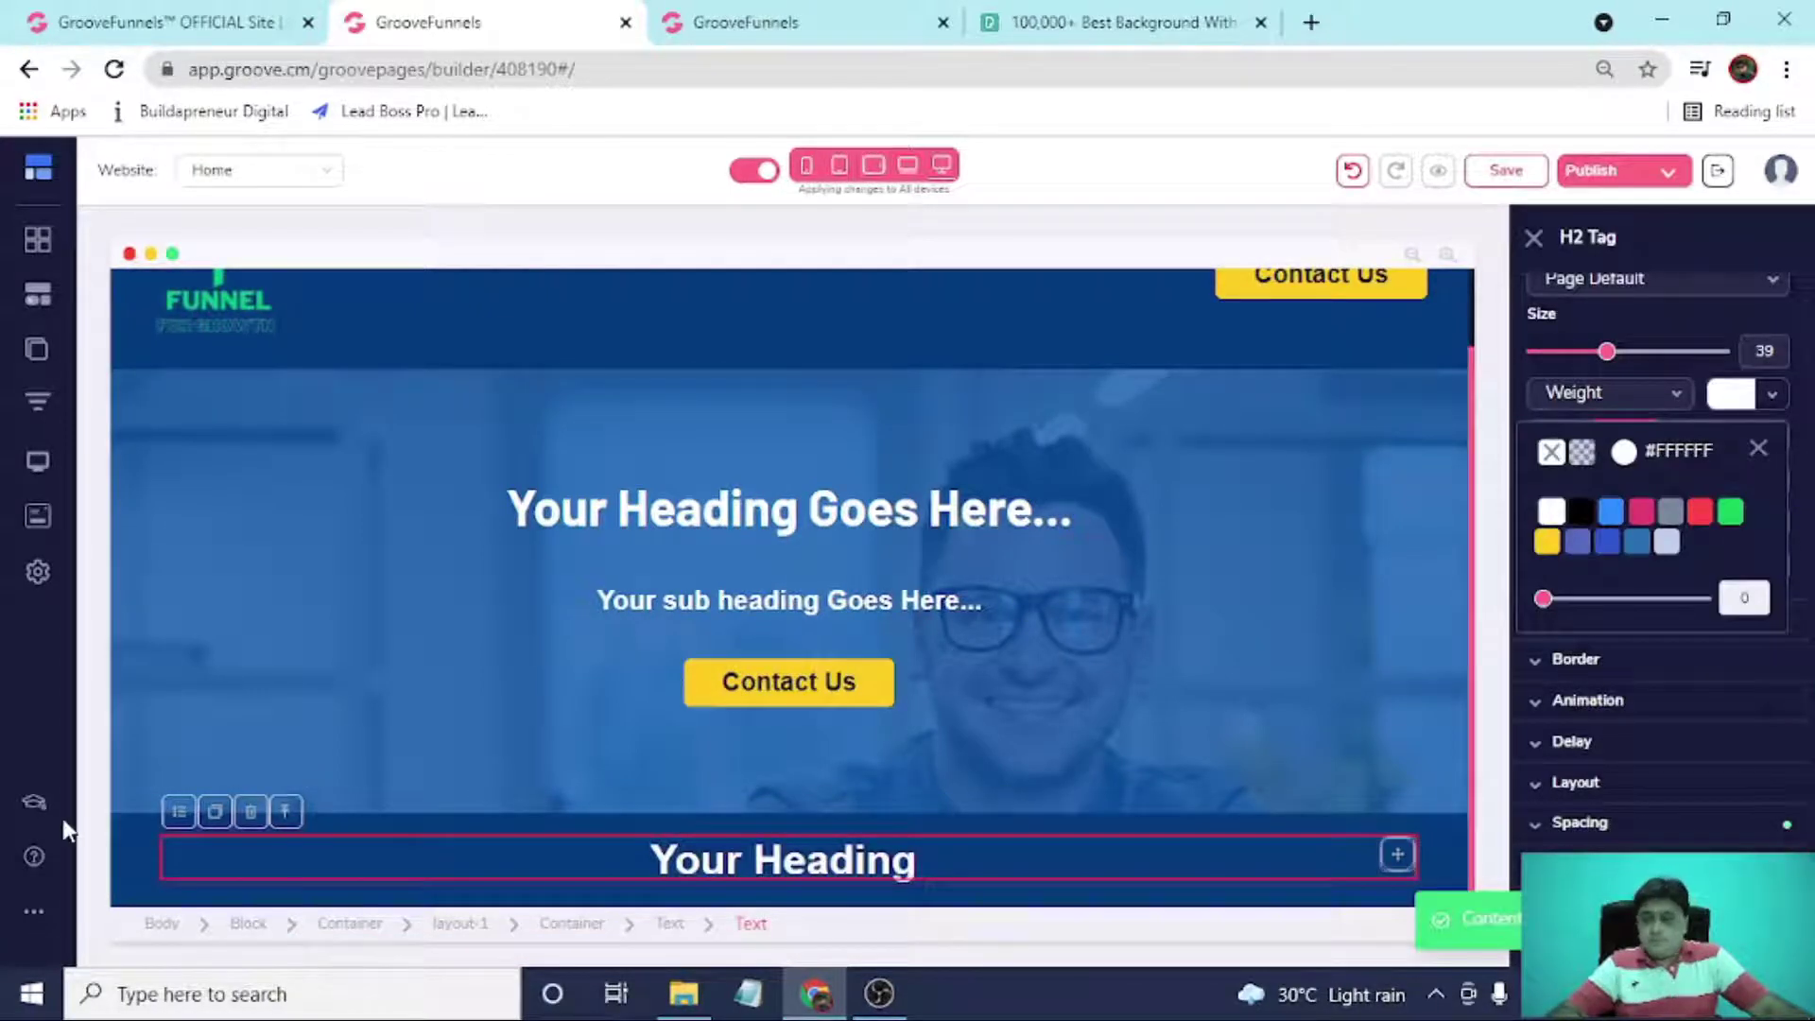
click(123, 833)
Examine the webinar template's three-column block of icons, titles and paragraphs below the "What You'll Learn In This Webinar" strip.
click(790, 19)
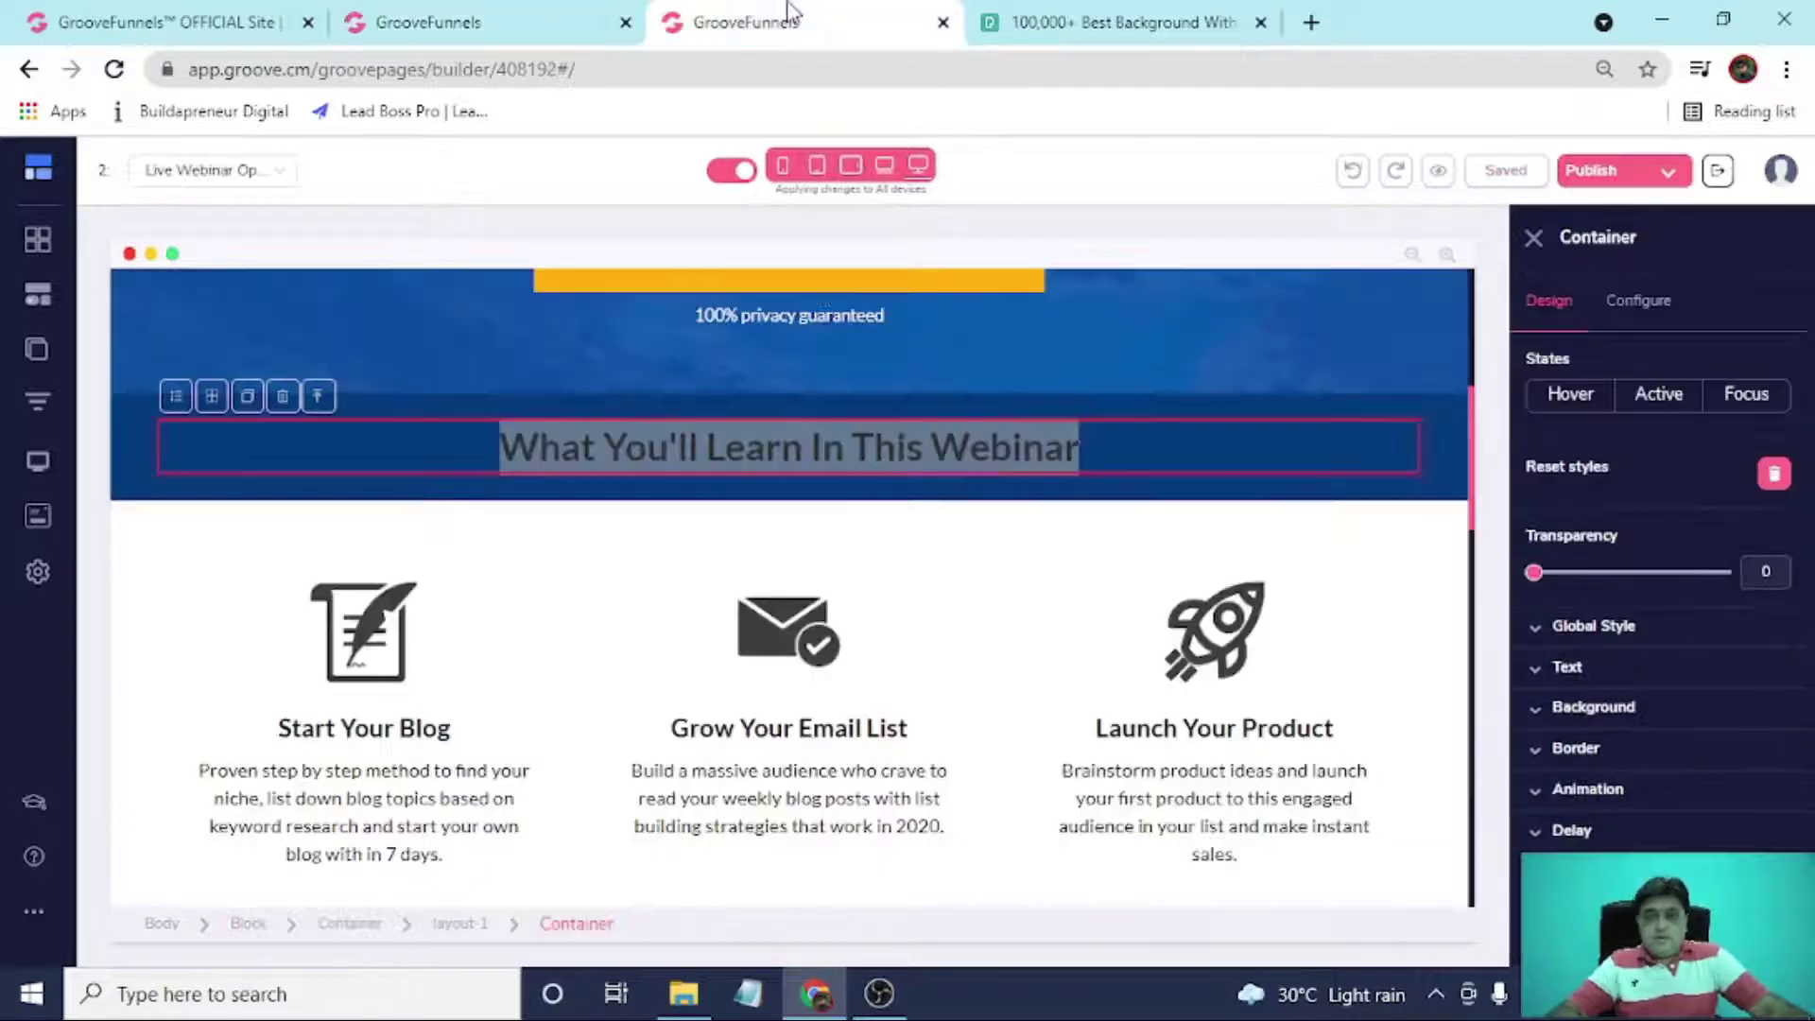
scroll(156, 565, down, 3)
click(156, 566)
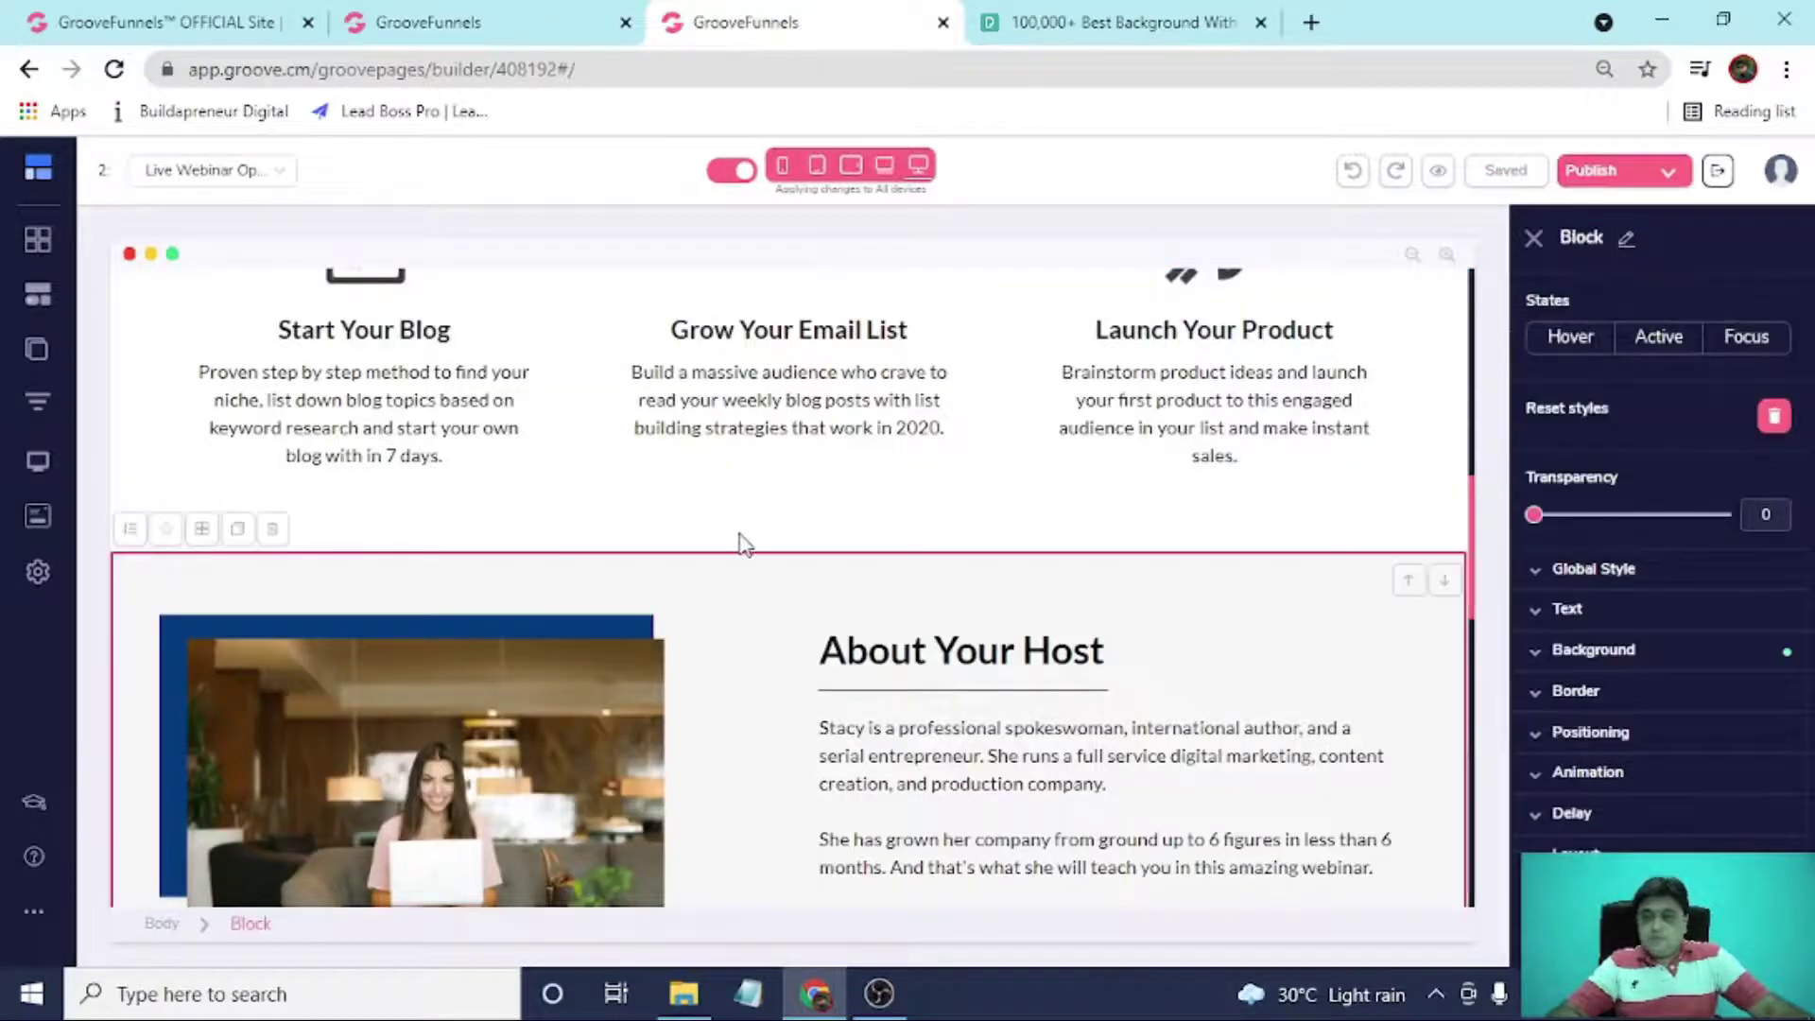
scroll(593, 610, up, 1)
scroll(256, 501, up, 3)
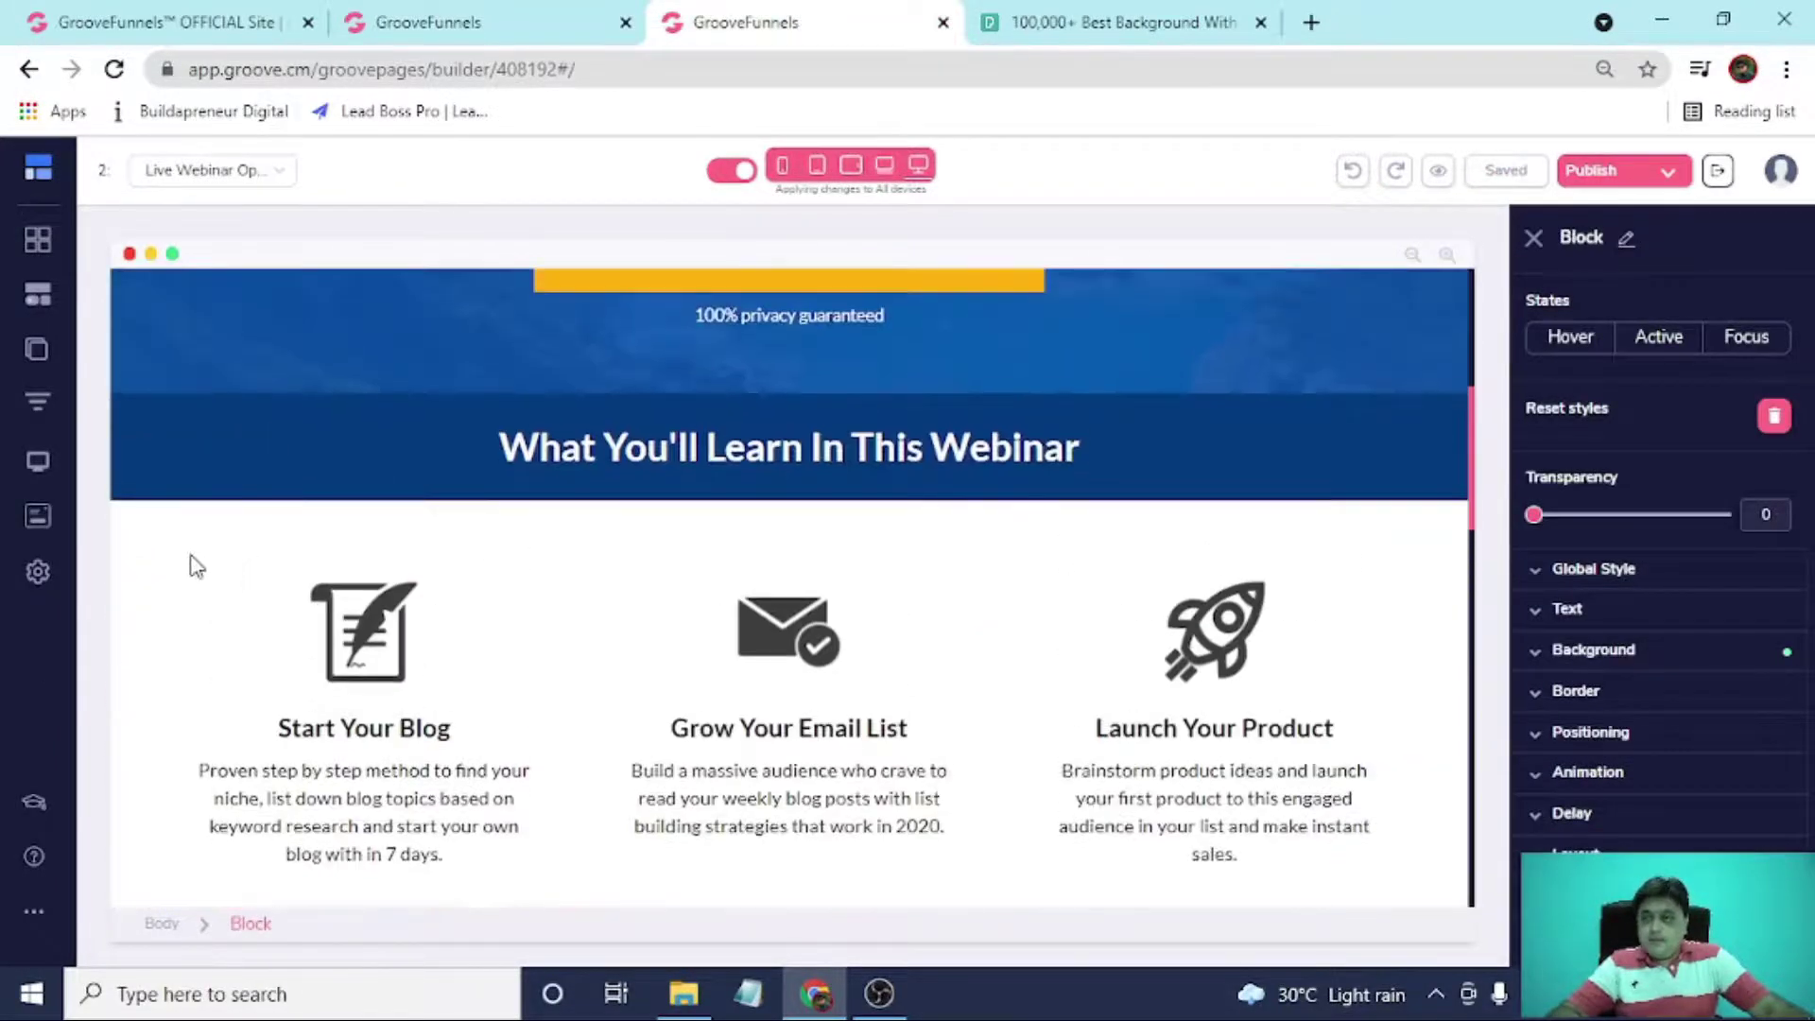
click(193, 565)
click(142, 505)
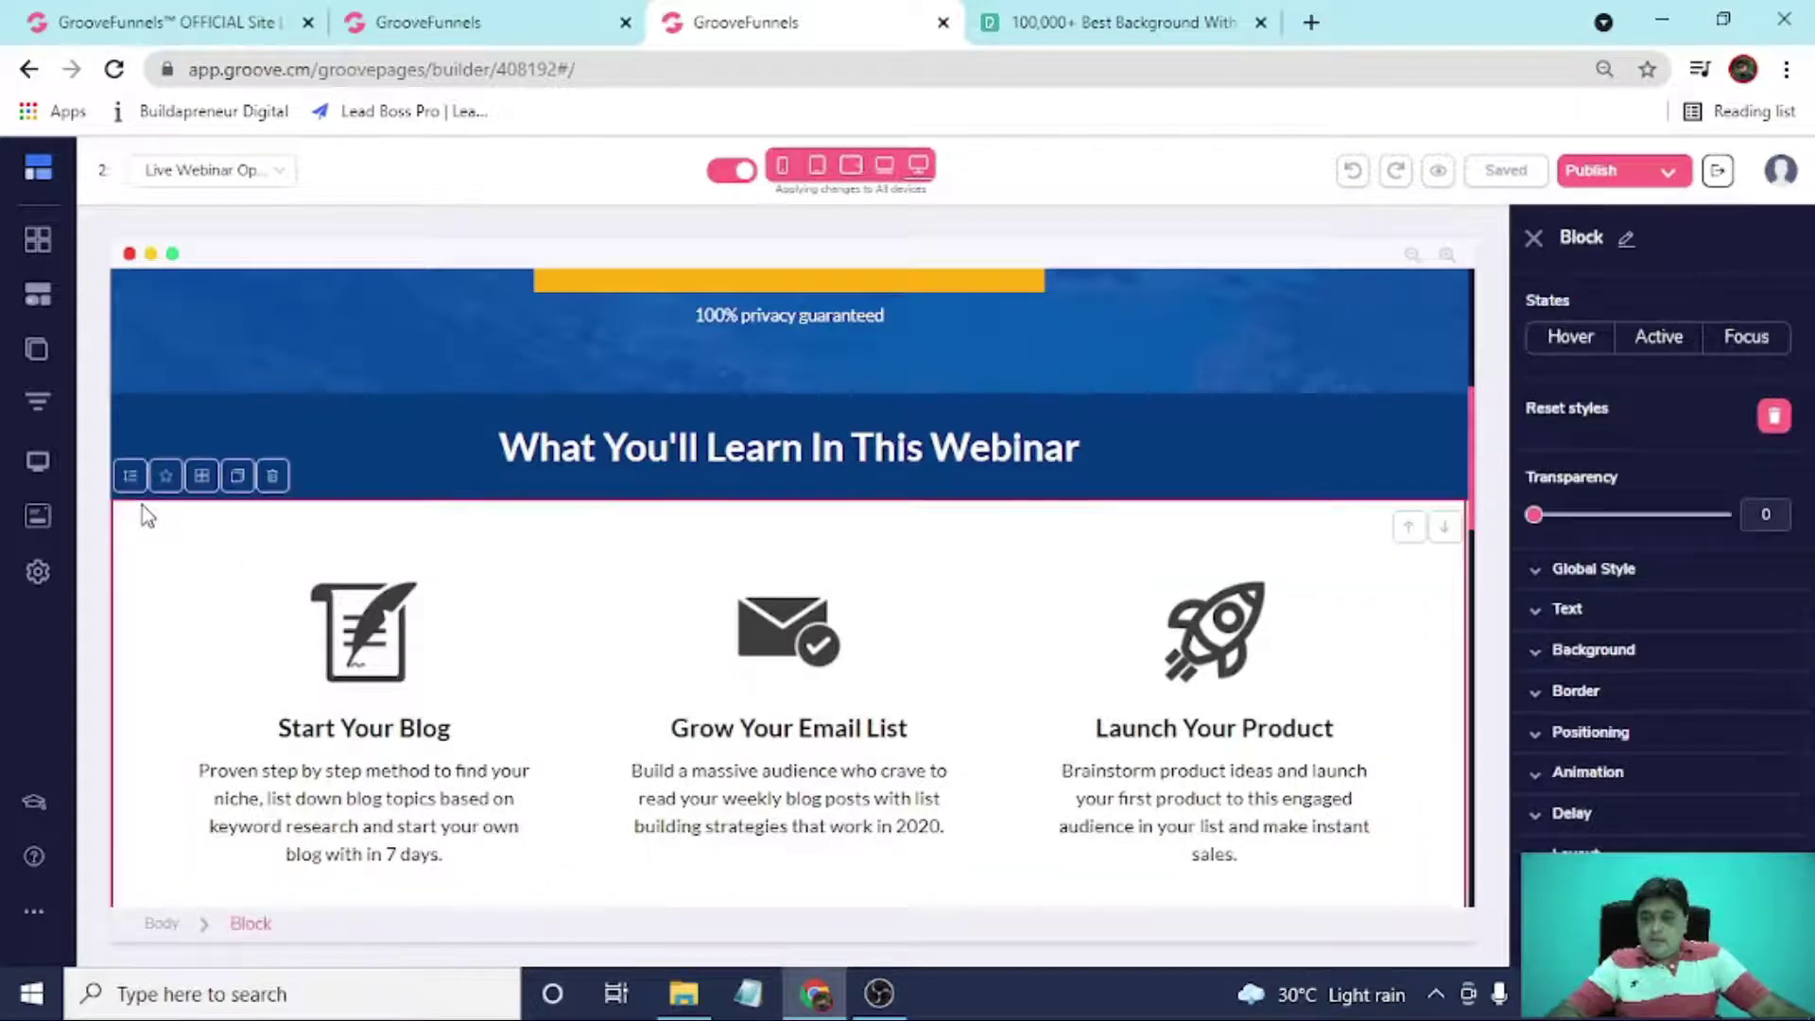
Browse all designed blocks for a three-column feature section to place below the "Your Heading" block of the Home page.
click(472, 21)
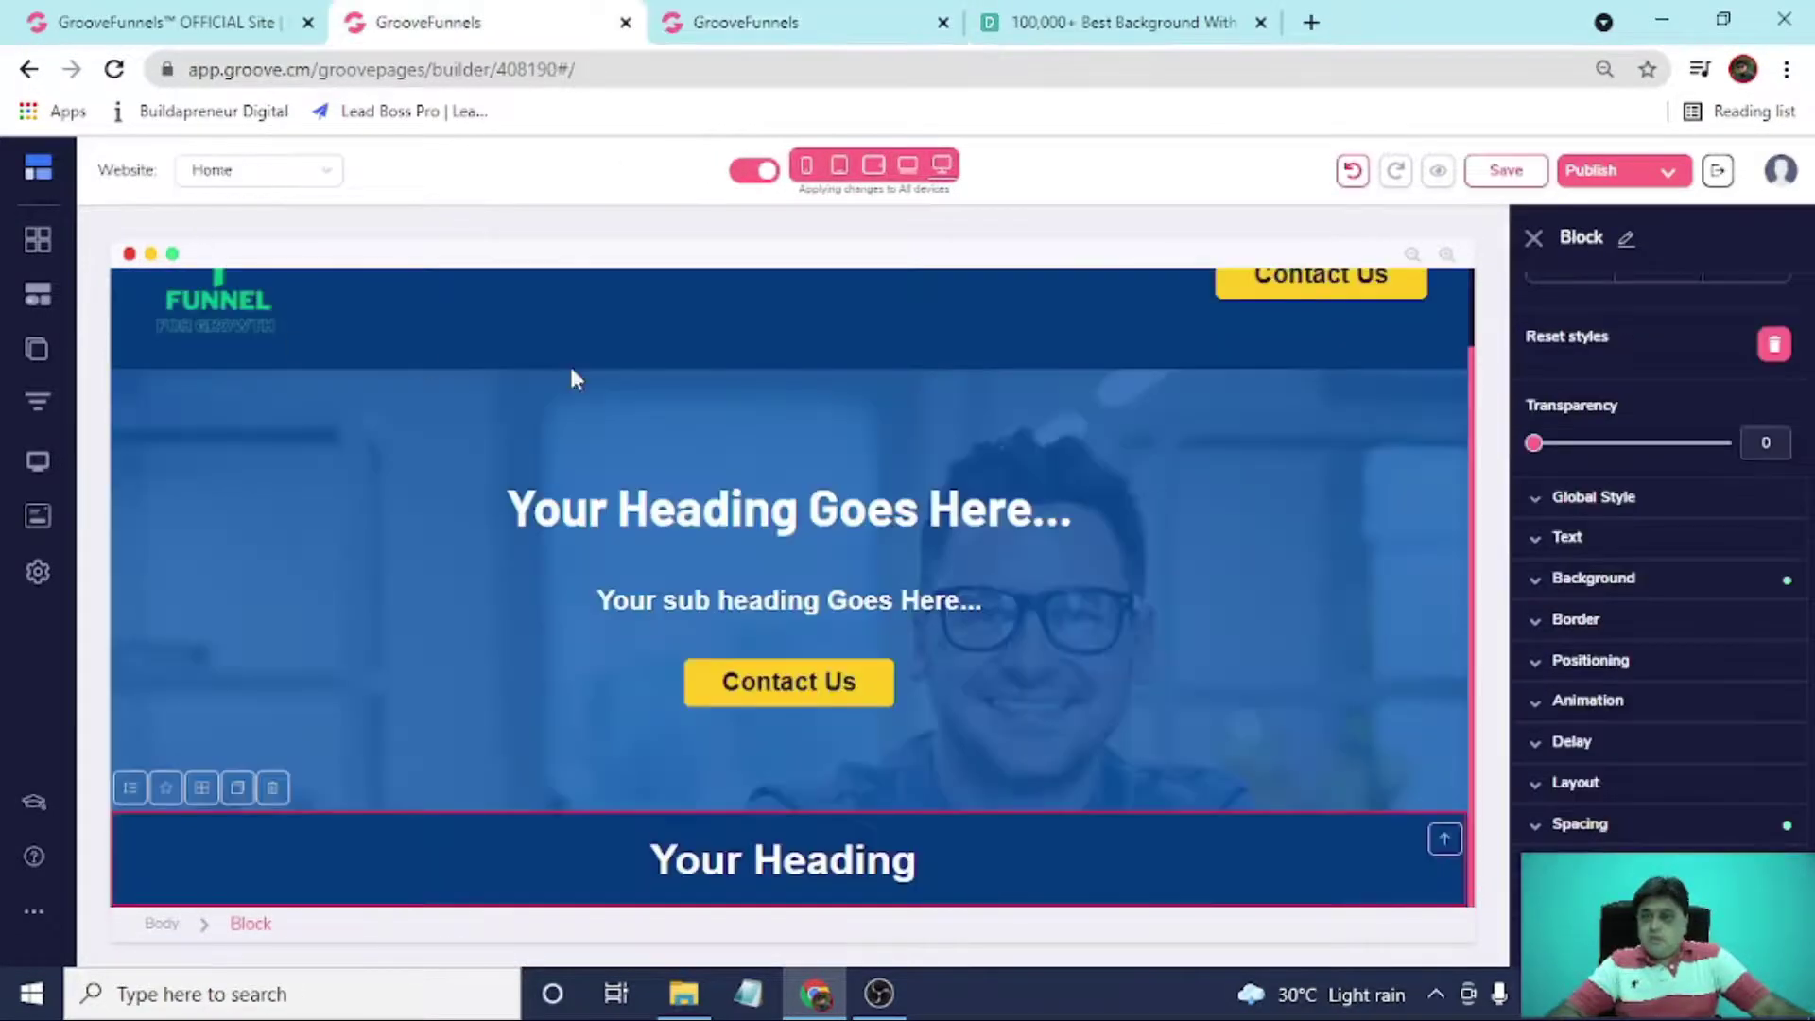
click(1534, 237)
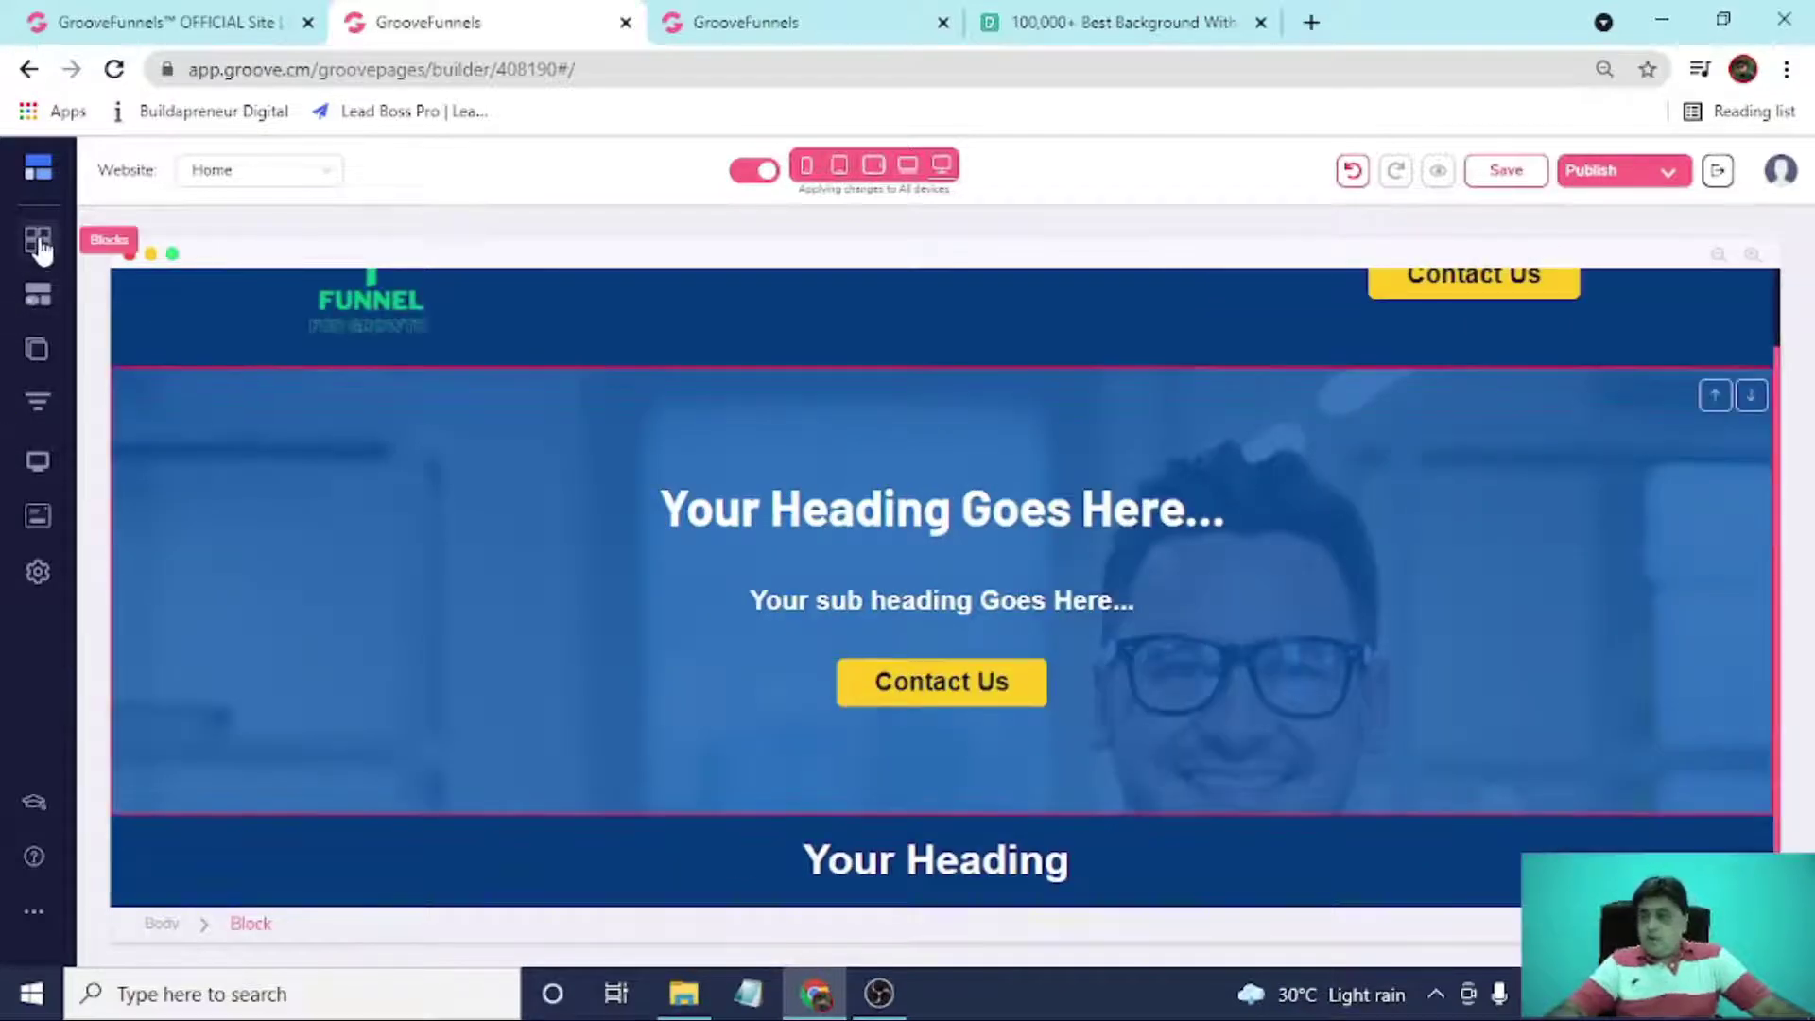
click(39, 243)
click(132, 293)
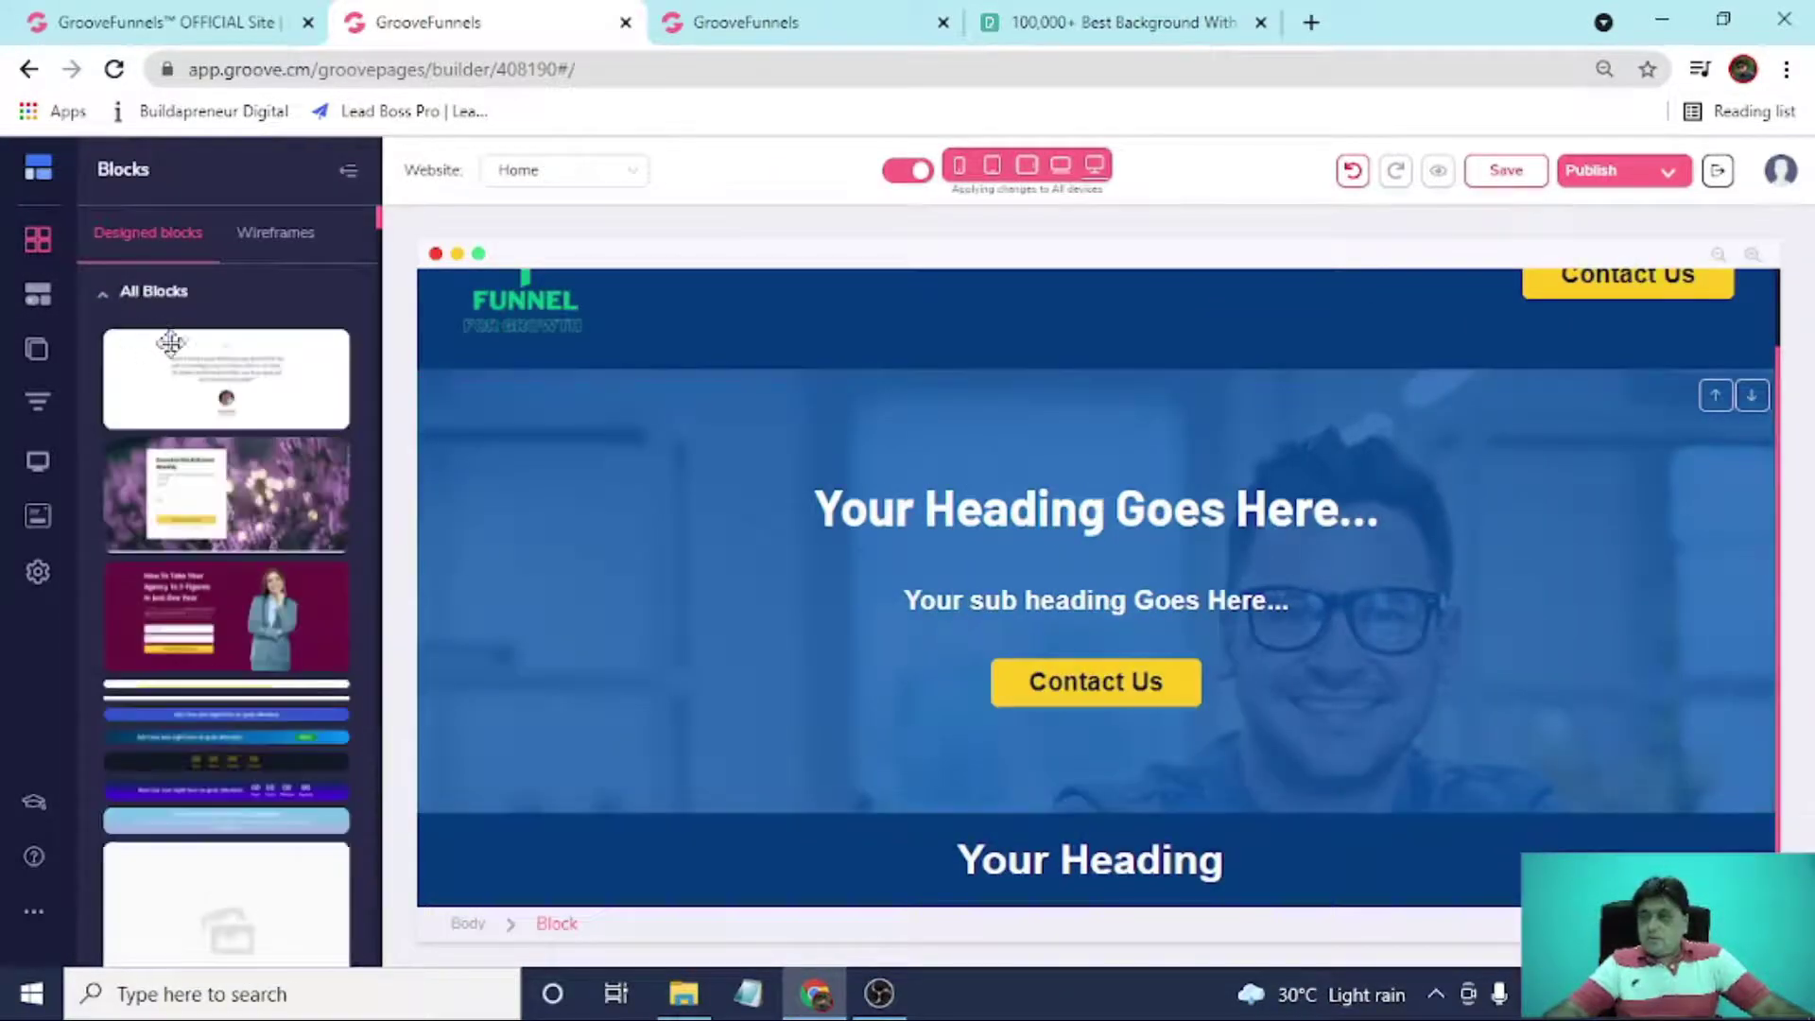
scroll(231, 409, down, 10)
scroll(231, 420, down, 10)
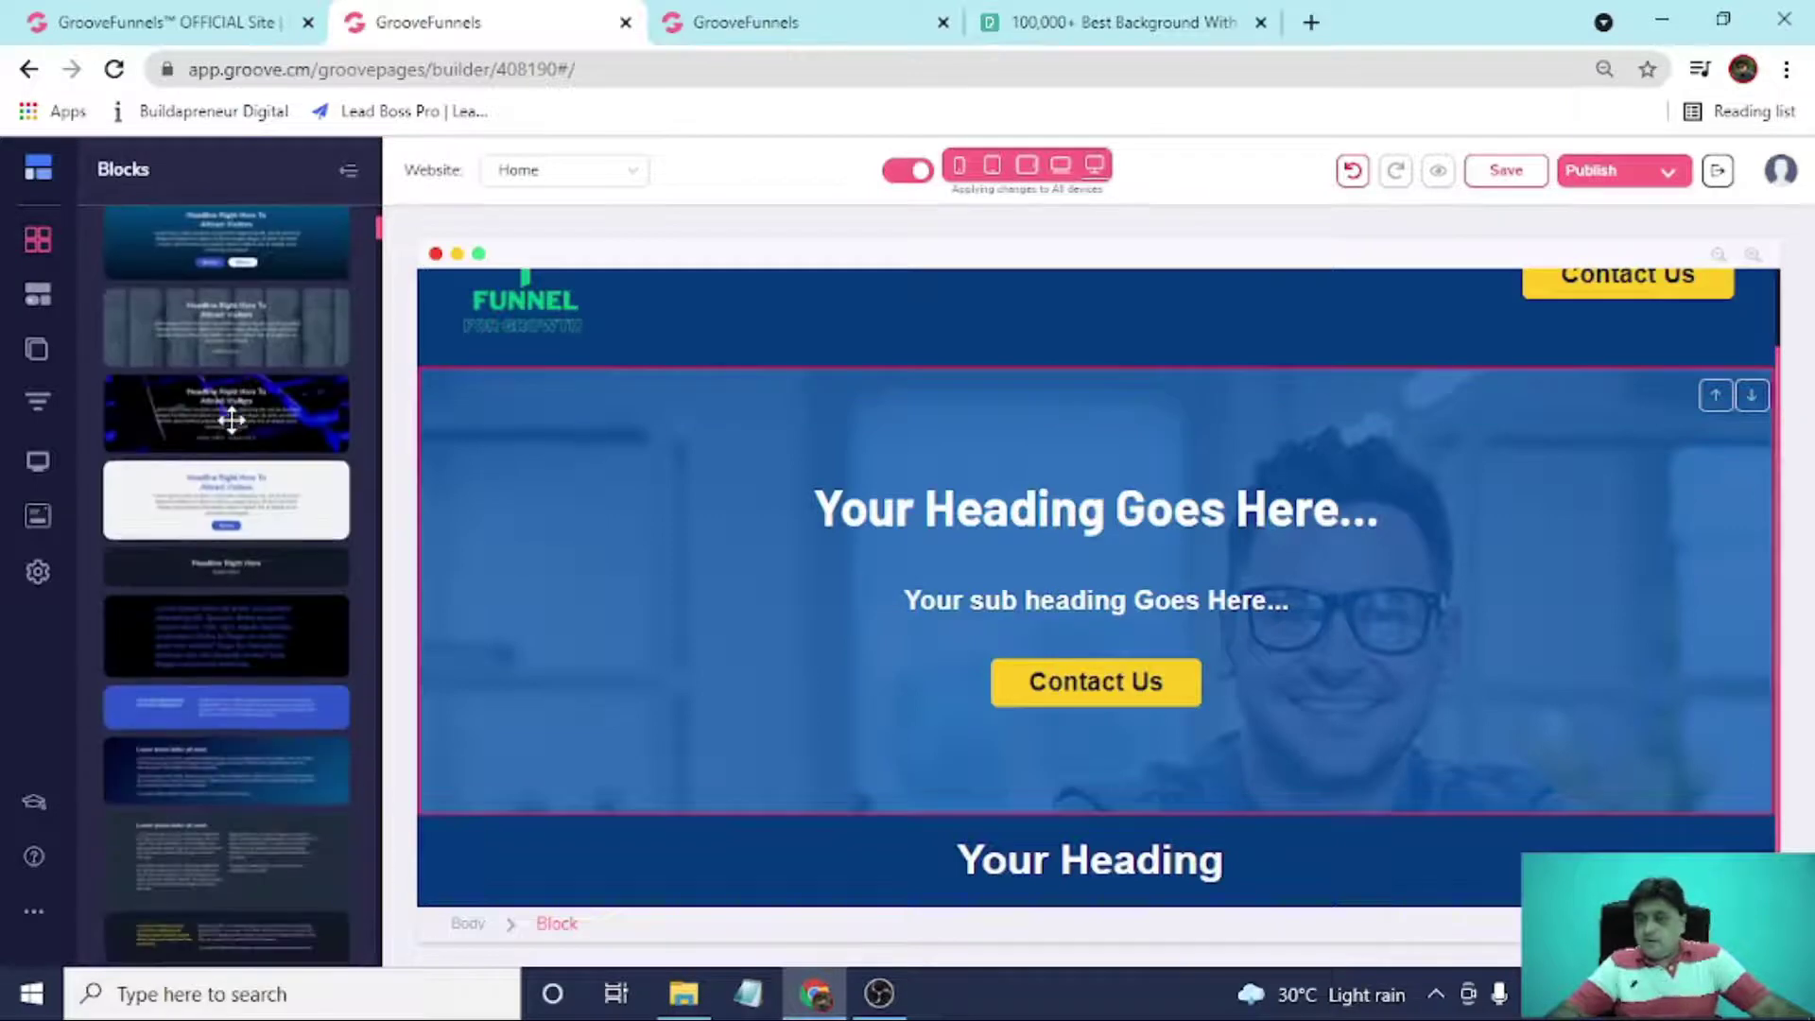
scroll(230, 420, down, 10)
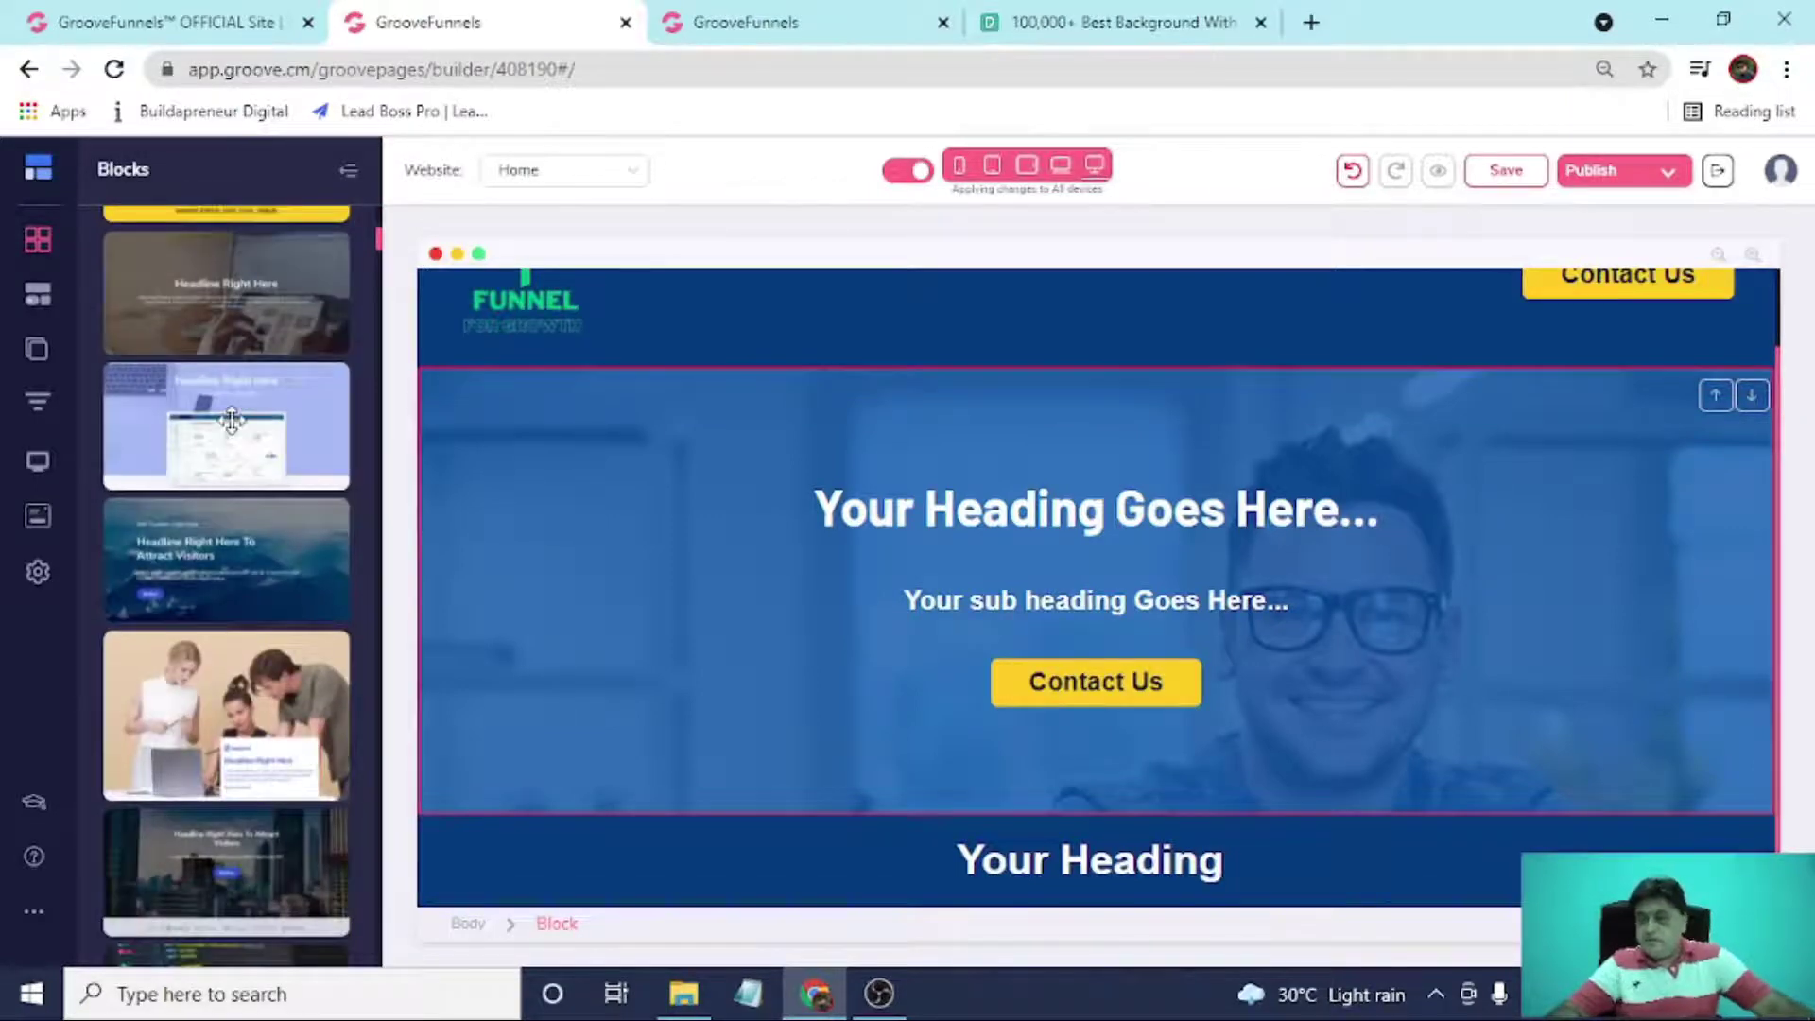
scroll(230, 420, down, 5)
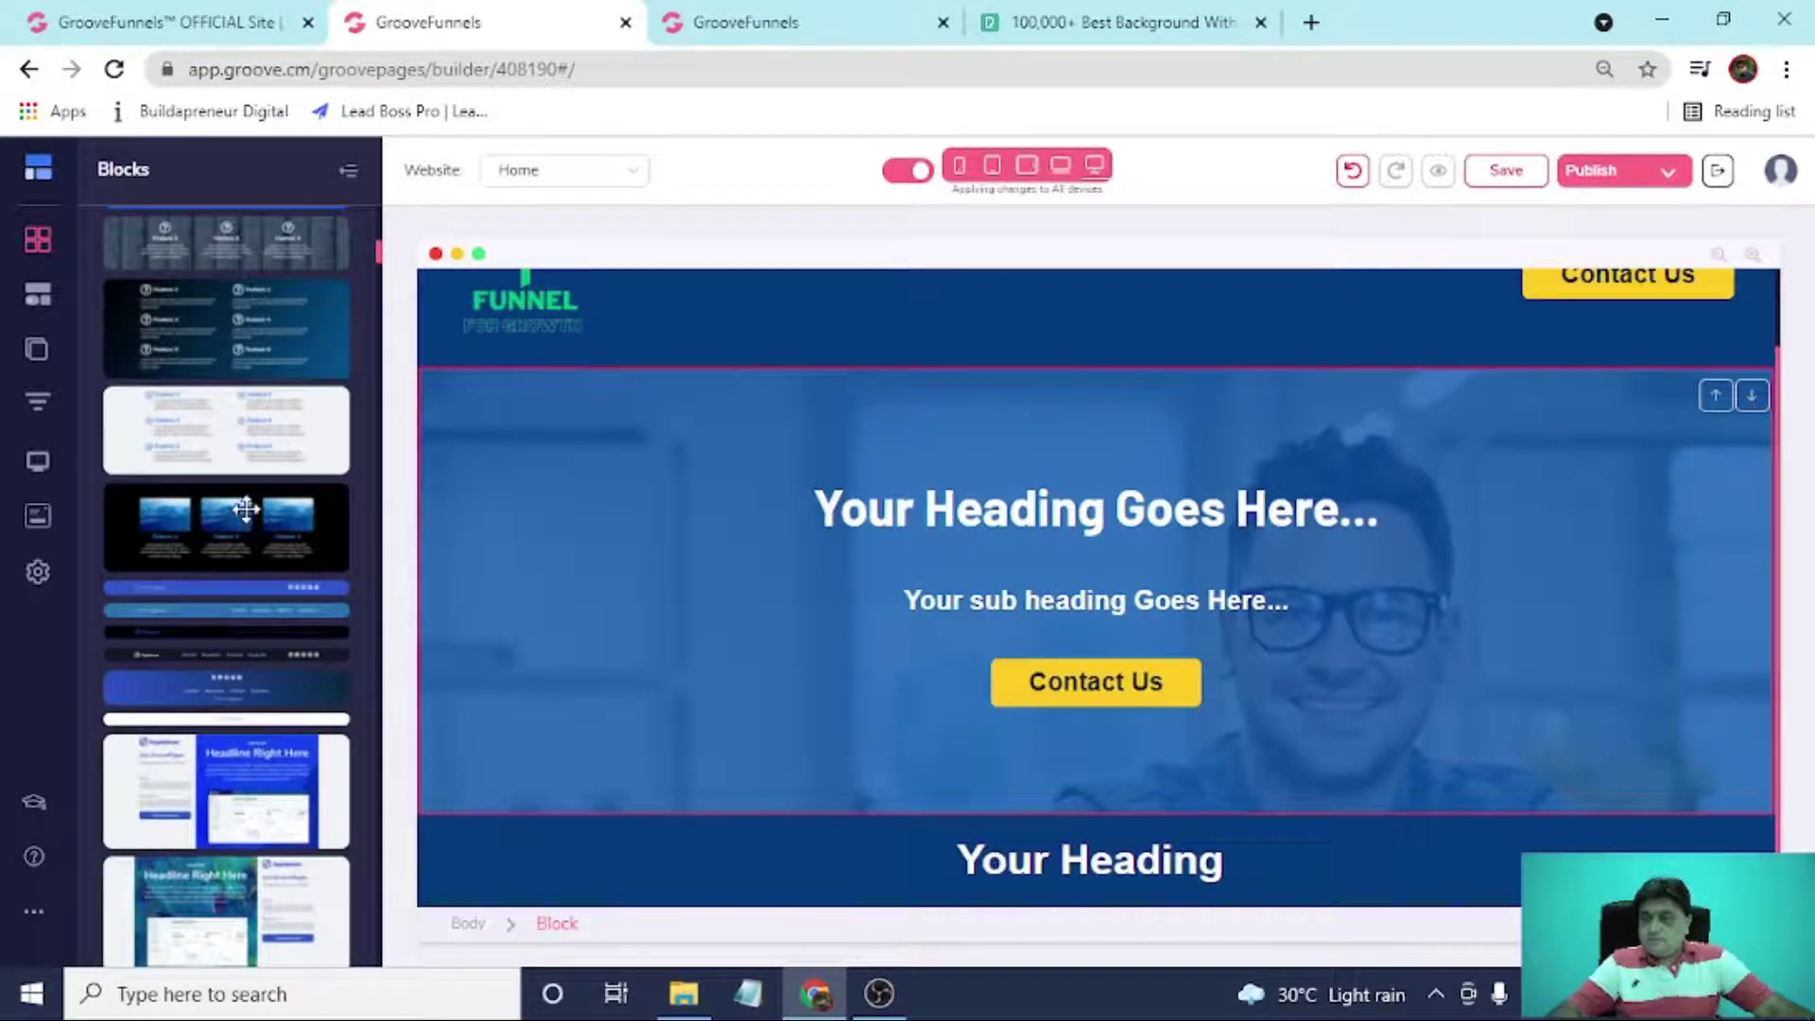
scroll(245, 510, down, 2)
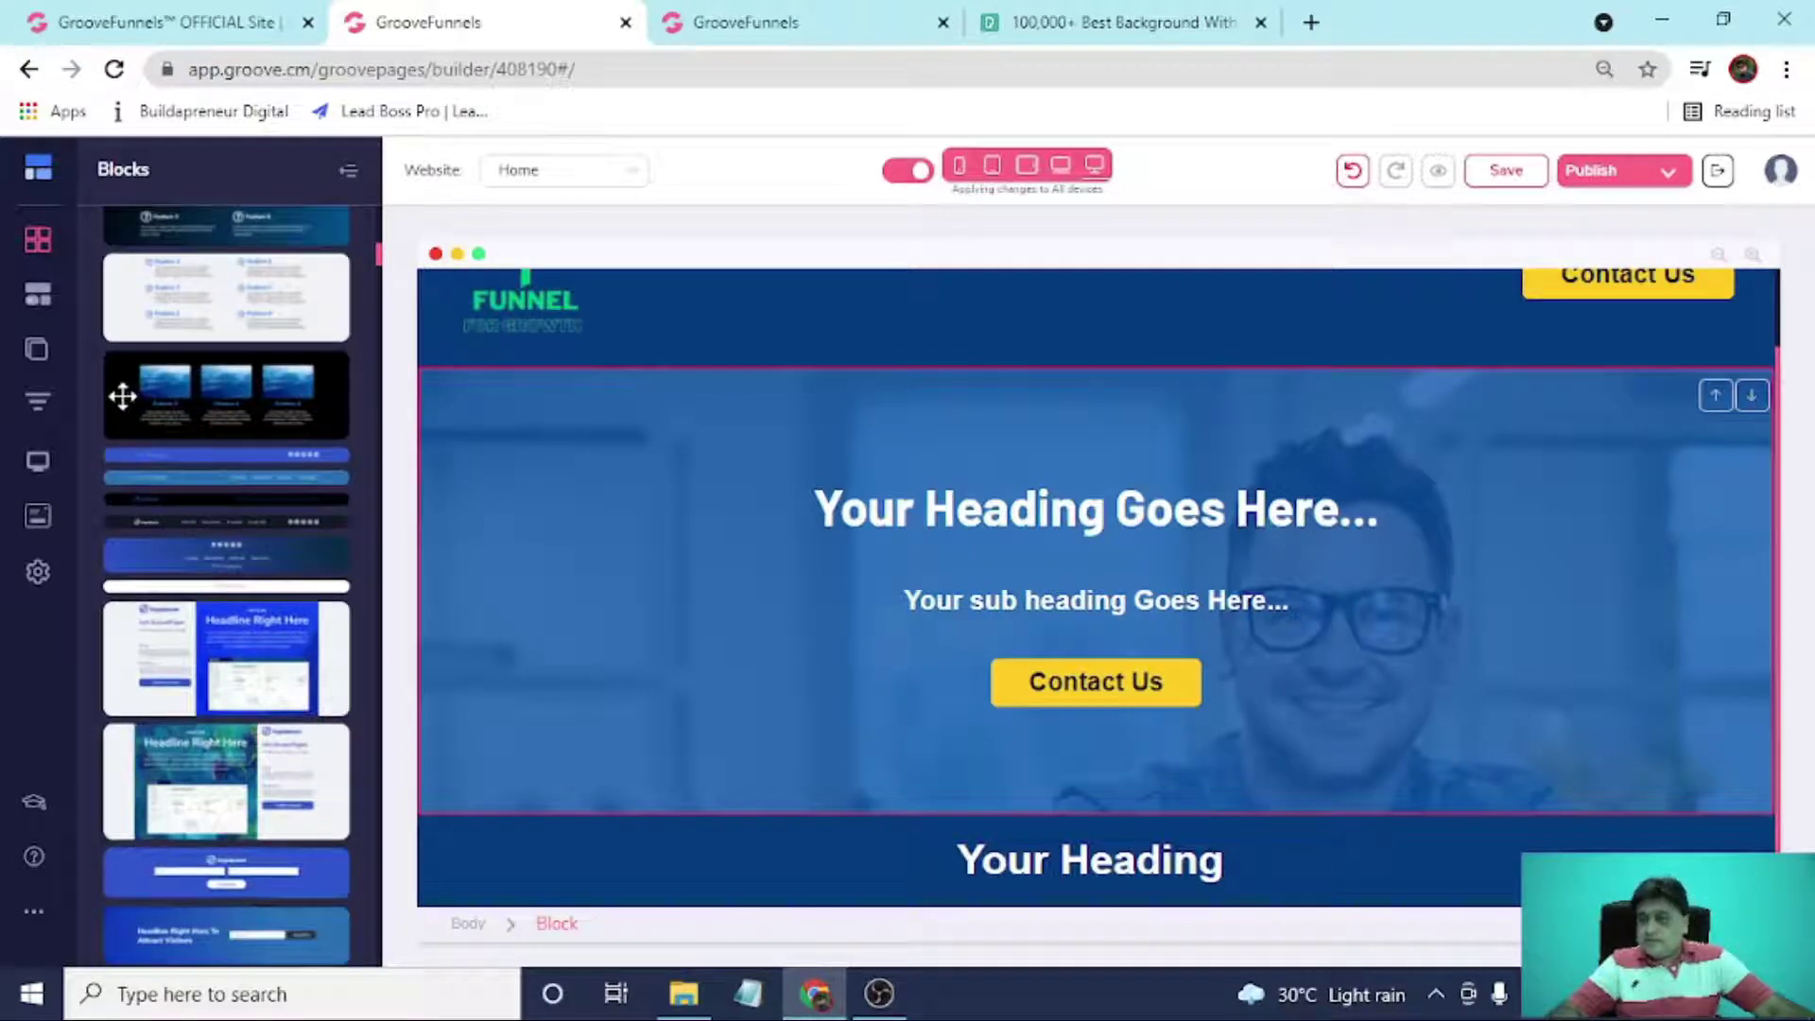
scroll(159, 400, down, 4)
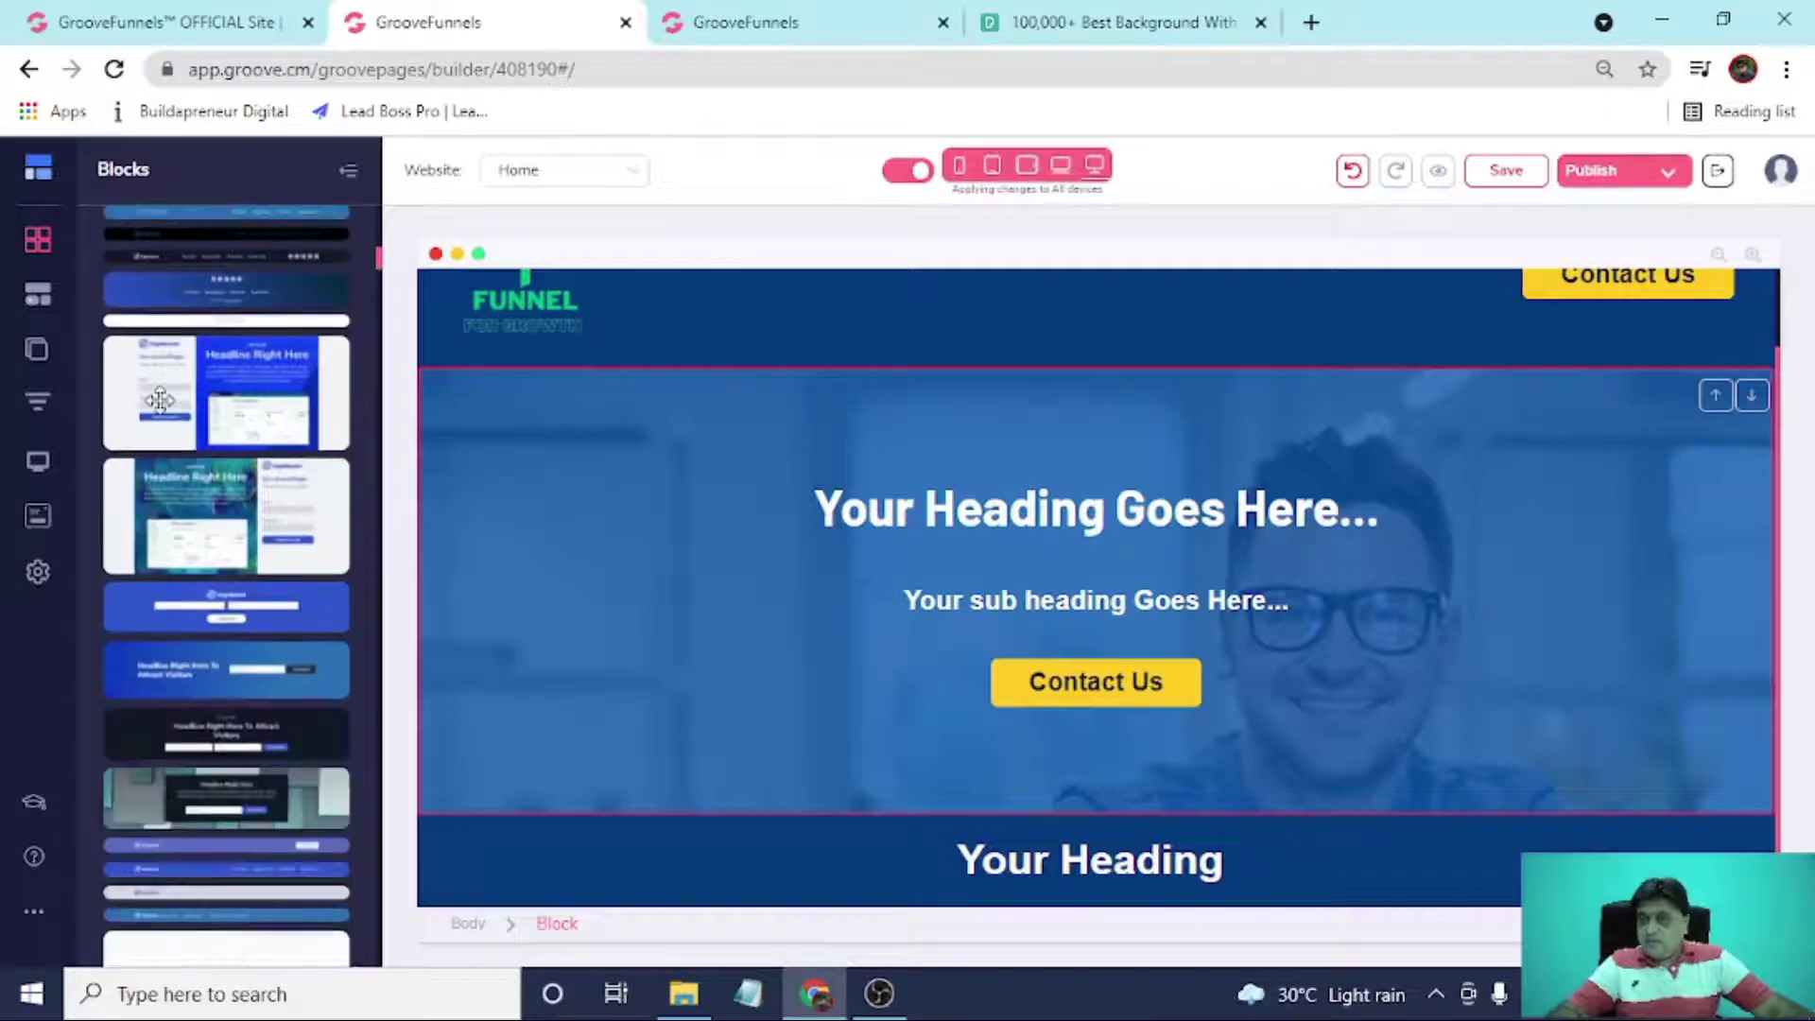
scroll(180, 463, down, 5)
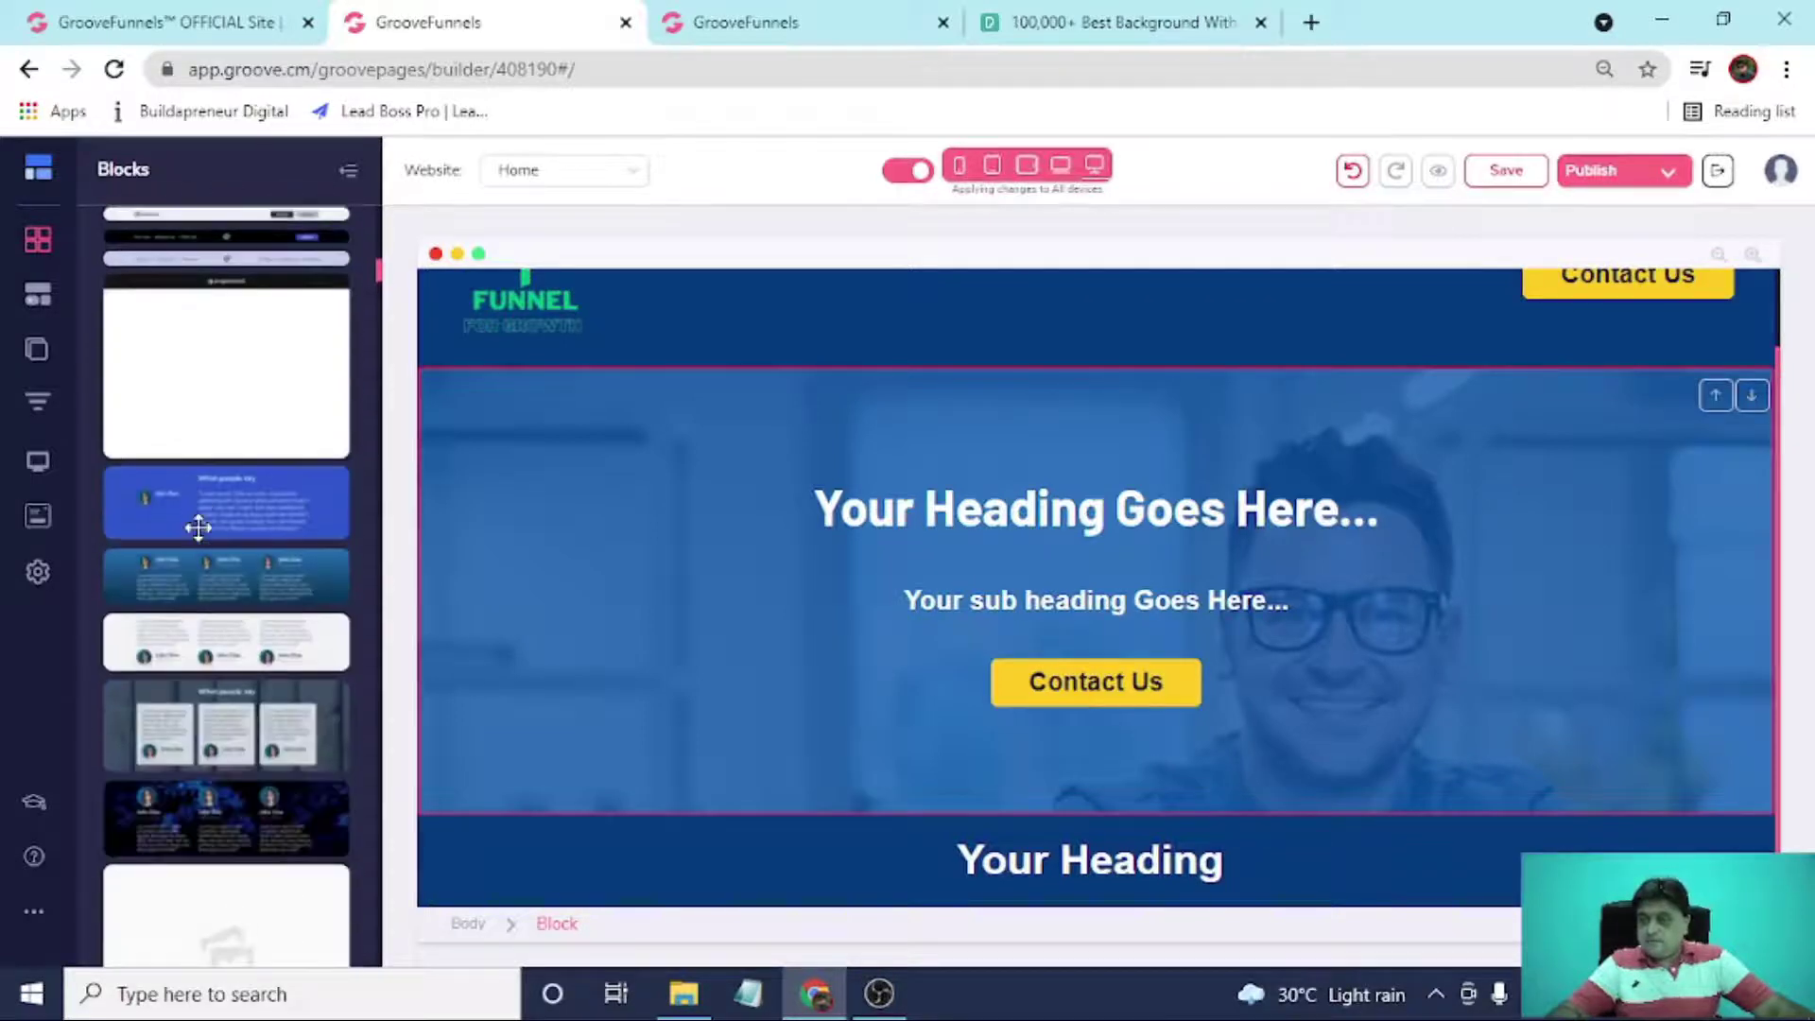
Add the black designed block with three images, feature titles and paragraphs below "Your Heading", using the webinar template's three-column section as reference.
click(760, 21)
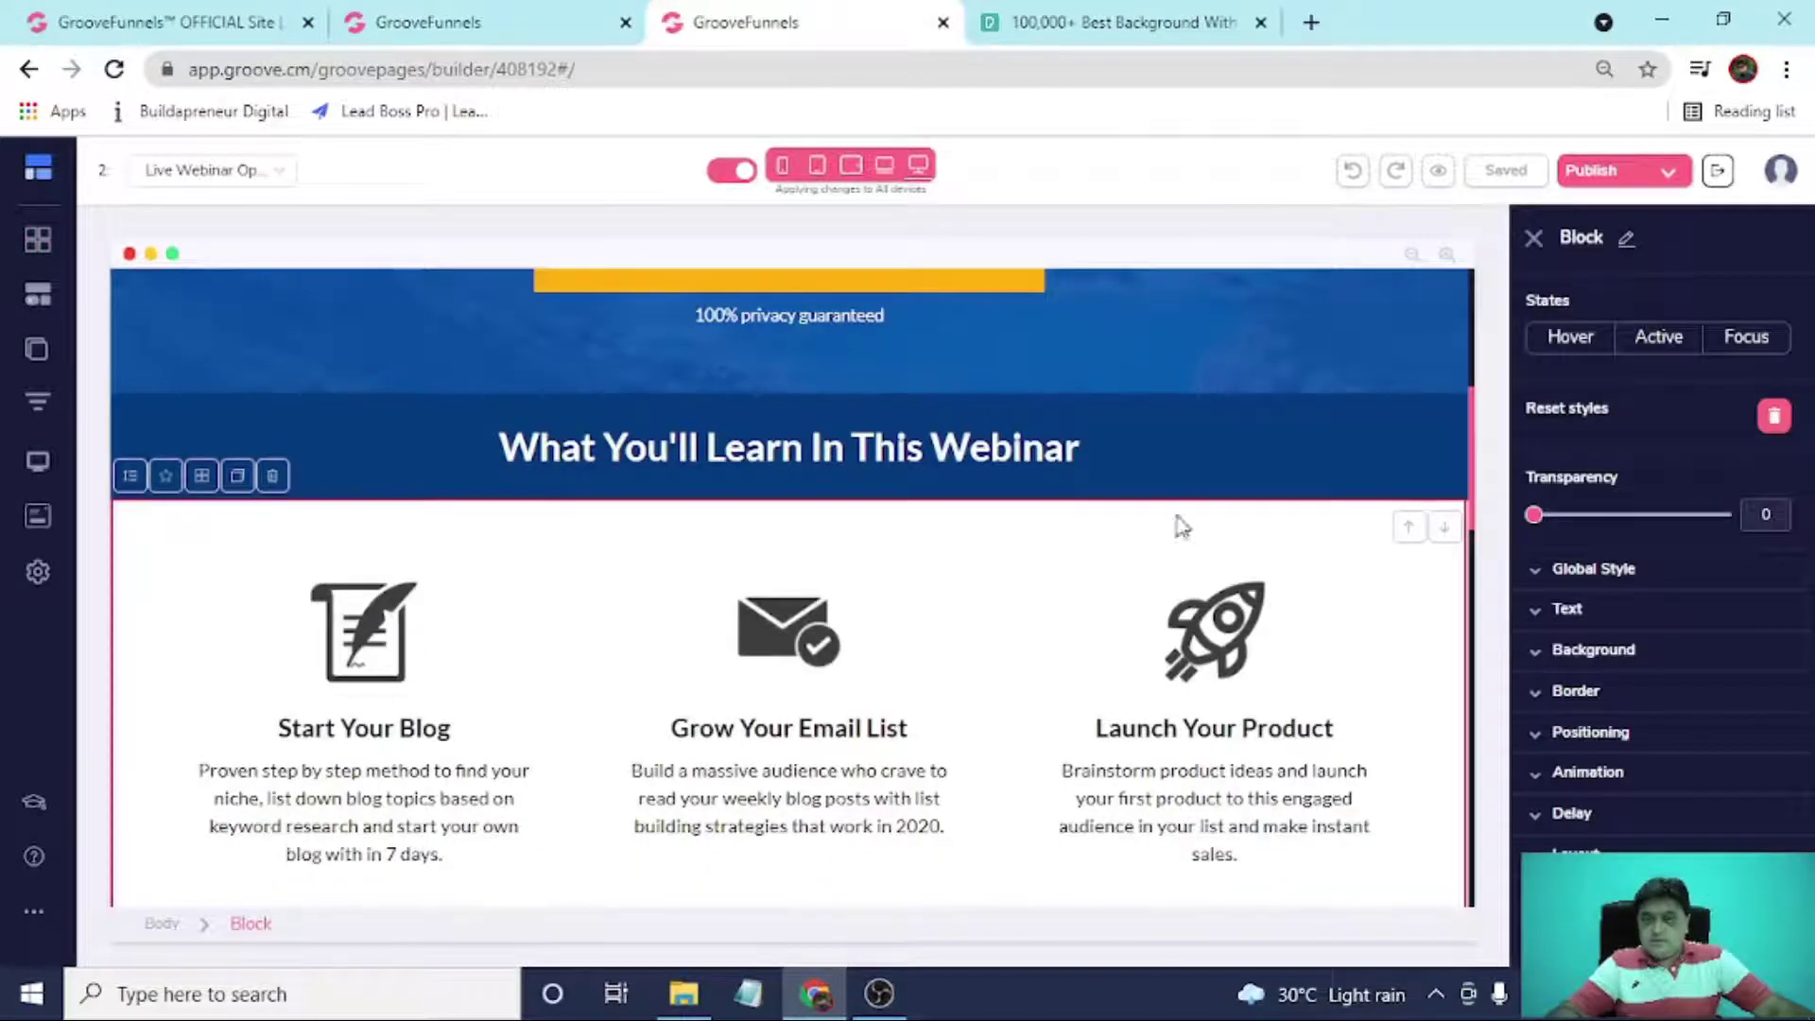
click(473, 21)
scroll(237, 473, down, 5)
scroll(211, 546, down, 10)
scroll(211, 546, down, 8)
scroll(223, 575, down, 10)
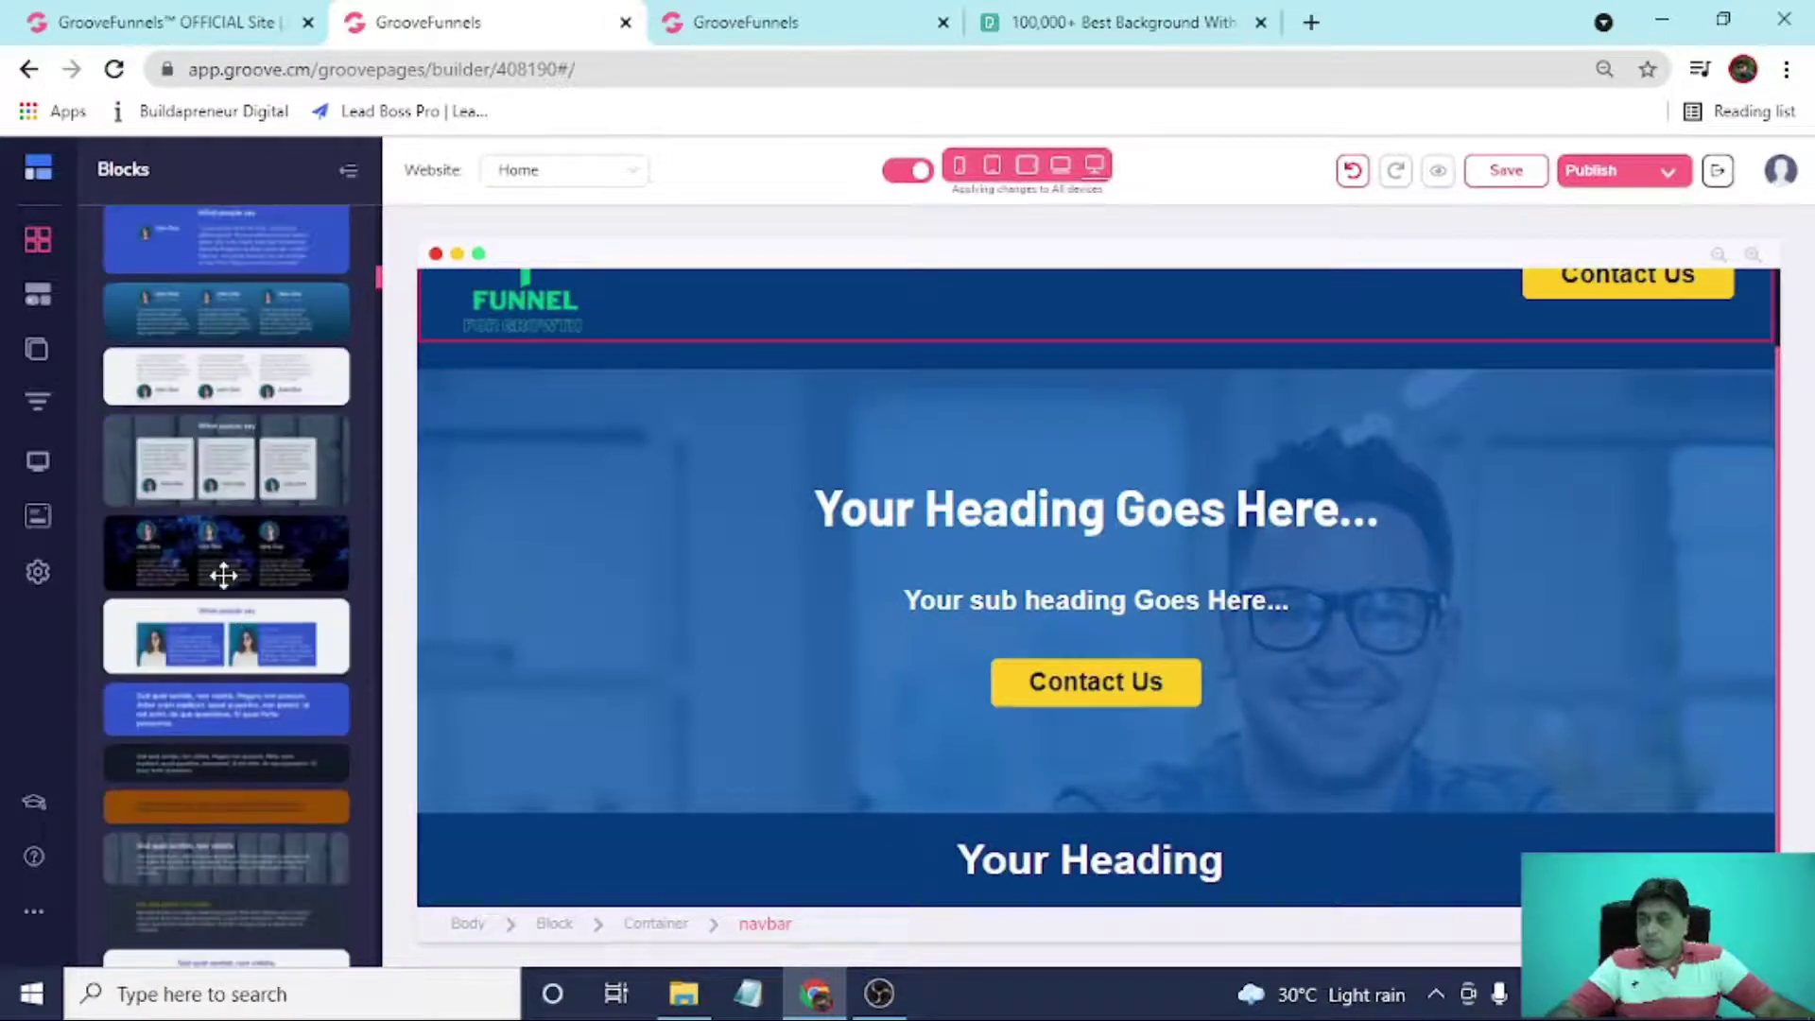
scroll(223, 575, up, 3)
scroll(233, 586, up, 10)
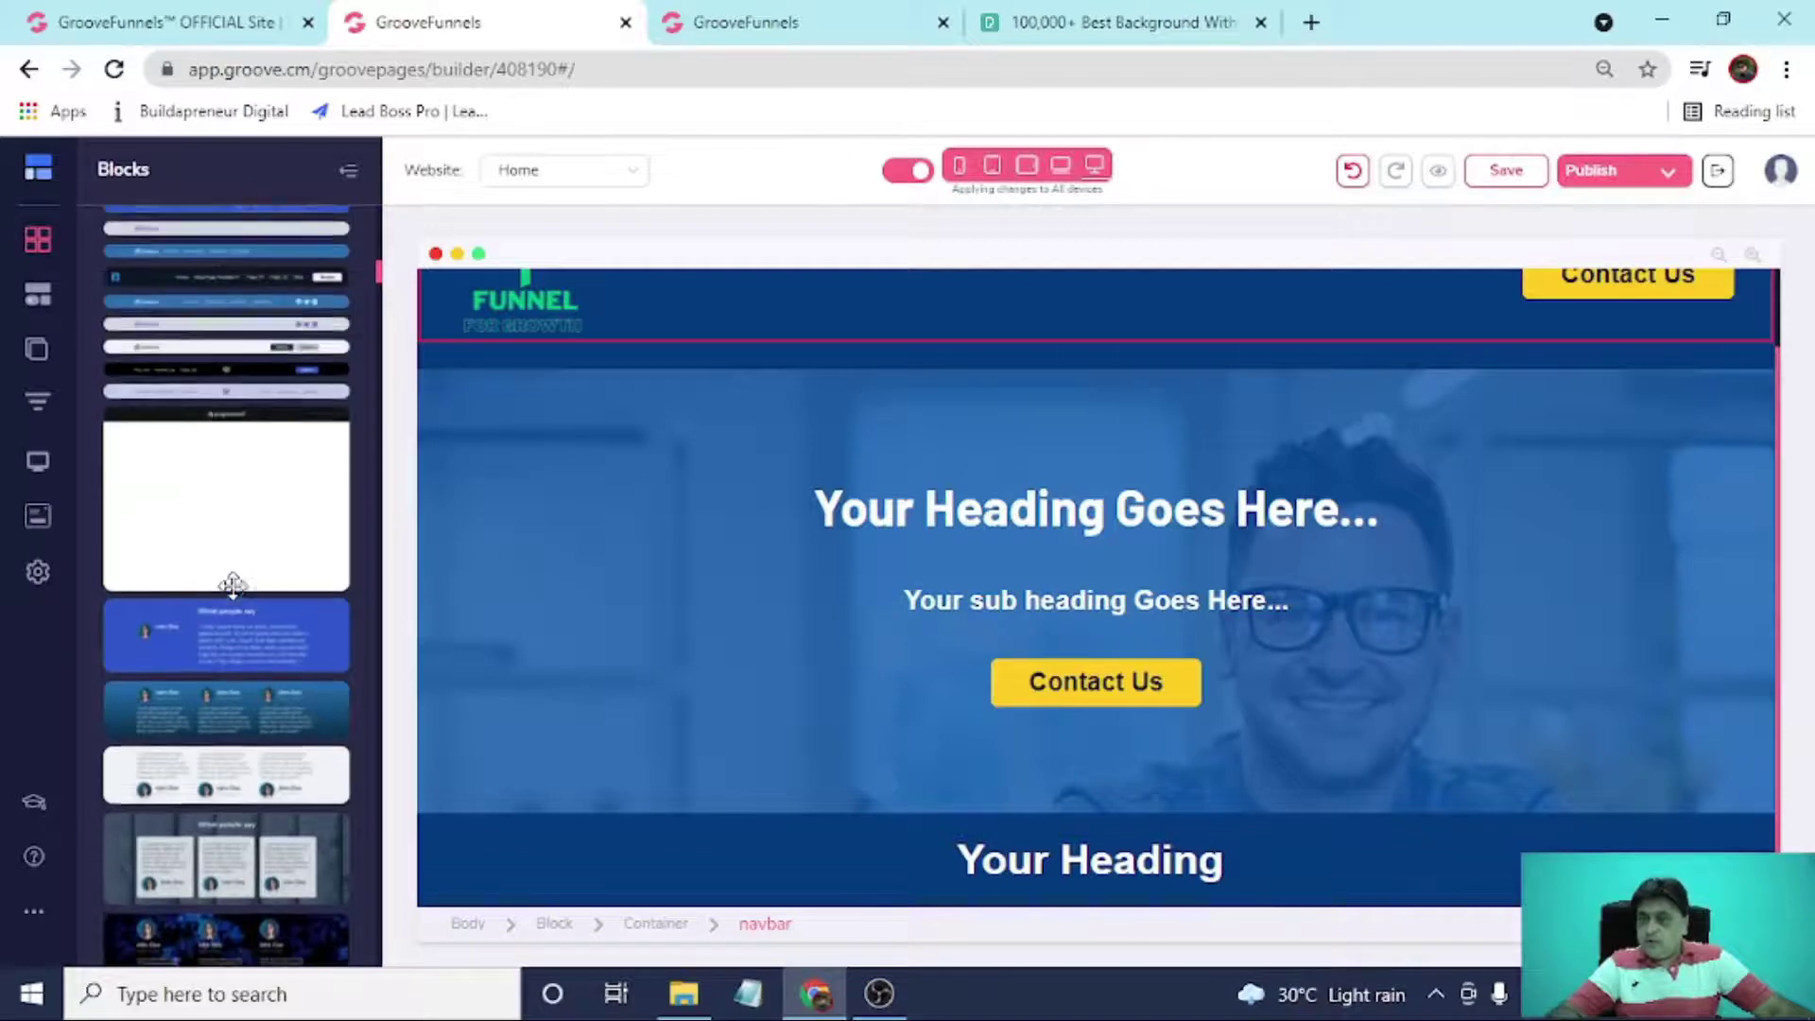
scroll(232, 586, up, 6)
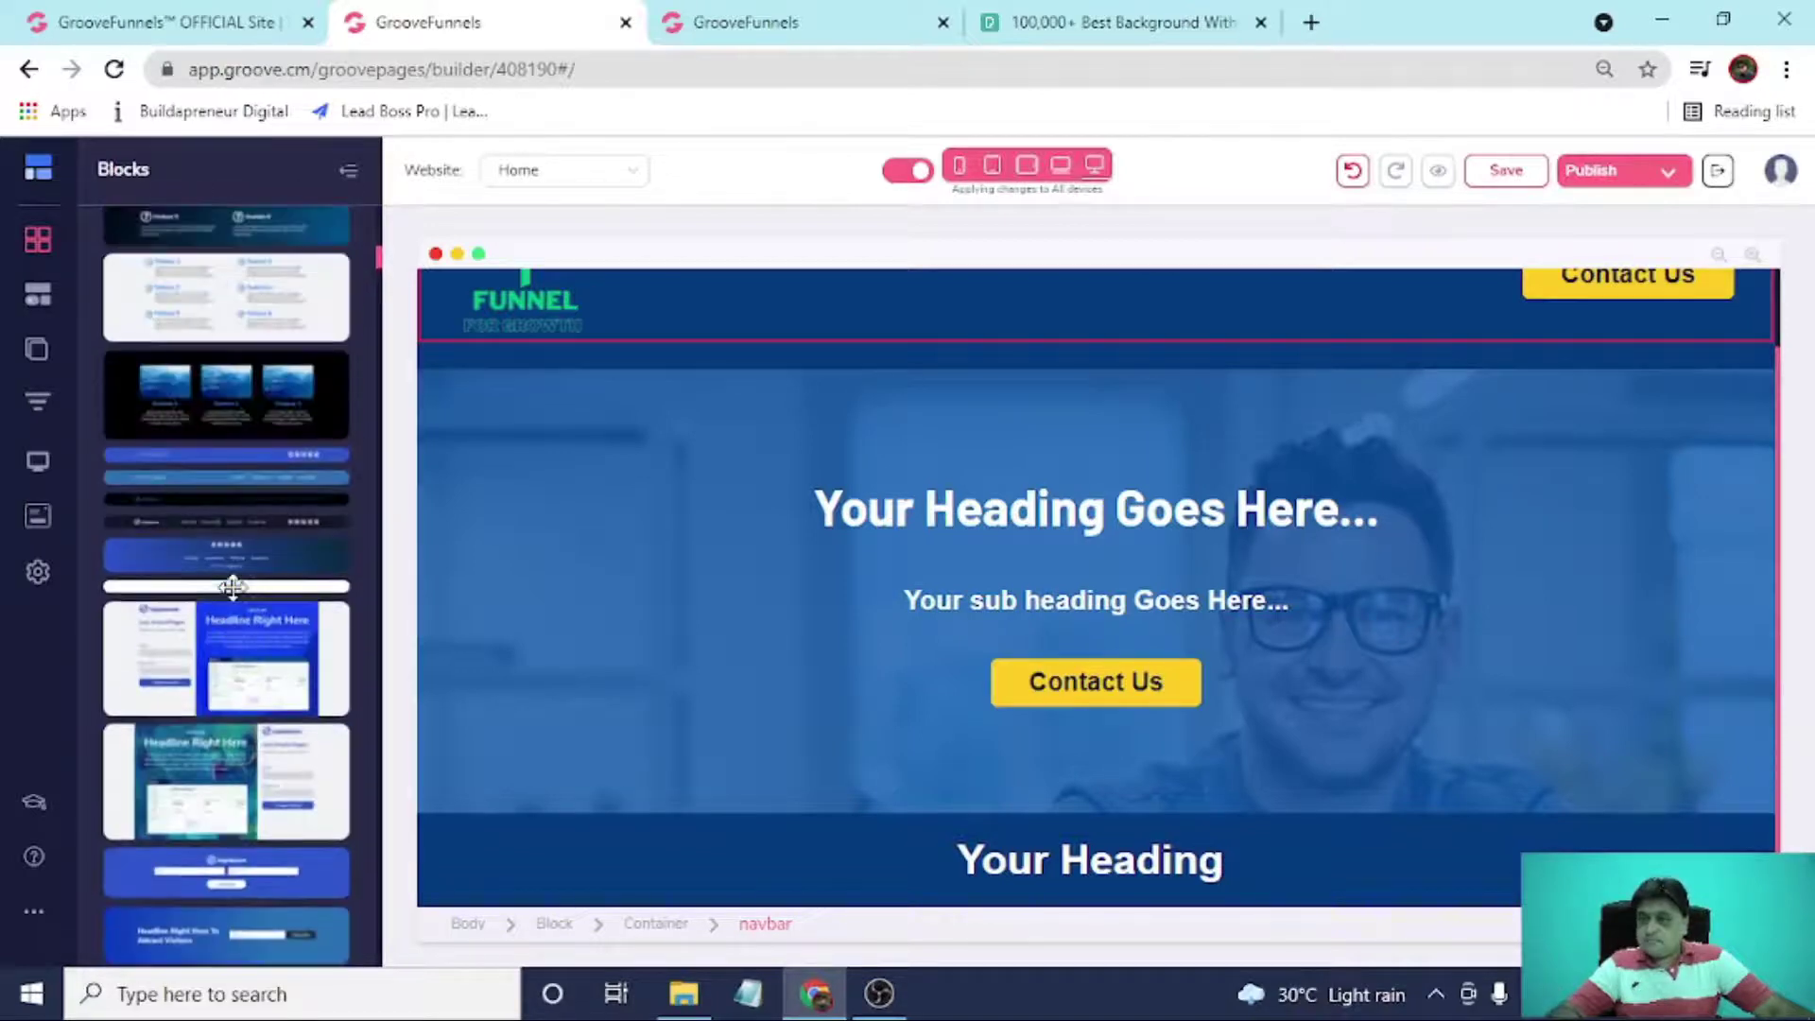
click(749, 21)
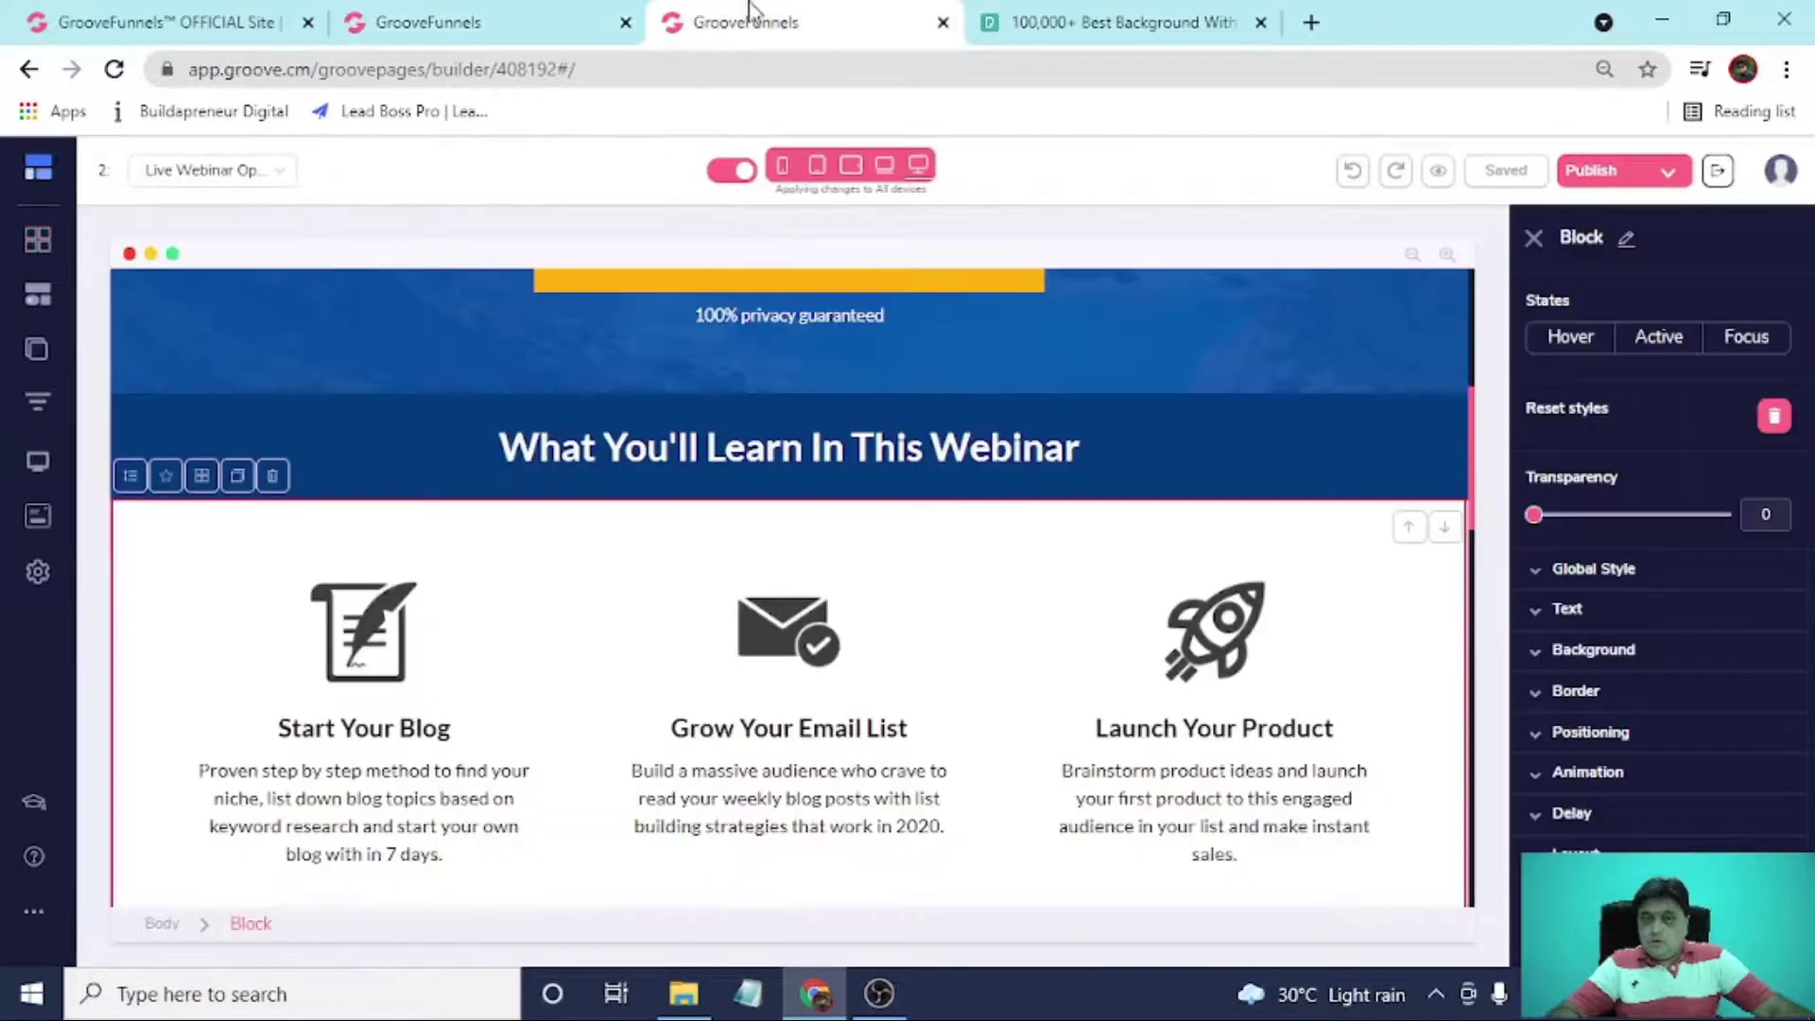
click(422, 21)
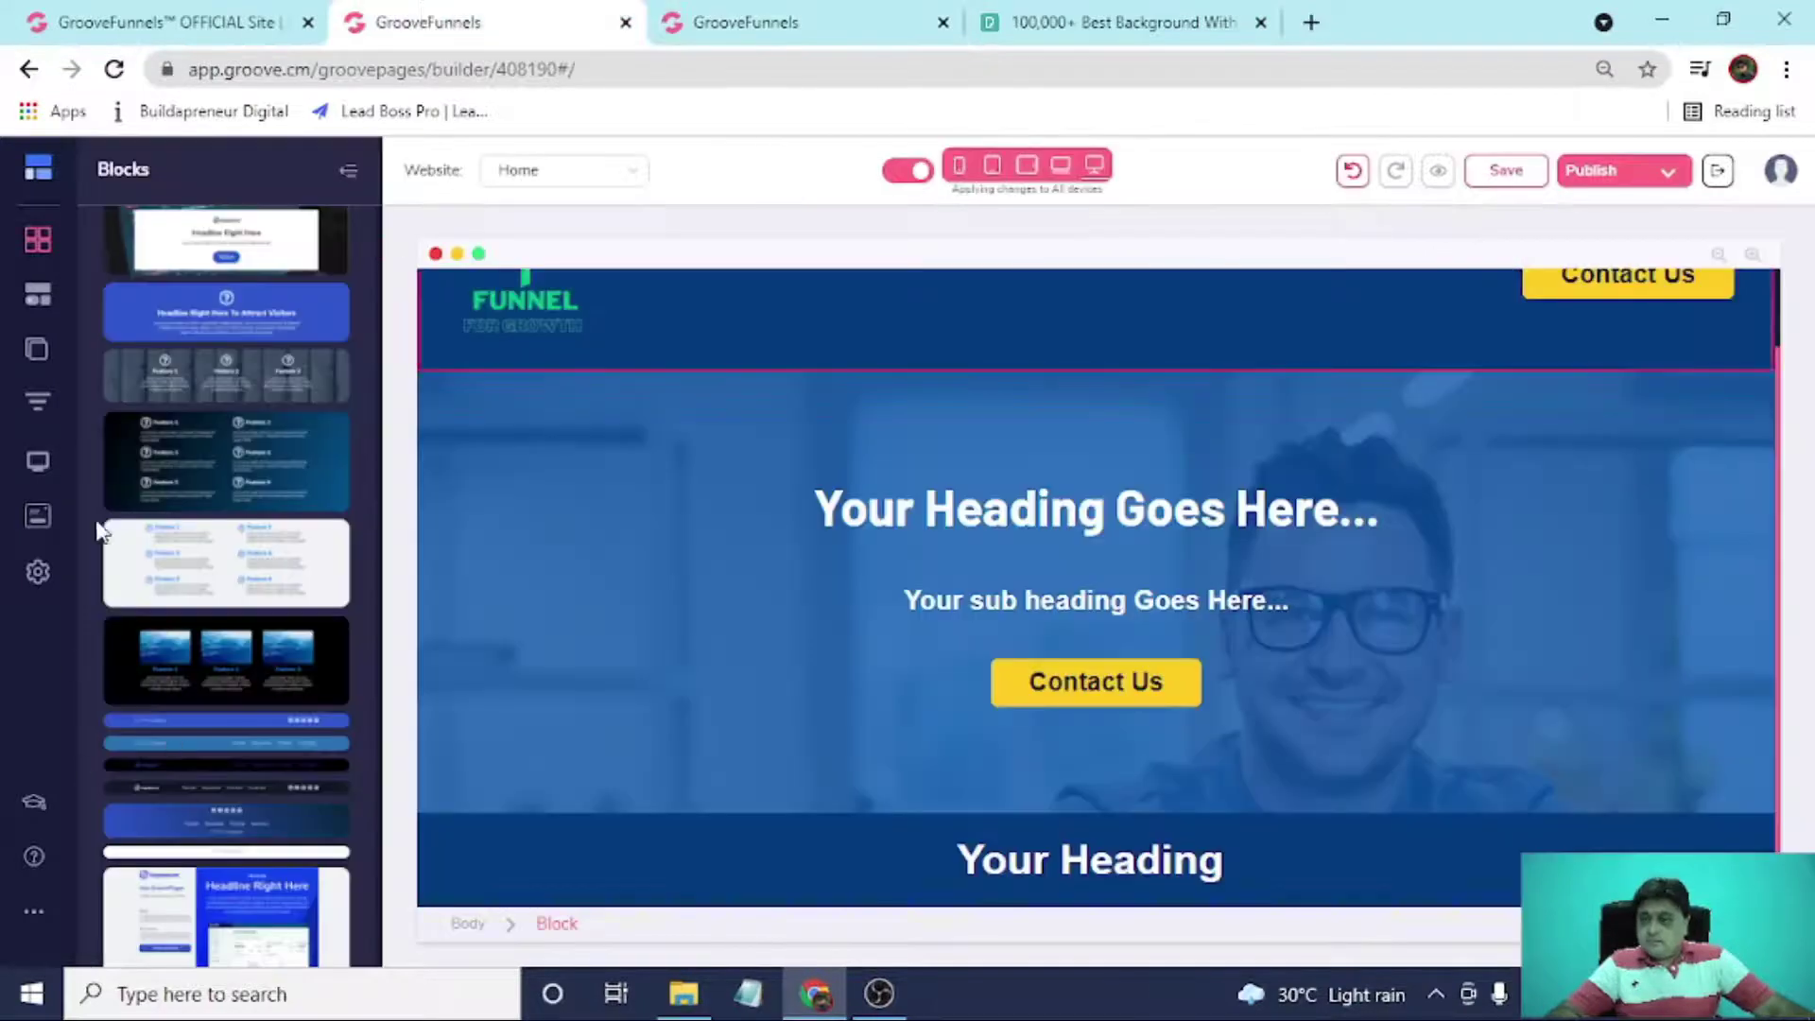
drag(1060, 782, 1003, 860)
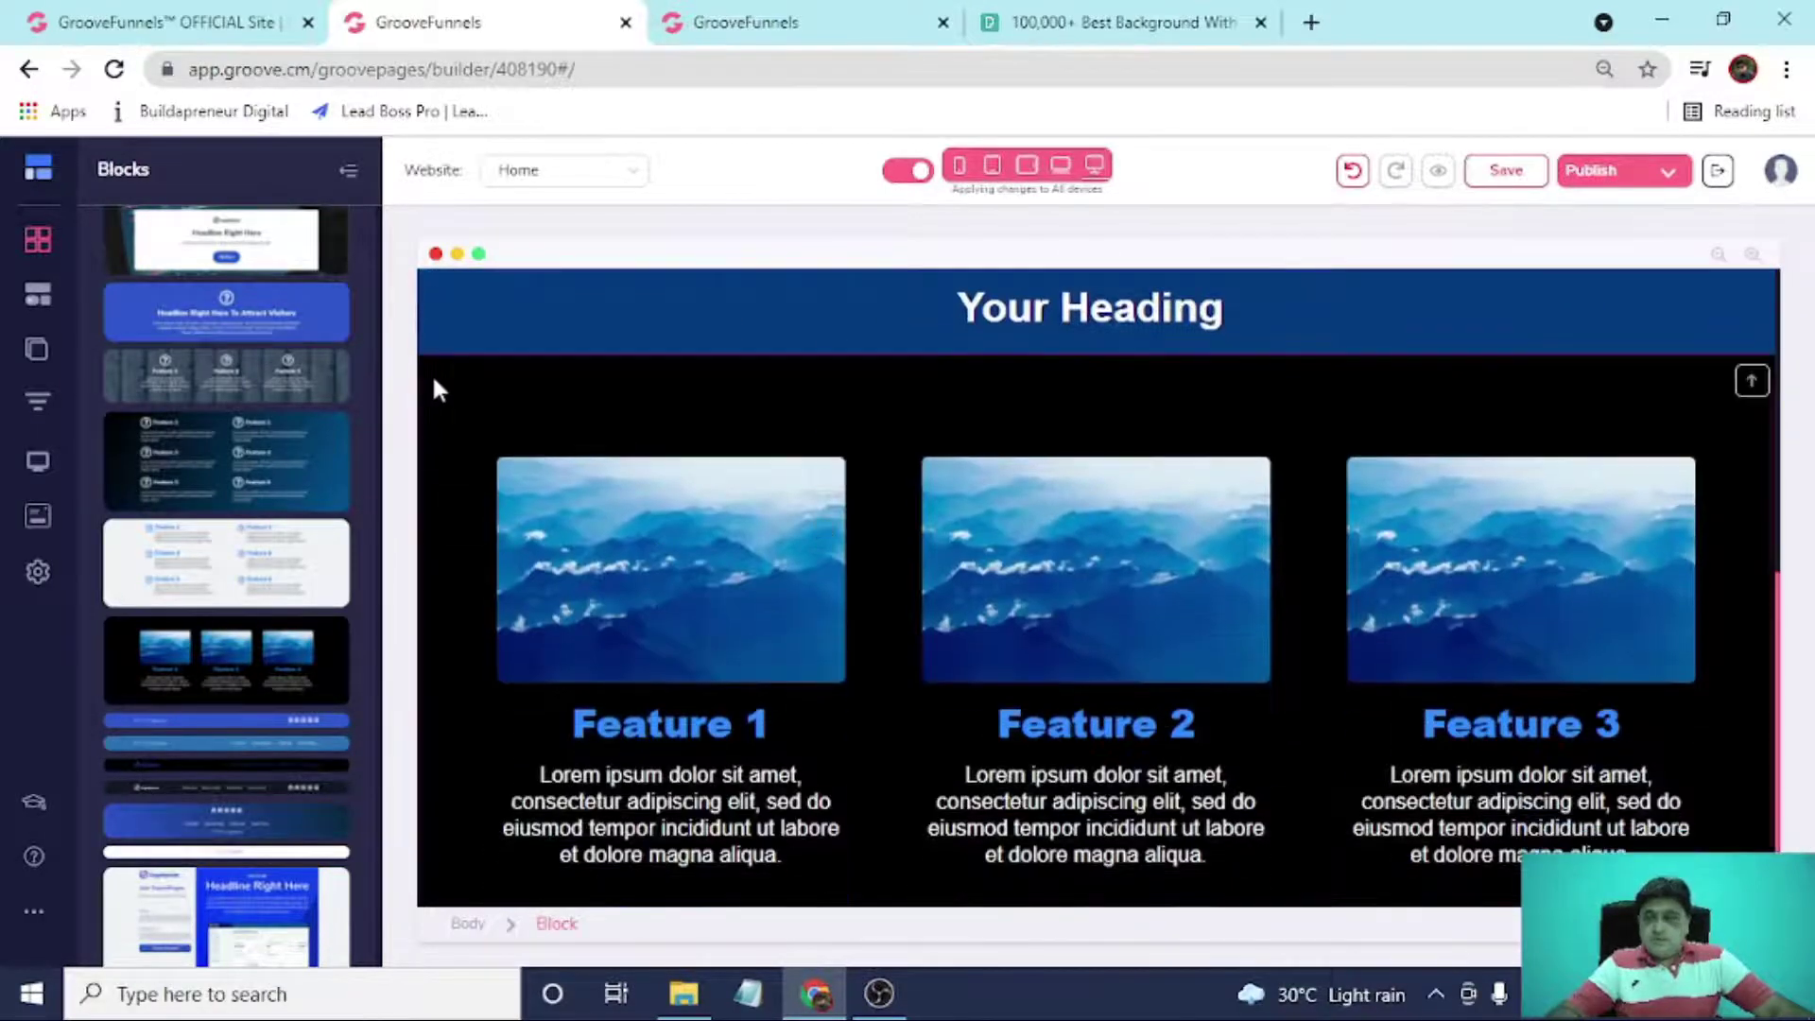
Set the background colour of the three-feature block to blue #0451AE.
click(435, 382)
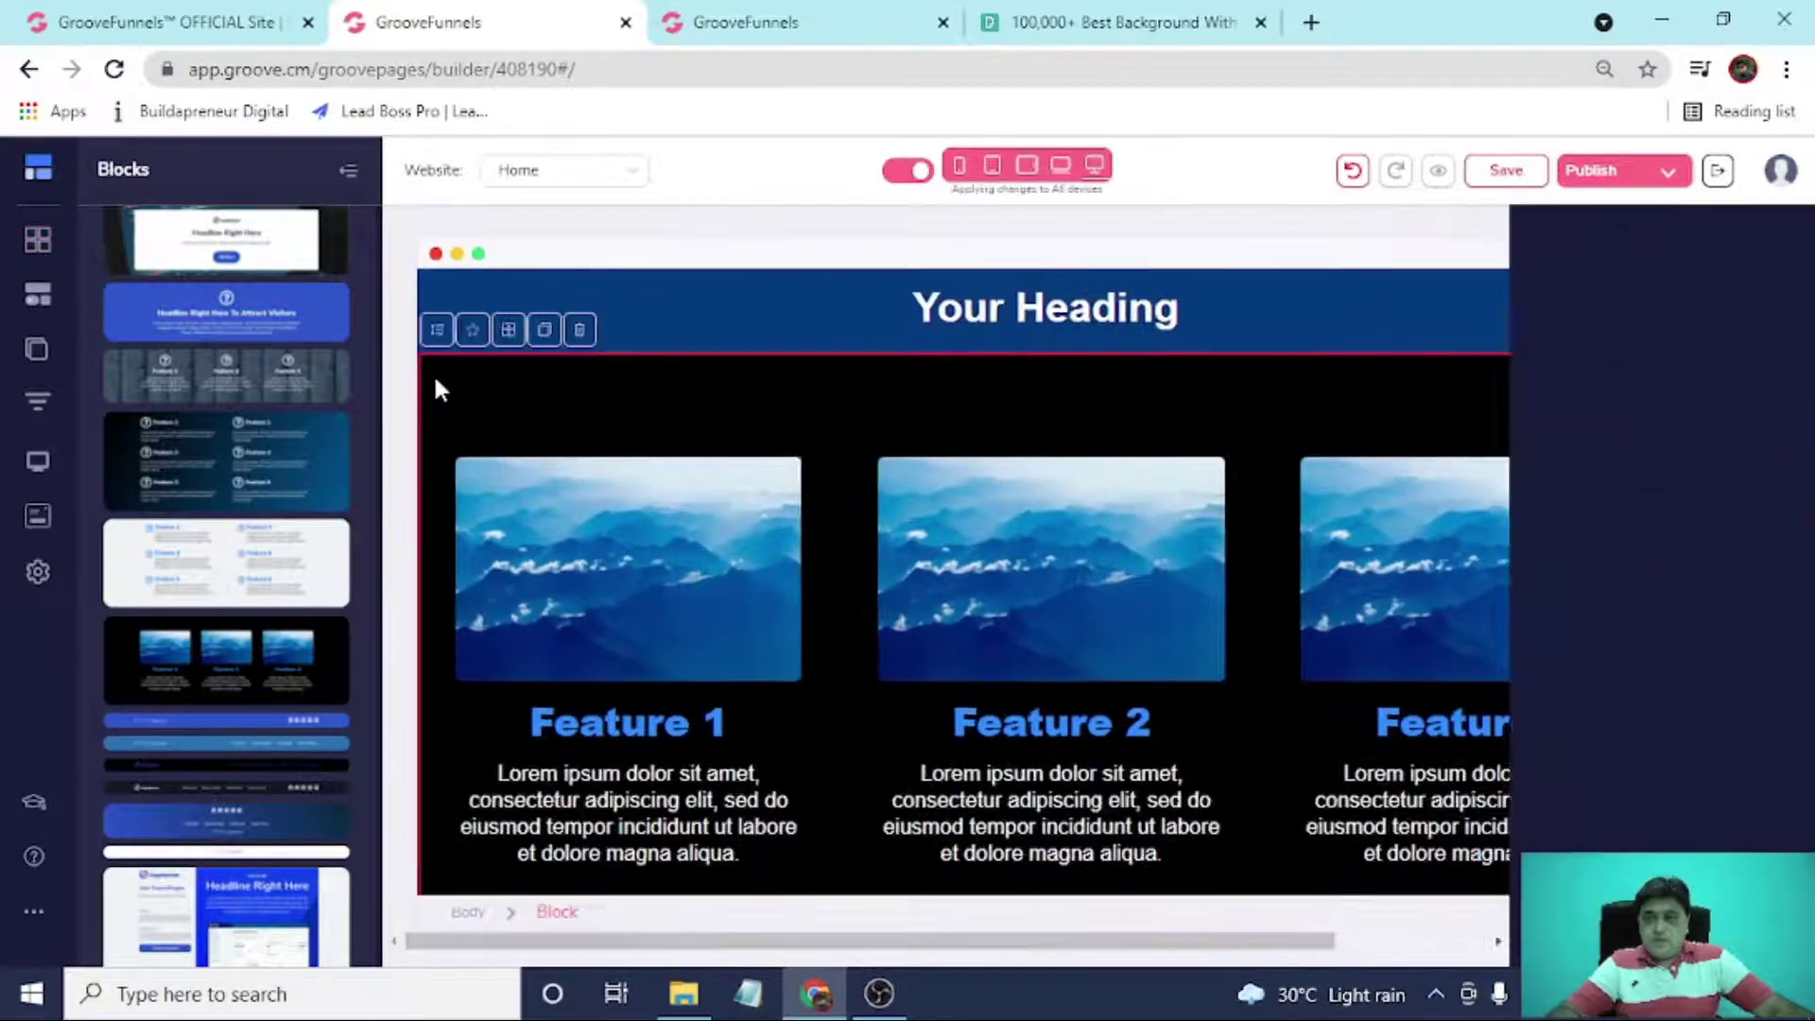
click(1672, 662)
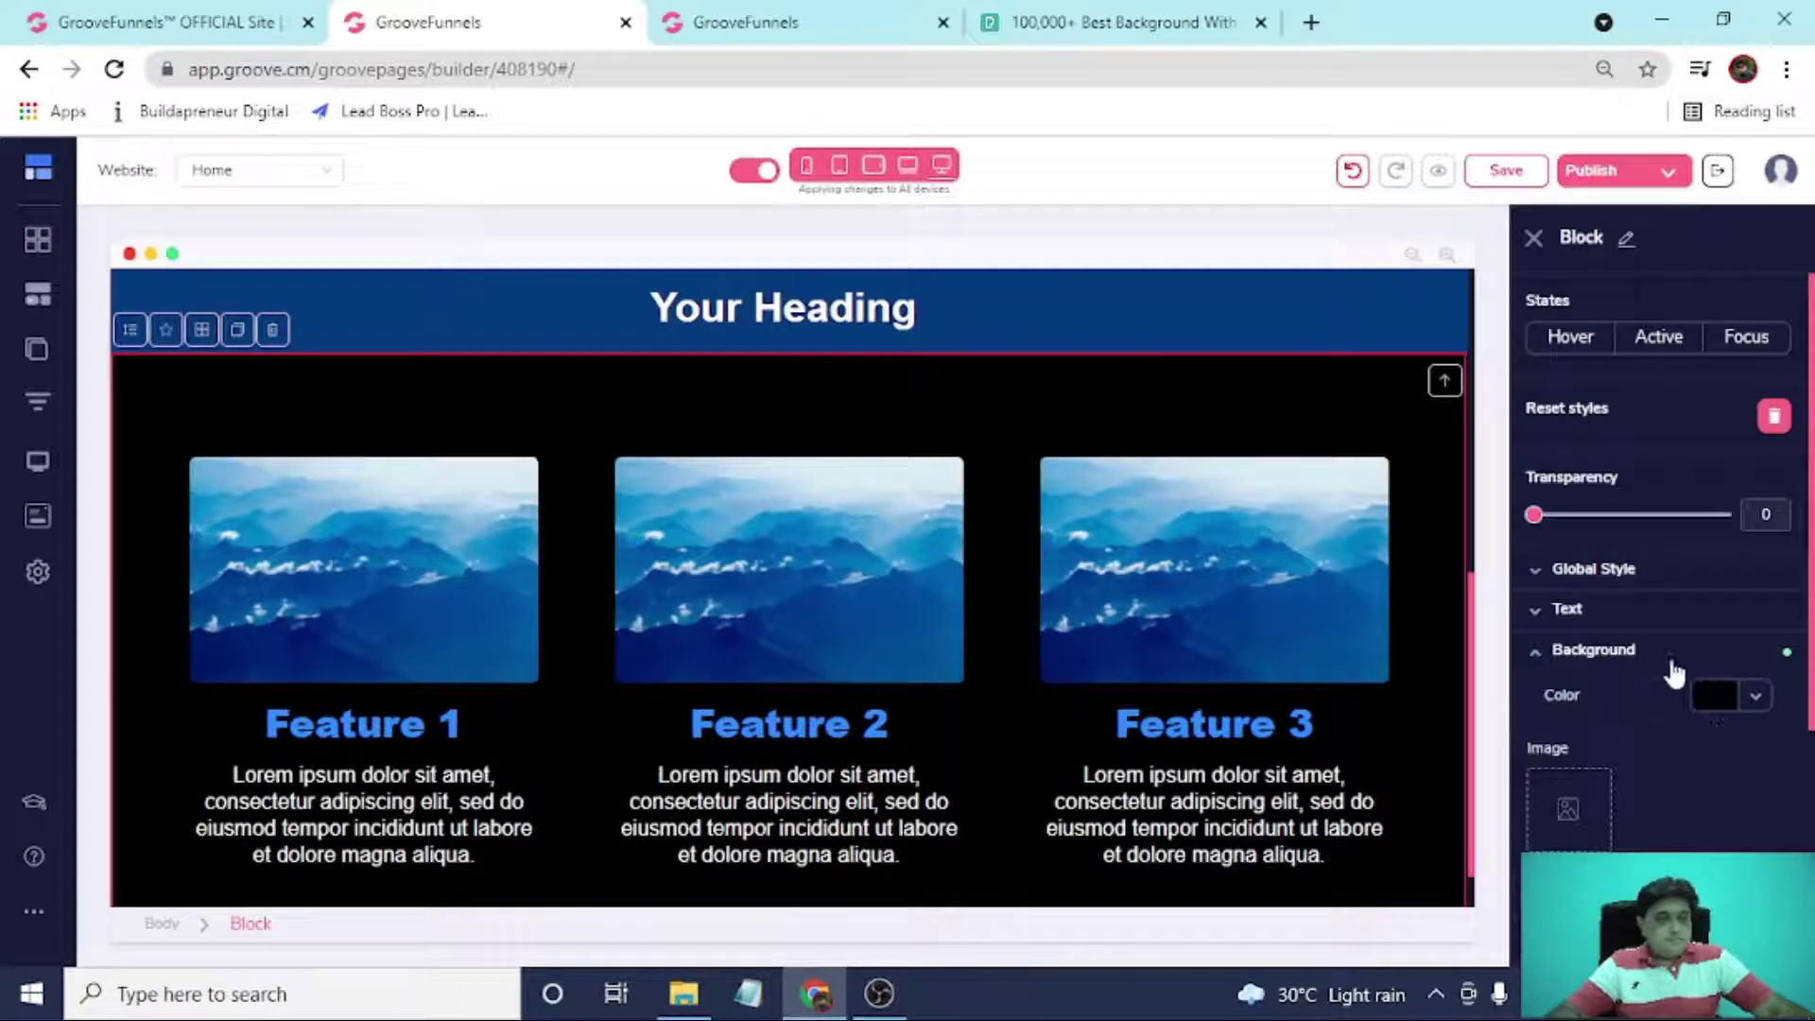
click(1726, 694)
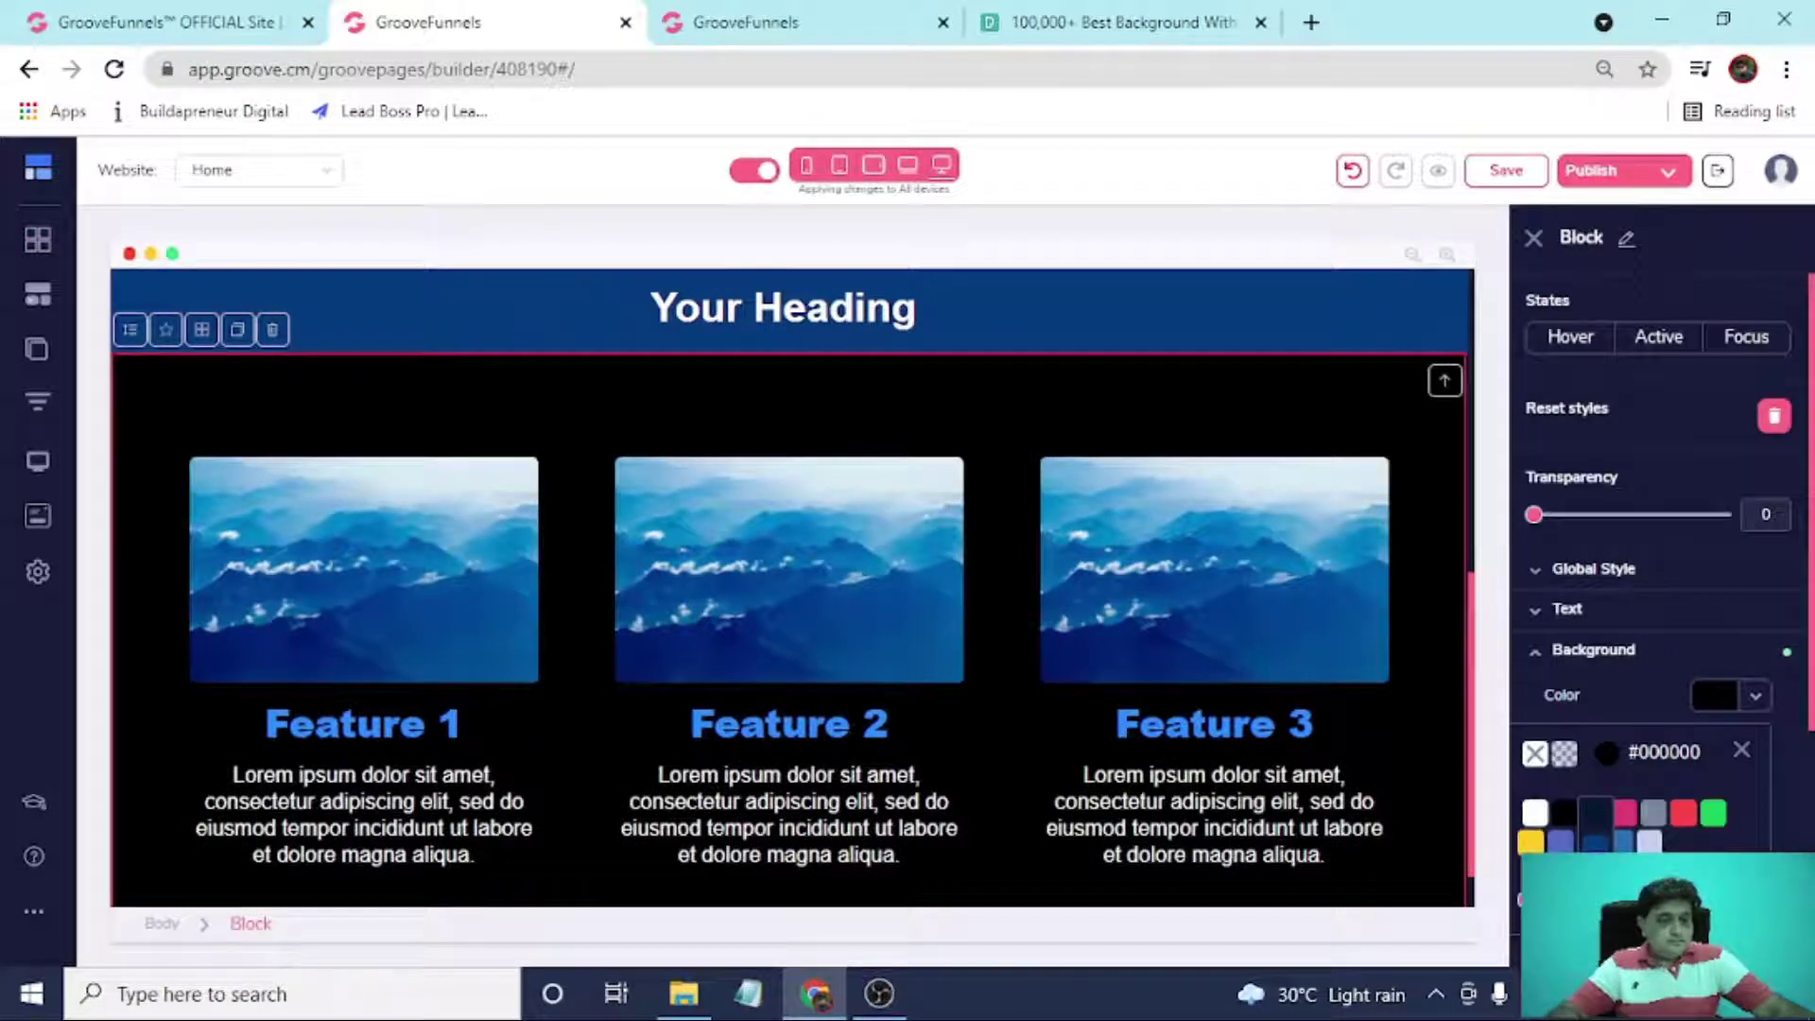
click(1595, 813)
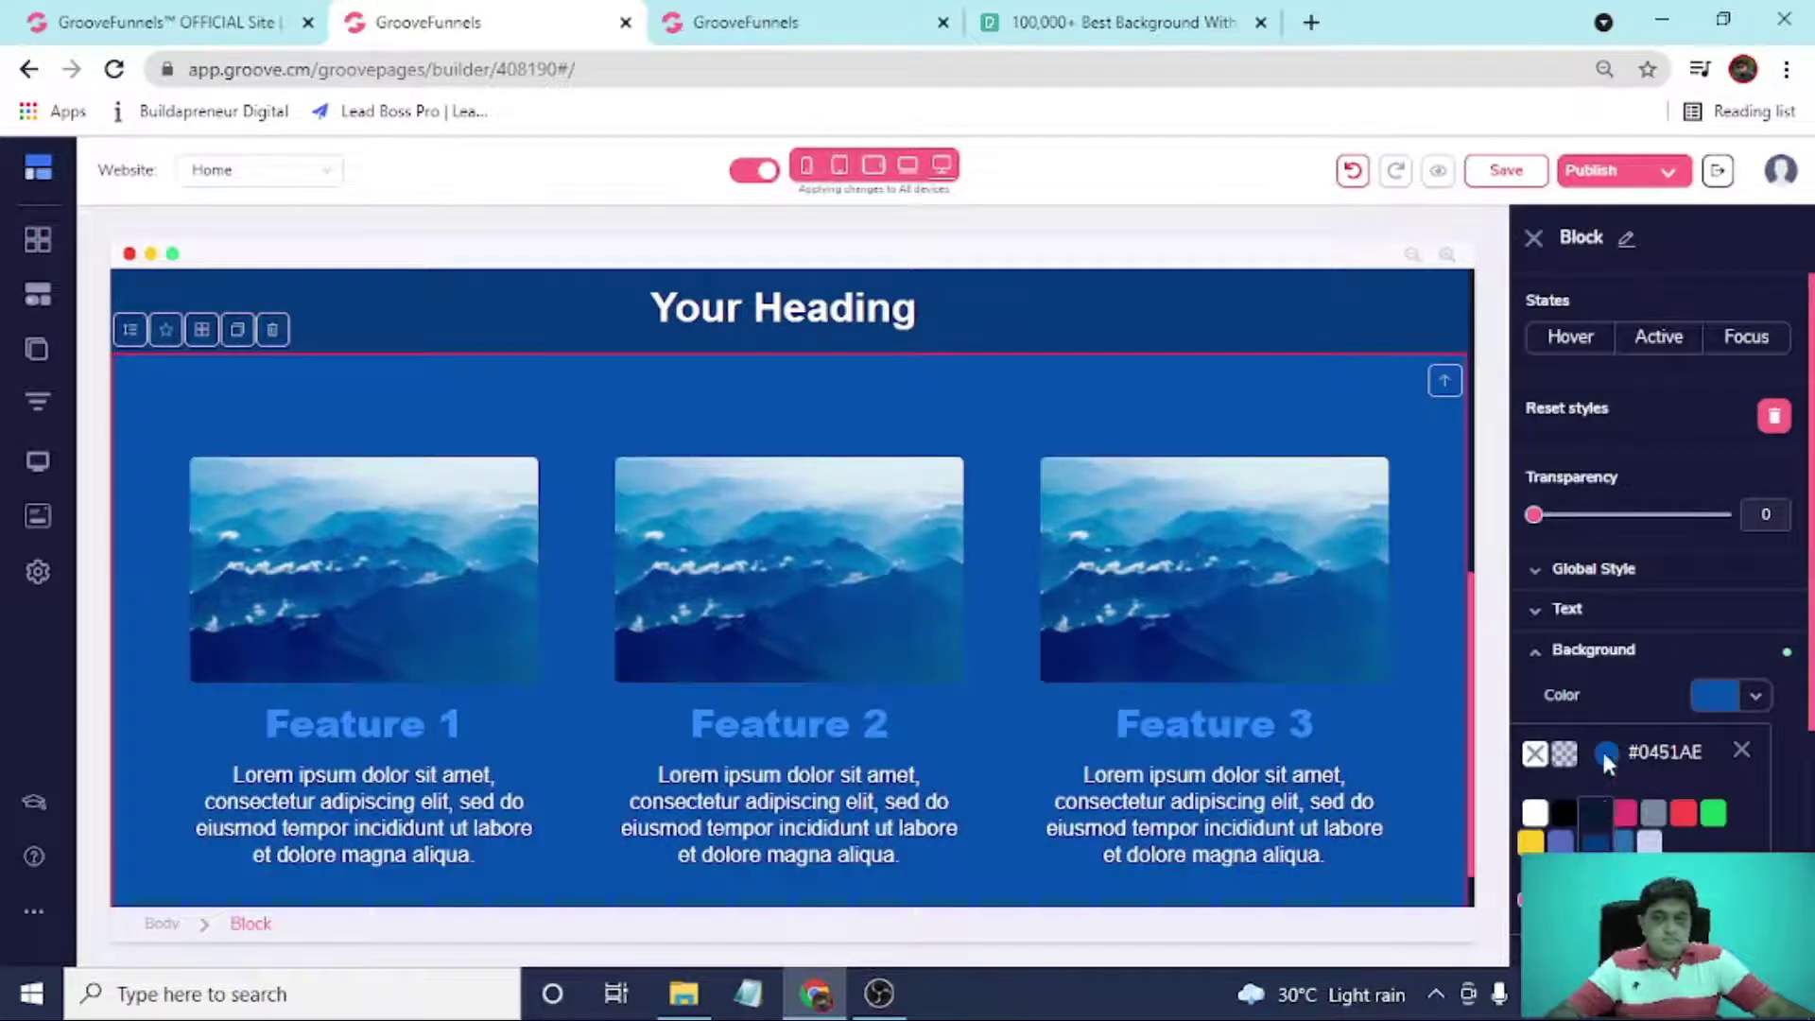
scroll(1178, 678, up, 4)
scroll(1178, 681, down, 5)
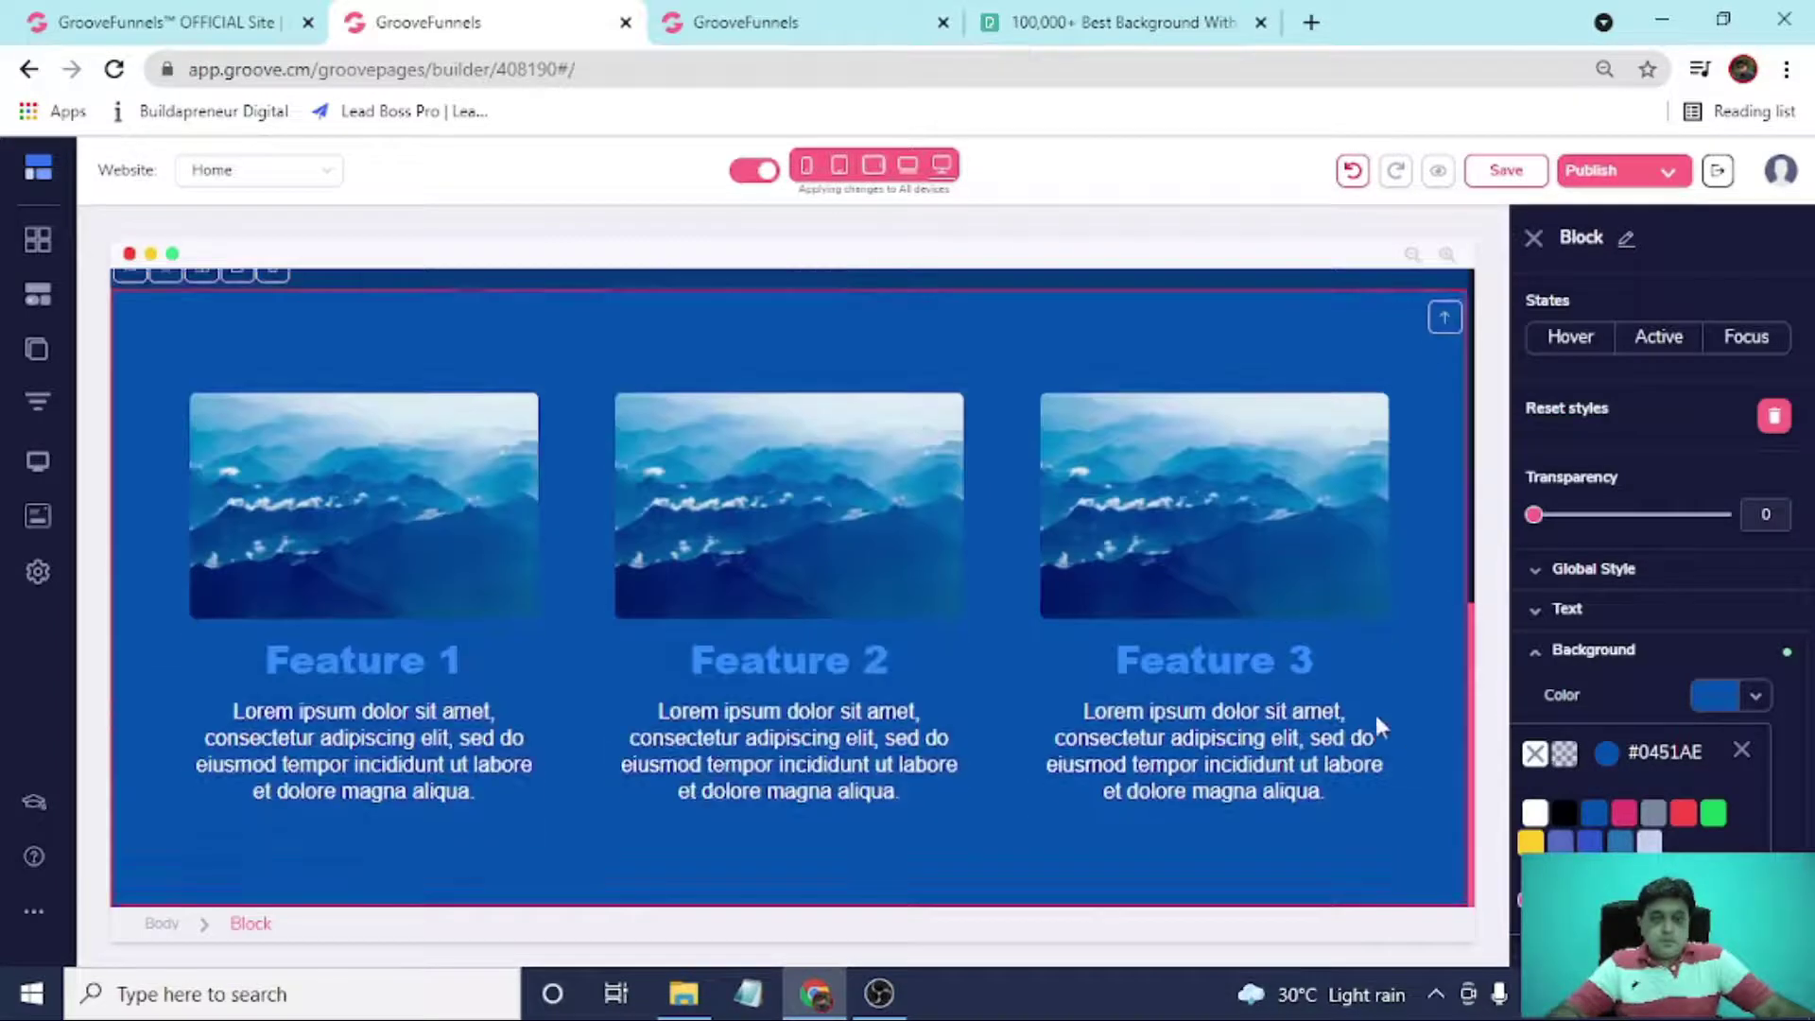
click(1742, 750)
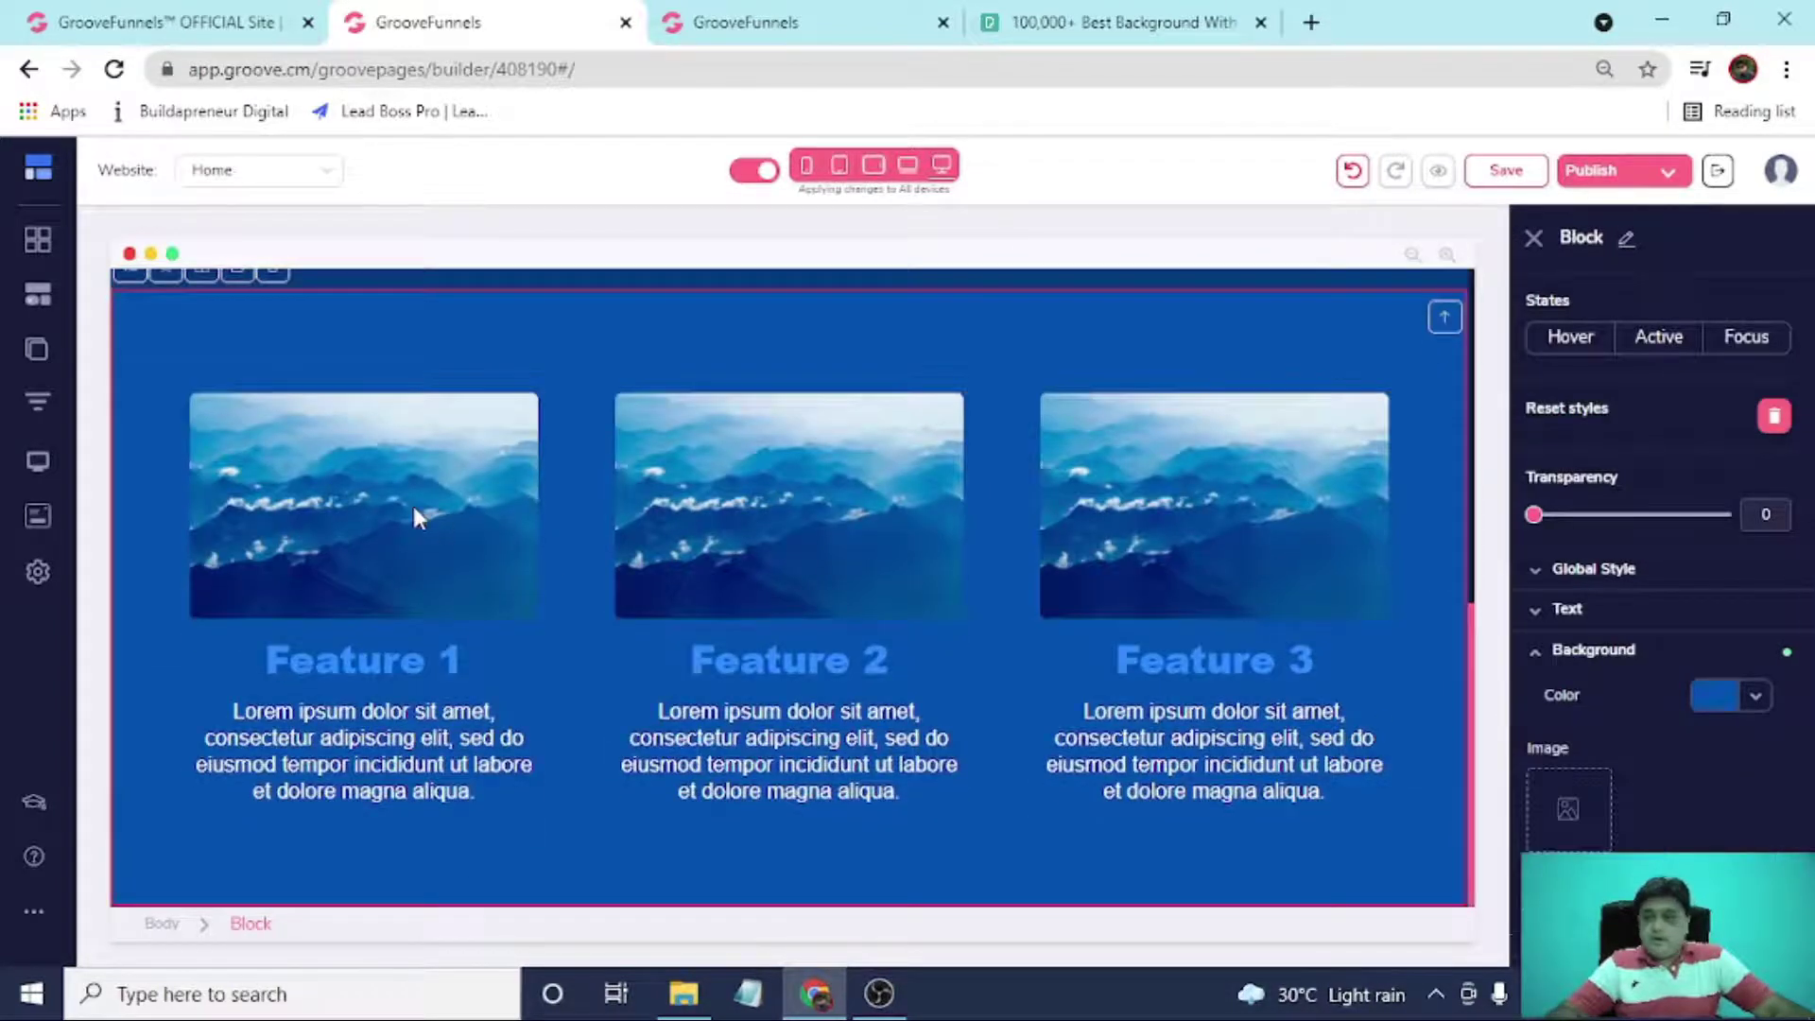
click(412, 507)
click(819, 14)
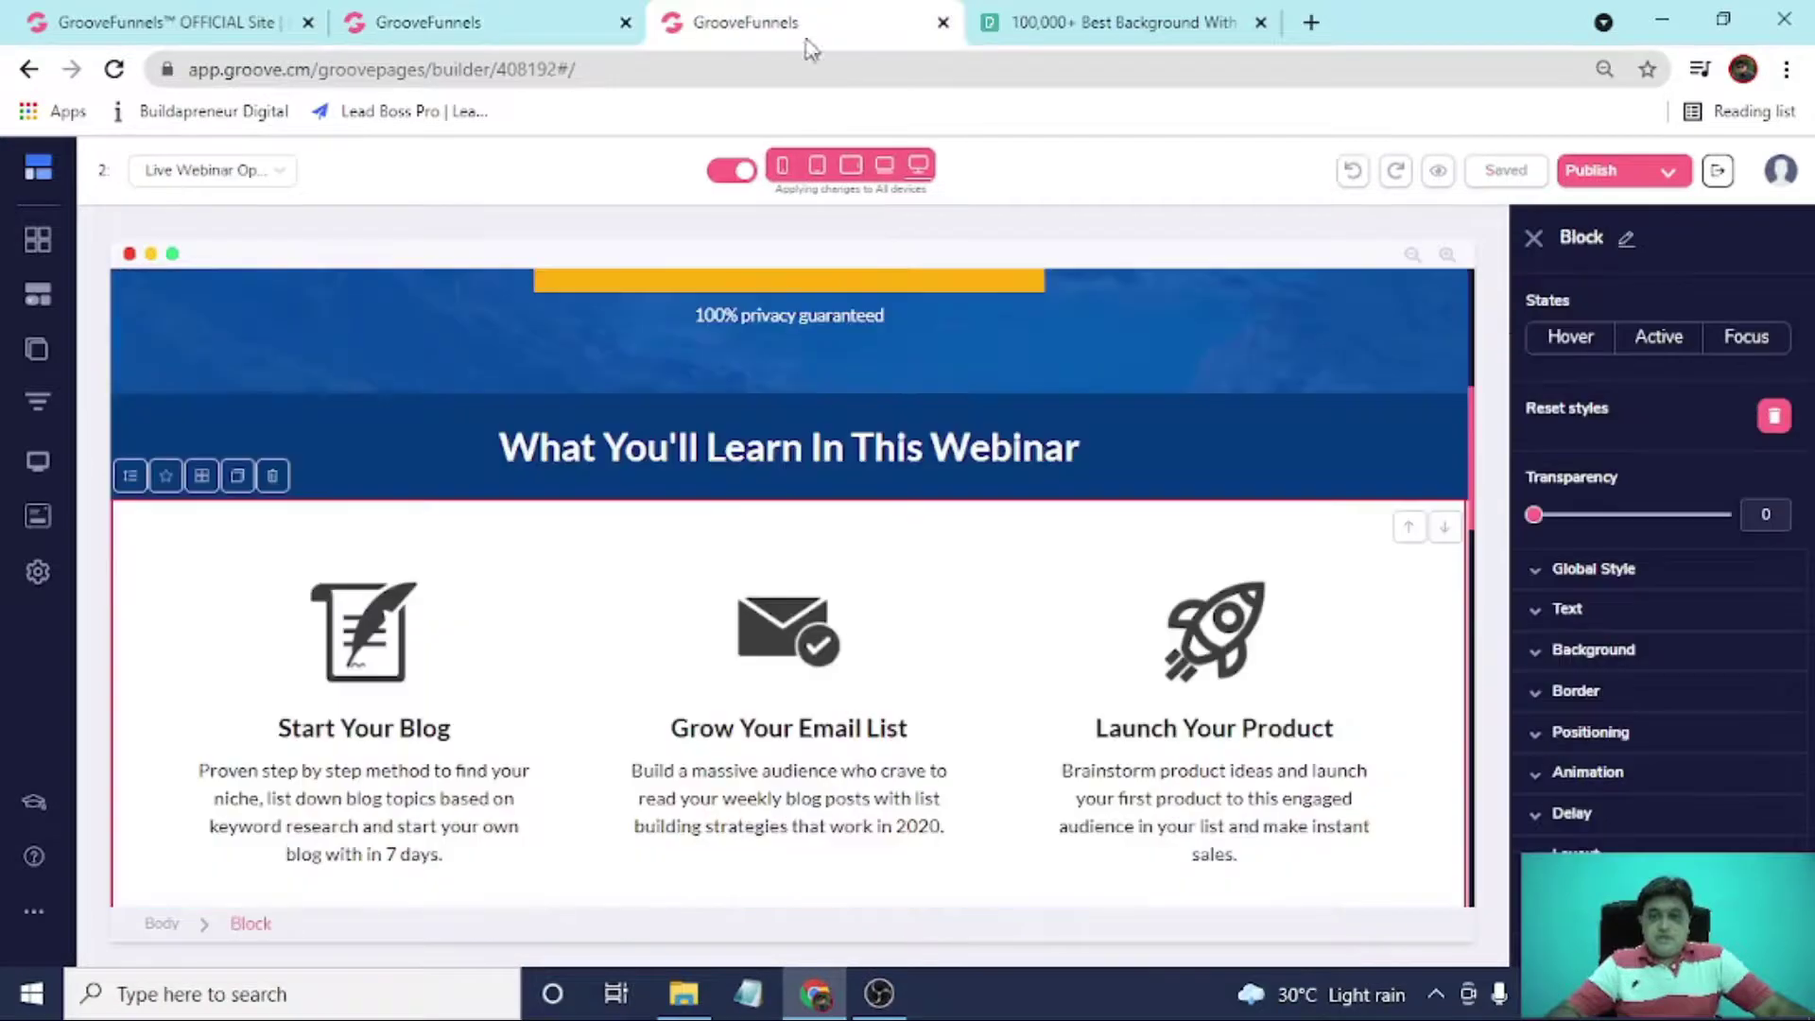
click(467, 21)
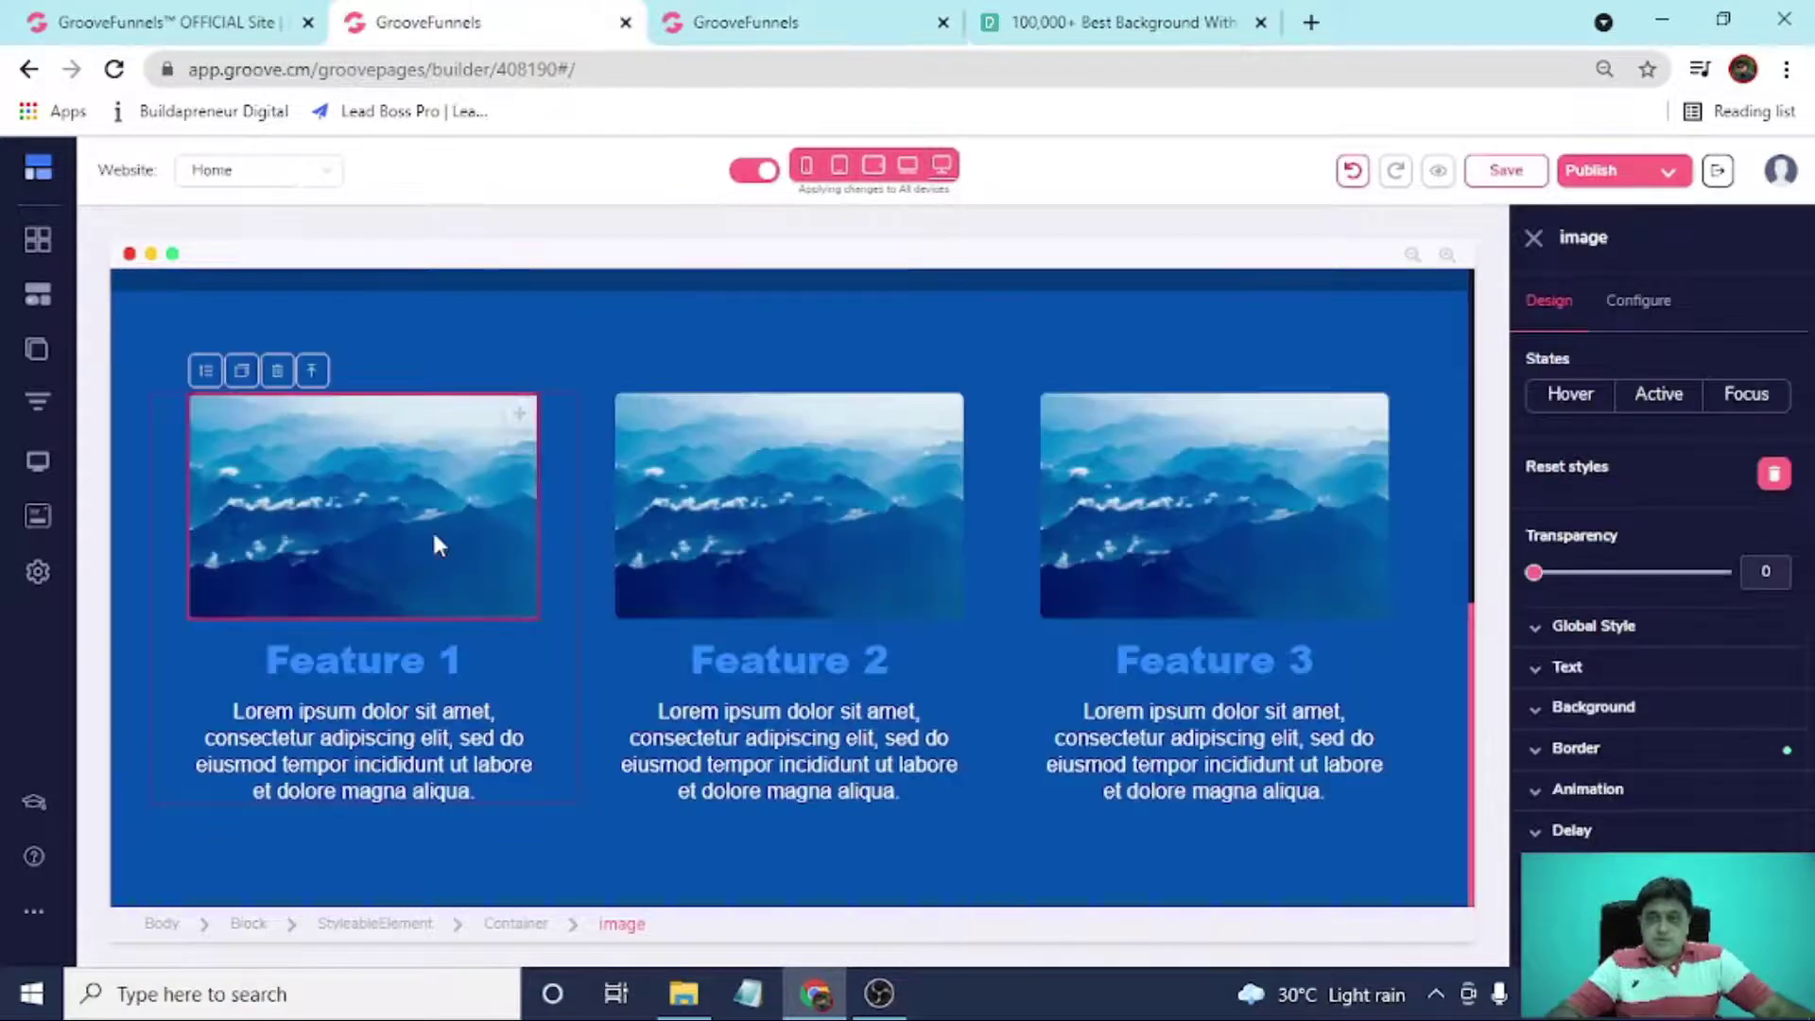
click(574, 333)
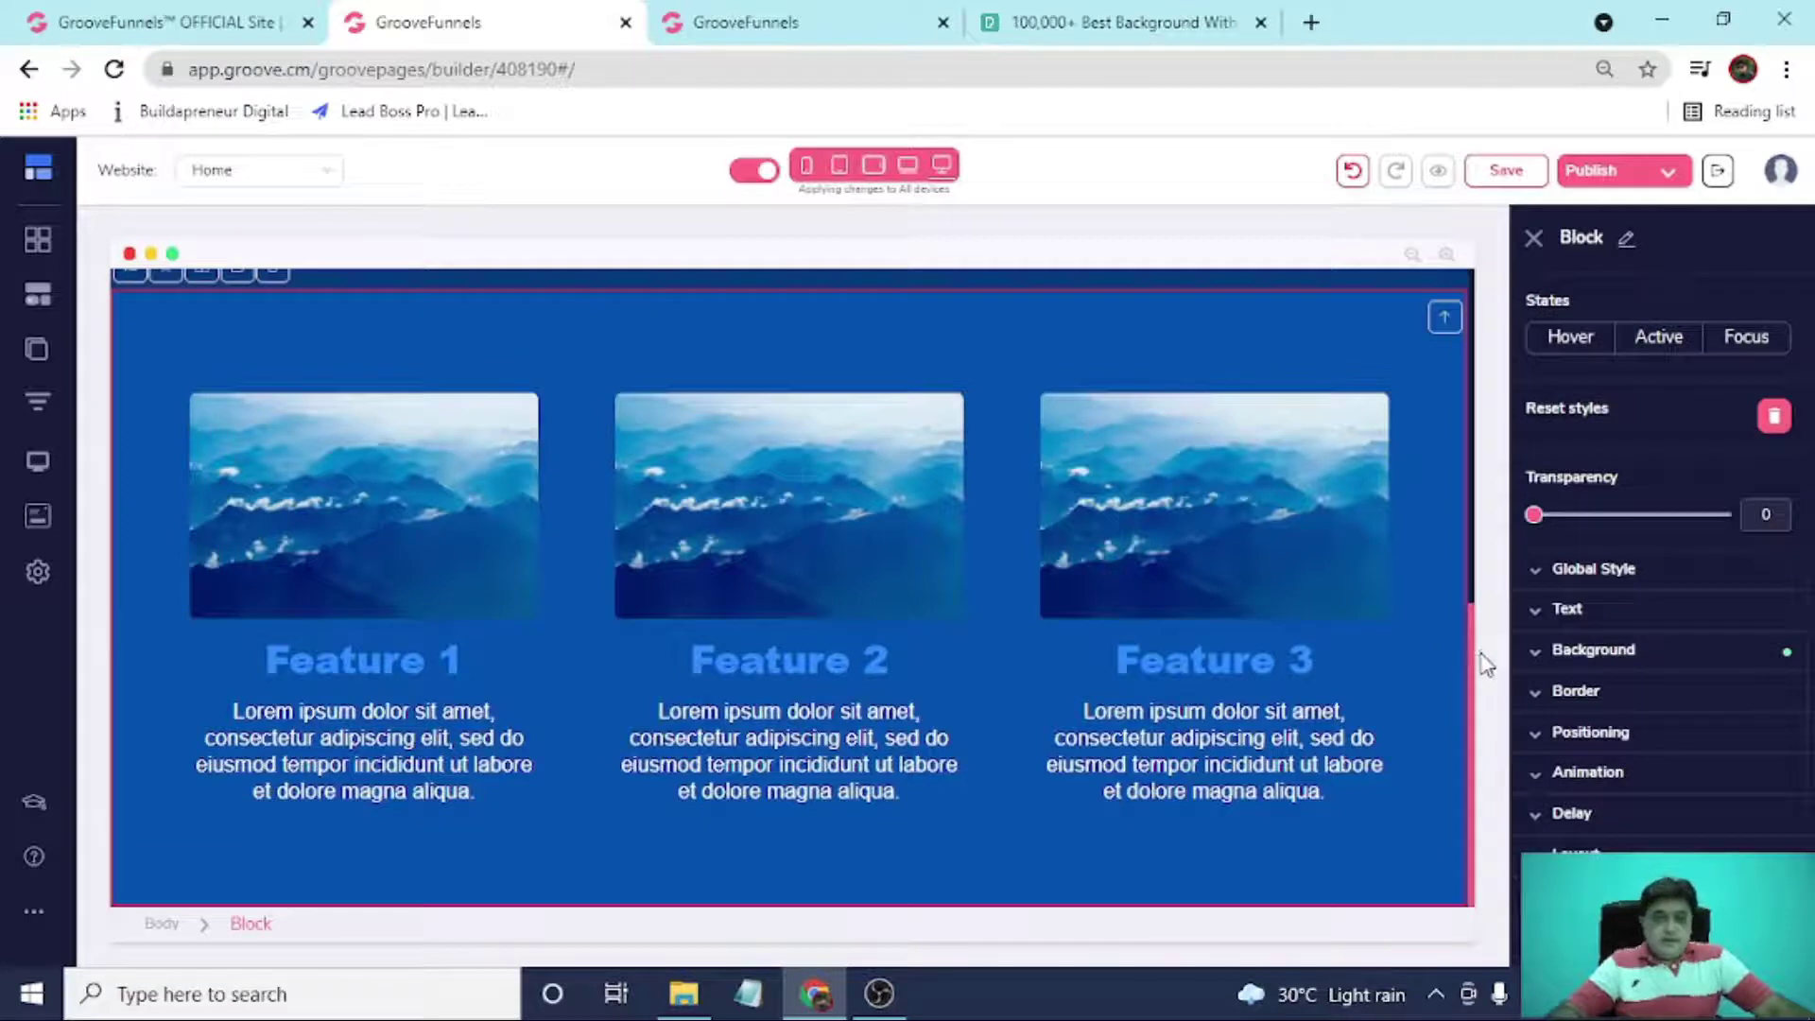
Change the text colour of the "Feature 1", "Feature 2" and "Feature 3" titles to white #FFFFFF and save the page.
click(376, 665)
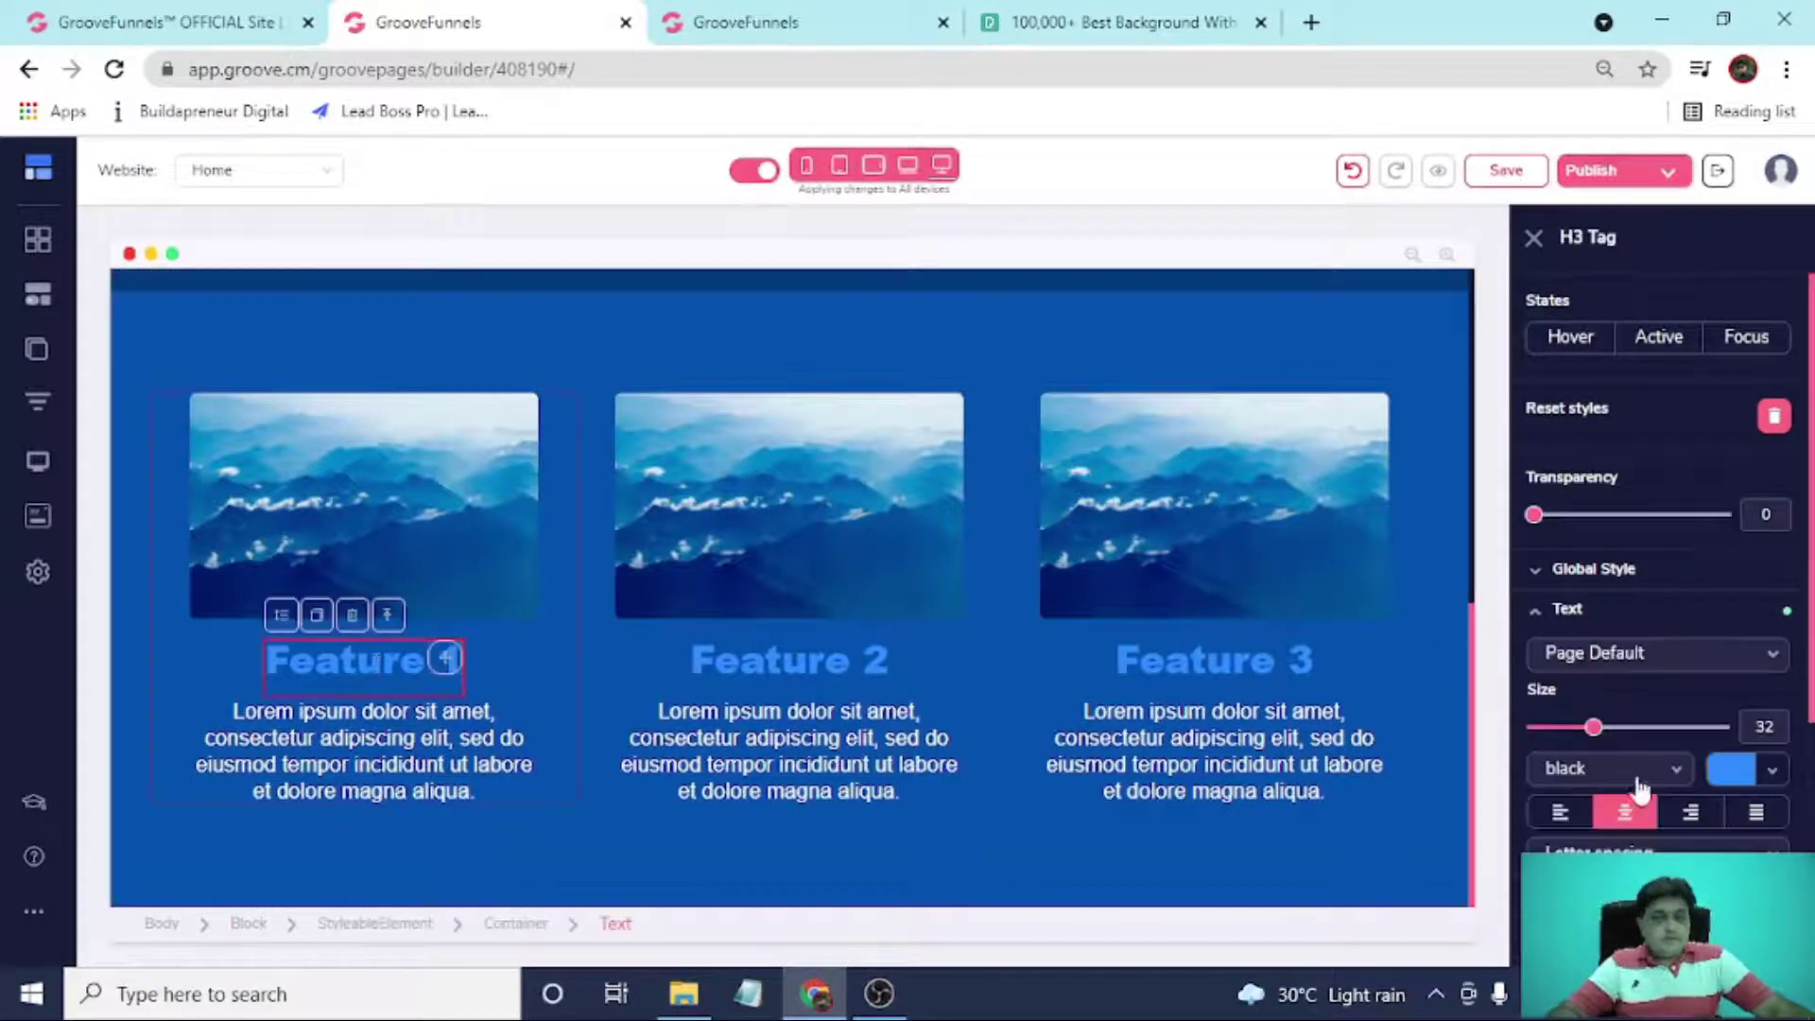
click(1733, 769)
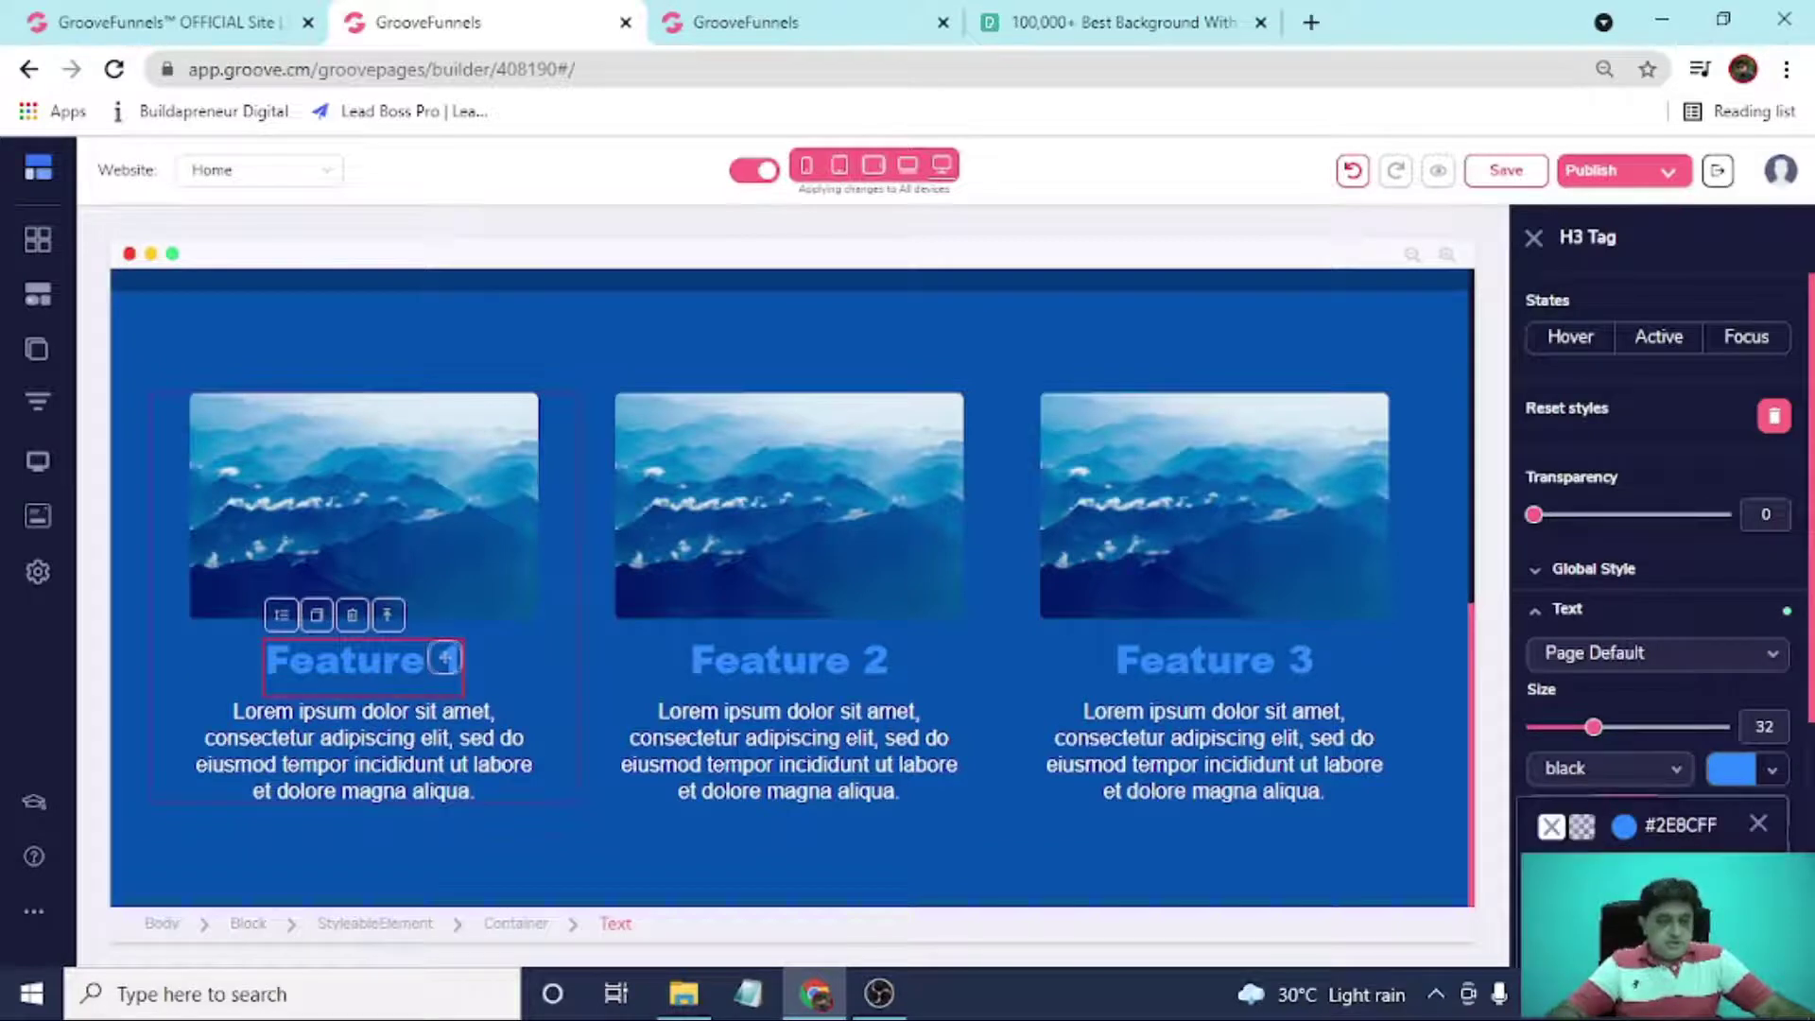
click(789, 665)
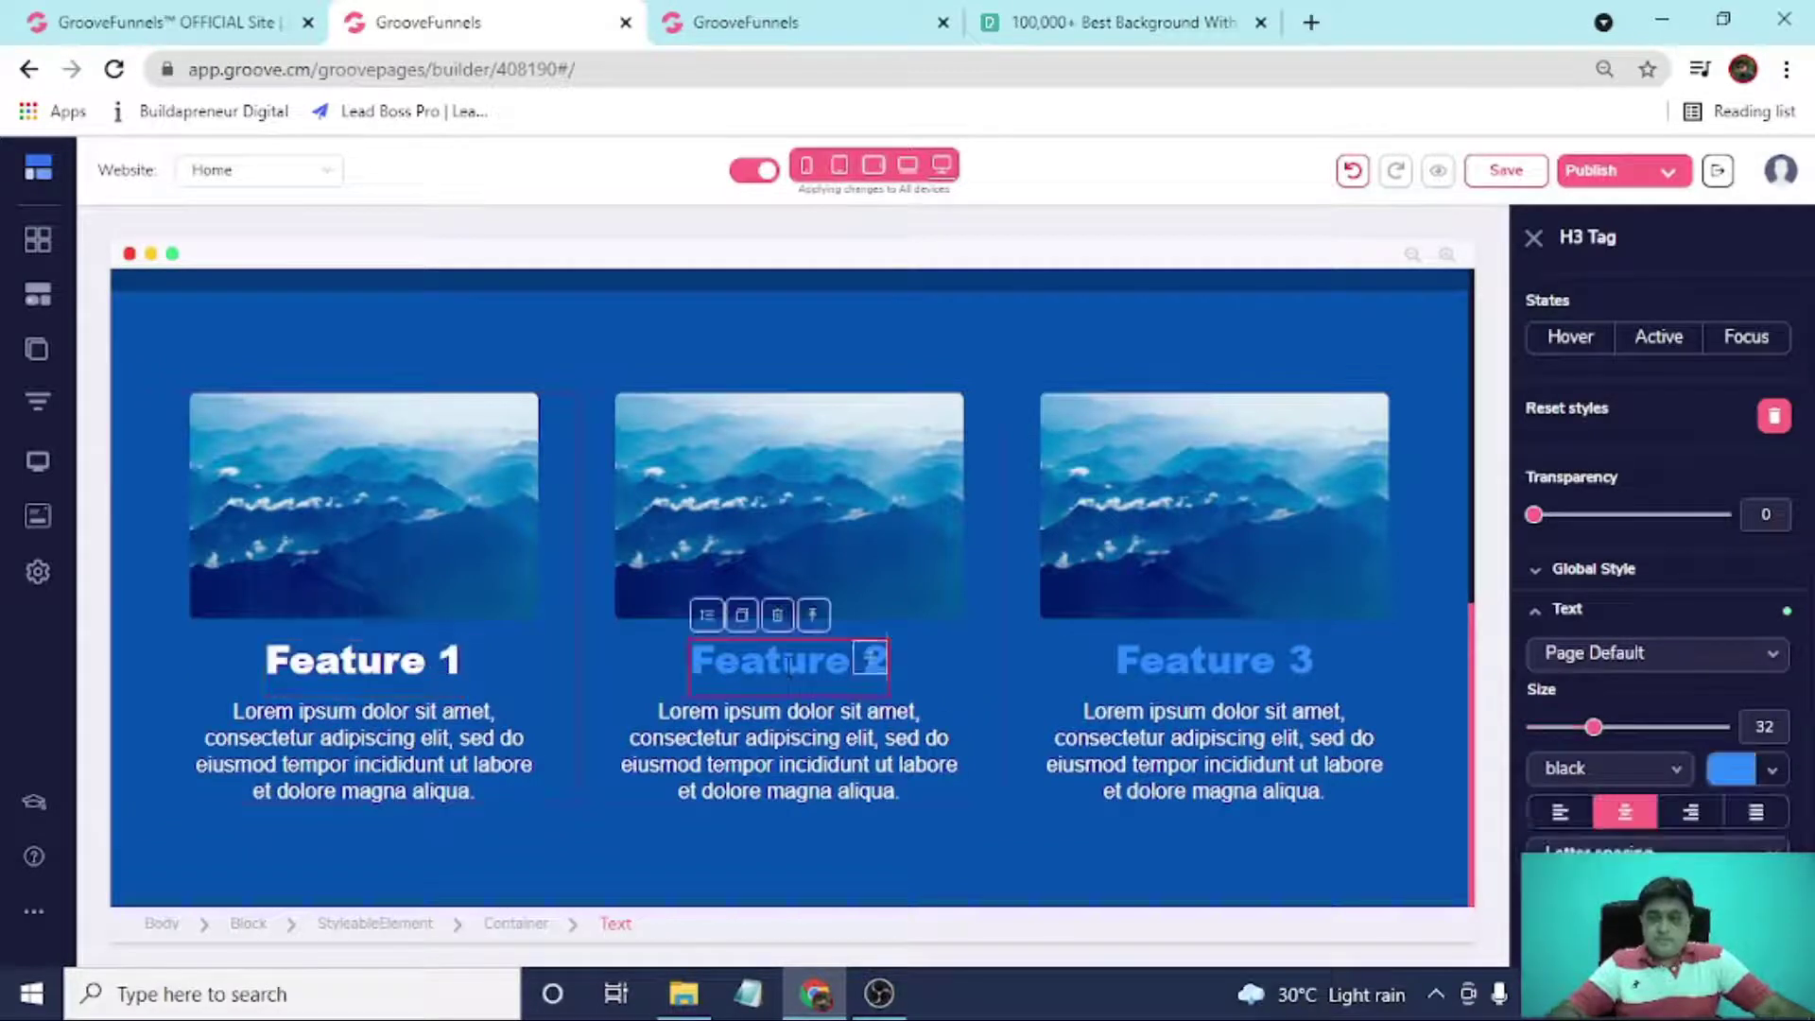
click(1717, 762)
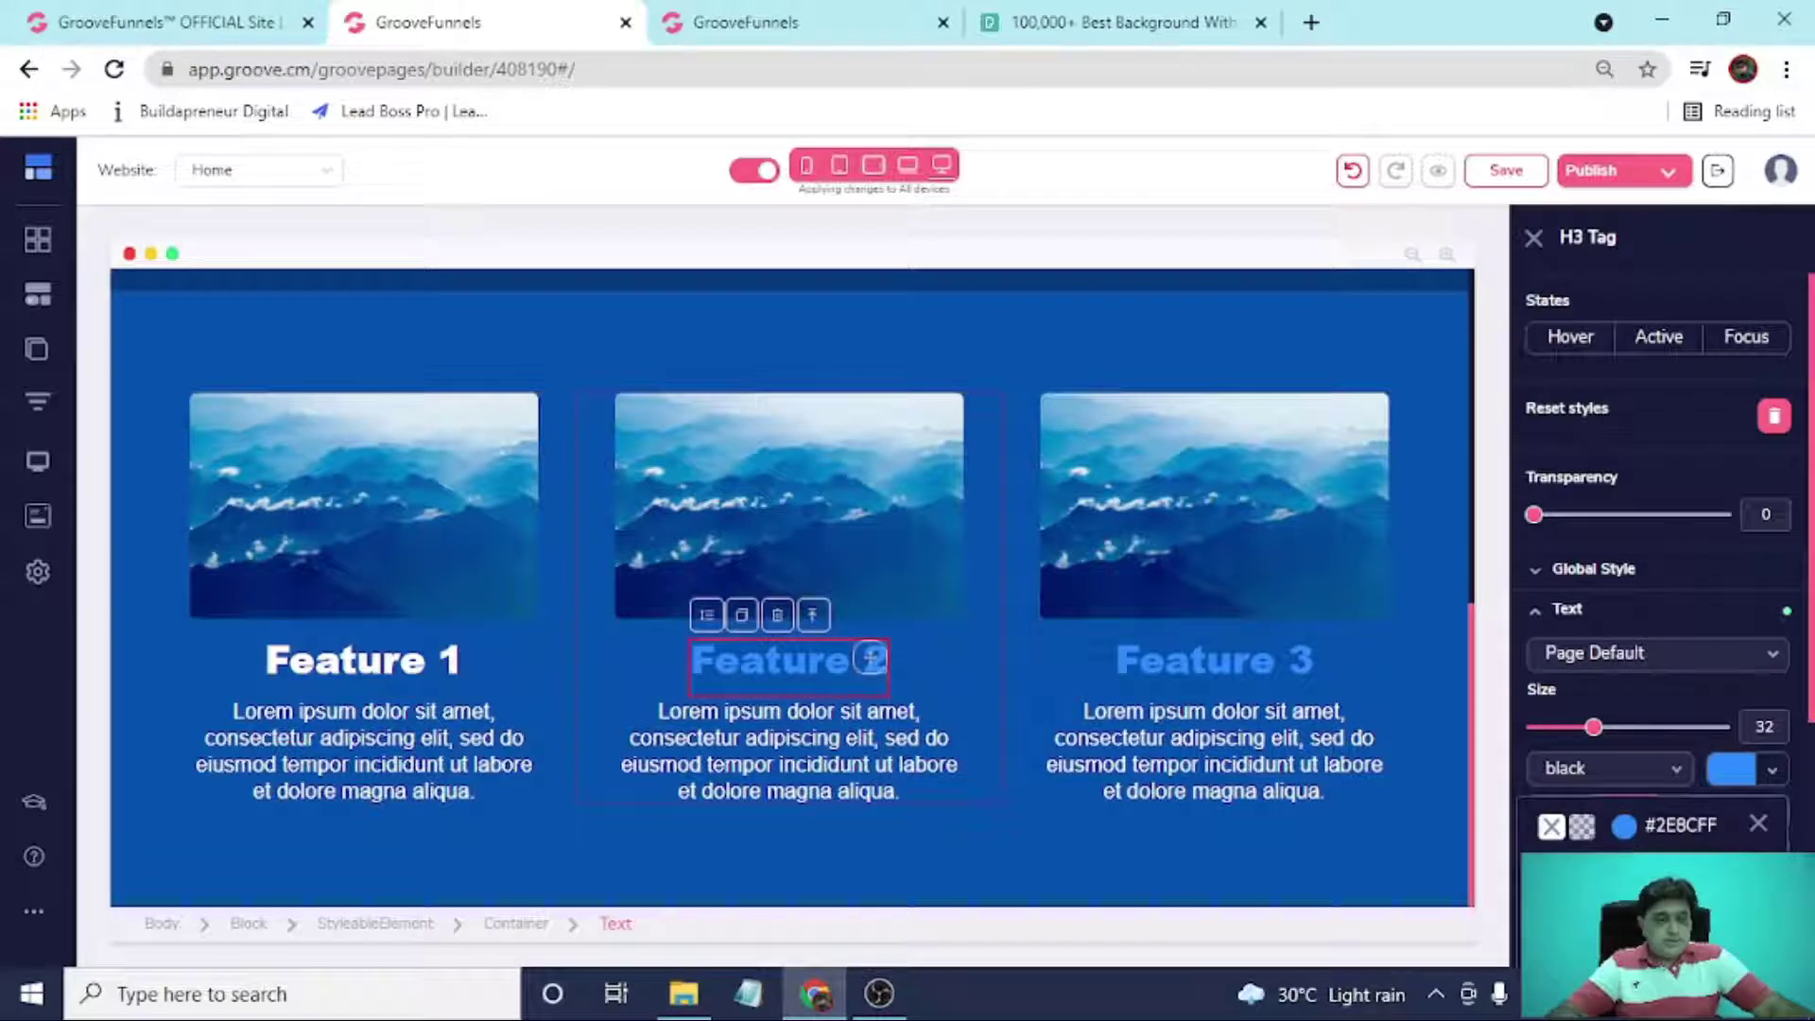
click(1215, 660)
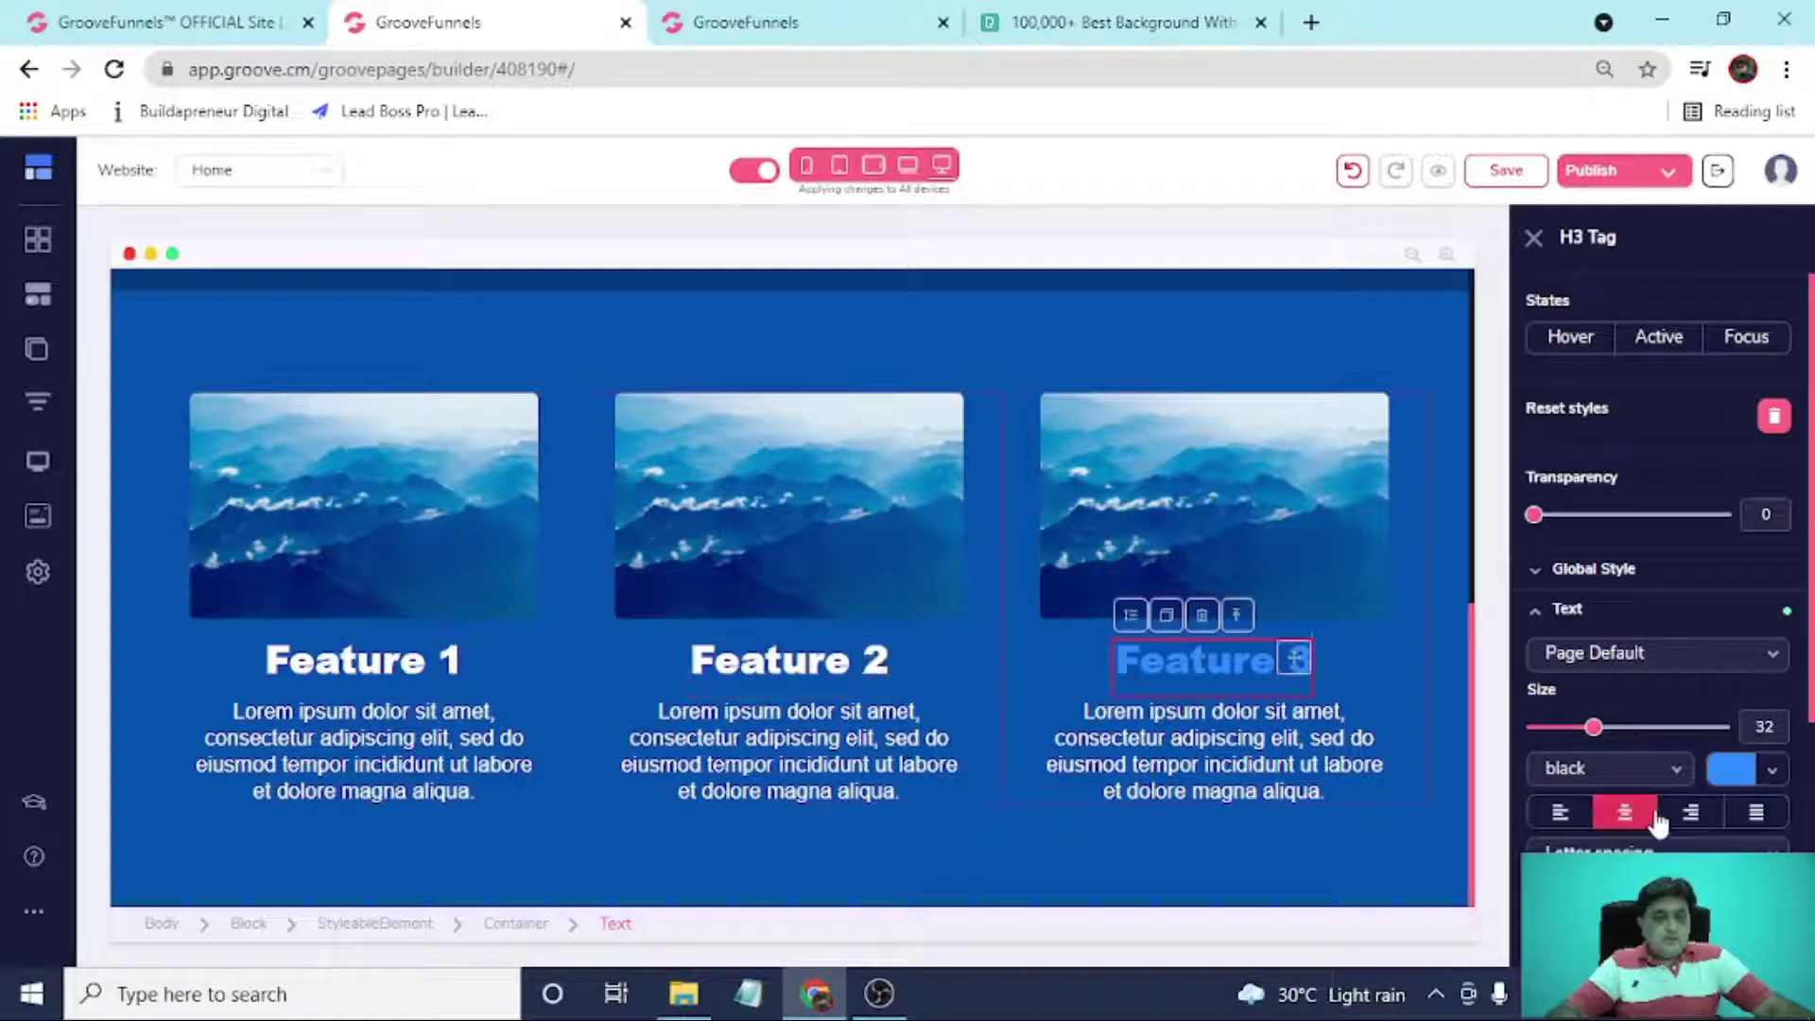
click(1733, 764)
text(#FFFFFF)
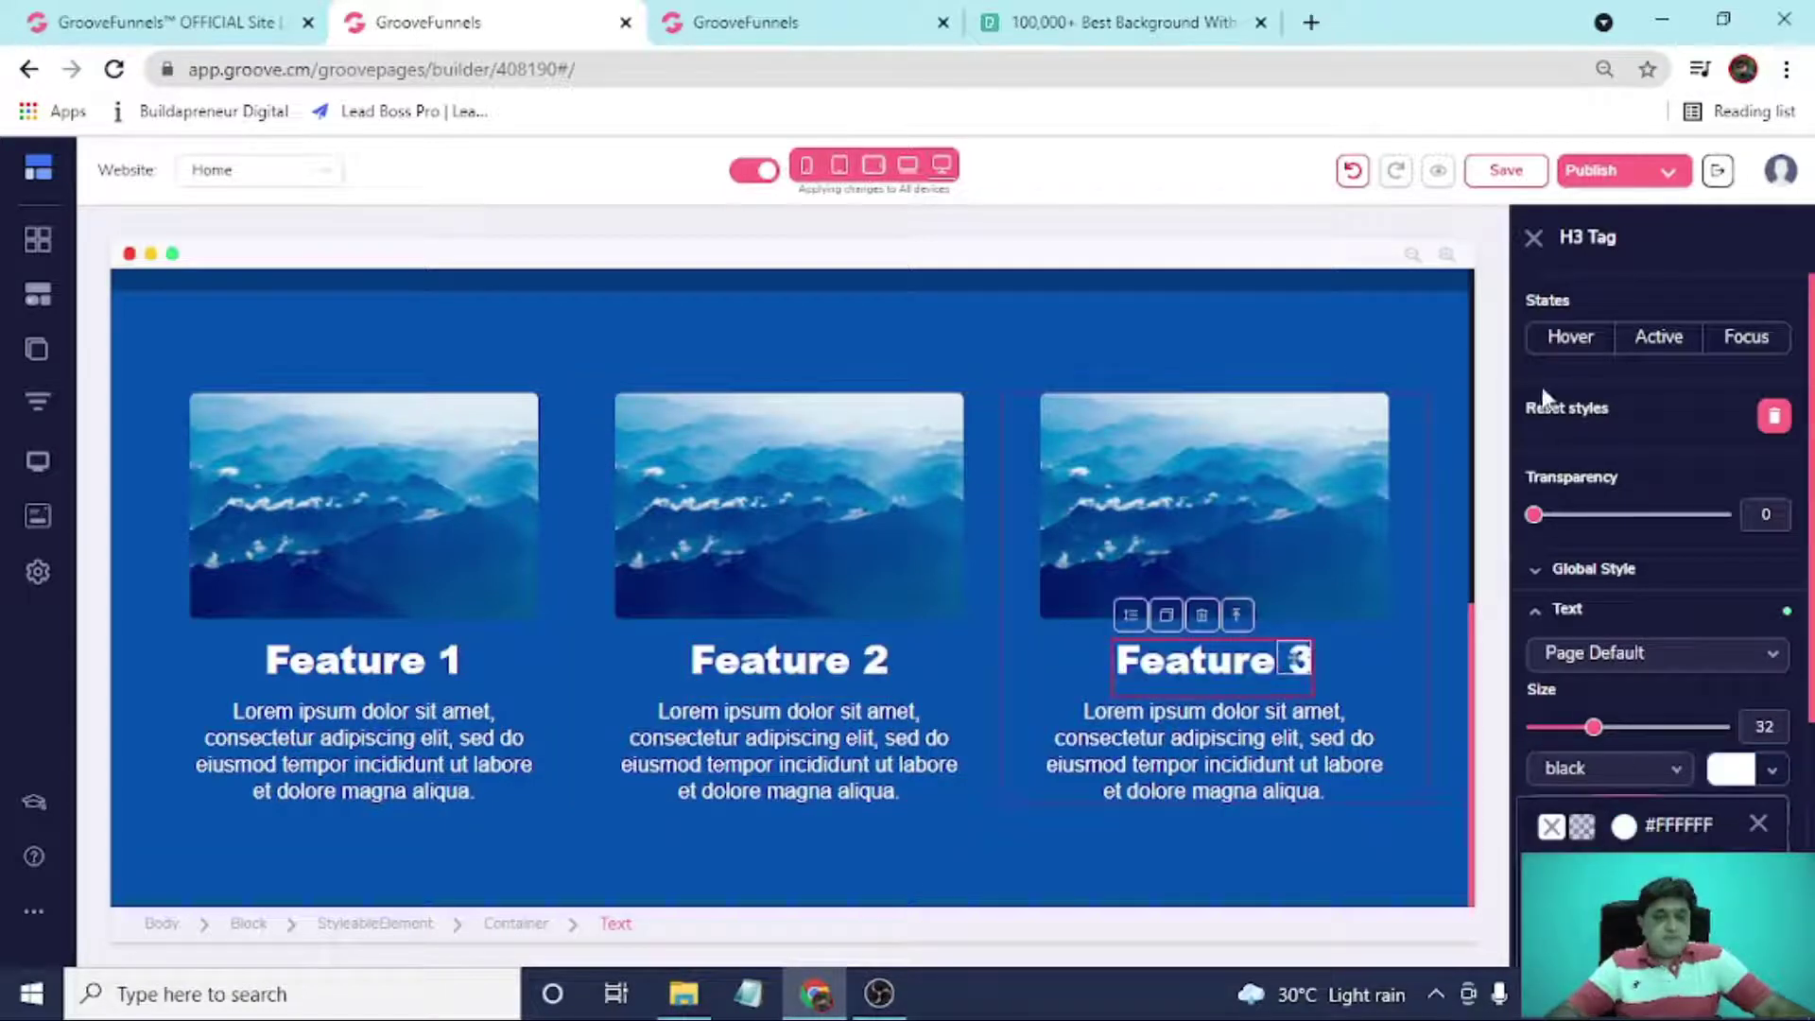
click(1533, 239)
click(1507, 170)
click(1000, 333)
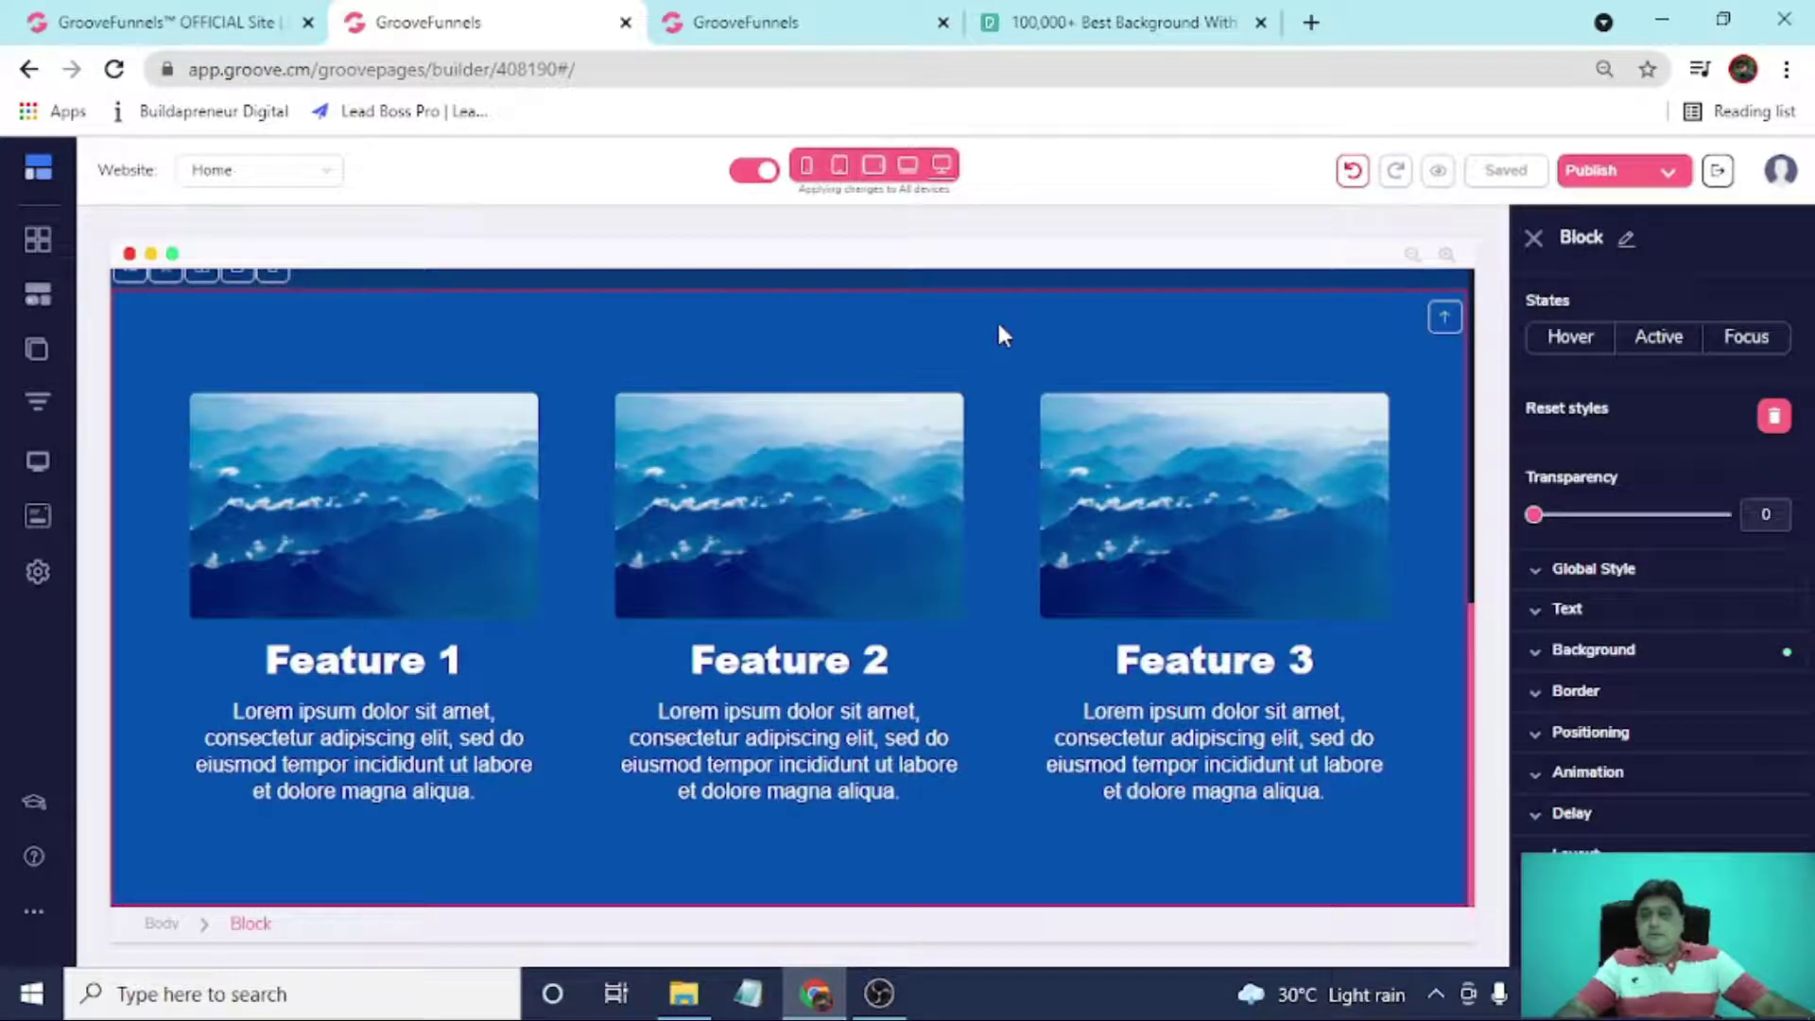
Add an empty two-column wireframe block below the three-feature block, using the webinar template's "About Your Host" section as reference.
click(738, 22)
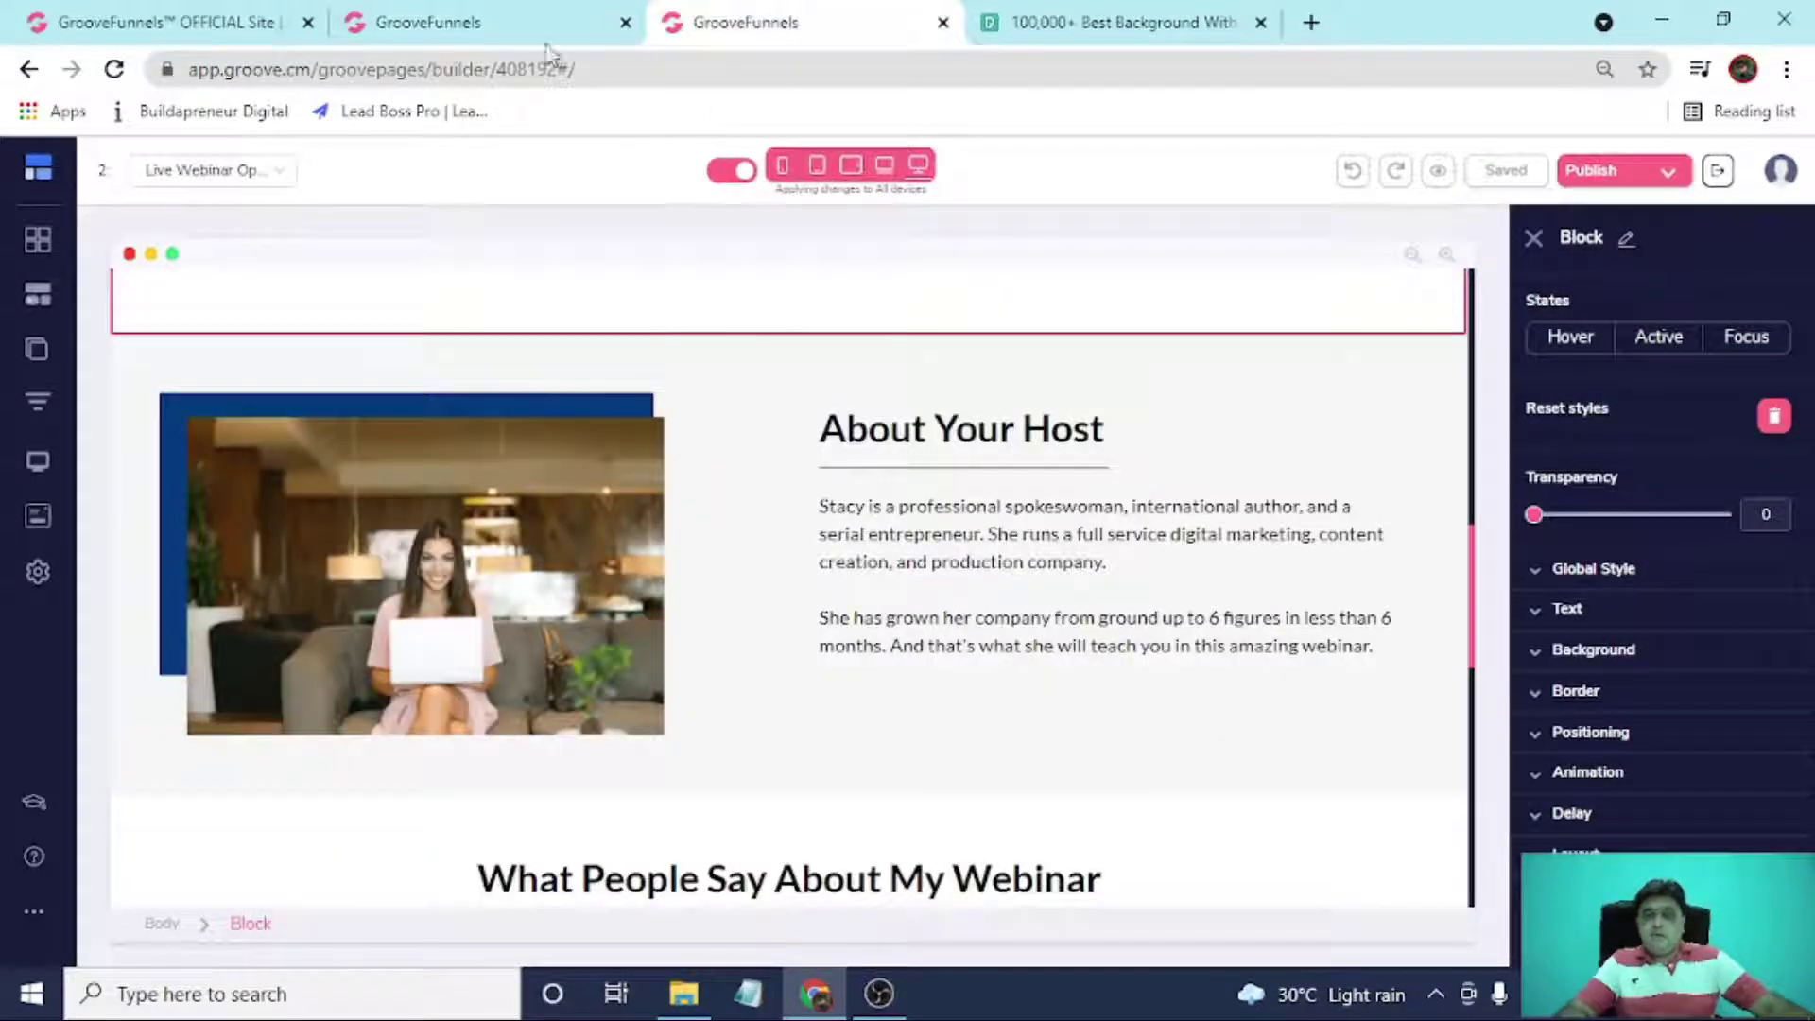
click(516, 19)
scroll(235, 416, up, 3)
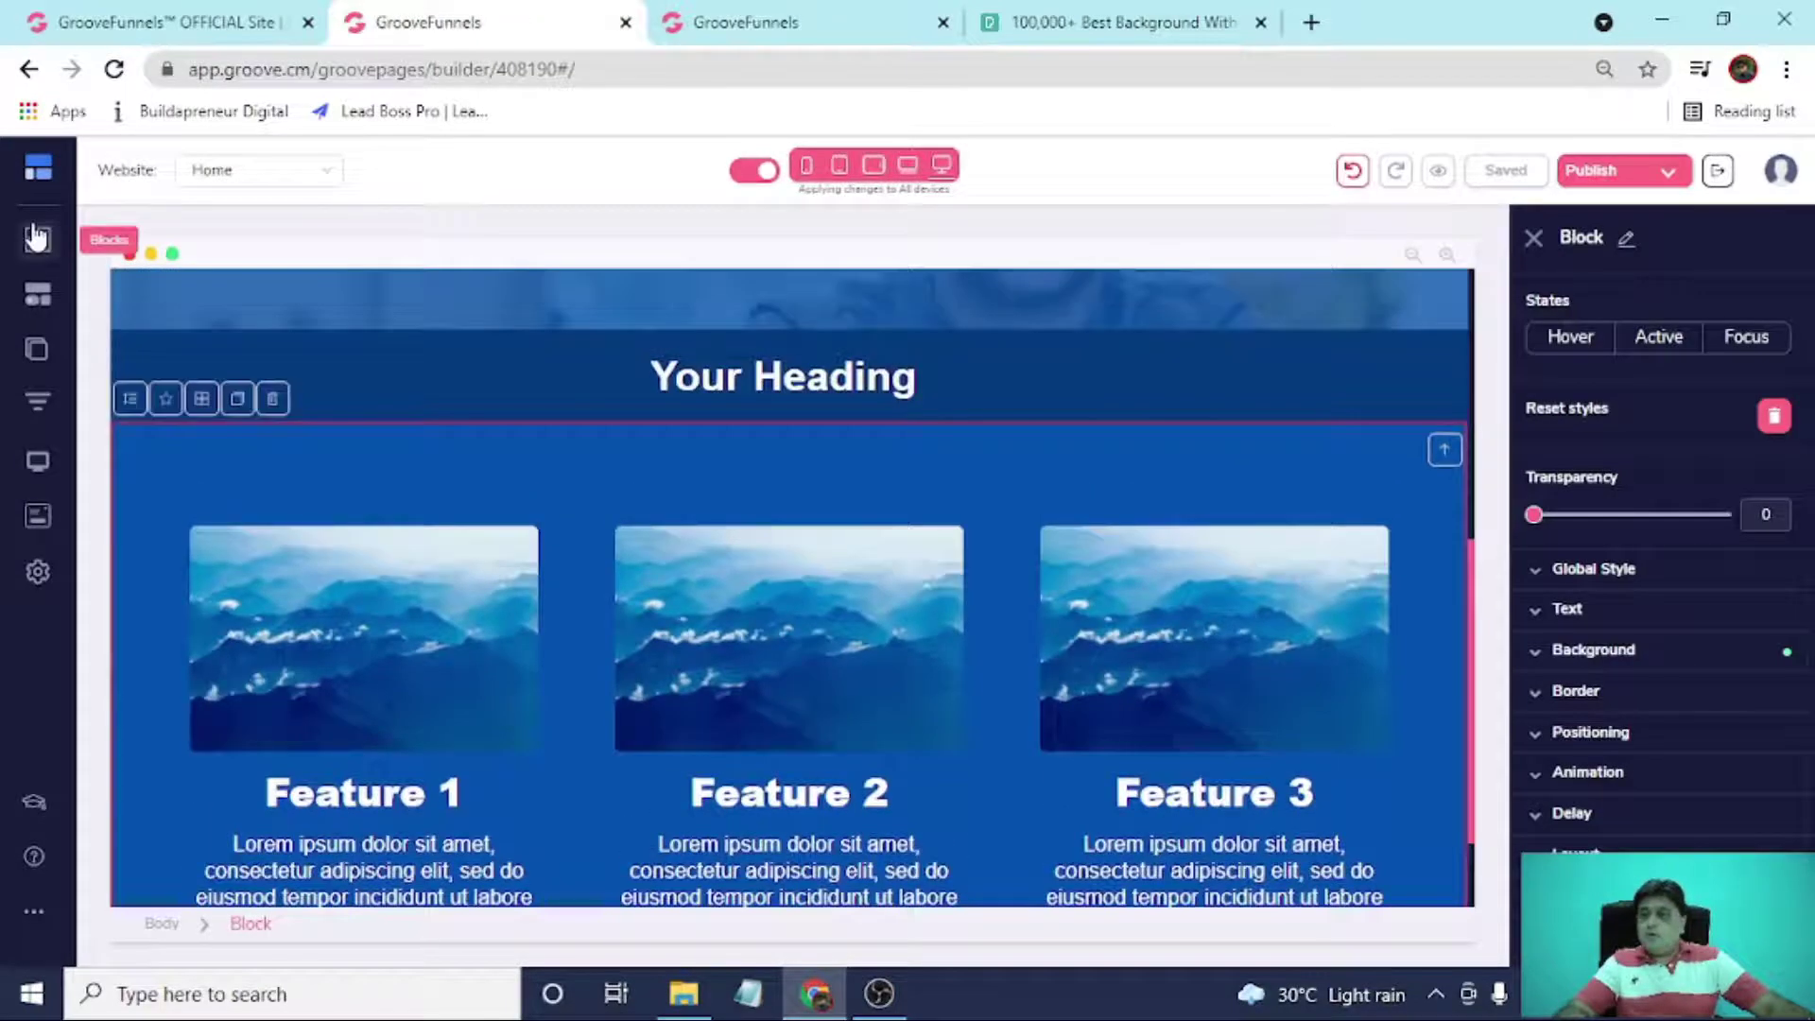
click(38, 239)
click(280, 238)
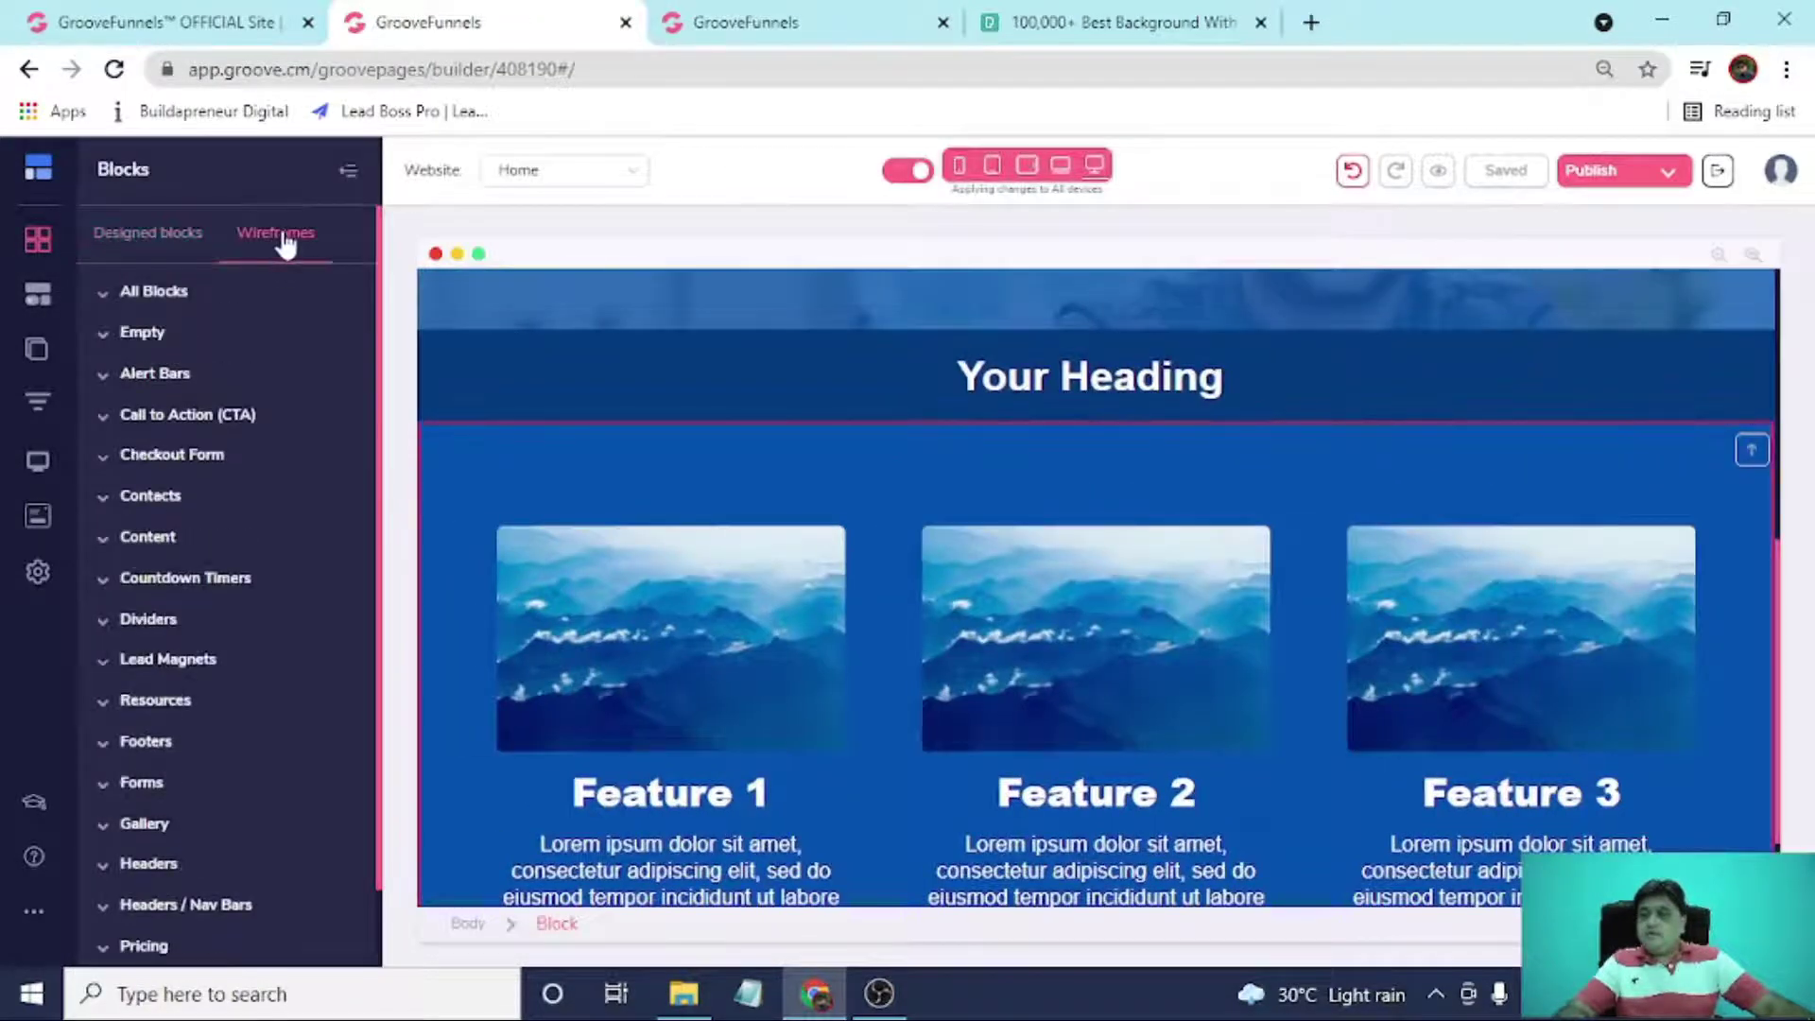
click(196, 333)
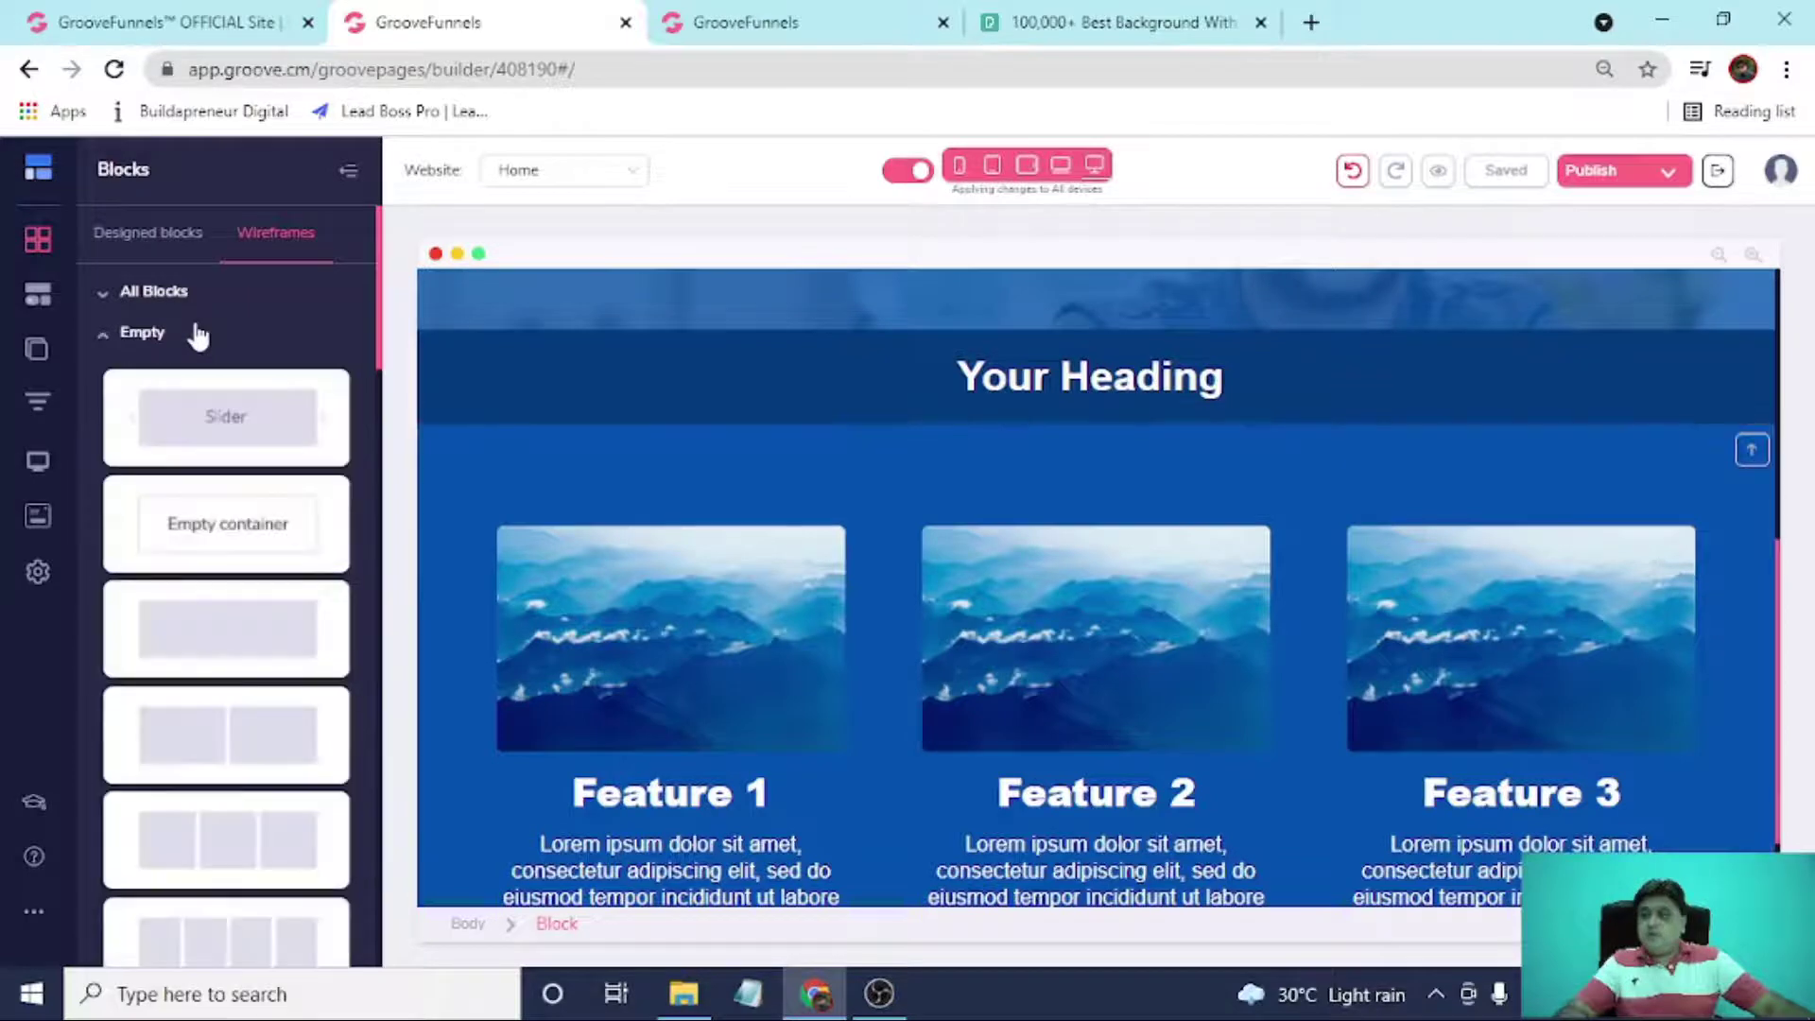
scroll(202, 527, down, 2)
click(879, 15)
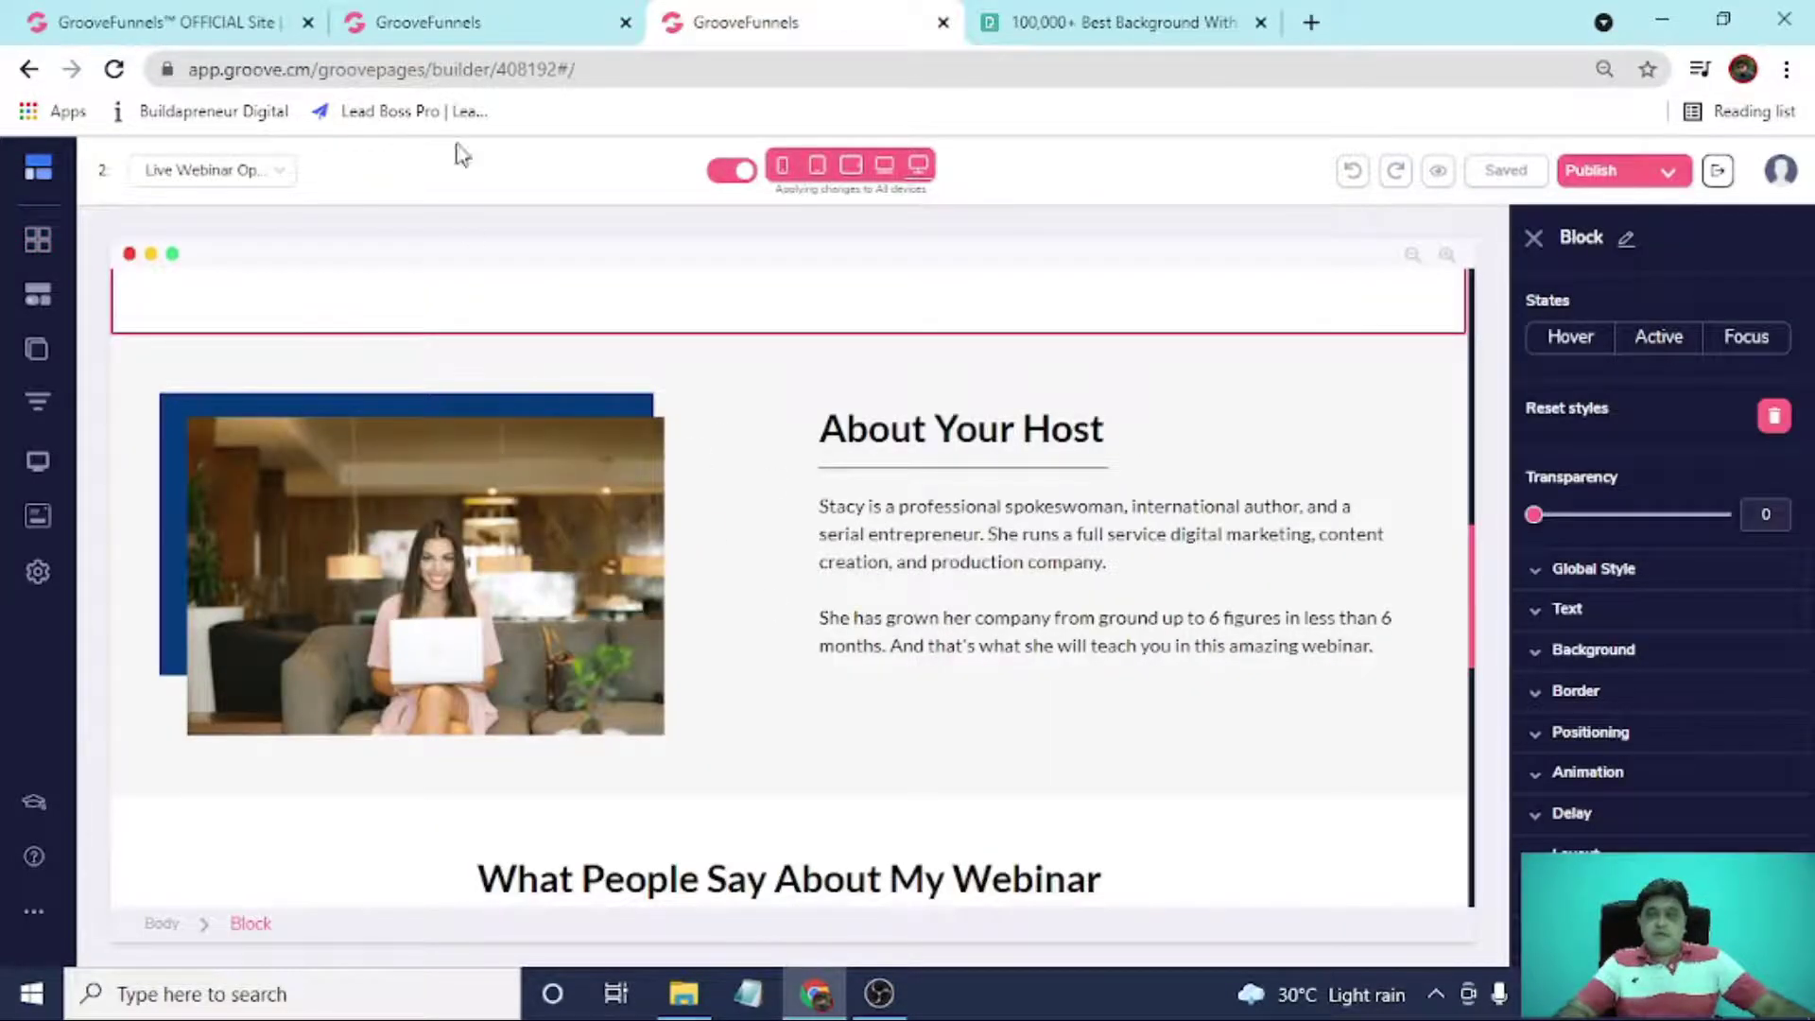
click(460, 20)
drag(169, 602, 899, 844)
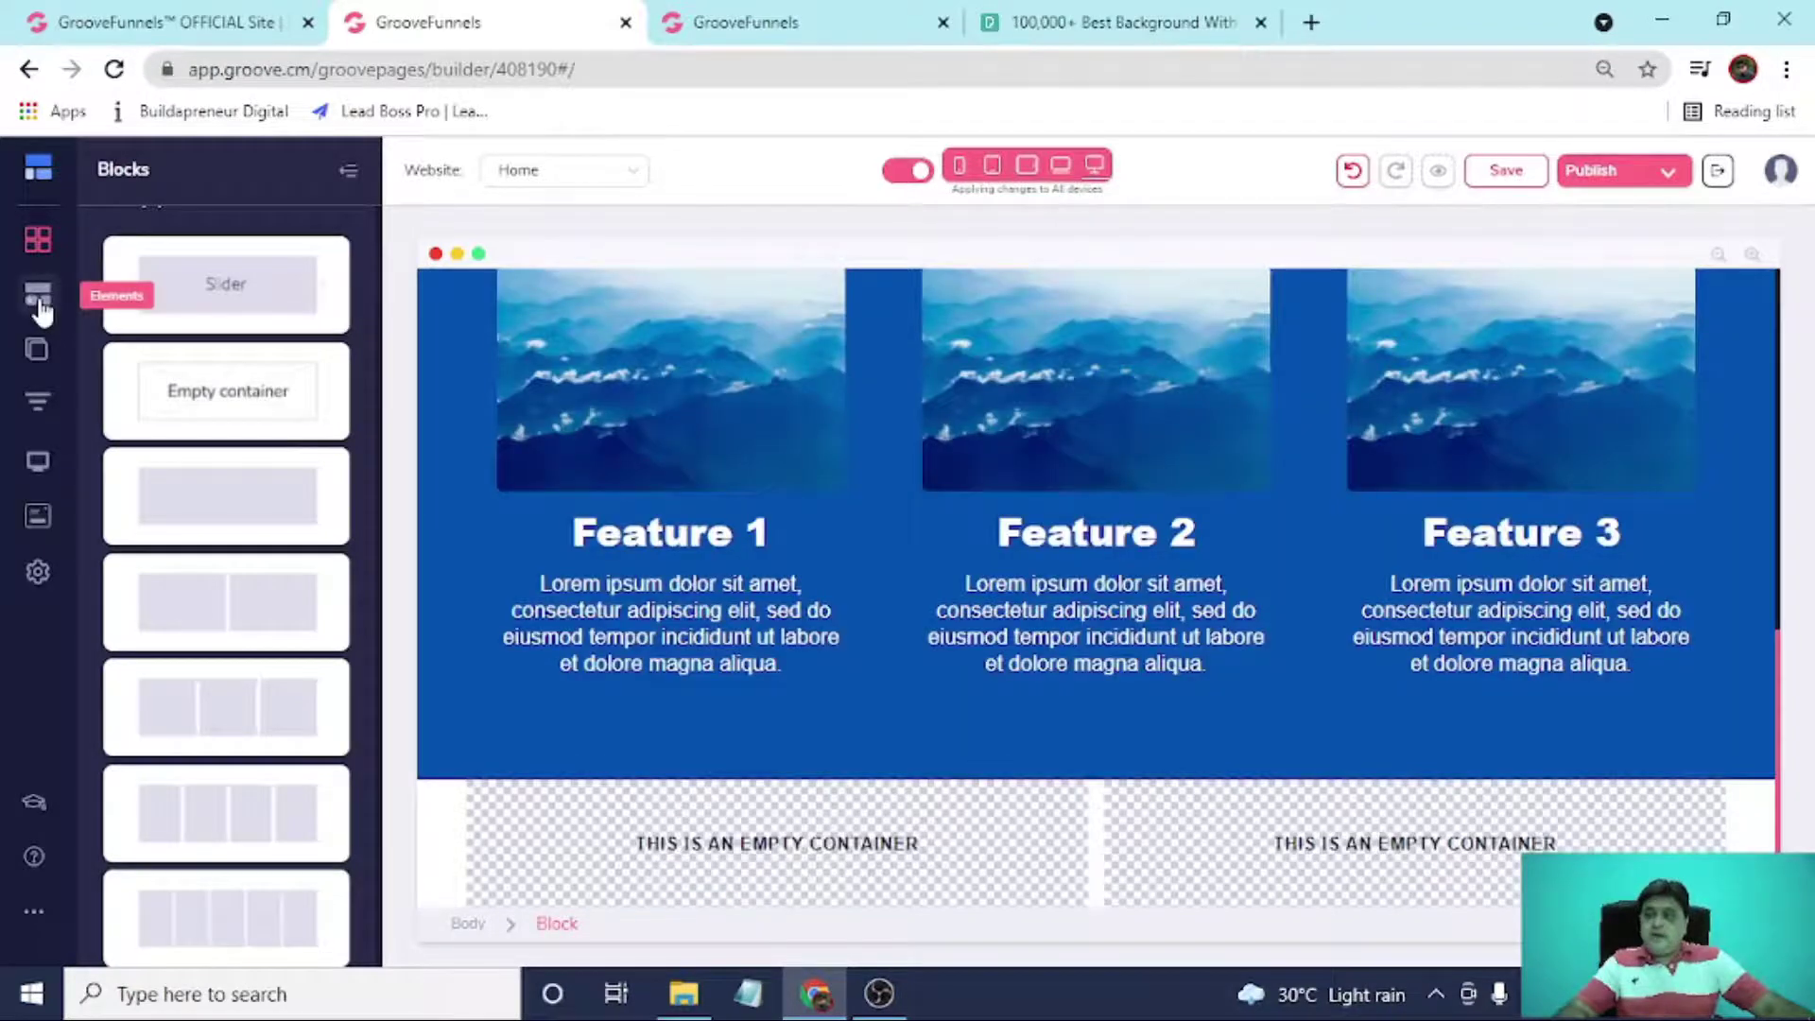
Insert an Image element into the left container of the empty two-column block.
click(38, 298)
scroll(258, 406, down, 5)
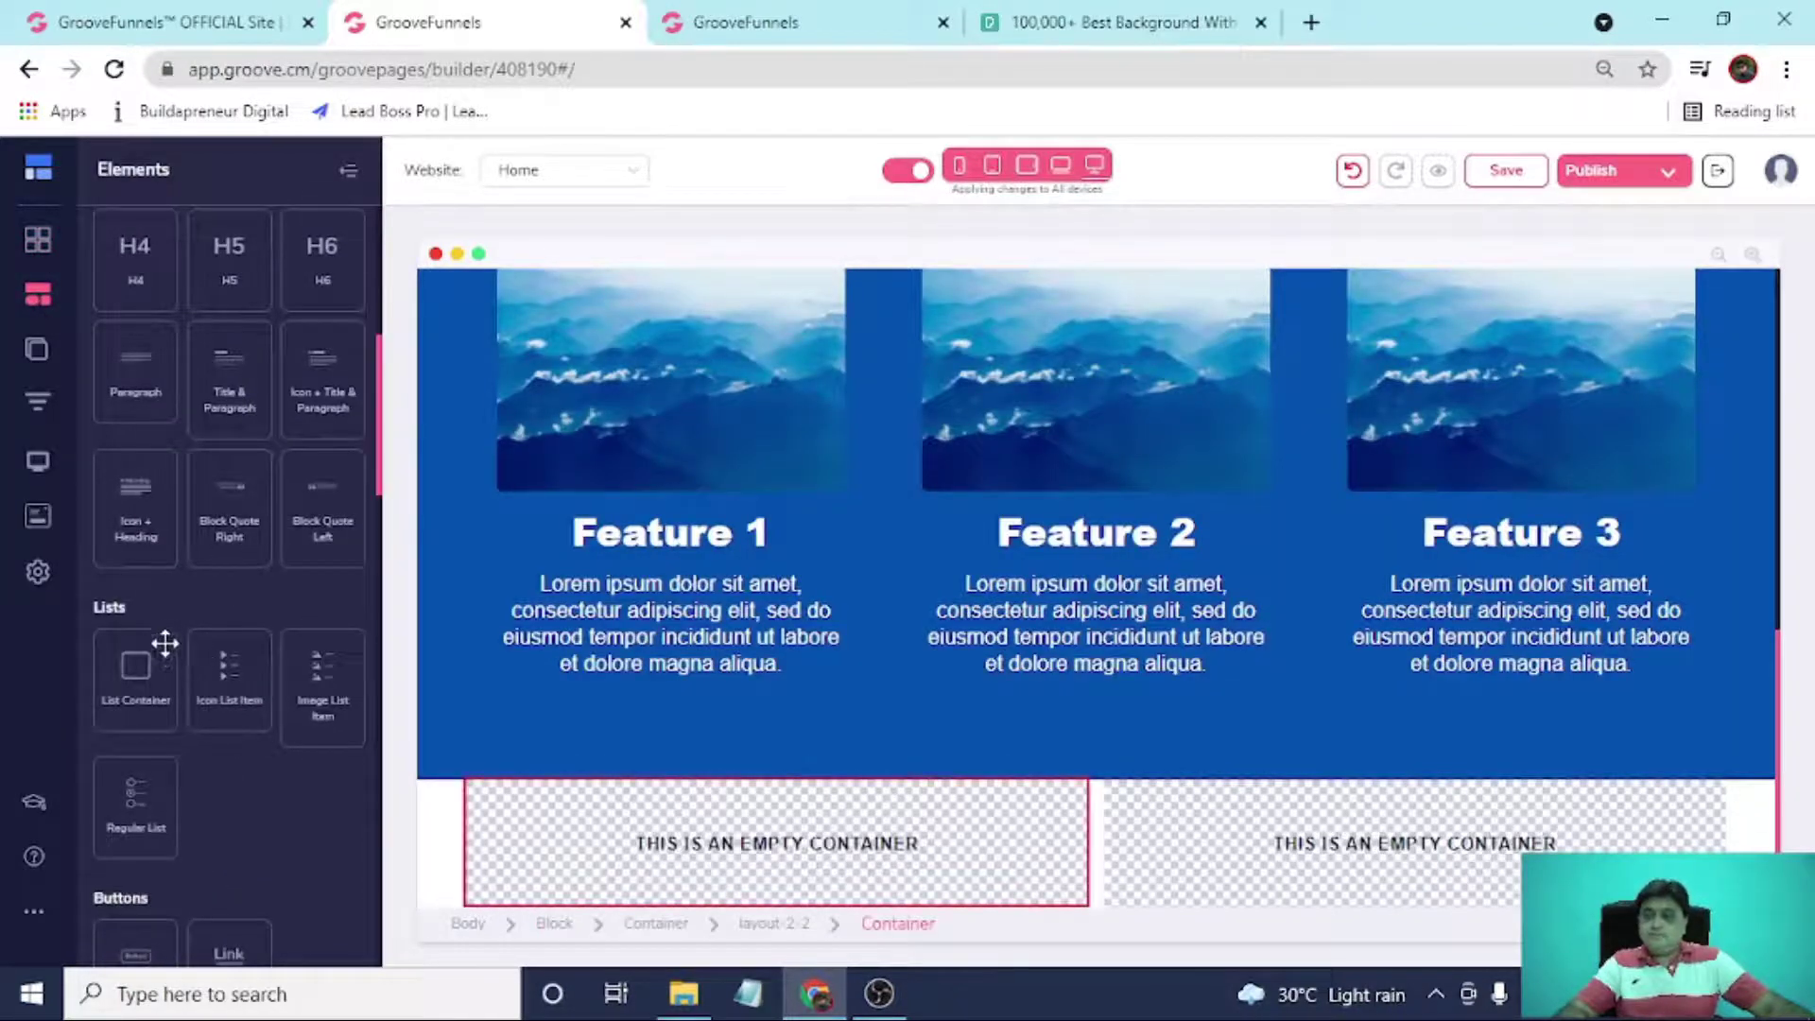
scroll(161, 647, down, 5)
drag(138, 595, 747, 794)
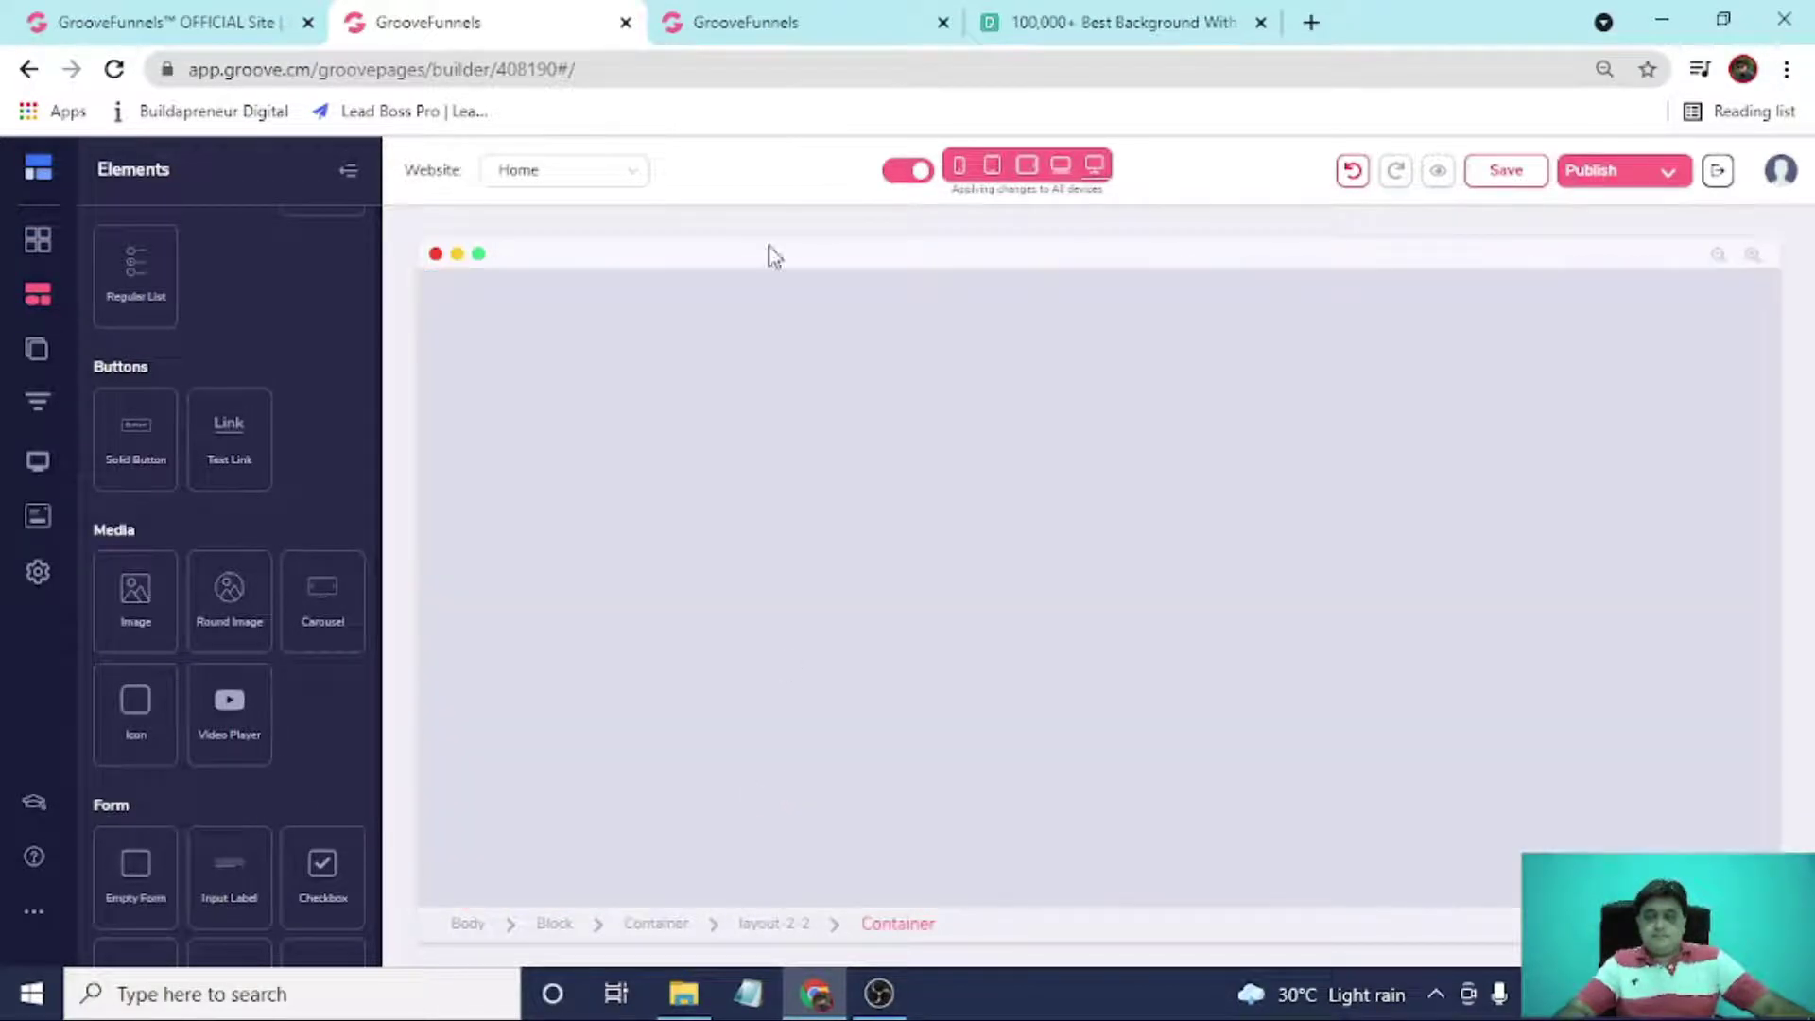
Insert a Title & Paragraph element into the right container of the two-column block, following the webinar template's host section.
click(745, 22)
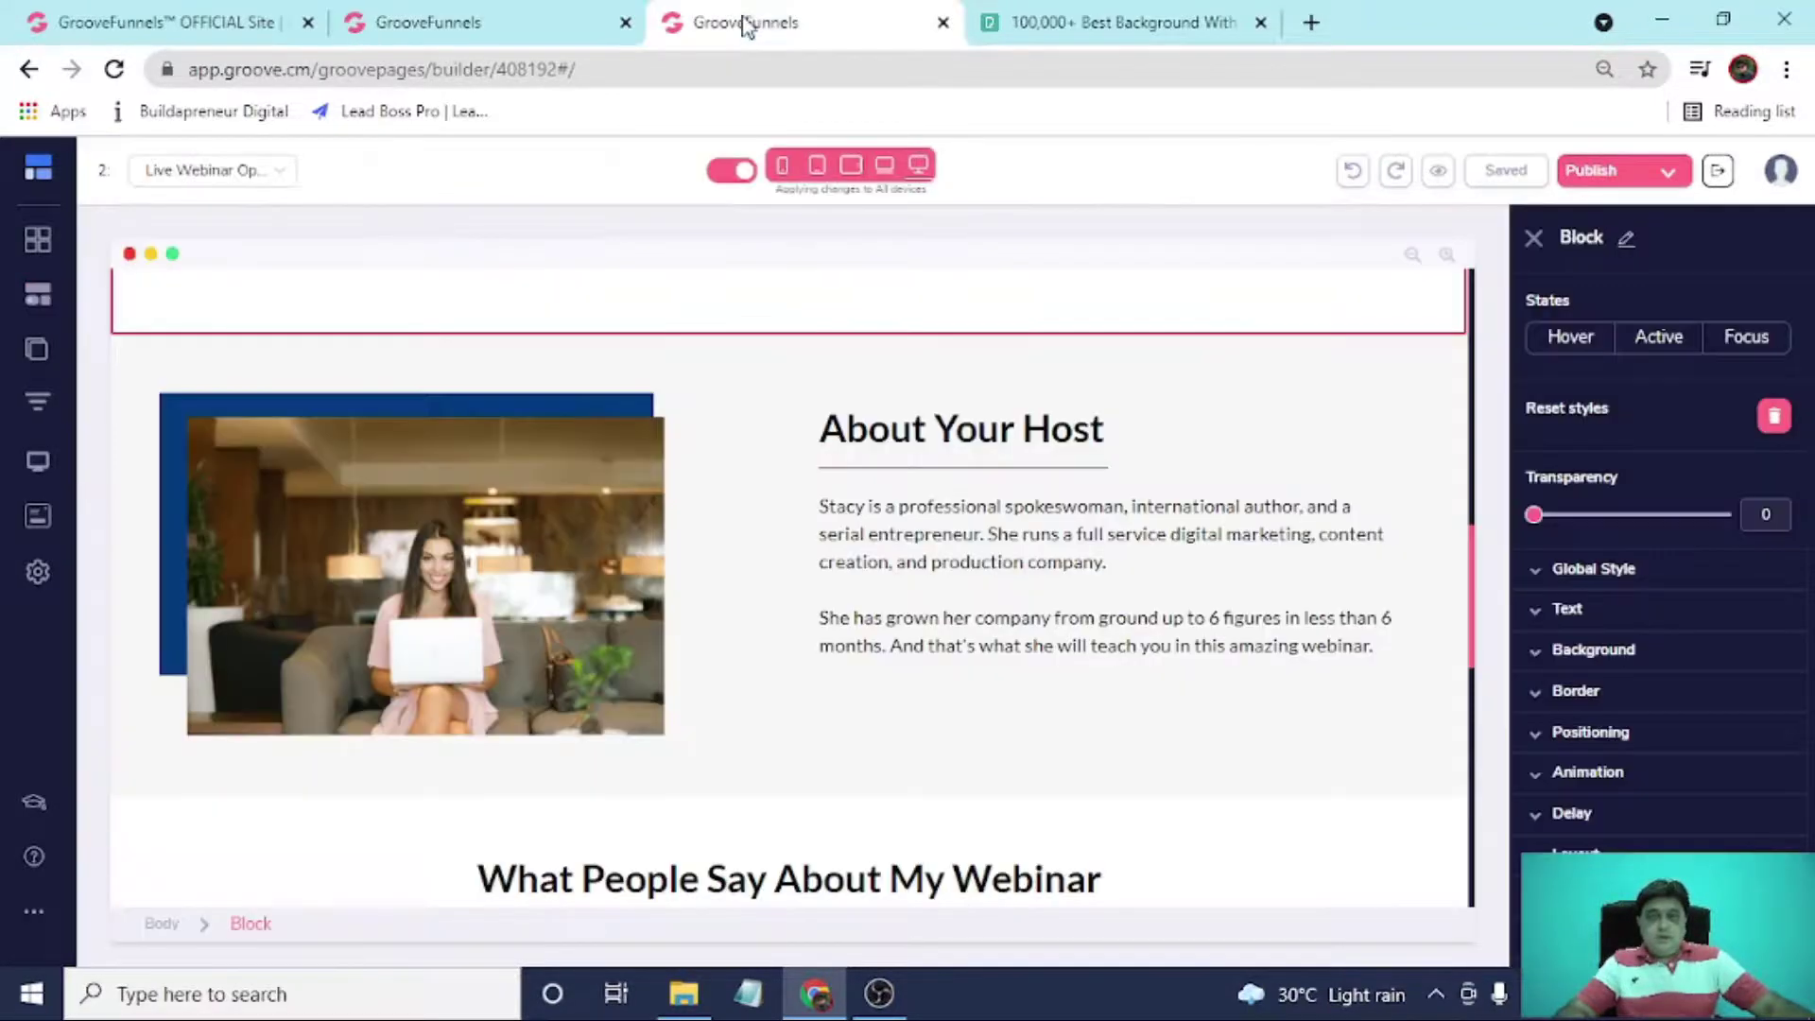
click(534, 21)
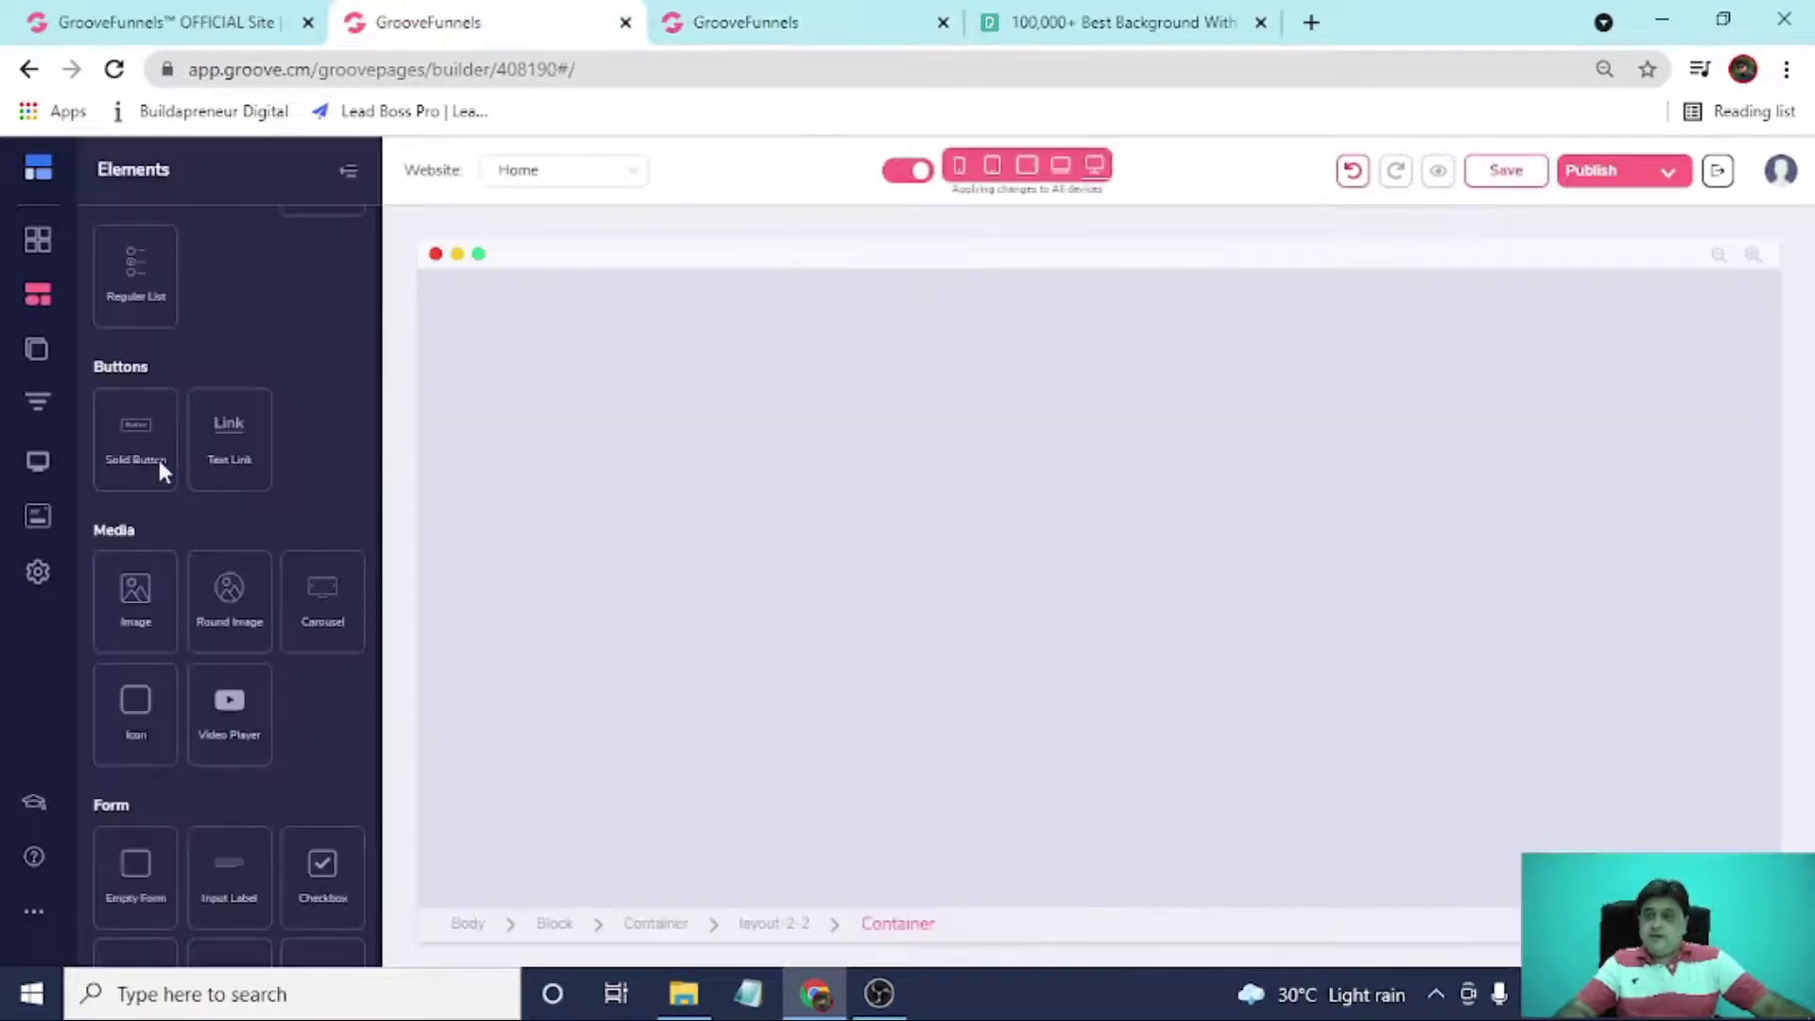
scroll(163, 566, up, 8)
scroll(184, 587, down, 2)
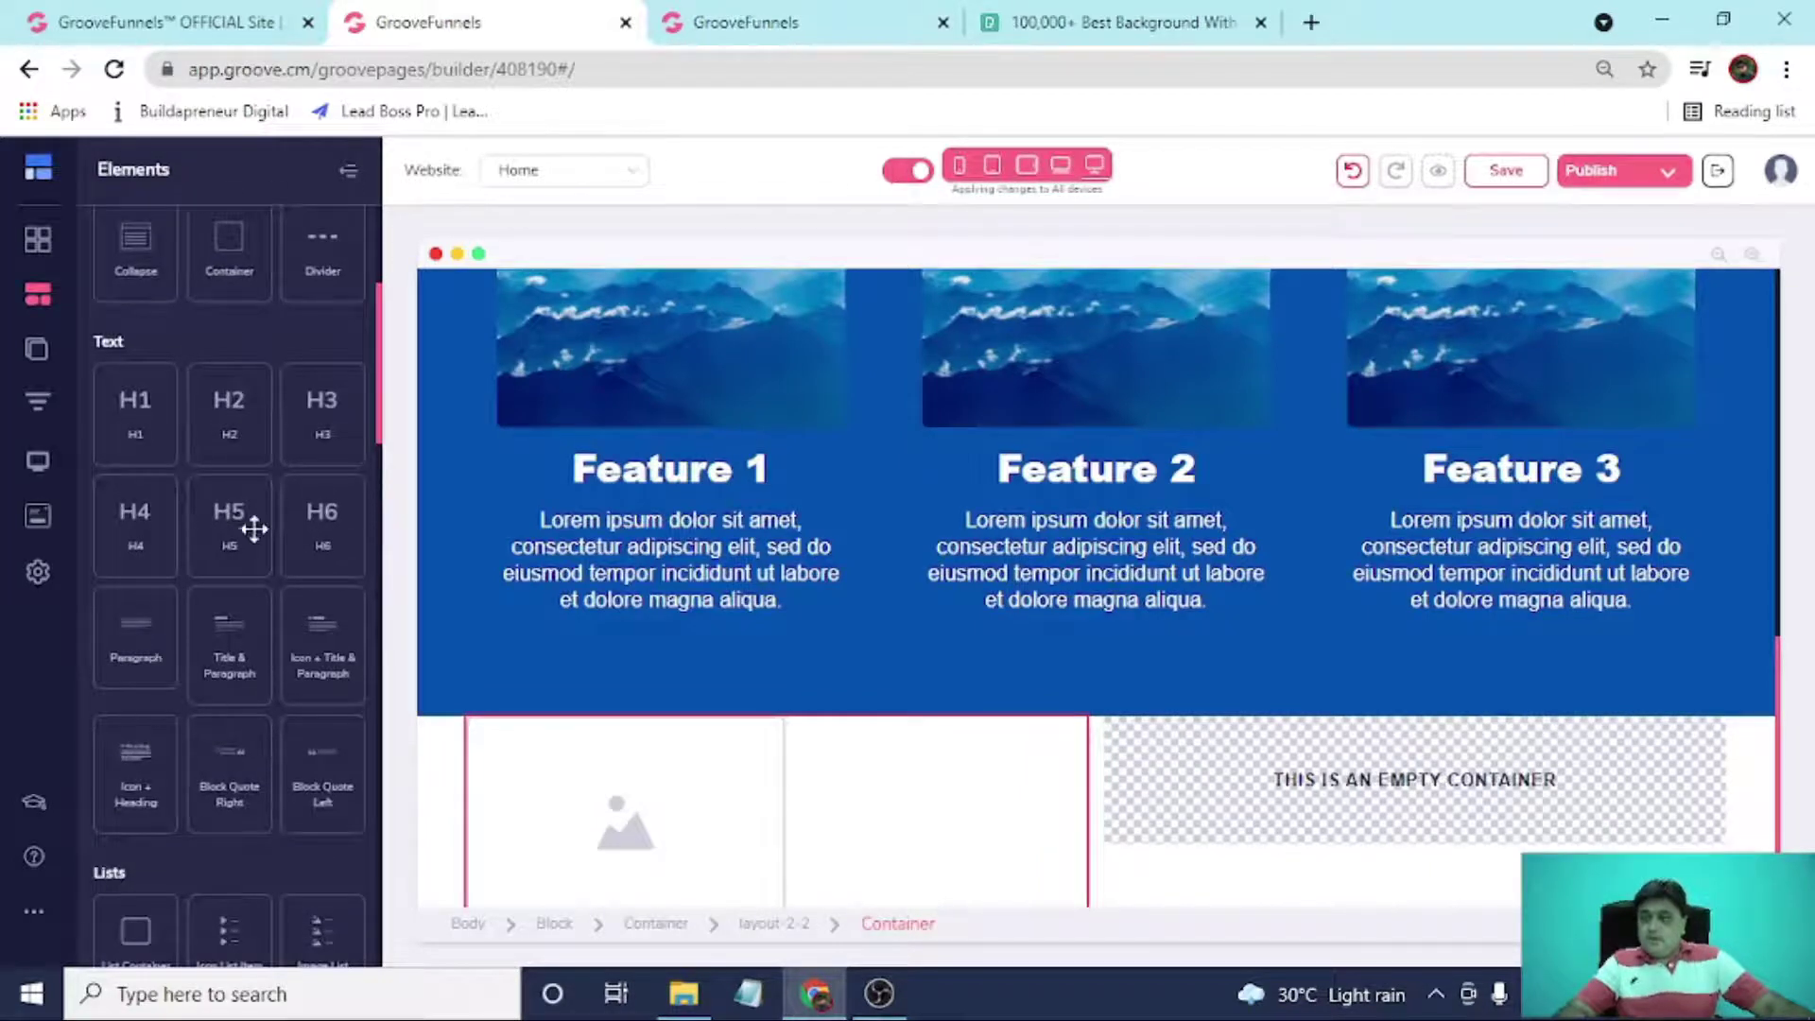
scroll(203, 628, down, 2)
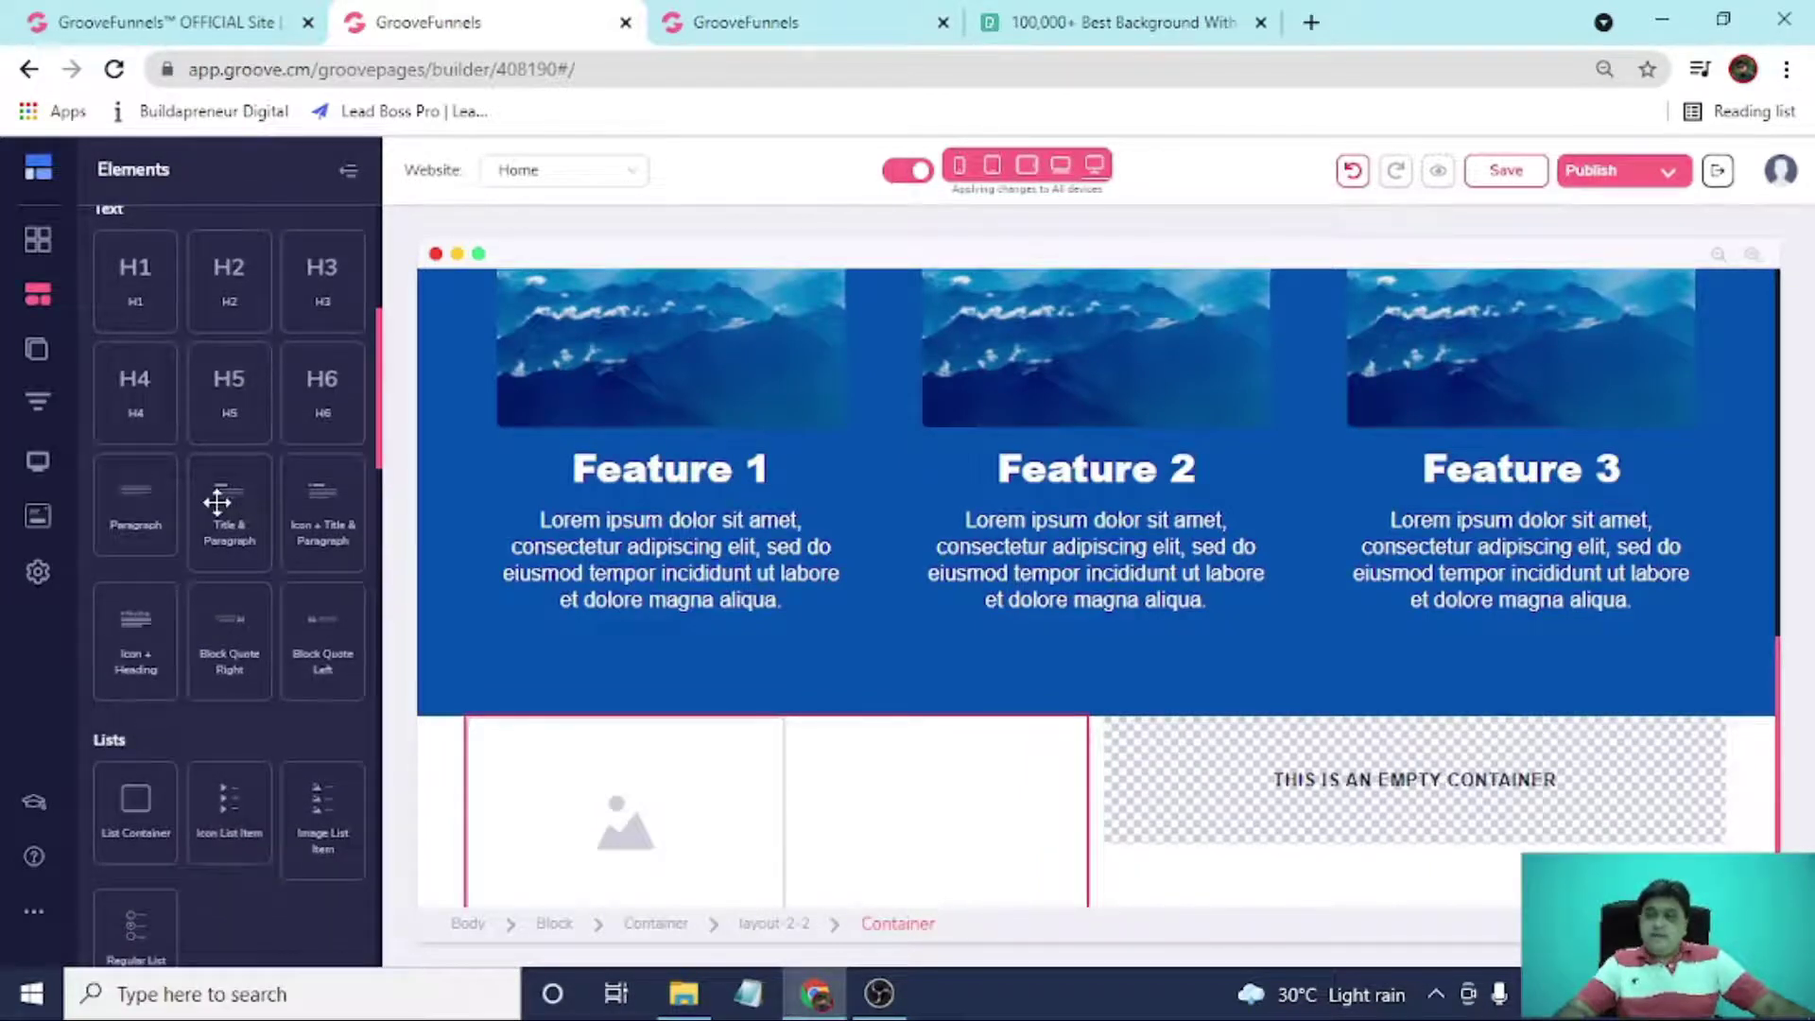
drag(216, 502, 1394, 785)
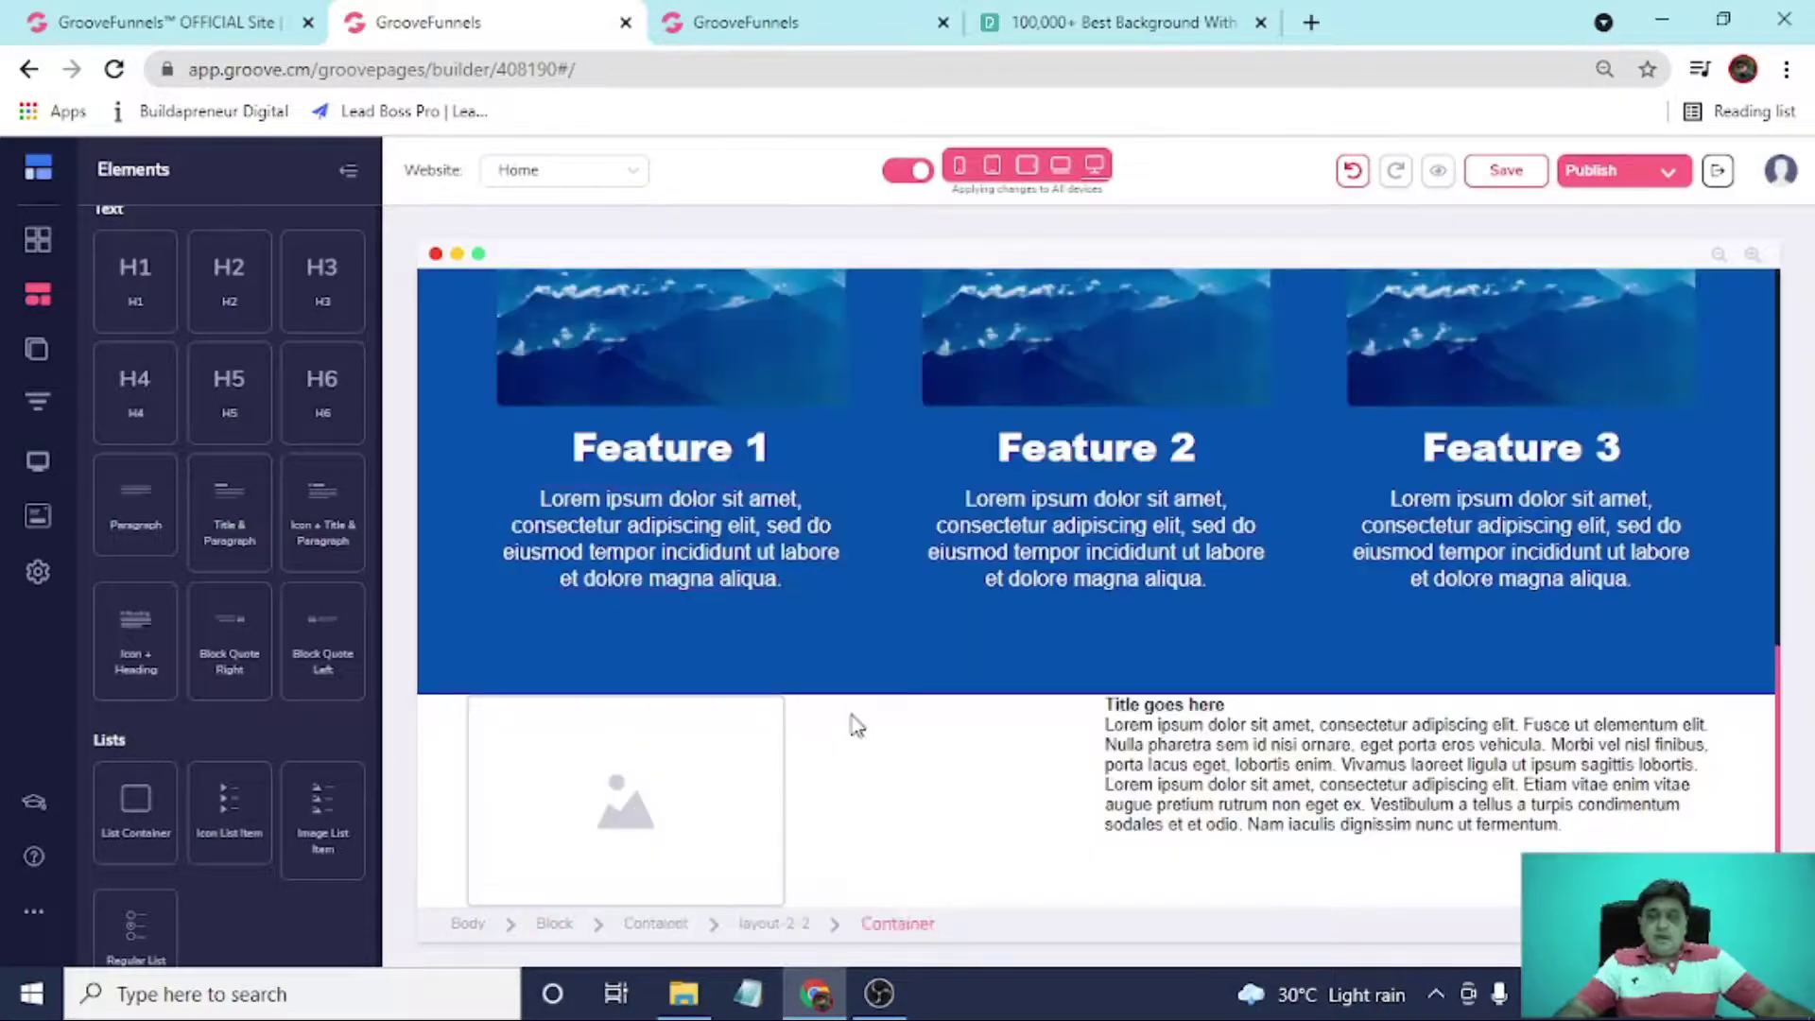
Centre the image placeholder horizontally in its container using the primary layout alignment.
click(880, 738)
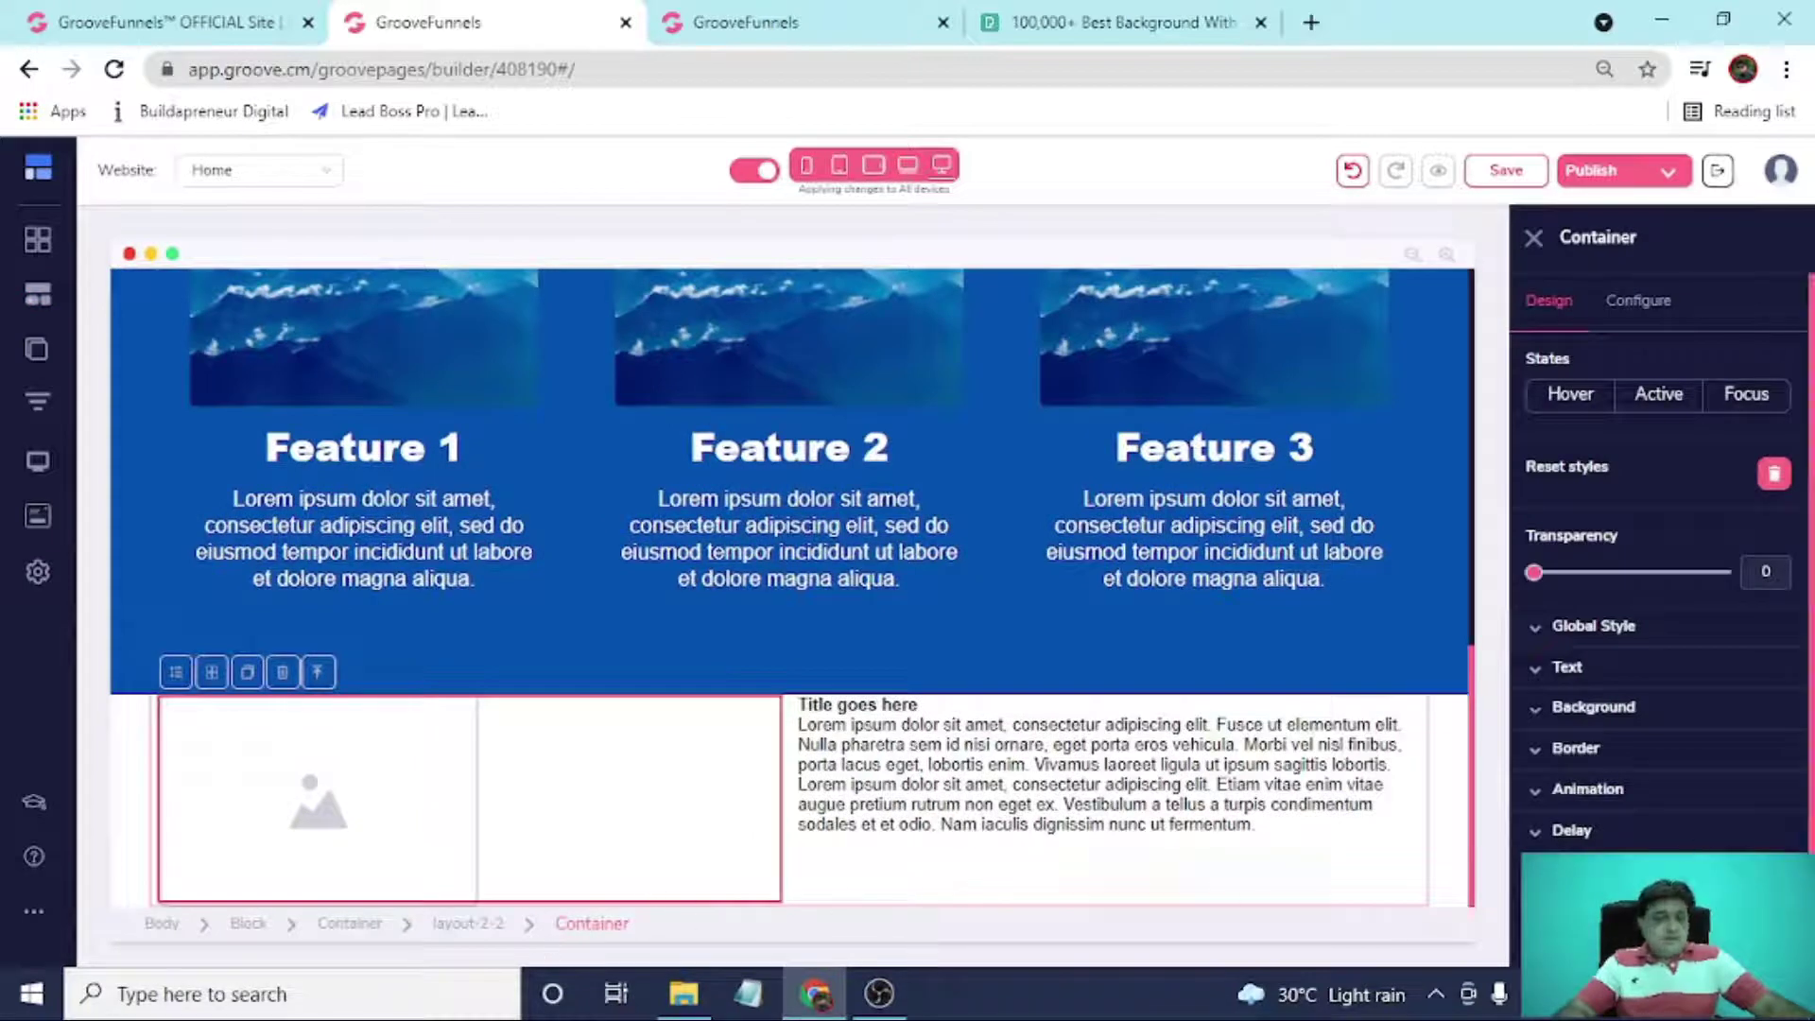
scroll(1654, 757, down, 1)
click(1657, 791)
scroll(1647, 764, down, 3)
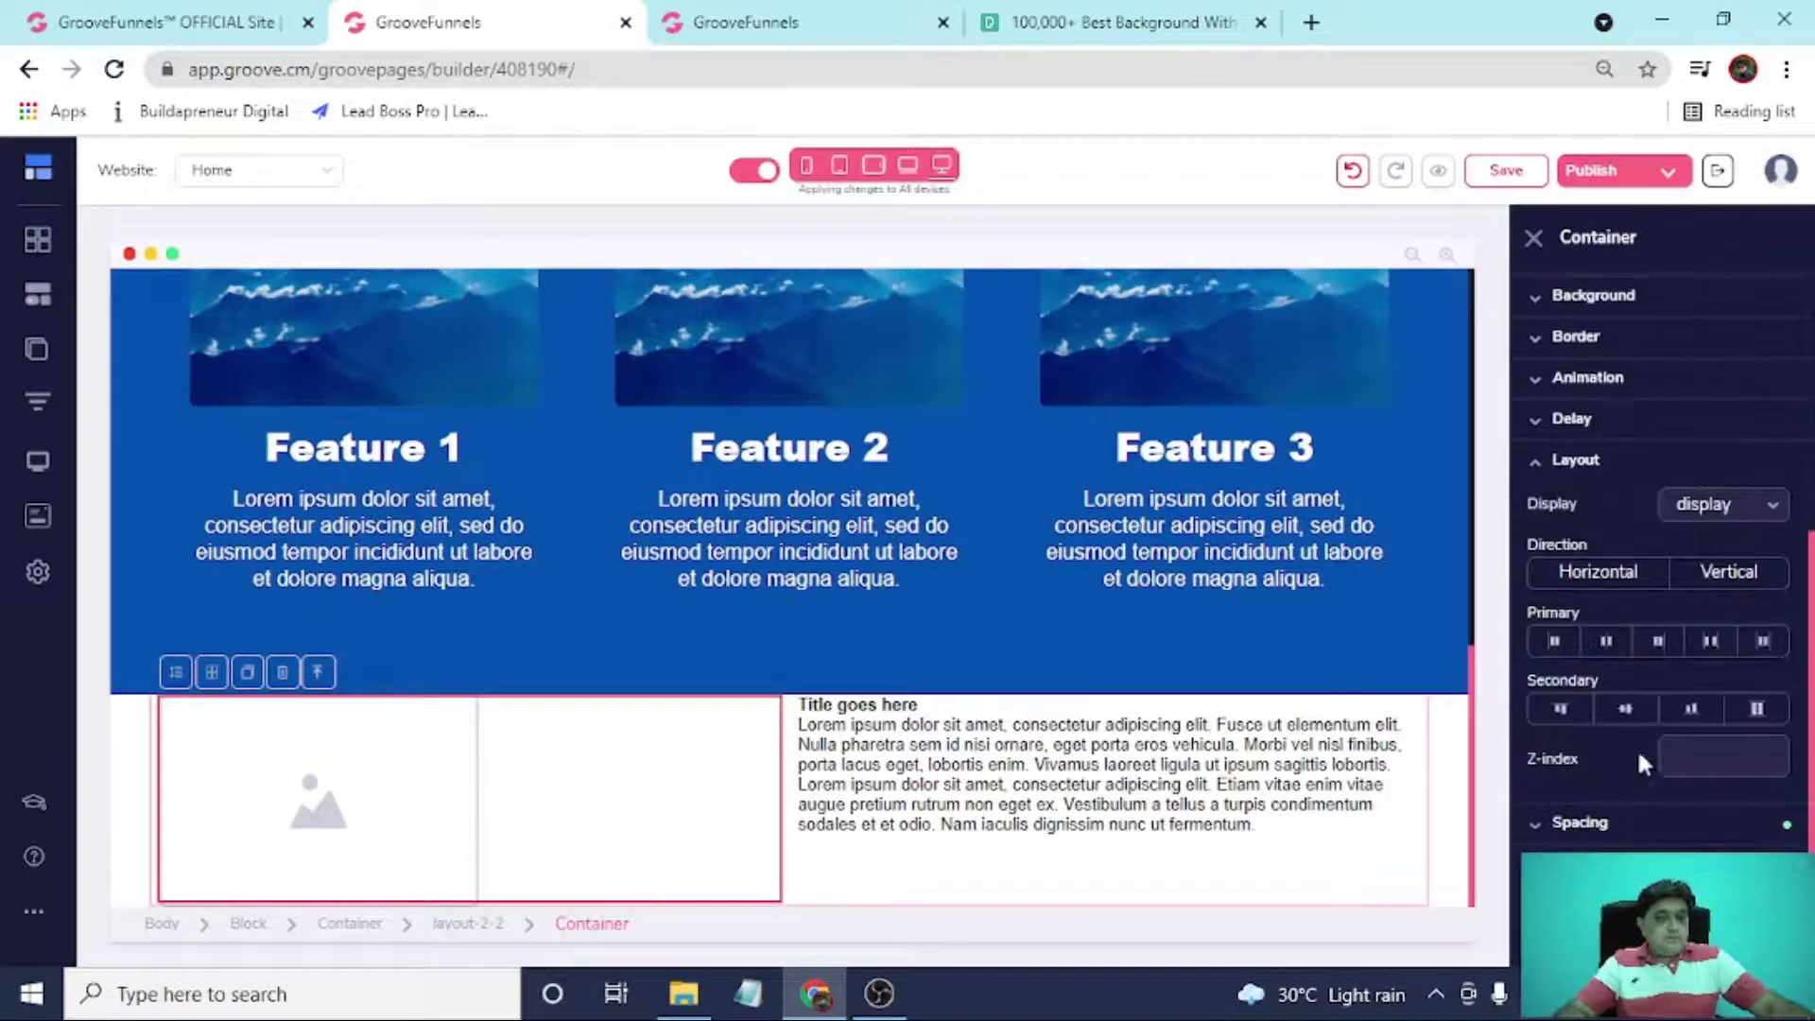
click(1606, 642)
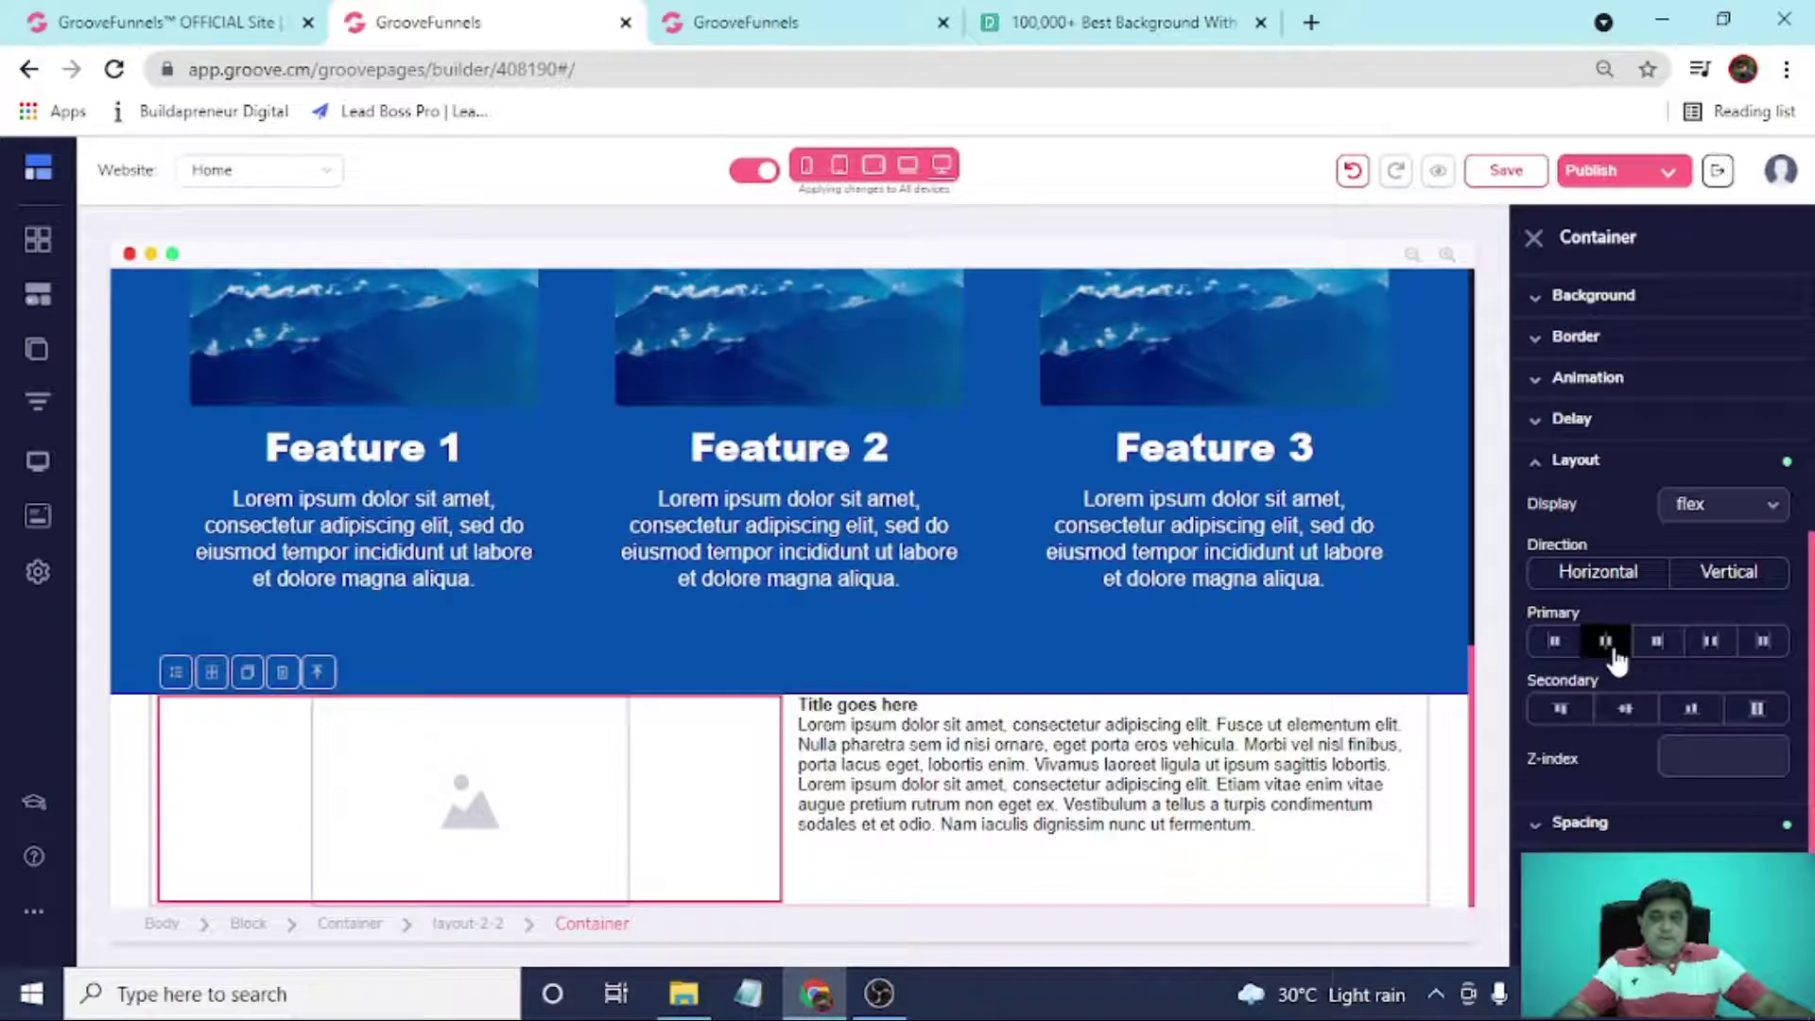
Set the two-column block's top and bottom padding to 51.
click(140, 739)
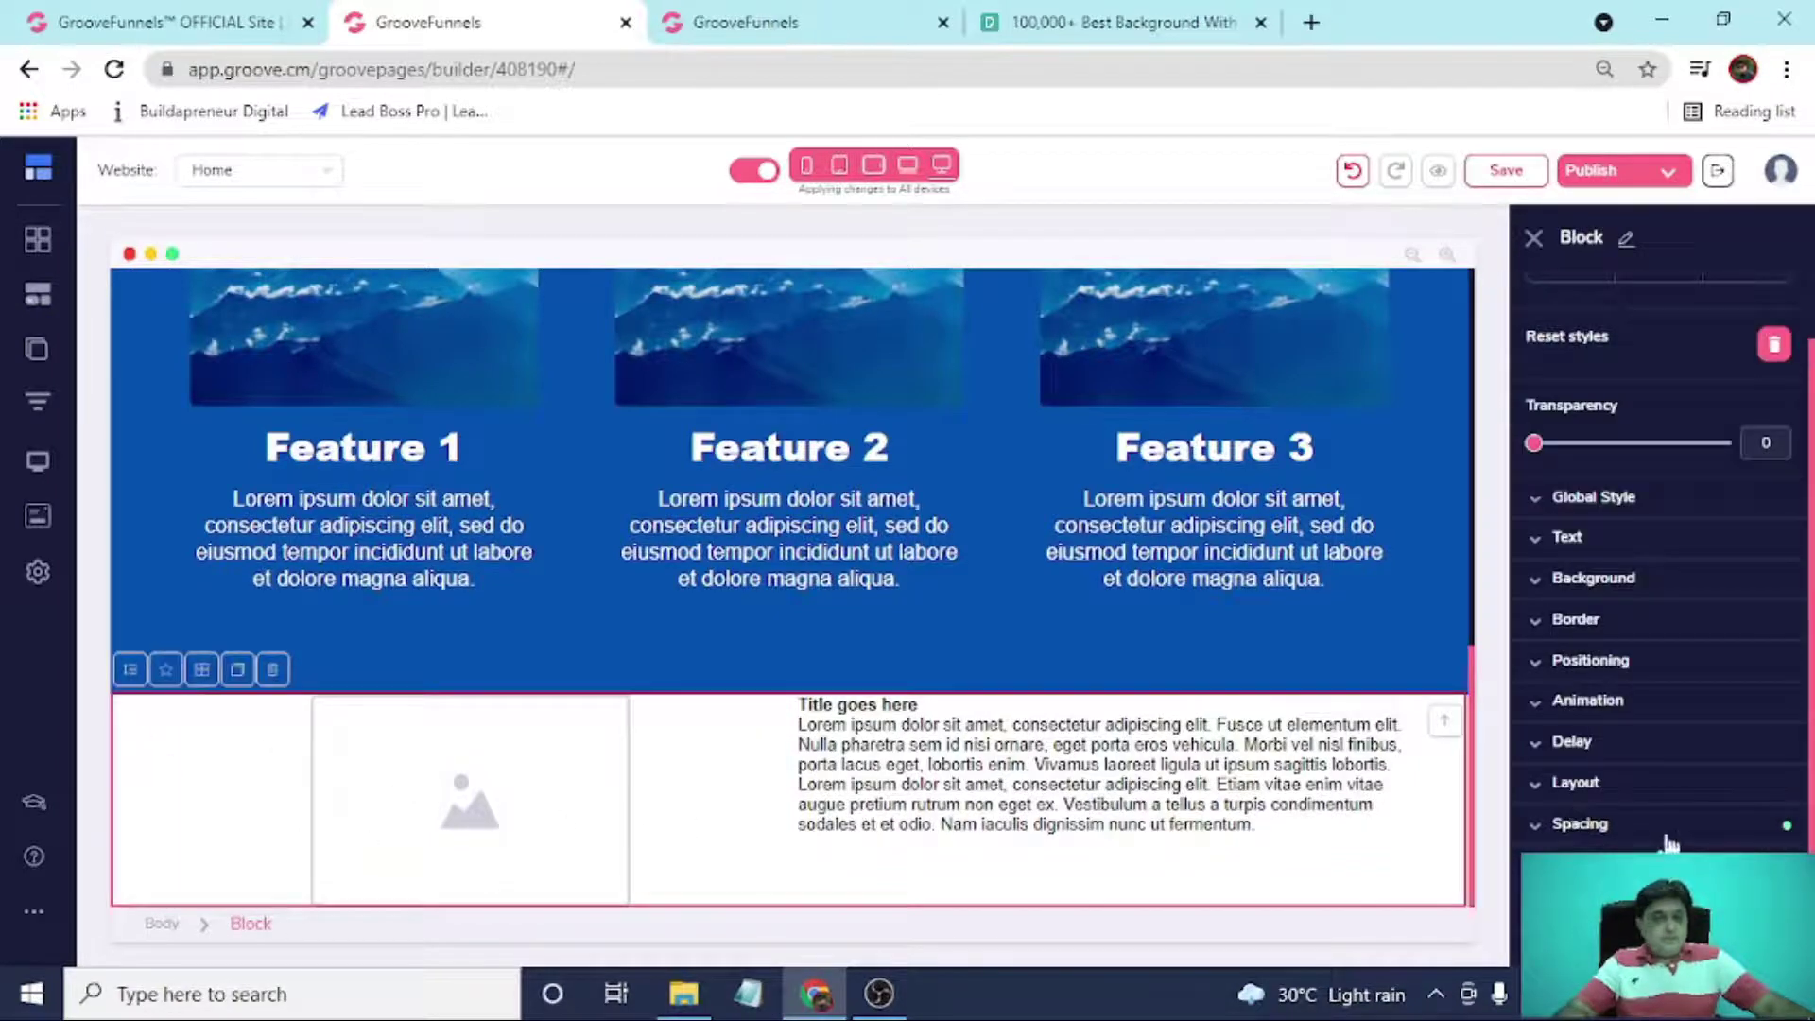
scroll(1664, 813, down, 1)
scroll(1676, 732, down, 2)
click(1658, 767)
drag(1535, 848, 1630, 848)
scroll(1175, 728, down, 1)
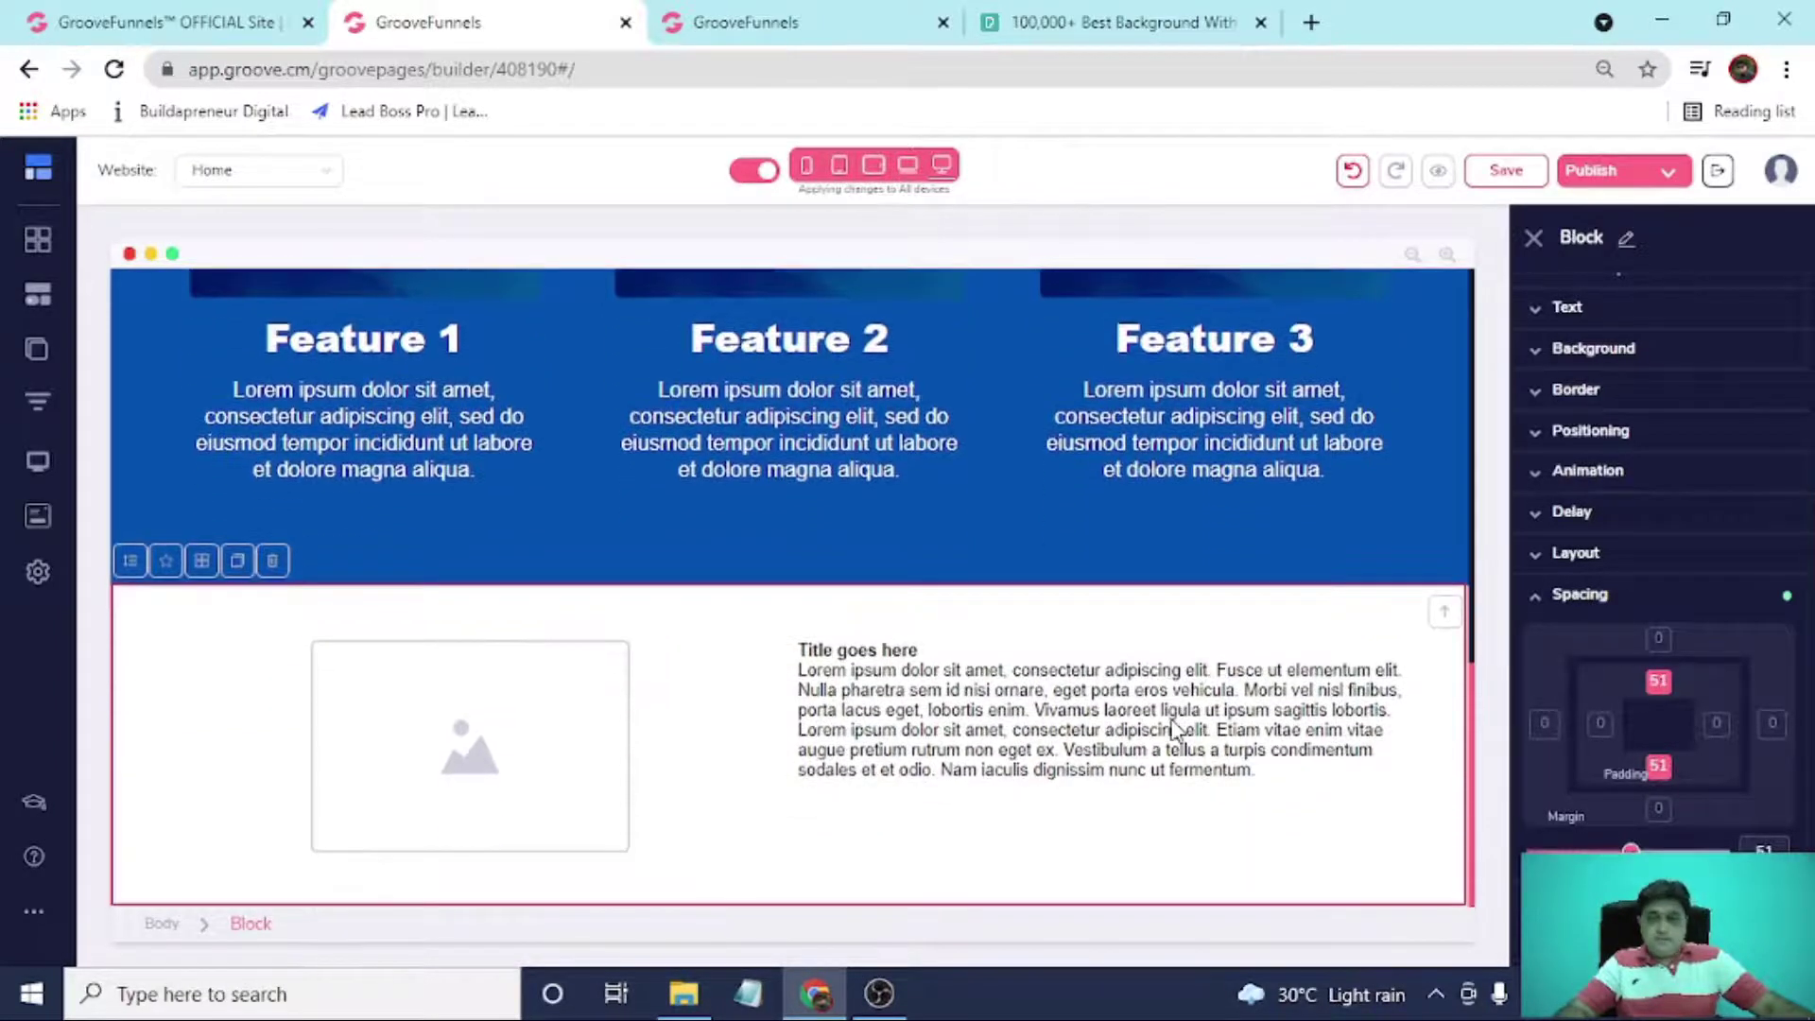
Replace the "Title goes here" text with the "About Your Host" heading copied from the webinar template, removing the extra line.
click(758, 19)
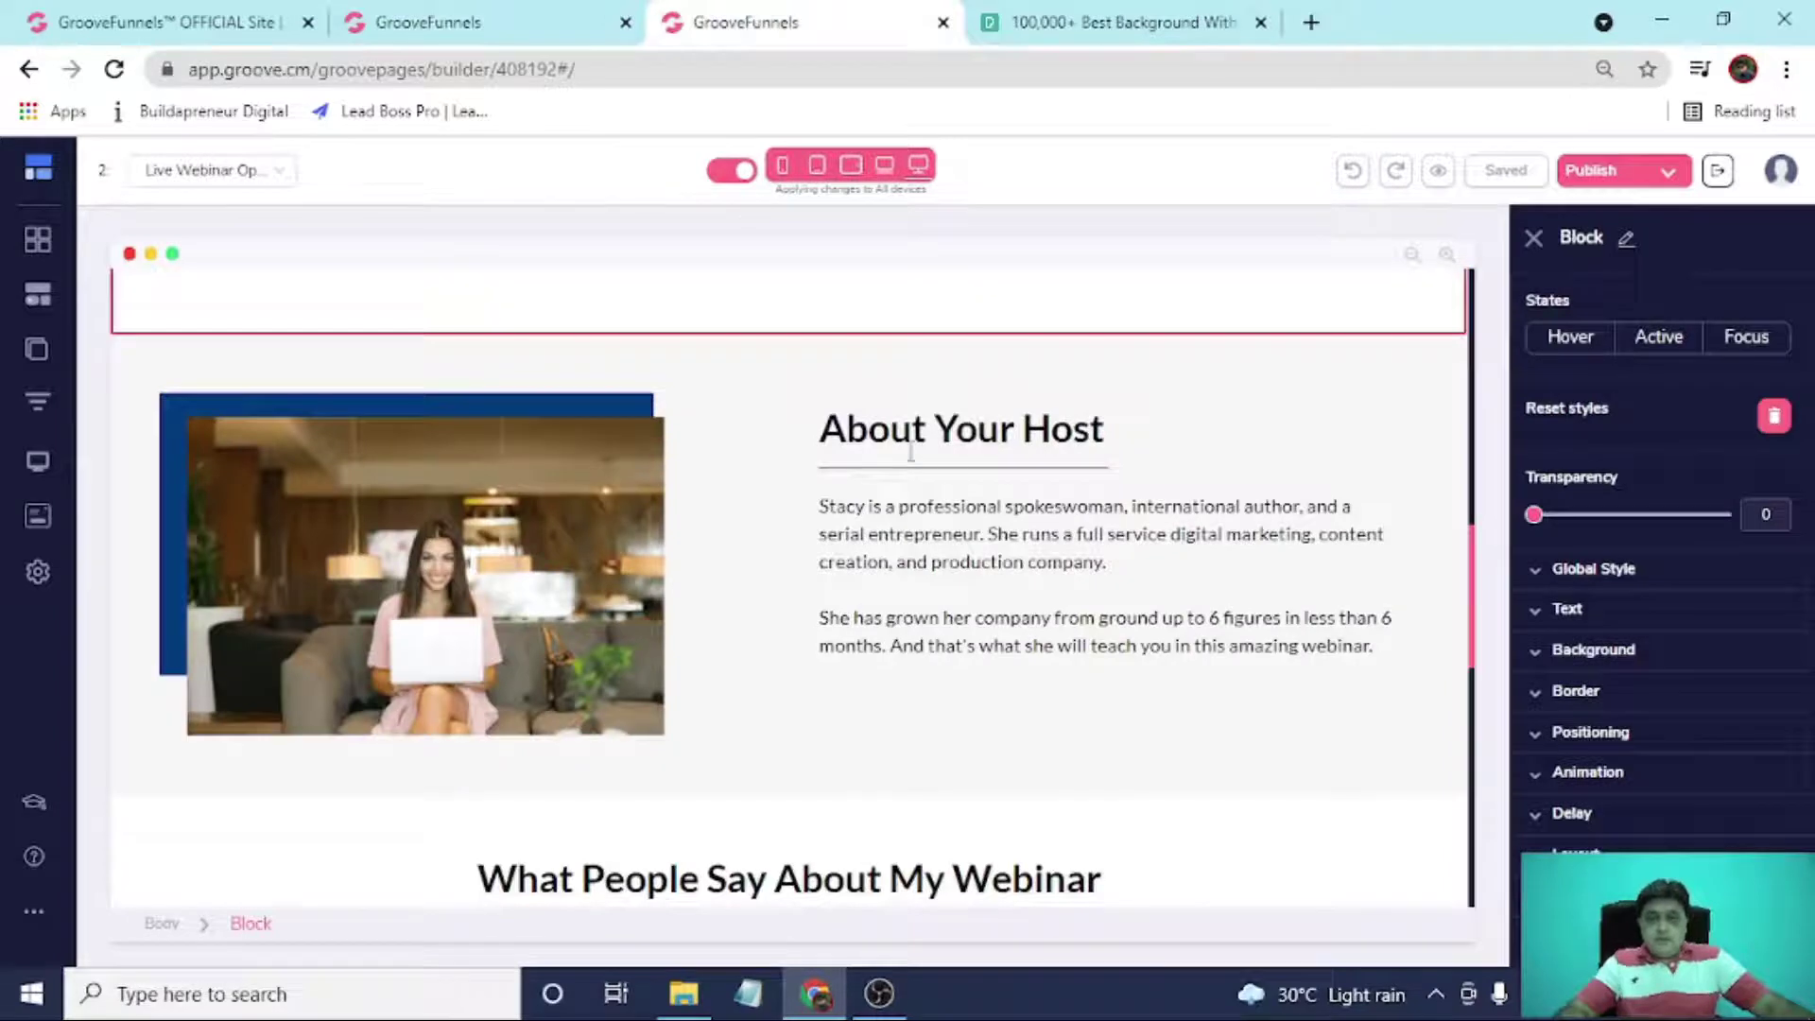
drag(814, 427, 1143, 450)
key(ctrl+c)
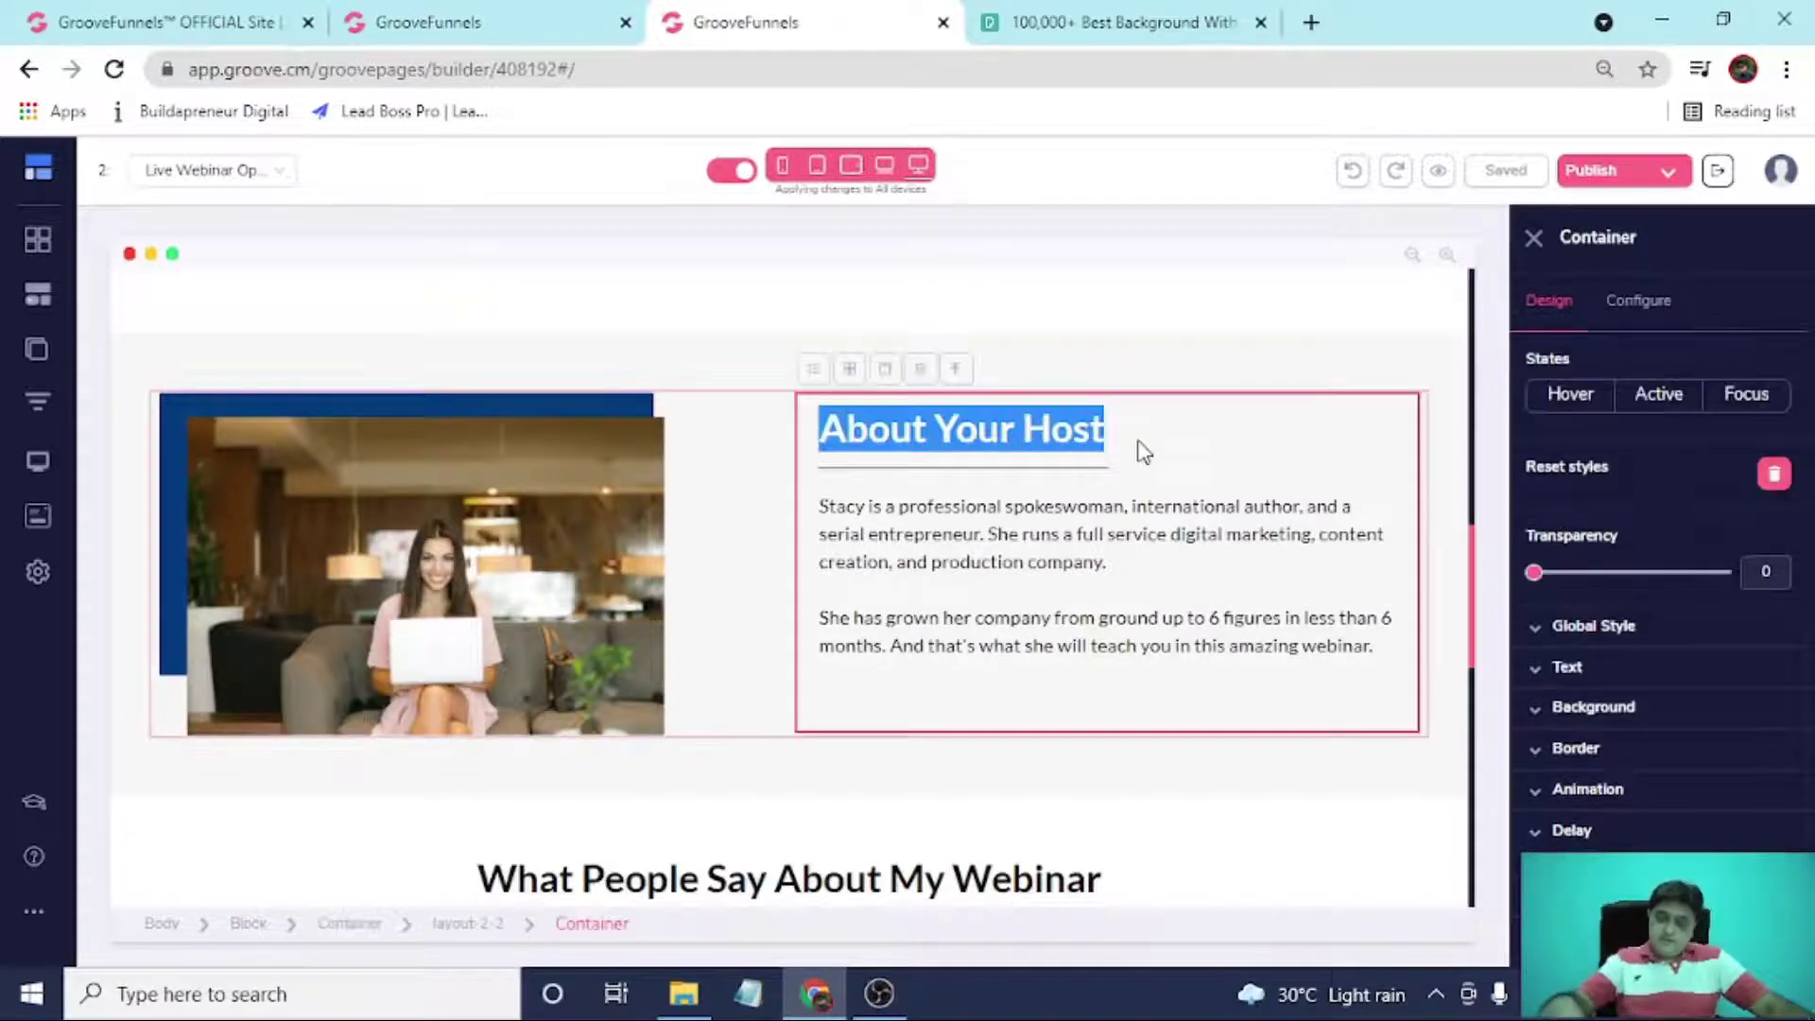
click(478, 19)
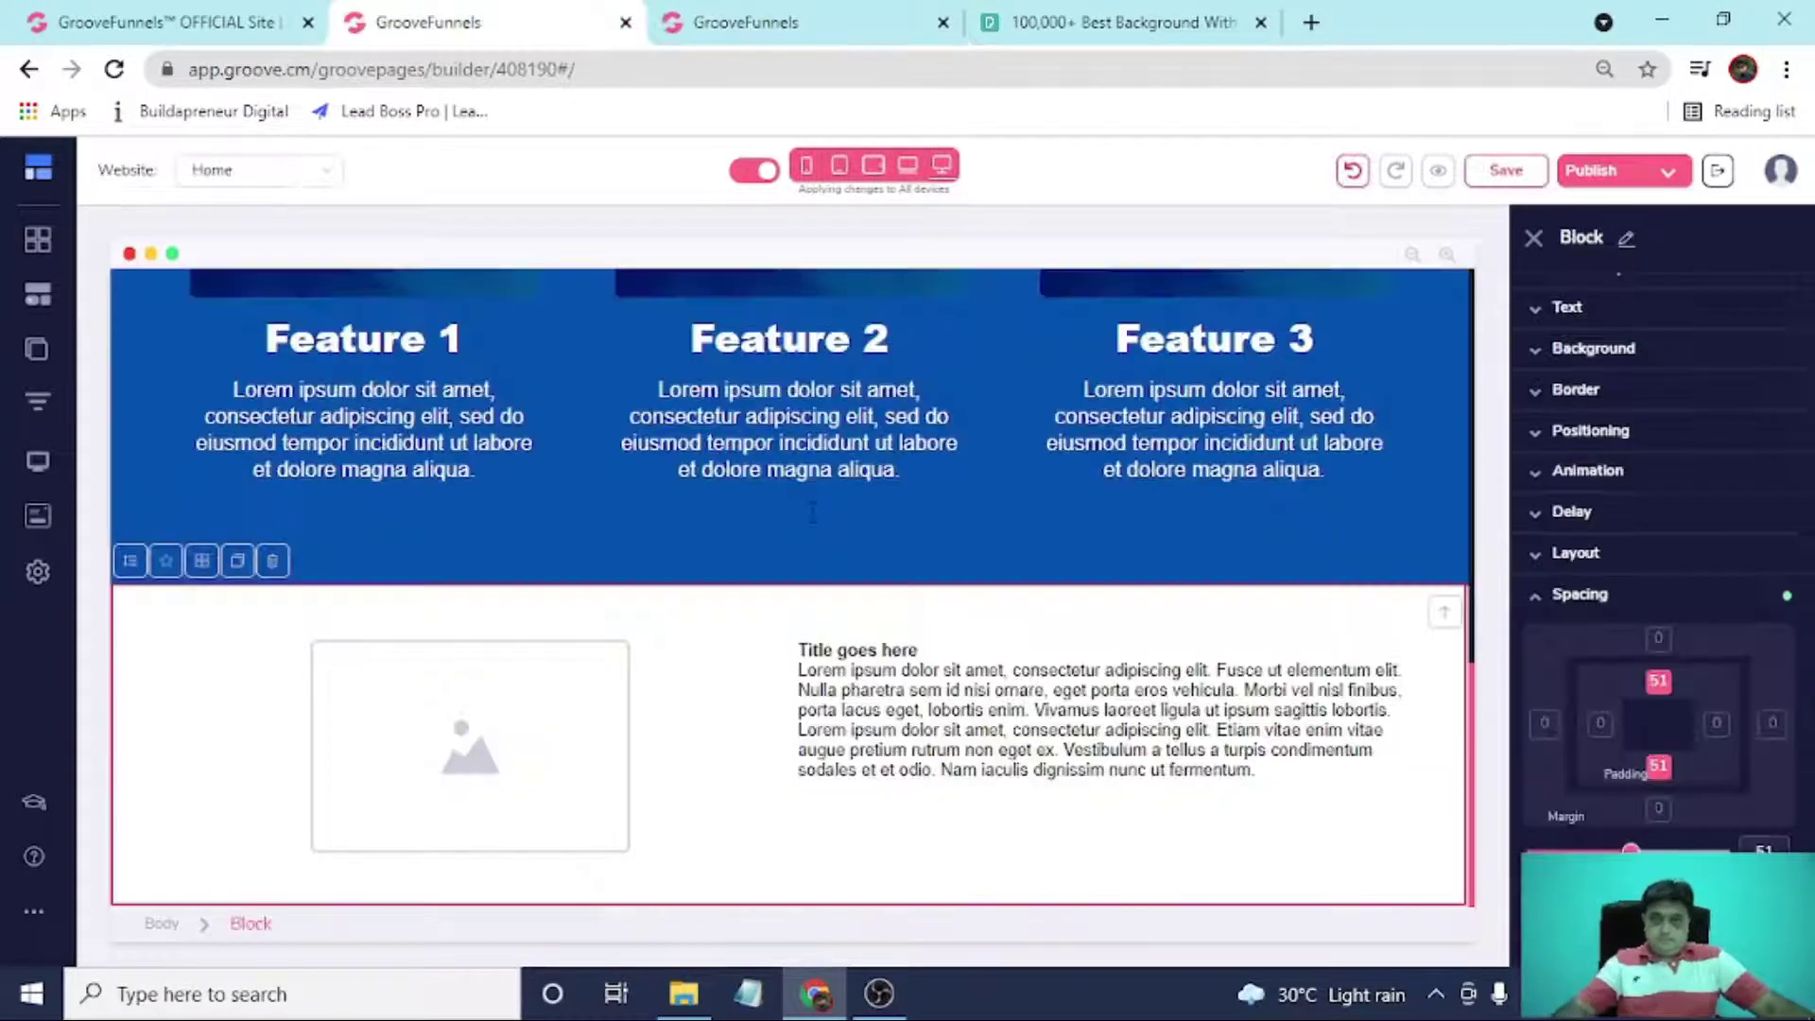
click(883, 652)
triple_click(883, 653)
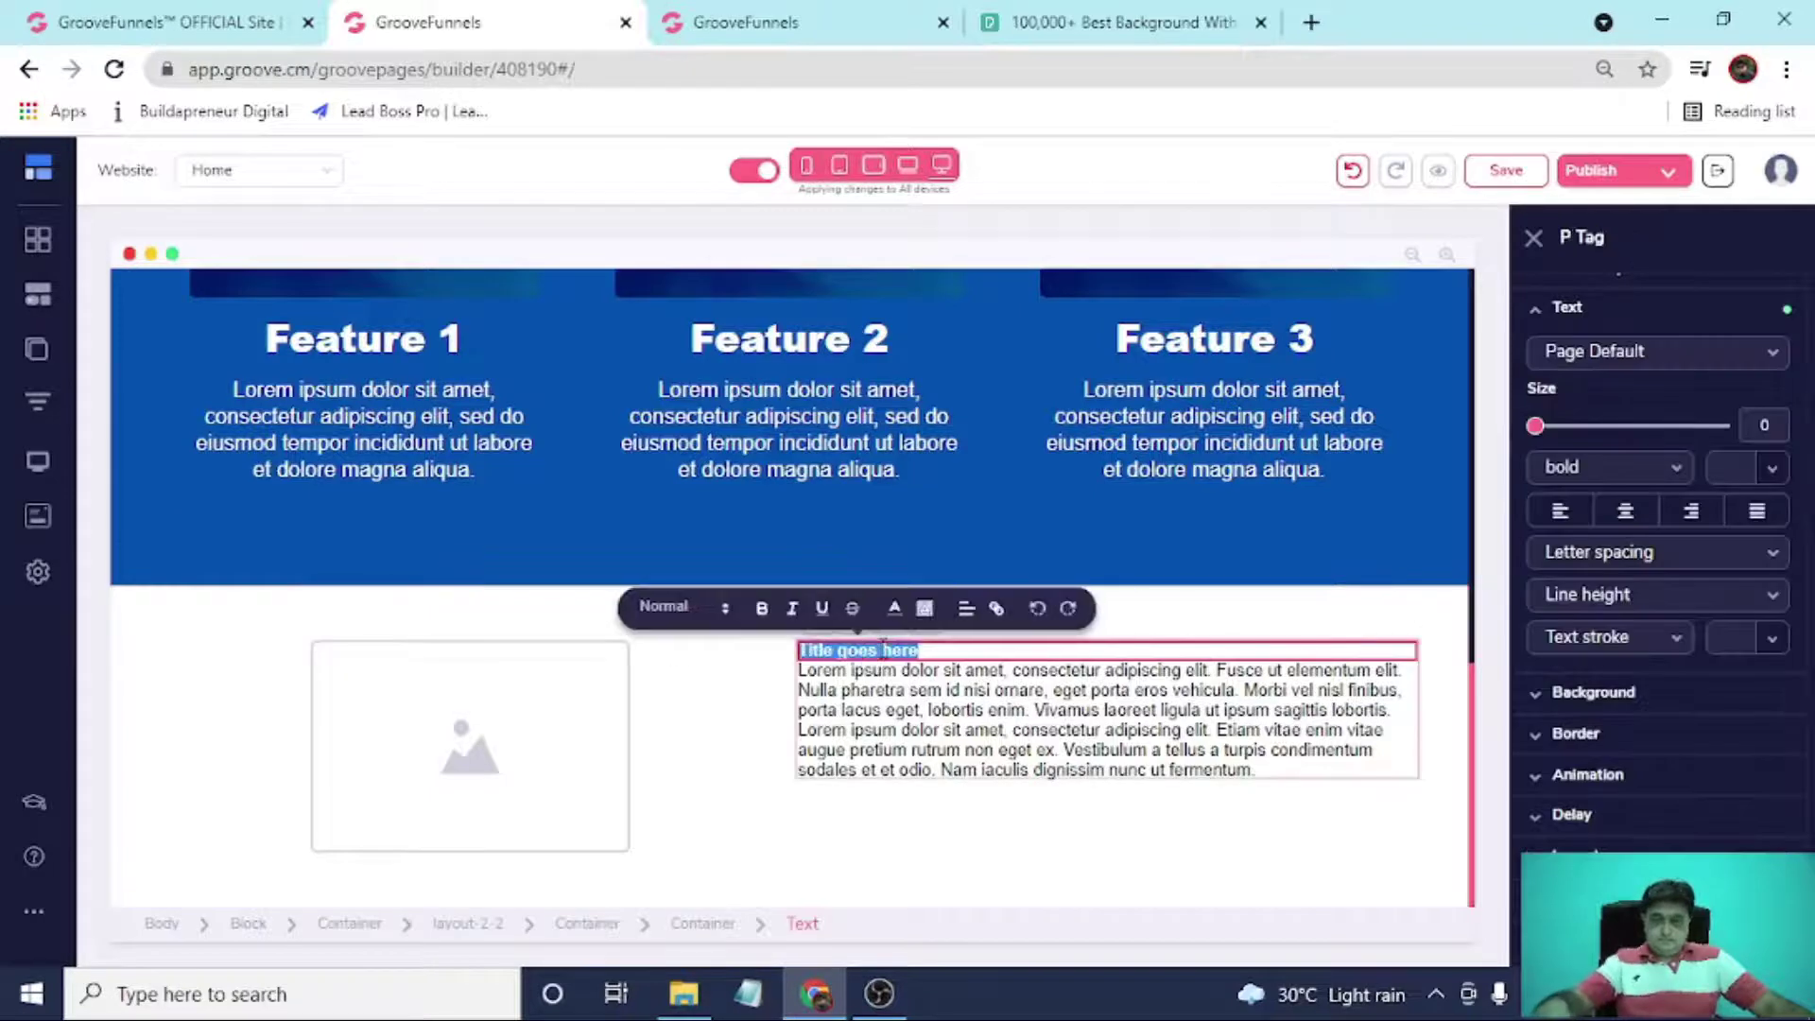
key(ctrl+v)
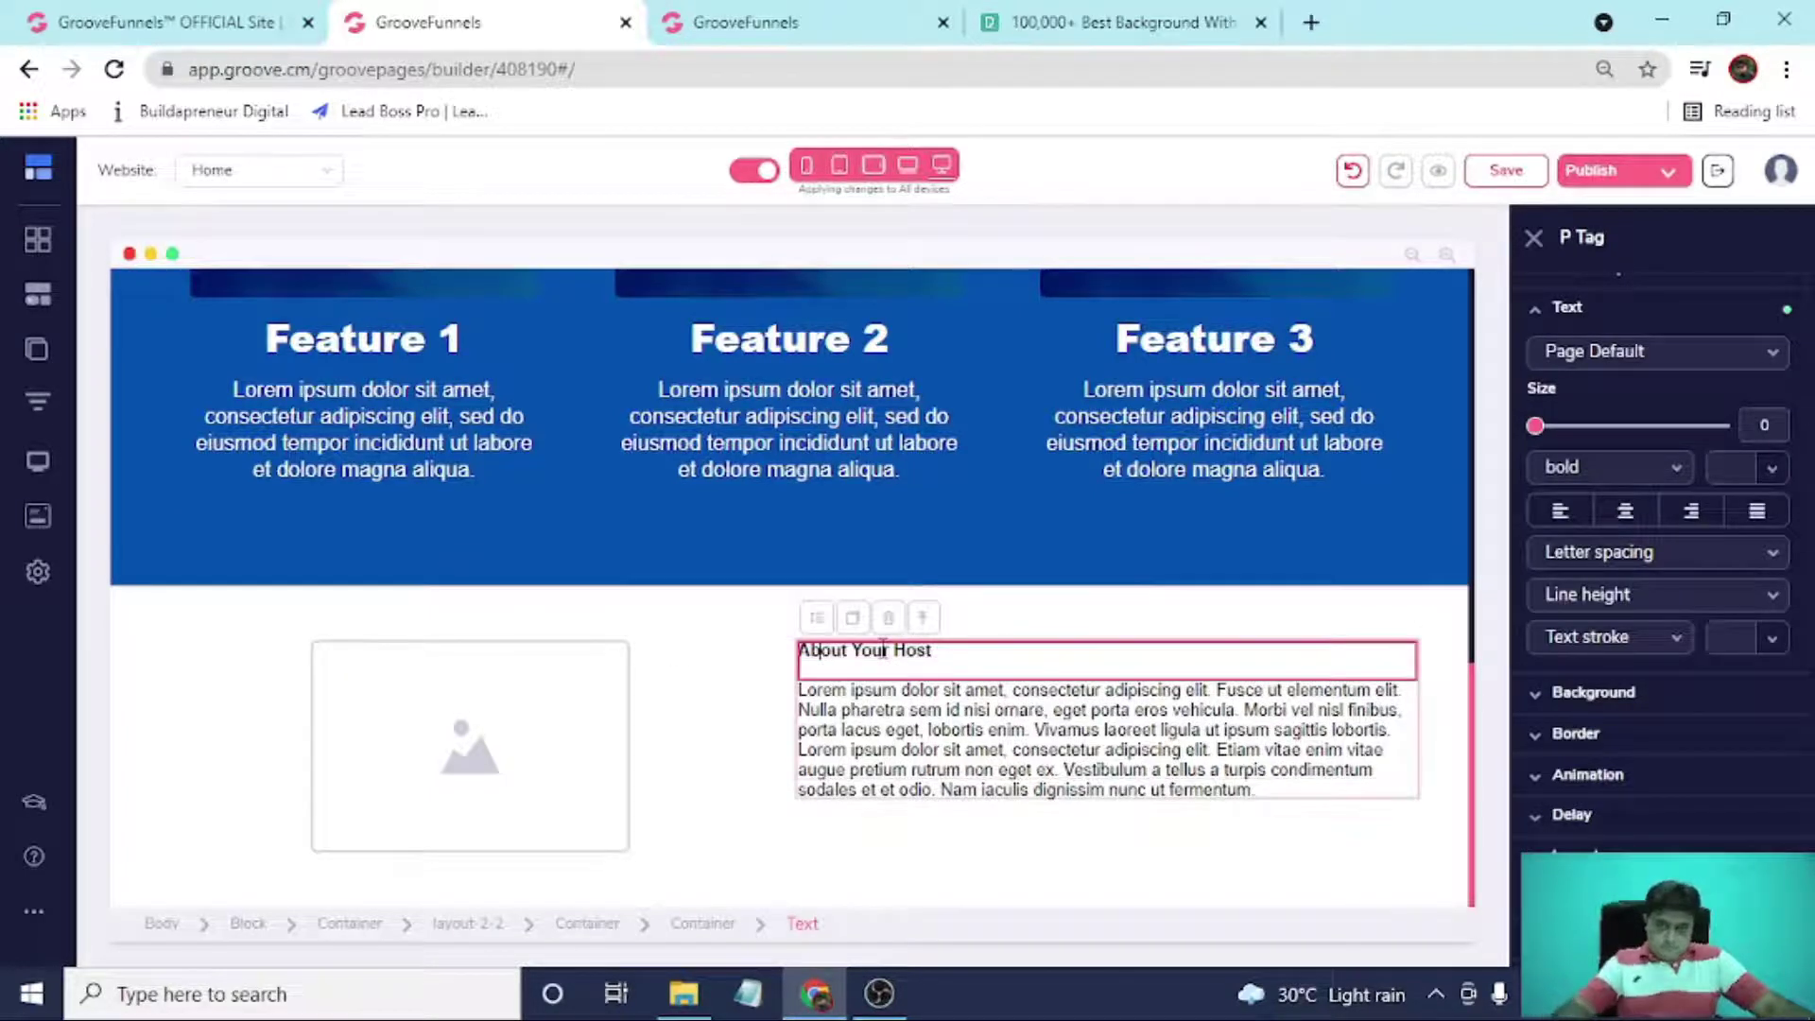
key(BackSpace)
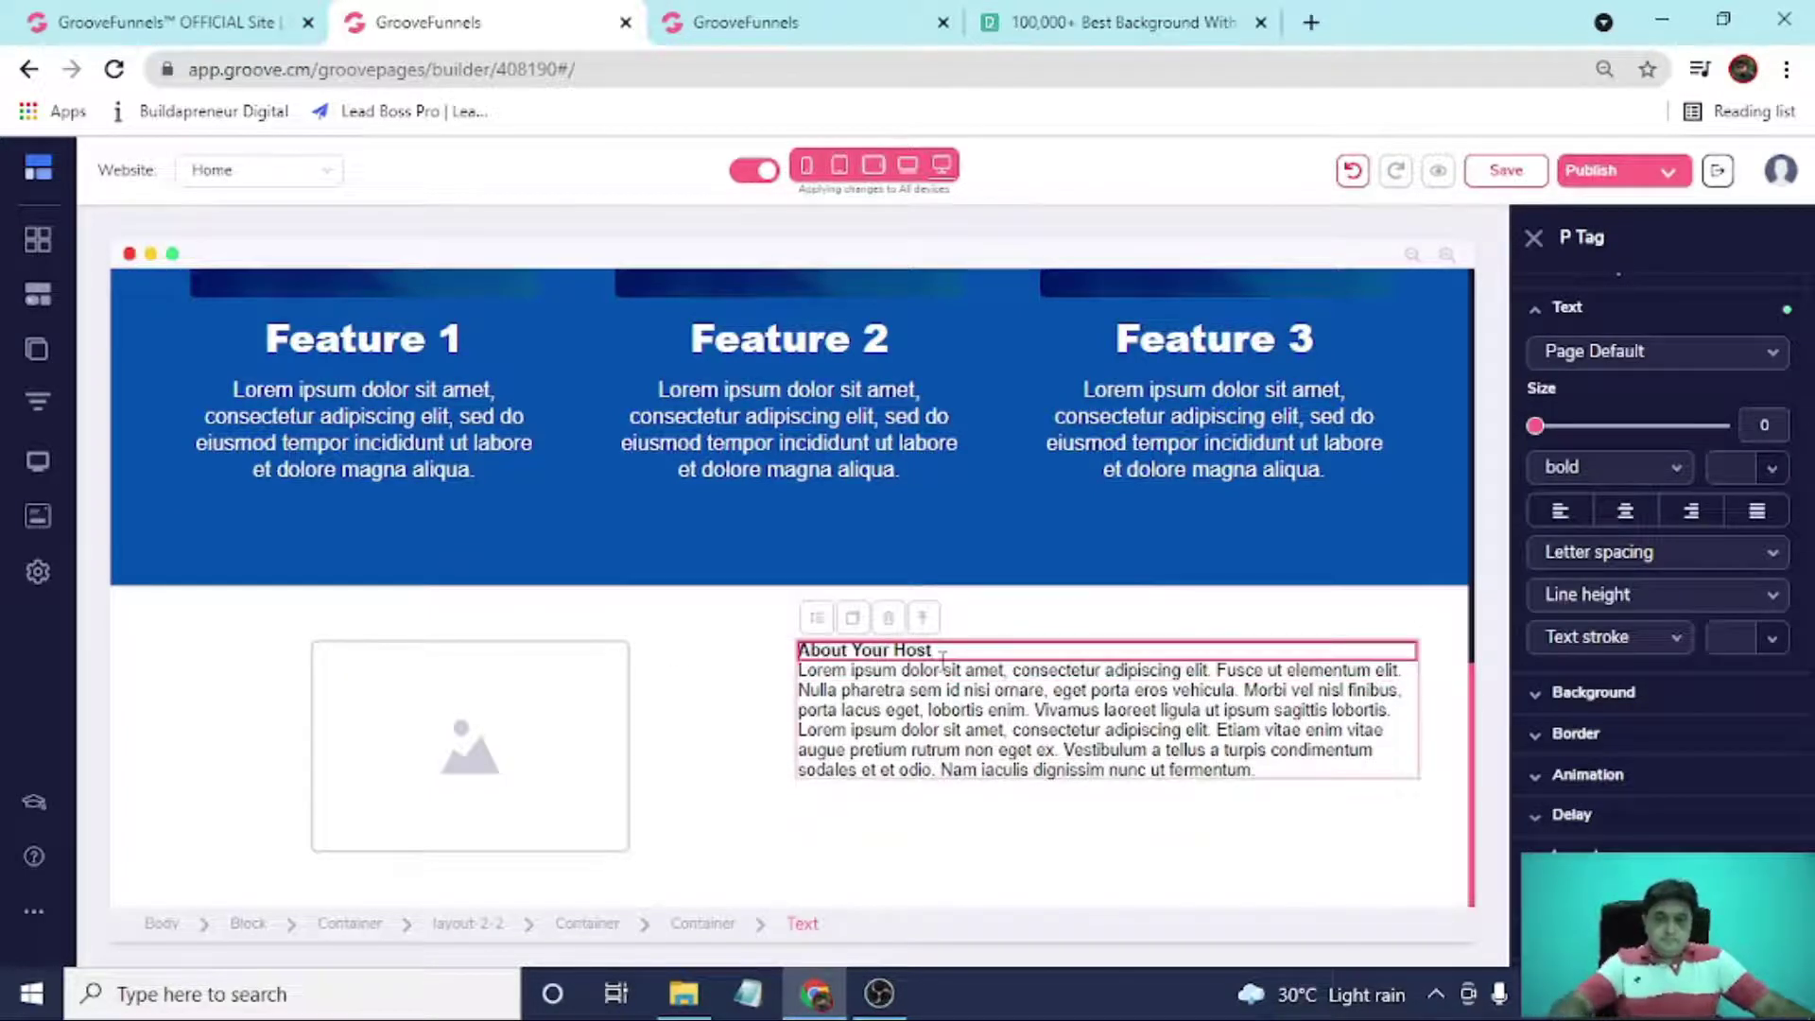
Set the "About Your Host" title's text size to 38, compare it with the webinar template, and save the page.
drag(1539, 433, 1609, 431)
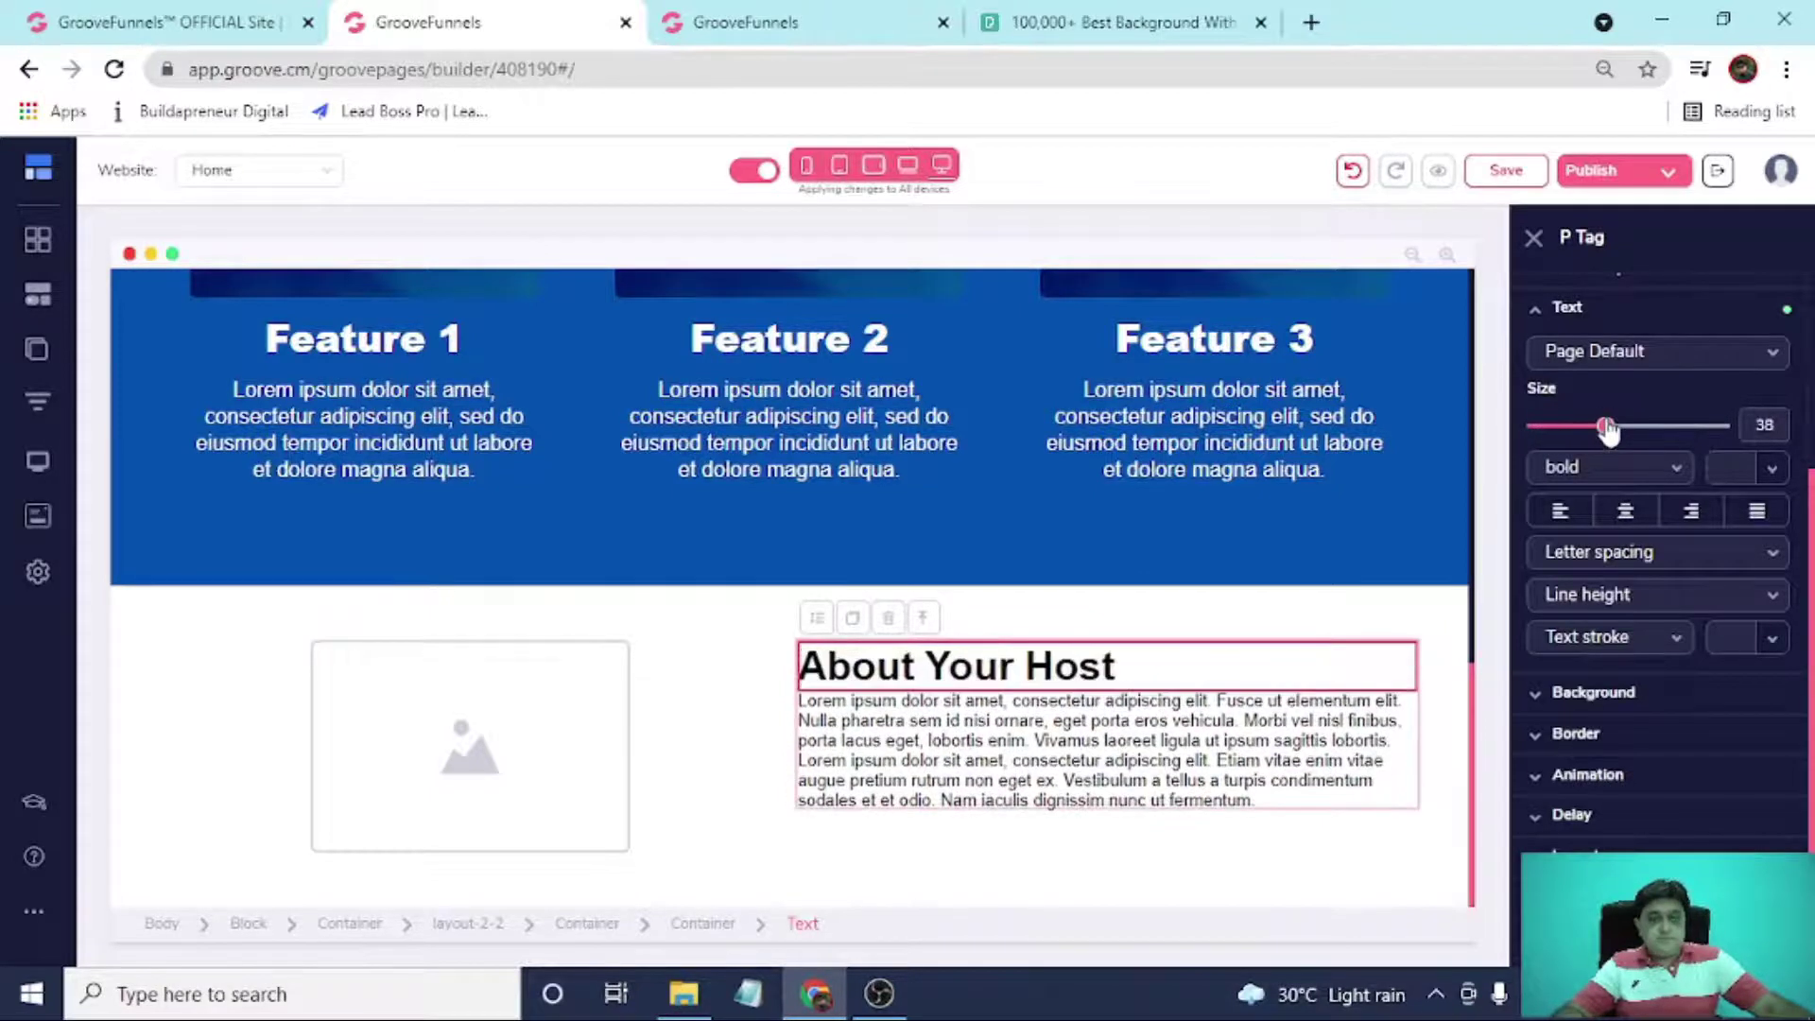
click(711, 18)
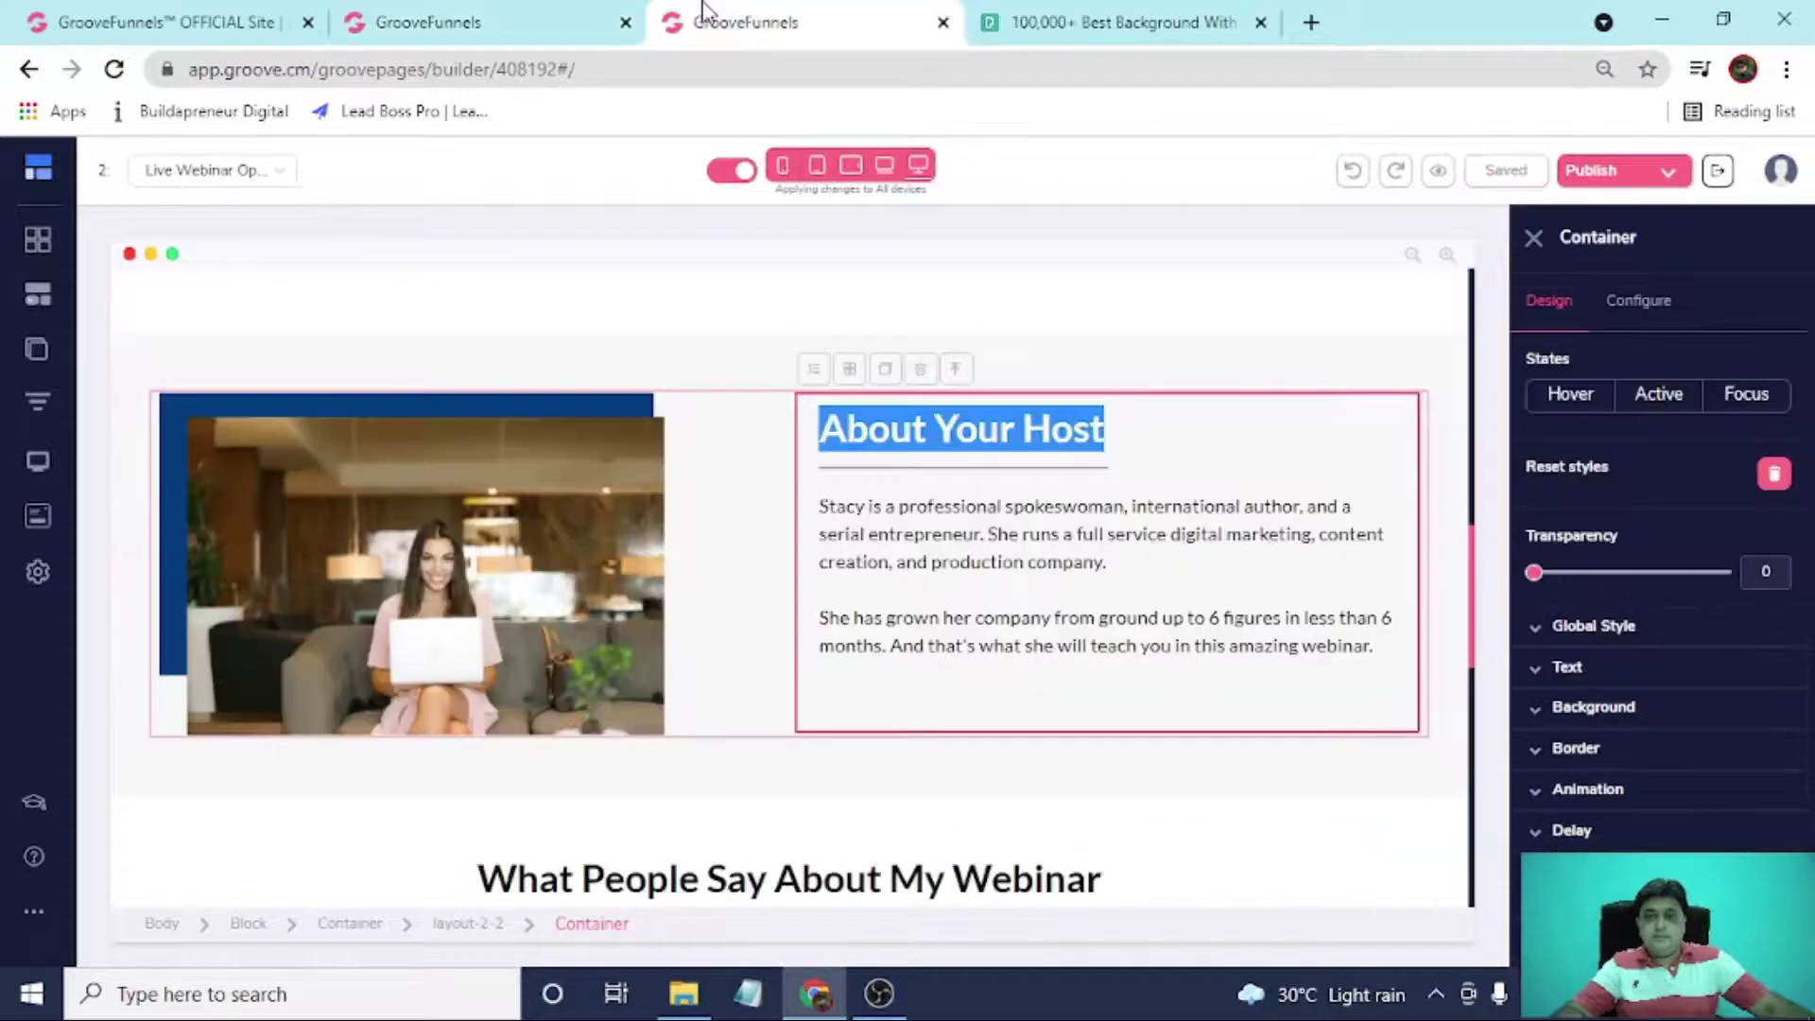
click(723, 448)
click(565, 11)
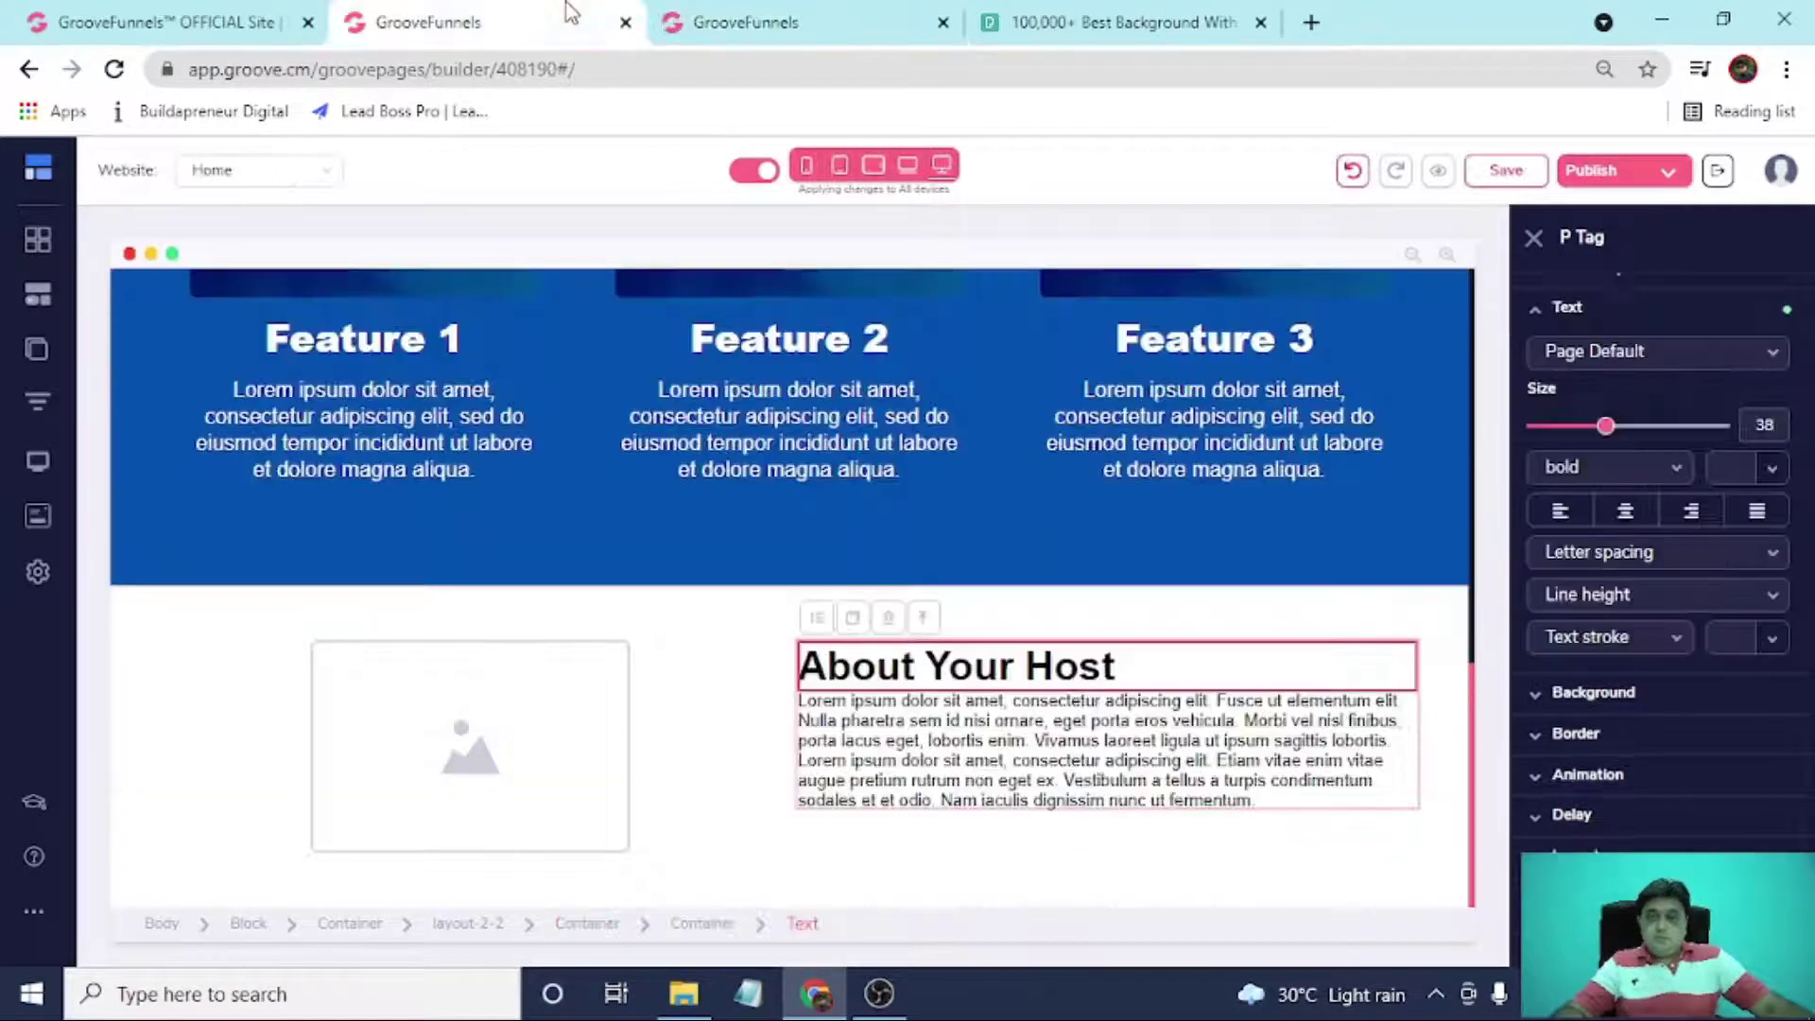
click(161, 655)
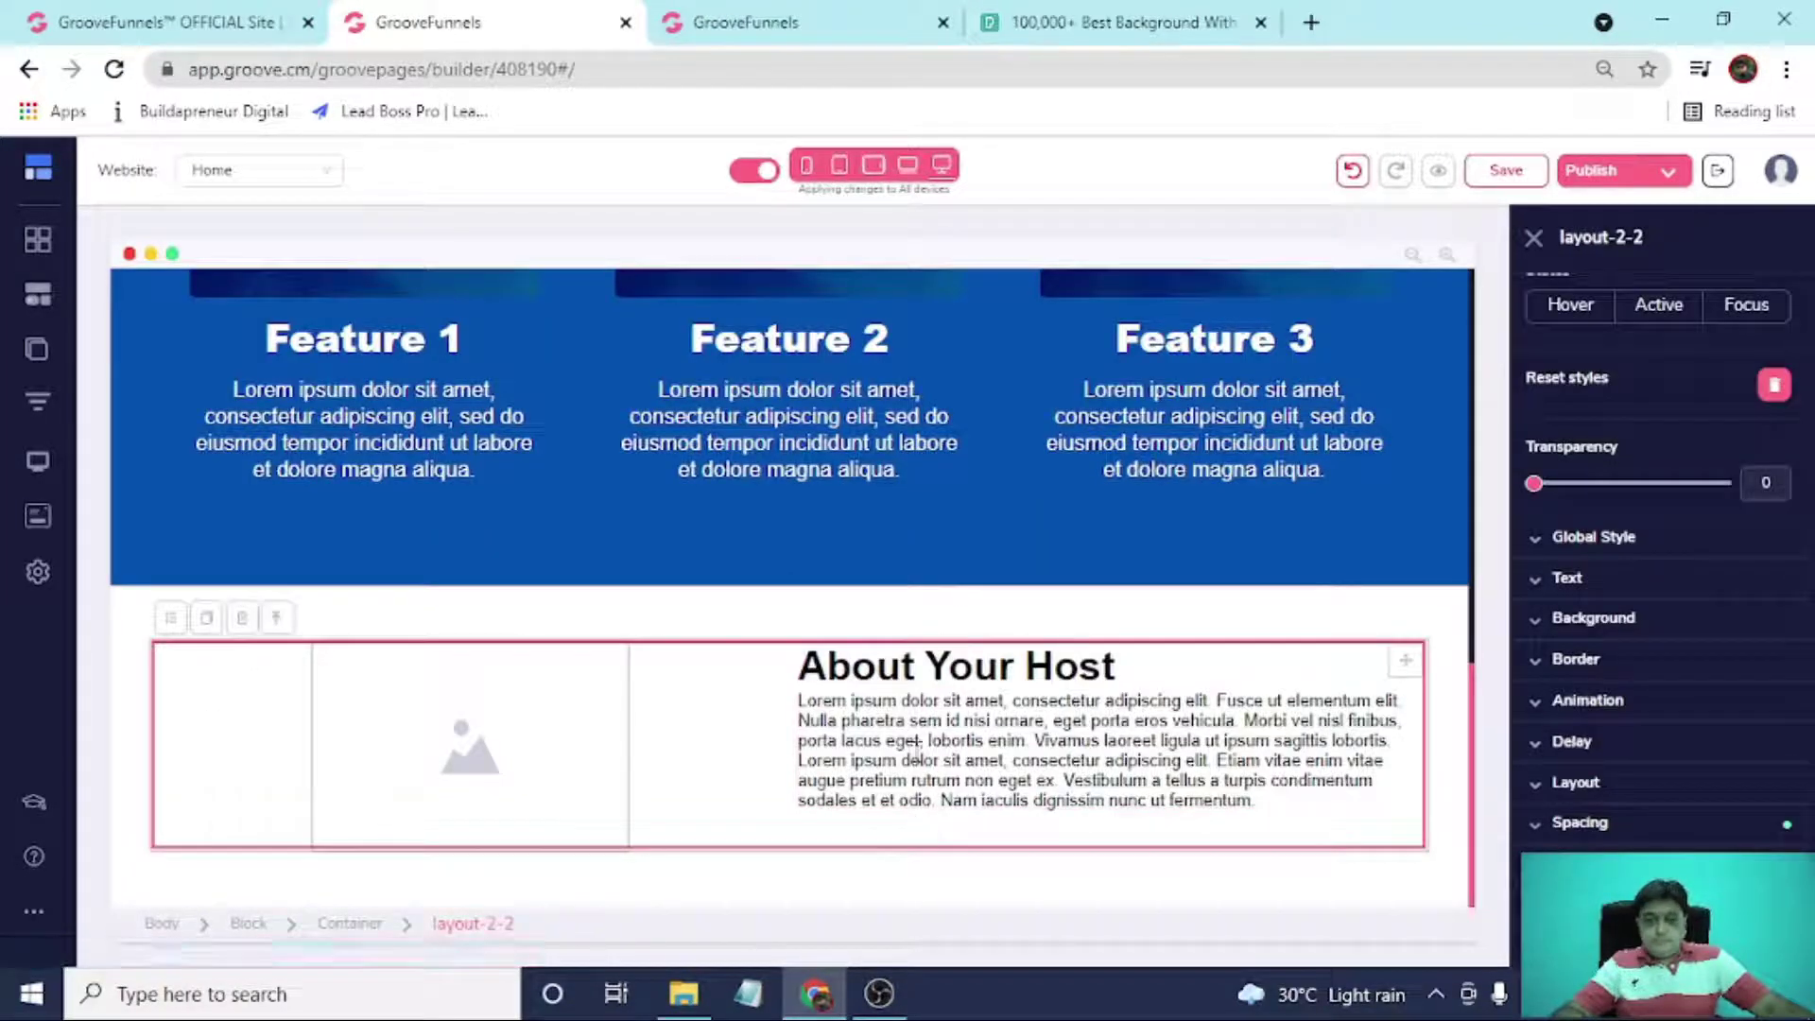
click(915, 743)
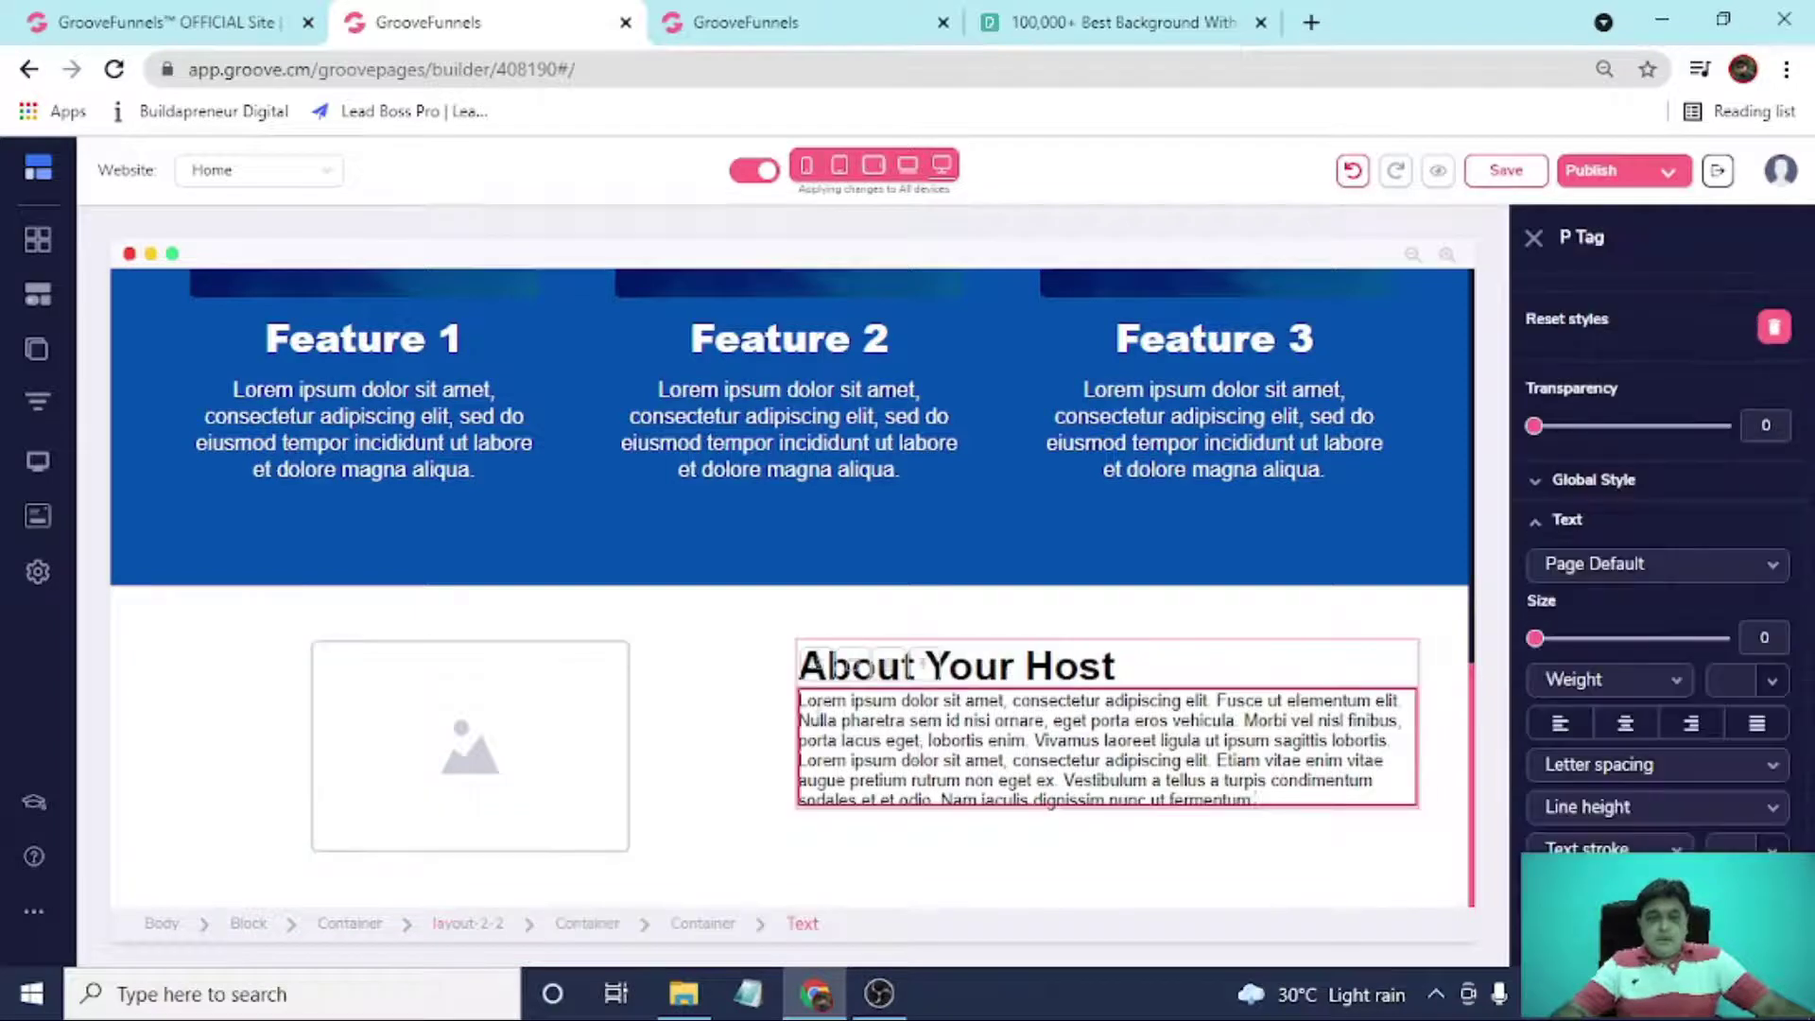
drag(801, 700, 1273, 802)
click(1274, 797)
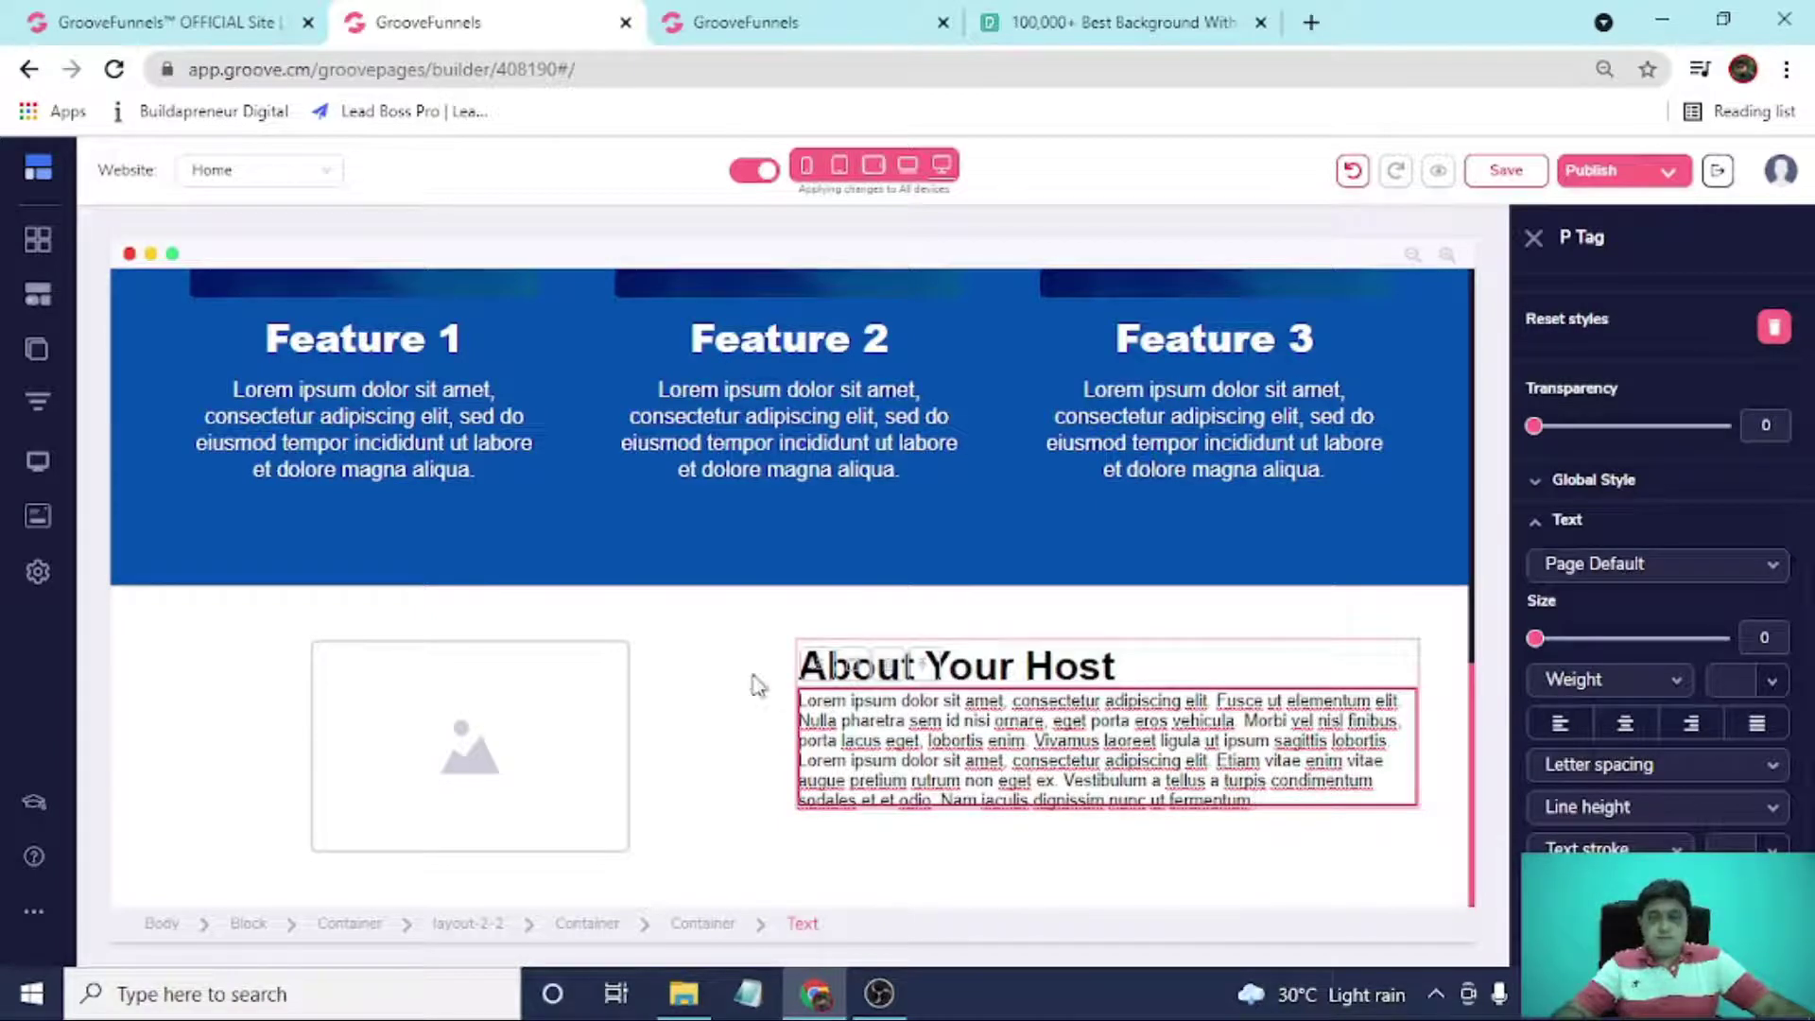
click(659, 622)
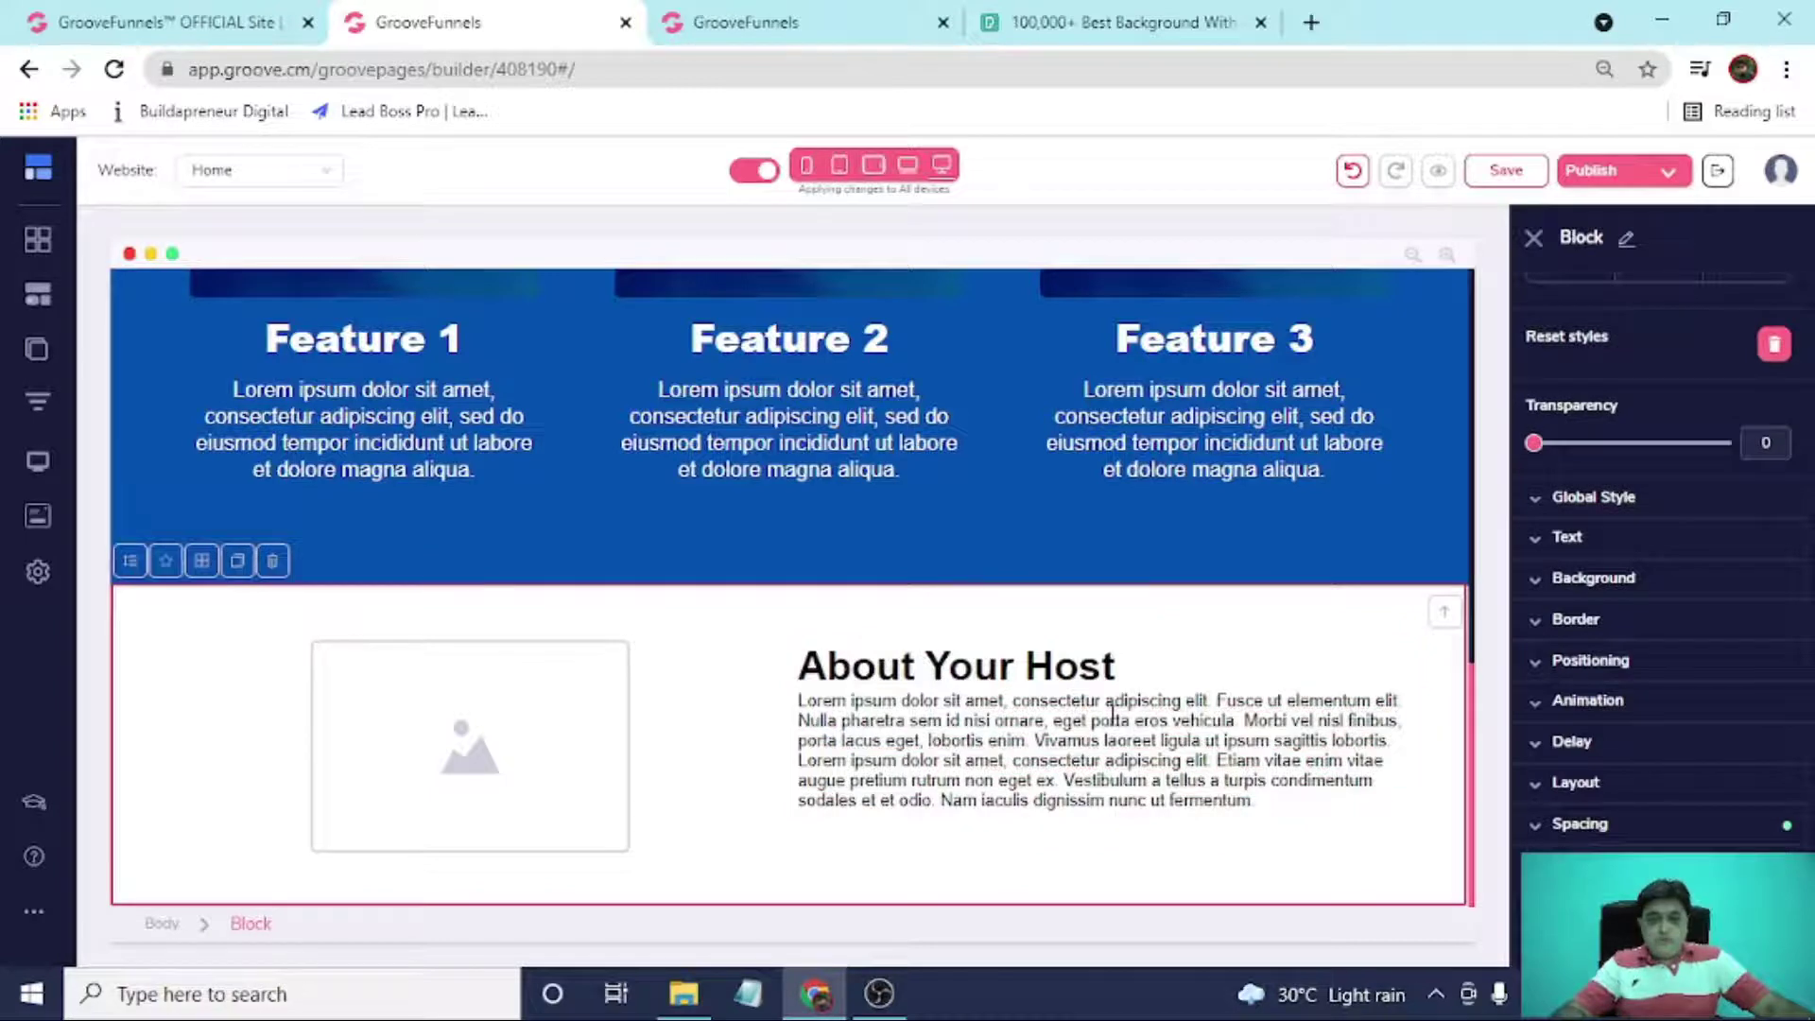
click(1503, 170)
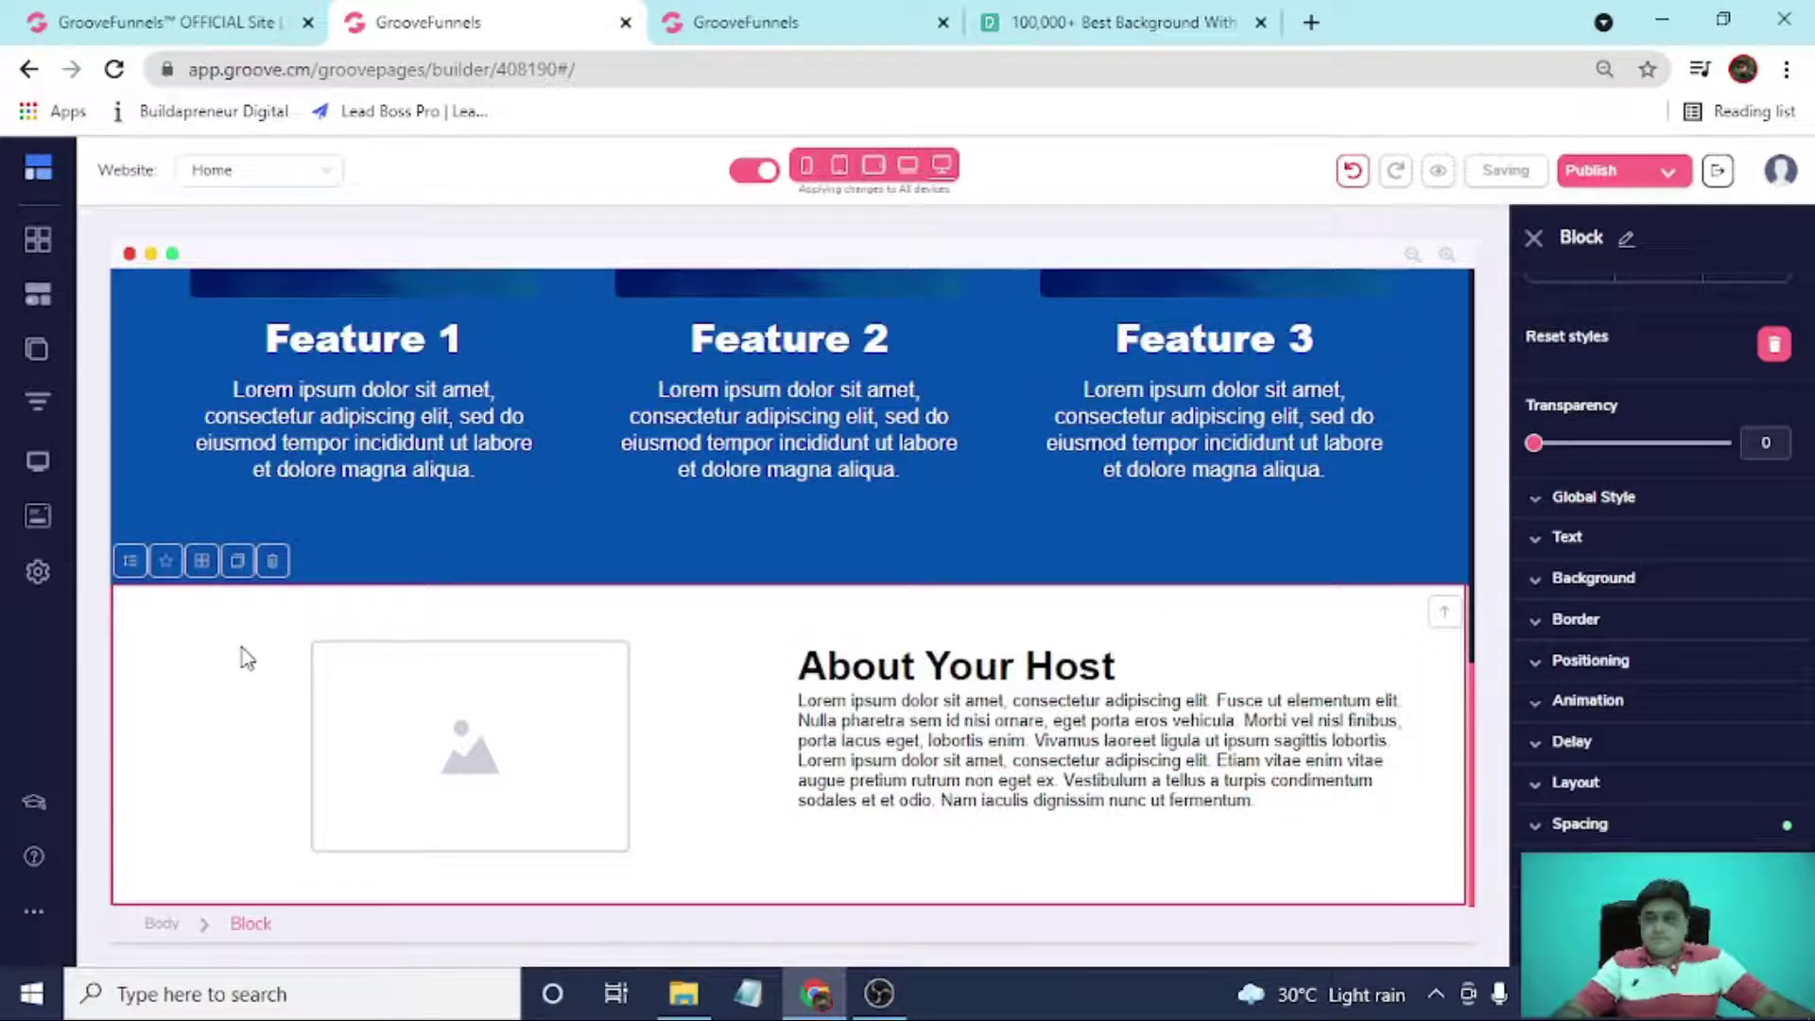
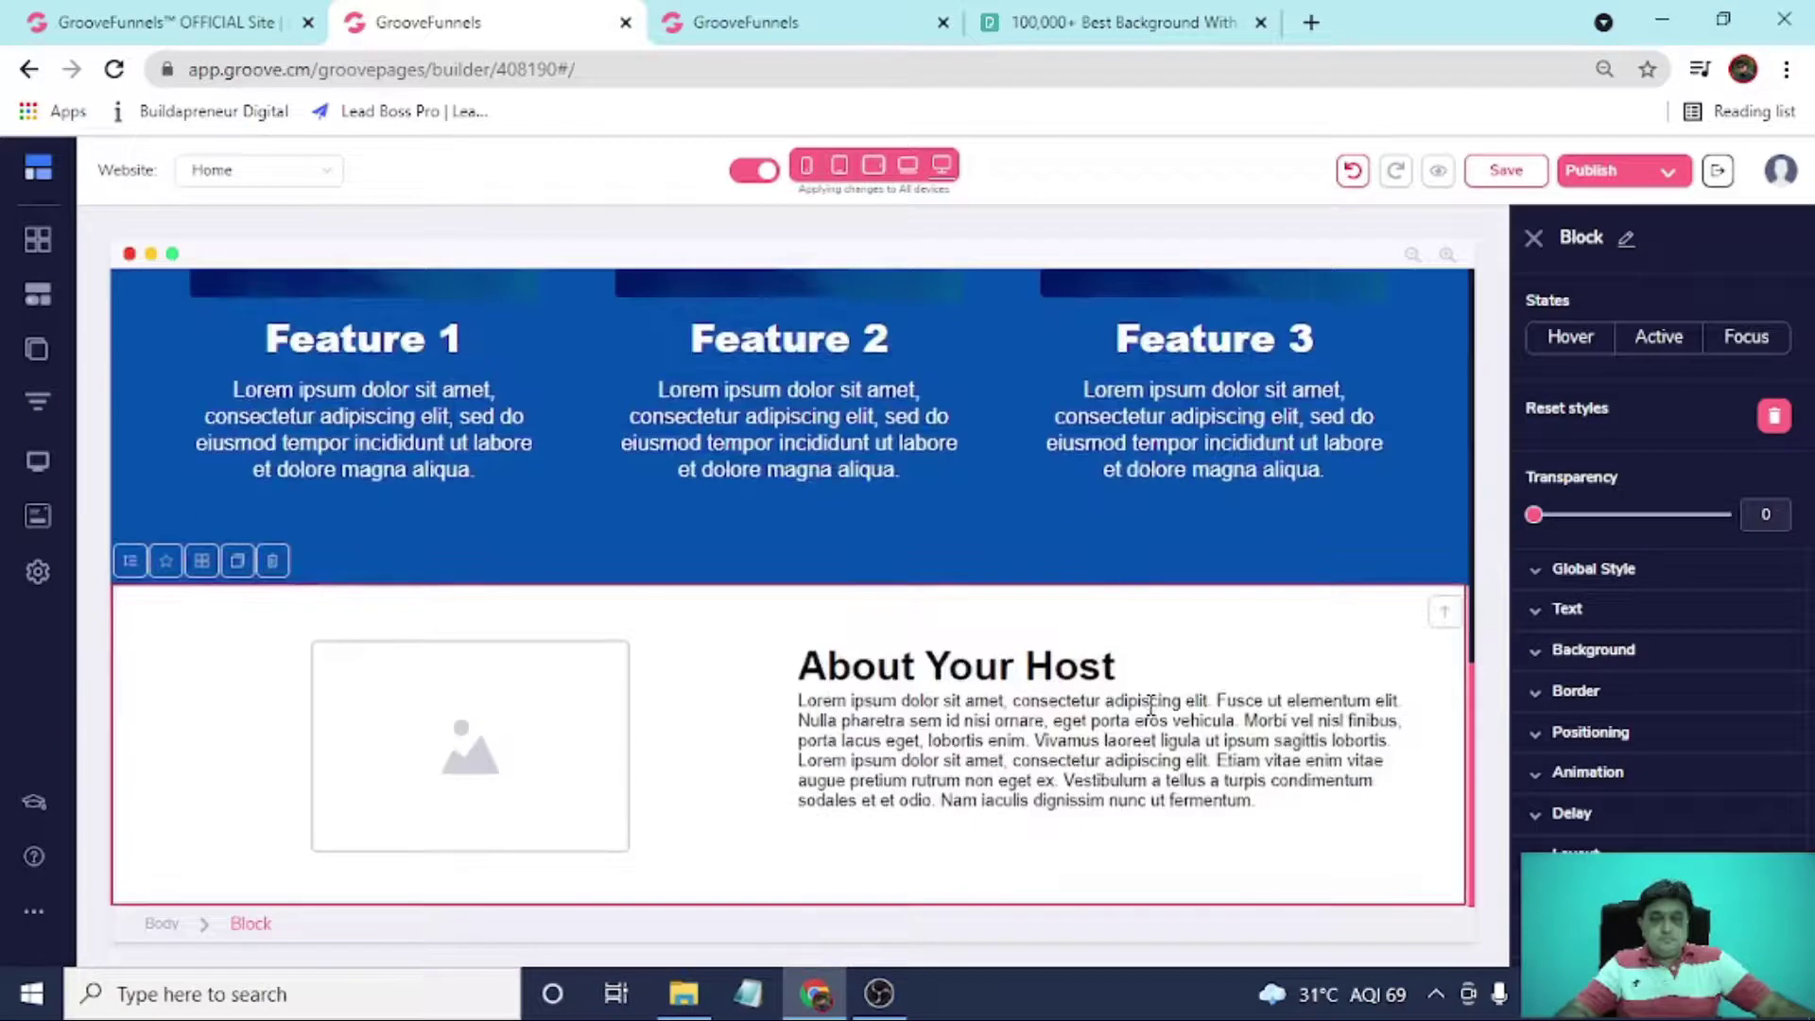
Set the background colour of the "About Your Host" block to light blue #C2CFEF.
click(1686, 652)
scroll(1692, 530, down, 3)
click(1709, 430)
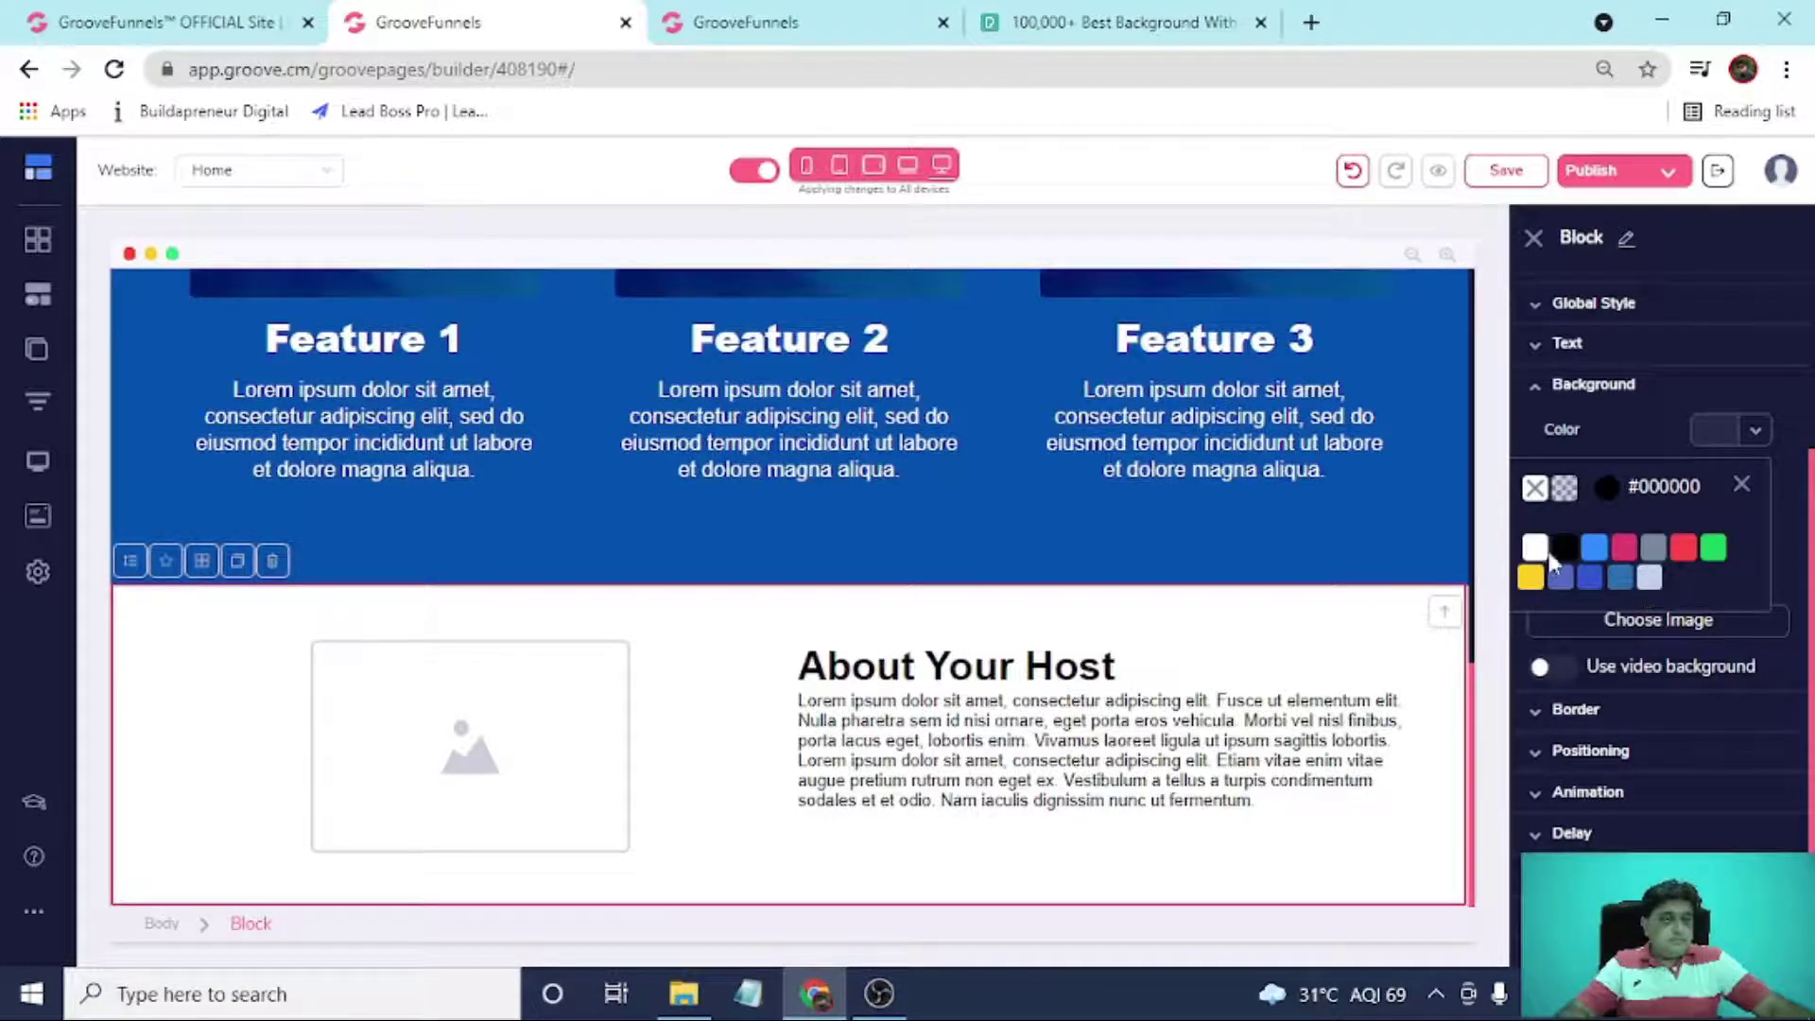
click(1650, 580)
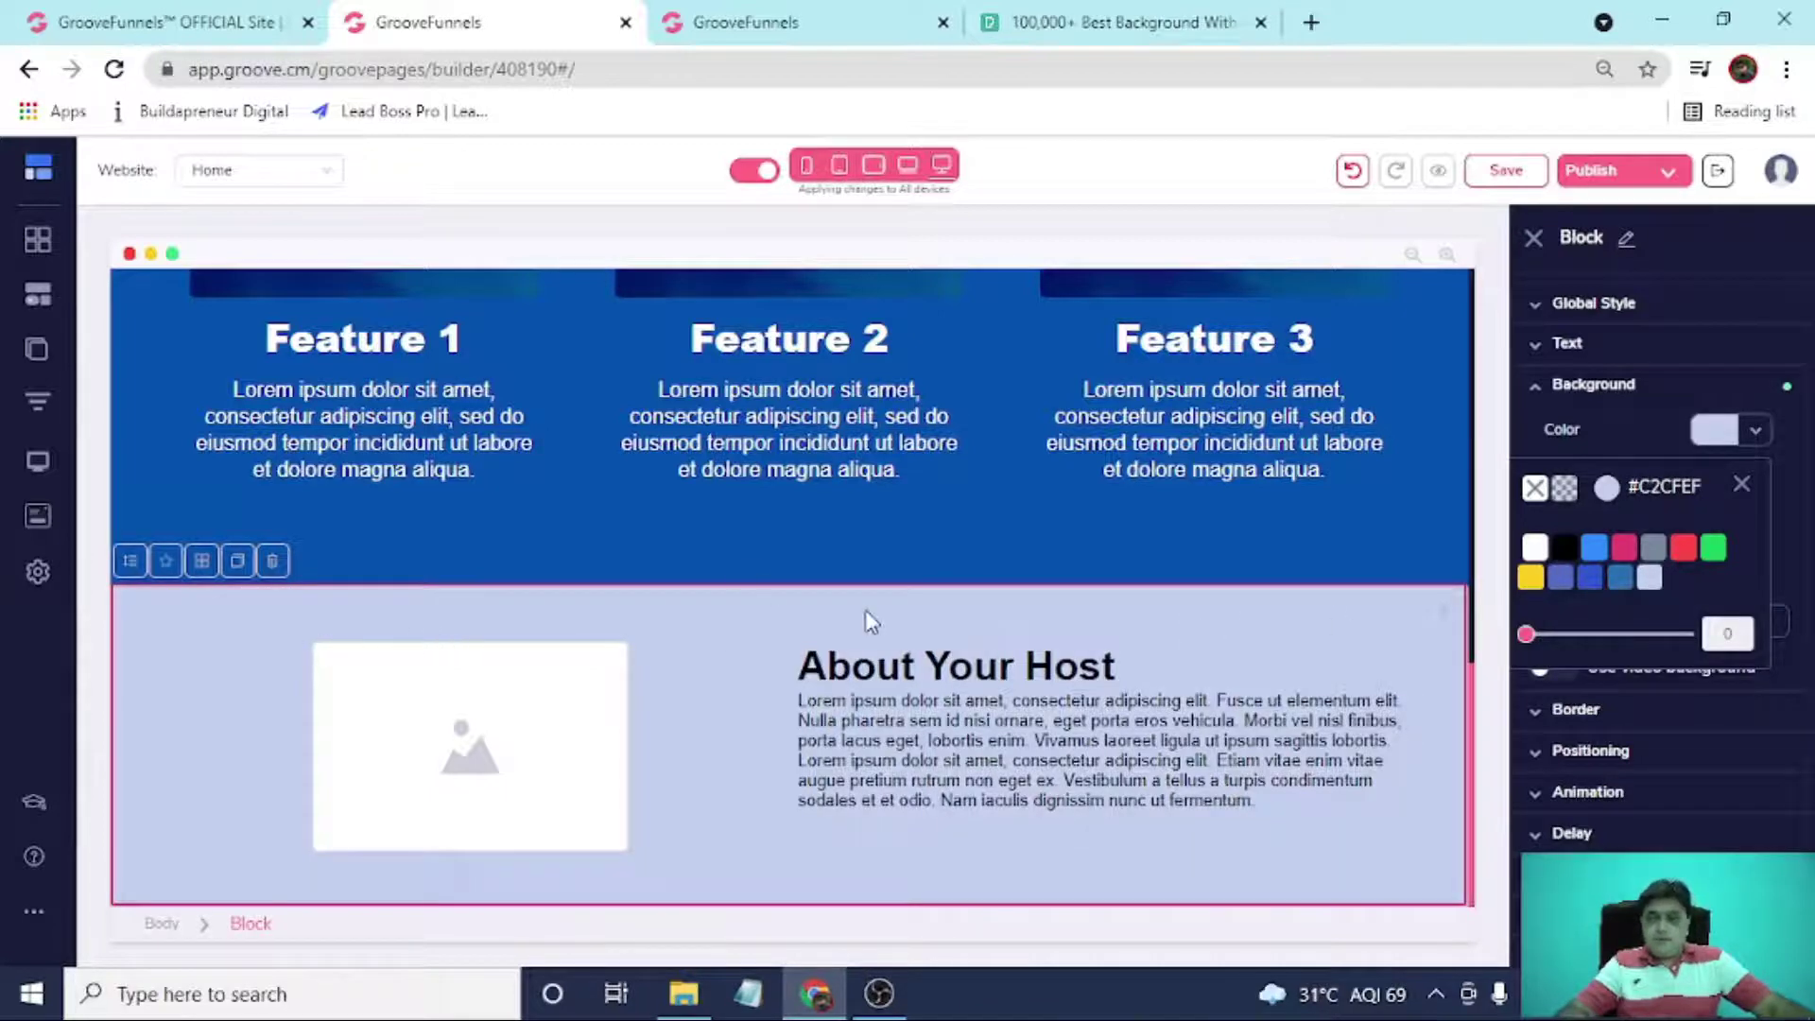
Review the page and study the webinar template's "What People Say About My Webinar" section with its heading, intro paragraph and three testimonials.
scroll(868, 619, up, 5)
scroll(868, 619, down, 5)
scroll(868, 619, up, 10)
scroll(866, 611, down, 8)
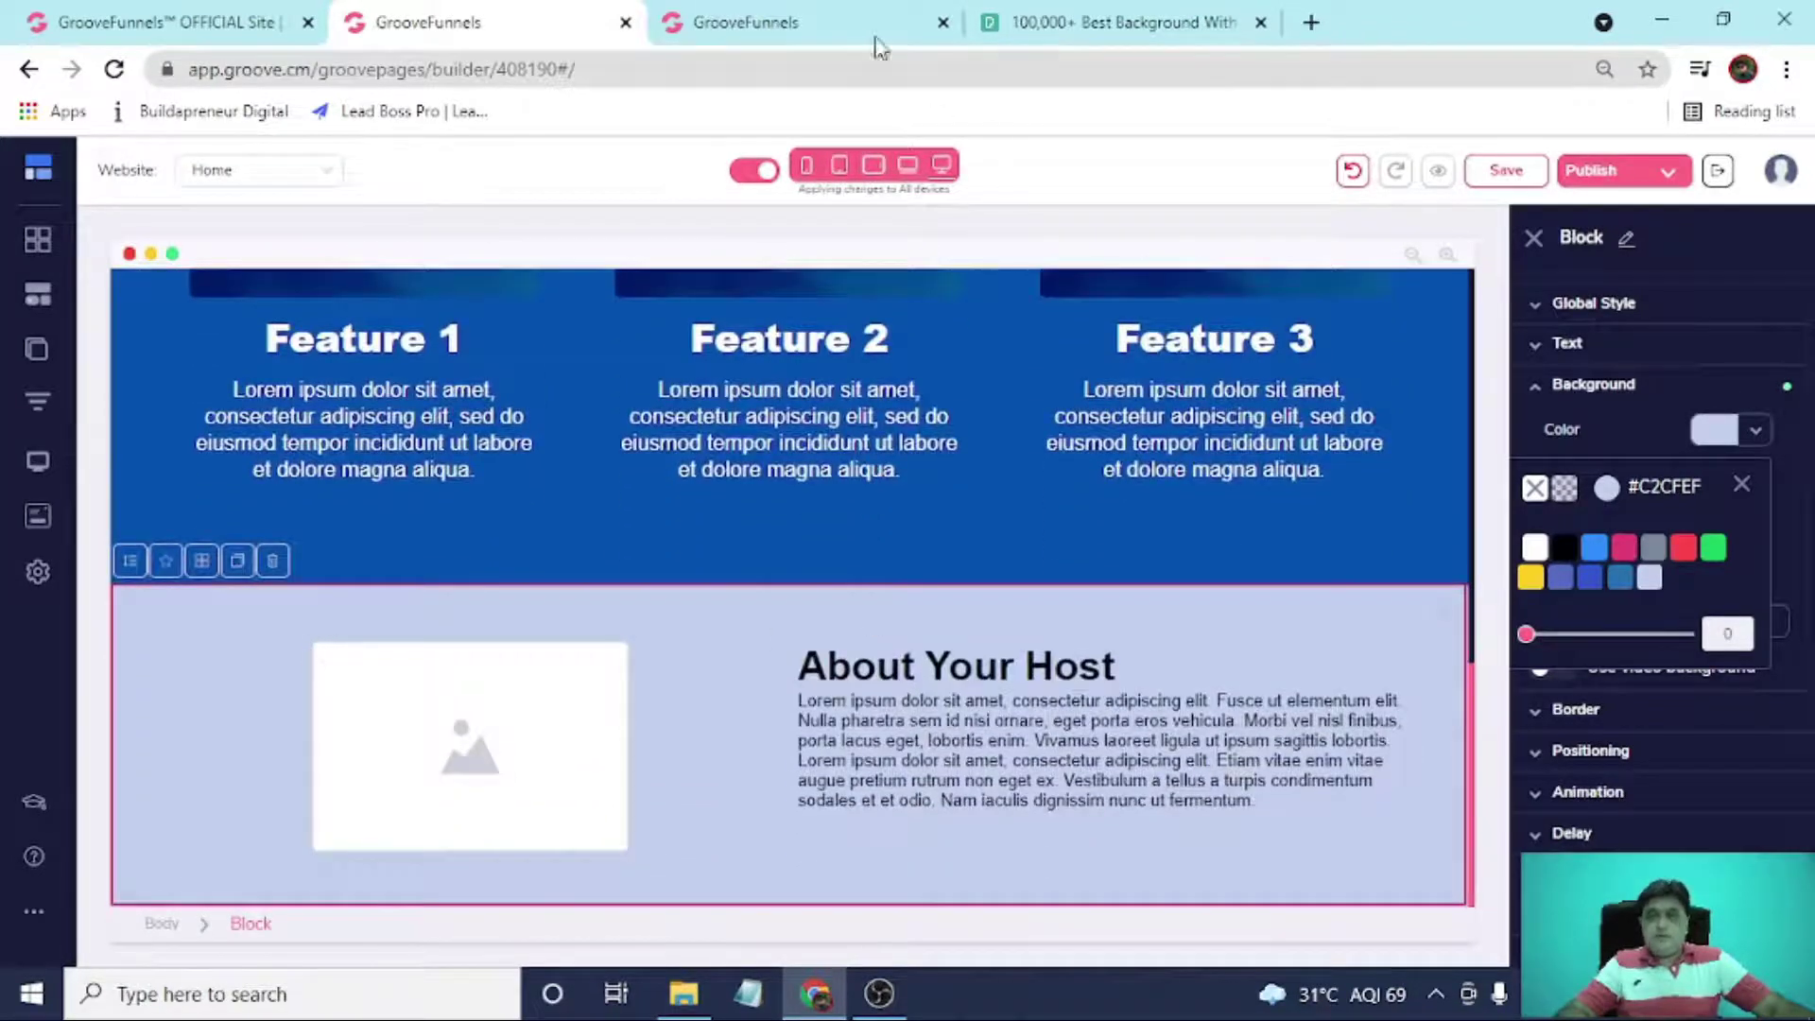
click(729, 10)
scroll(1207, 414, down, 4)
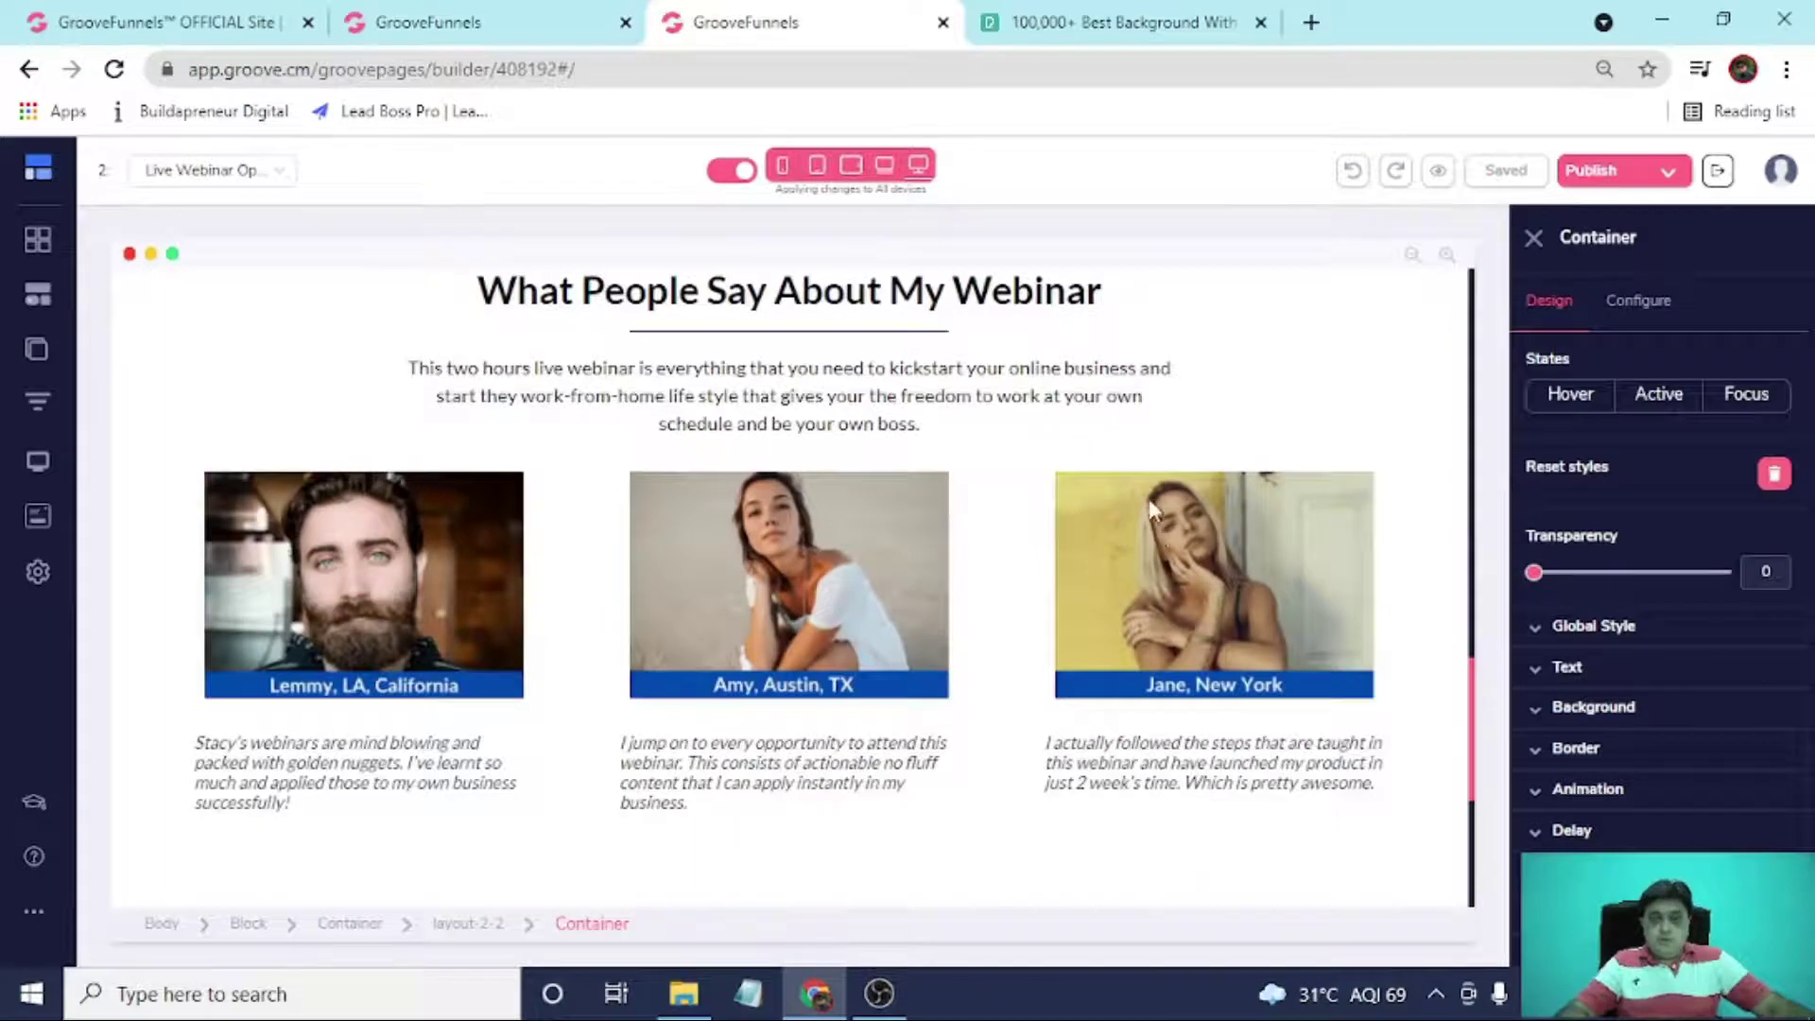
scroll(1161, 520, down, 1)
scroll(1108, 545, up, 3)
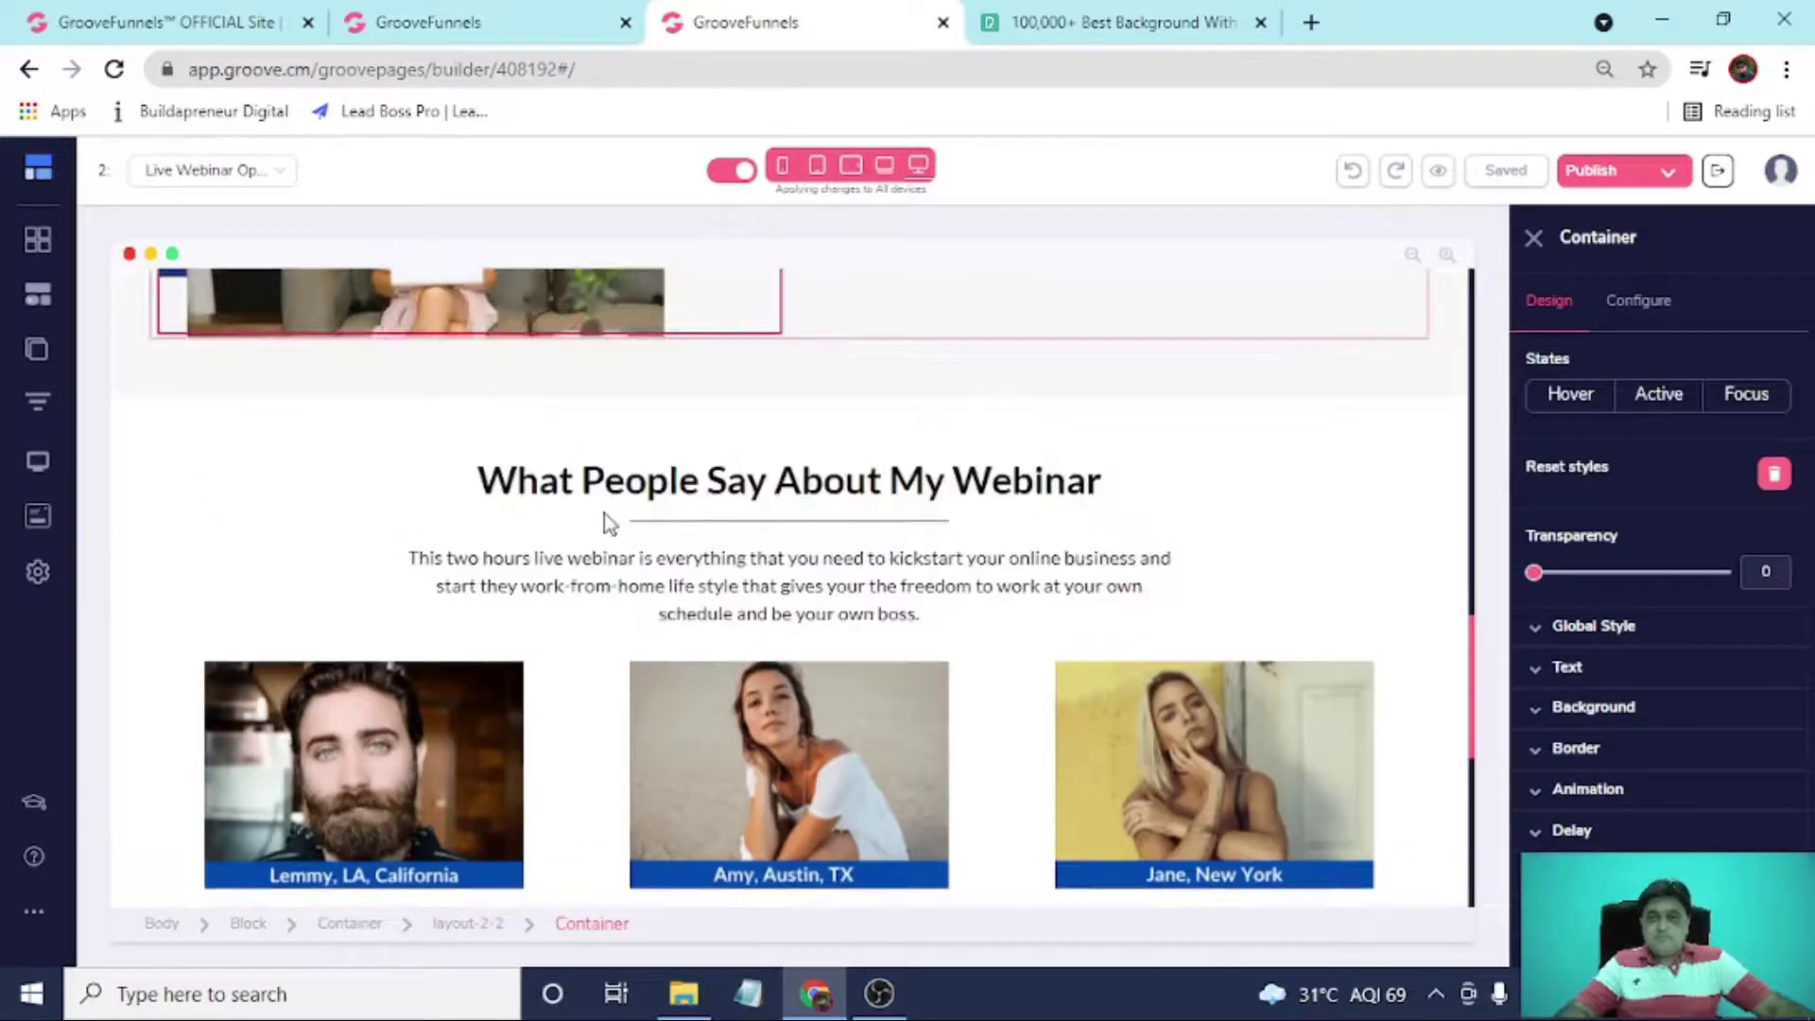
drag(475, 482, 1179, 495)
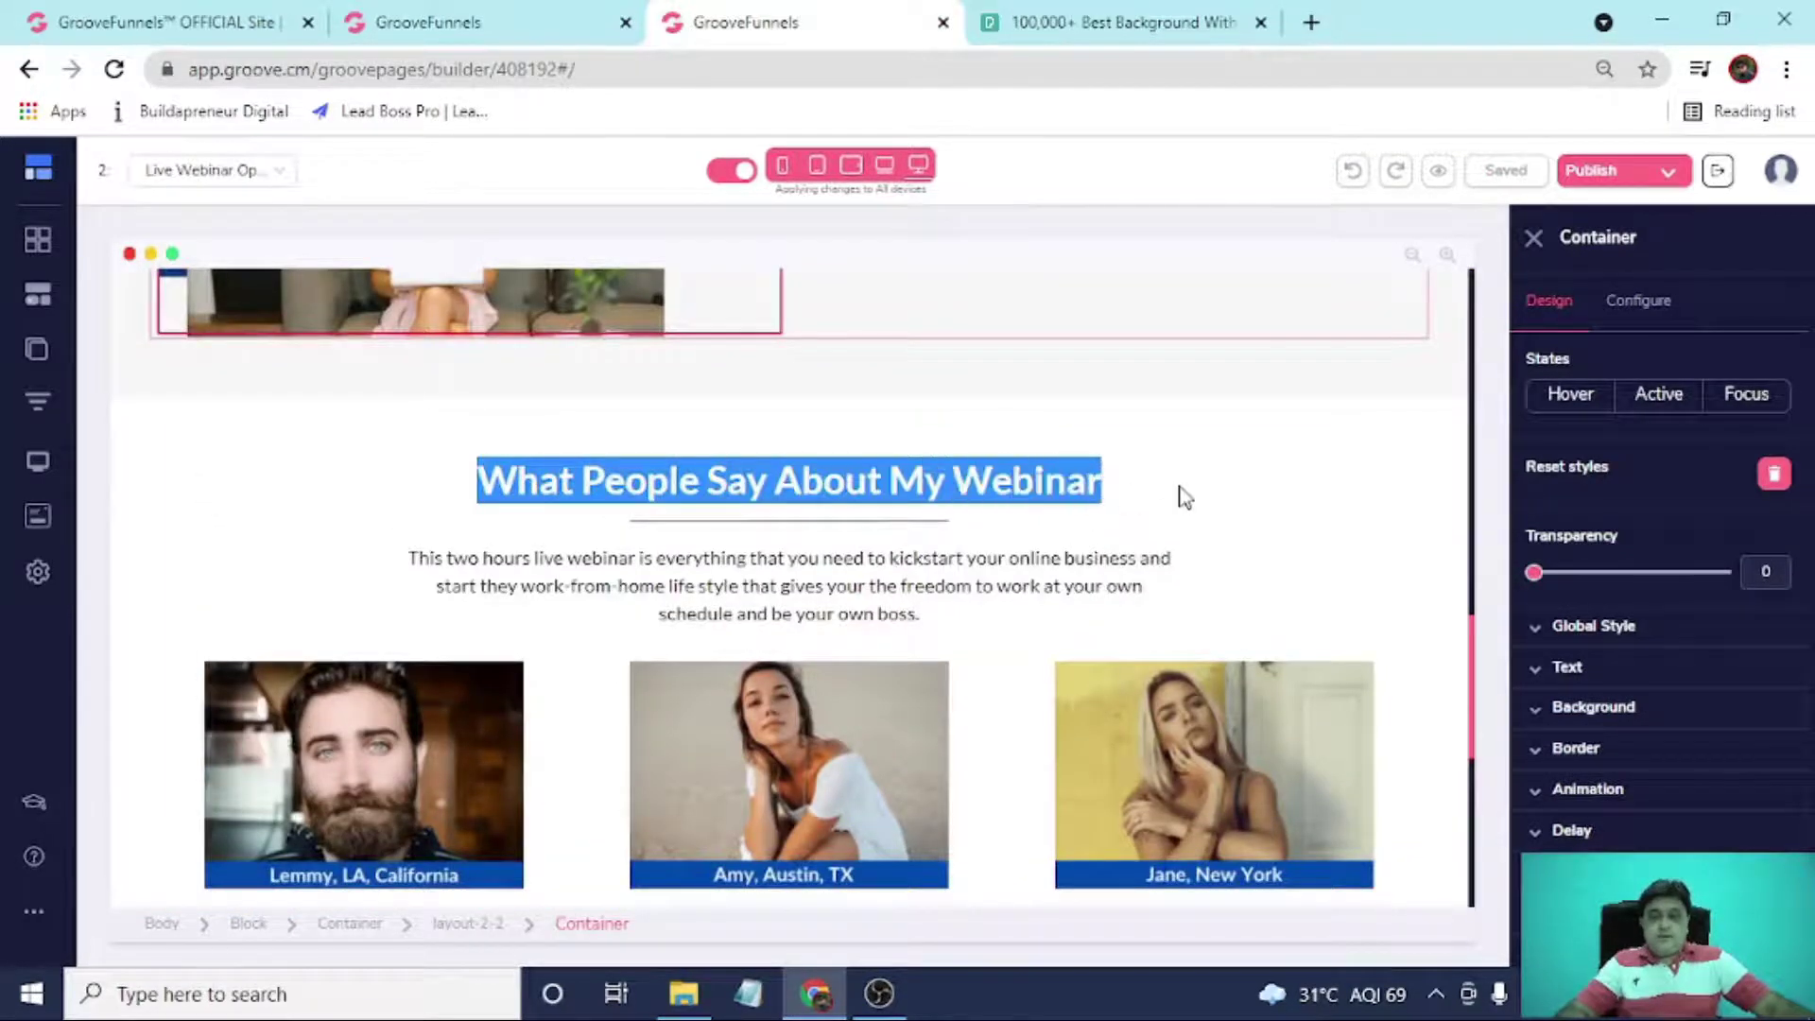
click(474, 9)
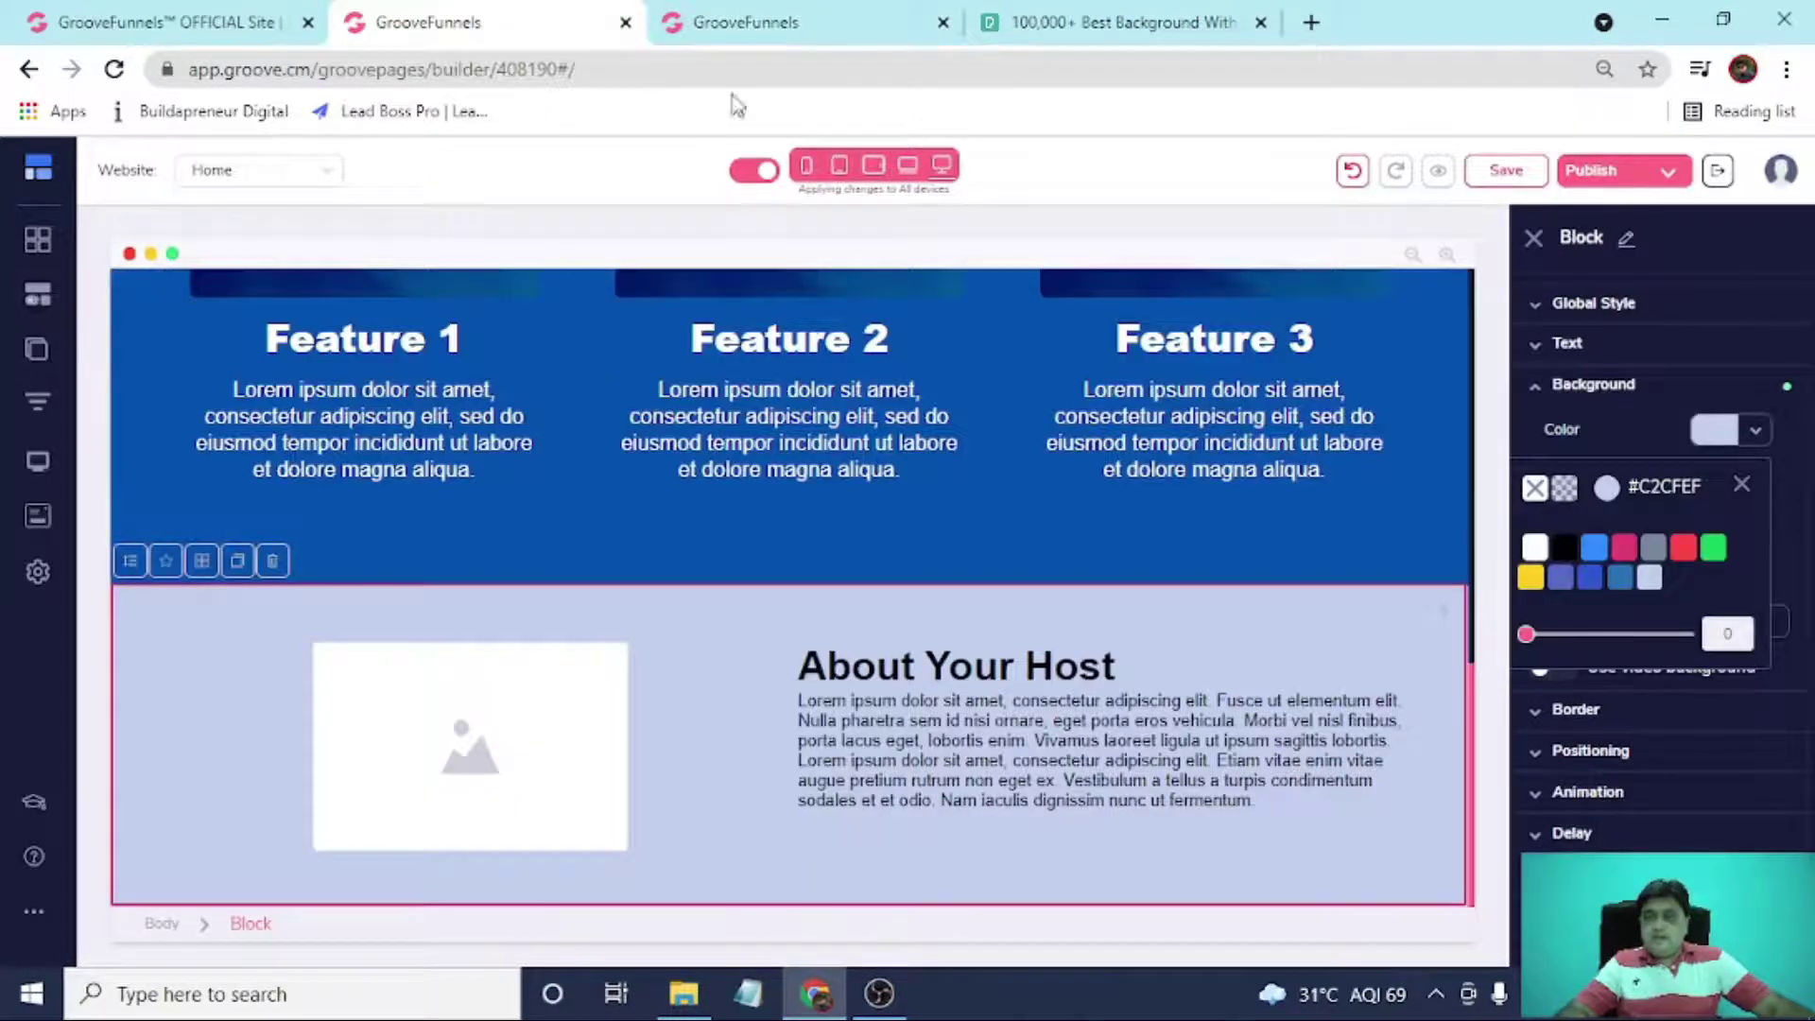
click(761, 19)
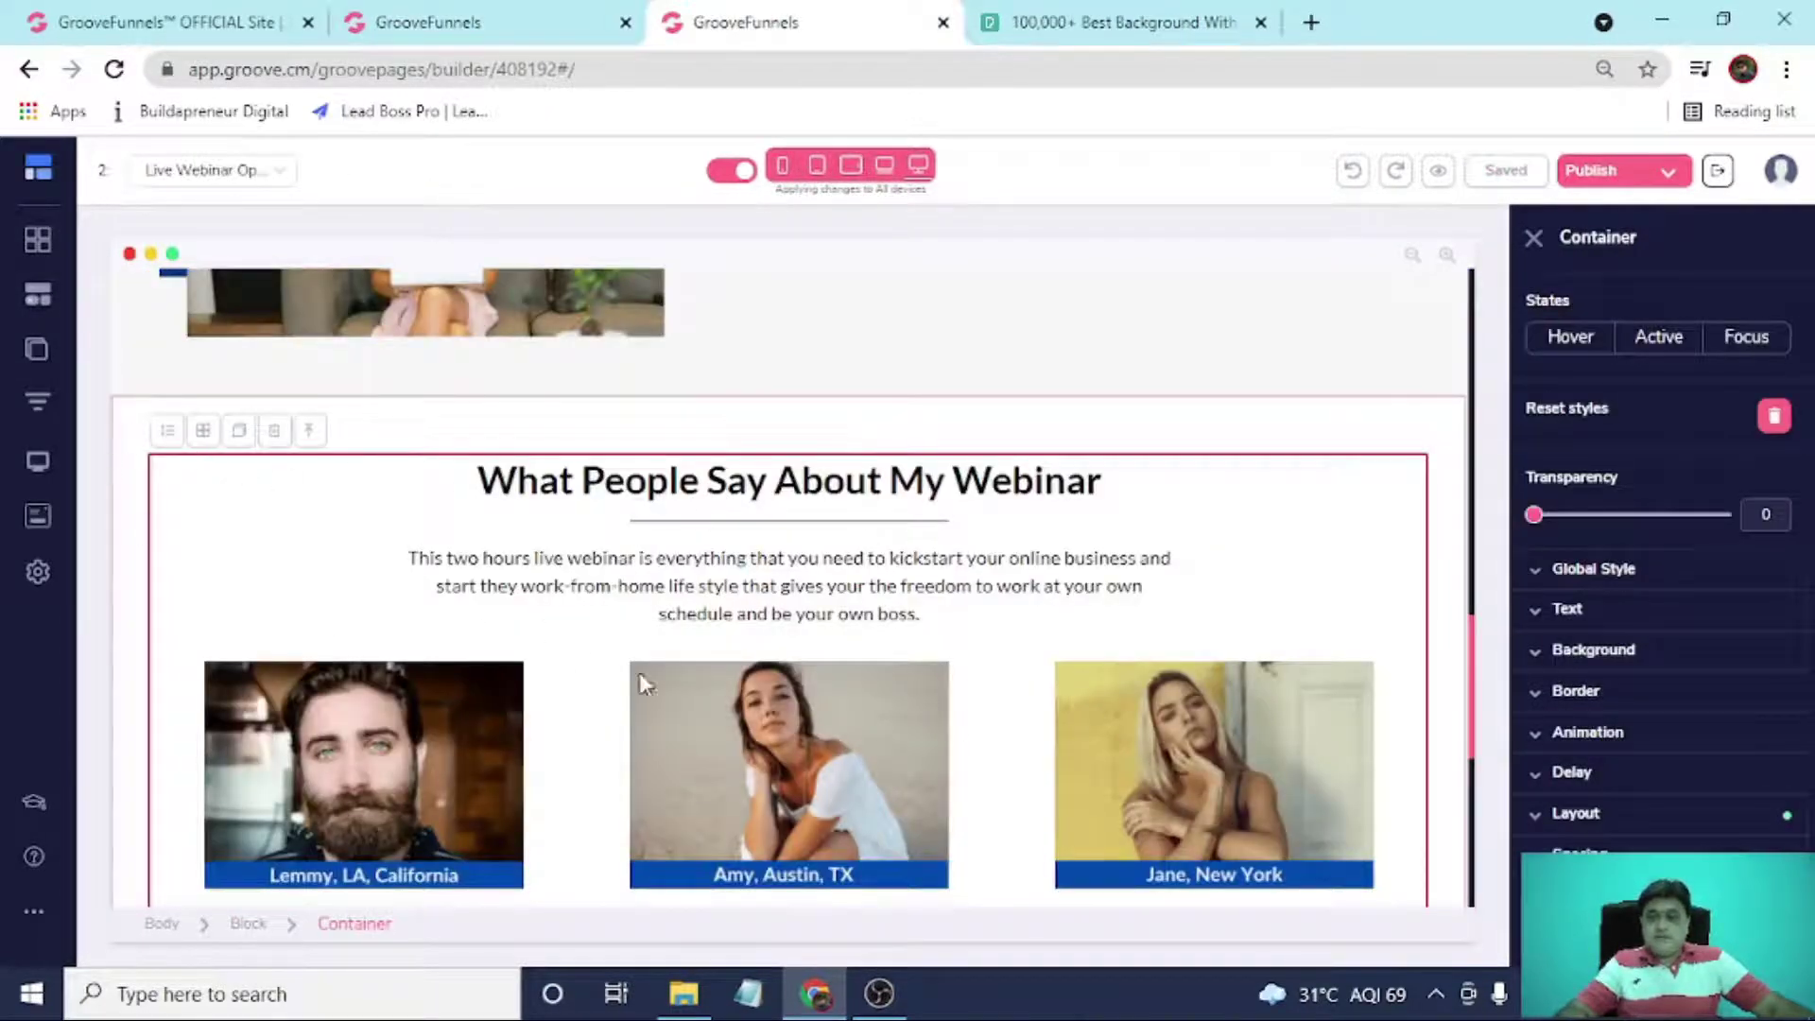
scroll(1309, 733, down, 5)
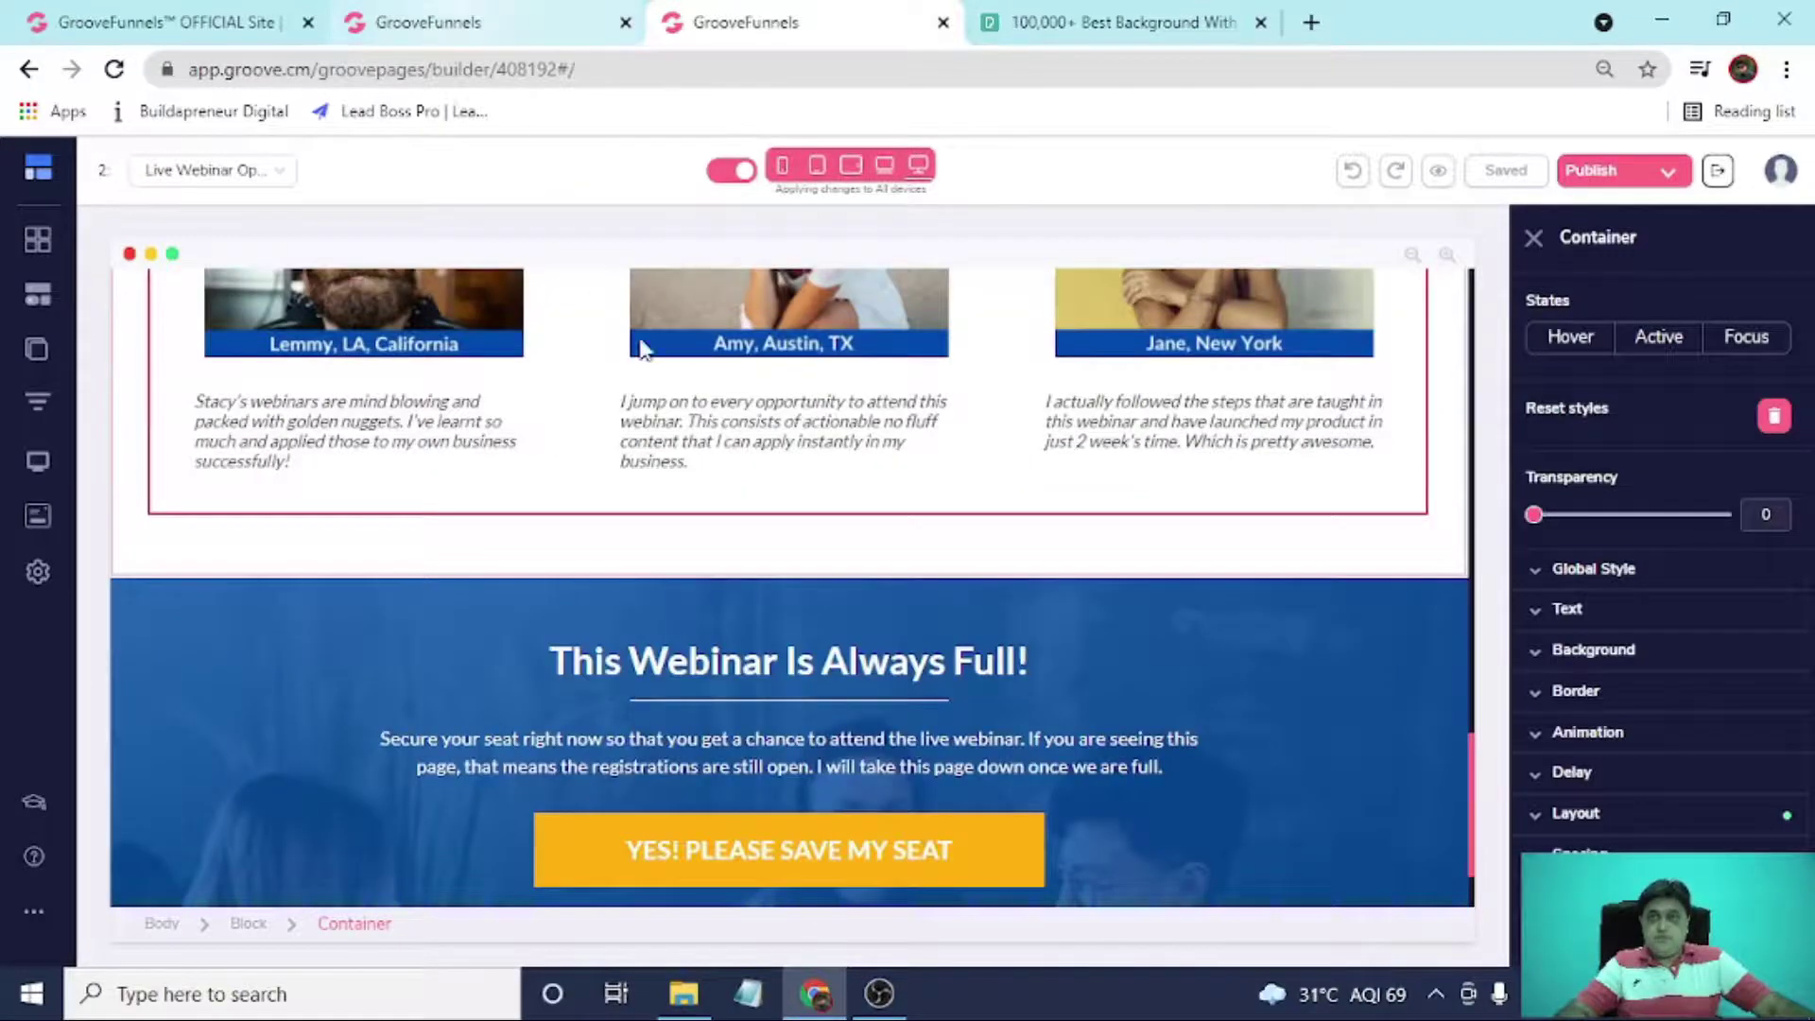
scroll(838, 546, up, 5)
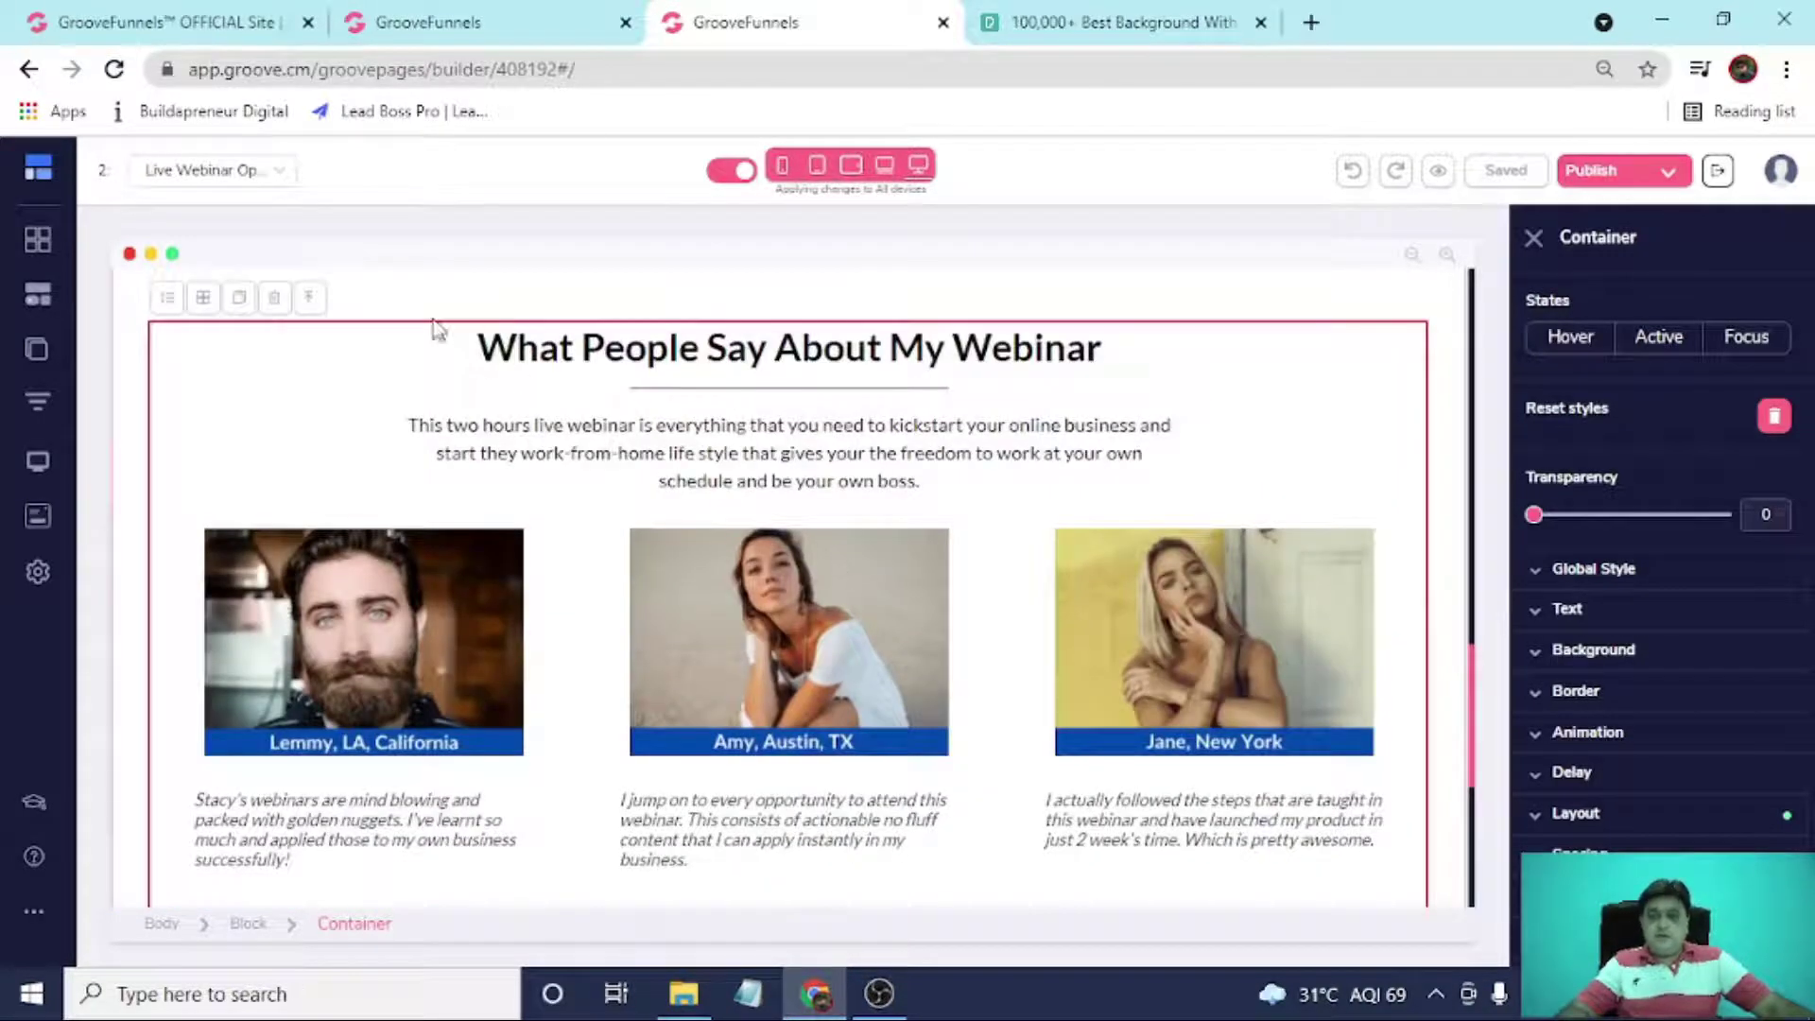
click(408, 13)
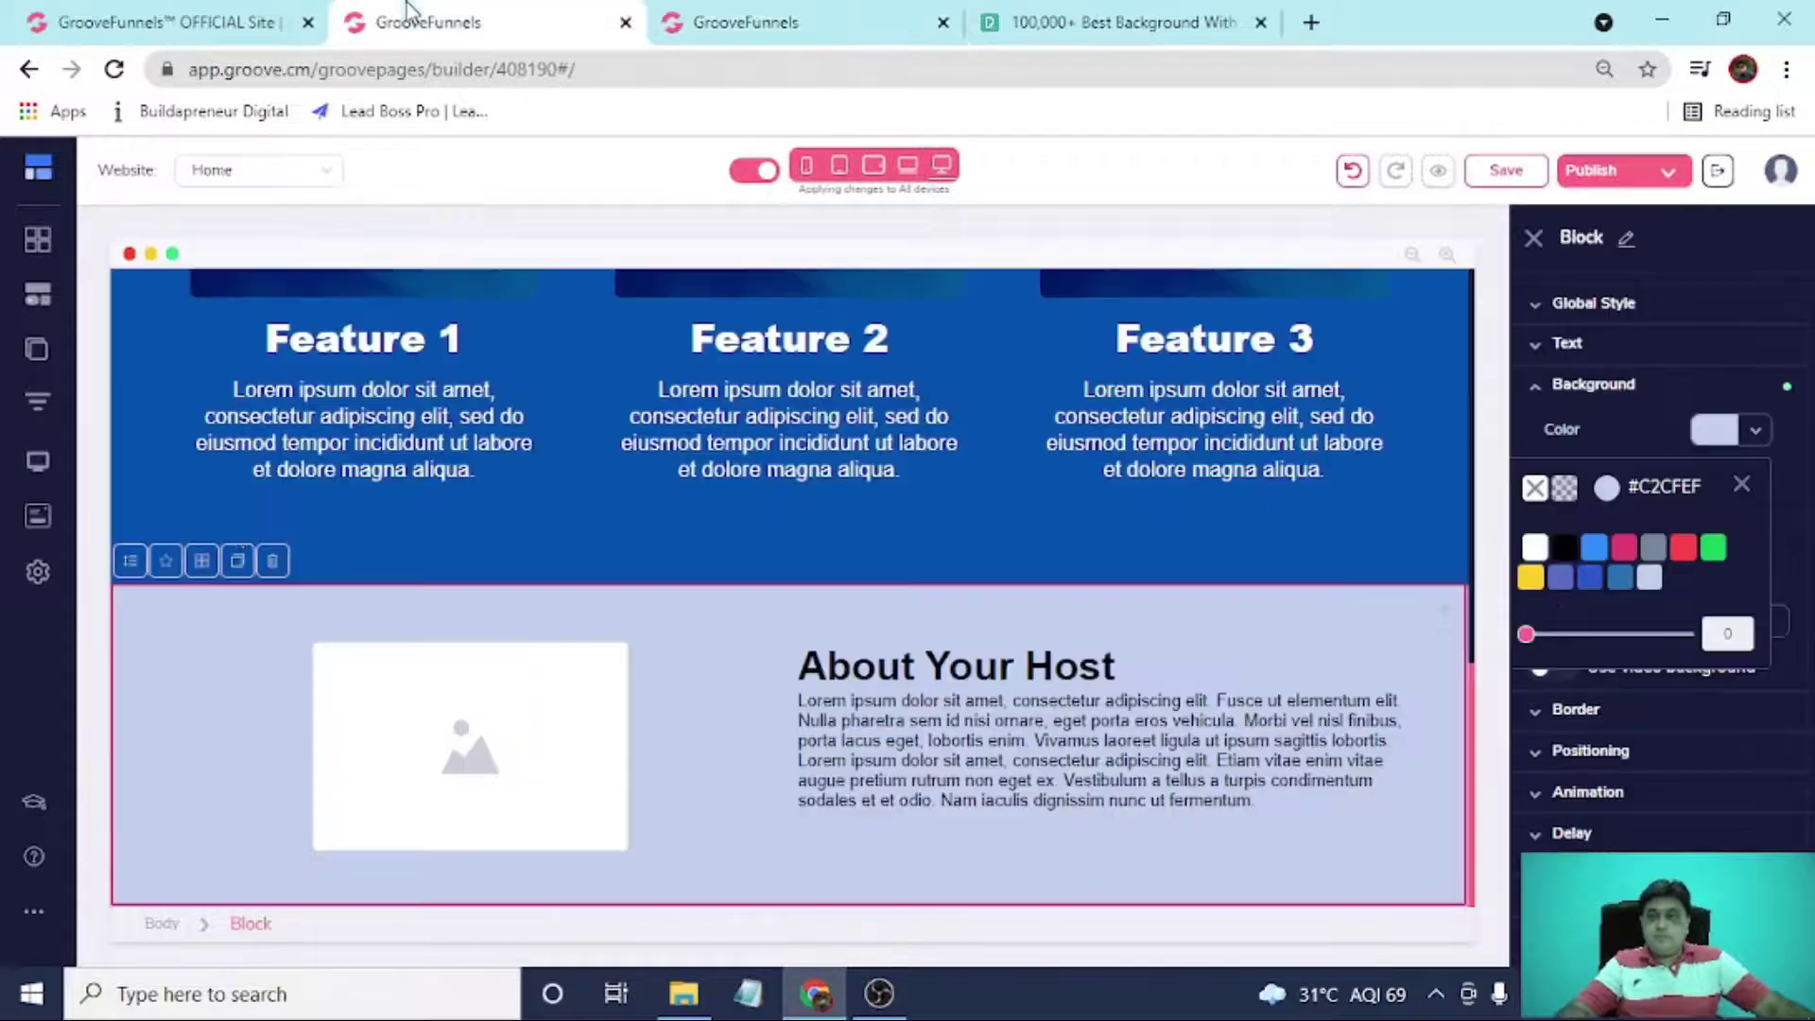
Add an empty single-column wireframe block between the features block and the "About Your Host" block.
click(40, 263)
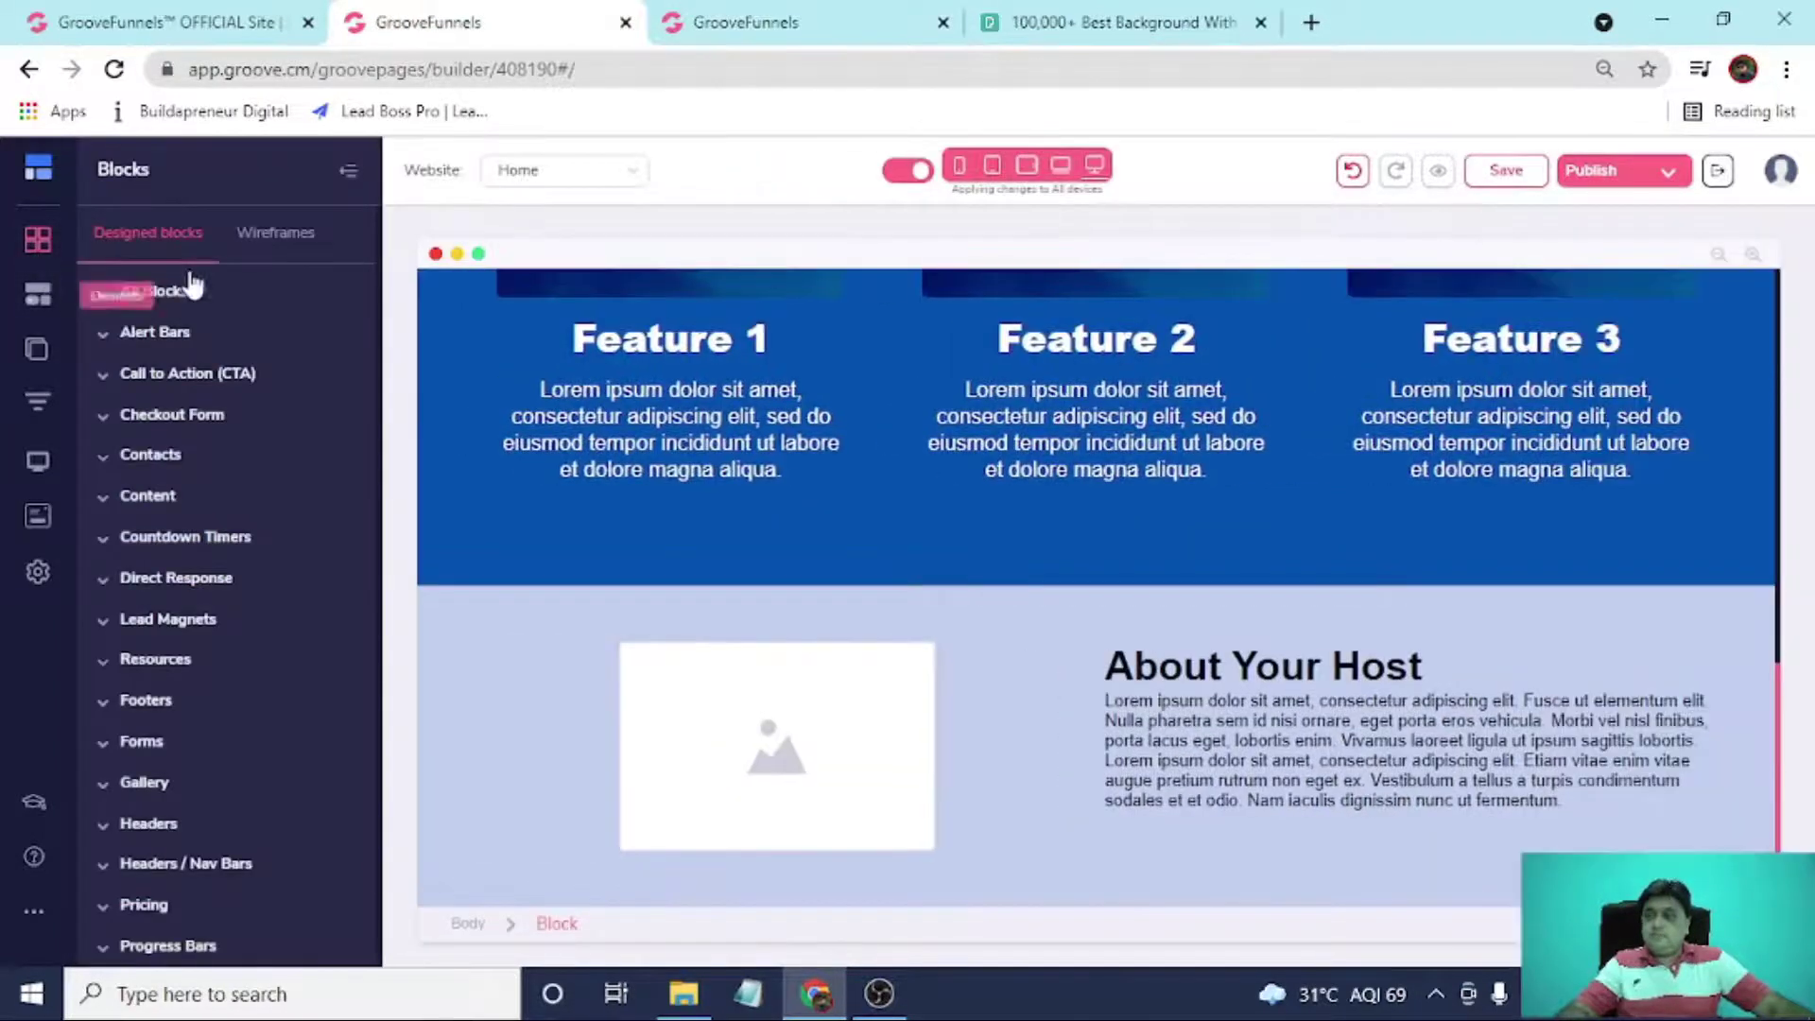
click(287, 234)
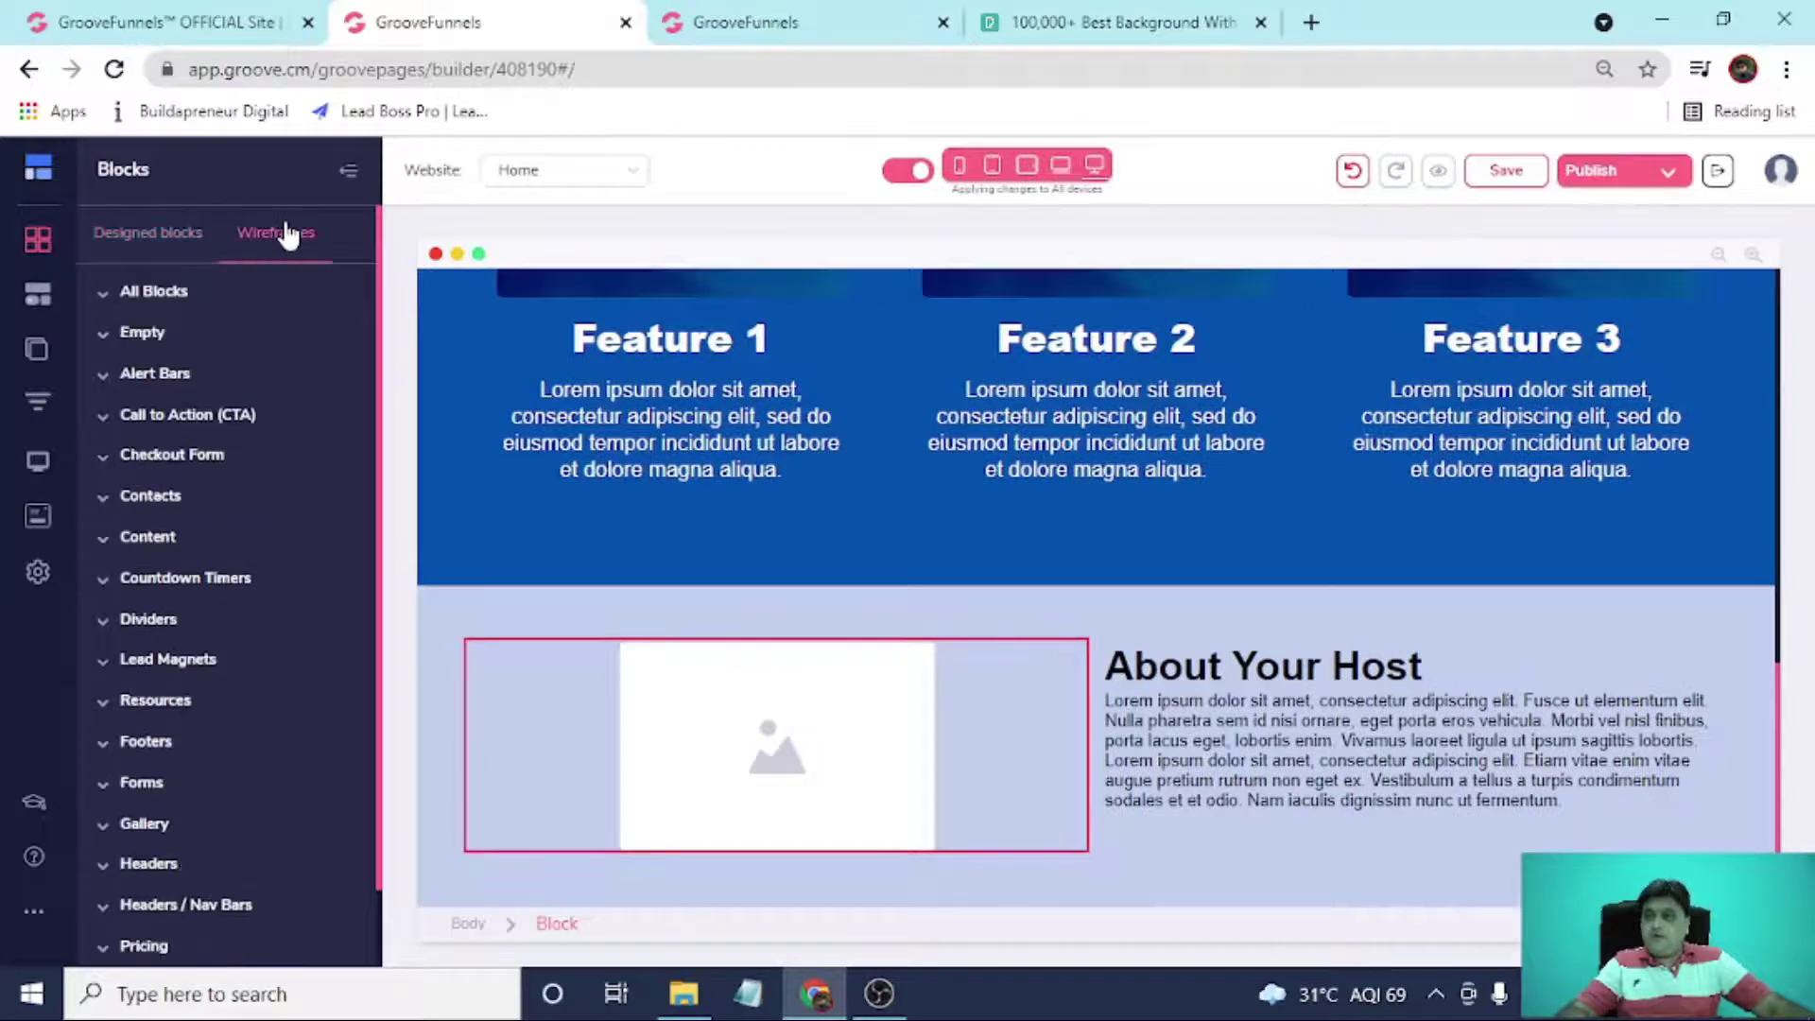
click(208, 330)
drag(210, 650, 1037, 934)
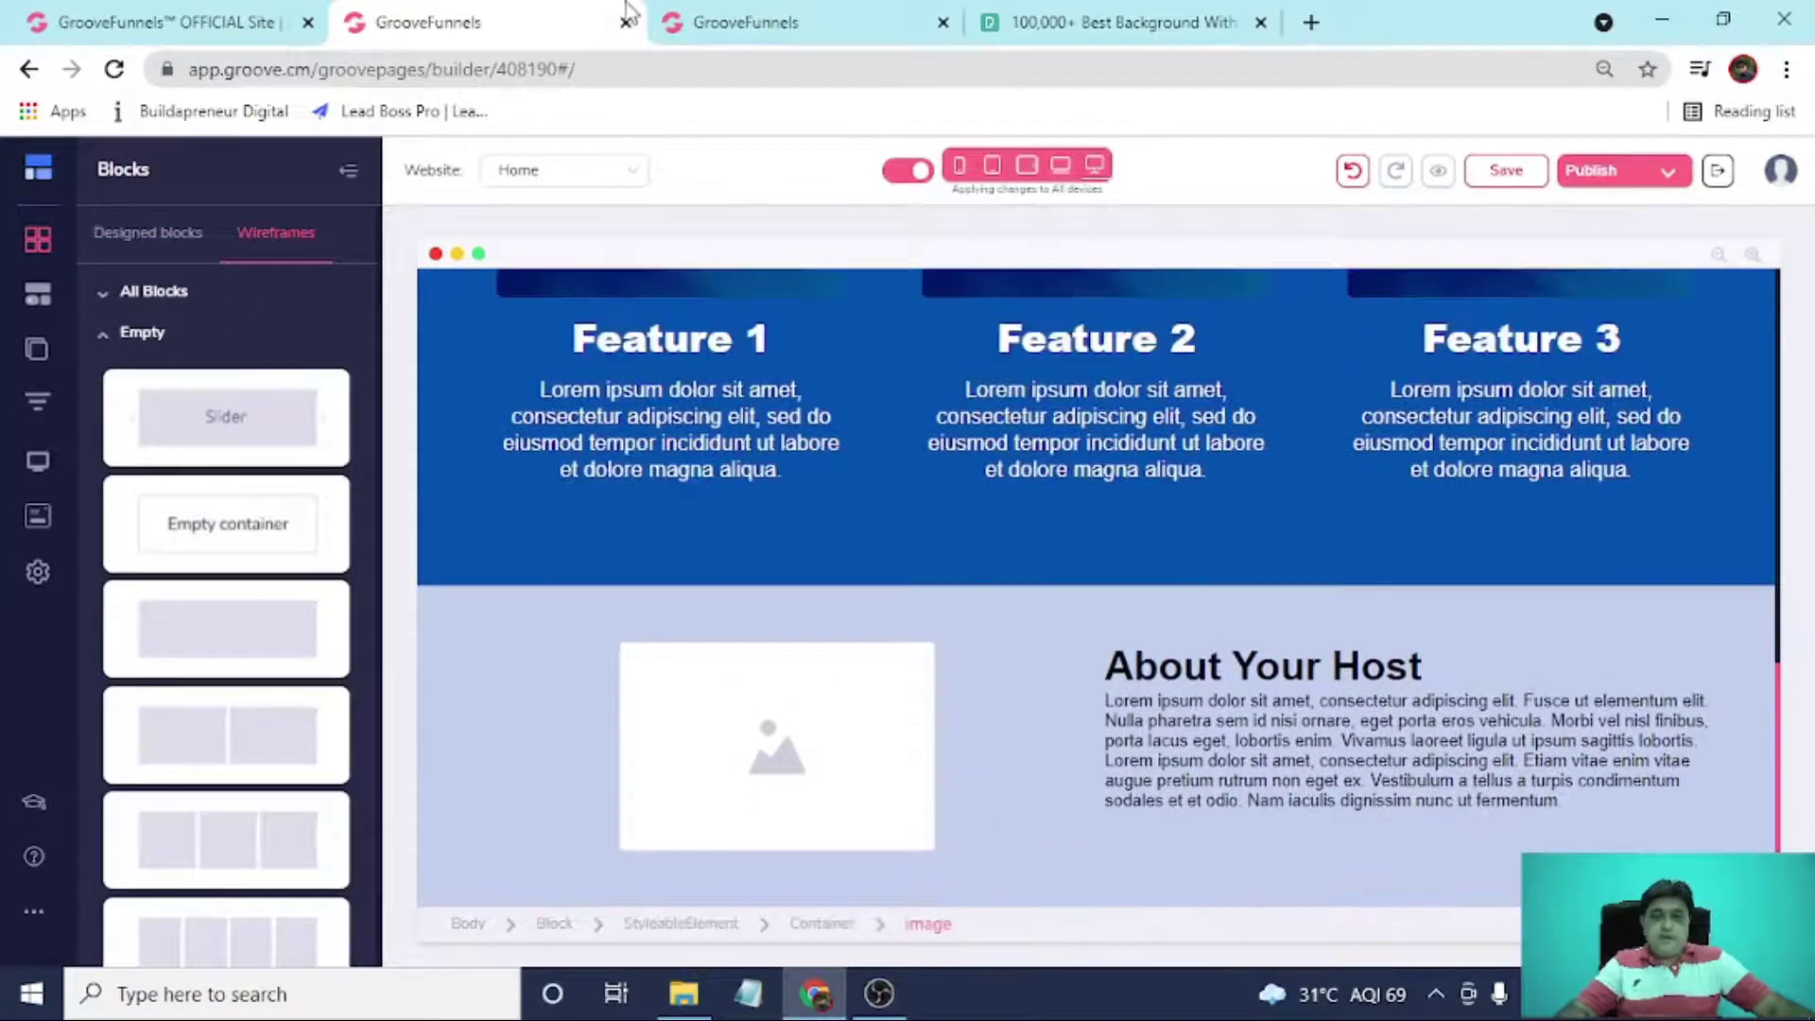
click(884, 12)
click(510, 13)
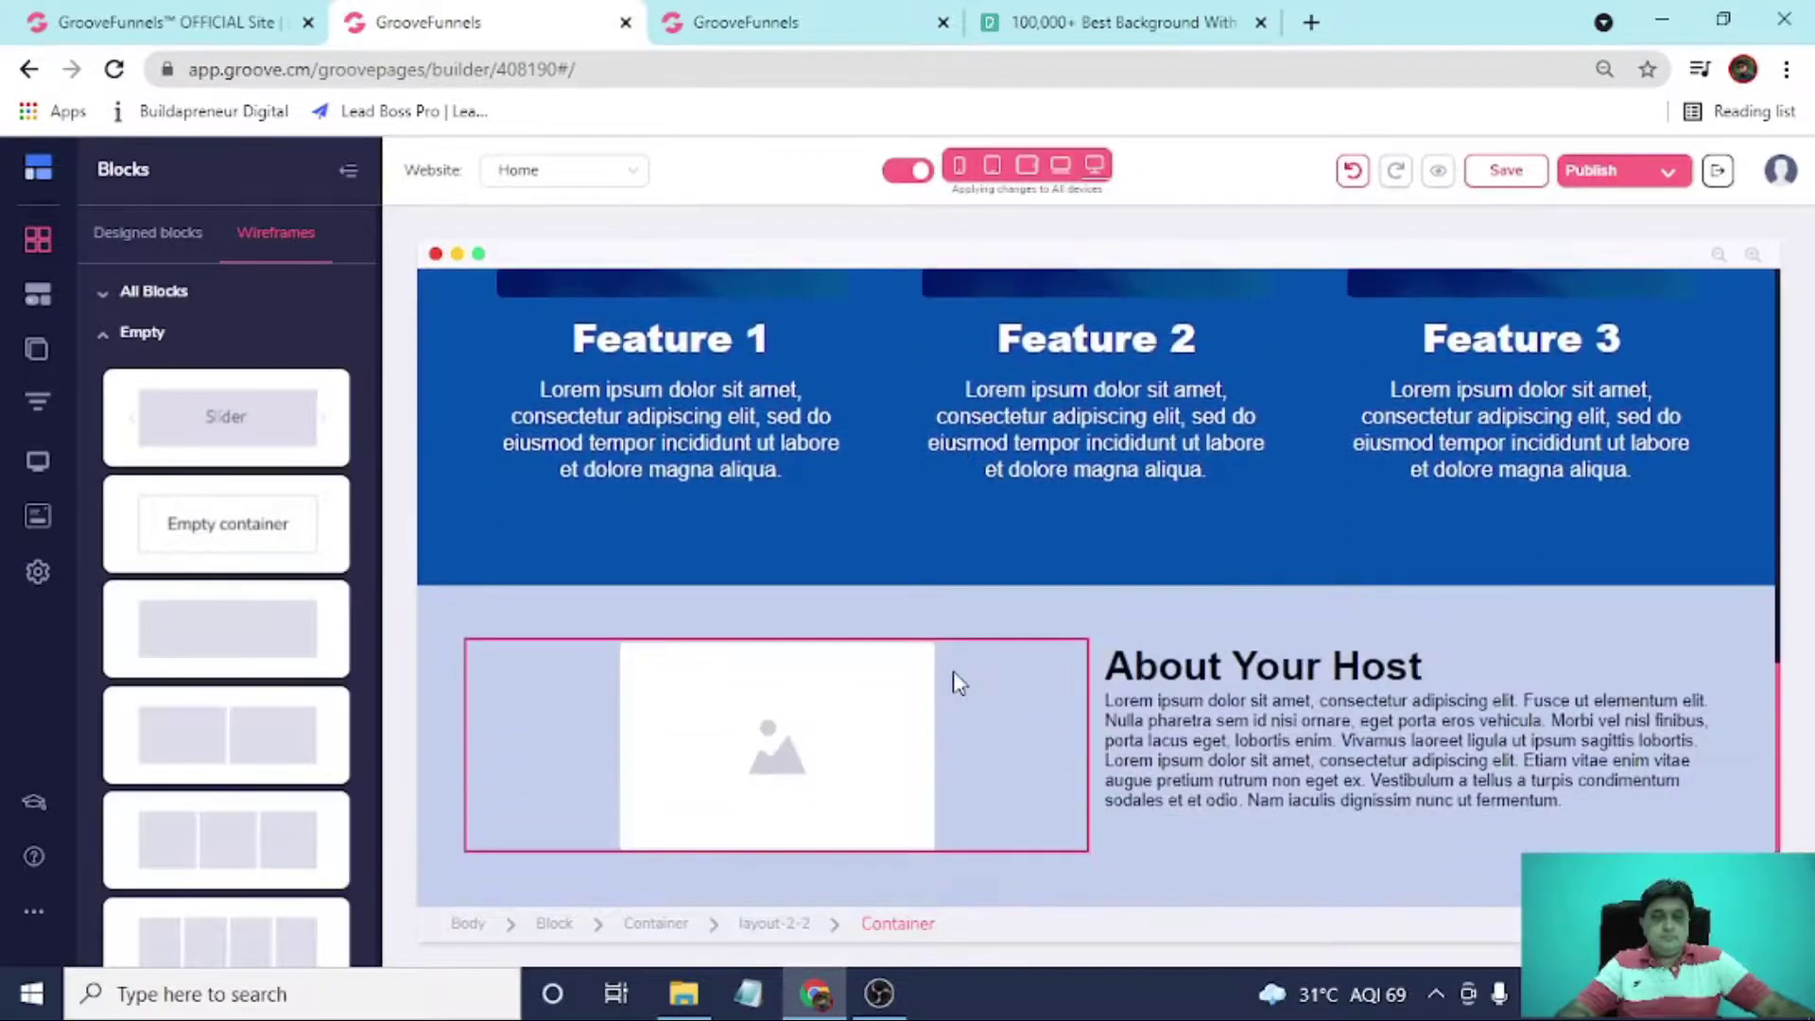
drag(179, 628, 953, 721)
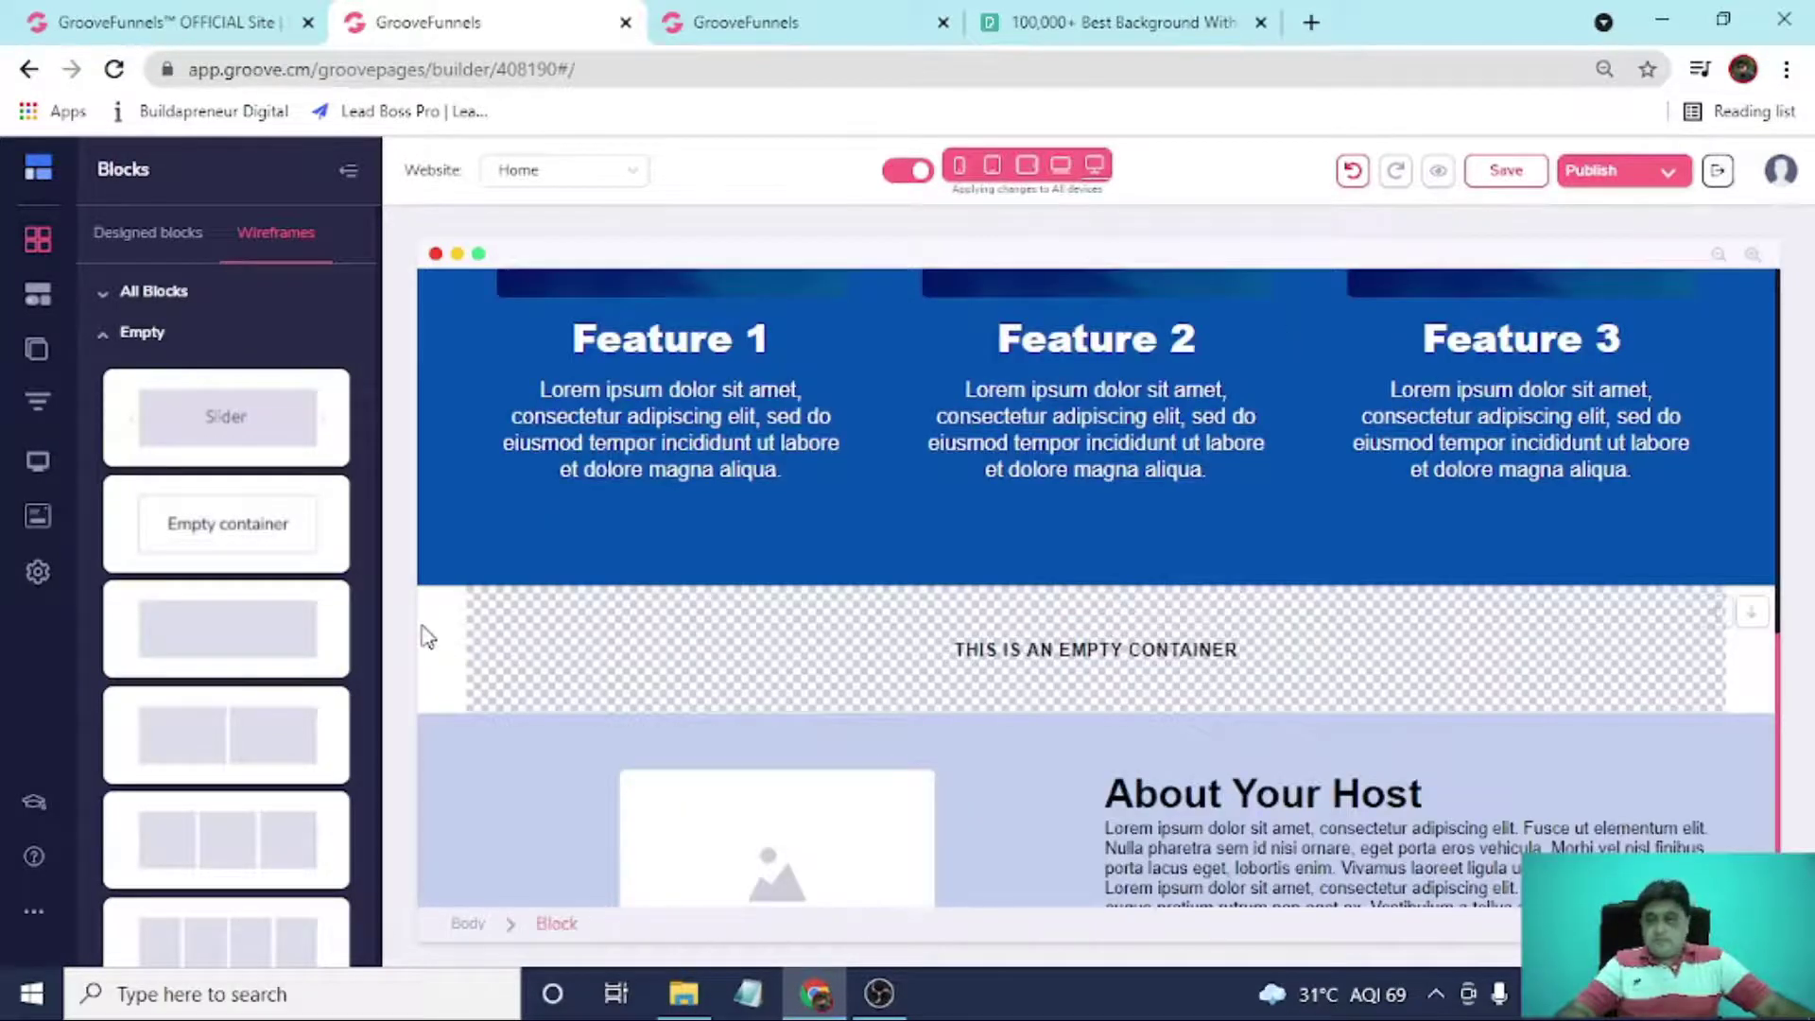
Move the empty container block below the "About Your Host" block.
click(427, 638)
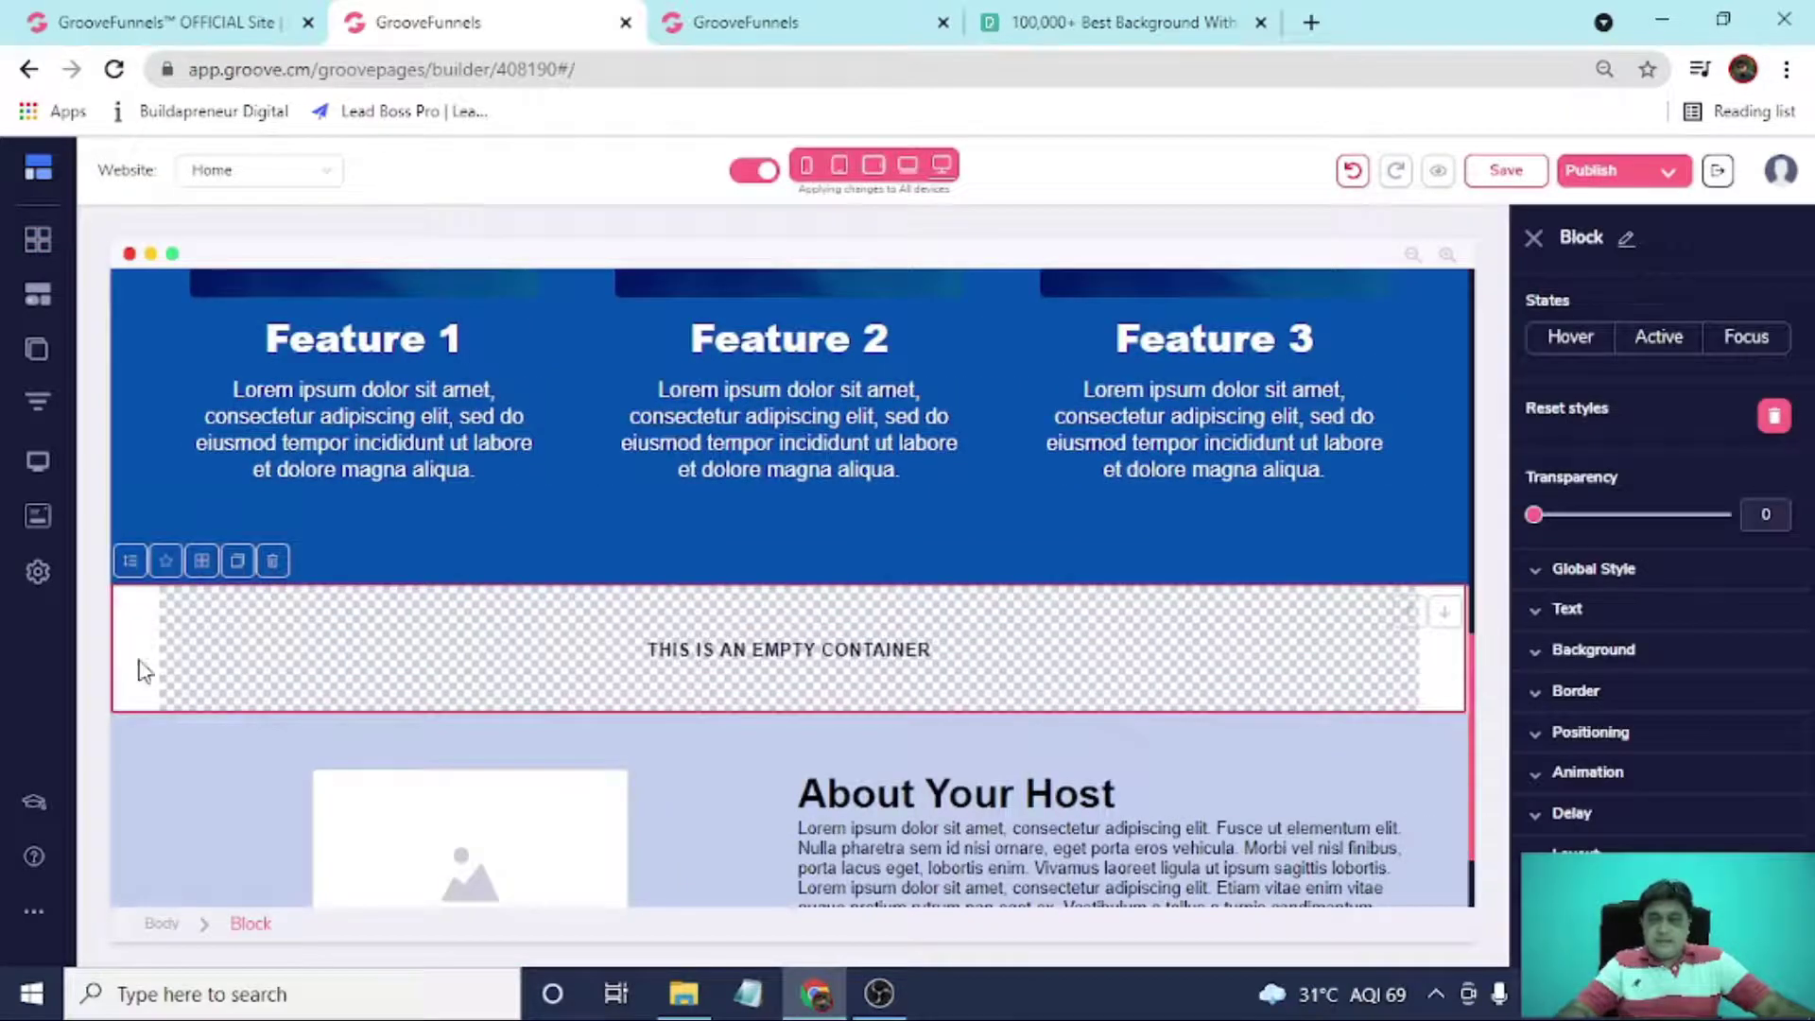
click(1445, 619)
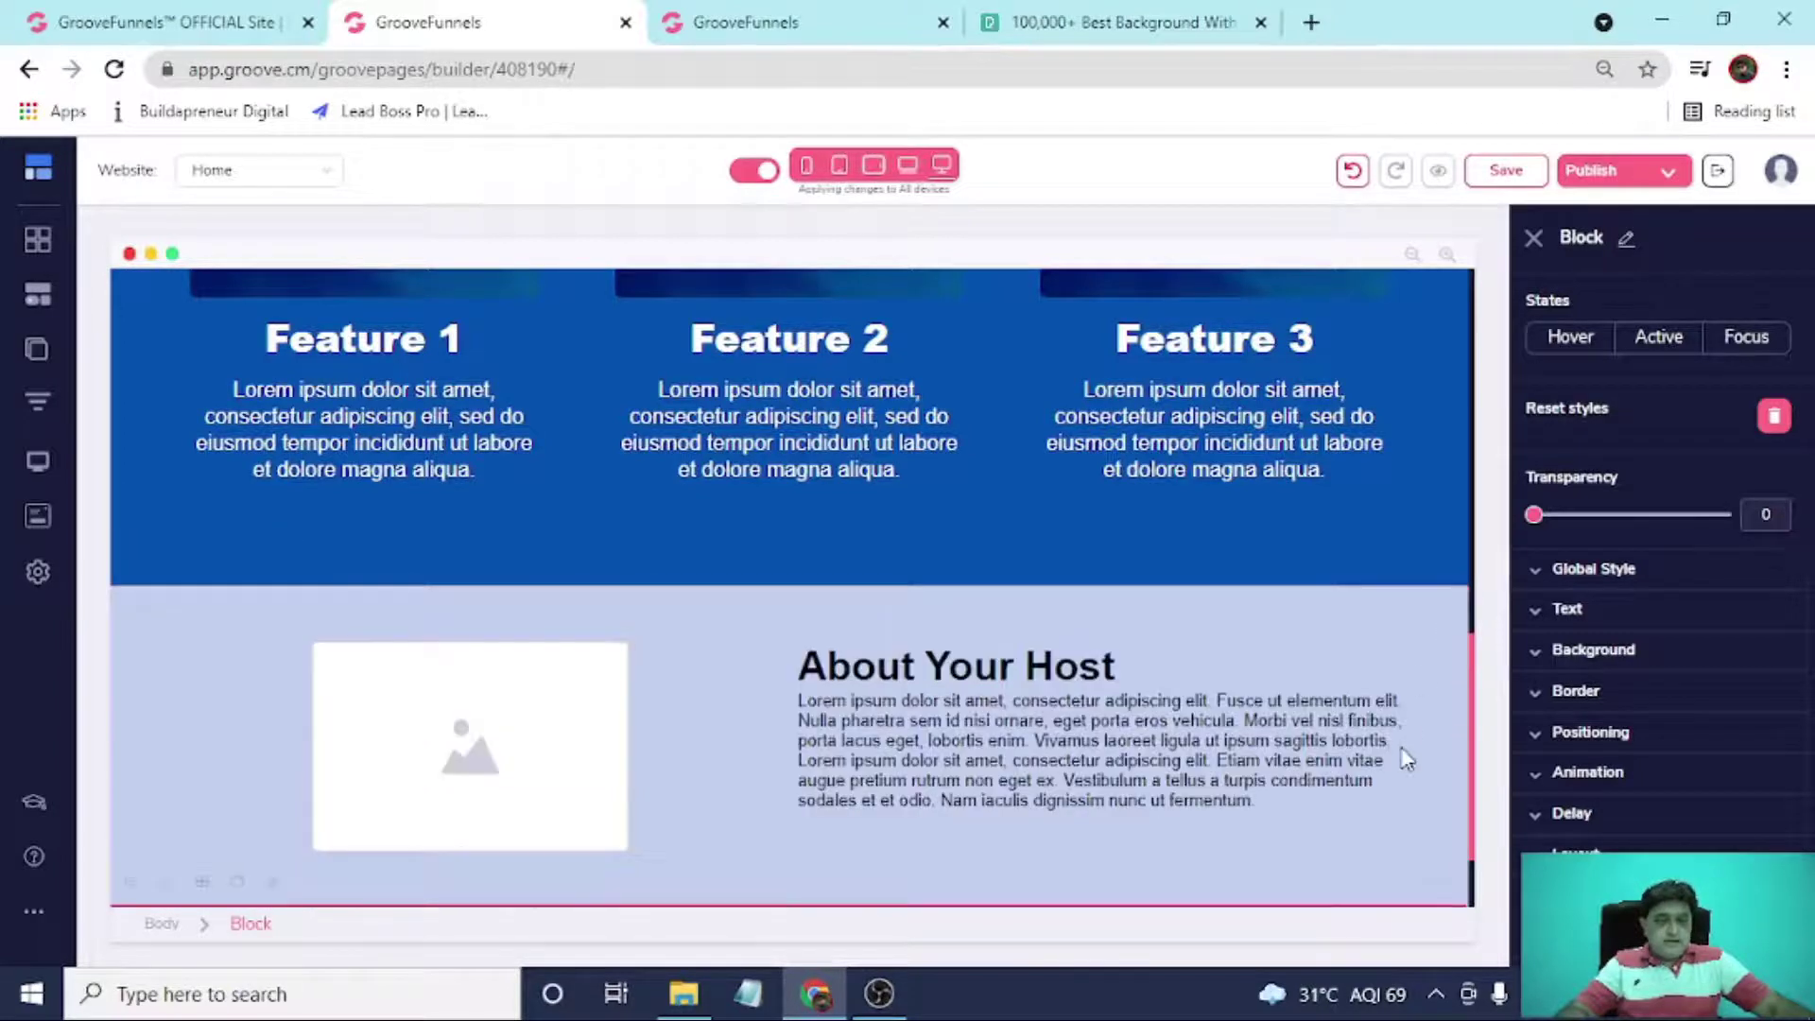
scroll(1409, 785, down, 1)
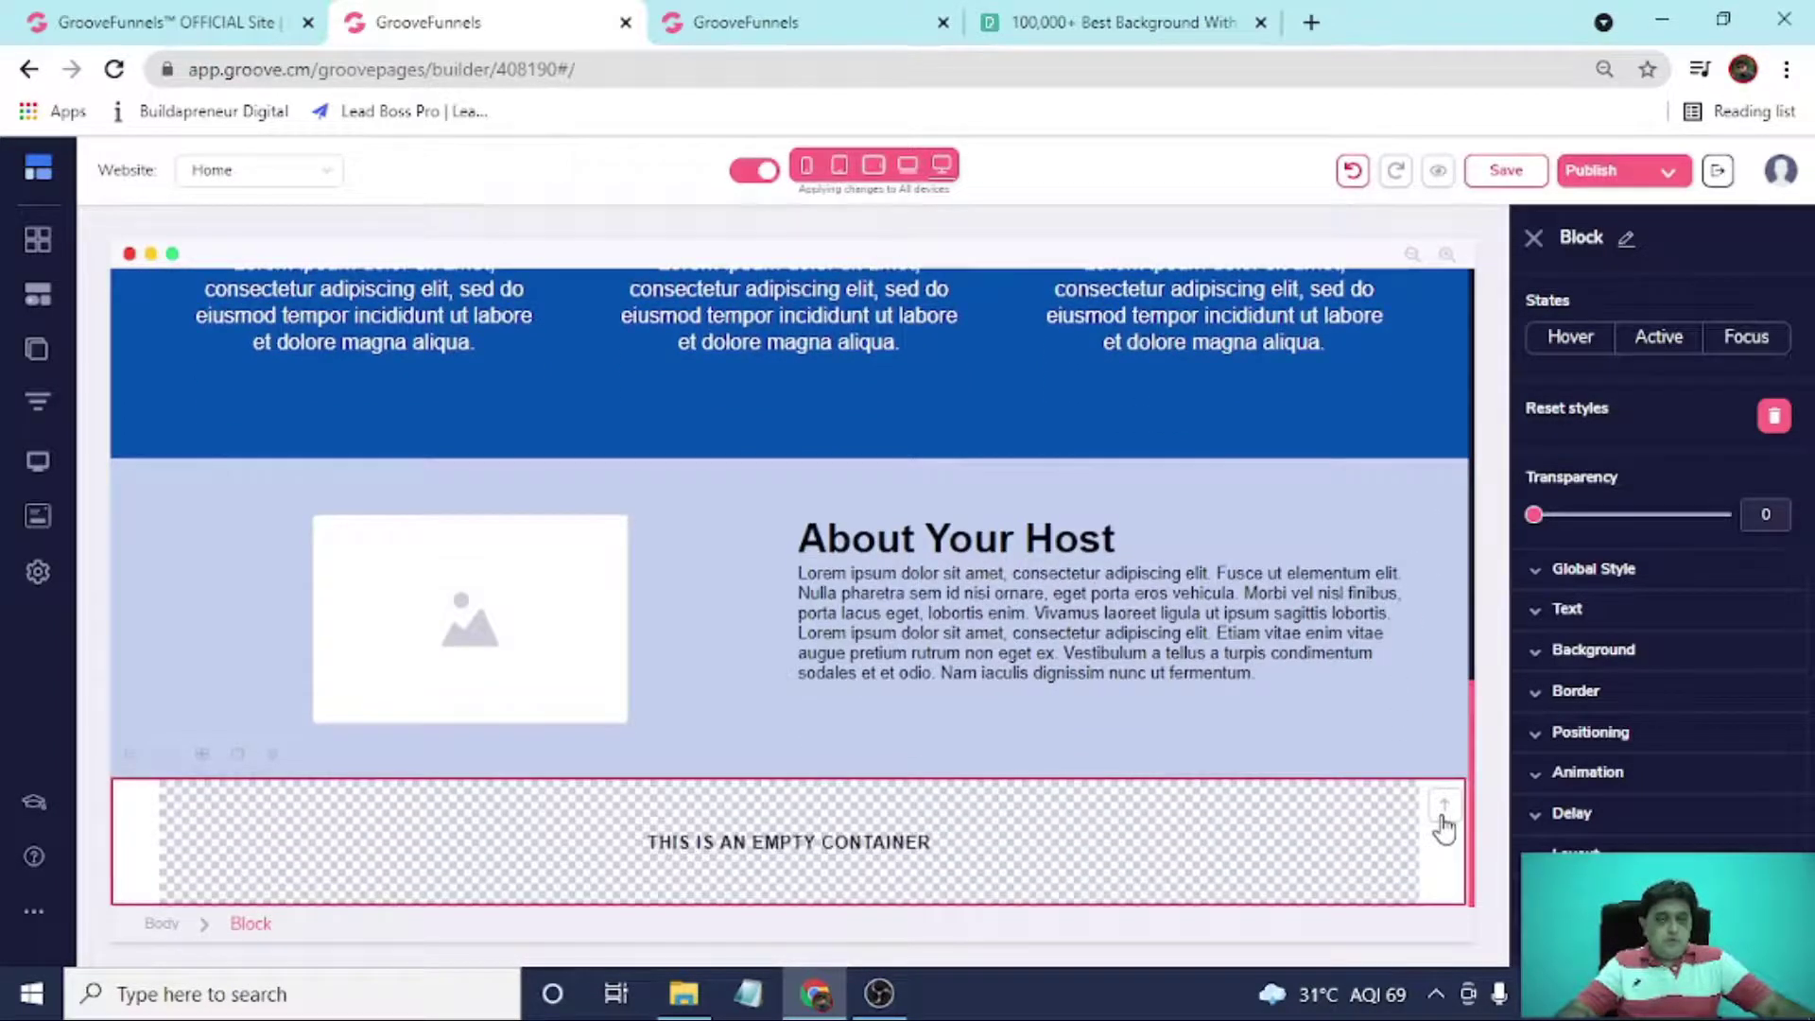
click(1444, 806)
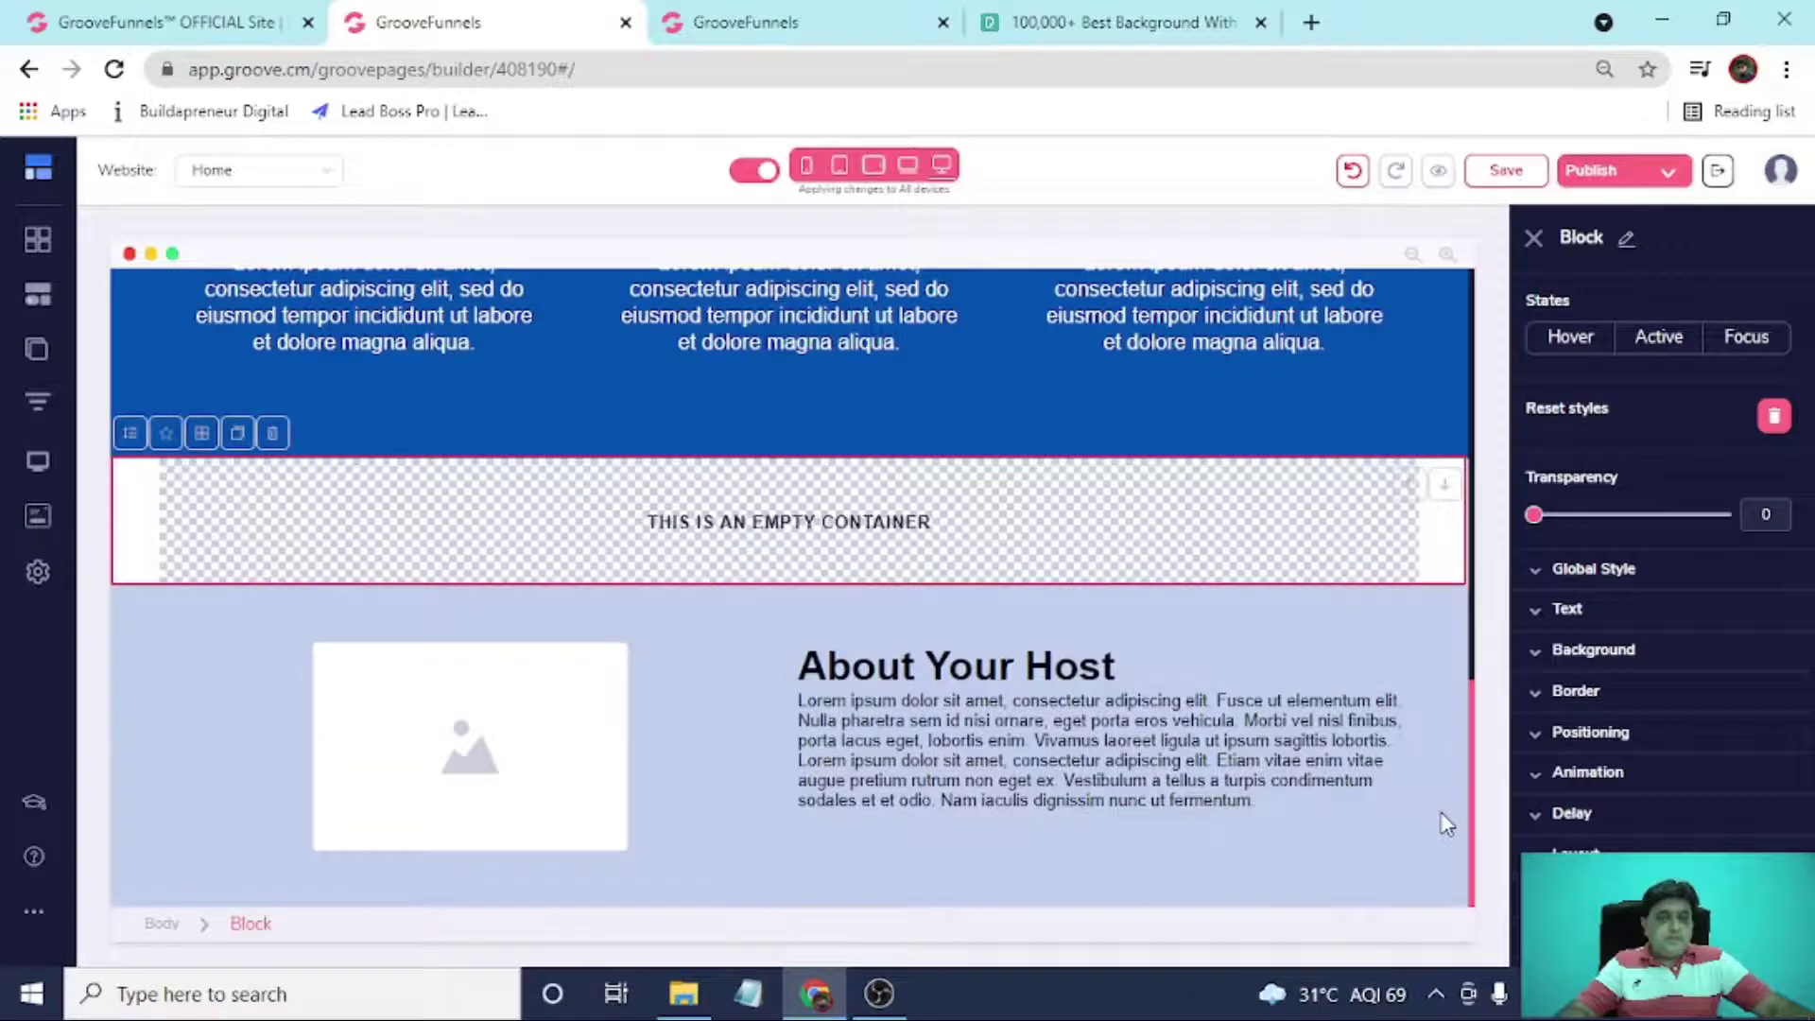
click(1445, 490)
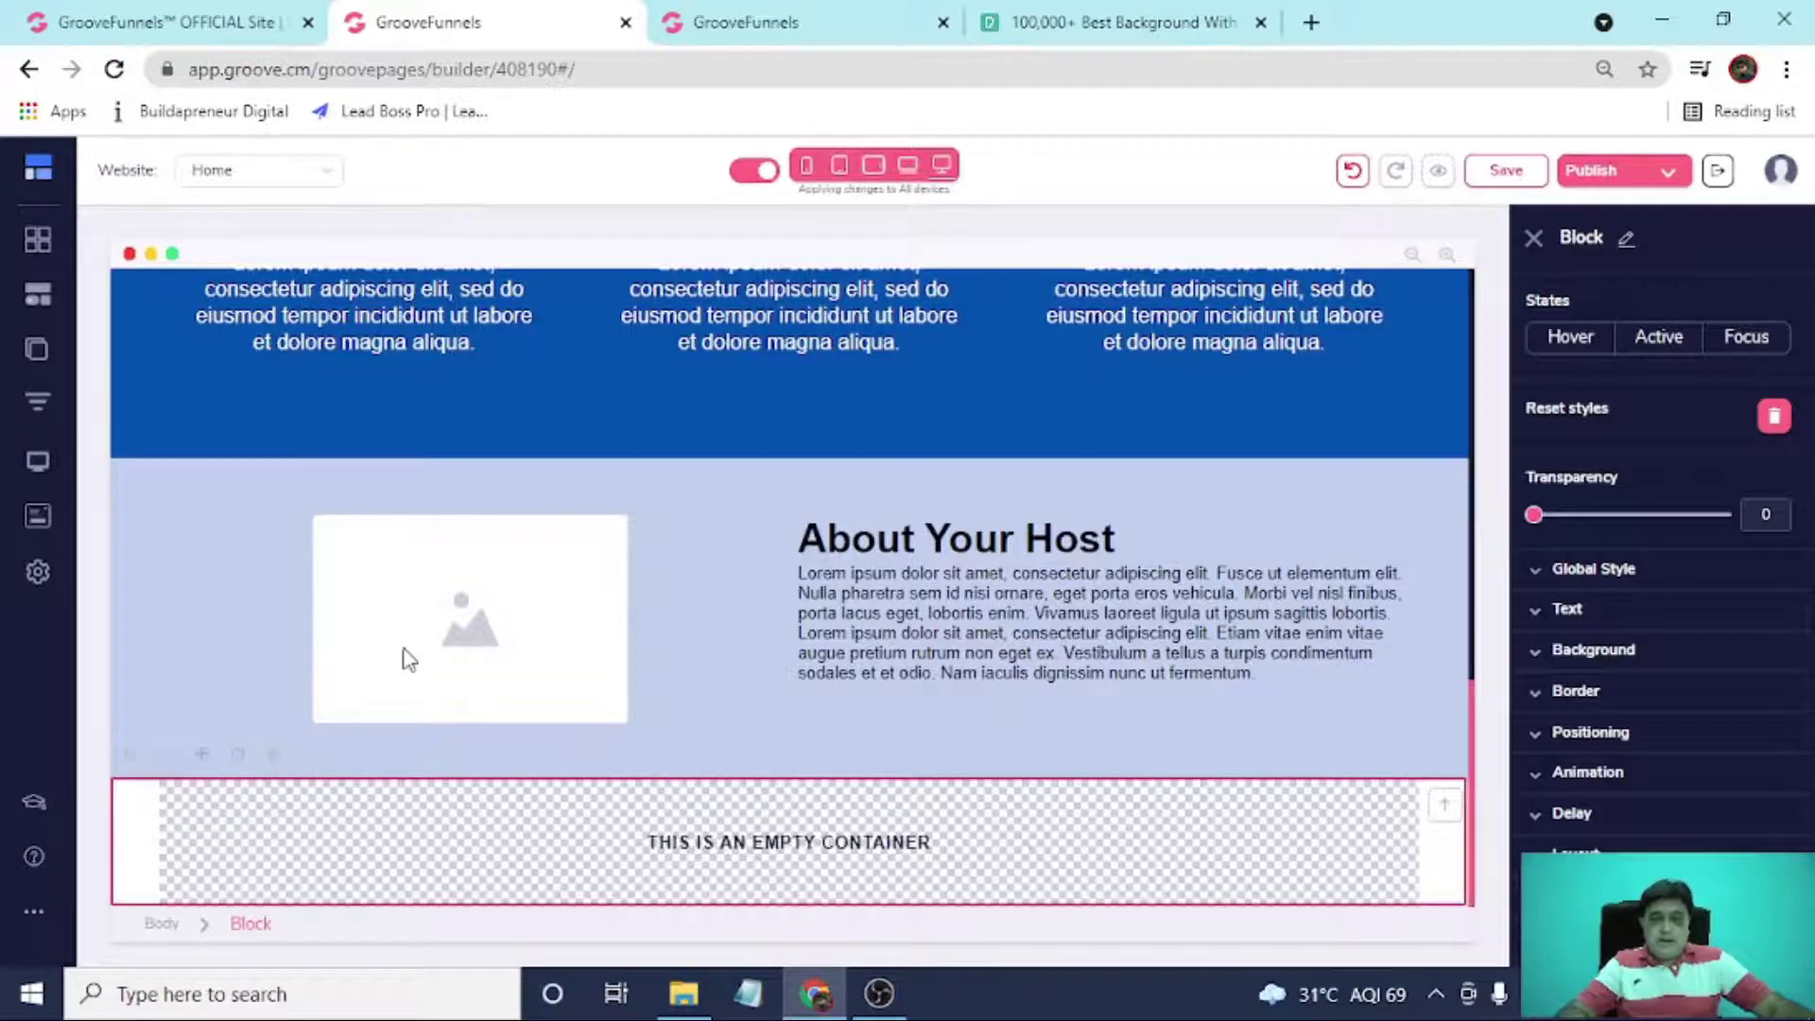
Insert an H3 heading element into the empty container below the "About Your Host" block.
click(36, 300)
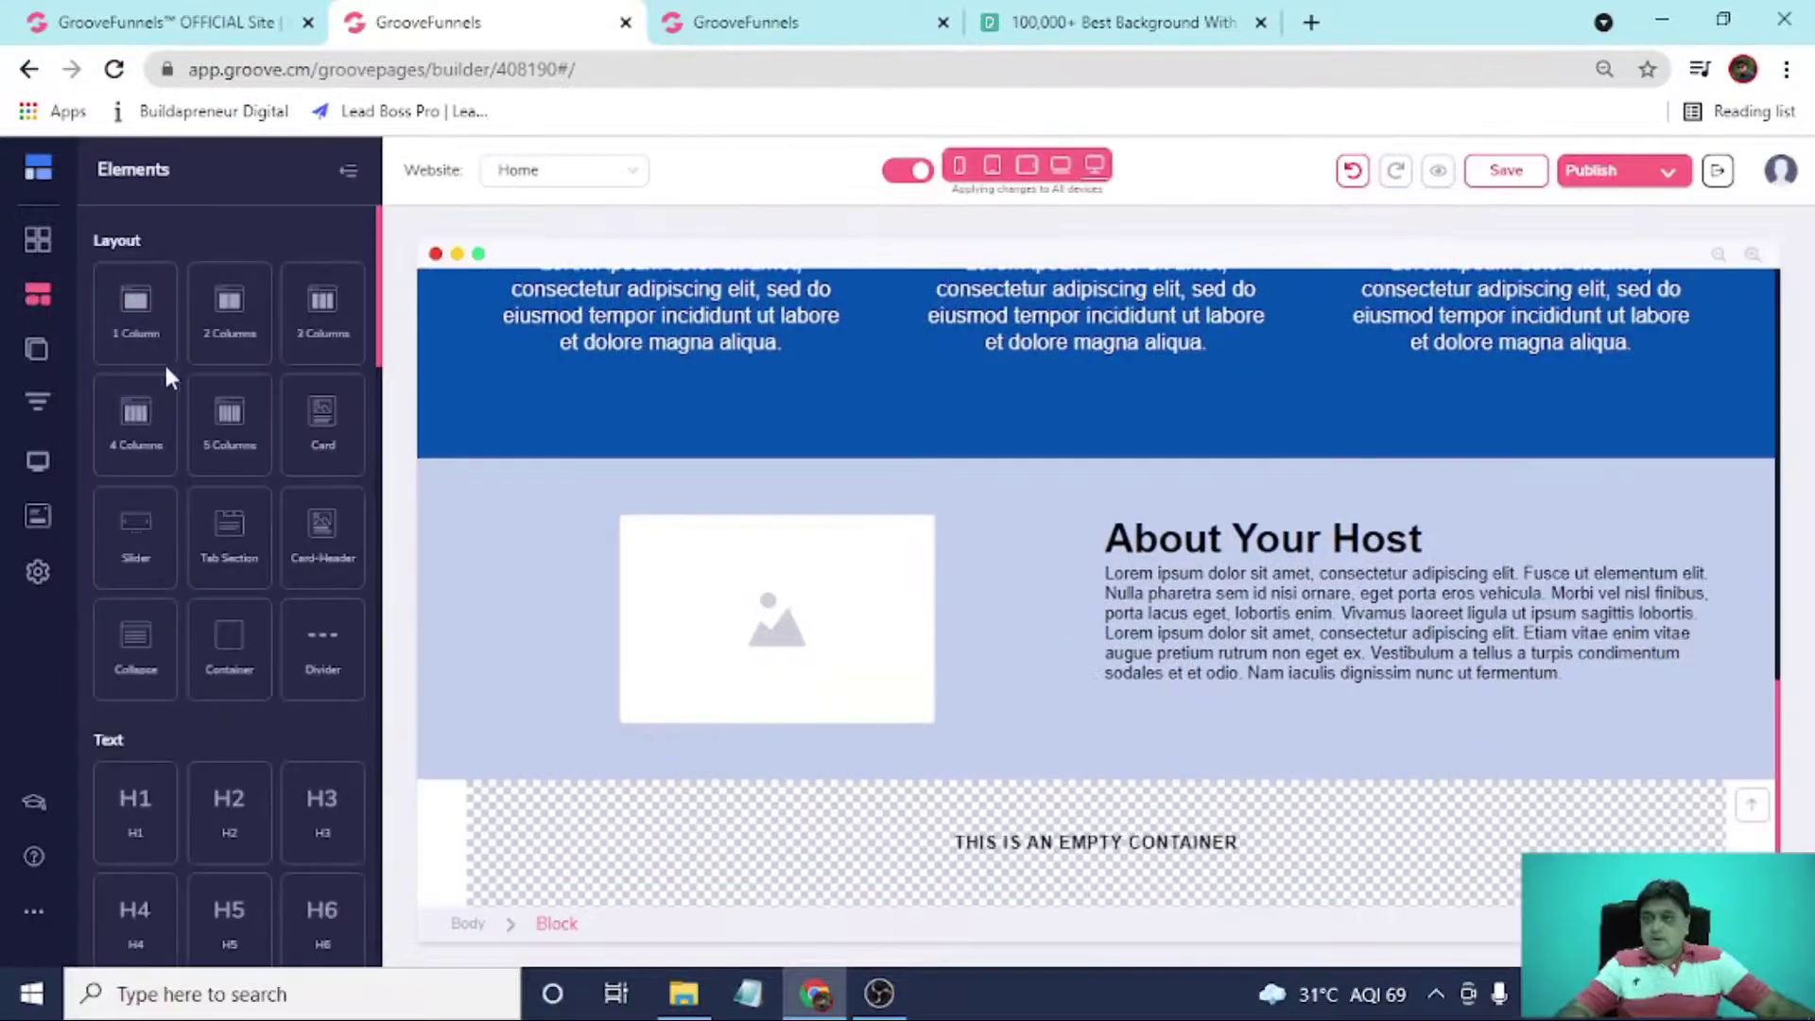
scroll(153, 590, down, 3)
drag(153, 590, 1007, 908)
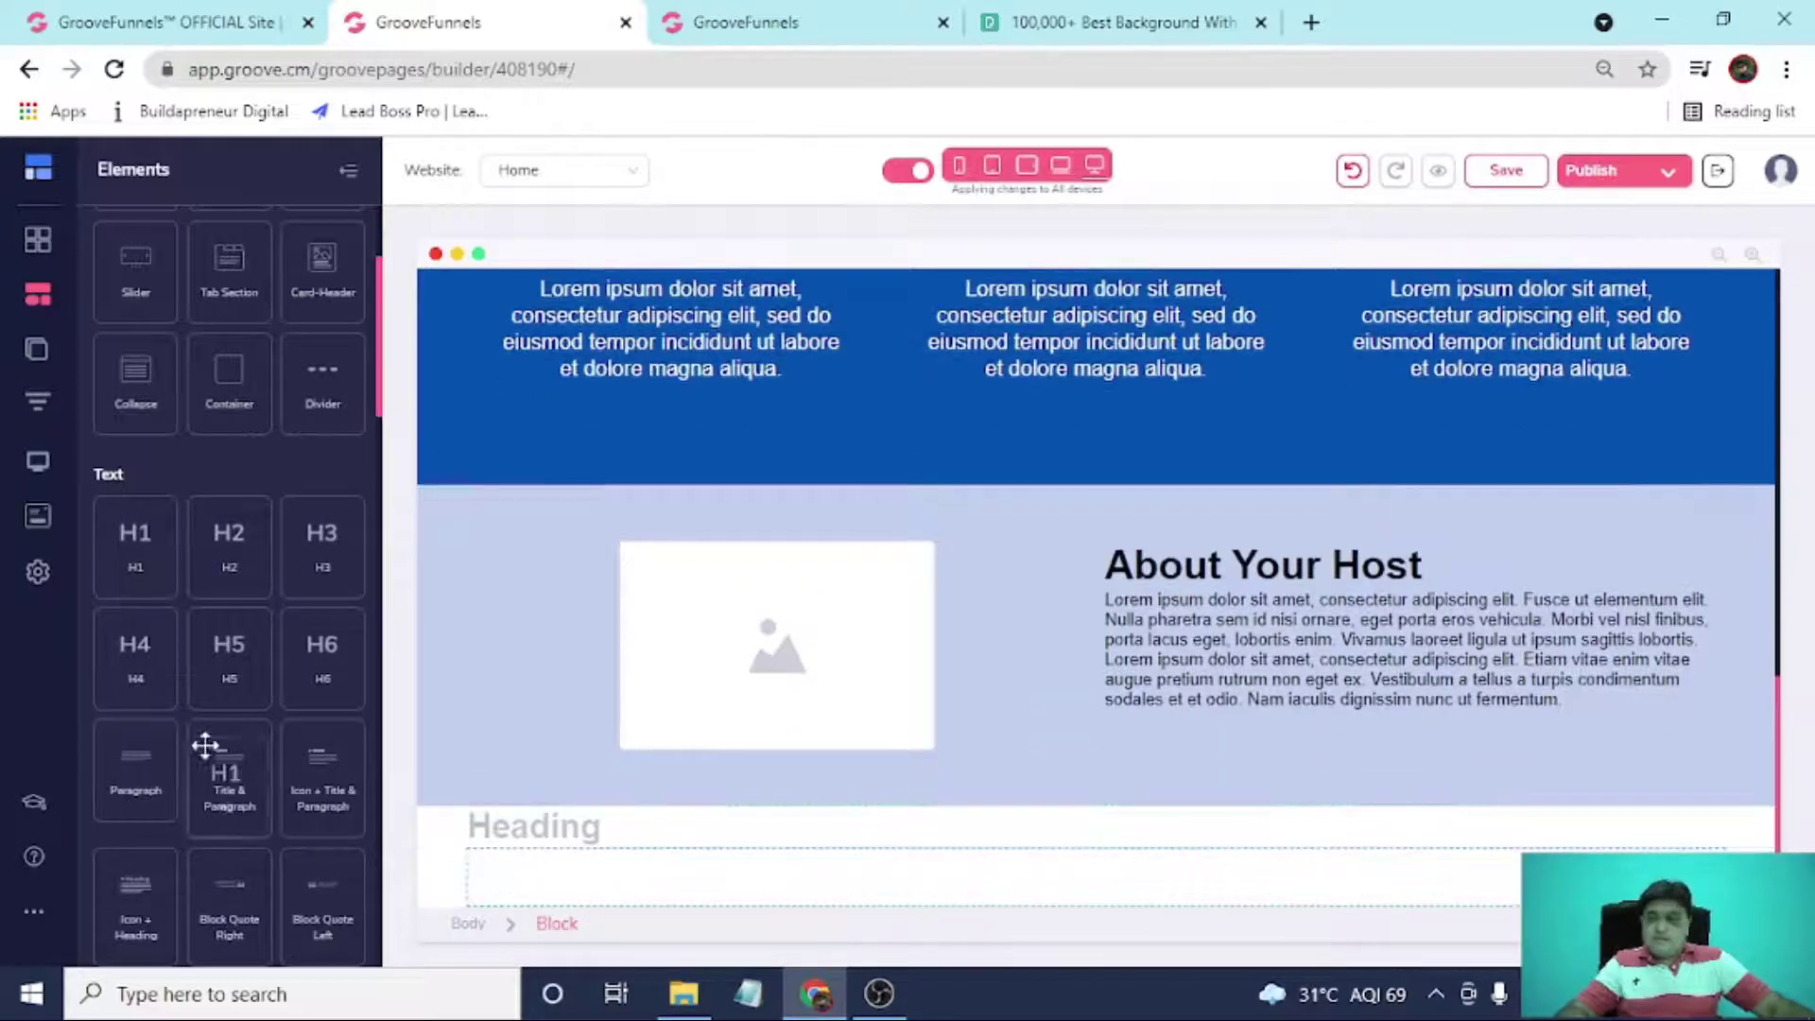
drag(317, 563, 933, 879)
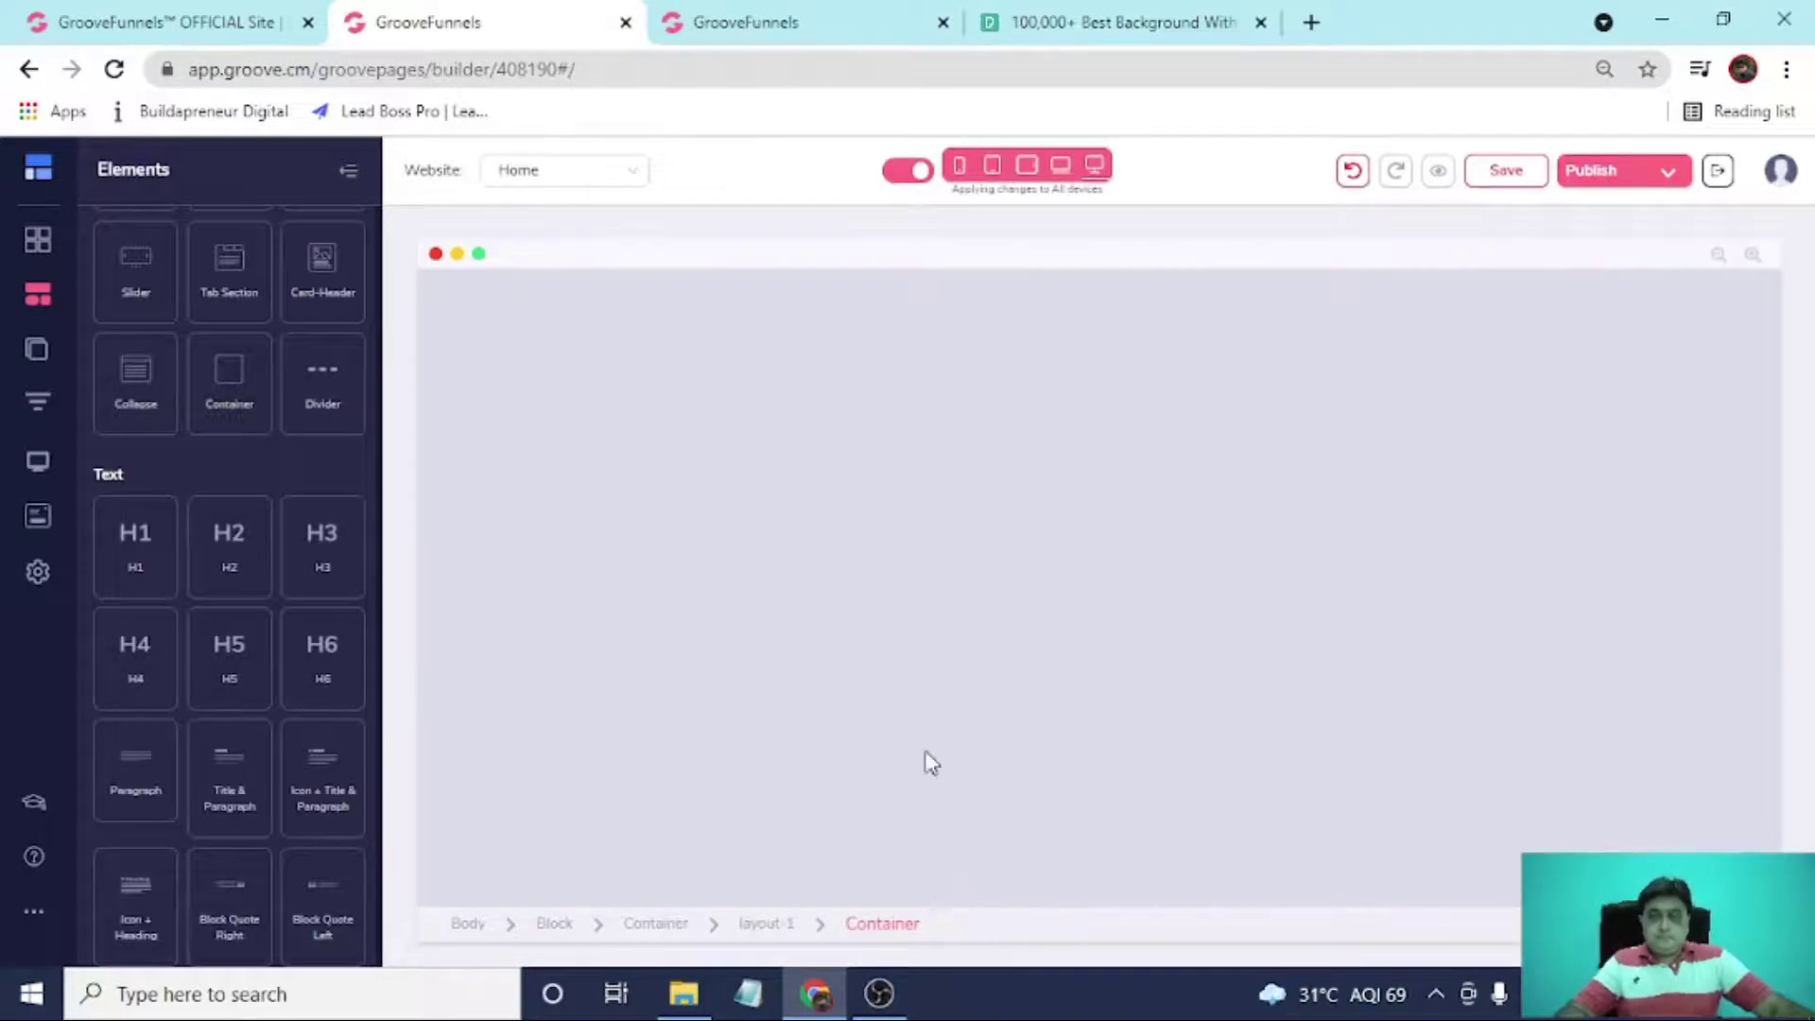
Replace the new H3's placeholder text with "What People Say About My Webinar", copied from the webinar template.
click(783, 19)
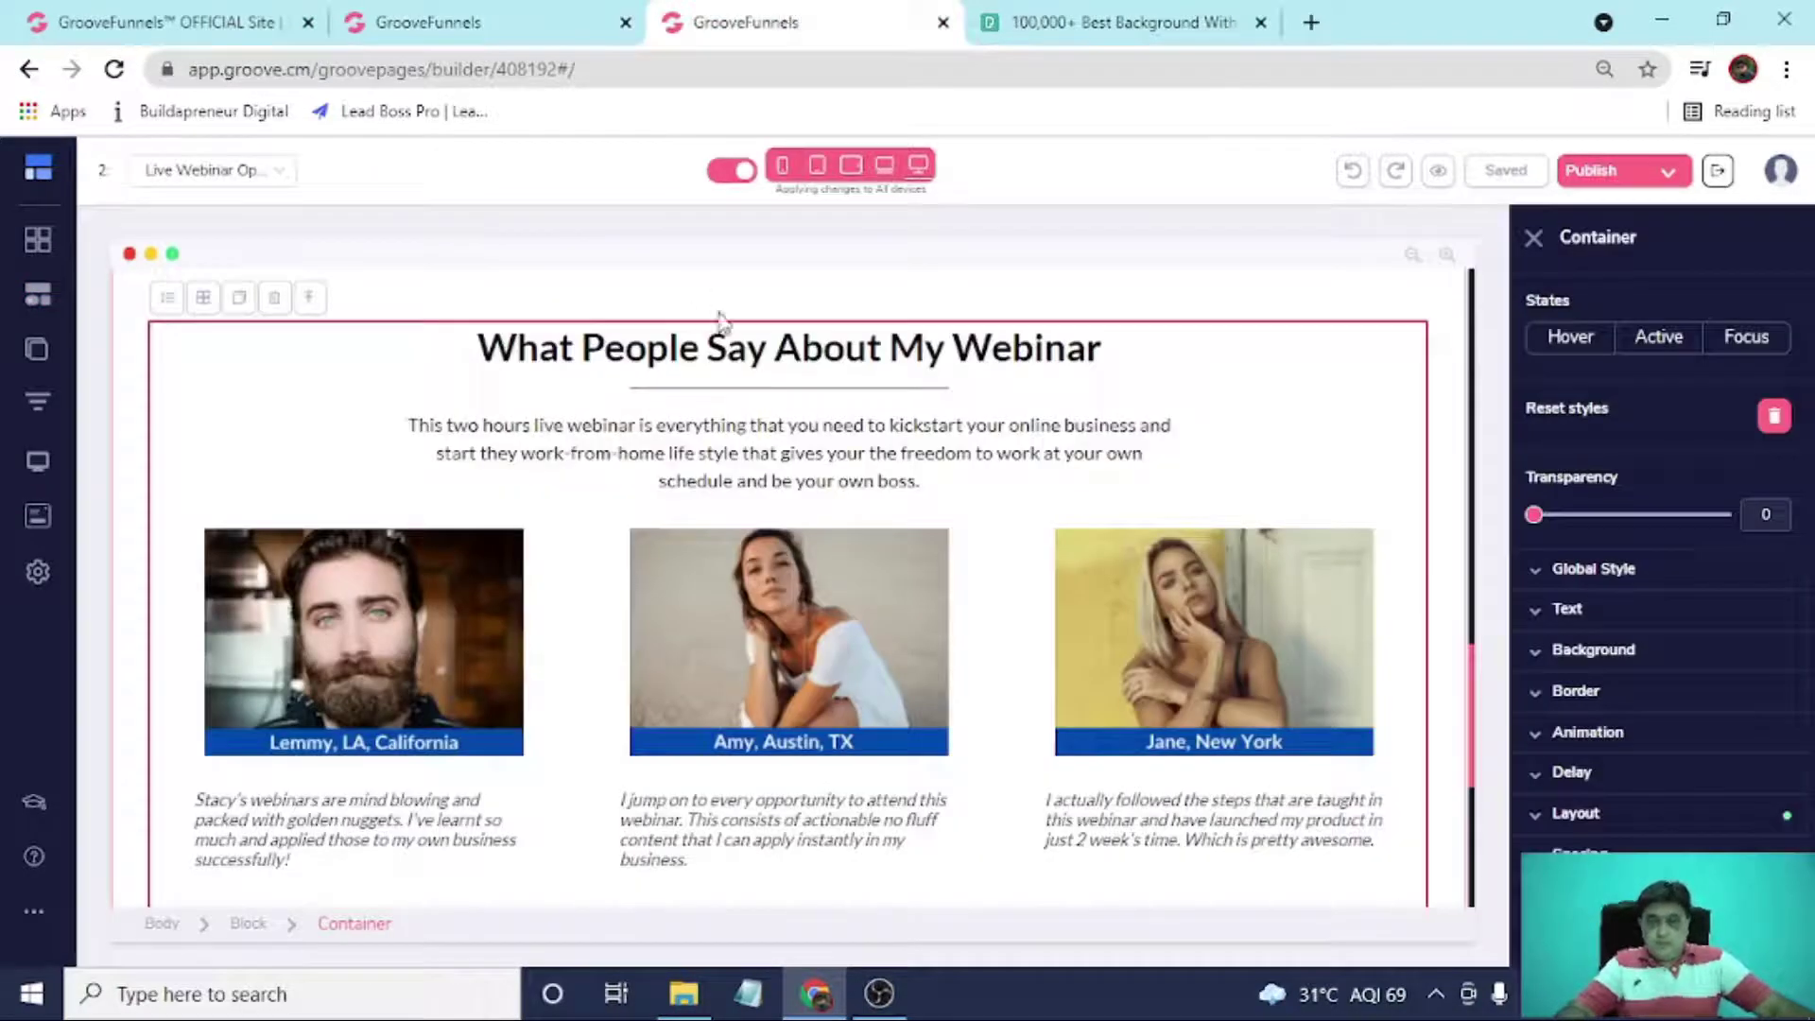
drag(473, 358, 1080, 386)
key(ctrl+c)
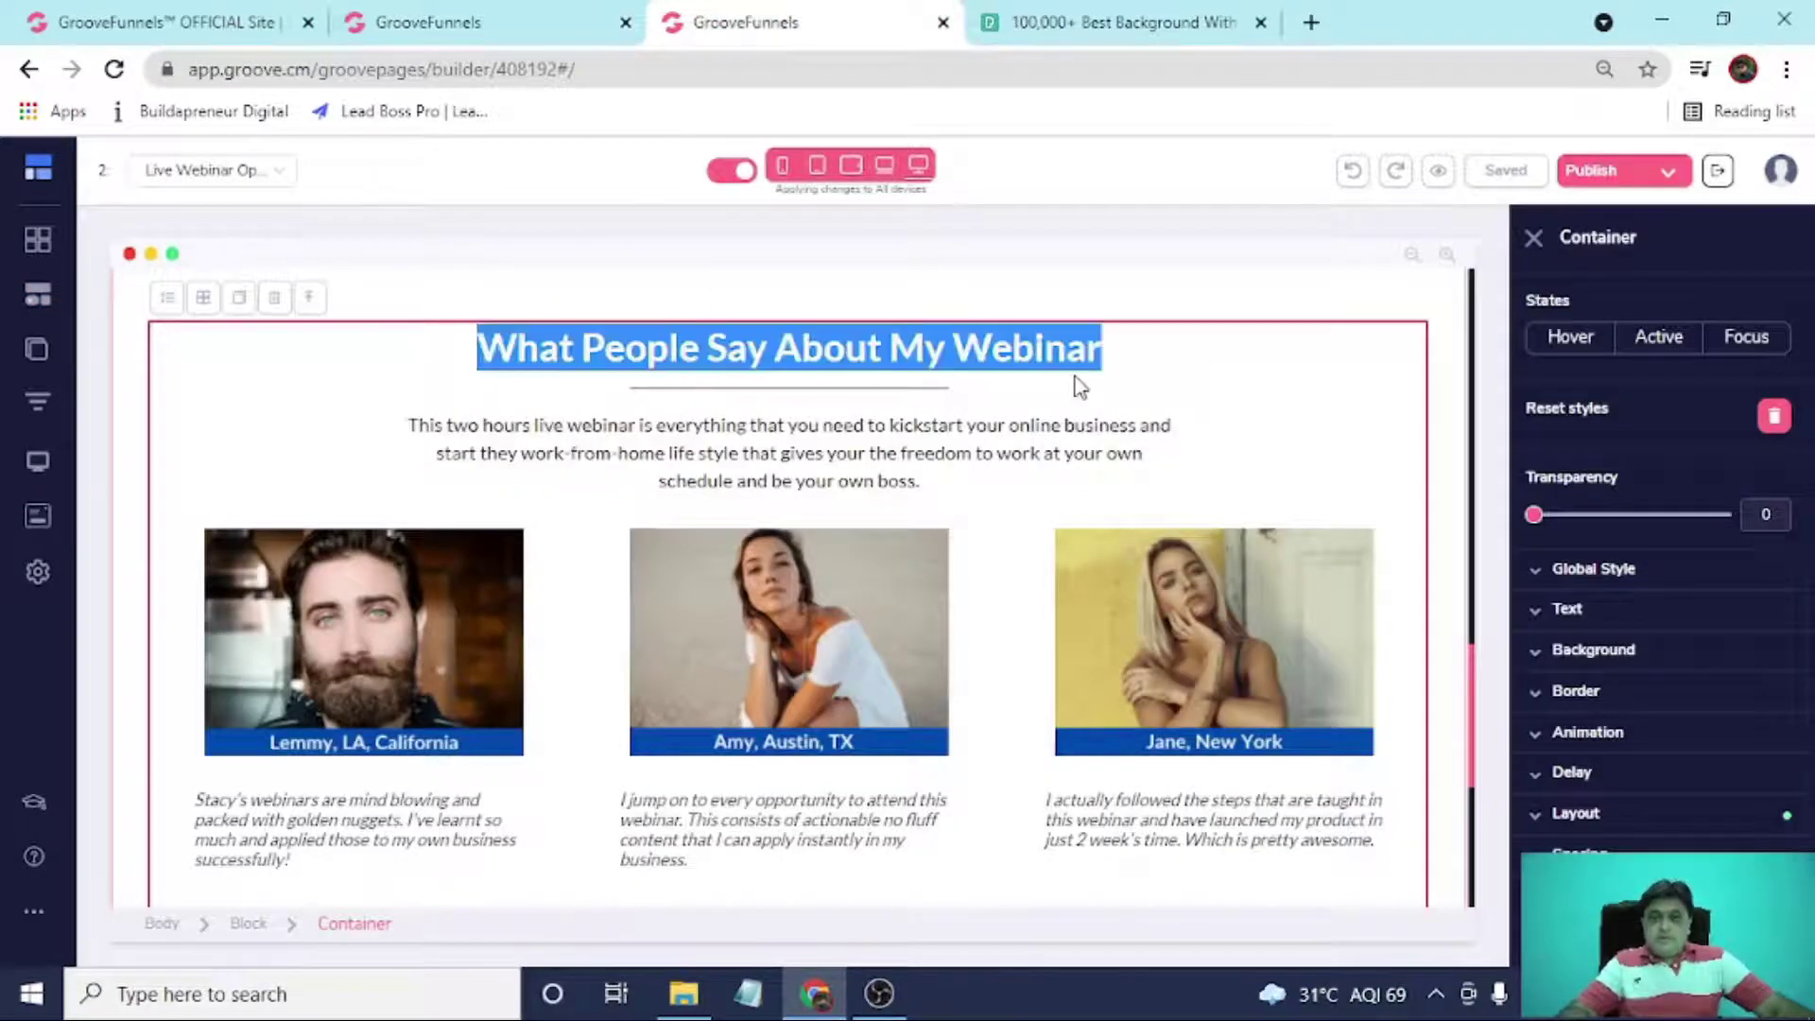
click(515, 21)
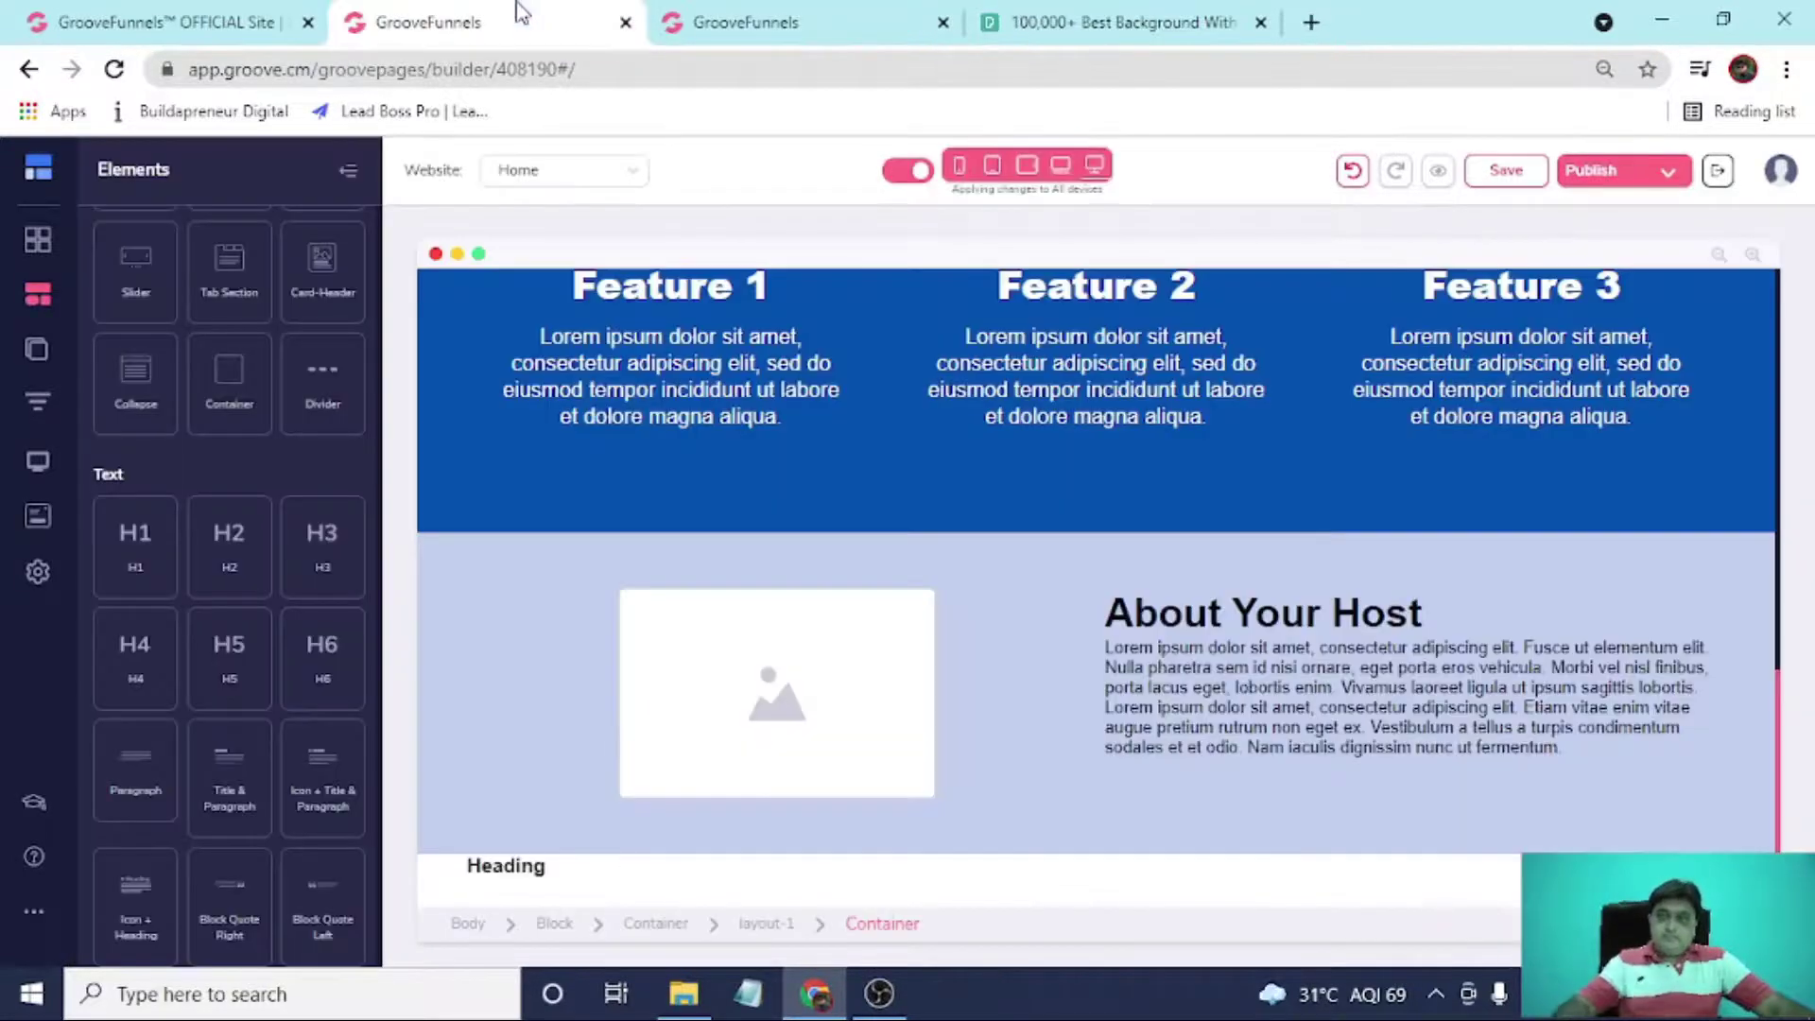
click(493, 876)
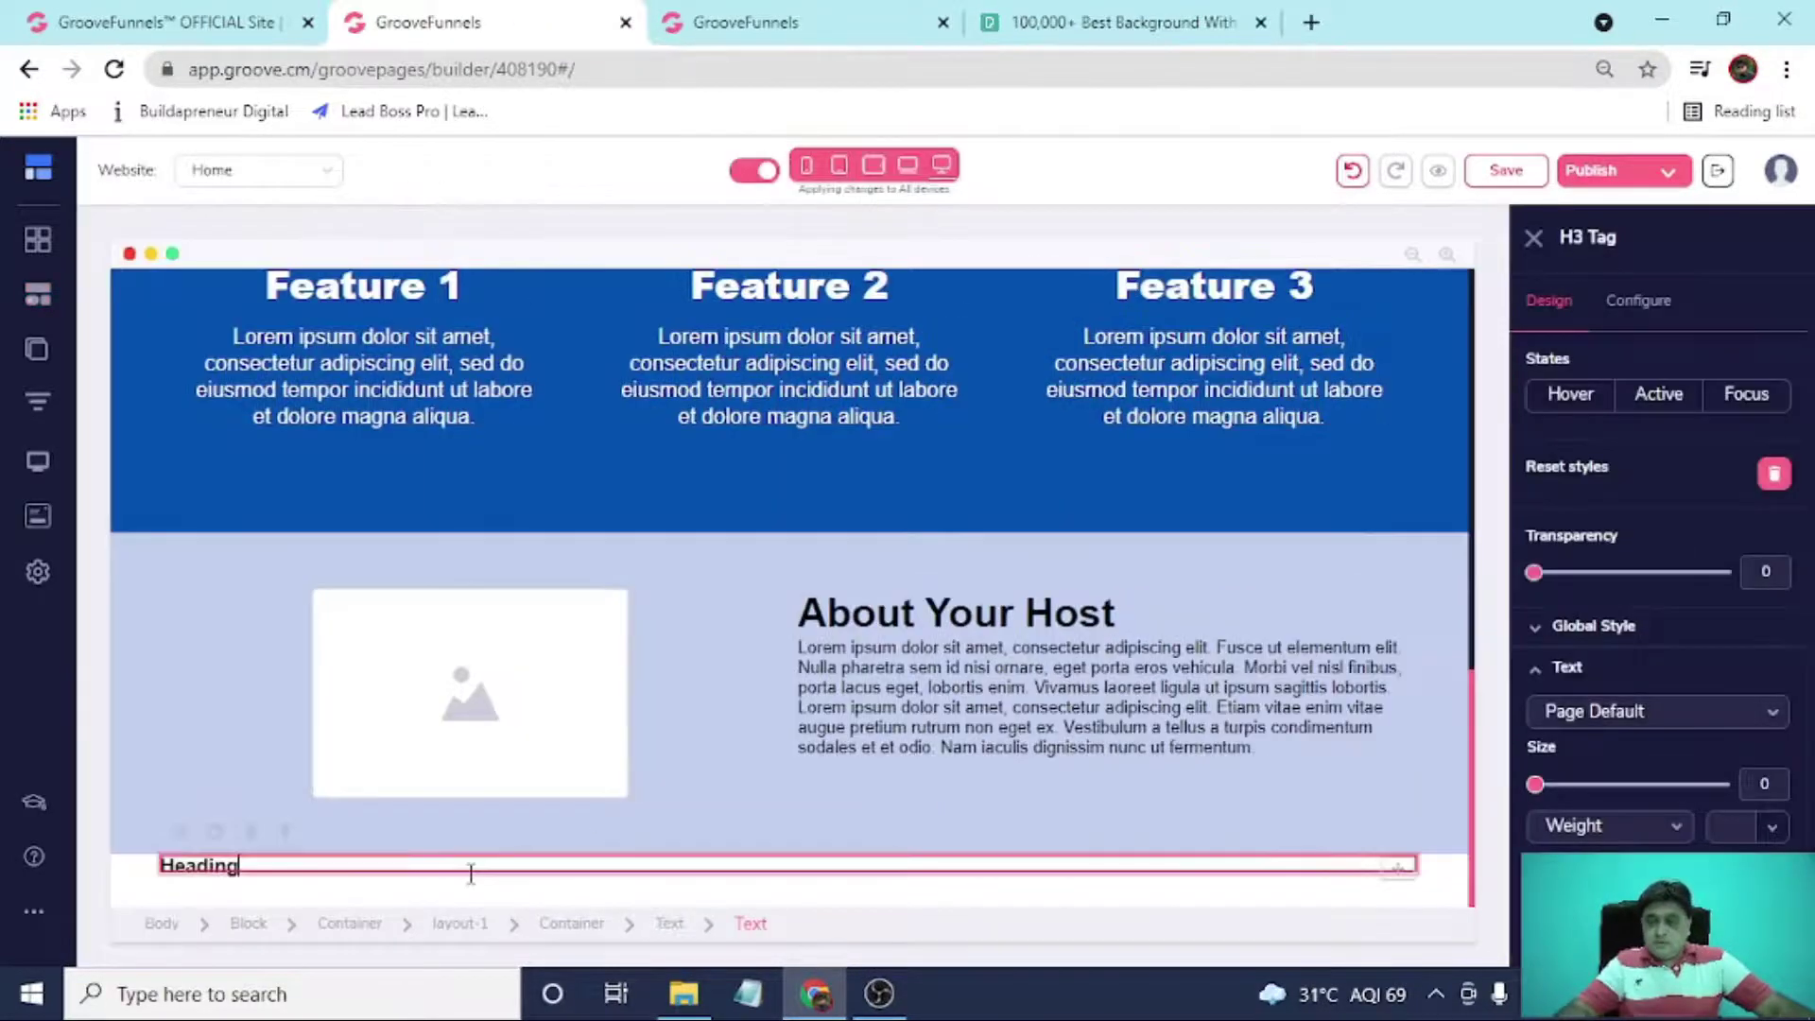
double_click(304, 874)
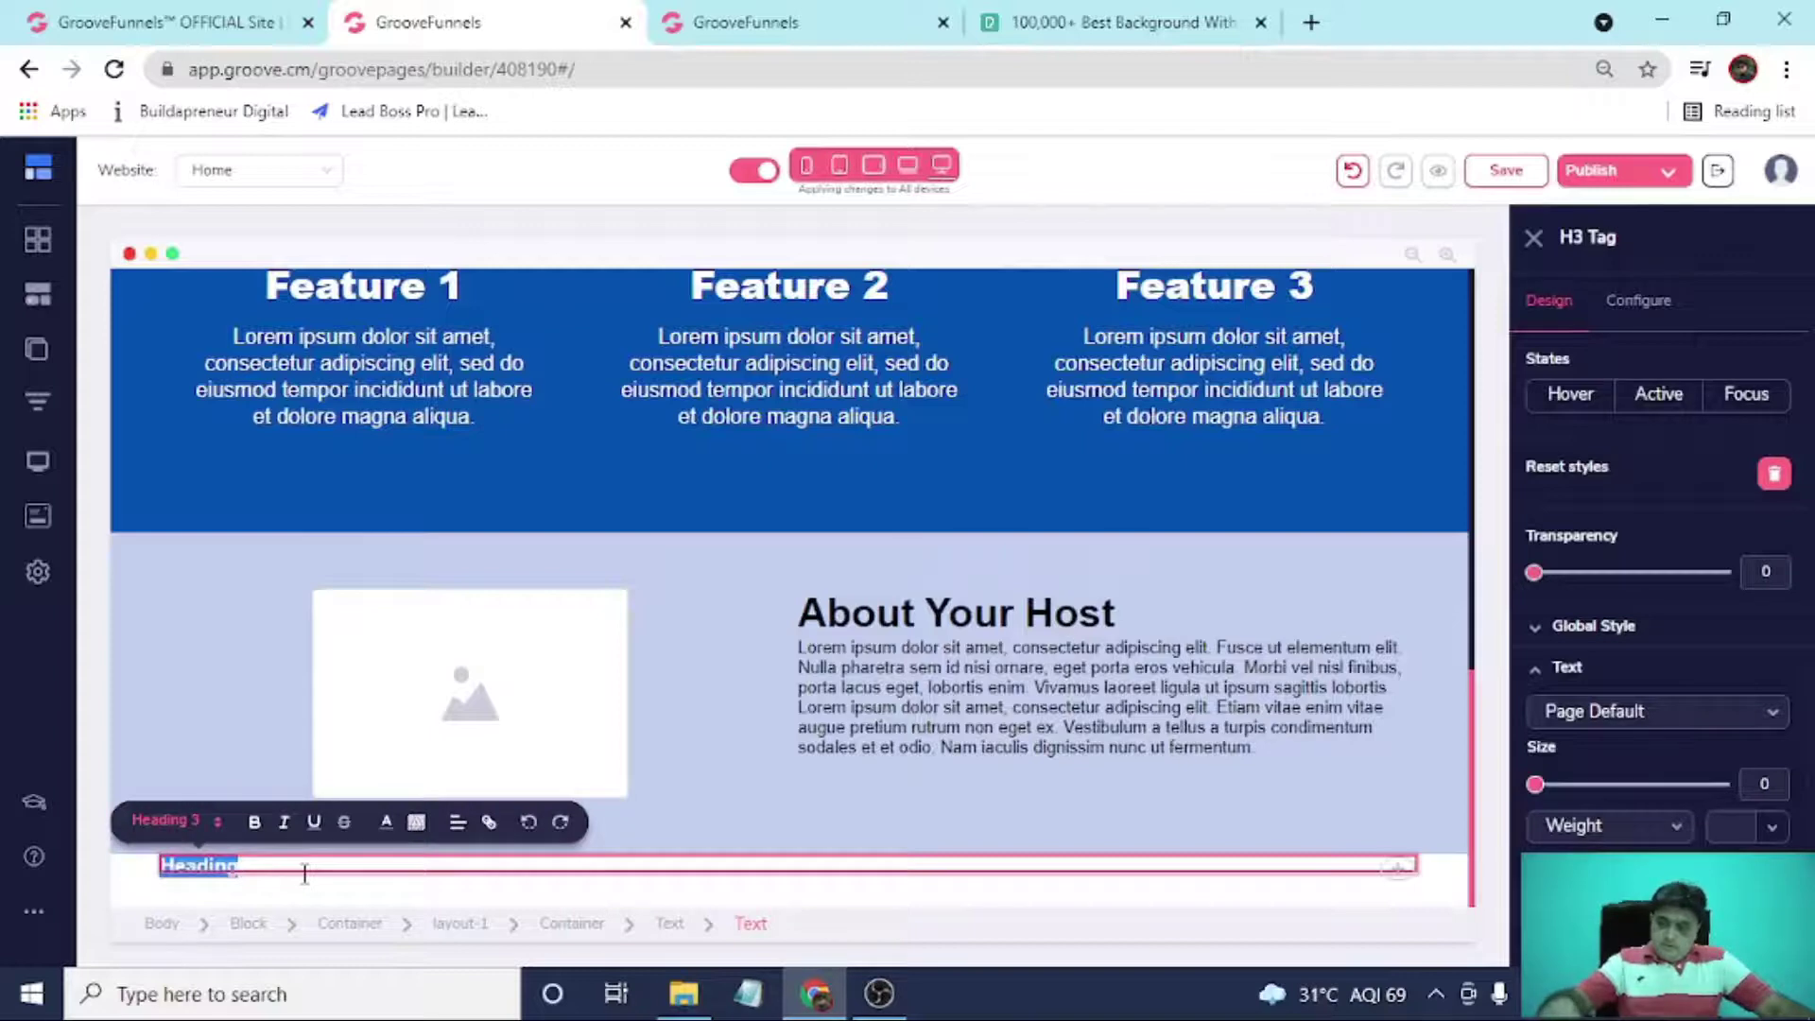
key(ctrl+v)
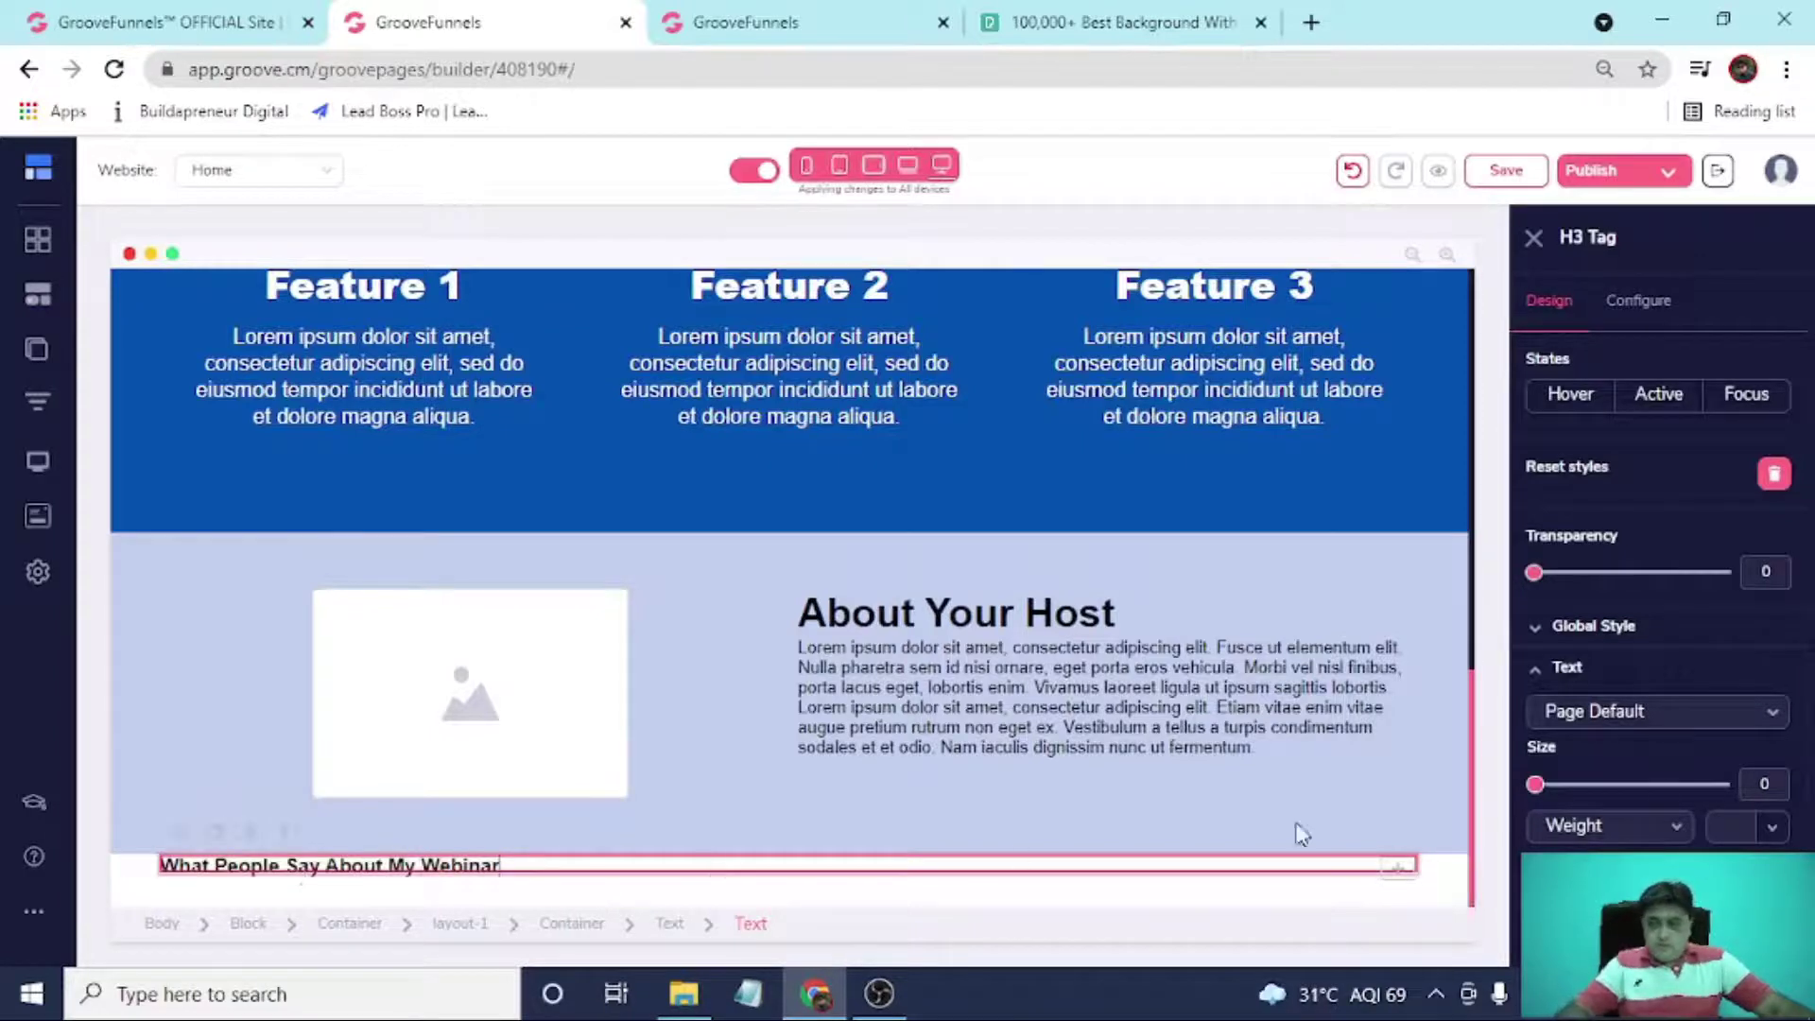
Centre the "What People Say About My Webinar" heading, set its font to Asap and its text size to 40.
key(ctrl+e)
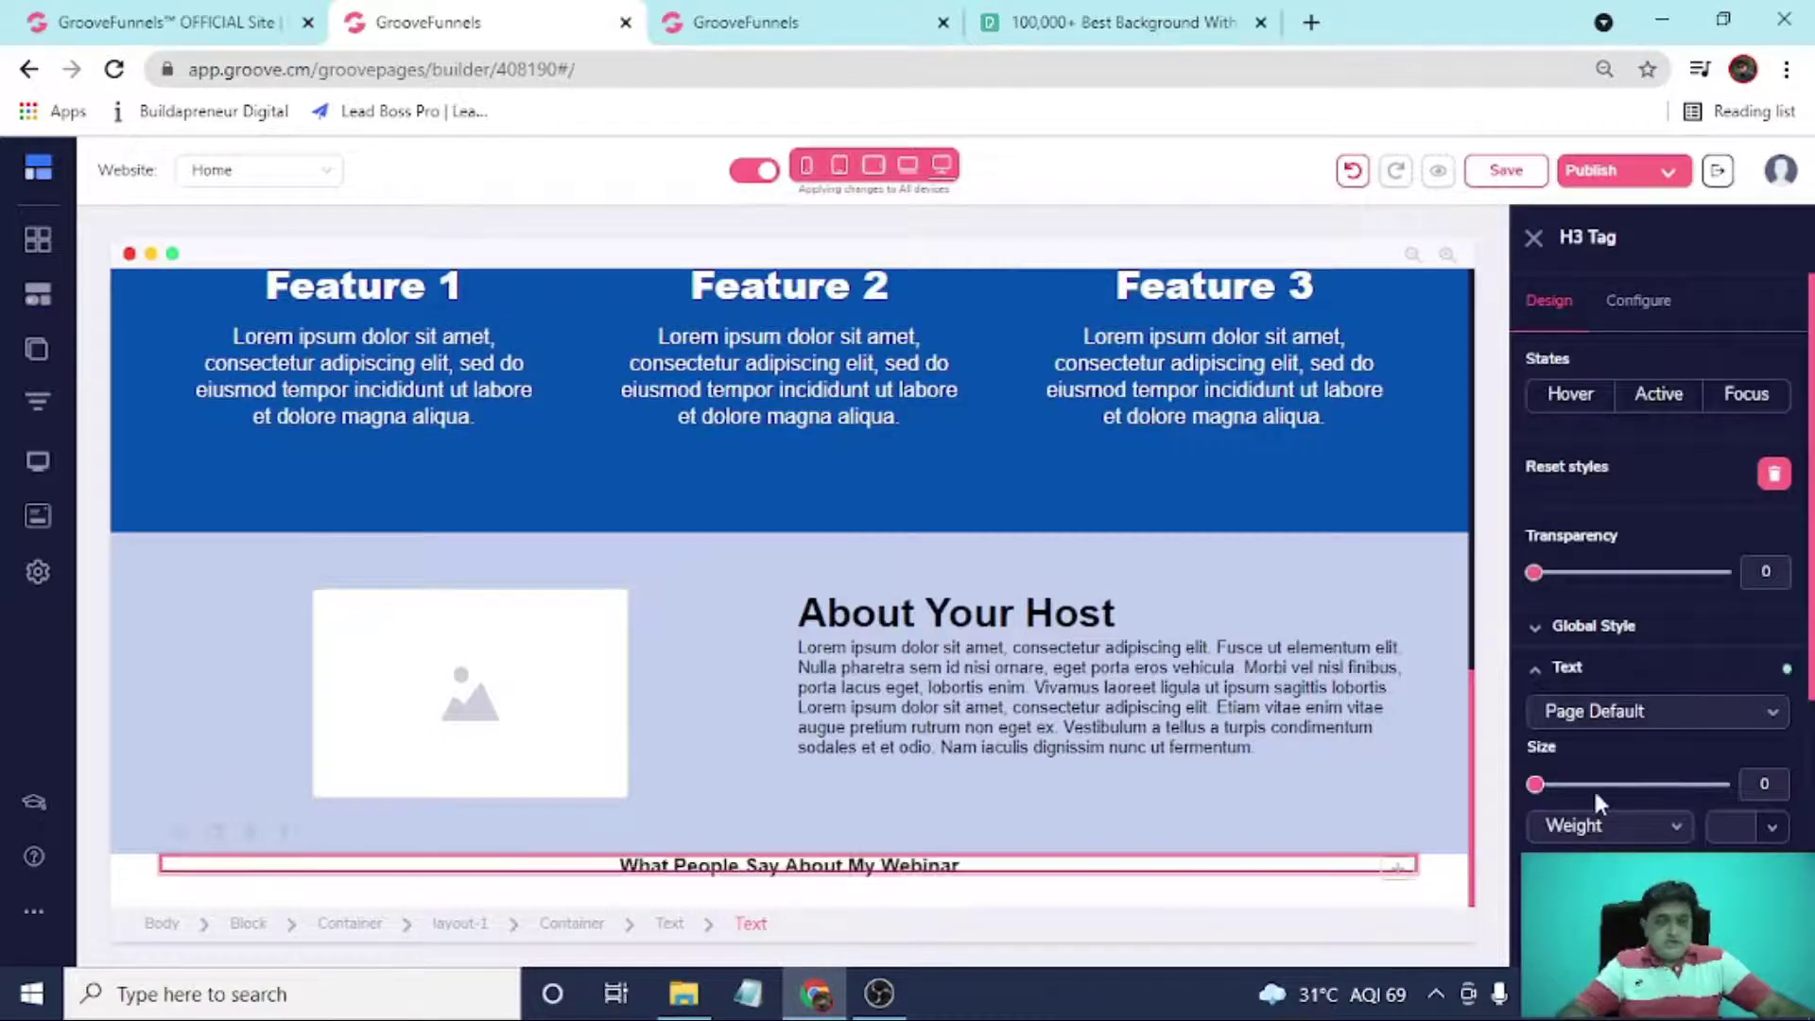
click(1624, 719)
click(1609, 651)
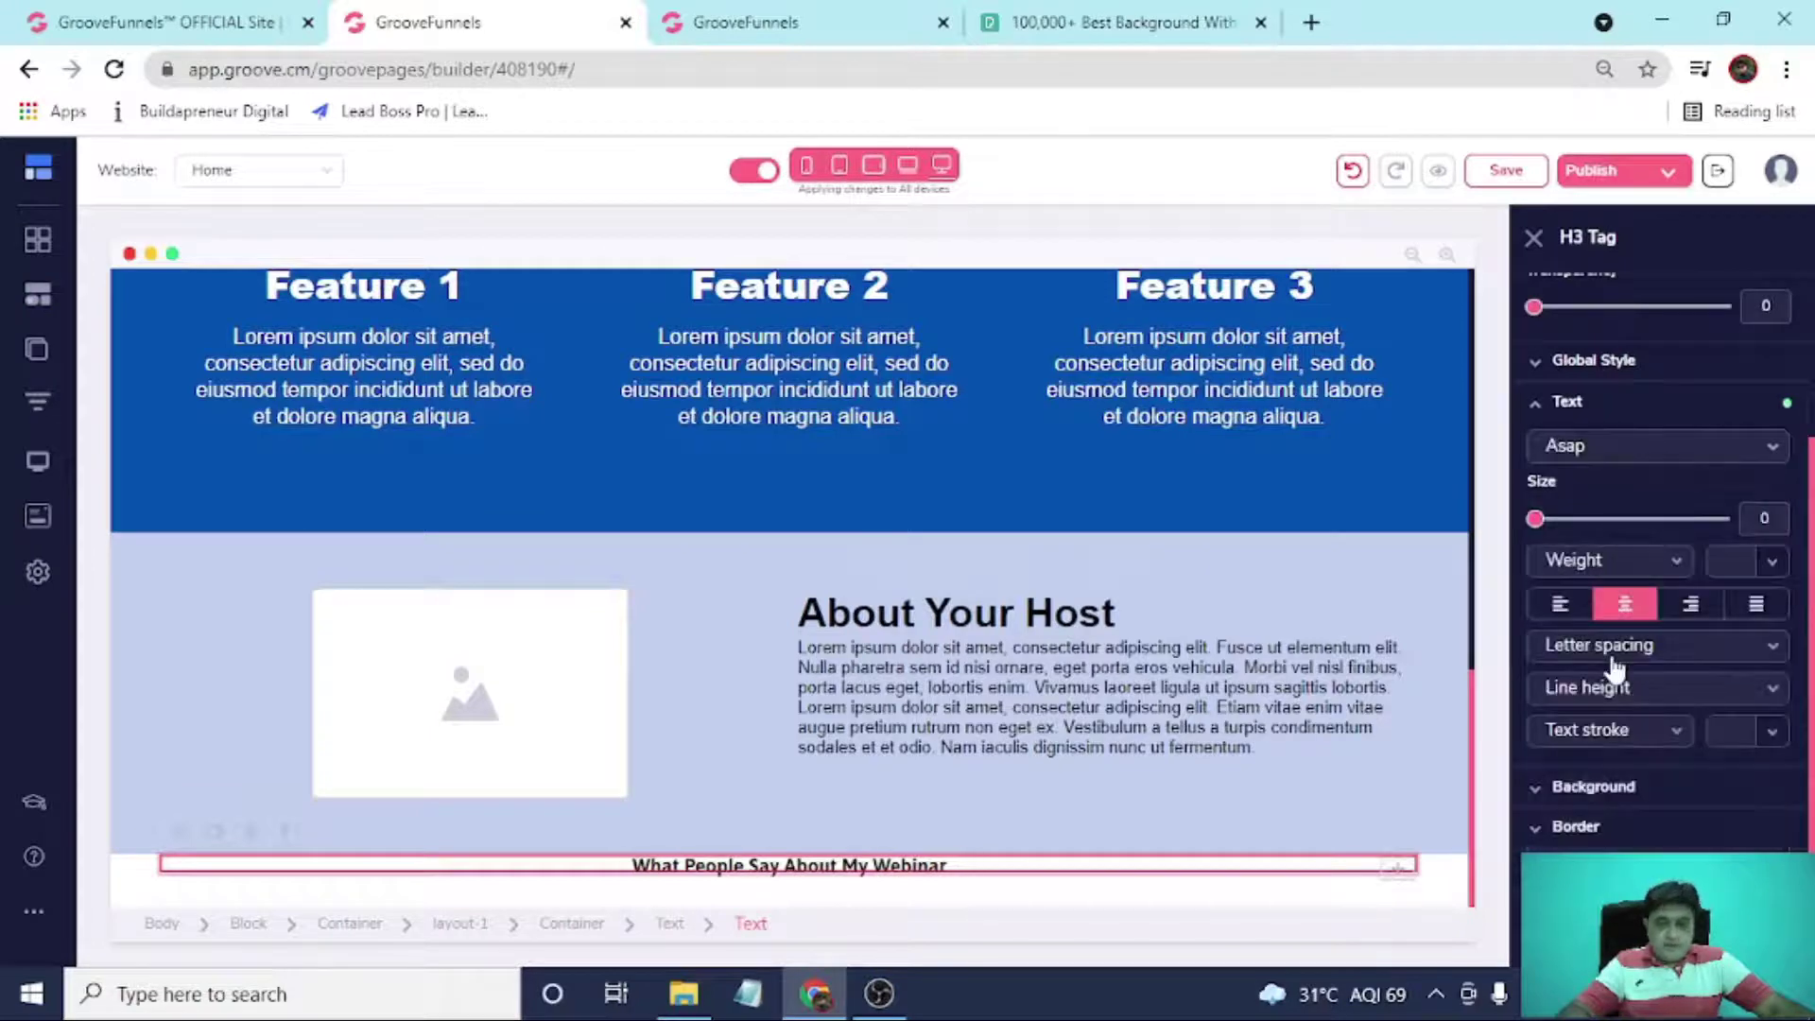
drag(1537, 520, 1610, 521)
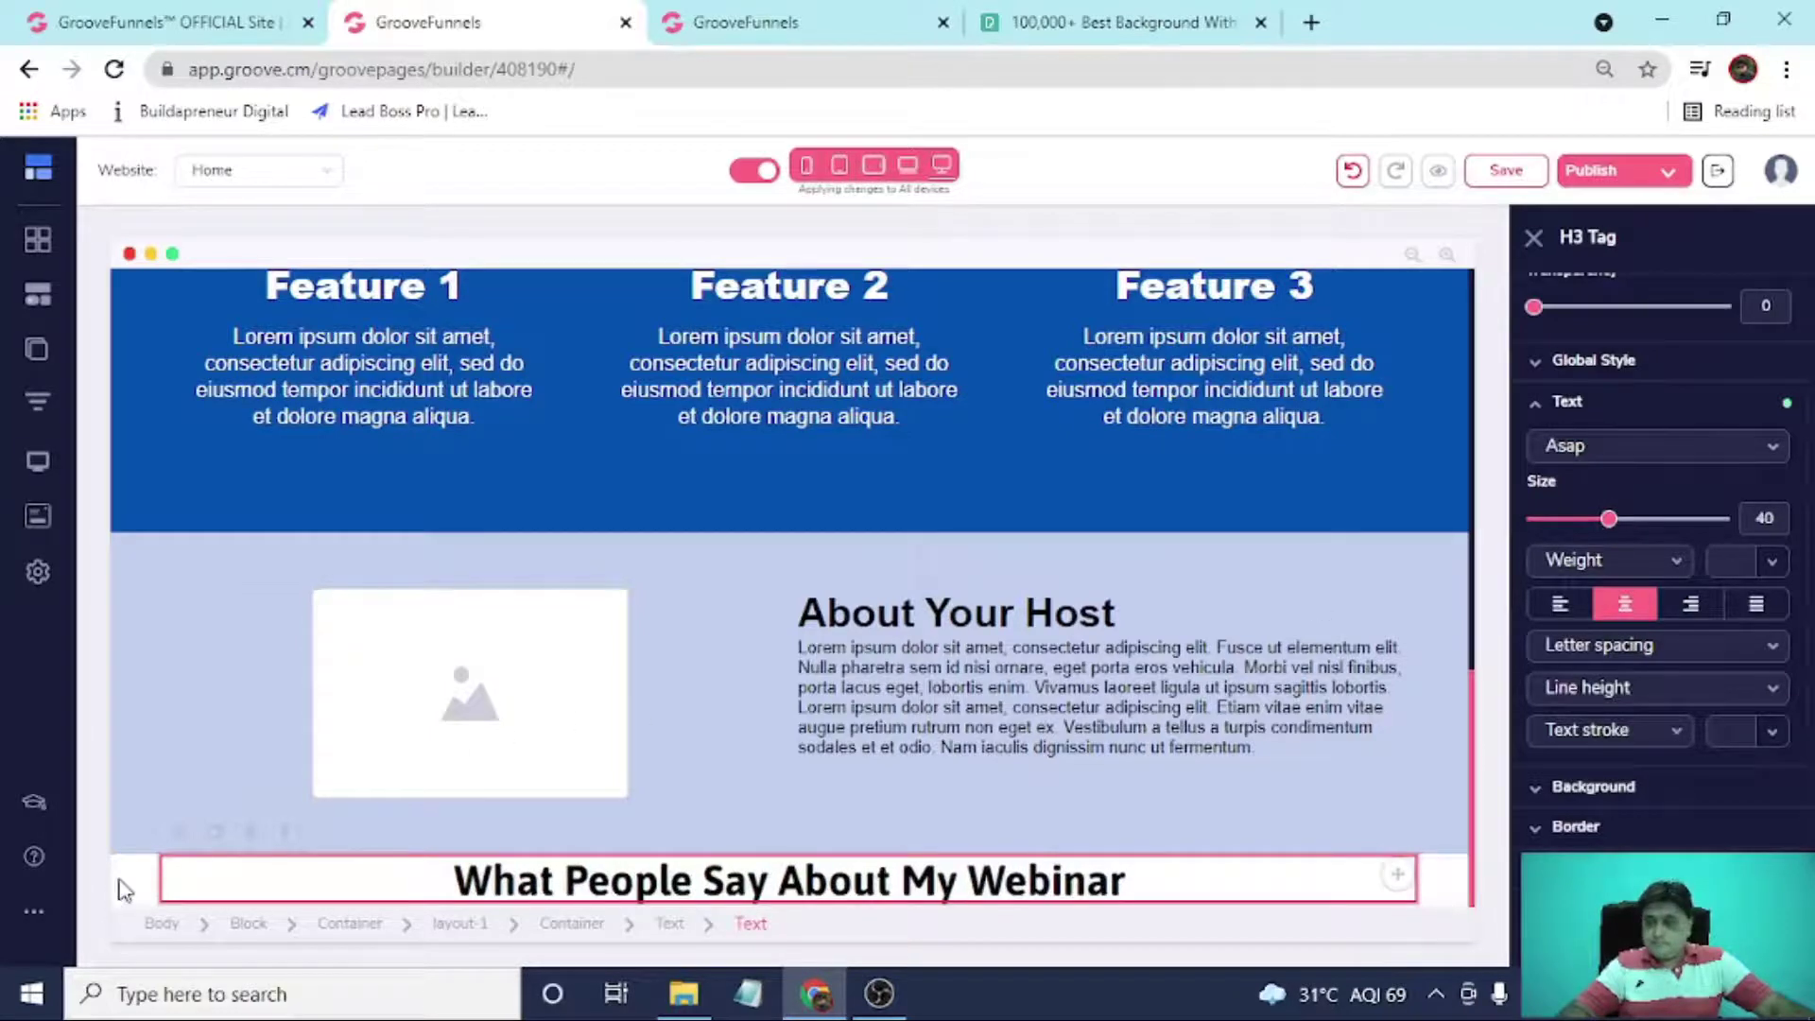
Check the webinar template's layout under its testimonials heading and add a Paragraph element below the matching heading on the page.
click(284, 826)
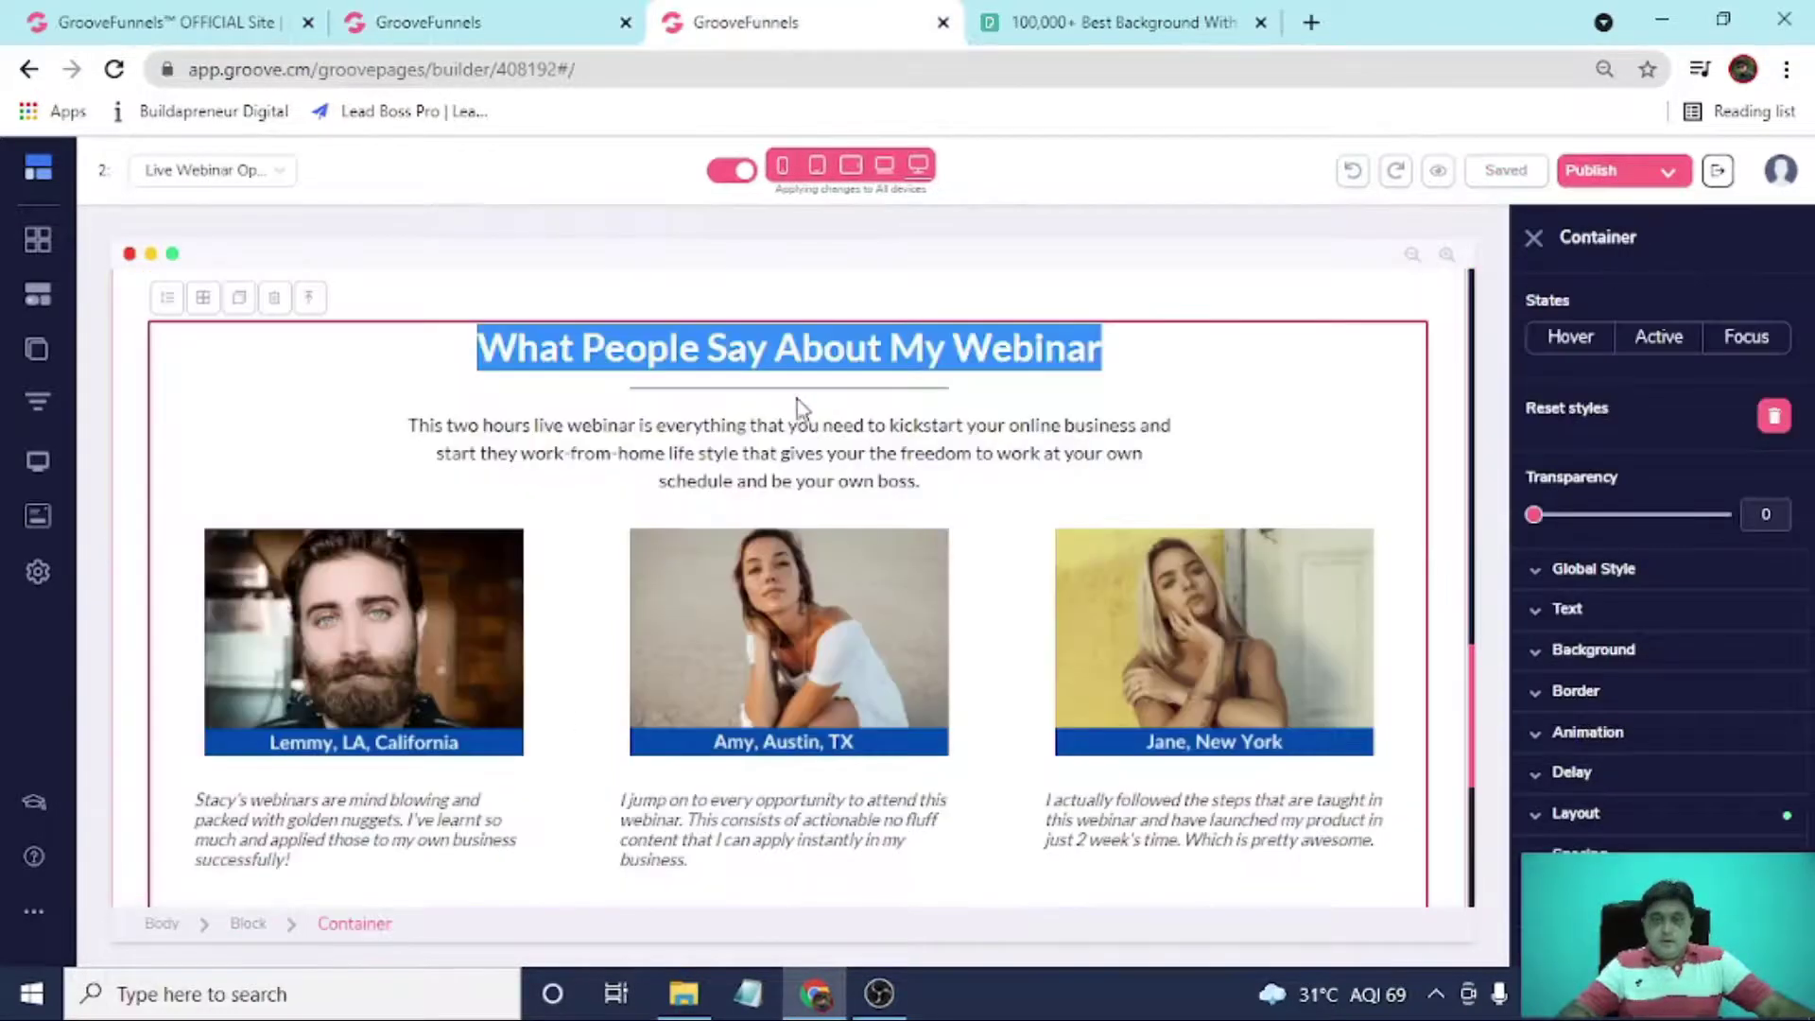
click(788, 423)
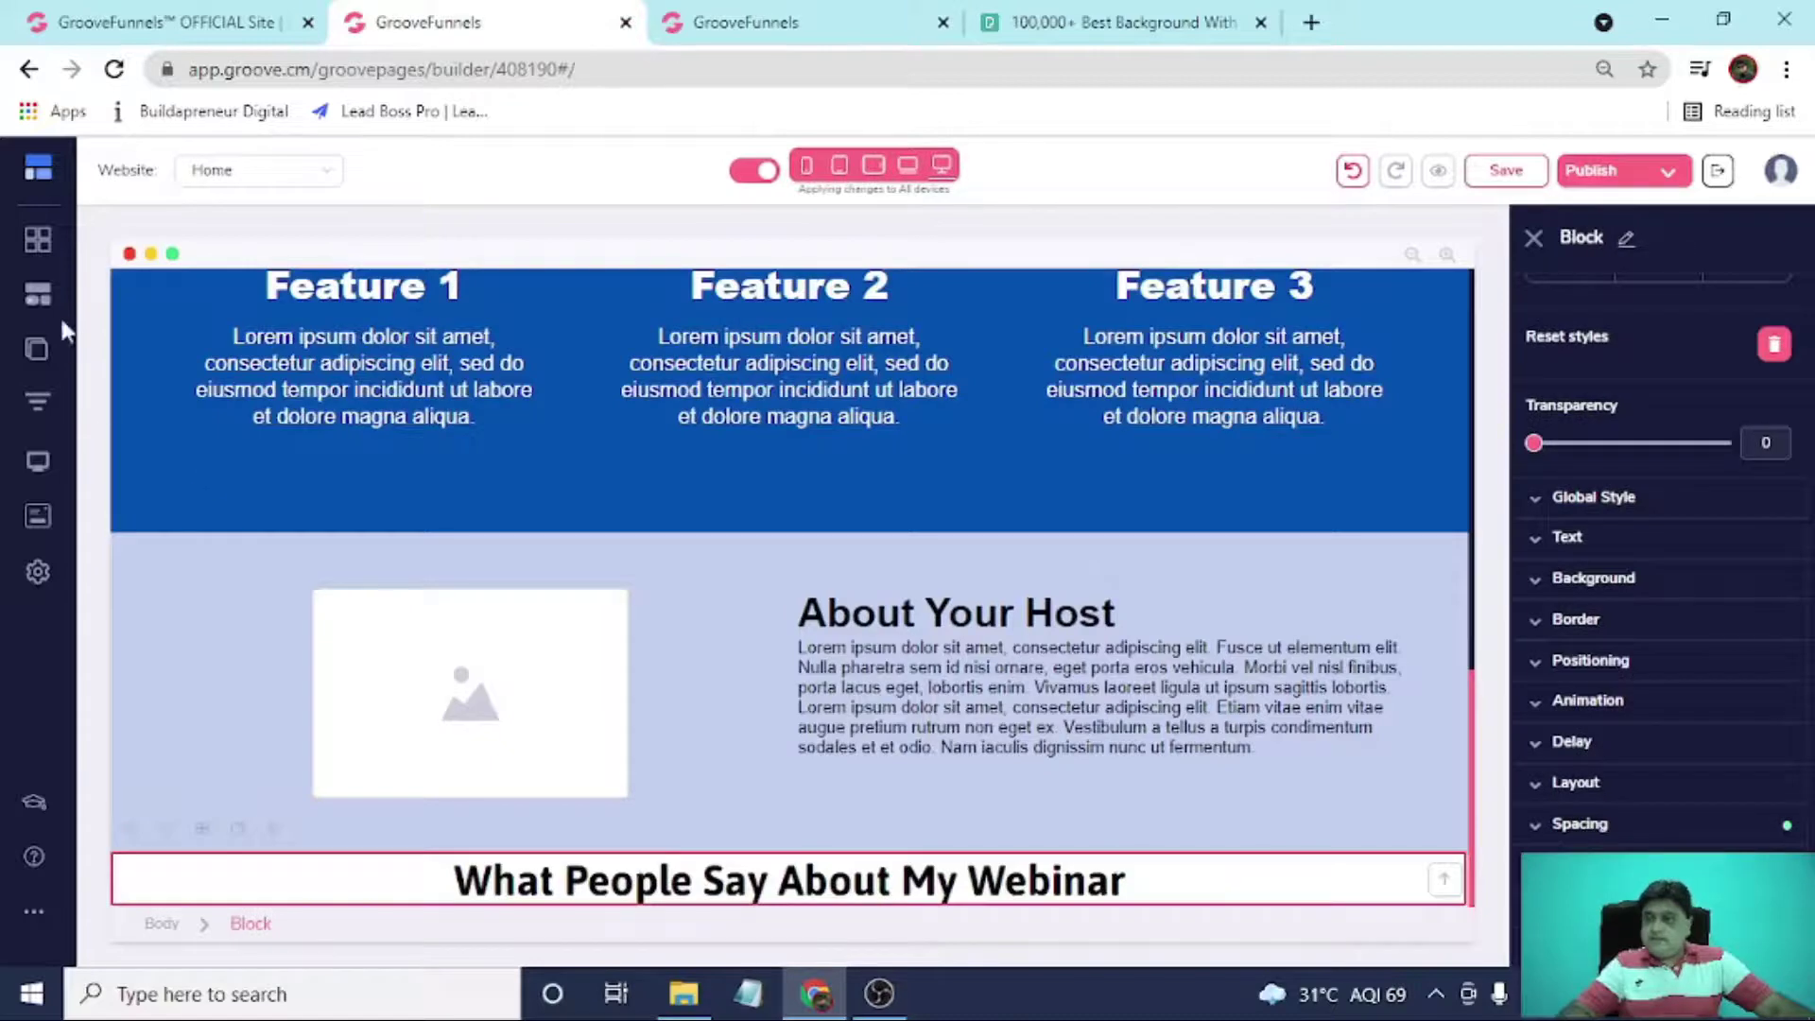
click(38, 294)
scroll(151, 662, down, 4)
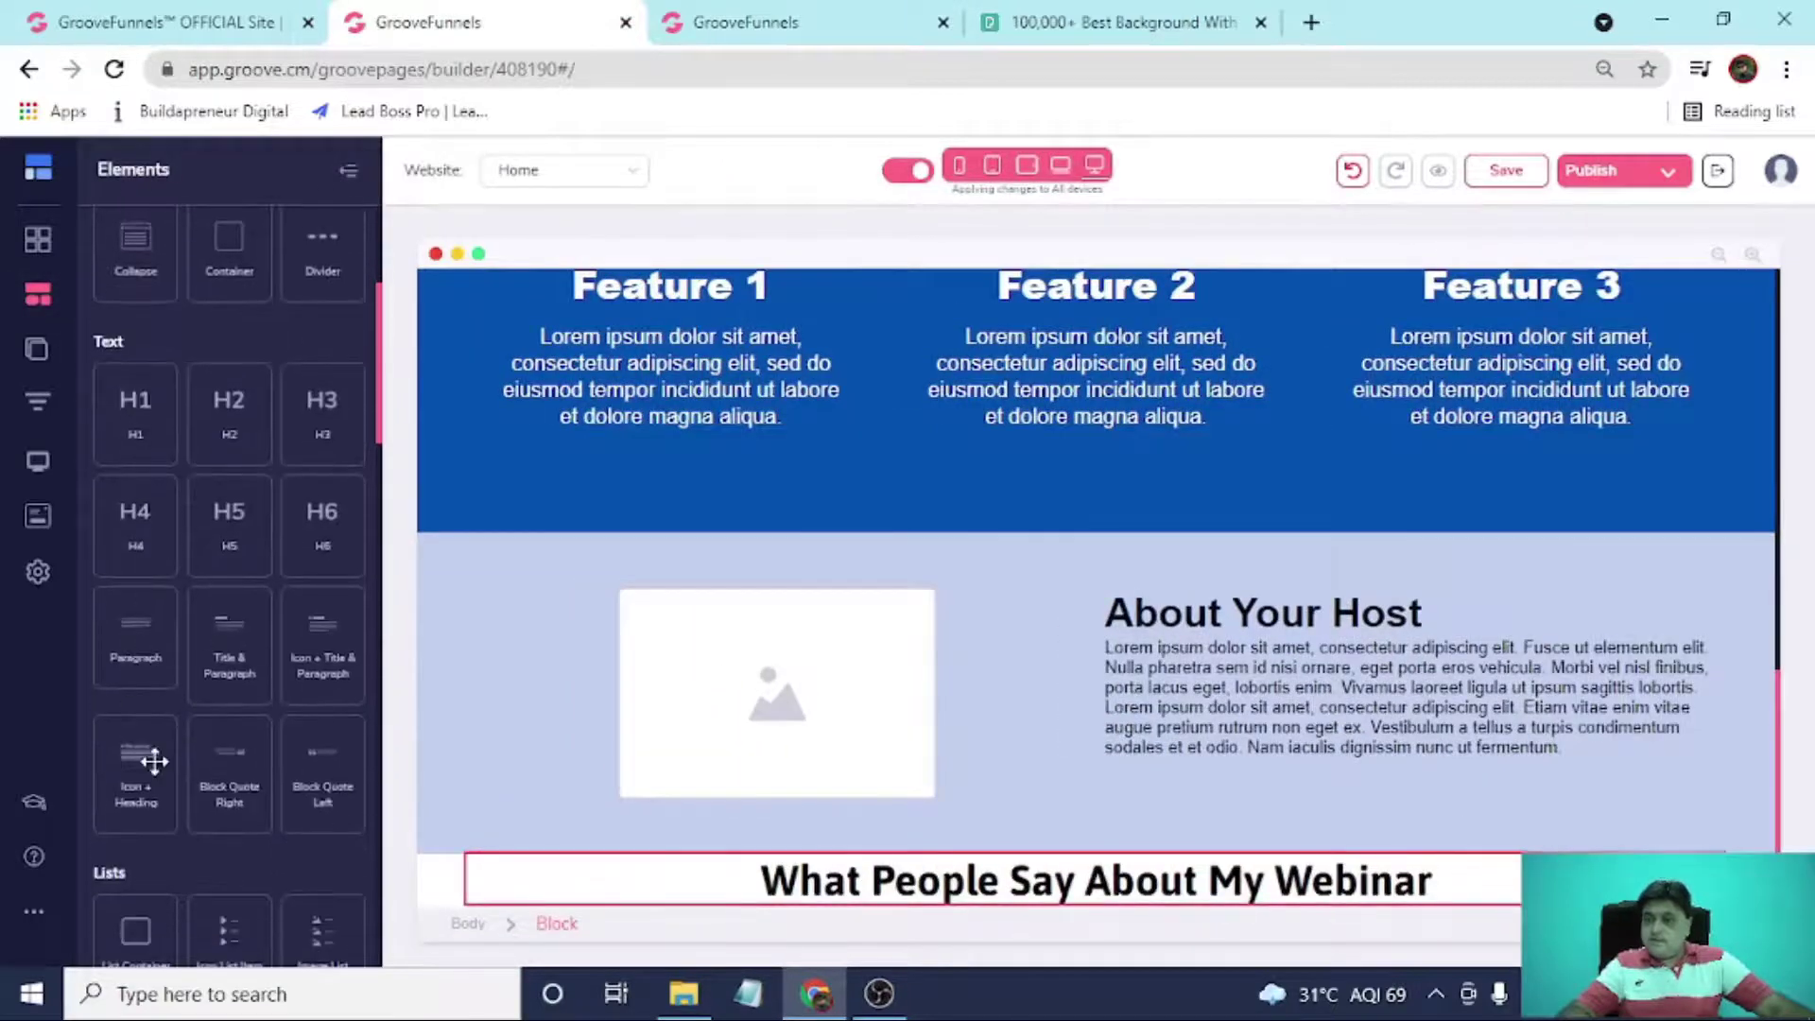
drag(133, 628, 1001, 878)
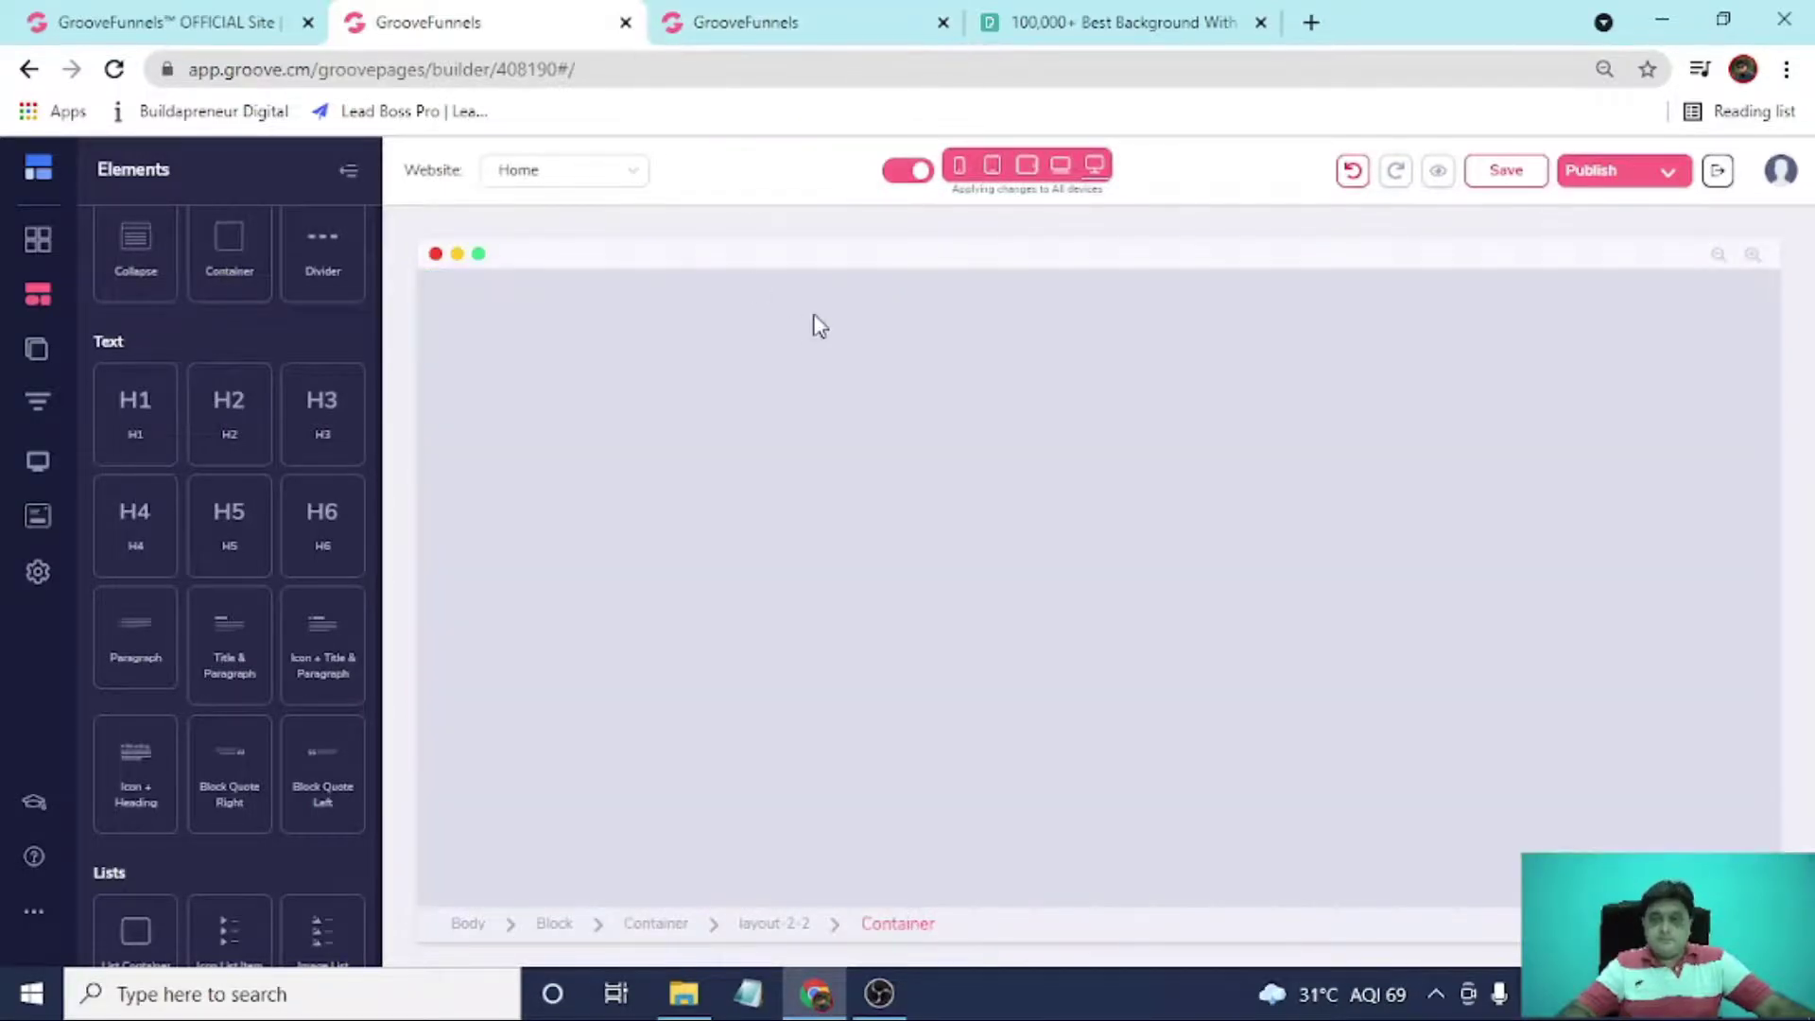
Add the designed testimonials block "Let's hear out some of the success stories" below the "What People Say About My Webinar" block.
click(770, 21)
click(529, 23)
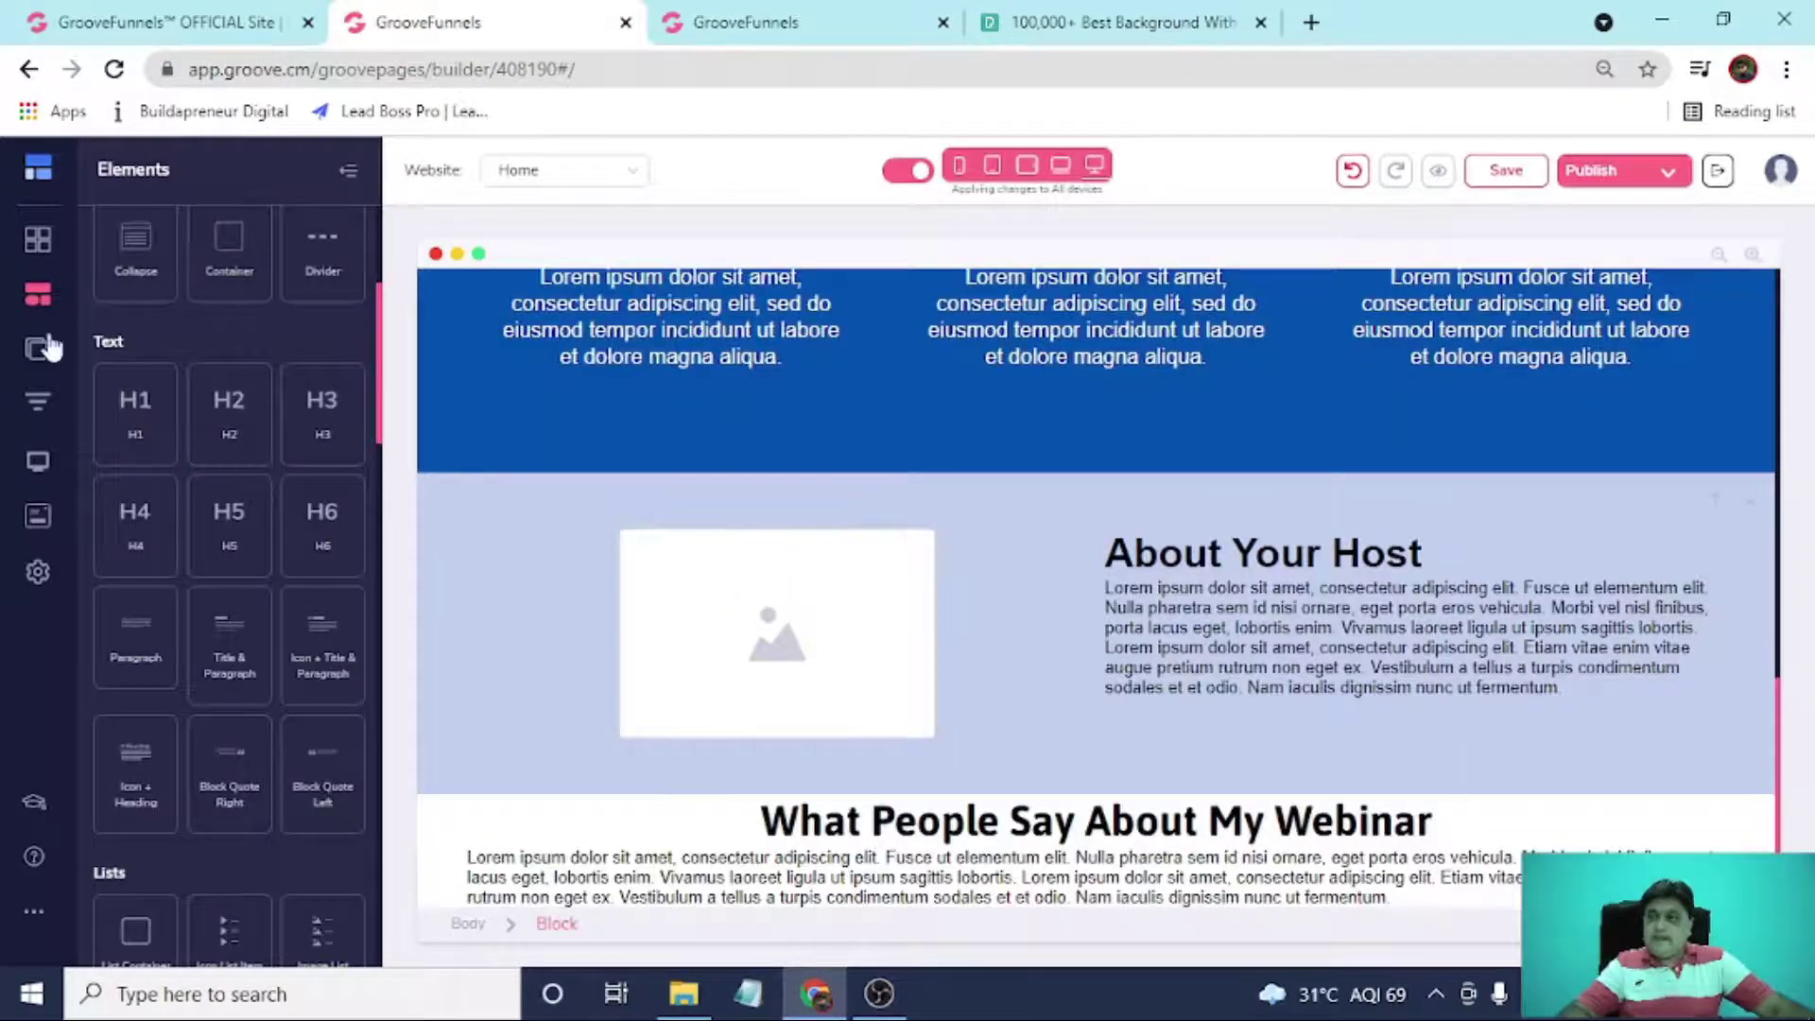
click(38, 239)
scroll(268, 515, down, 2)
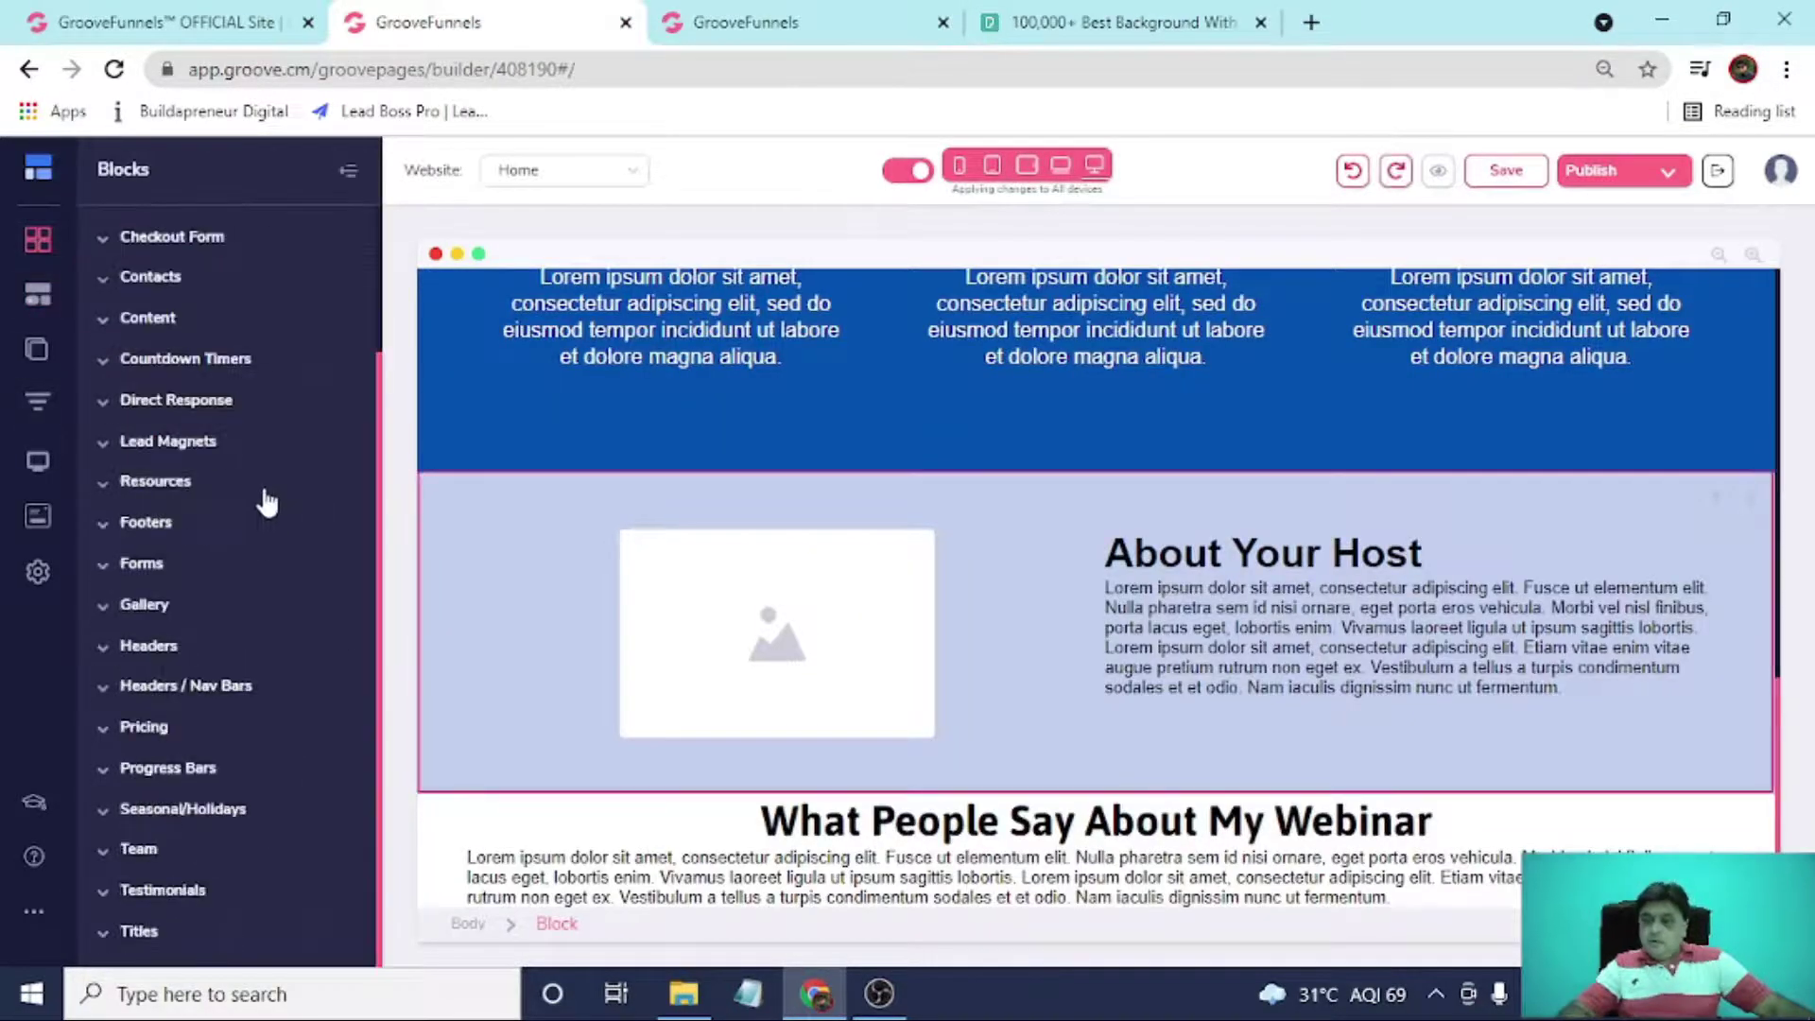
click(174, 891)
scroll(181, 845, down, 6)
scroll(220, 594, down, 4)
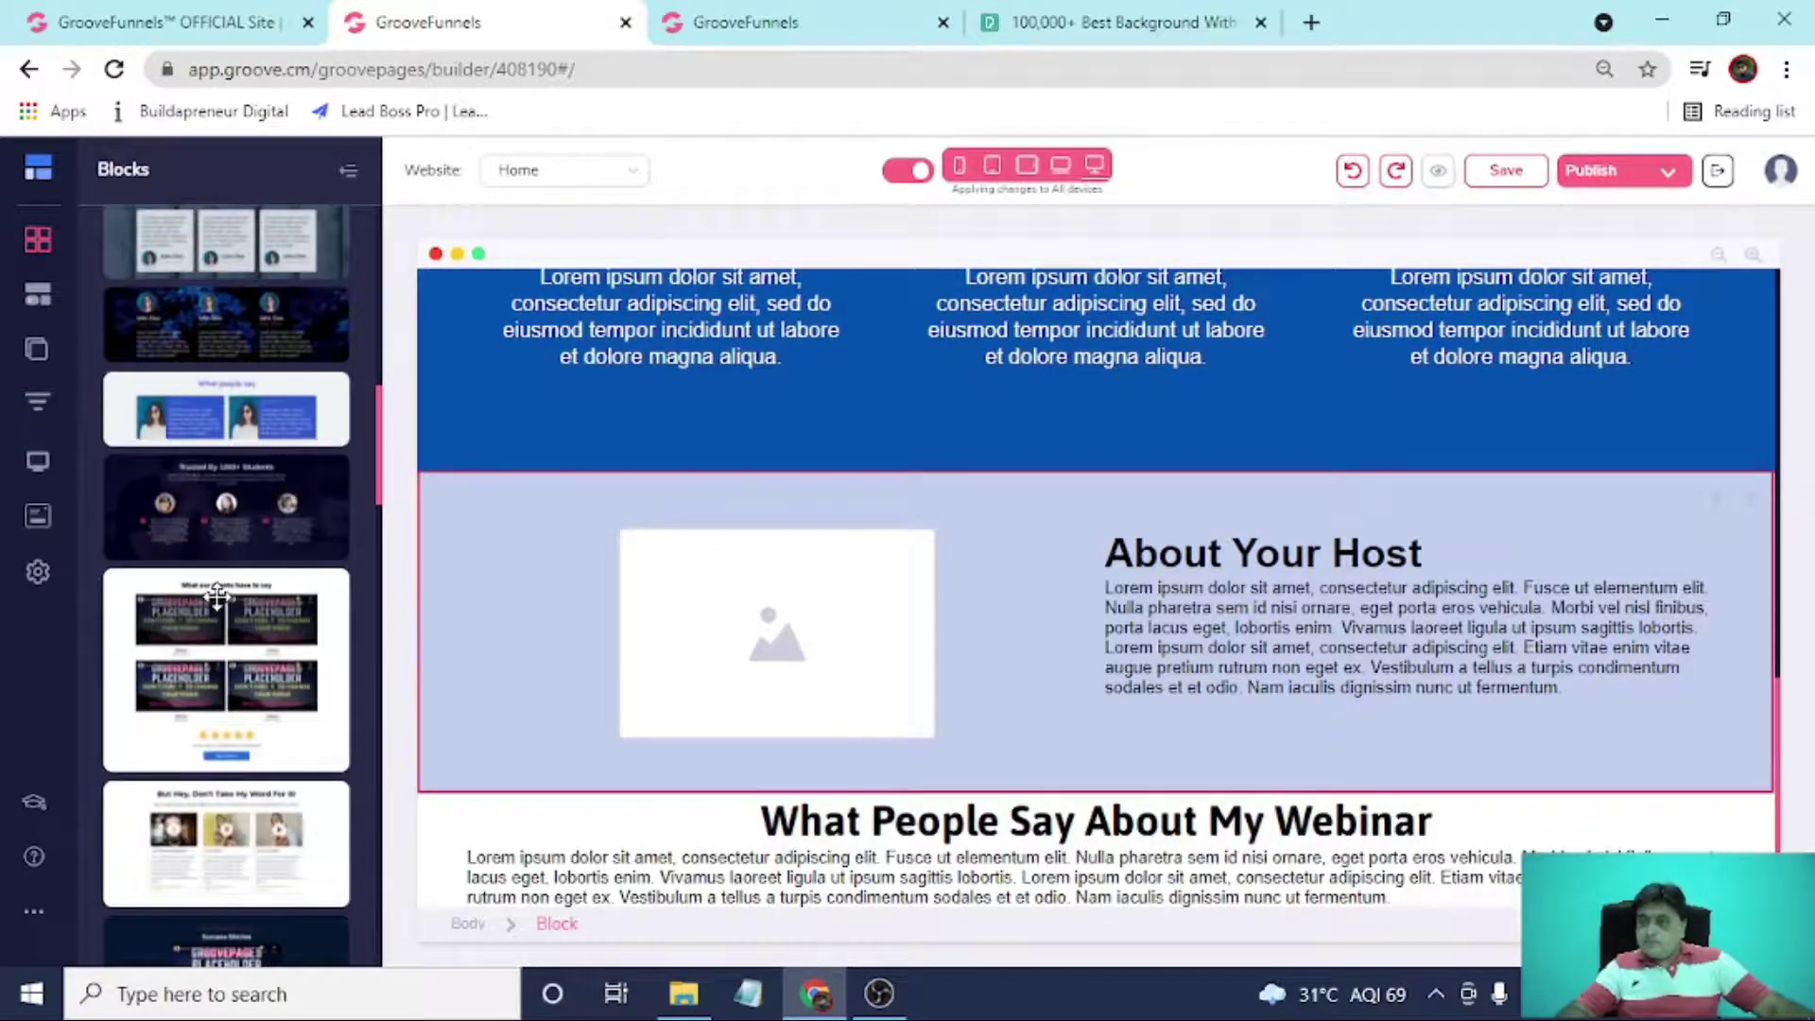
scroll(218, 596, down, 6)
scroll(851, 529, down, 6)
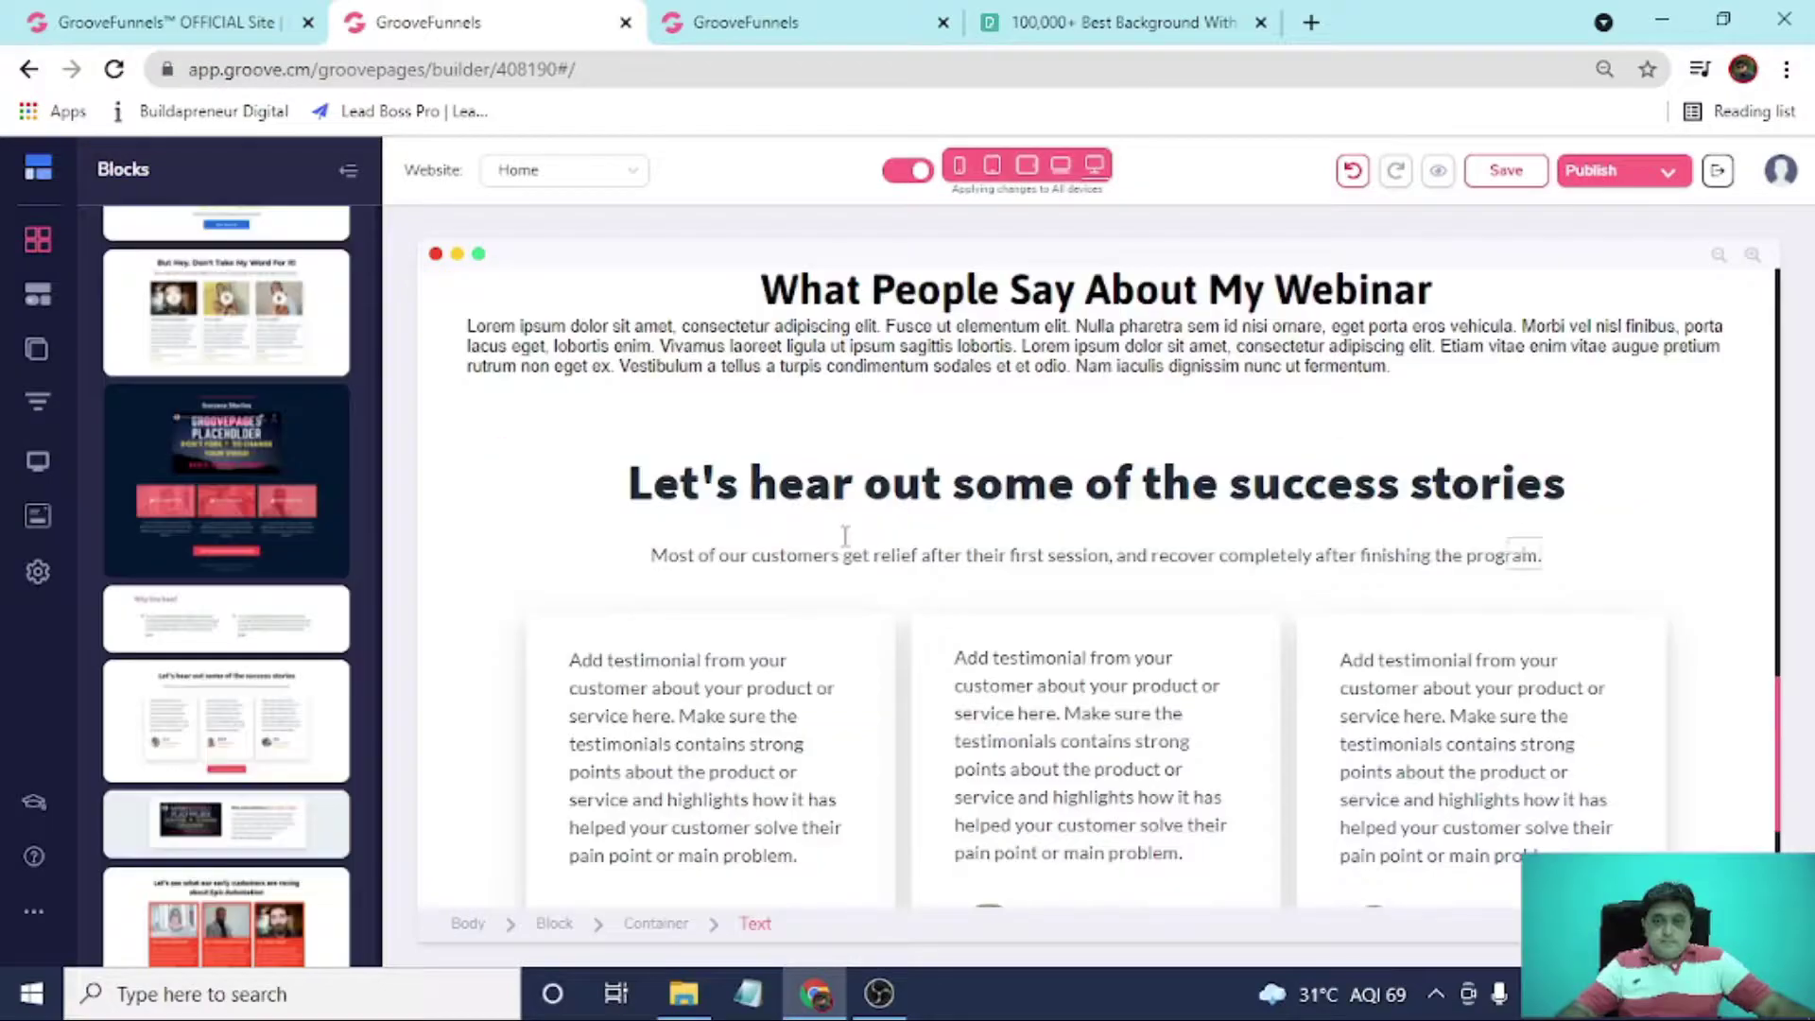
Set the top and bottom padding of the "What People Say About My Webinar" block to 50.
scroll(879, 567, down, 3)
scroll(903, 633, down, 1)
scroll(896, 673, up, 9)
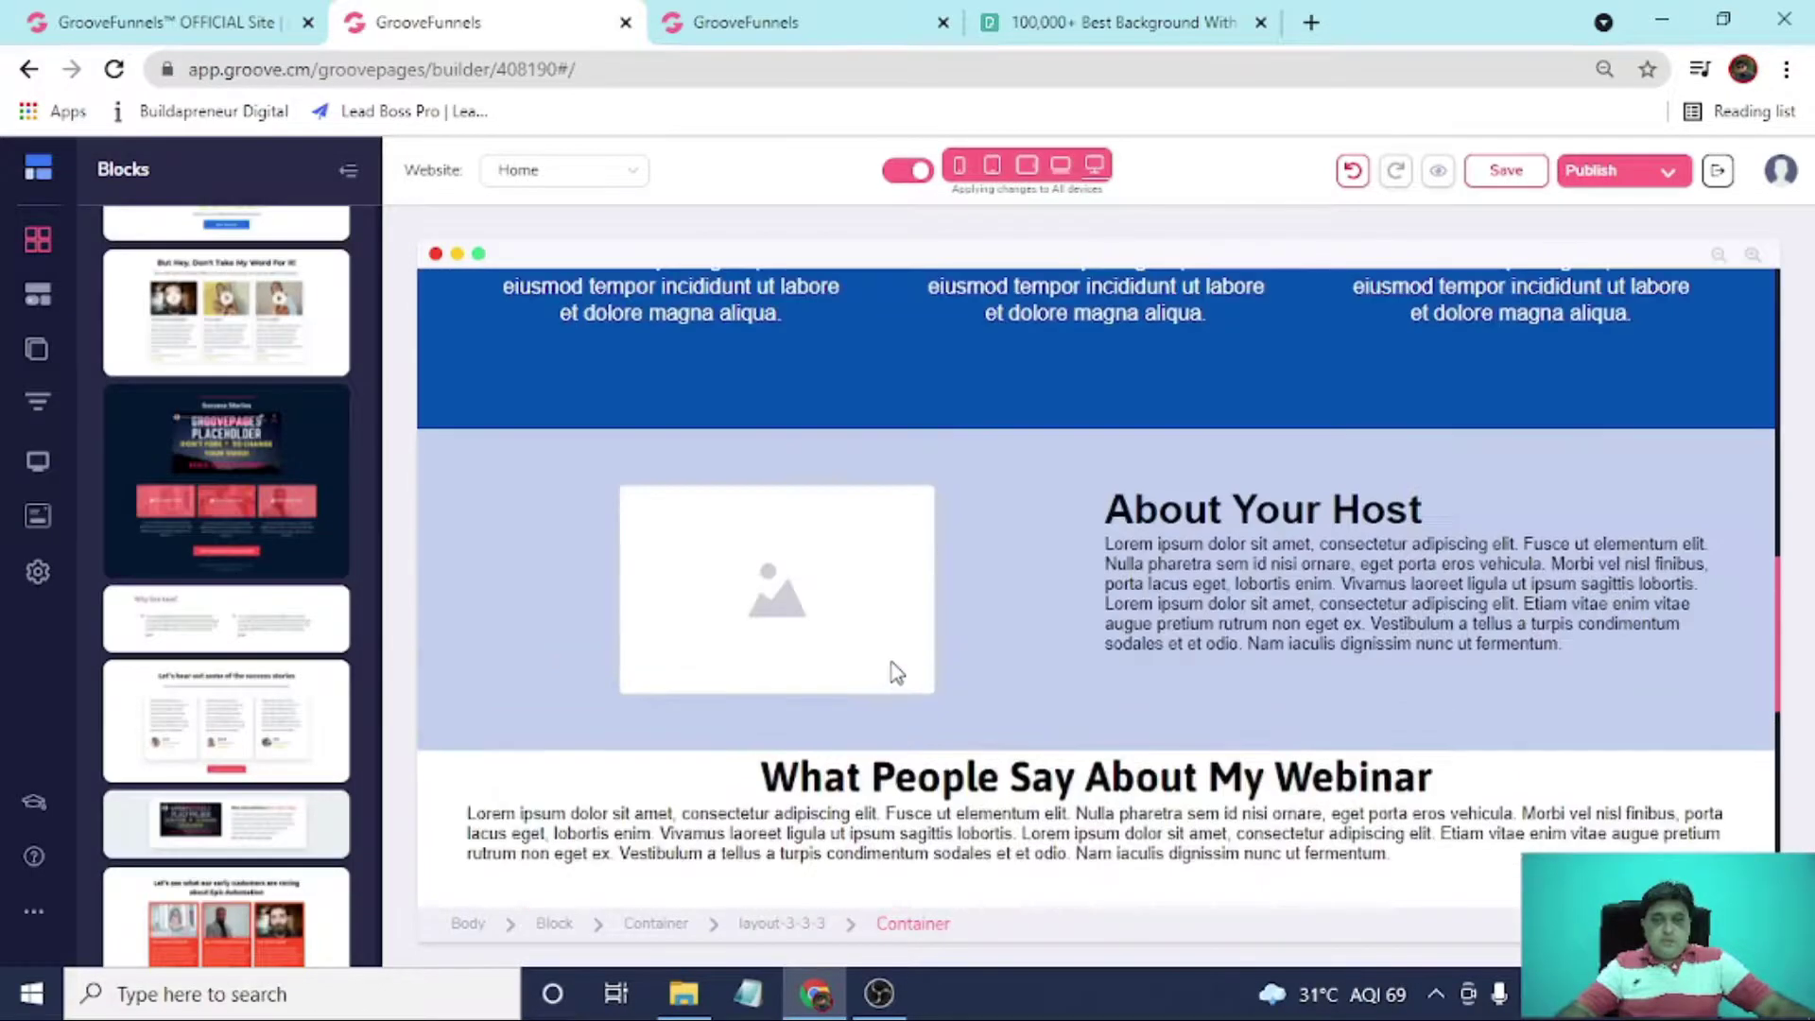
scroll(889, 652, down, 6)
scroll(628, 575, up, 5)
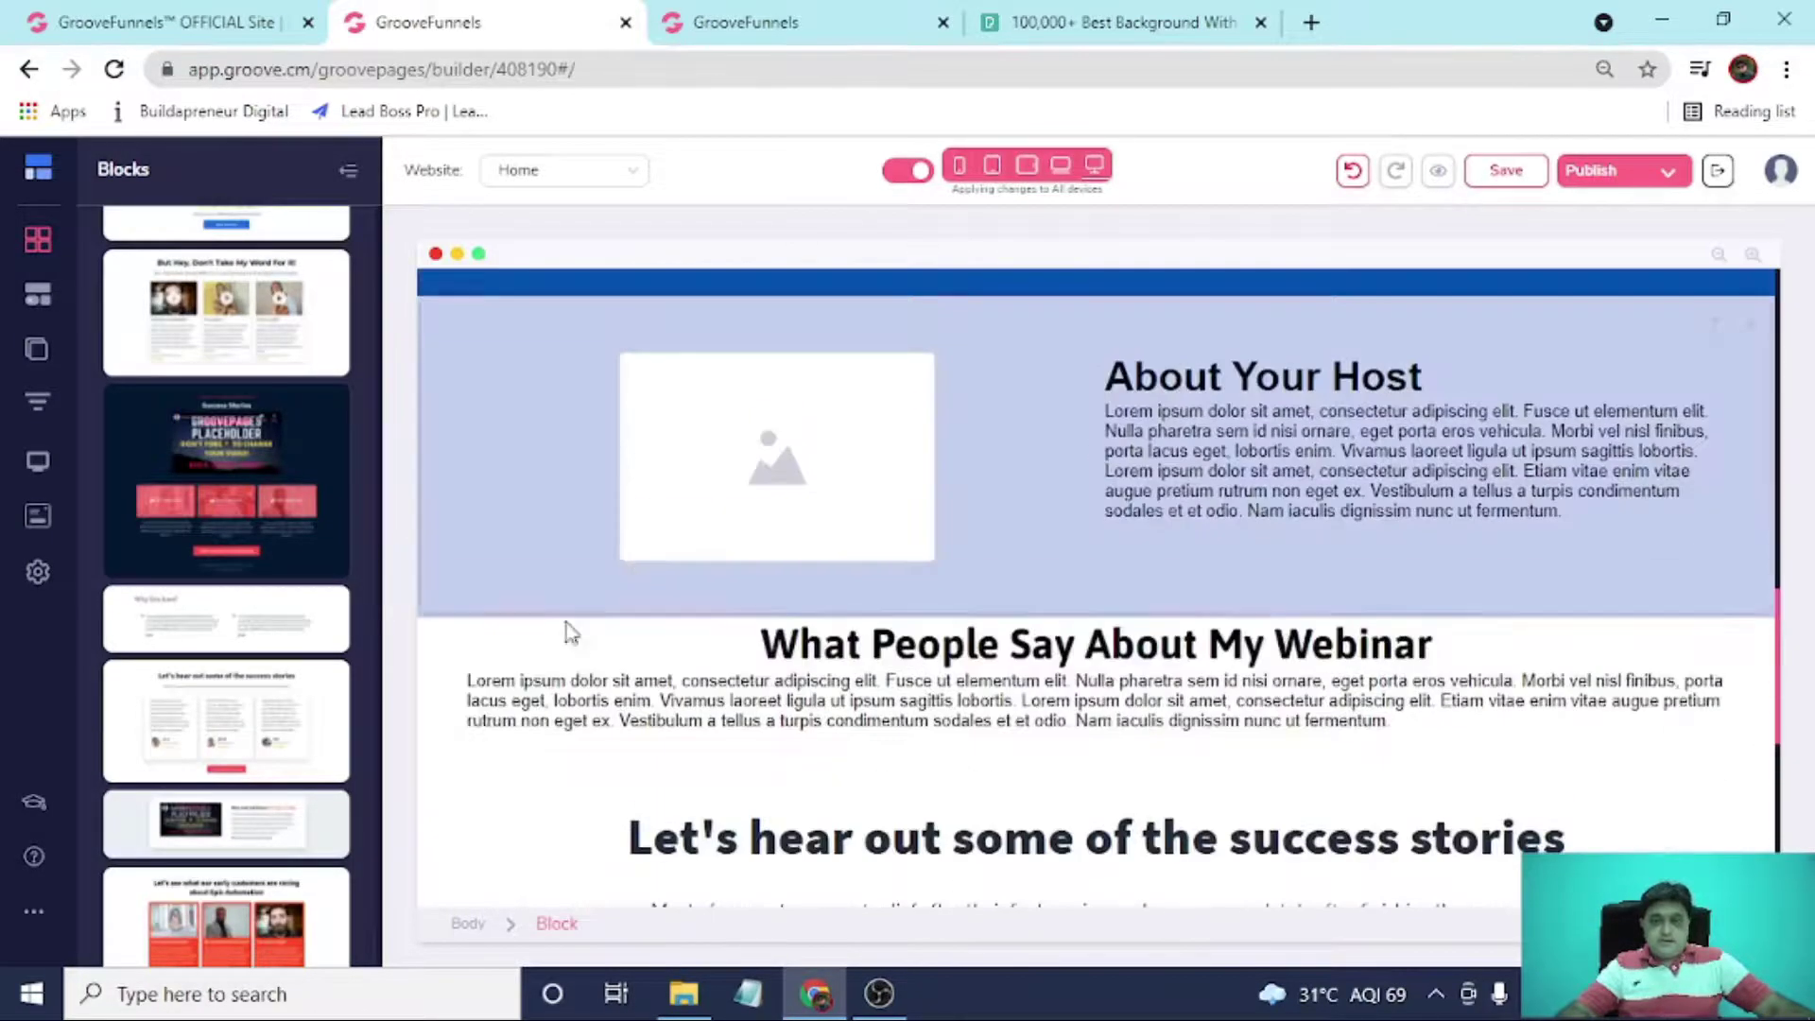
click(473, 649)
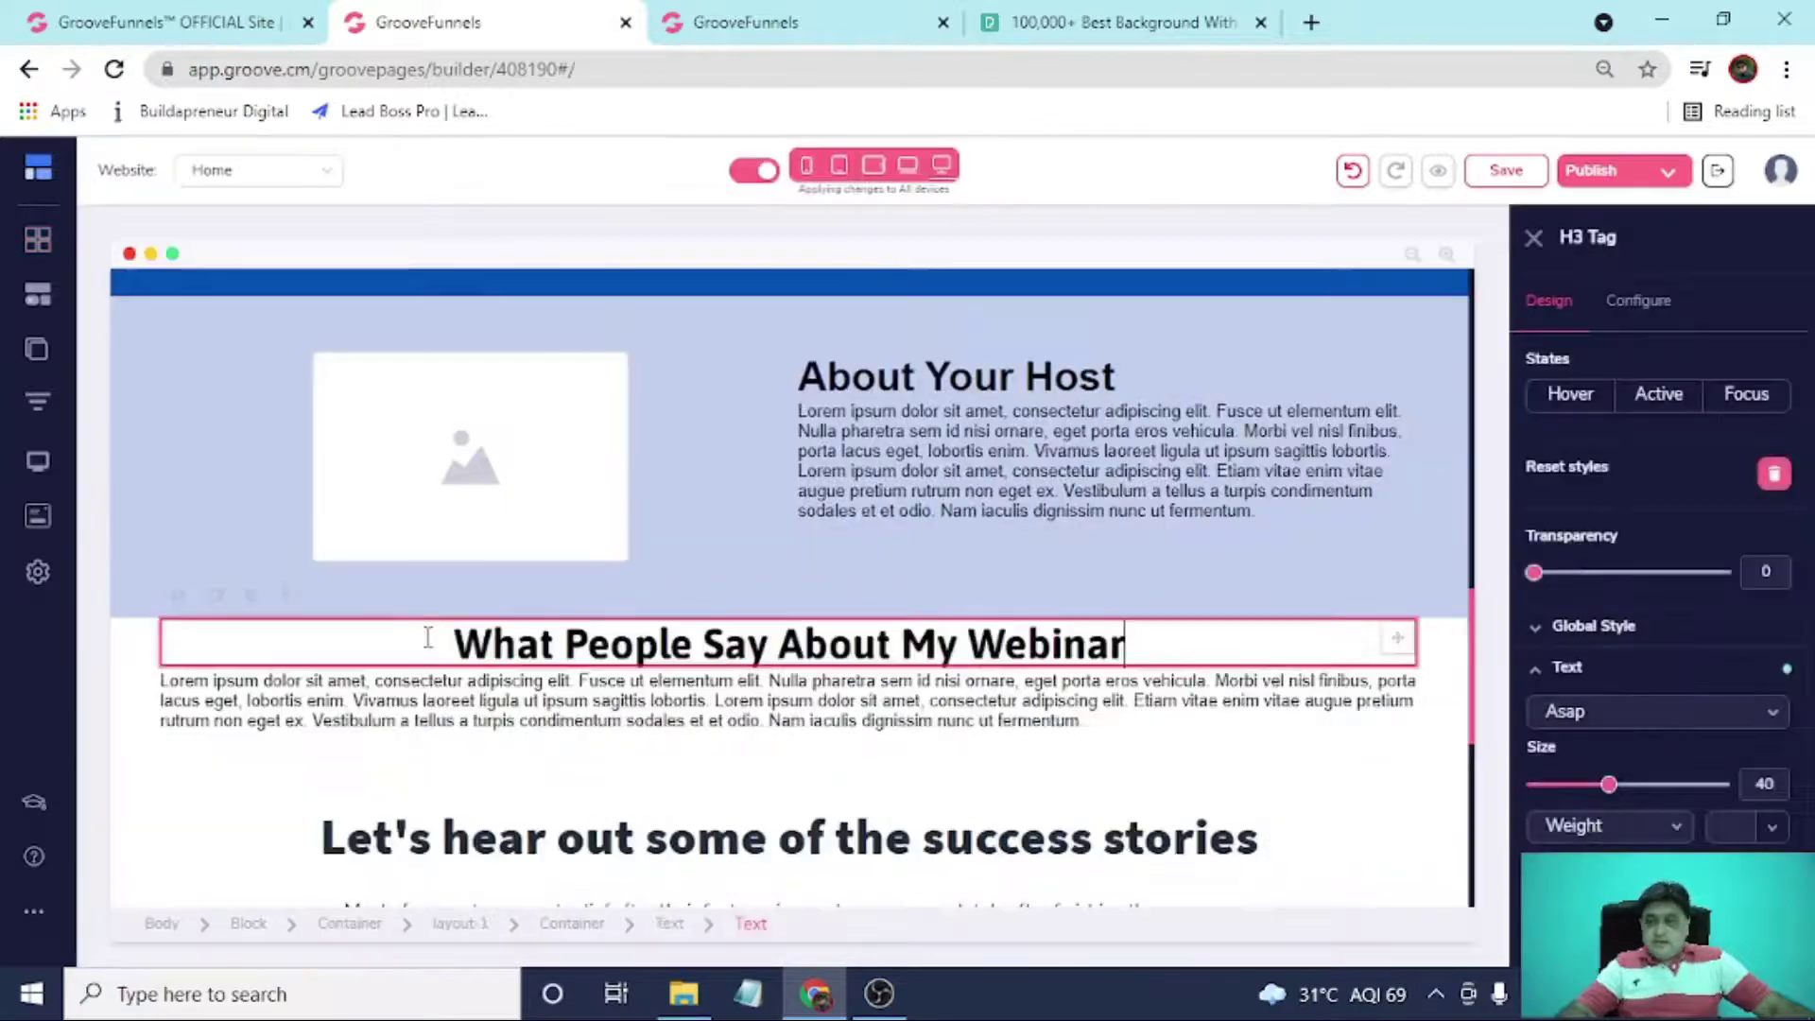
click(131, 652)
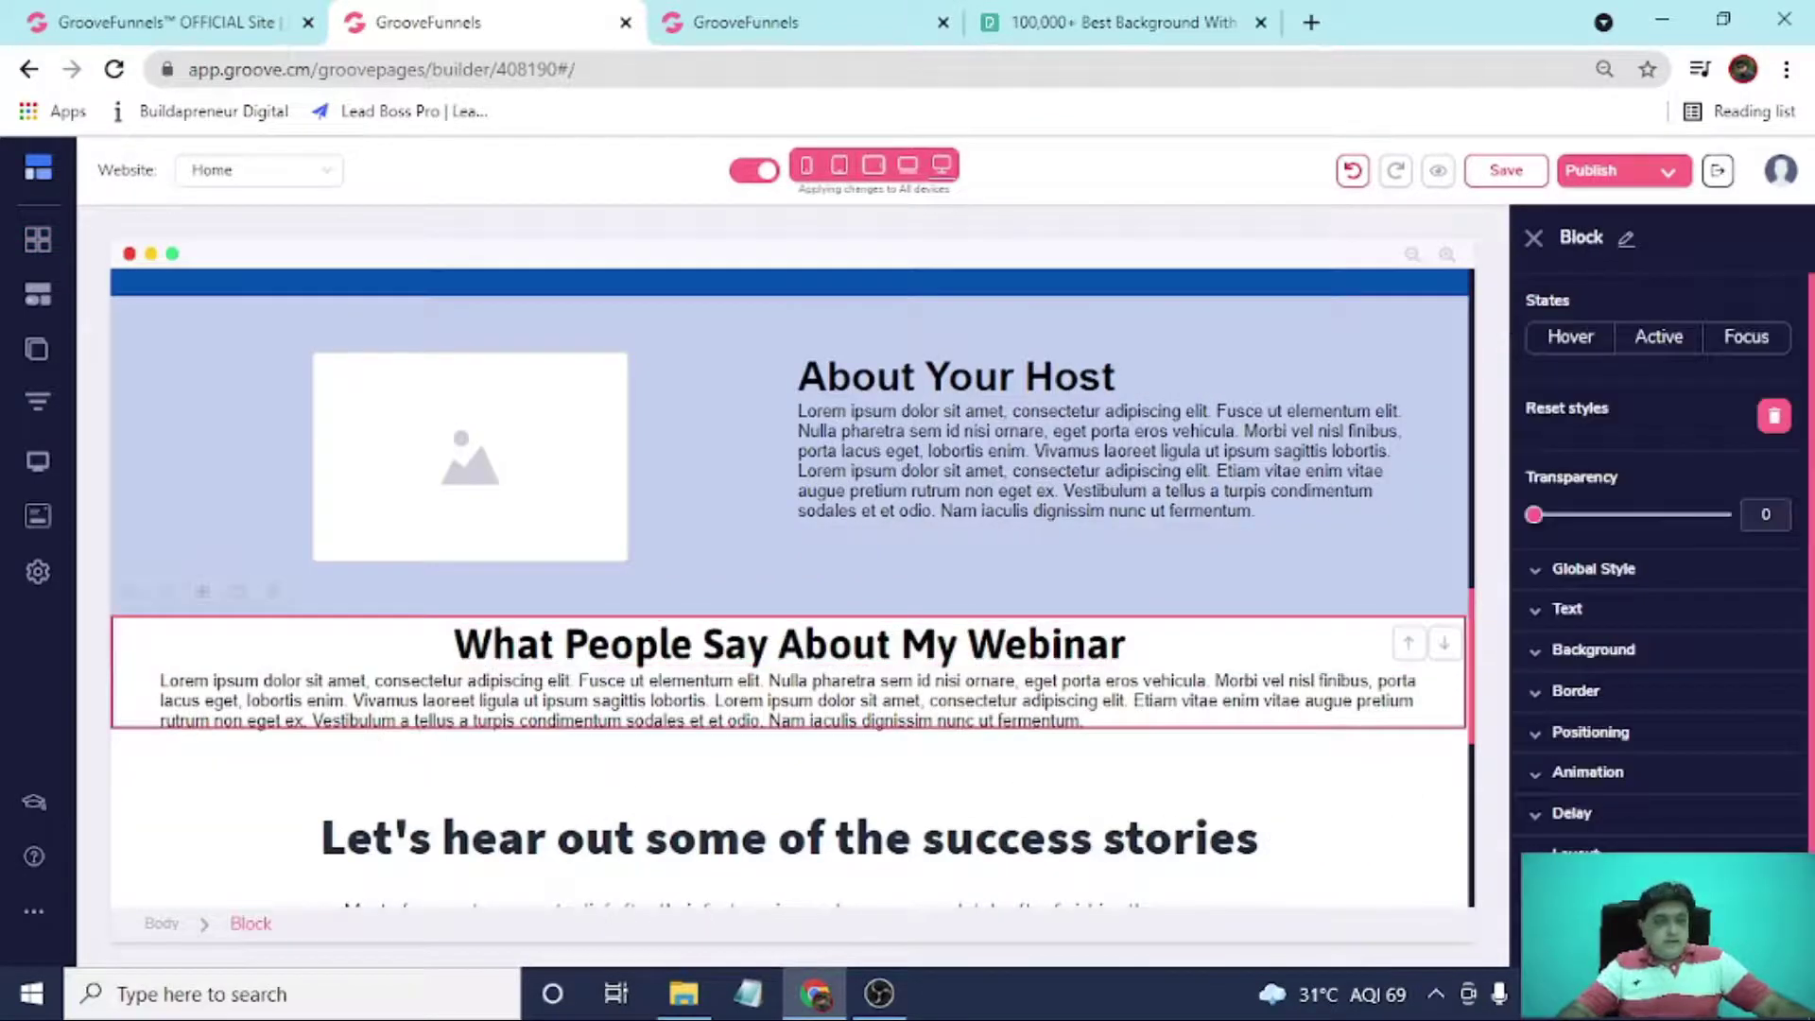
scroll(1682, 656, down, 5)
click(1608, 594)
click(1657, 766)
drag(1533, 848, 1628, 848)
scroll(1225, 723, down, 4)
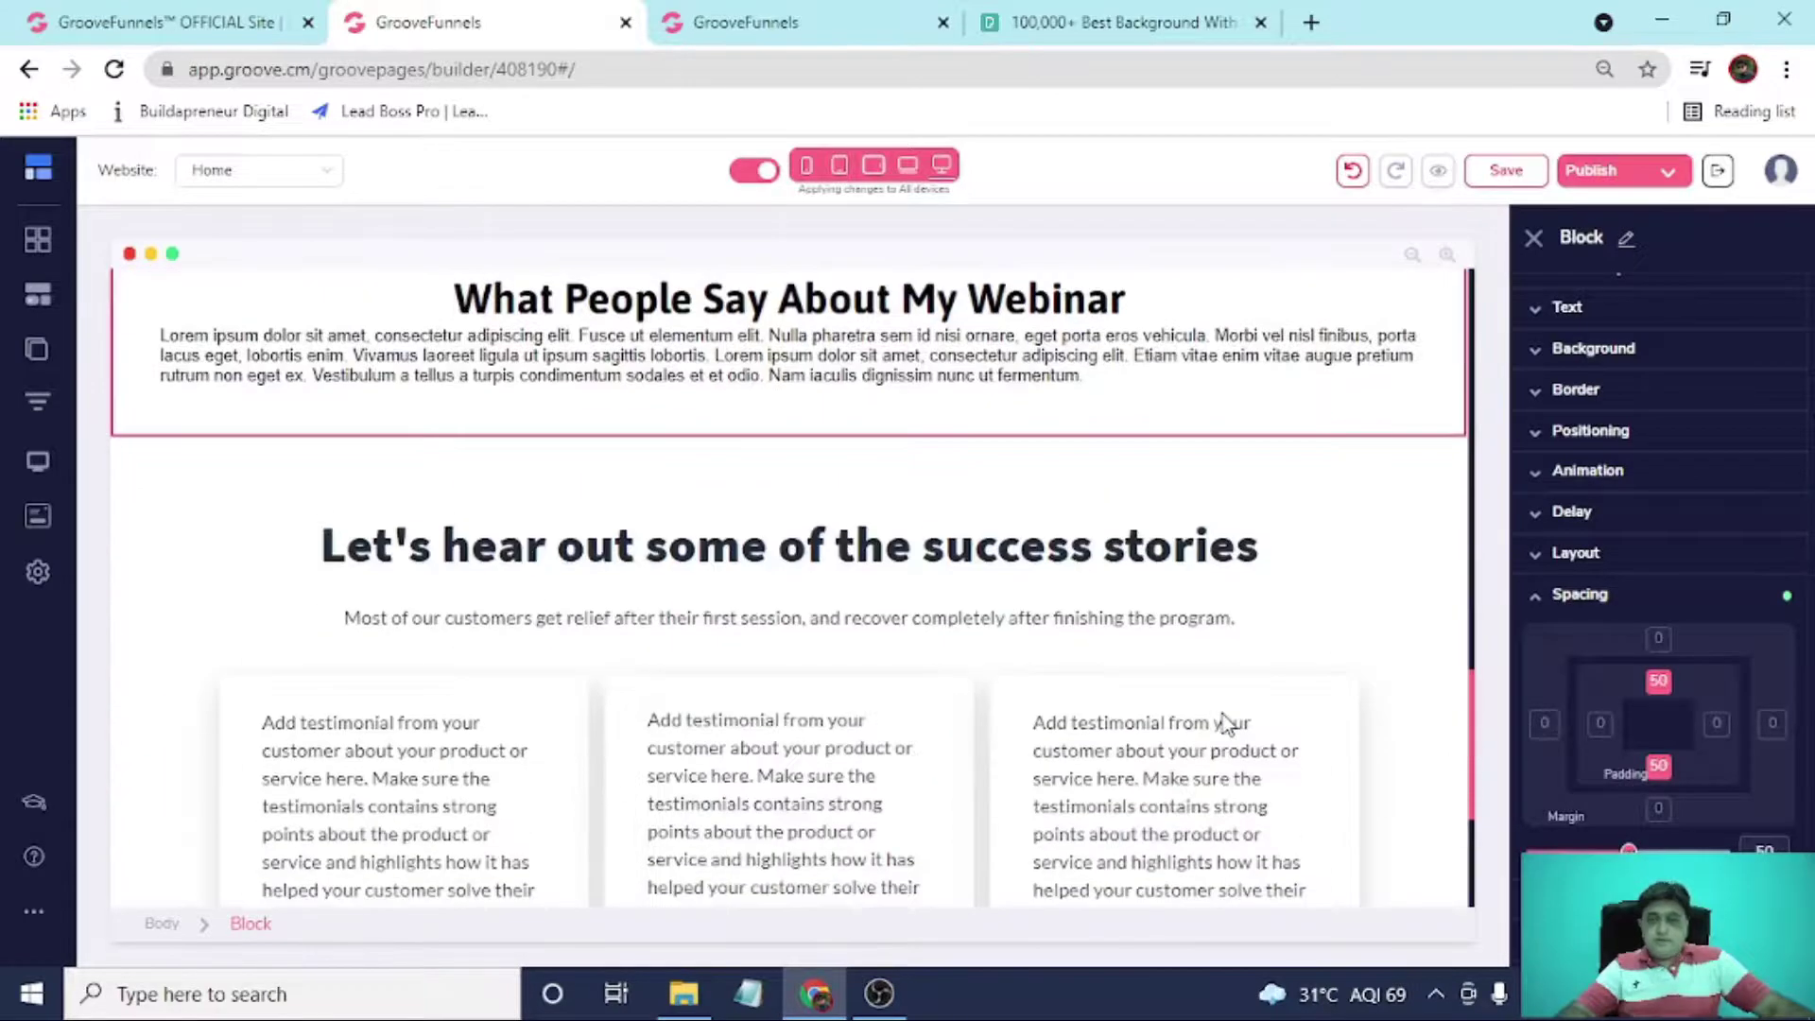
Delete the "What People Say About My Webinar" block with its heading and paragraph.
click(886, 561)
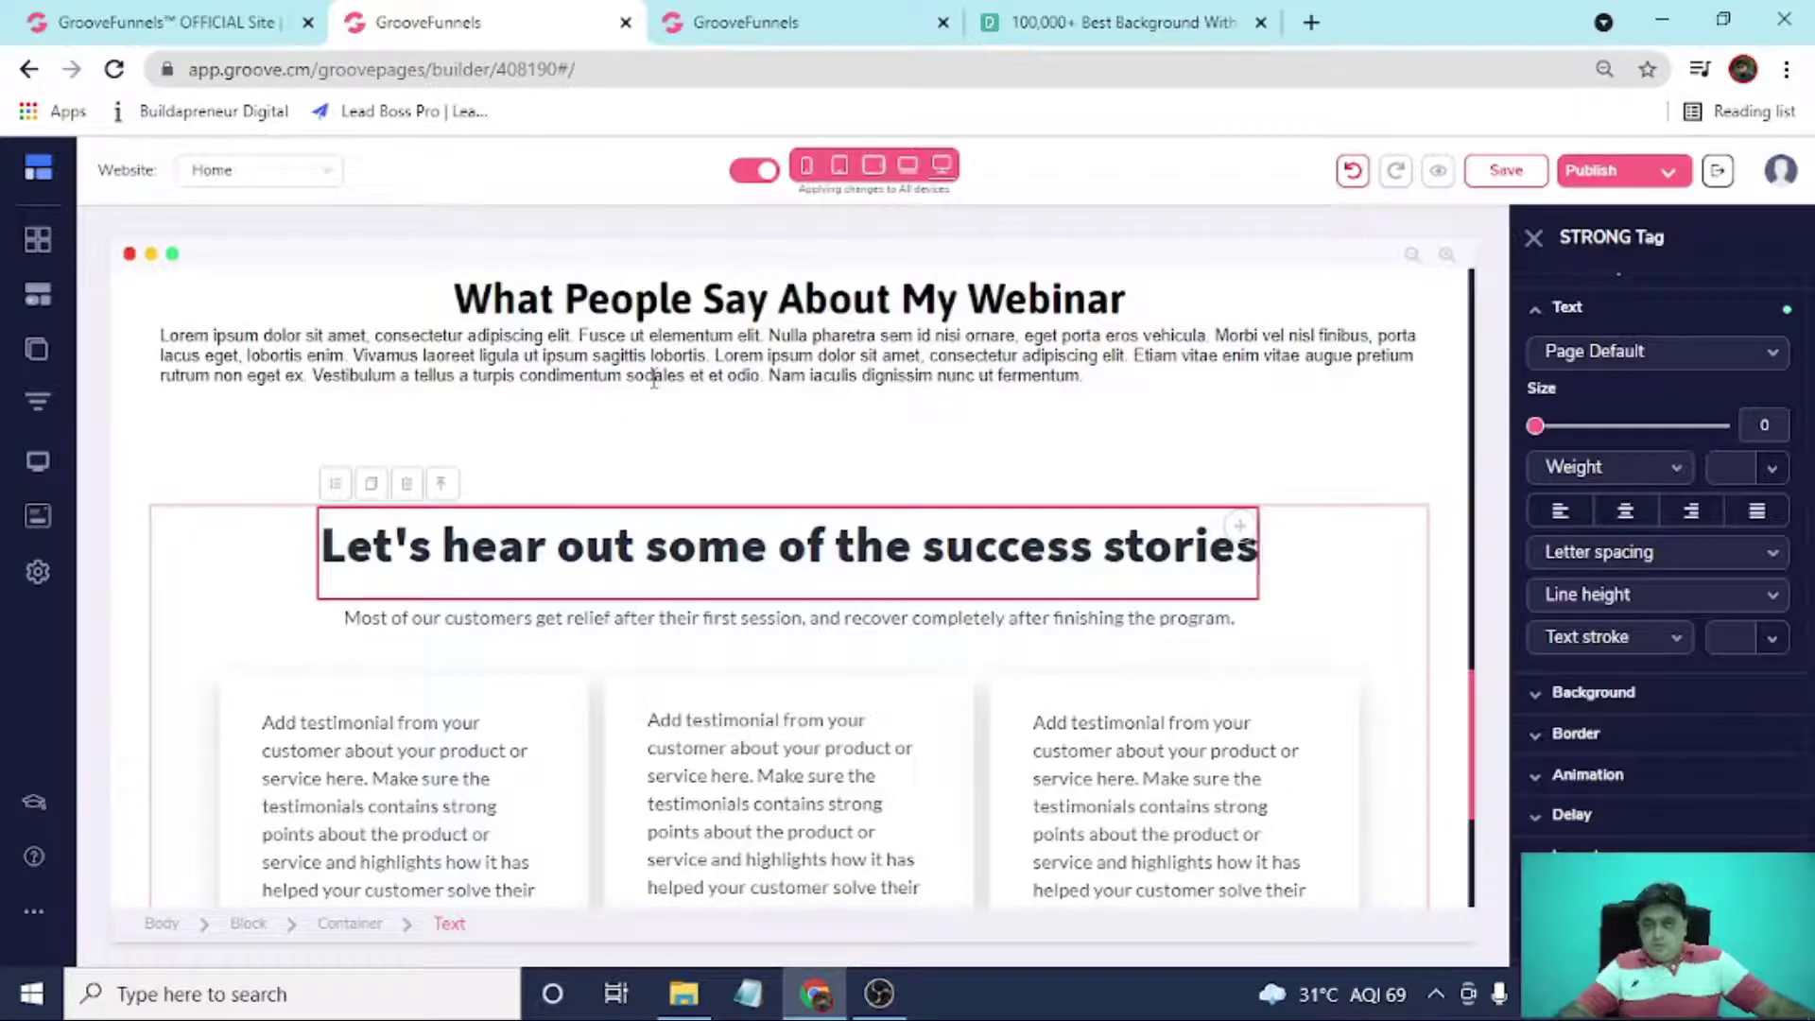
click(139, 542)
scroll(142, 549, up, 3)
click(151, 528)
click(267, 467)
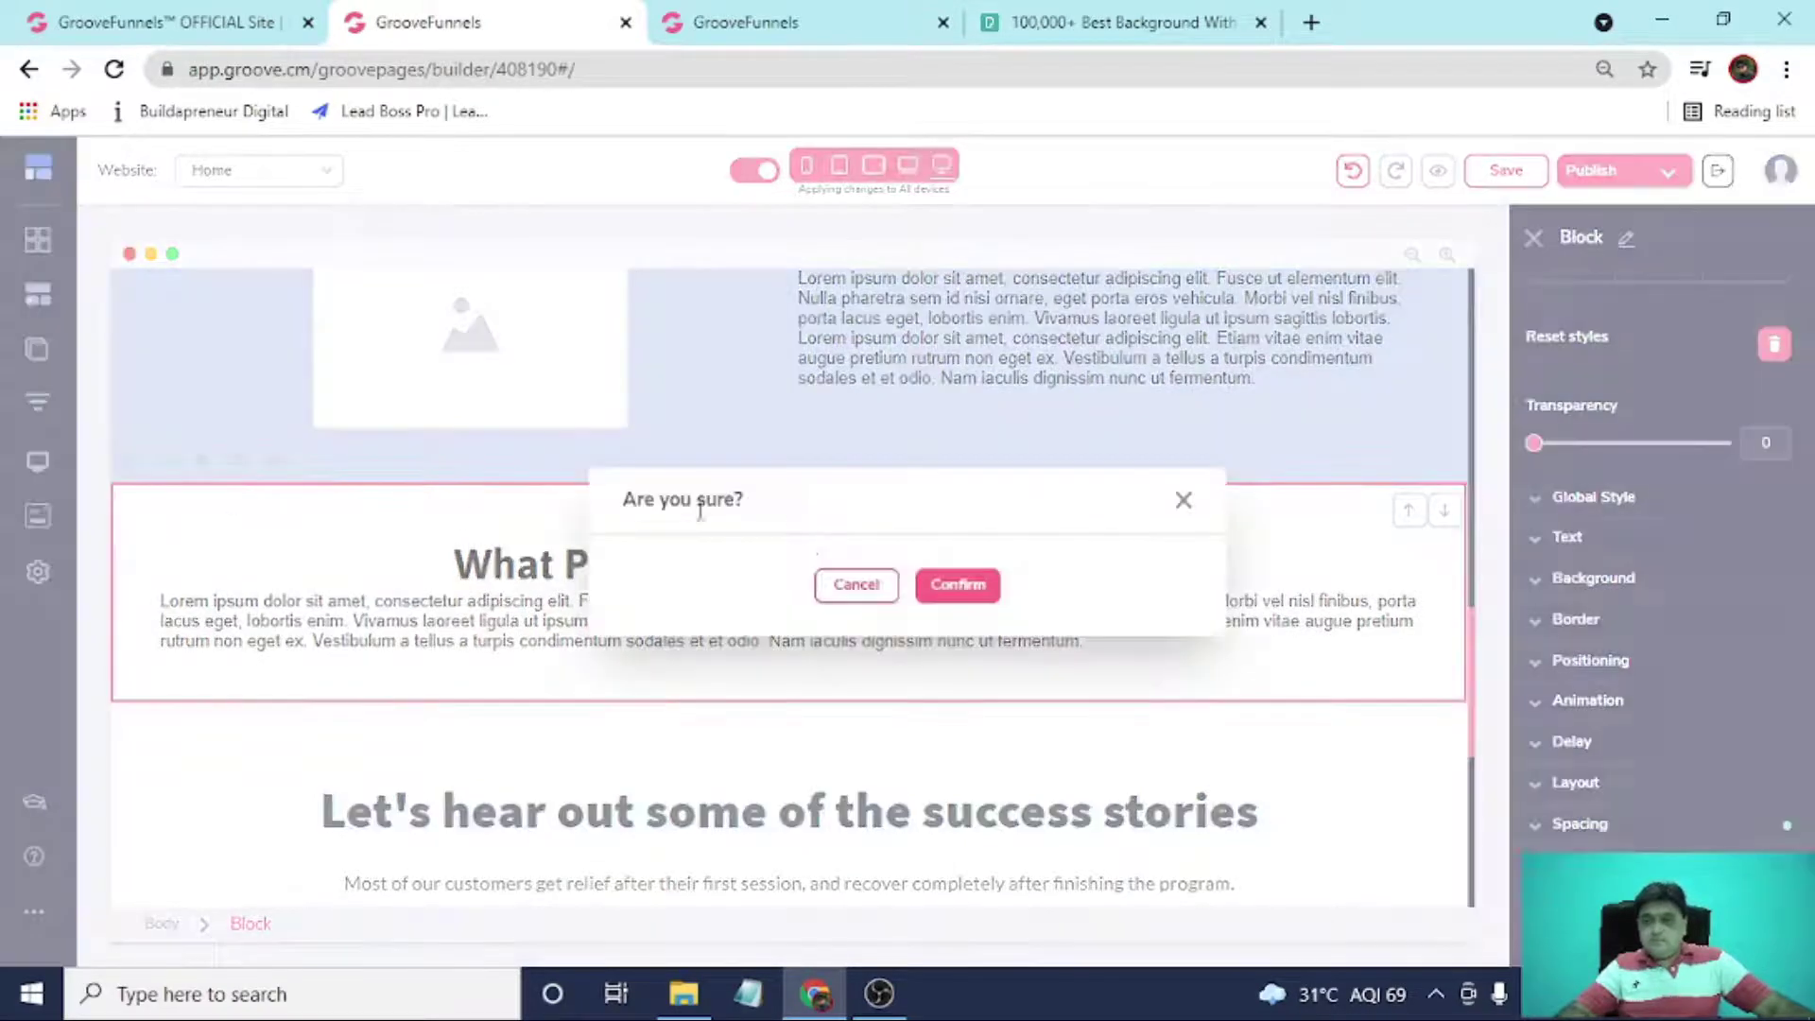
click(957, 586)
Delete the red "Schedule An Appointment" button below the testimonial cards.
scroll(970, 591, down, 4)
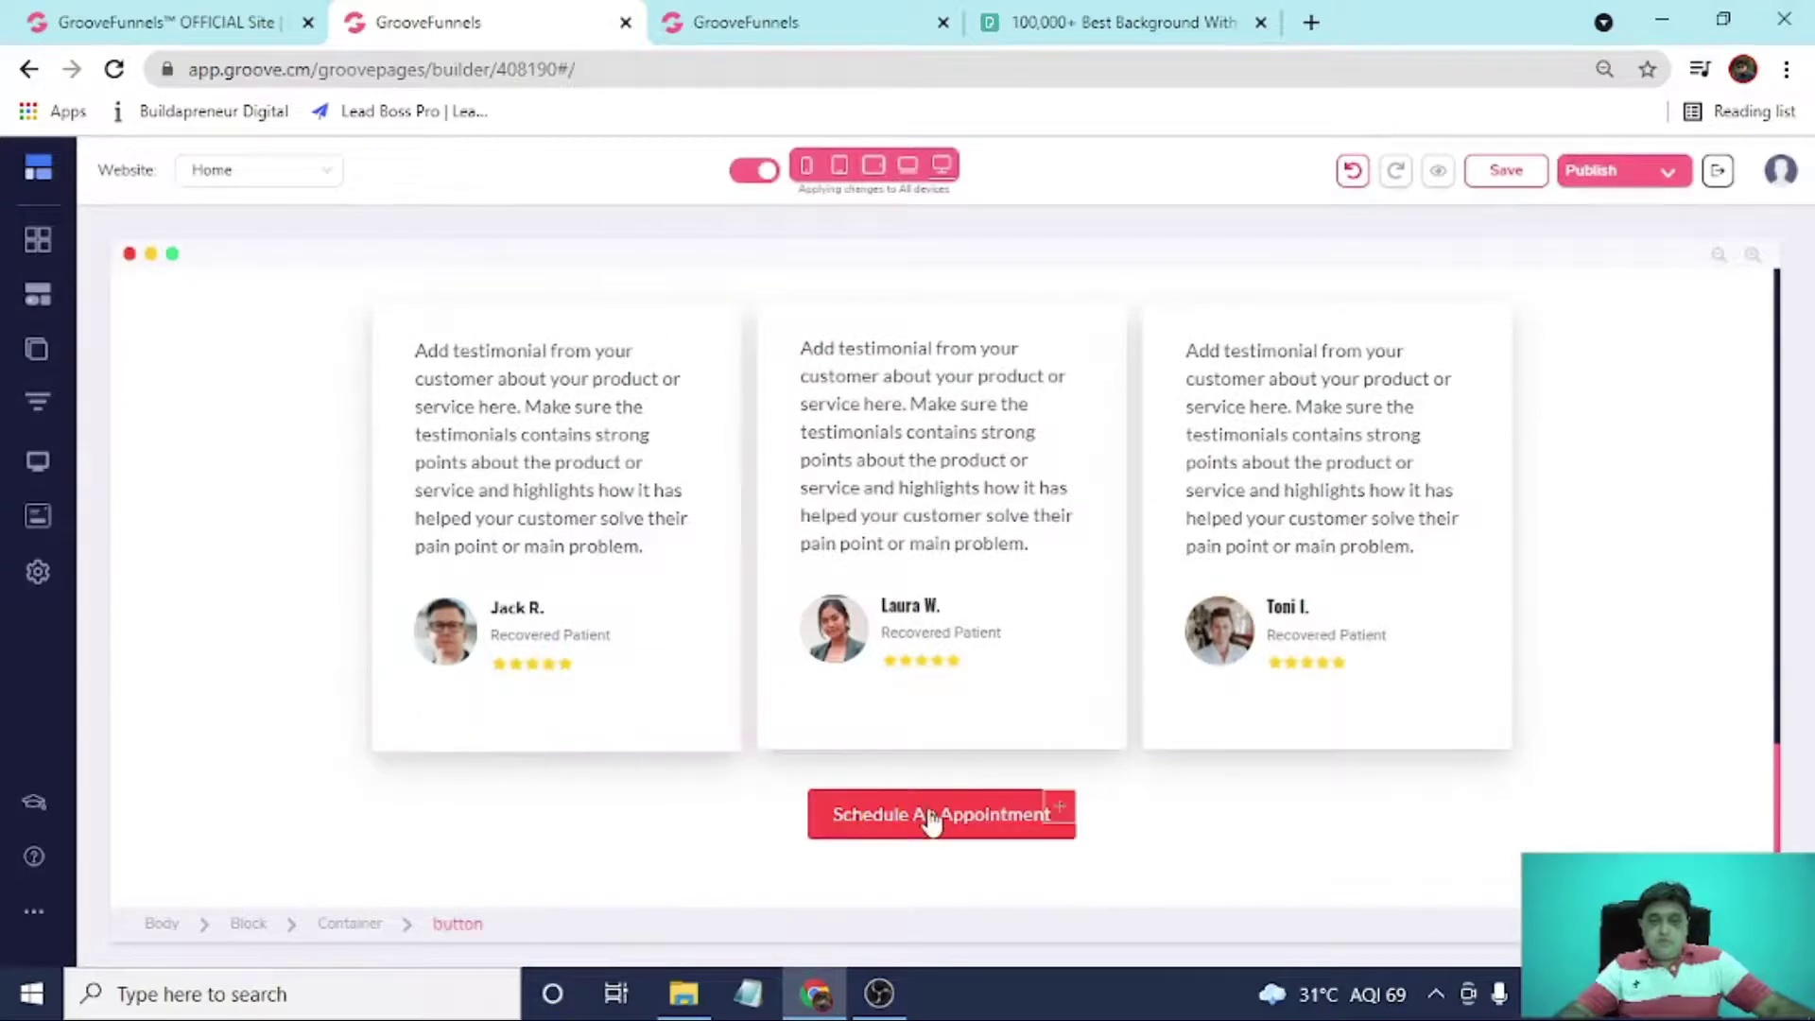
click(928, 818)
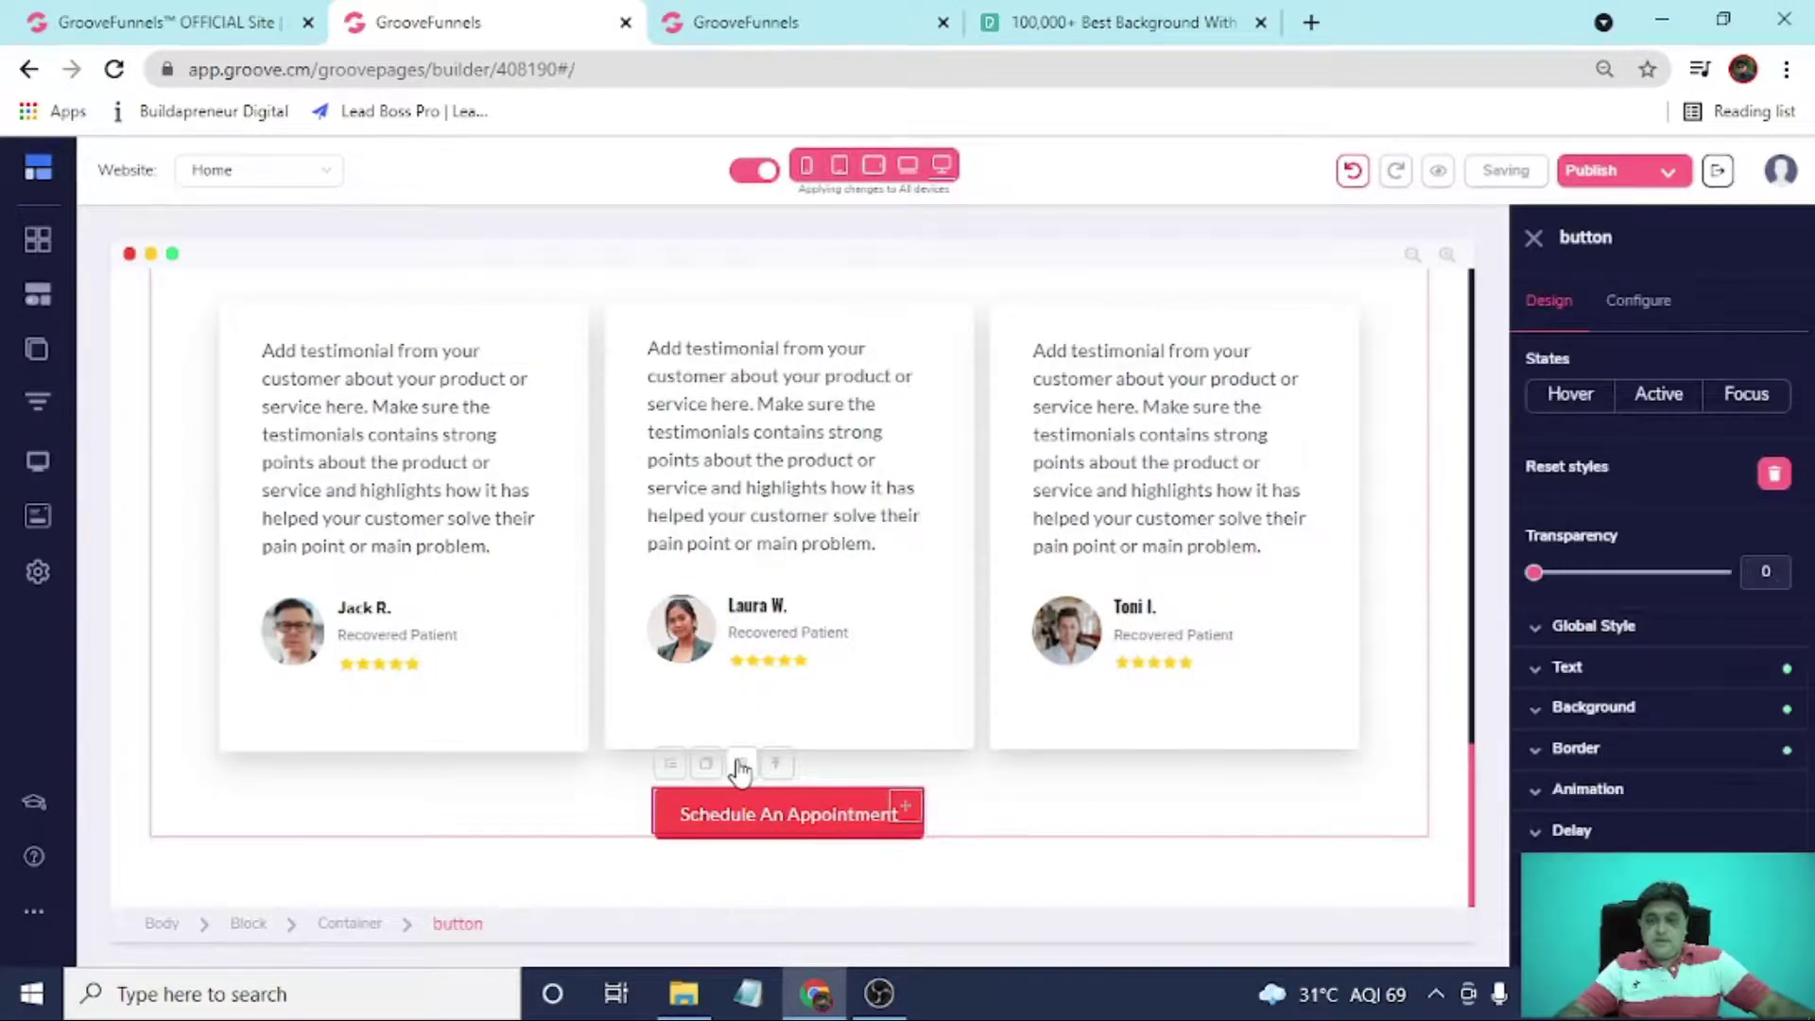
click(741, 765)
click(966, 586)
Place a copy of the hero section's yellow "Contact Us" button below the testimonial cards and save the page.
scroll(1125, 746, up, 20)
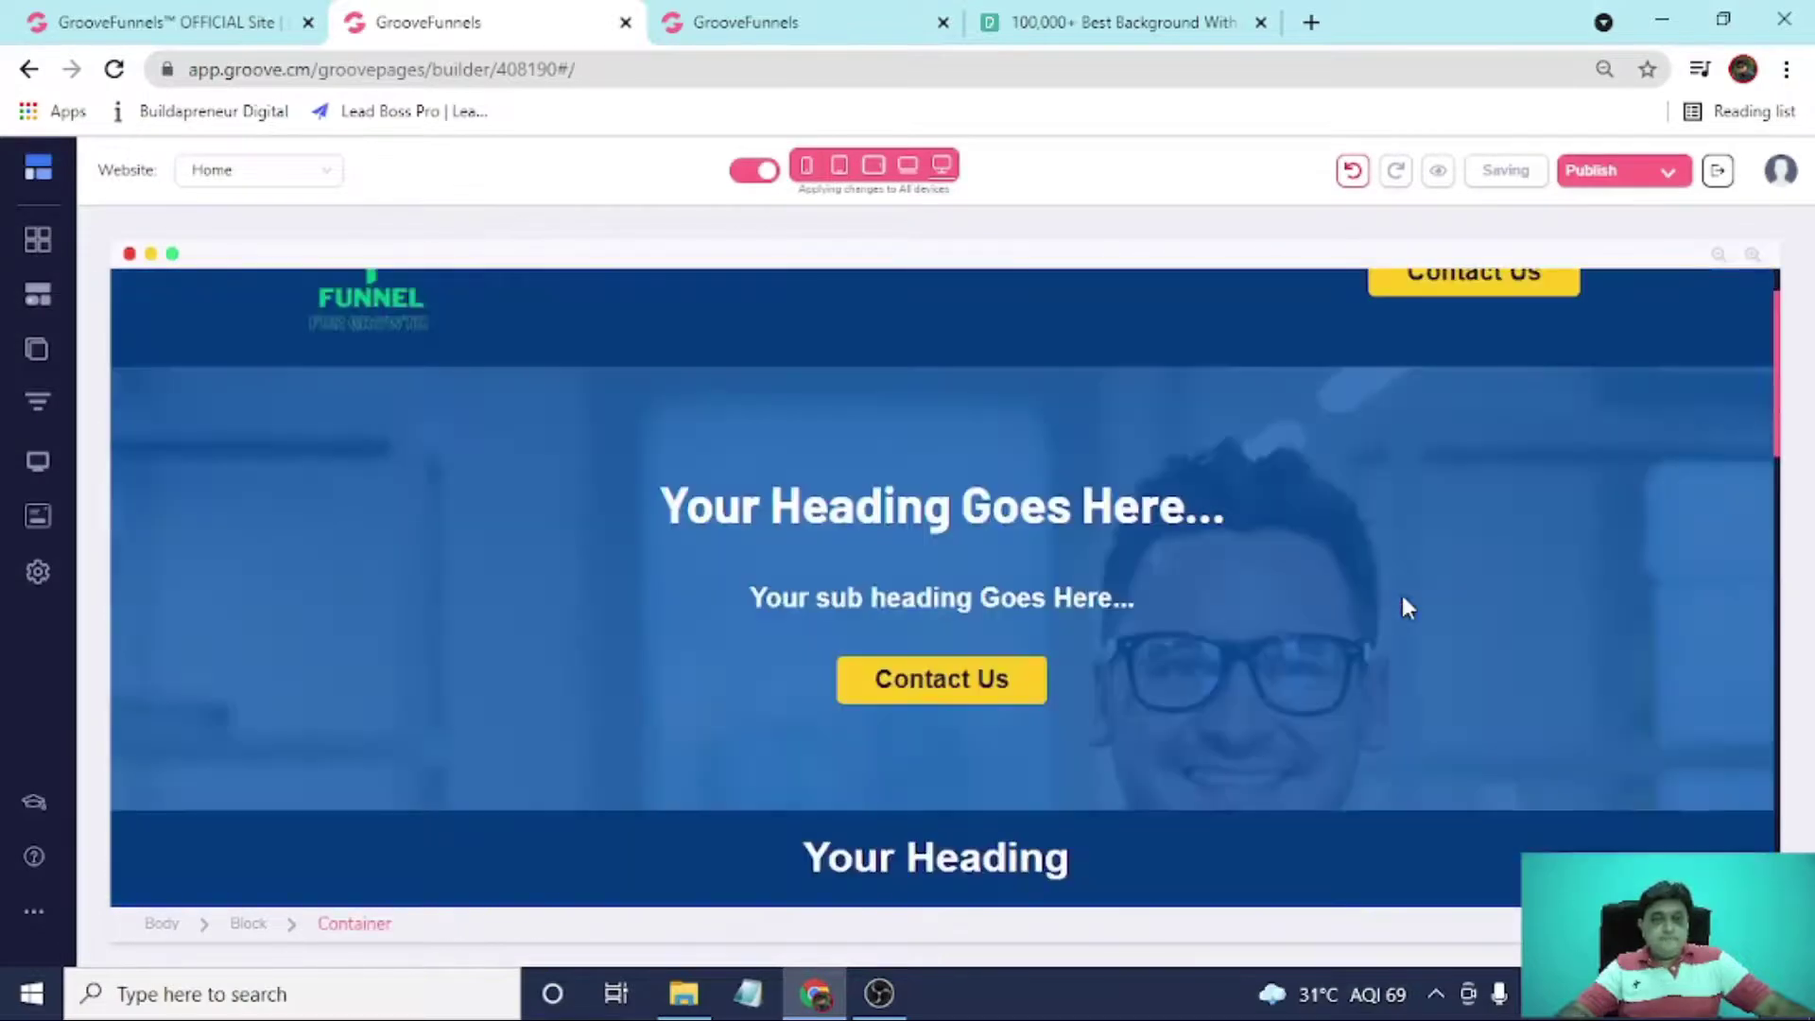
click(887, 681)
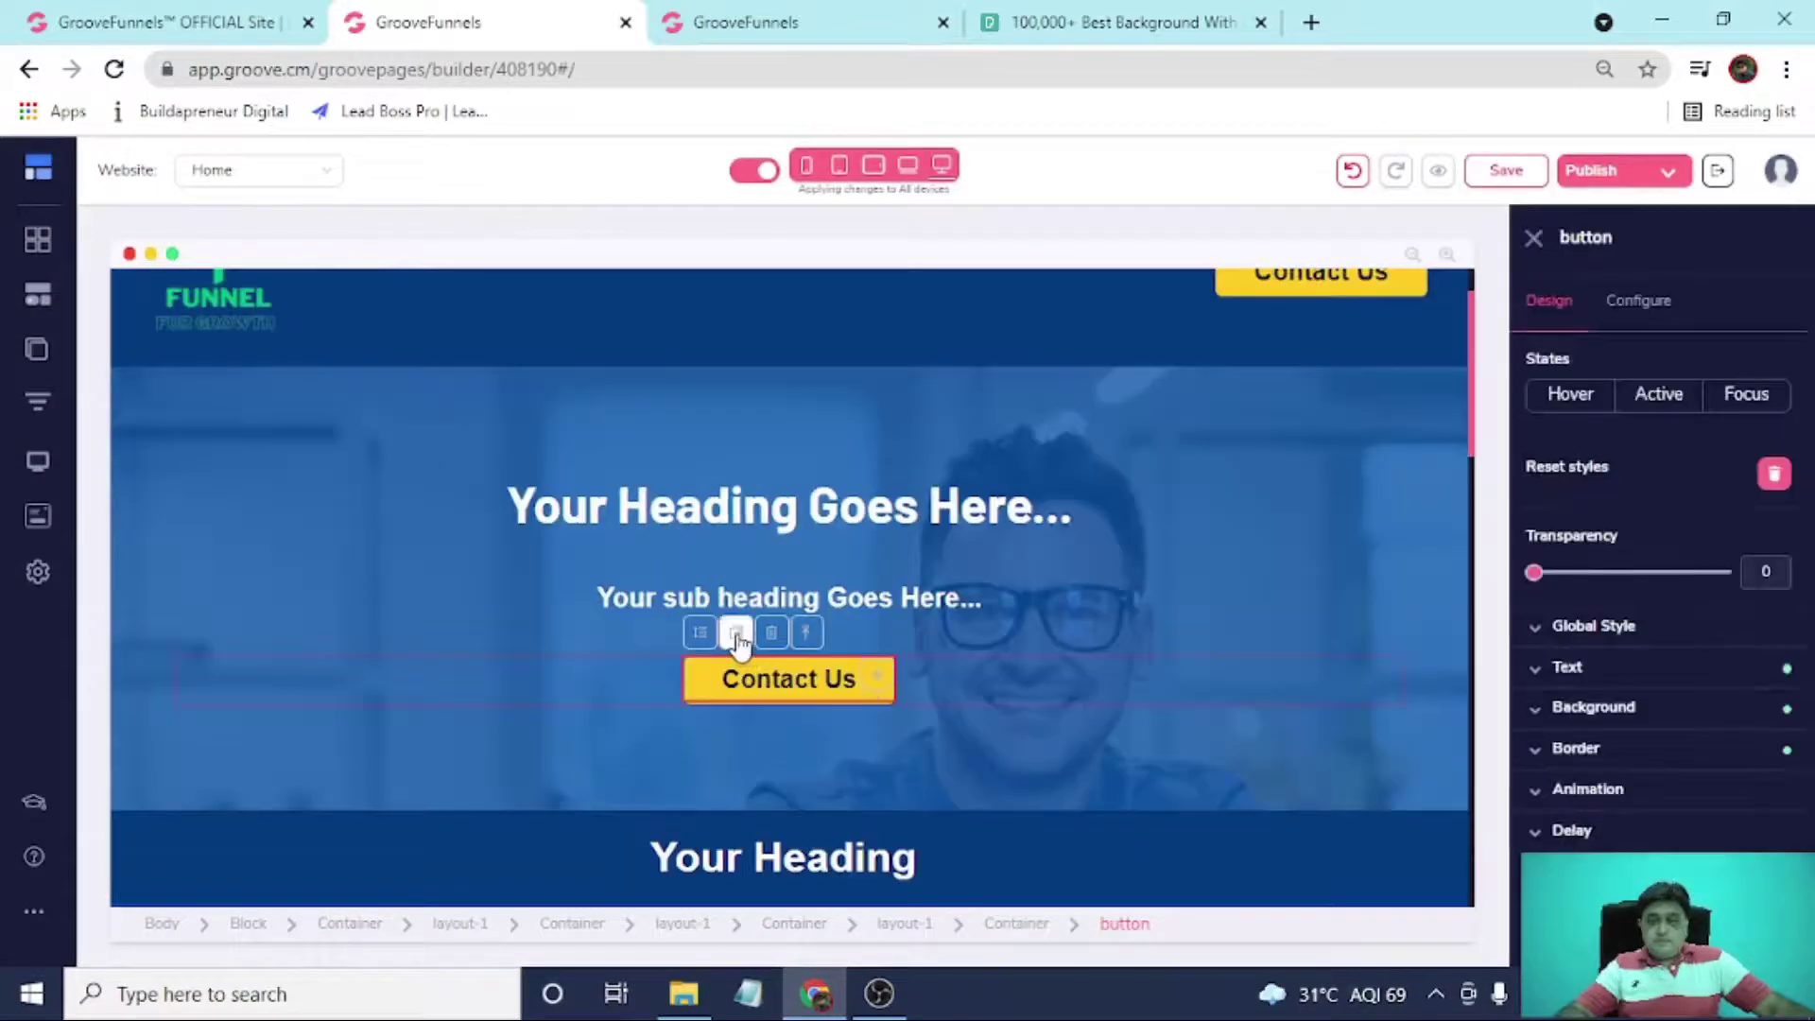
click(736, 632)
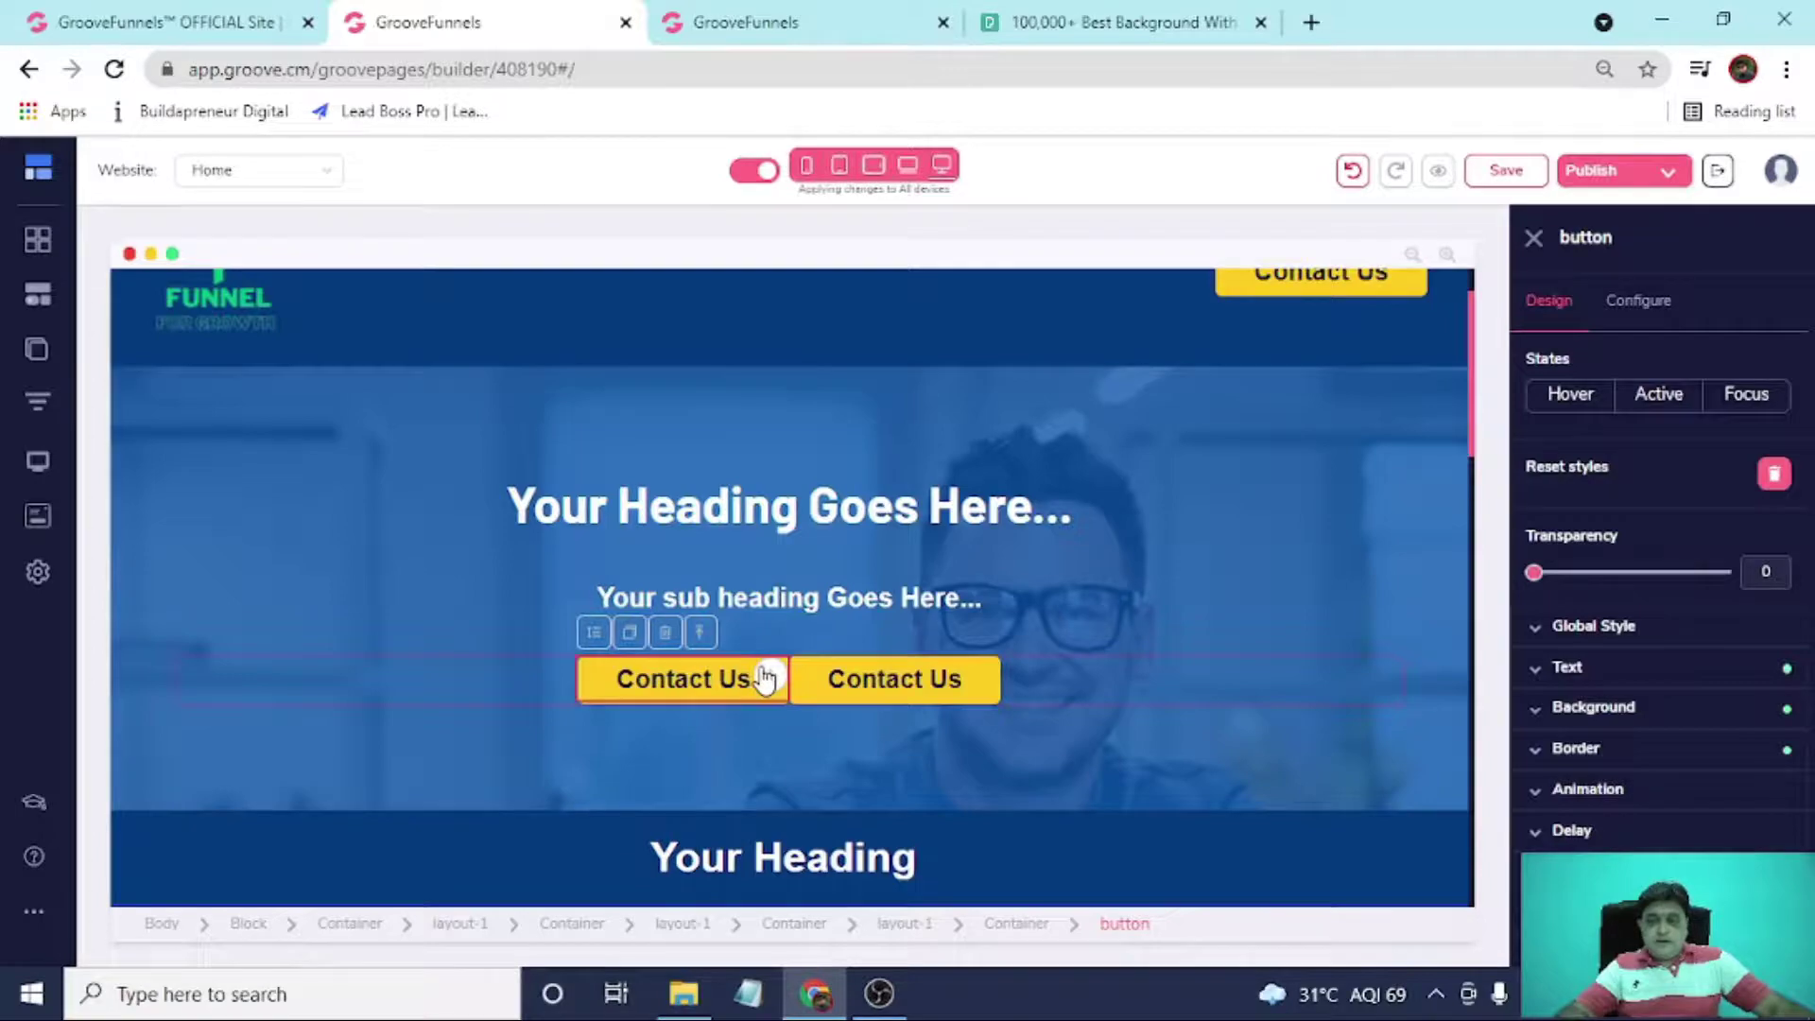
drag(765, 677, 828, 864)
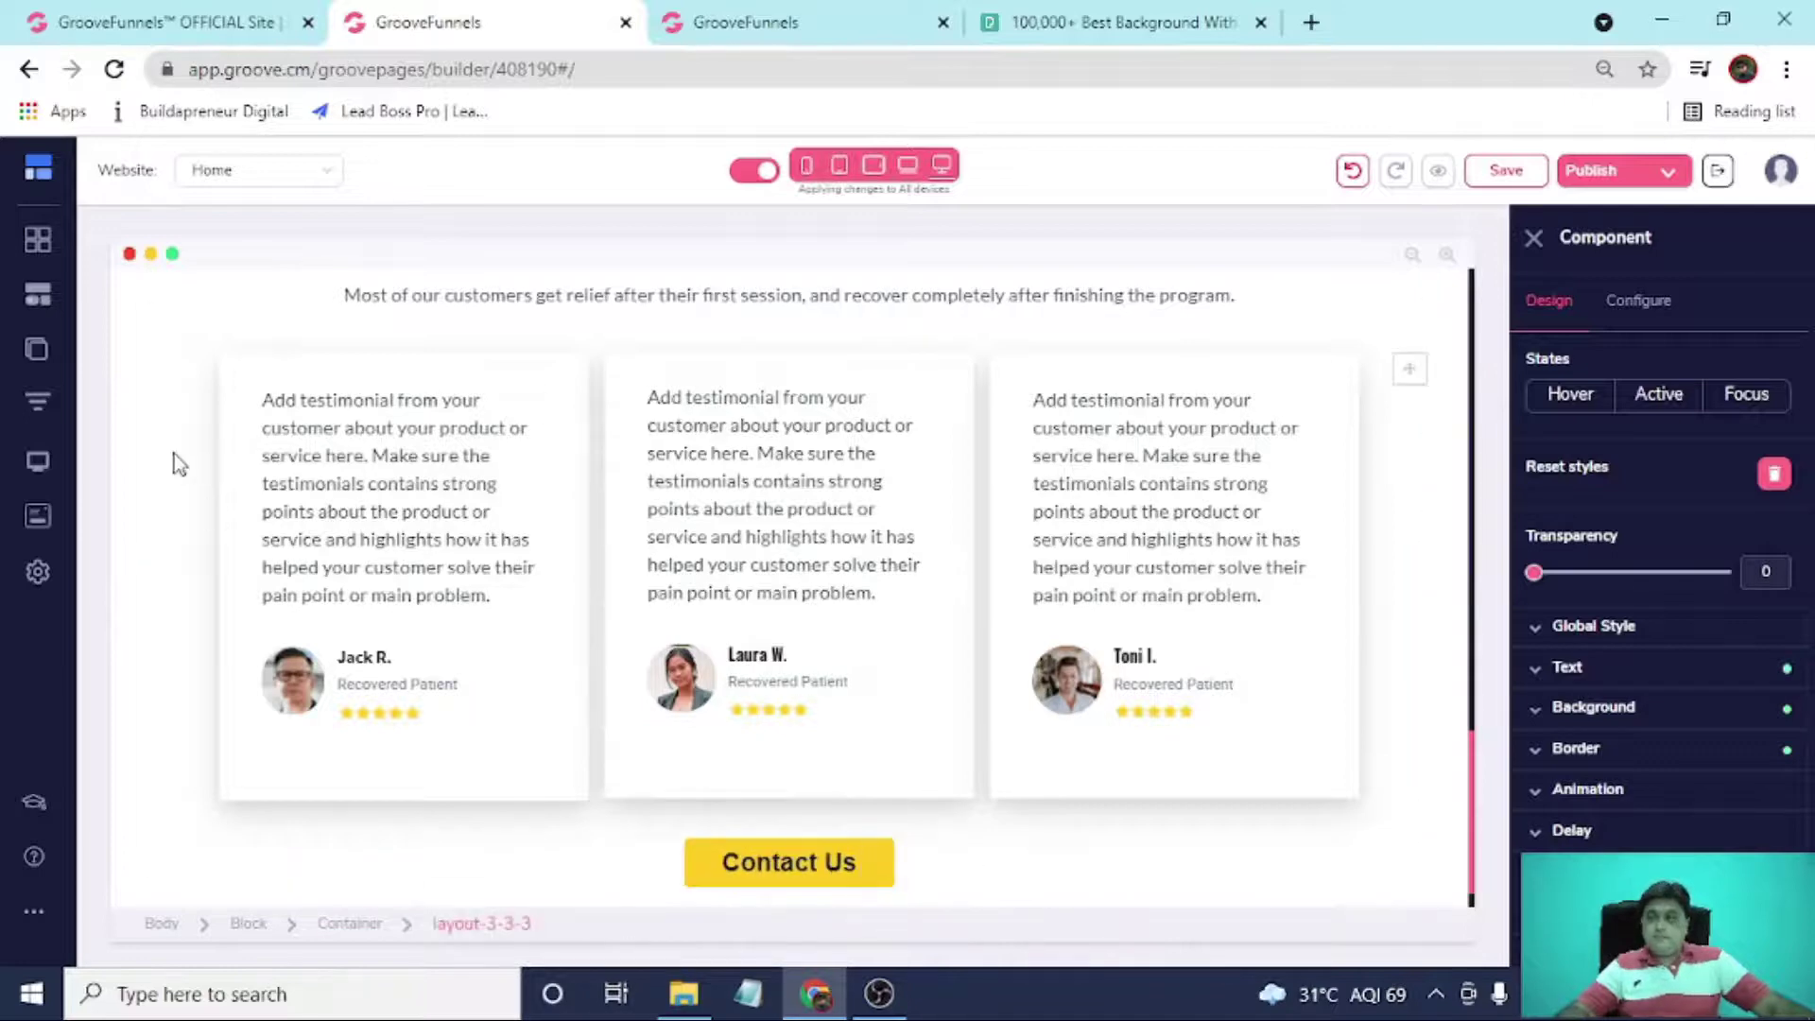
click(1507, 172)
click(188, 374)
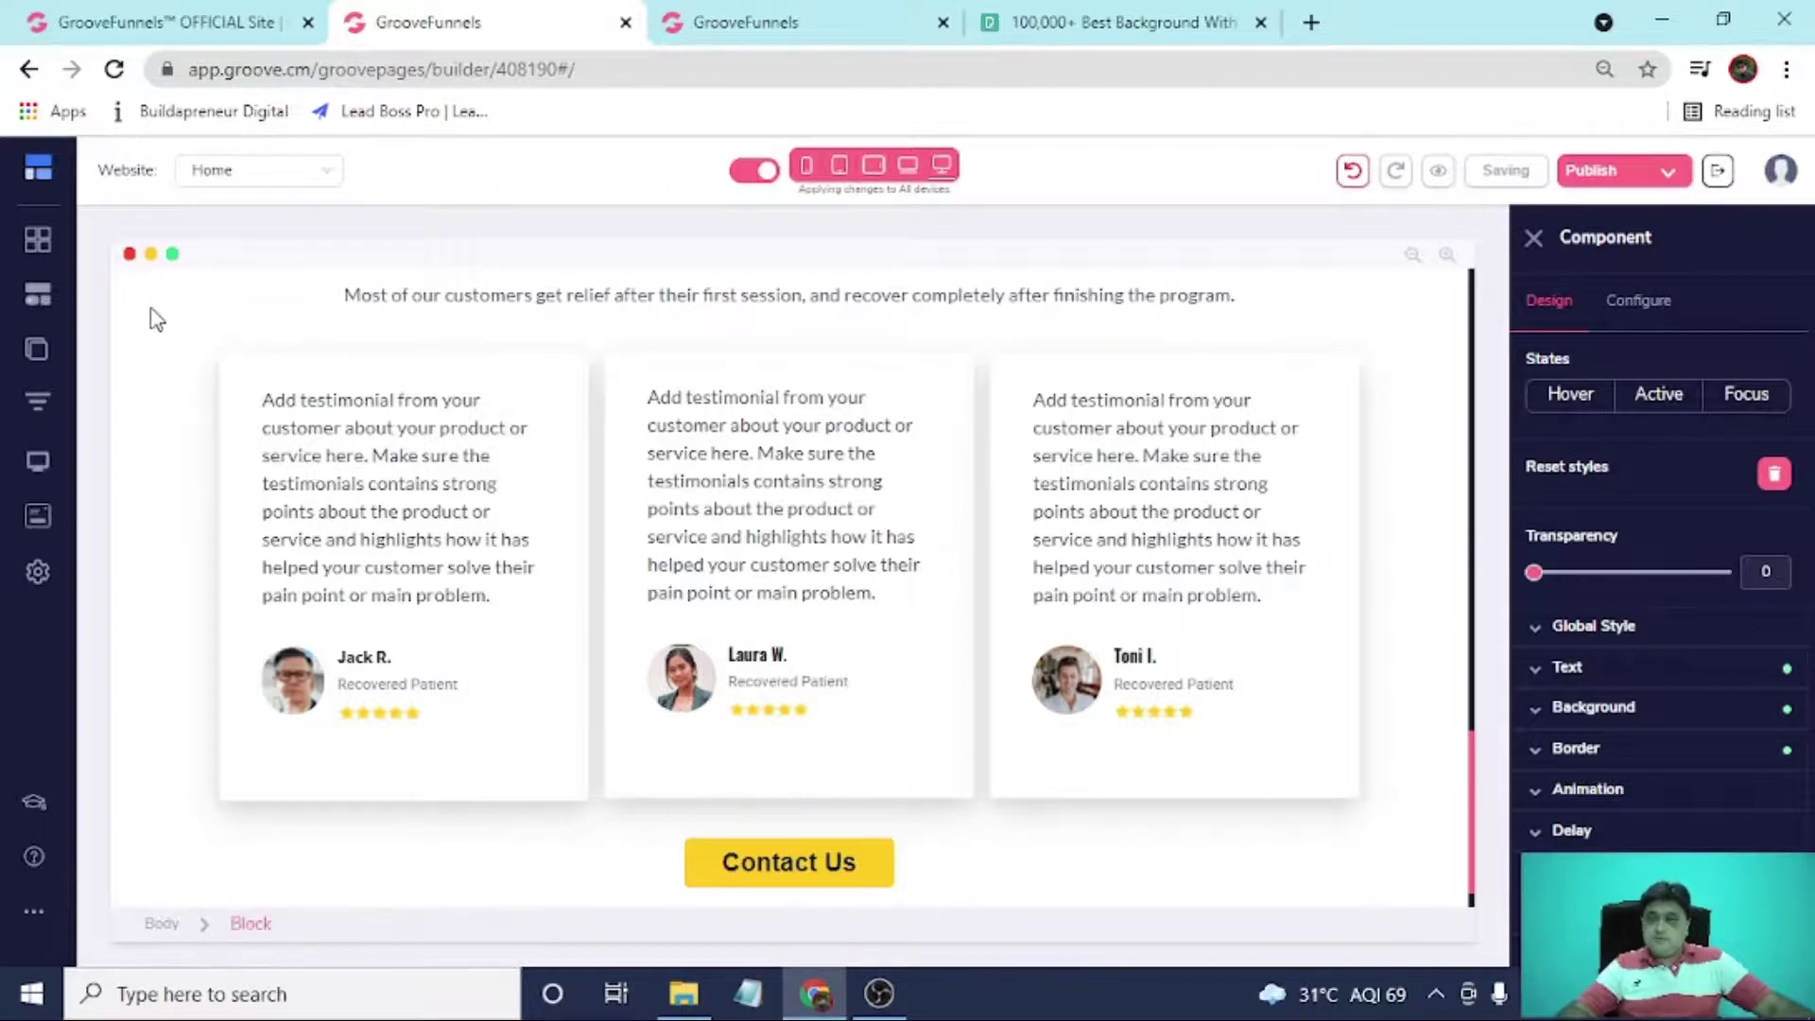
scroll(187, 483, down, 1)
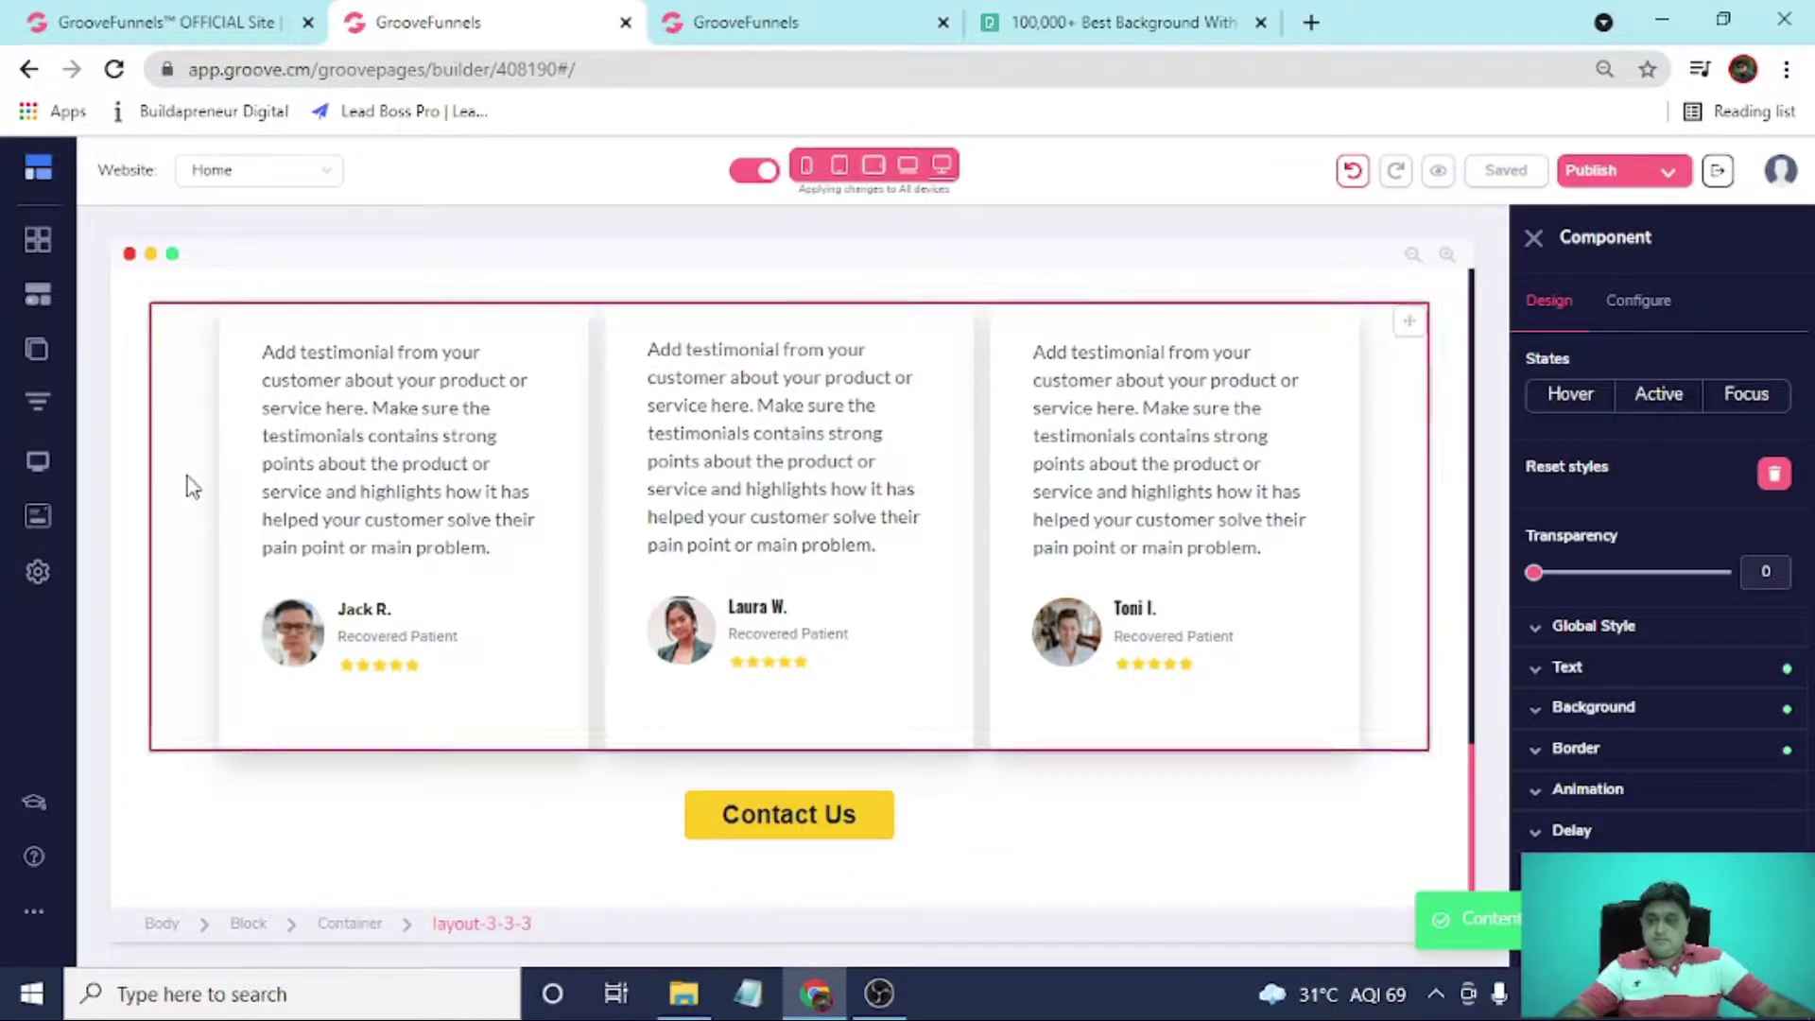
Check the webinar template's closing sections and add the blue designed footer block with social icons below the testimonials.
click(756, 22)
scroll(1063, 792, down, 1)
scroll(899, 846, down, 5)
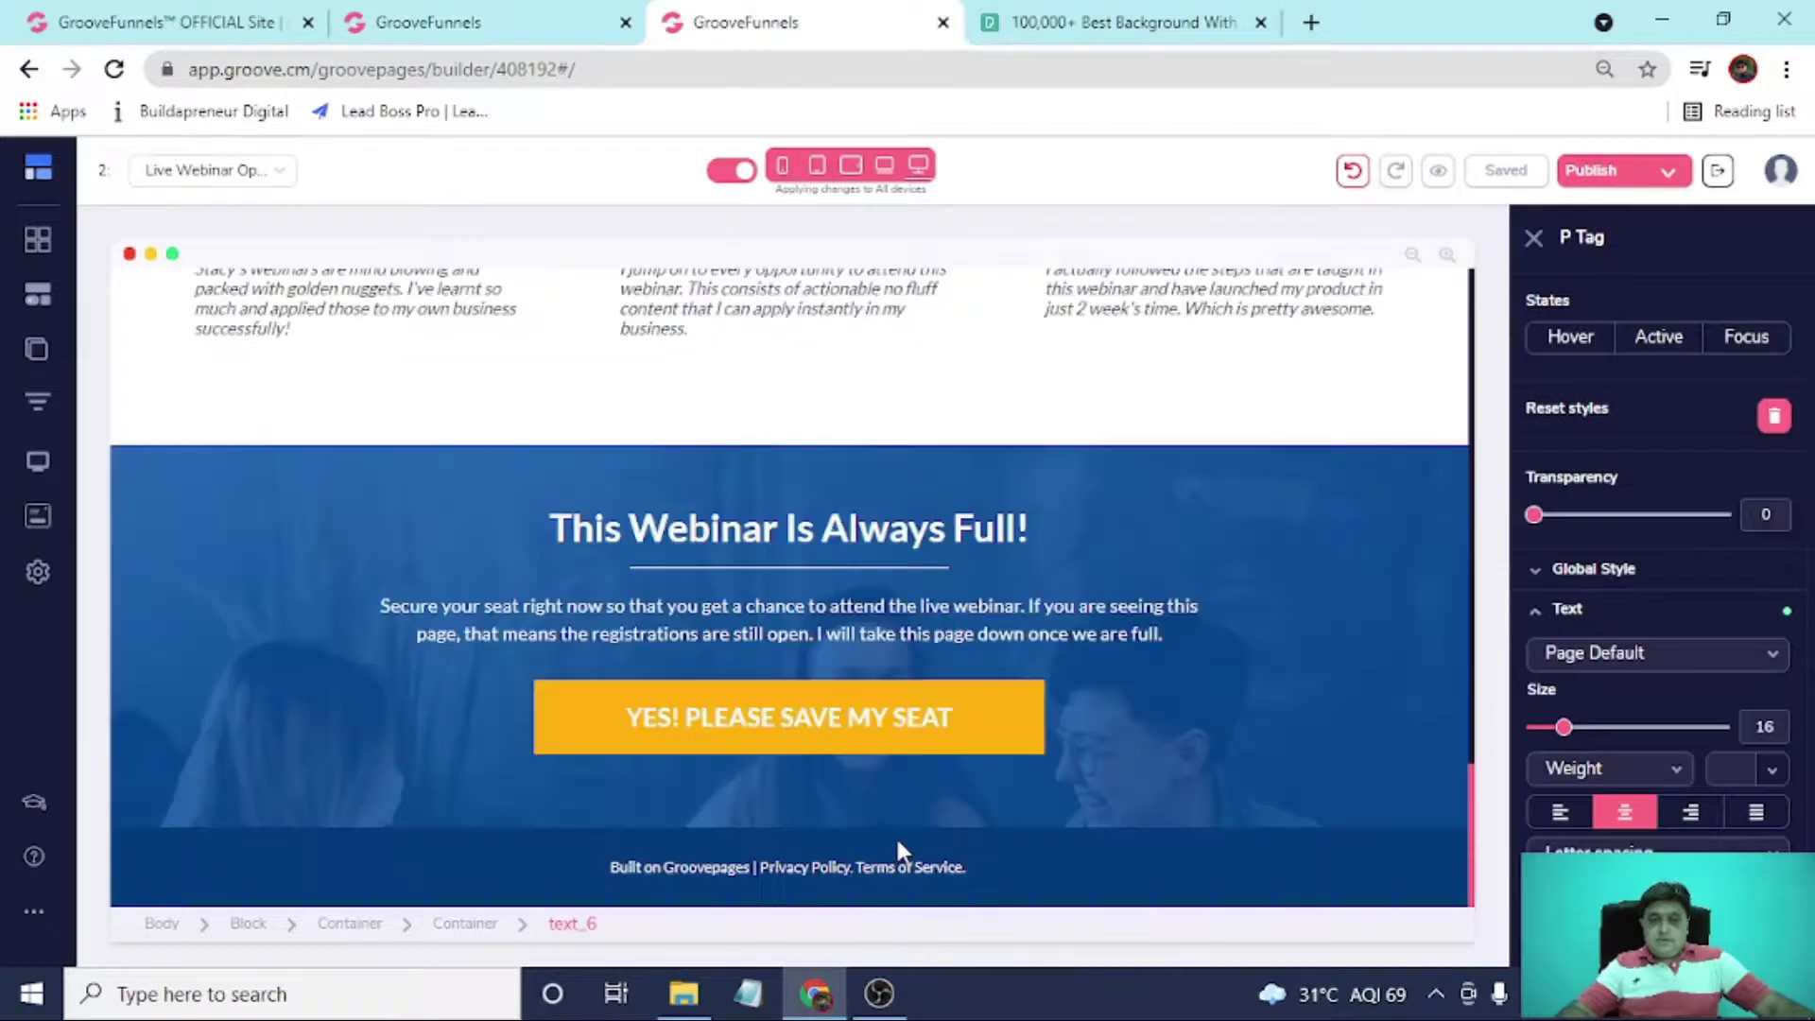
click(176, 856)
click(189, 472)
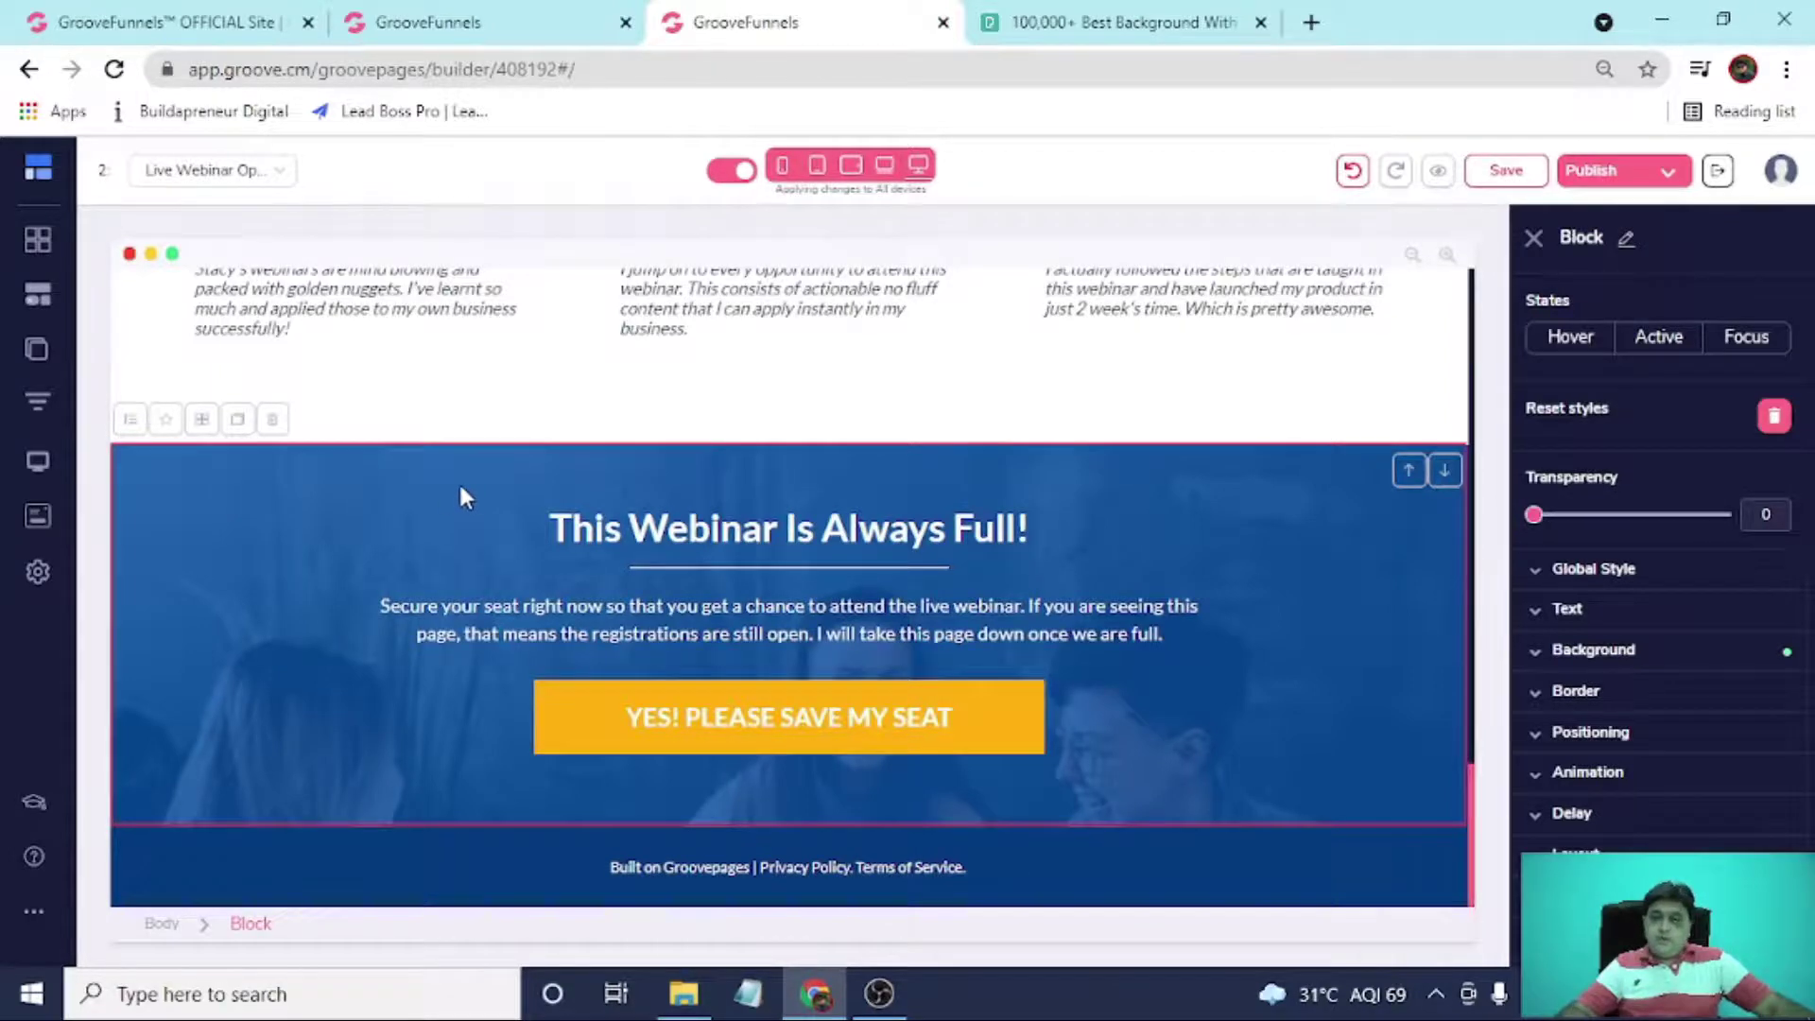
click(131, 866)
click(518, 22)
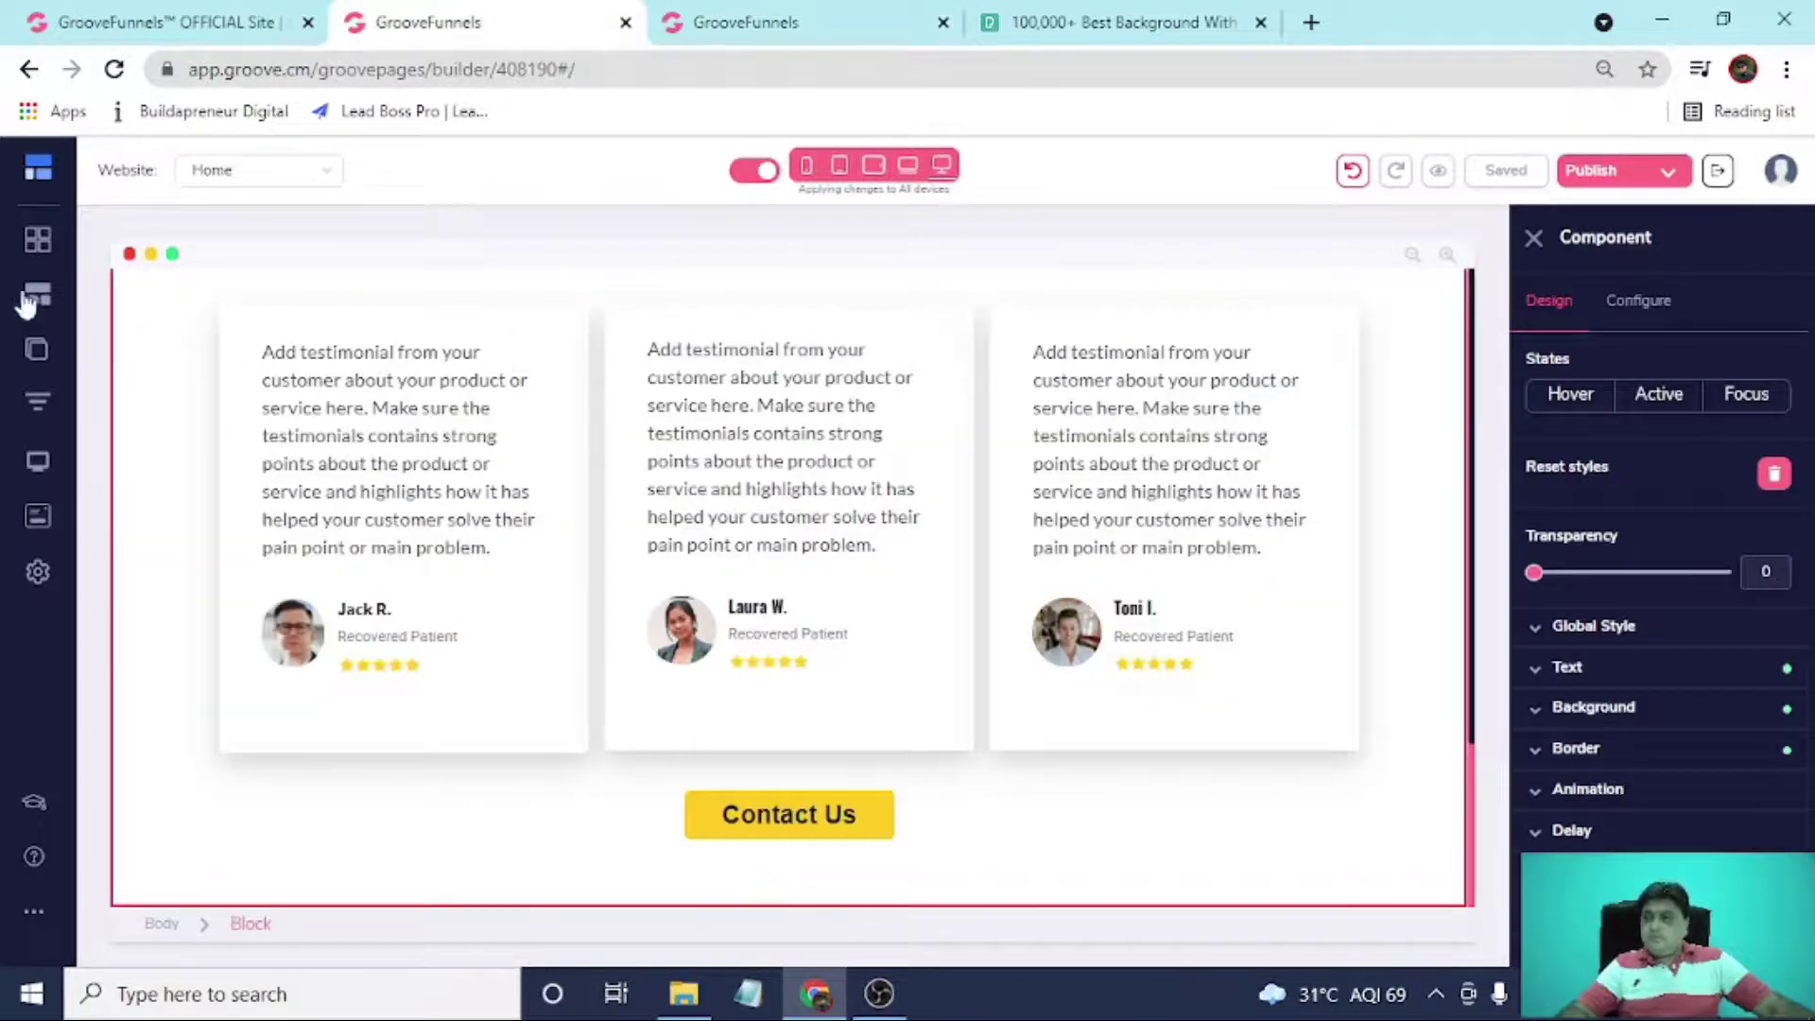
click(36, 244)
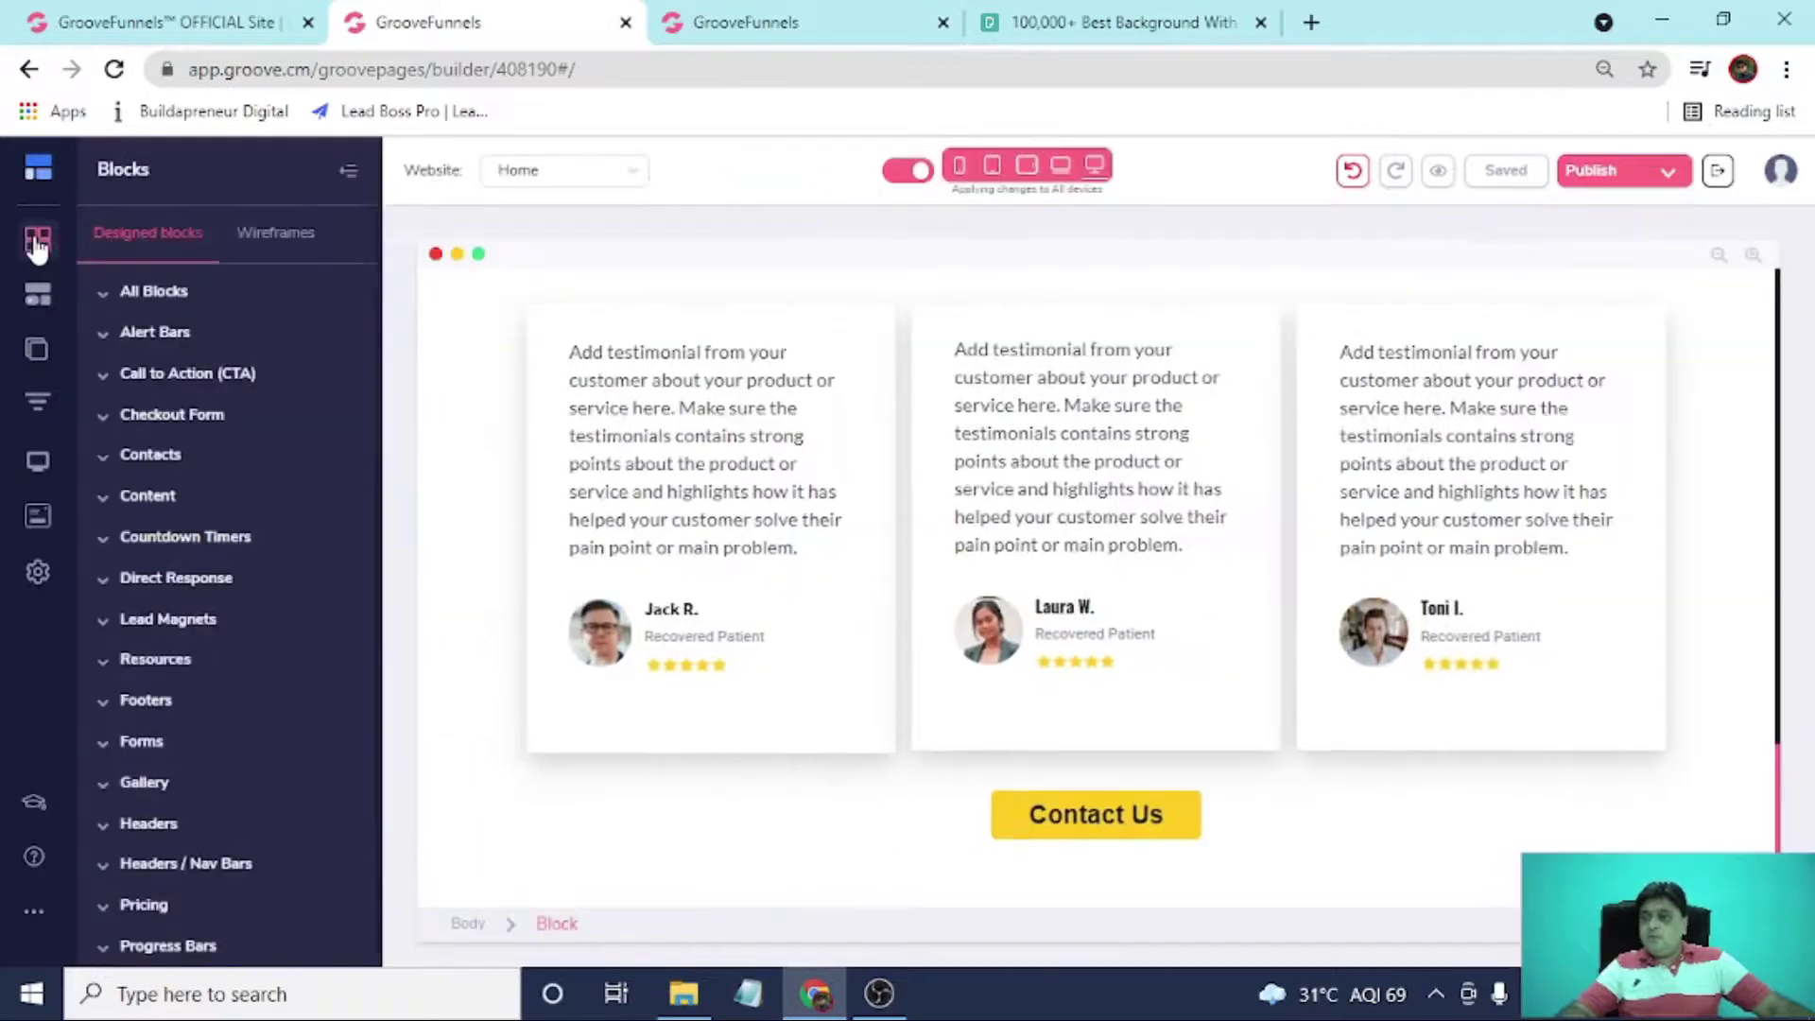
scroll(190, 738, down, 2)
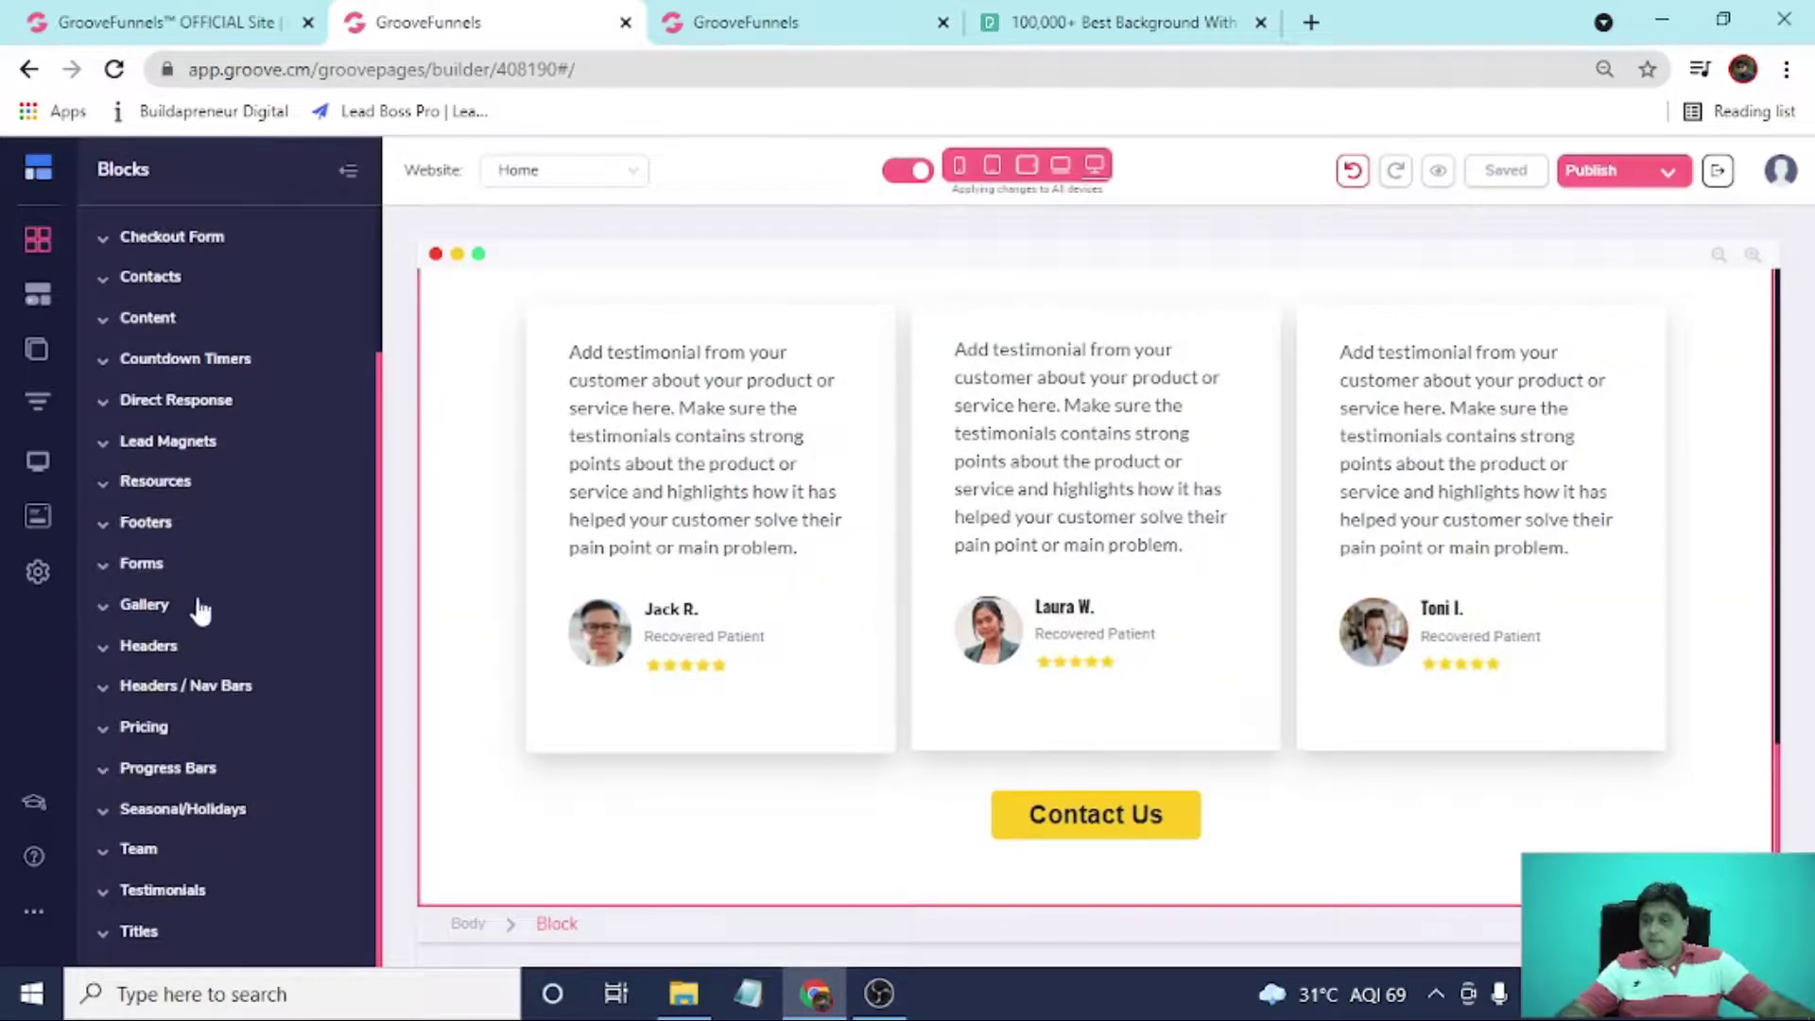
click(151, 523)
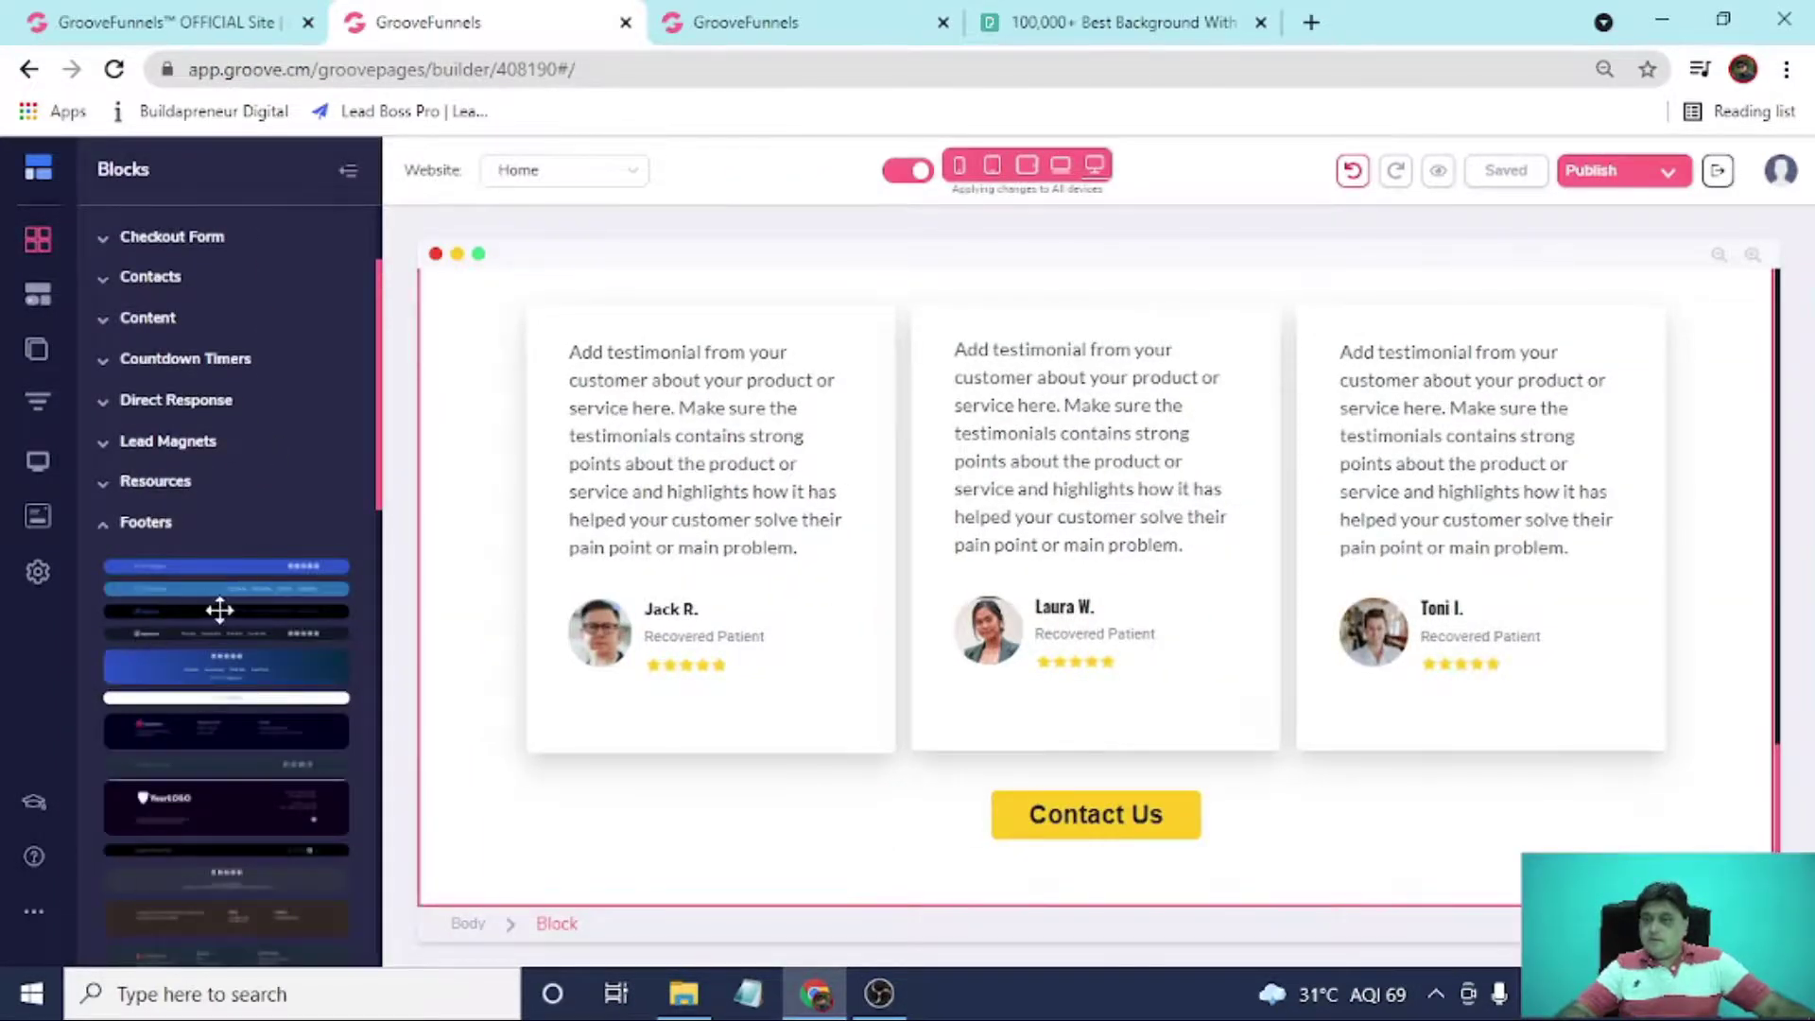
drag(190, 568, 904, 810)
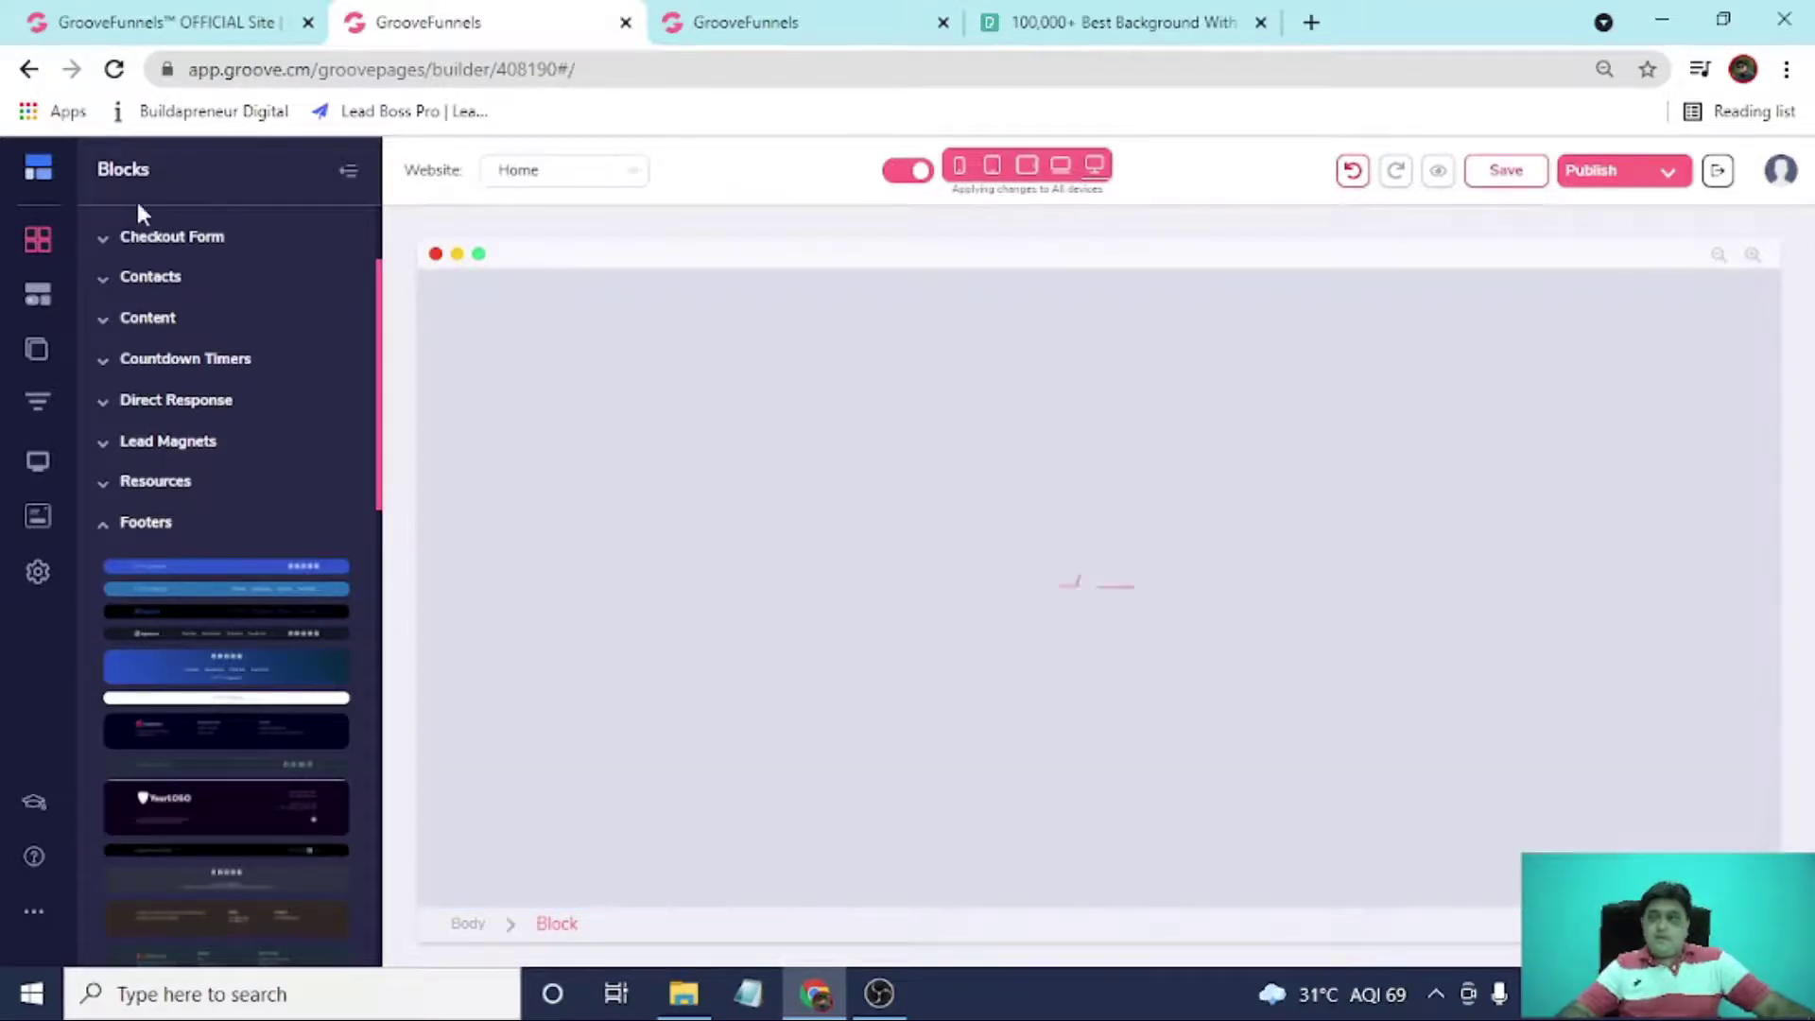
click(349, 173)
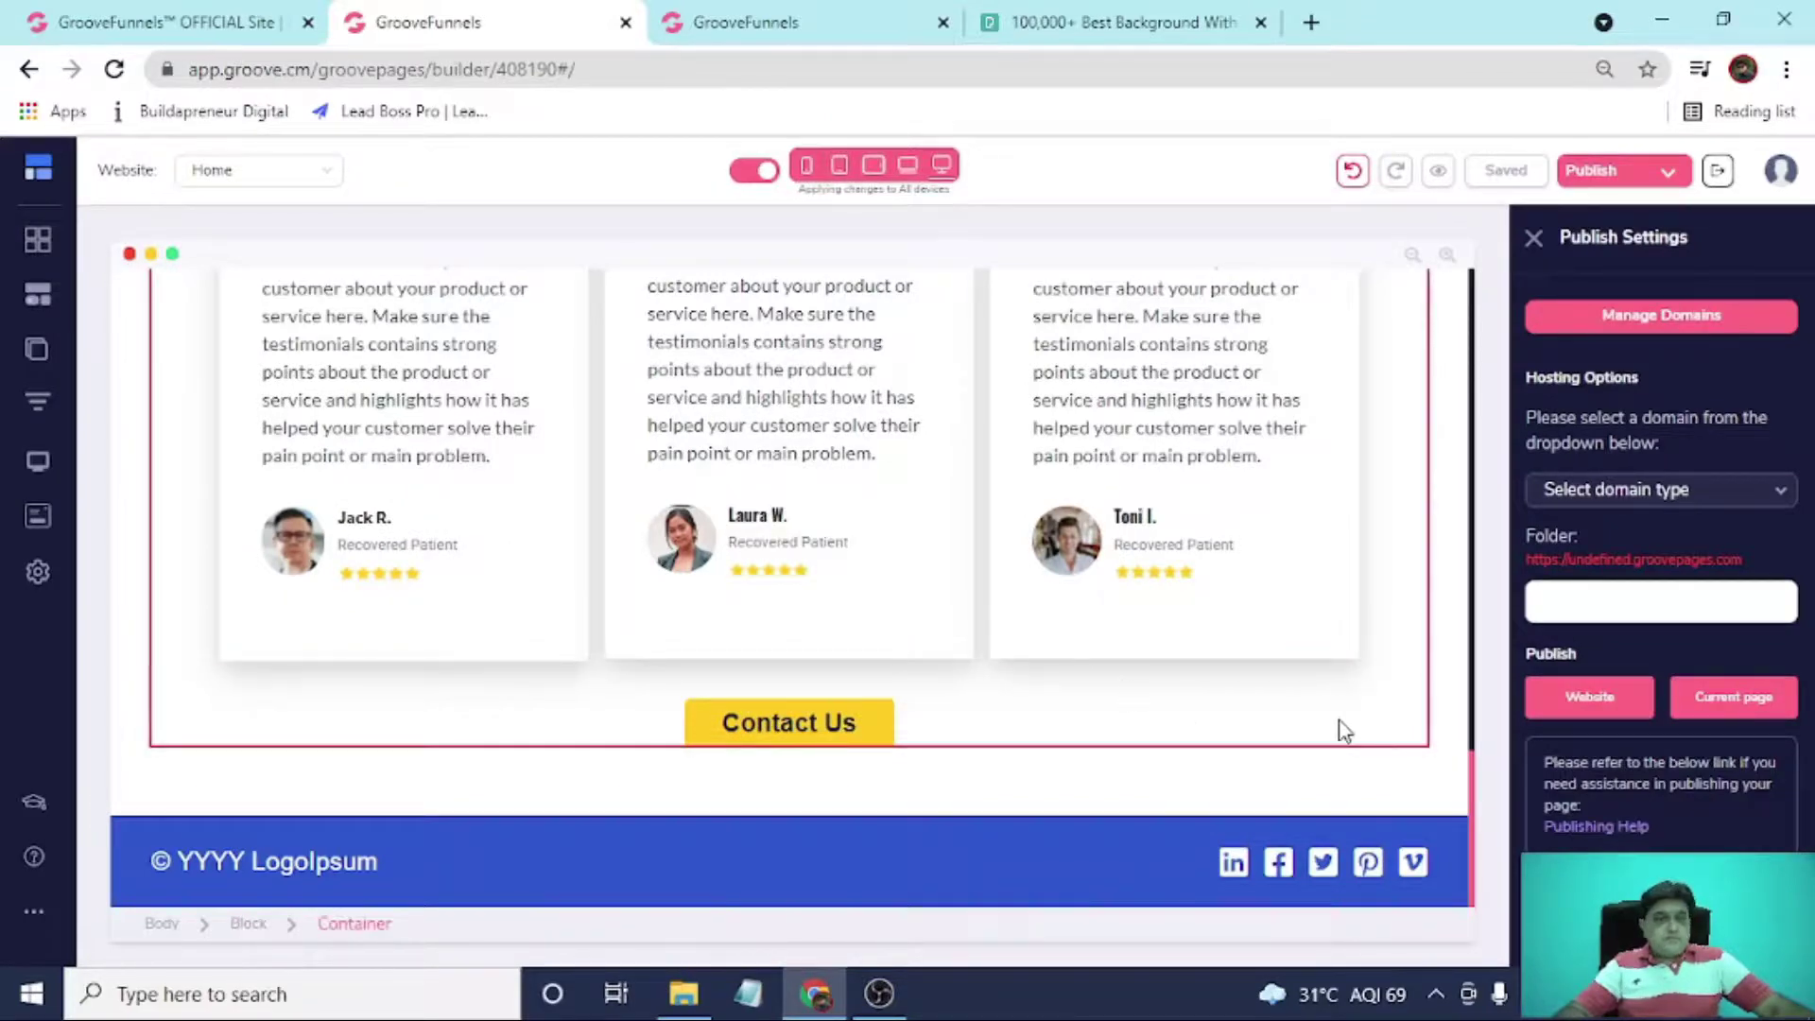
Save a brand name as the free GroovePages subdomain under domain management and update the account.
scroll(1426, 690, up, 4)
scroll(1426, 691, up, 2)
scroll(186, 637, up, 4)
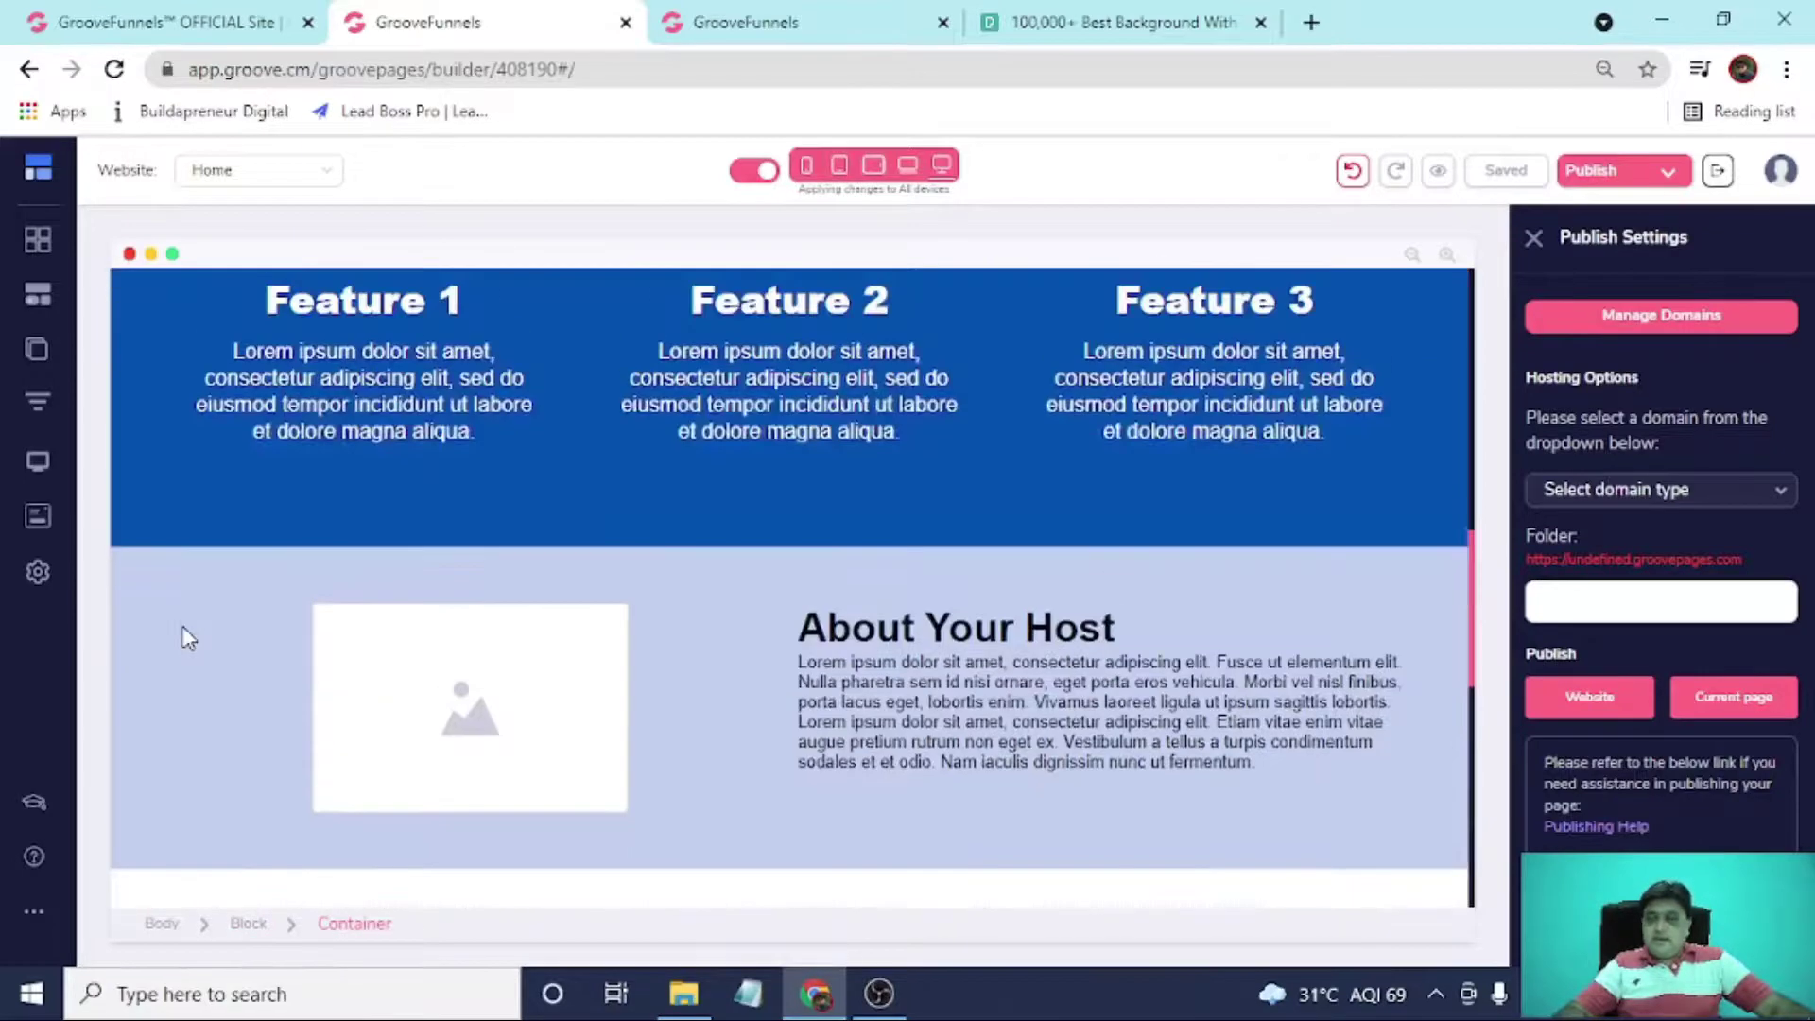
scroll(187, 636, up, 10)
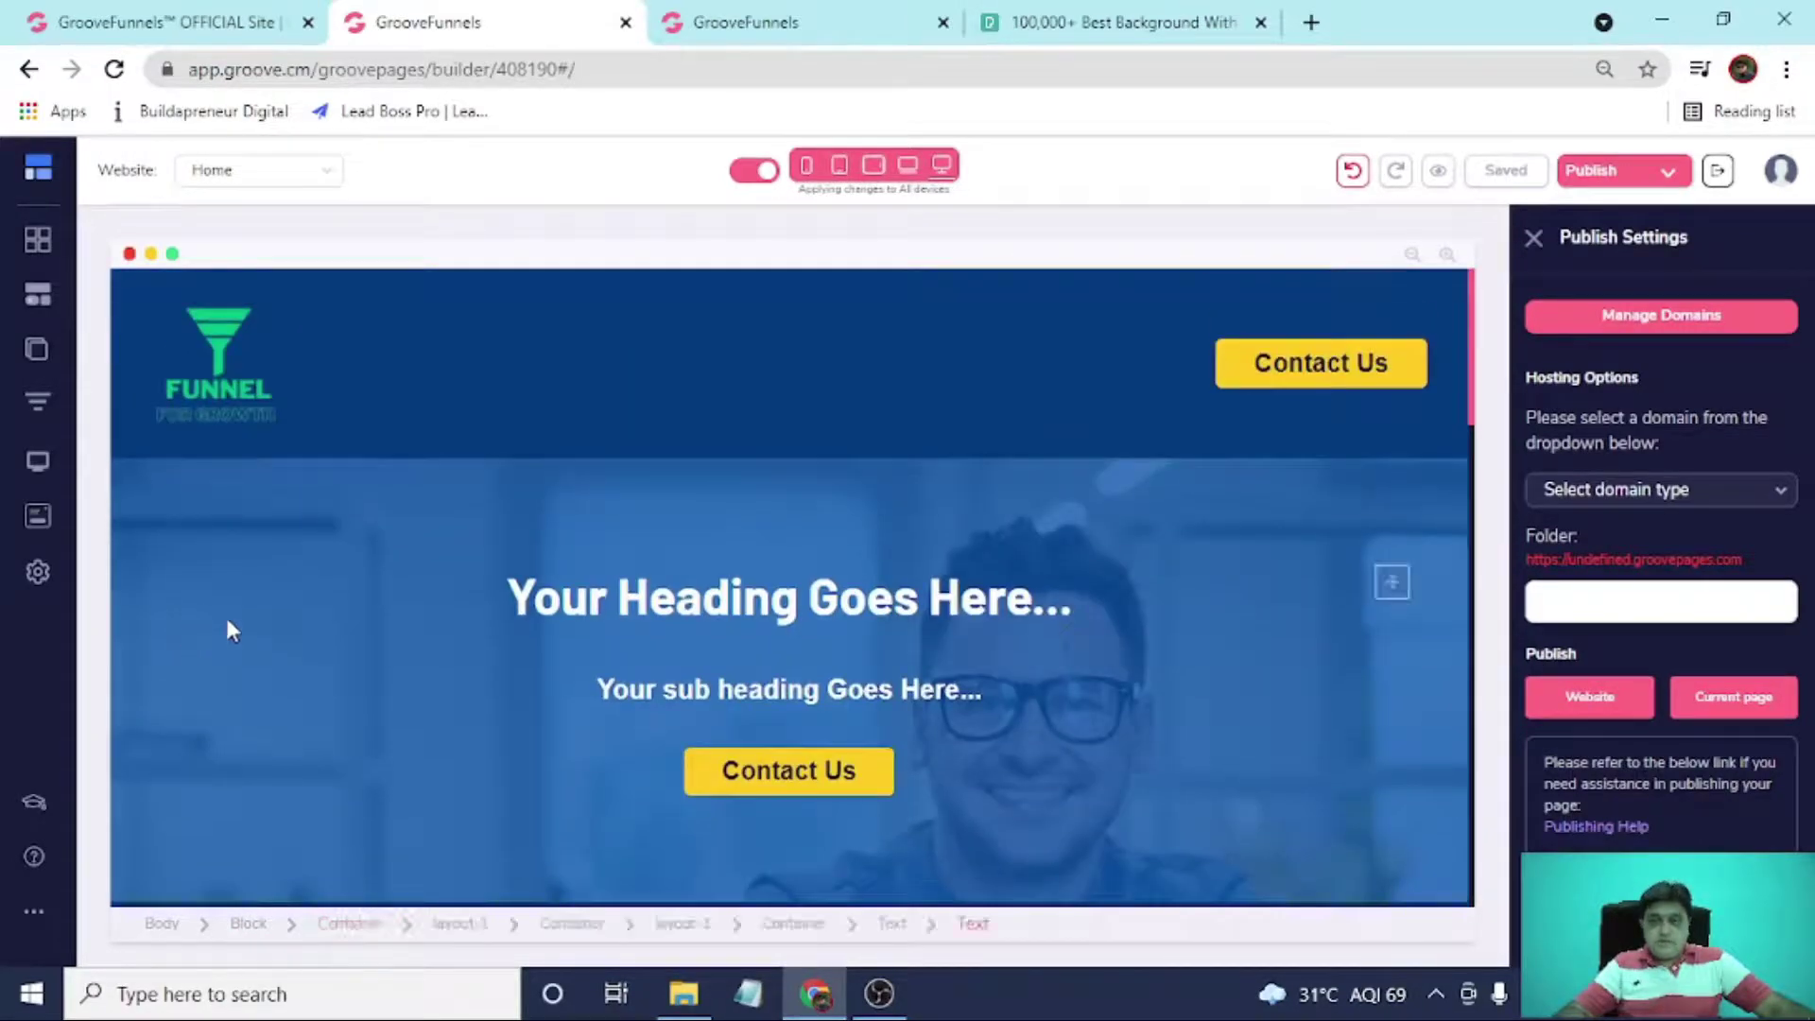
click(1683, 331)
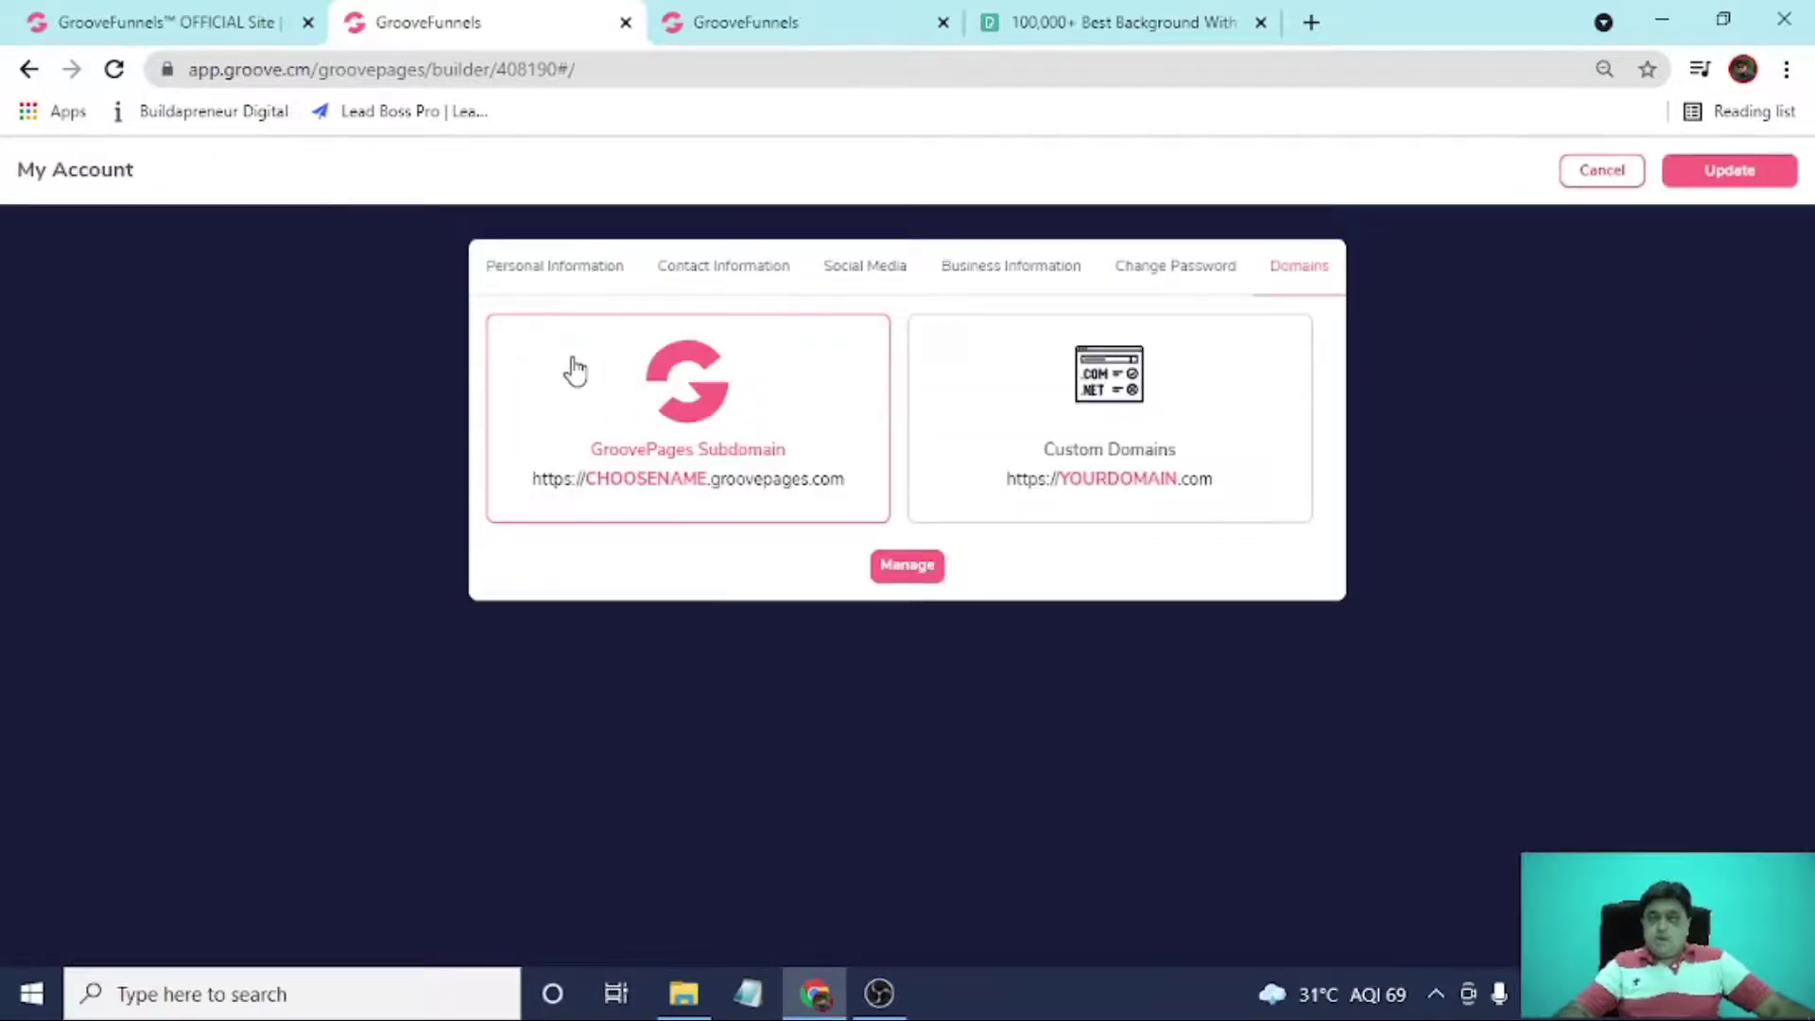
click(904, 569)
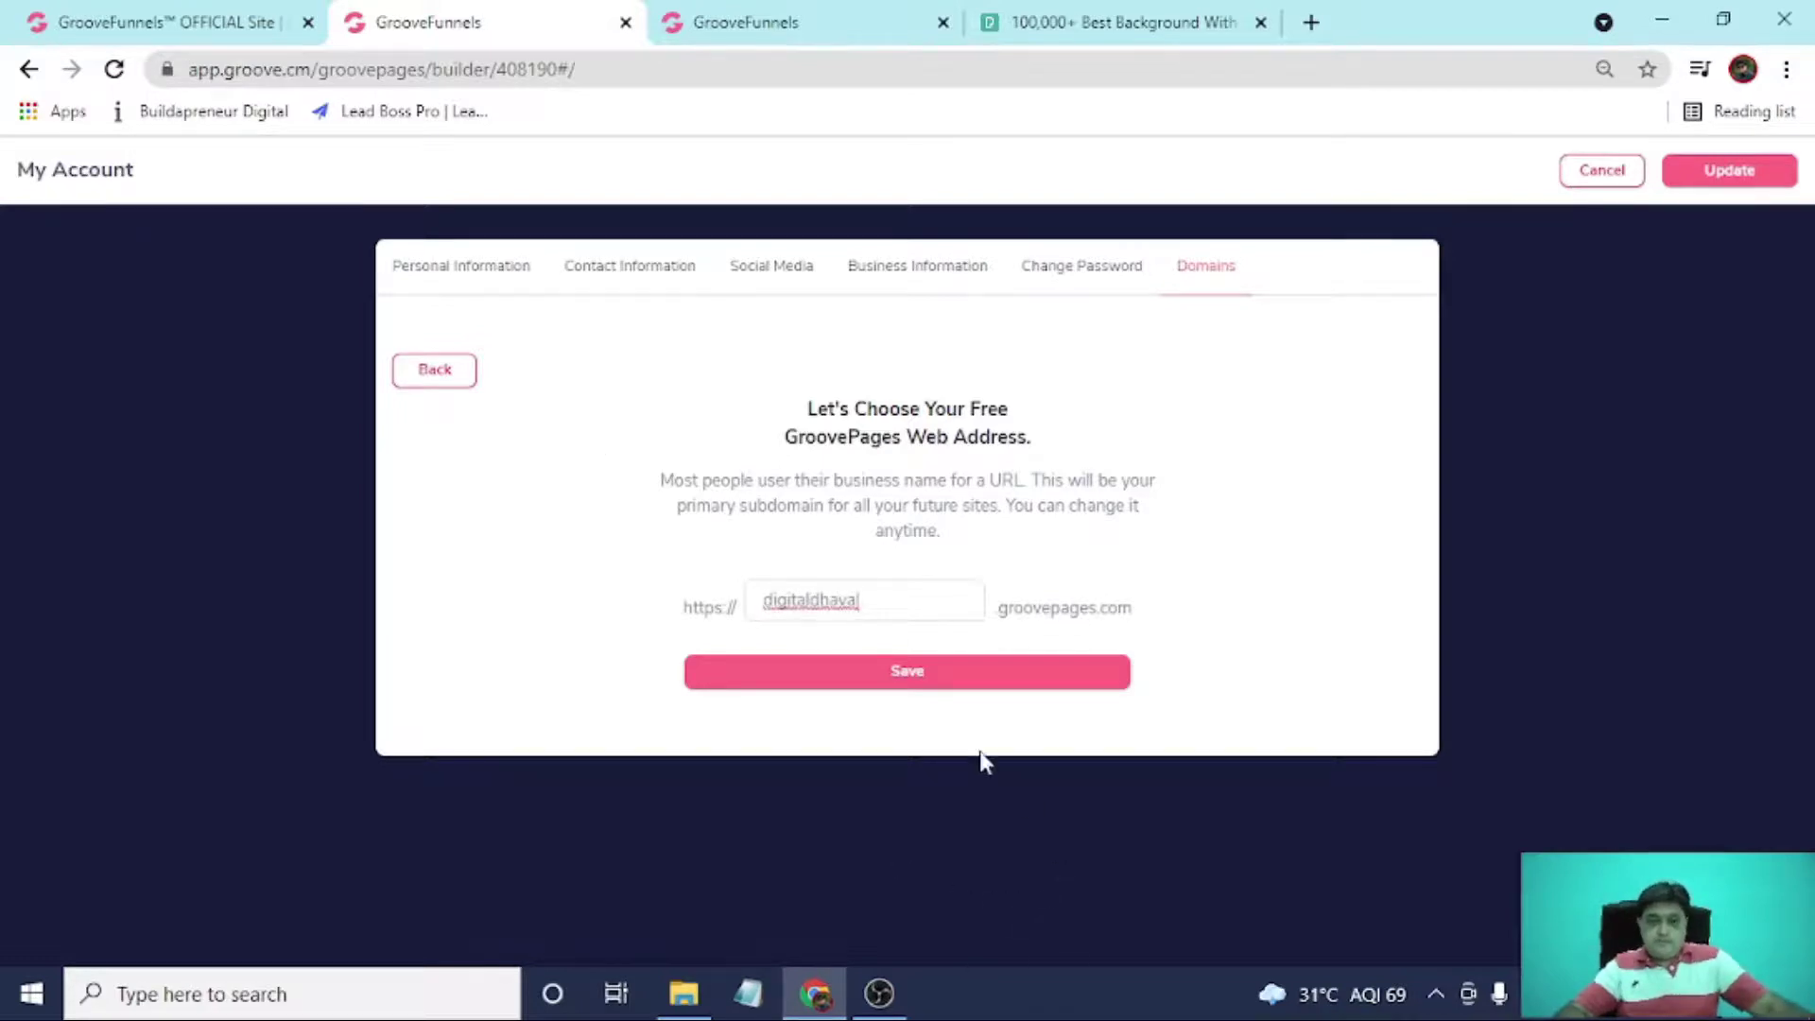
click(948, 685)
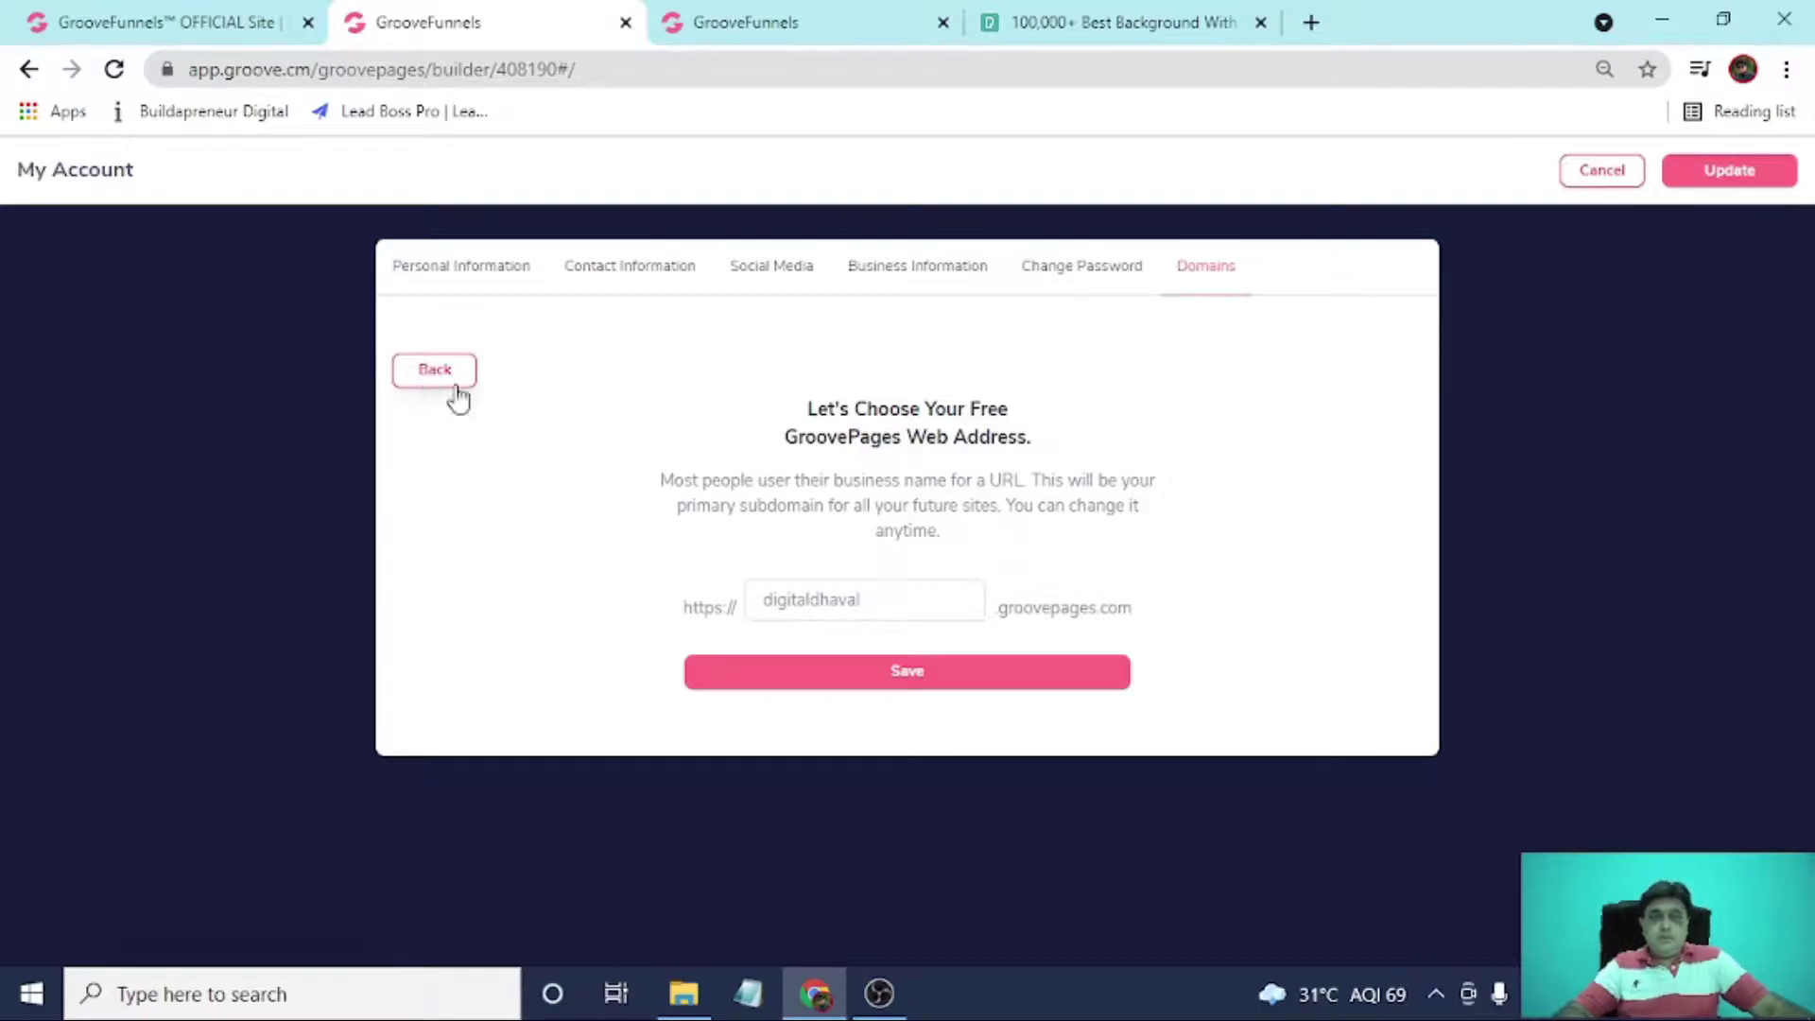
click(1751, 175)
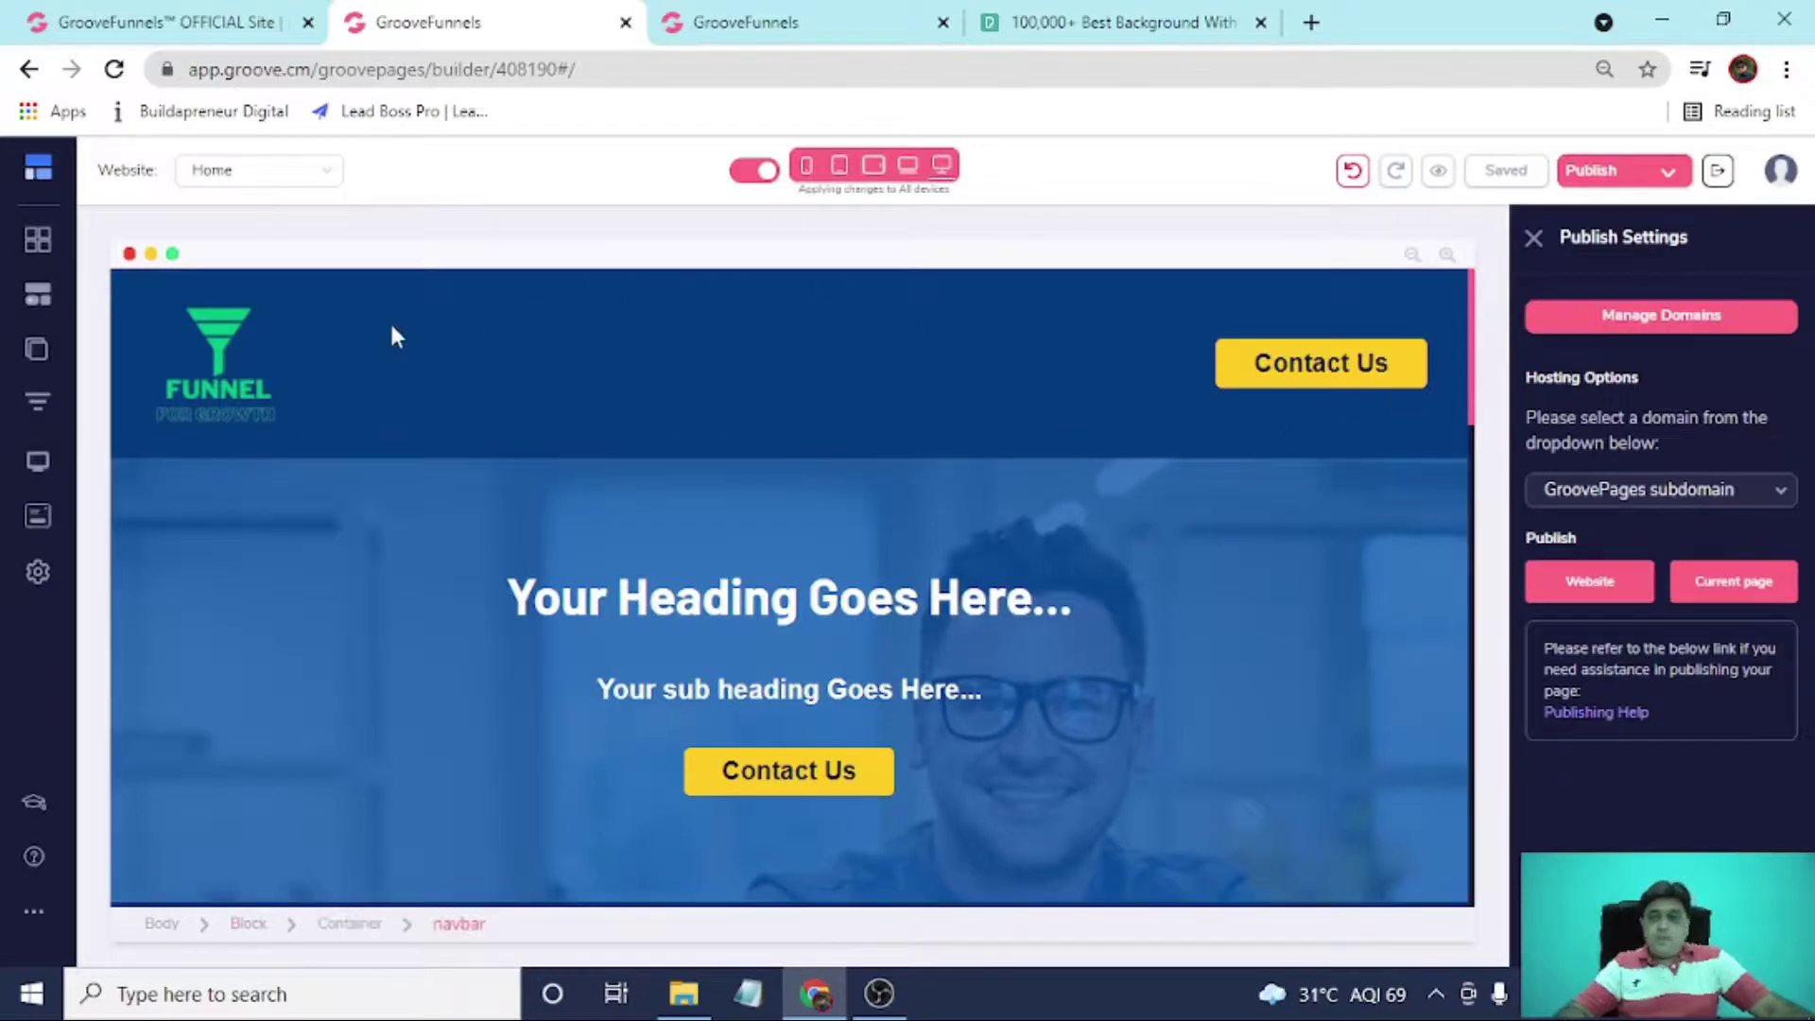
Choose the GroovePages subdomain as hosting, set the folder to "home" and publish the whole website.
scroll(874, 342, down, 5)
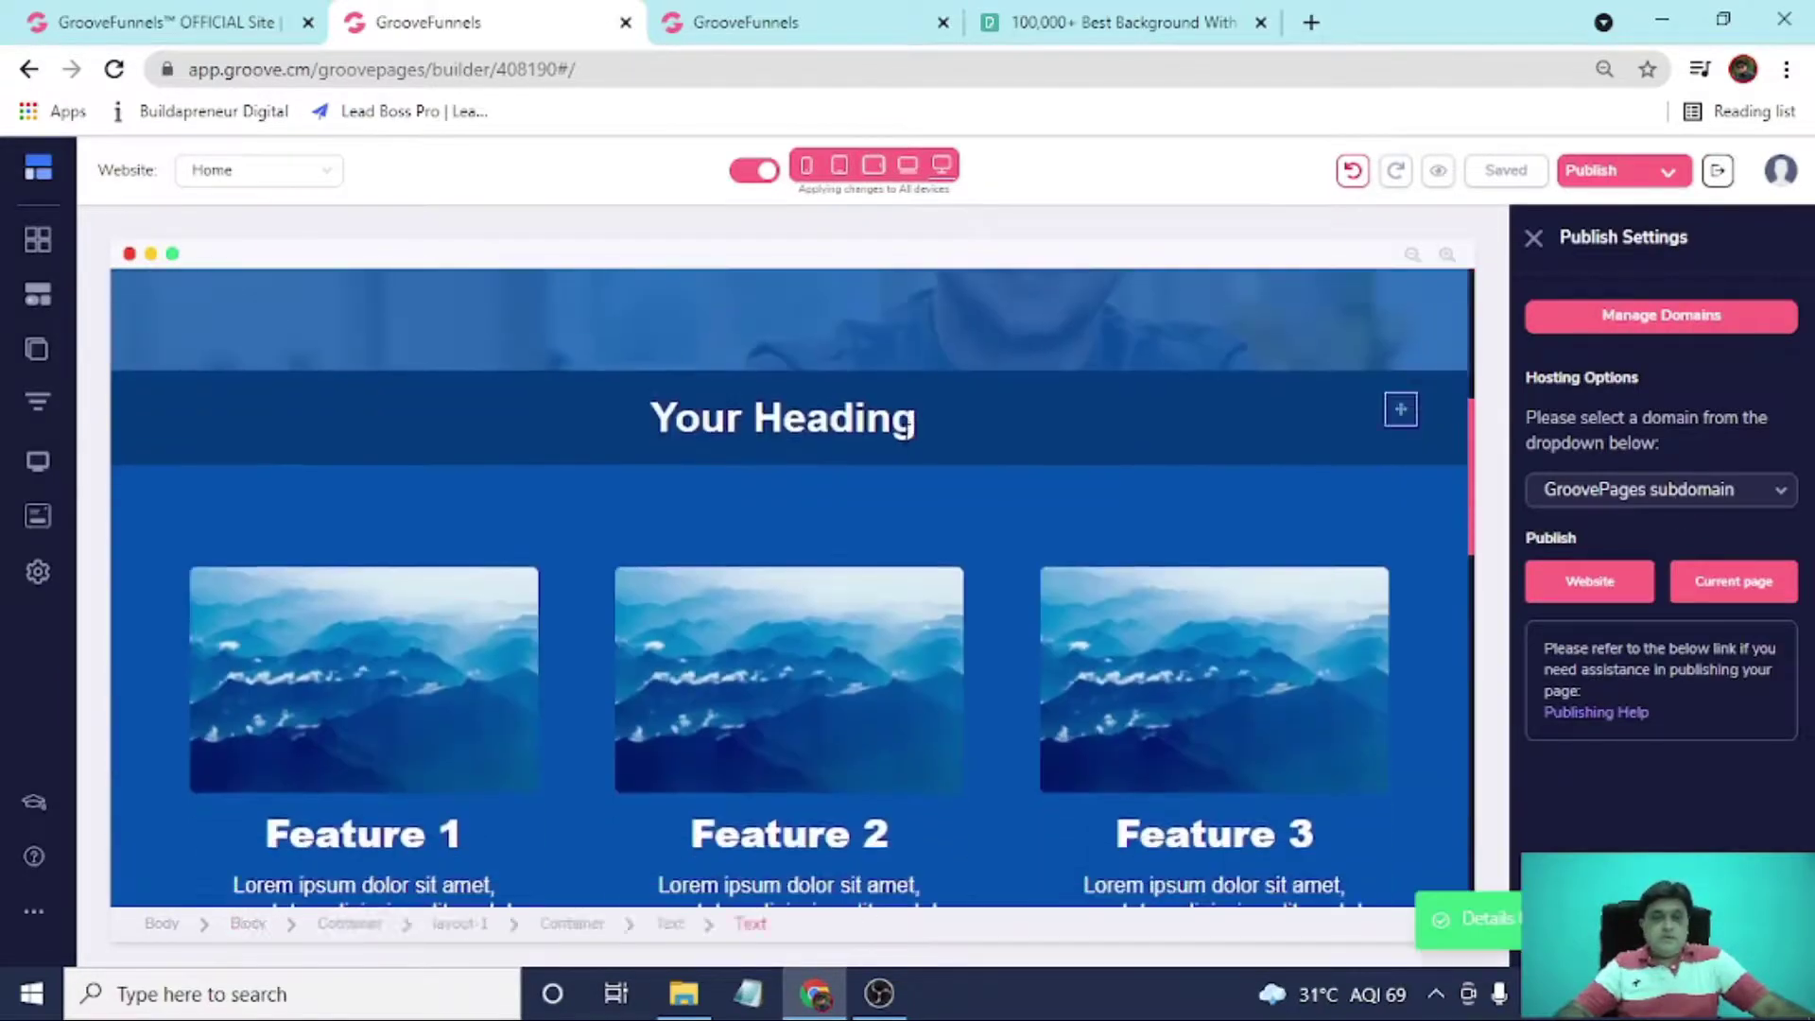
click(1699, 501)
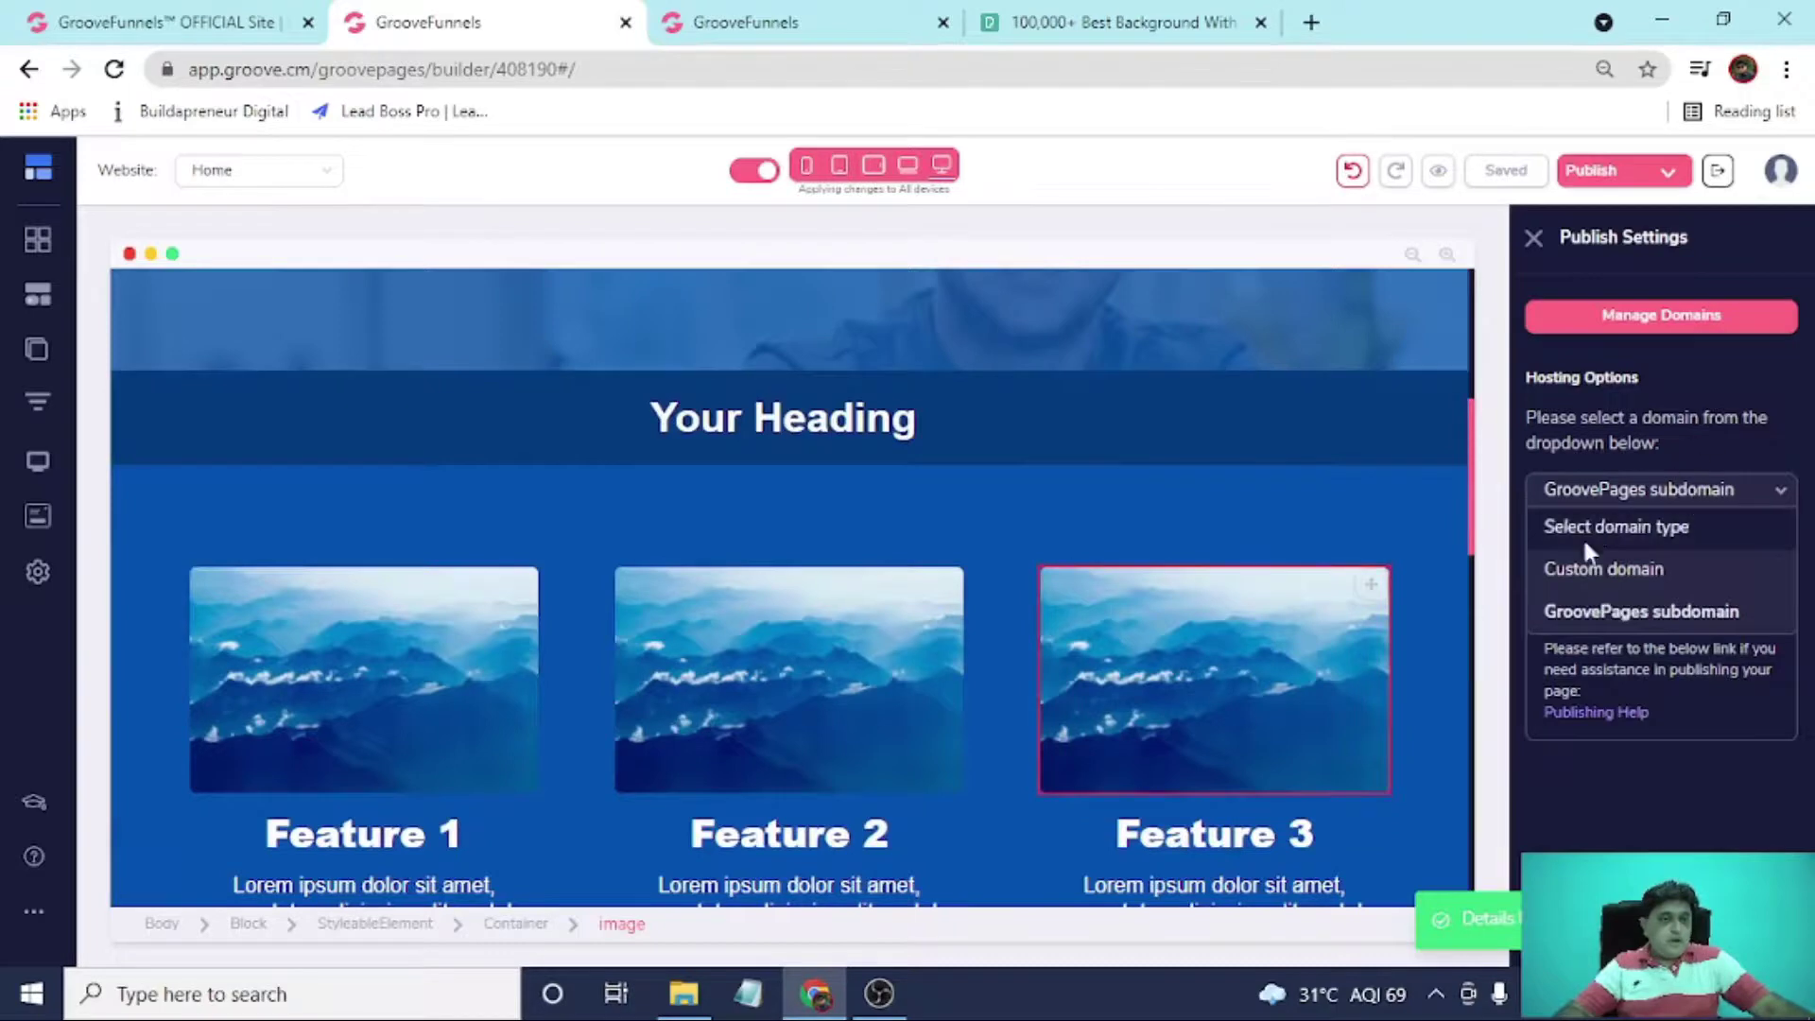
click(1664, 611)
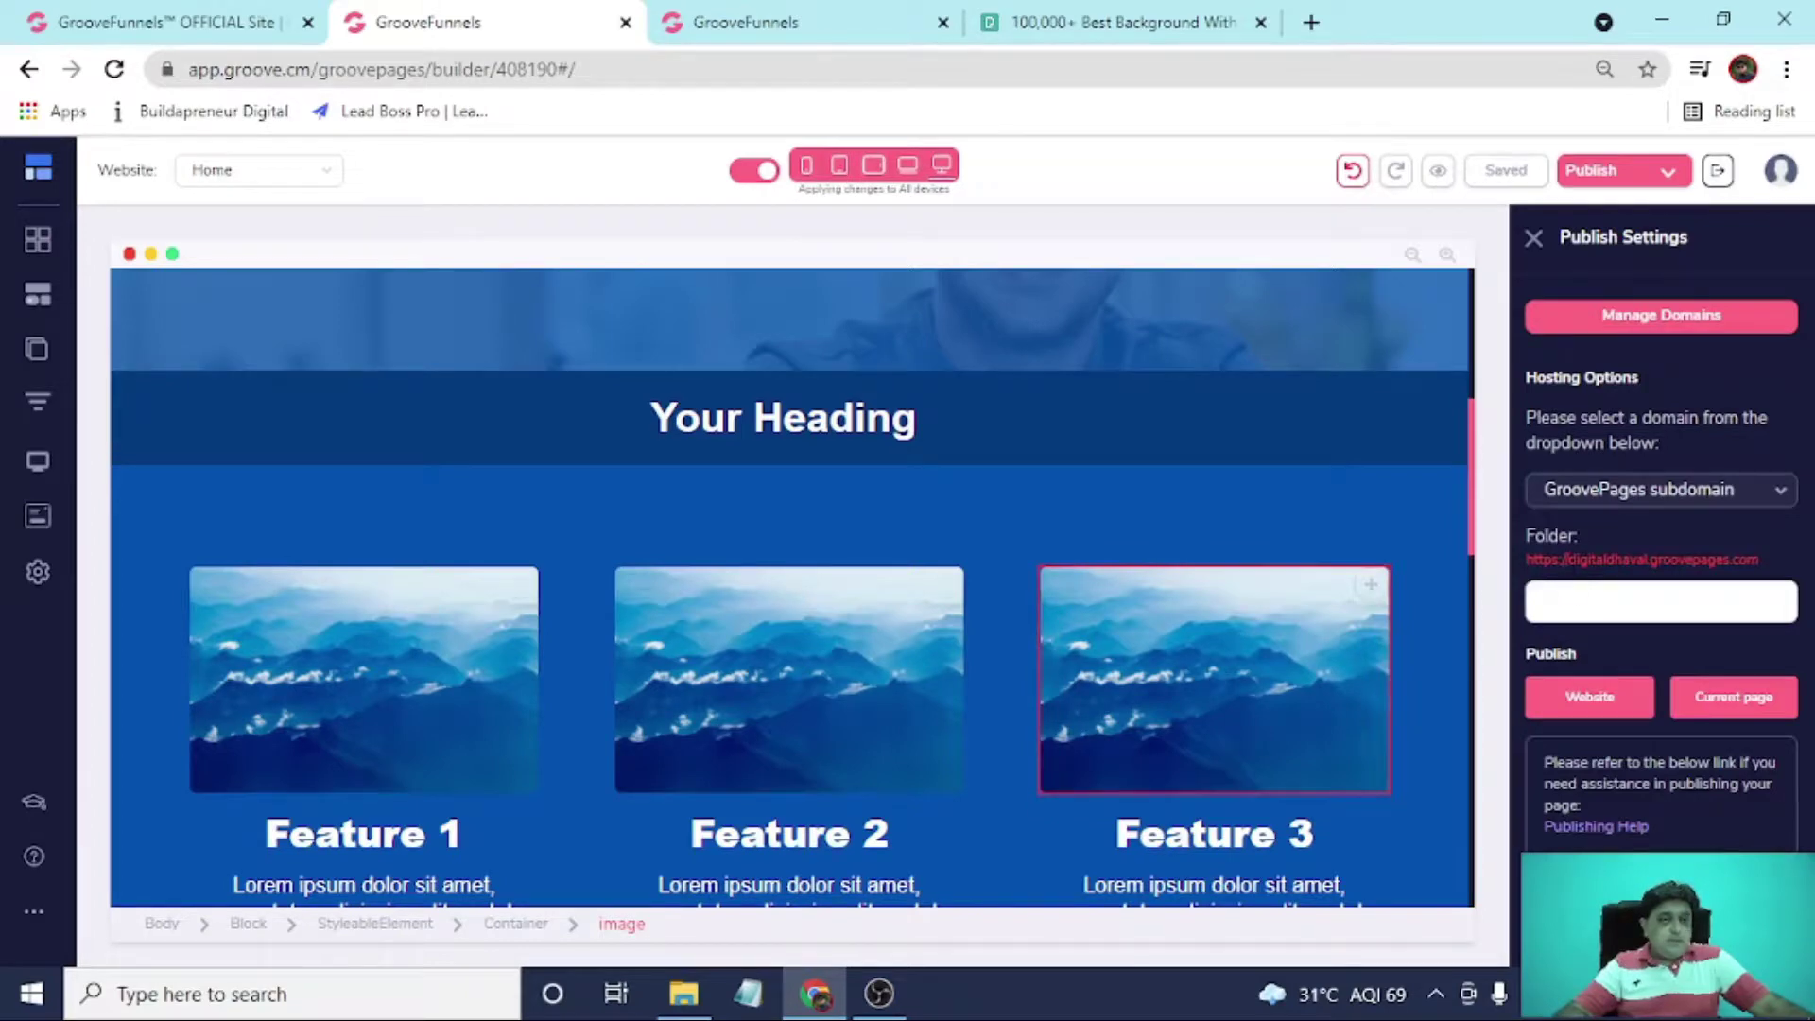
drag(1567, 560, 1650, 560)
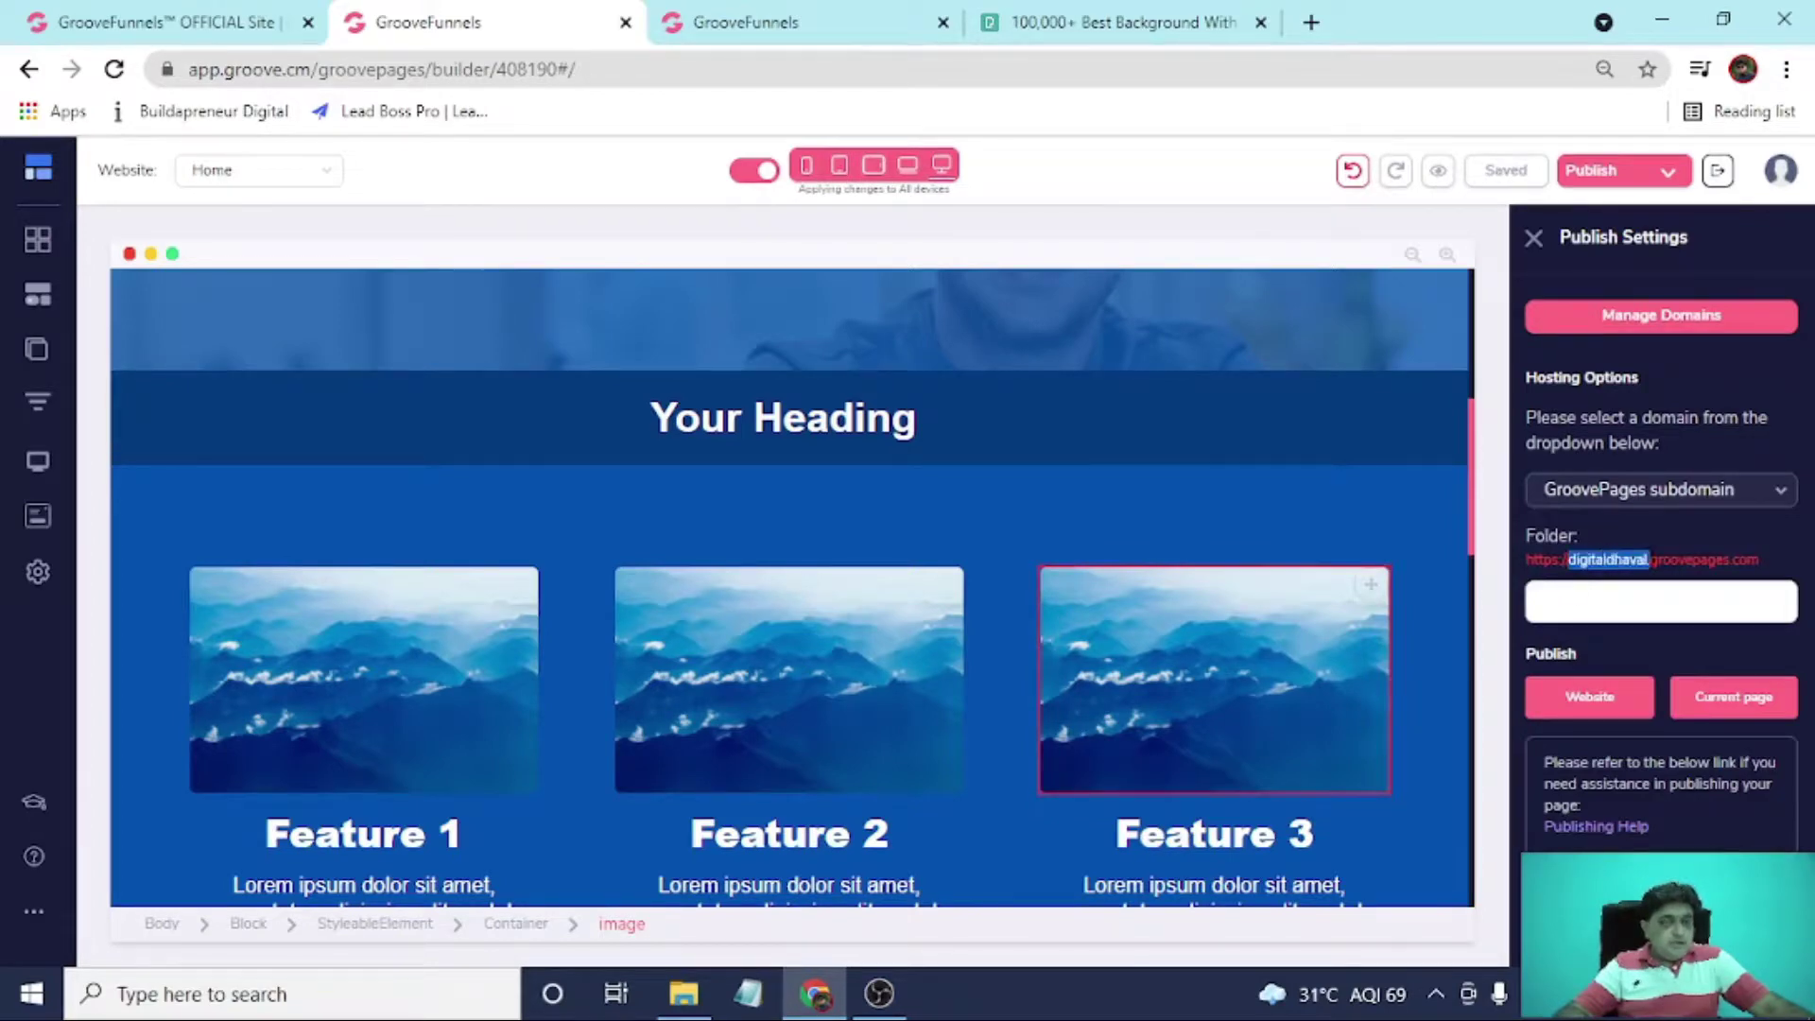
click(1650, 593)
text(home)
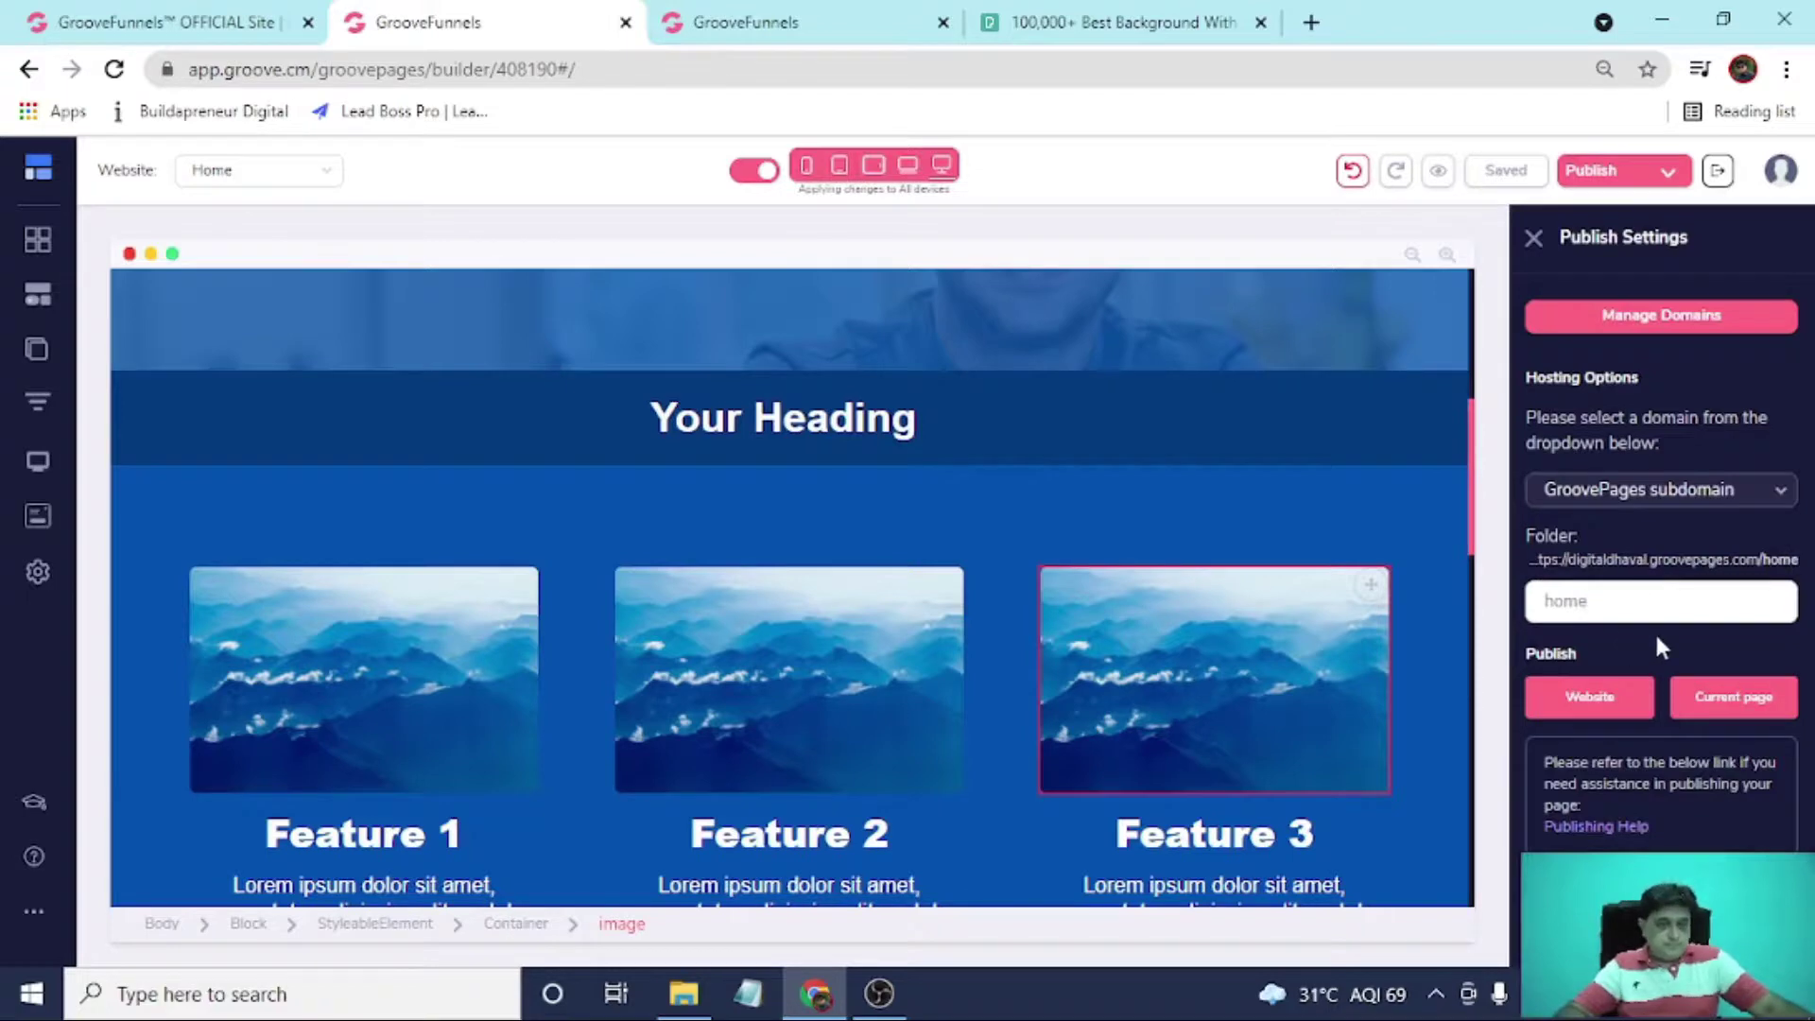
click(1569, 695)
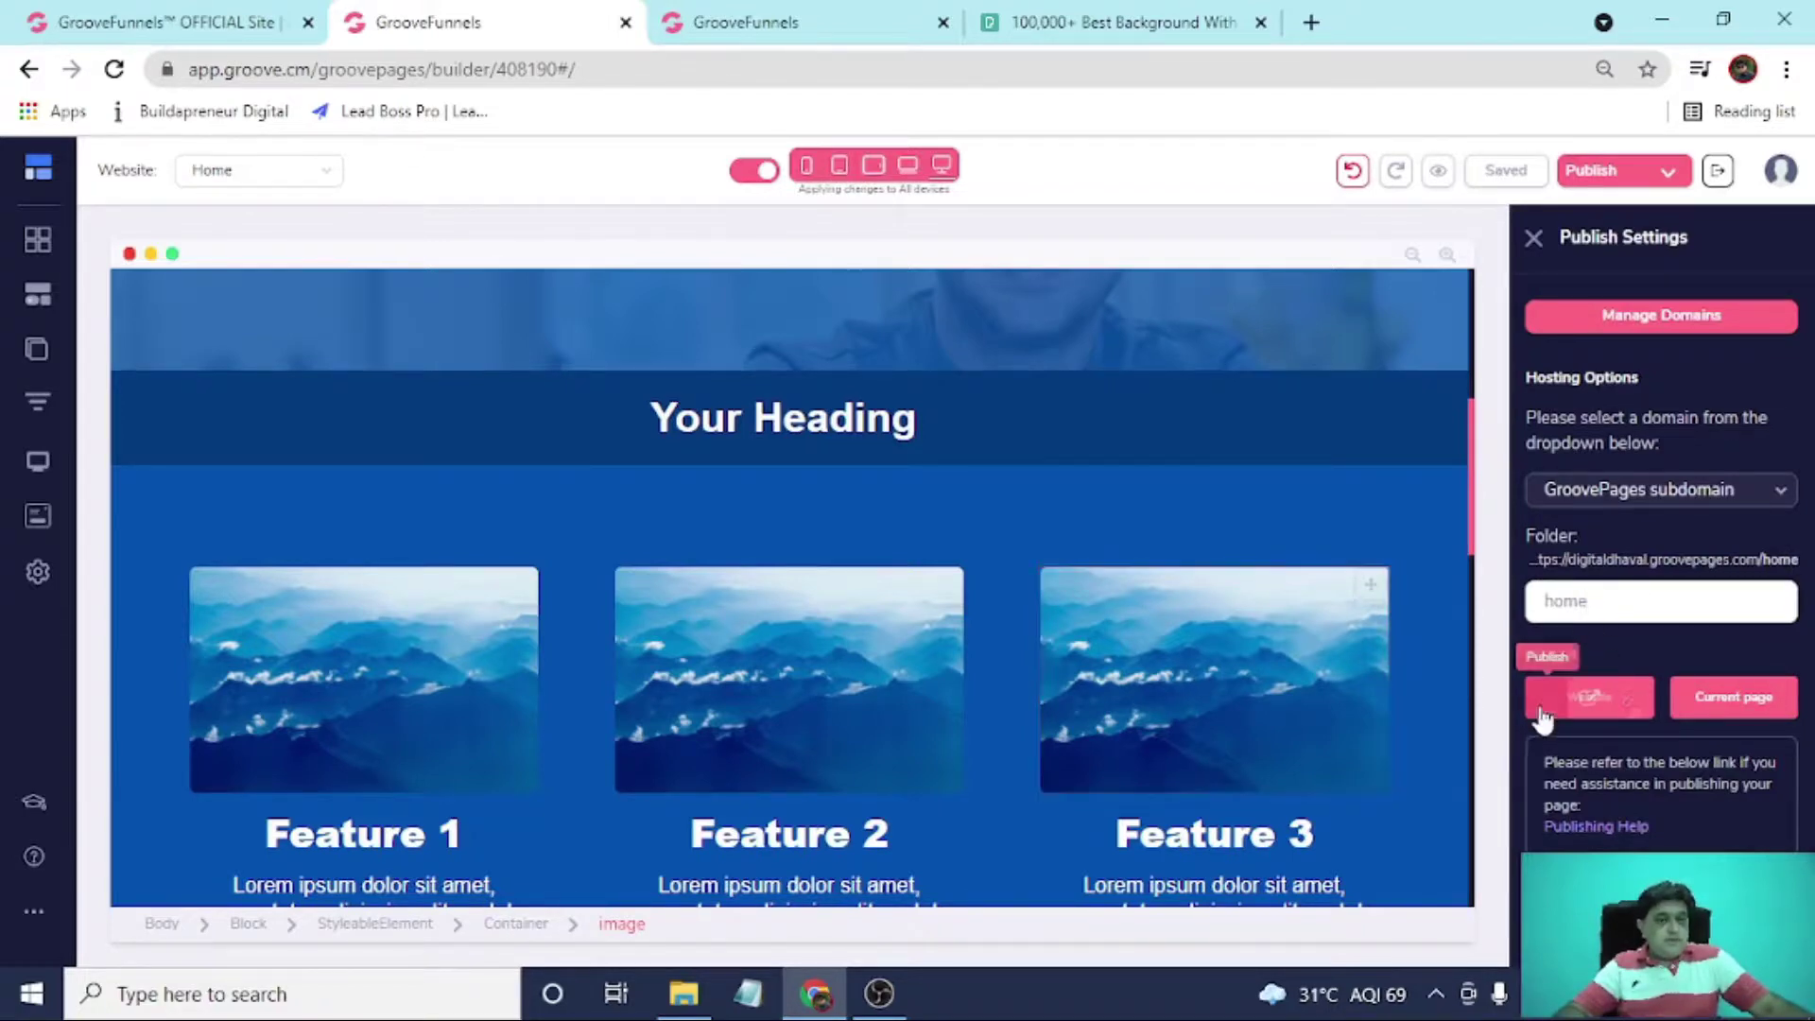
click(1542, 702)
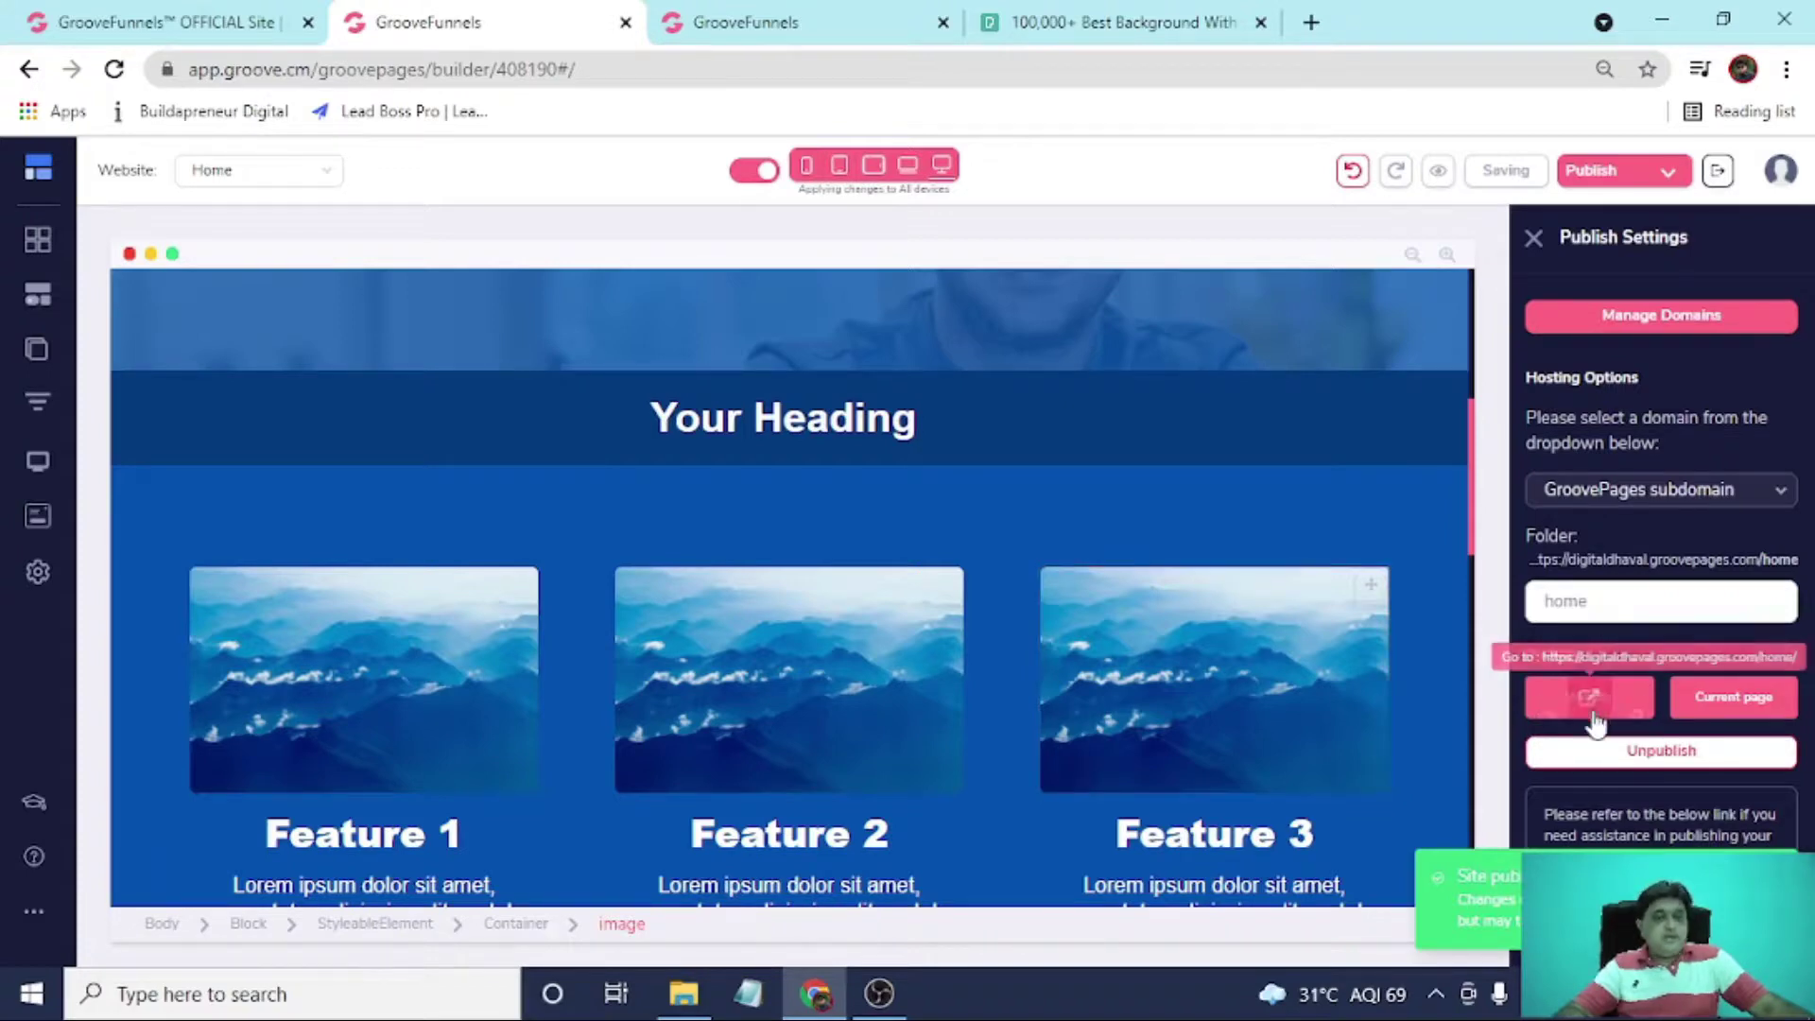
Open the published website, check its address and look through the live page from header to footer.
click(1586, 700)
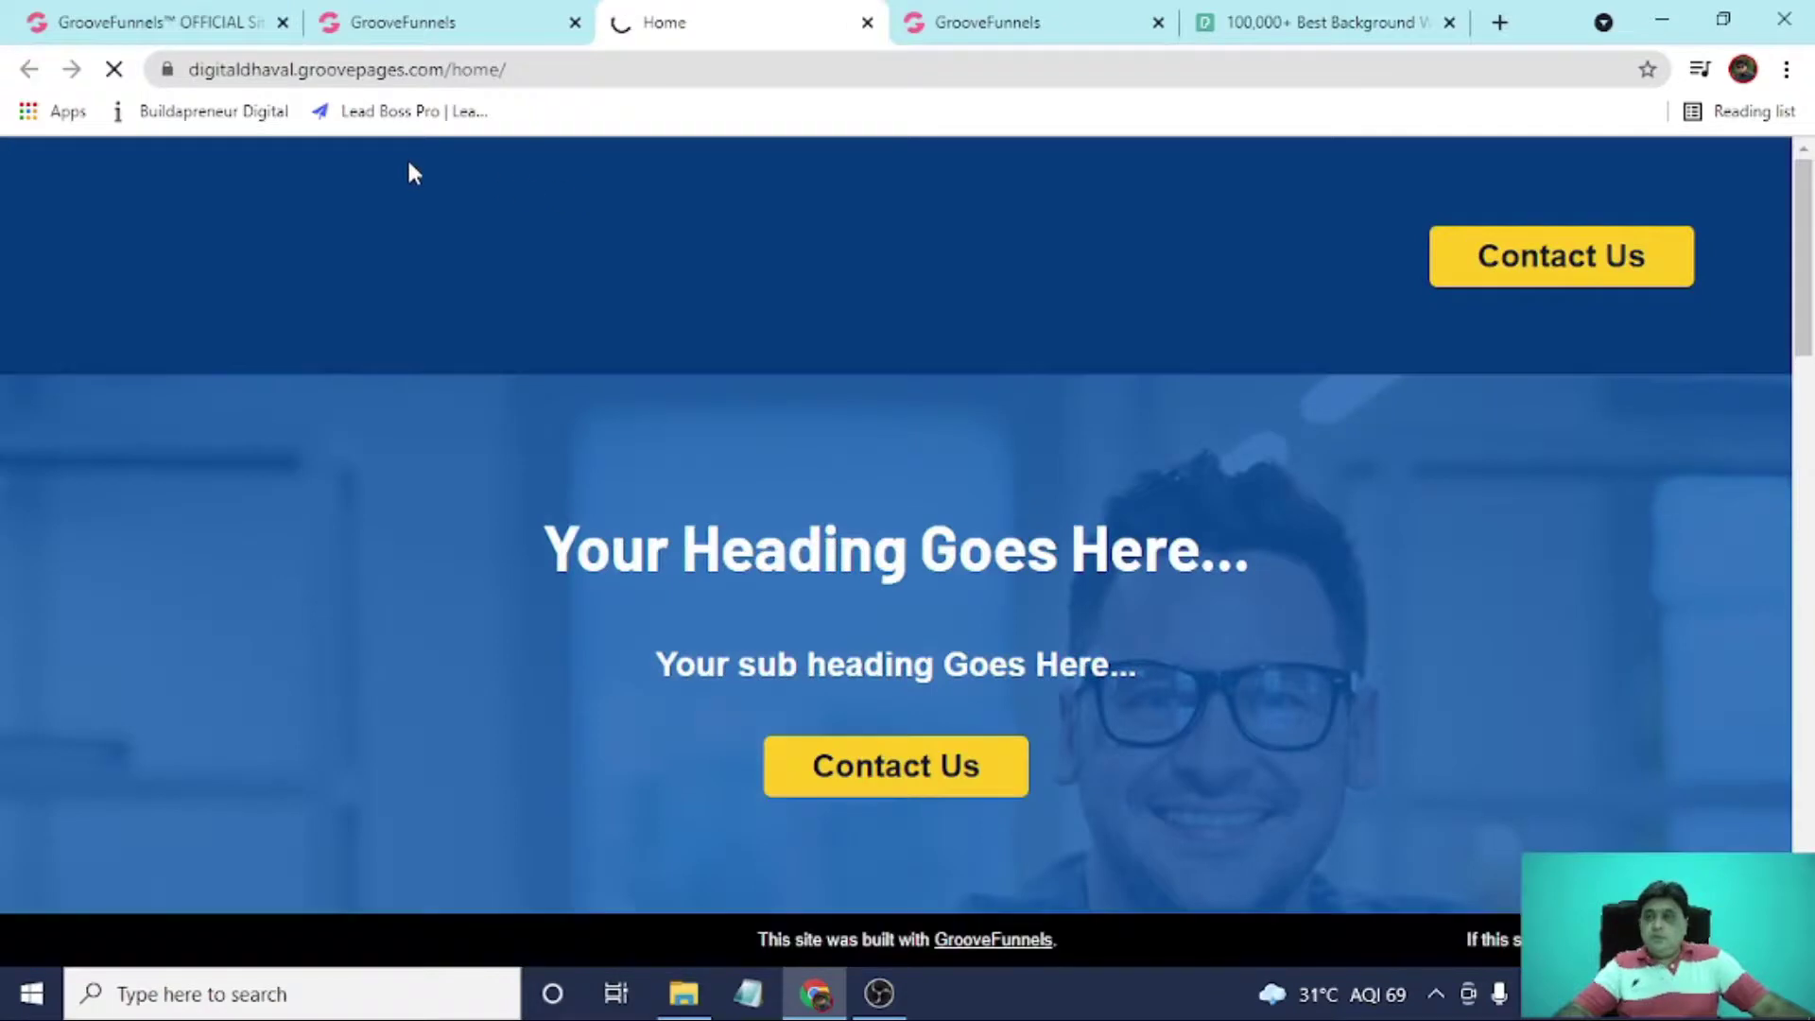
click(586, 74)
click(640, 76)
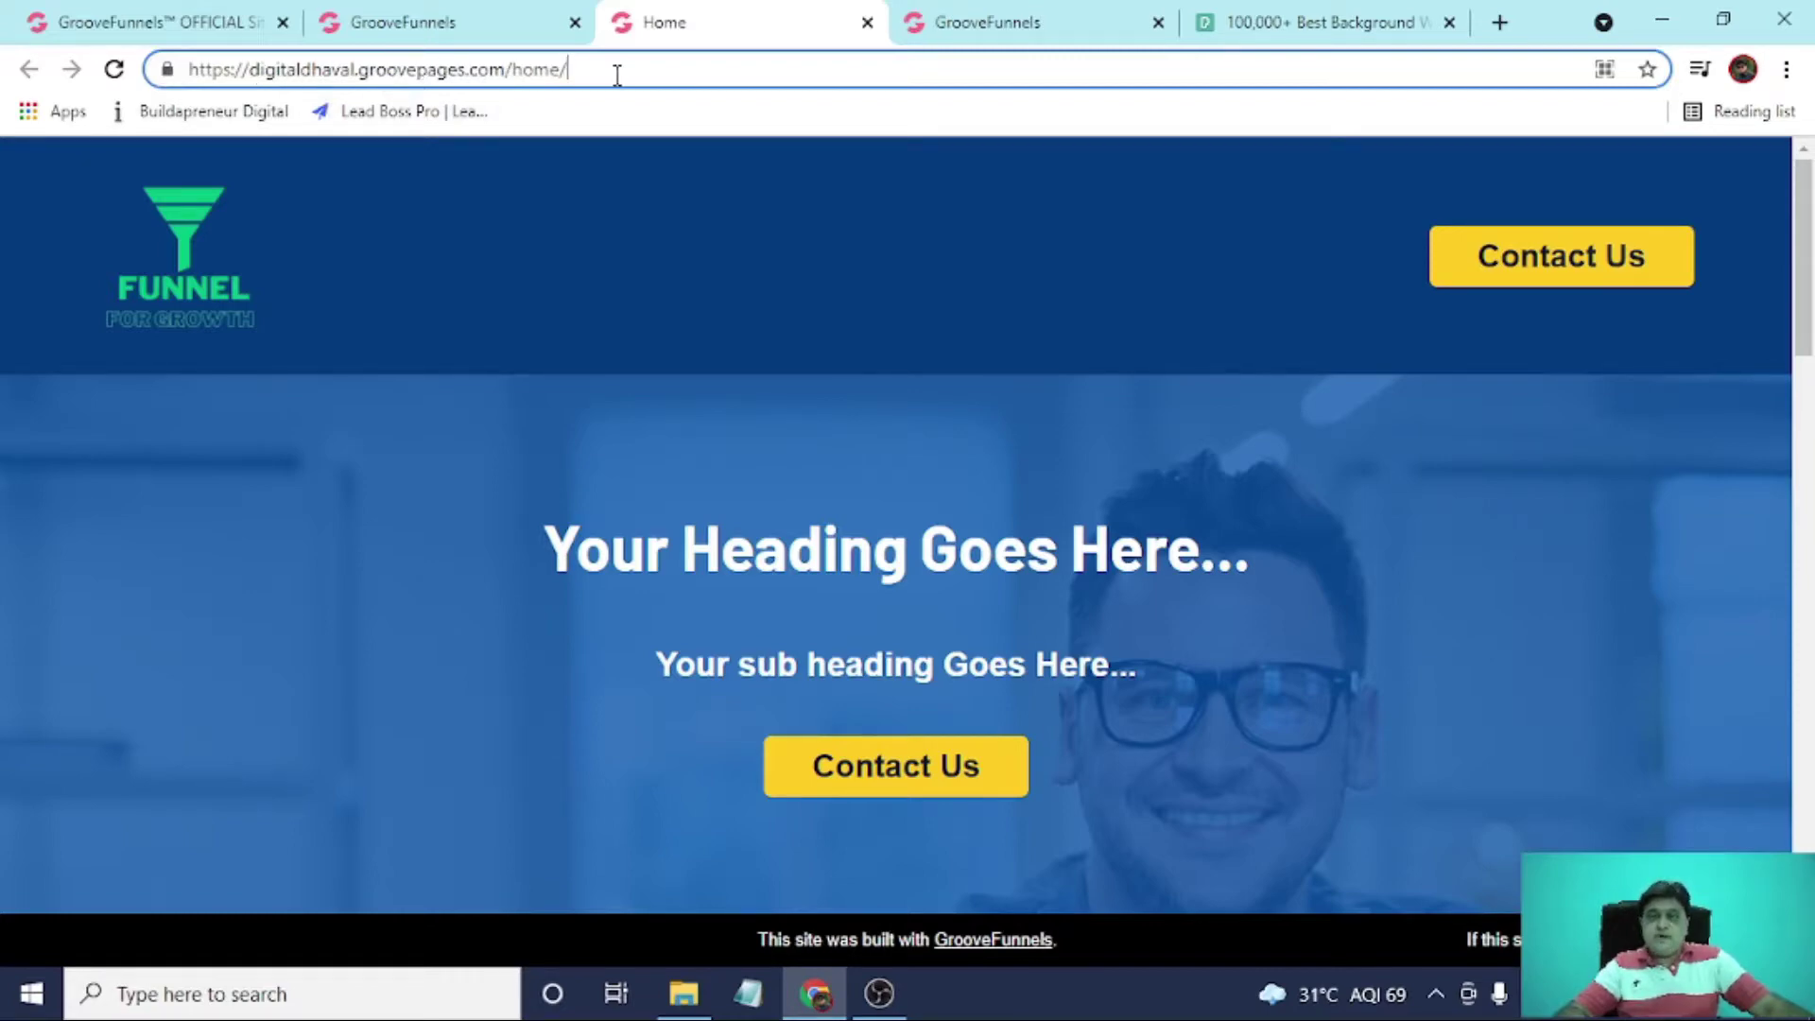
scroll(825, 378, down, 6)
scroll(826, 379, down, 15)
scroll(832, 473, down, 2)
scroll(837, 557, up, 20)
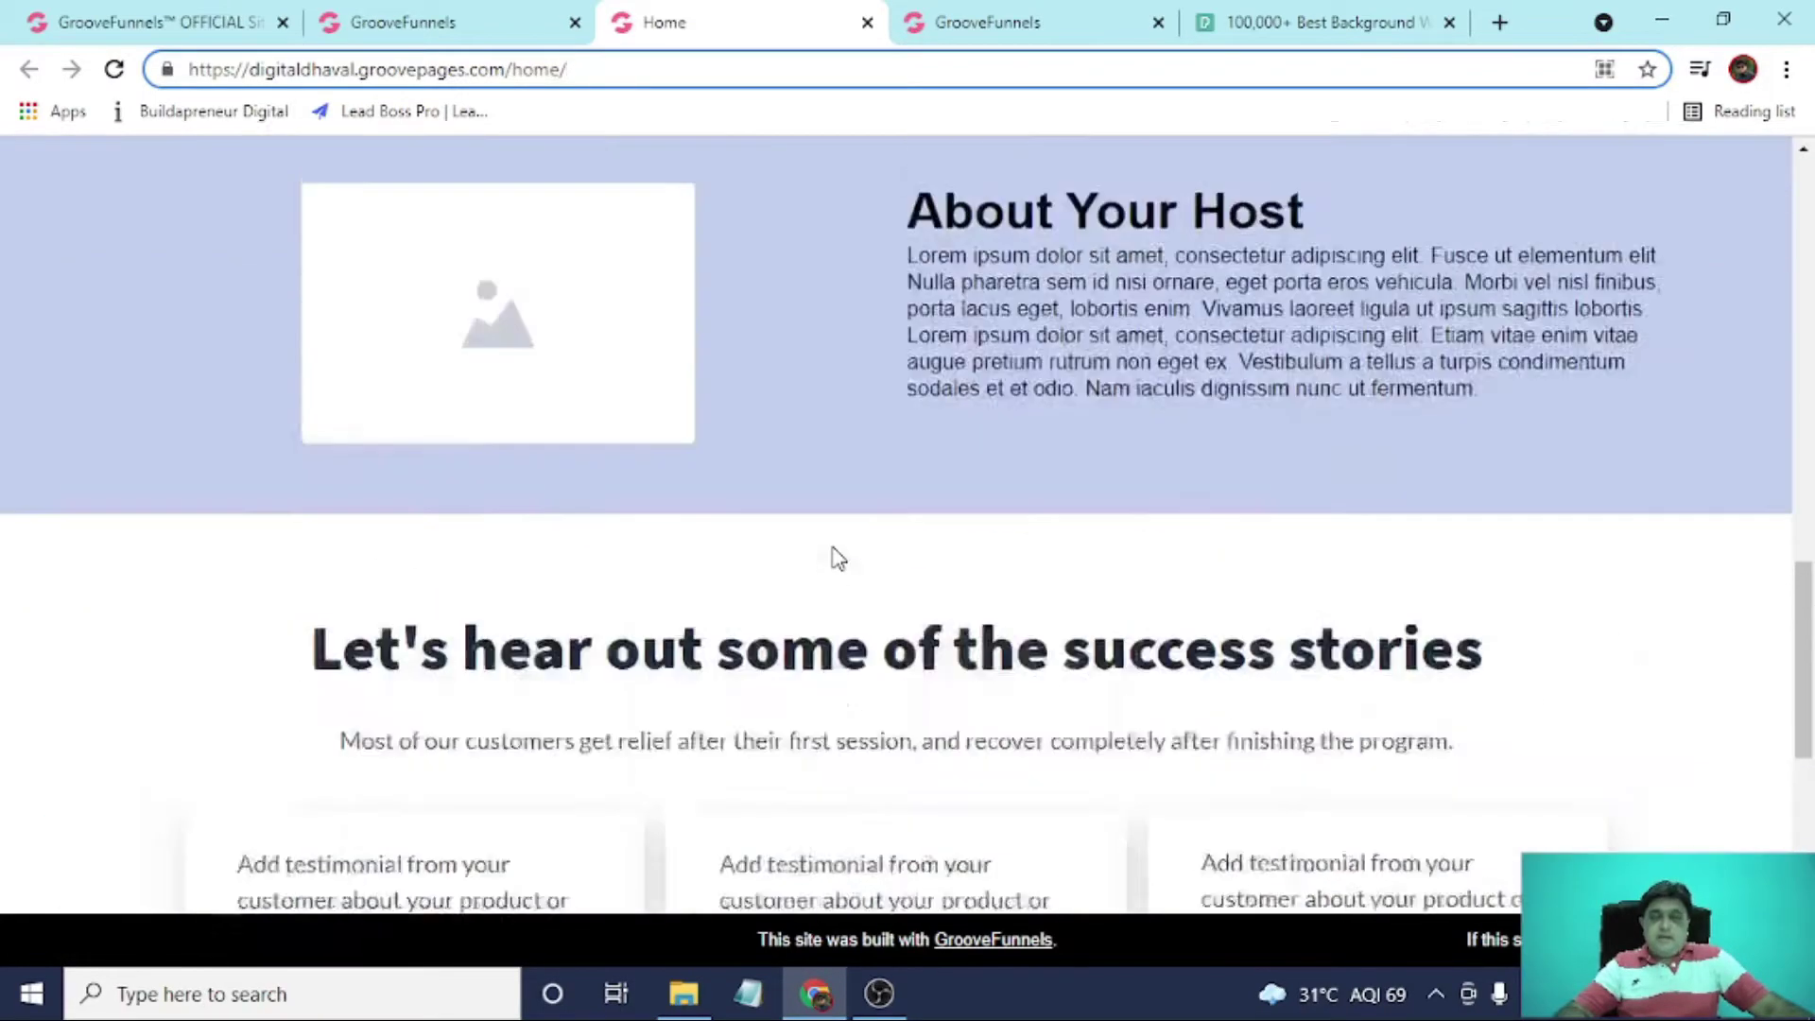
scroll(834, 556, up, 5)
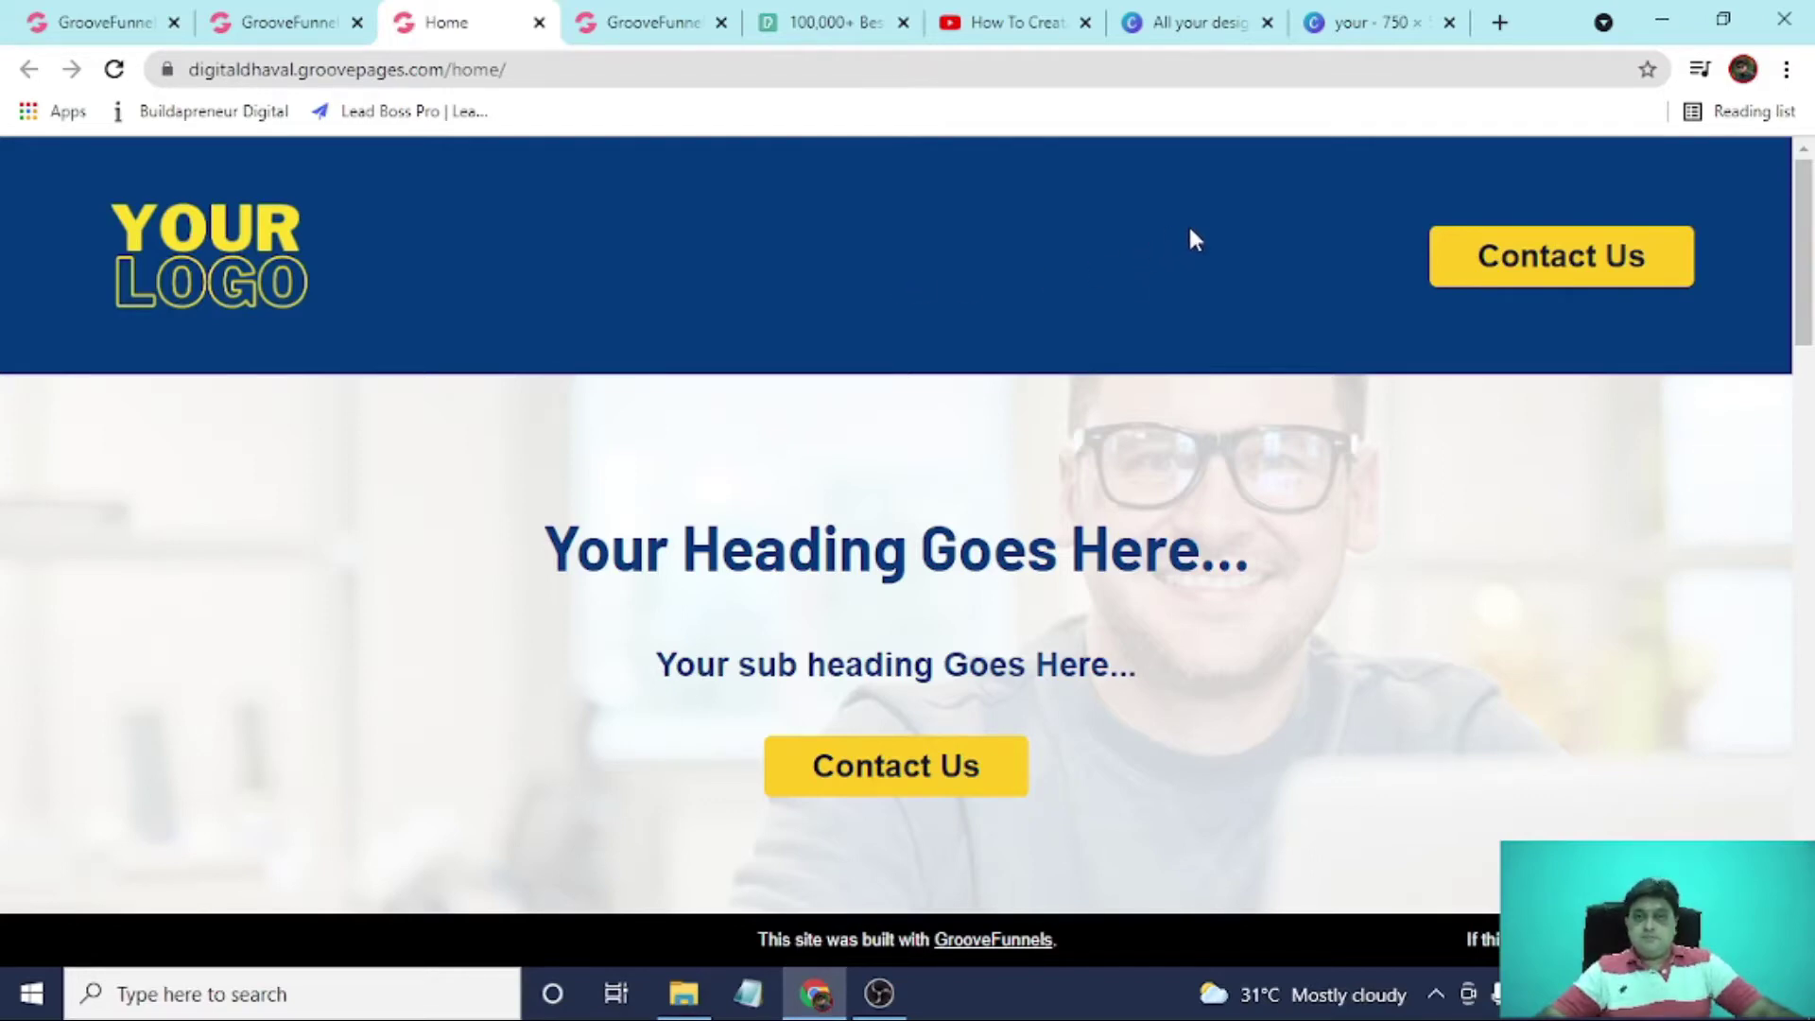
Examine the restyled live page's logo, hero, feature images, host section, testimonials, contact button and footer.
scroll(1189, 230, down, 2)
scroll(1189, 229, up, 2)
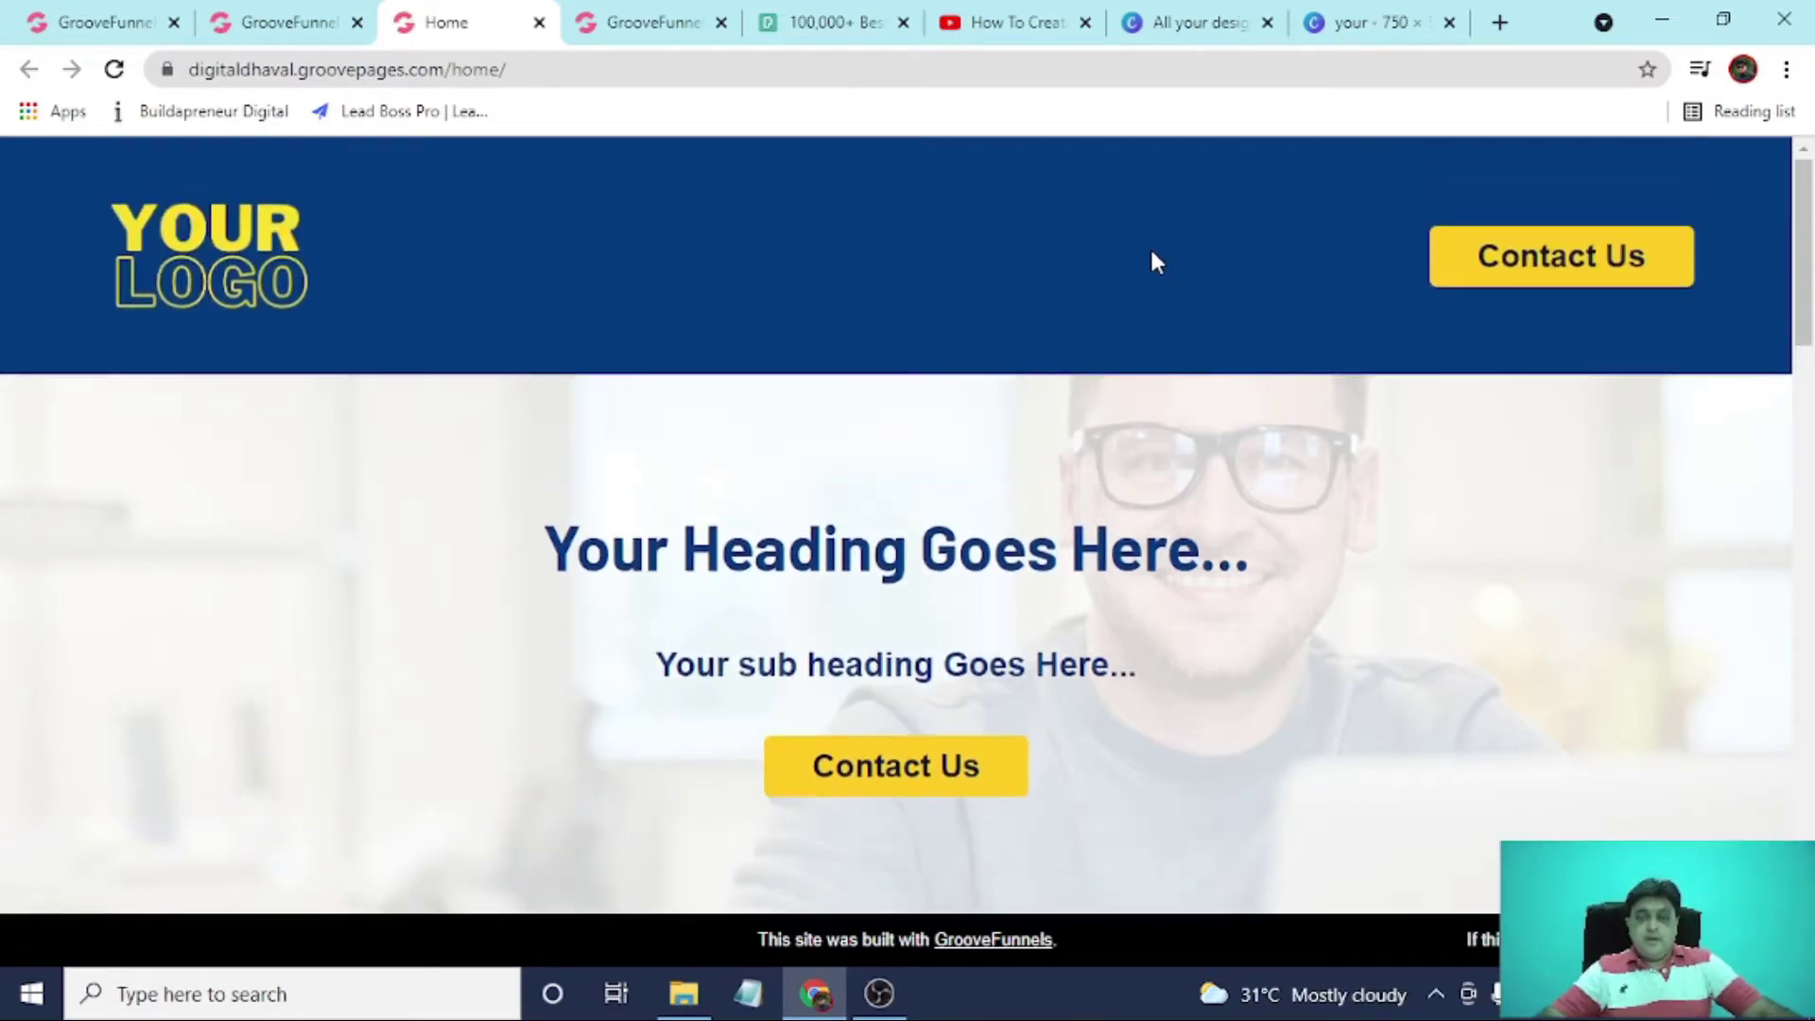
scroll(1150, 255, down, 1)
scroll(1250, 348, down, 1)
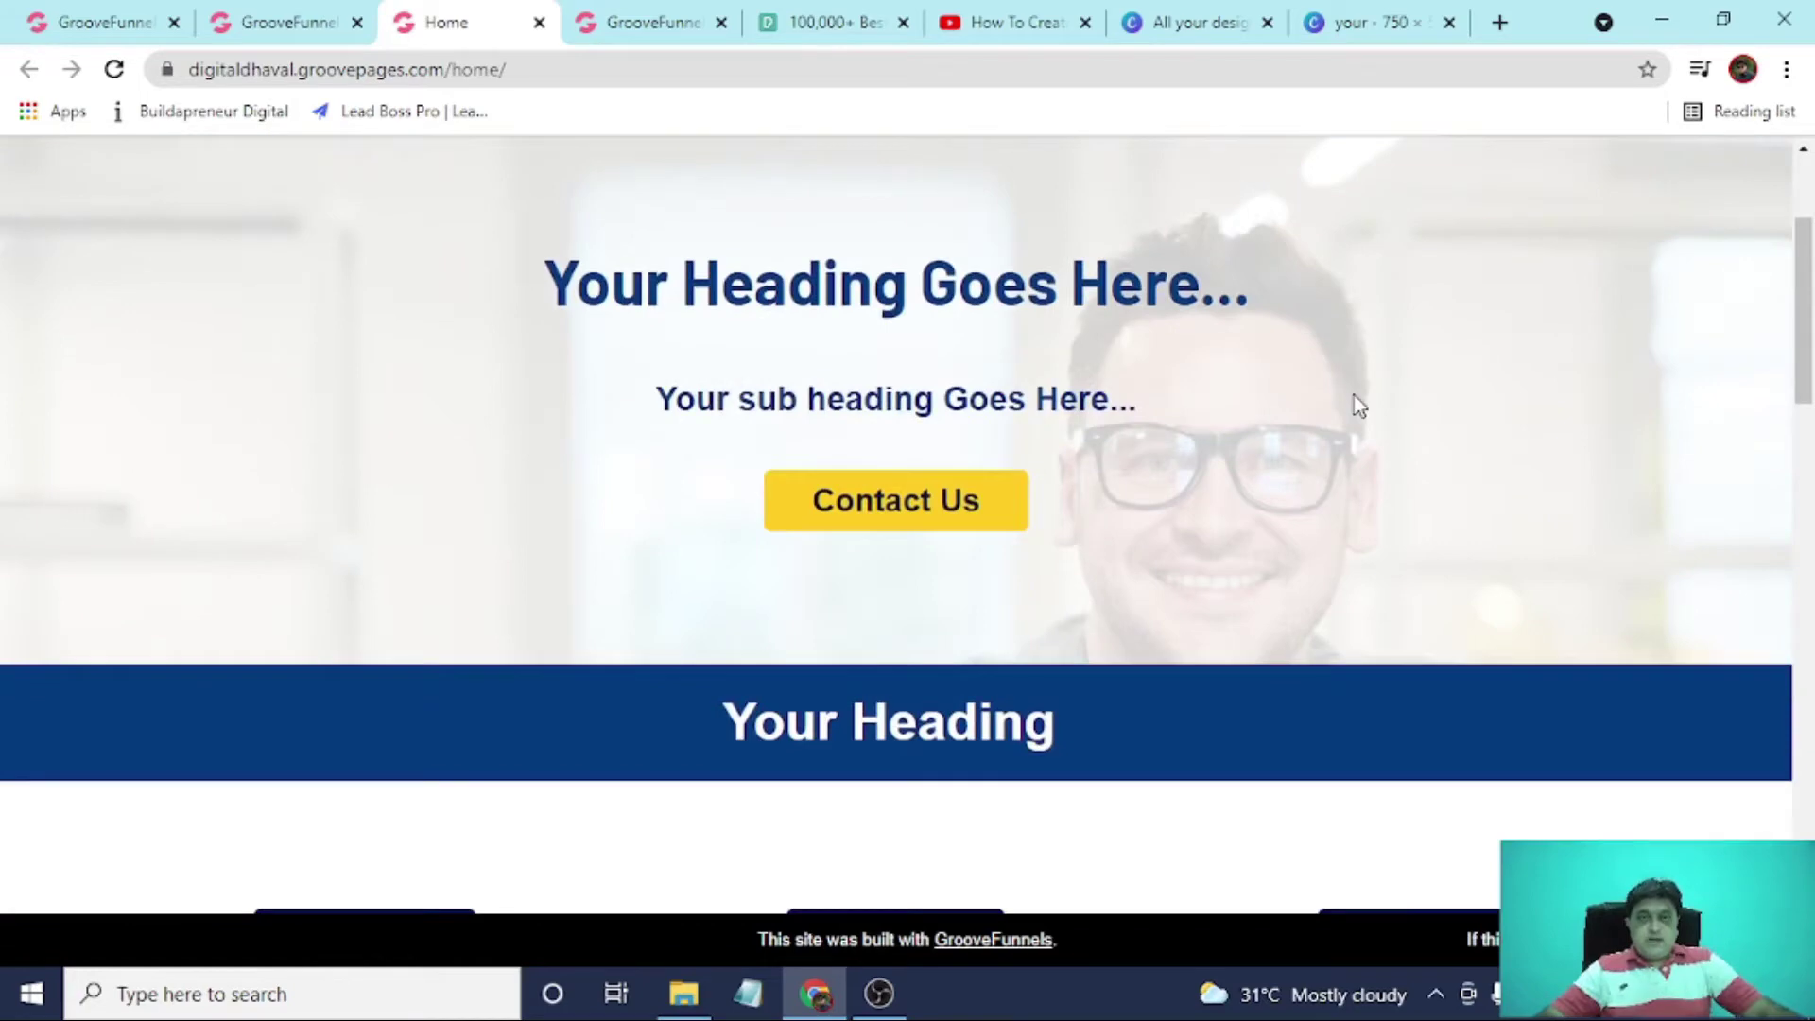
scroll(1356, 399, down, 2)
scroll(1358, 405, down, 3)
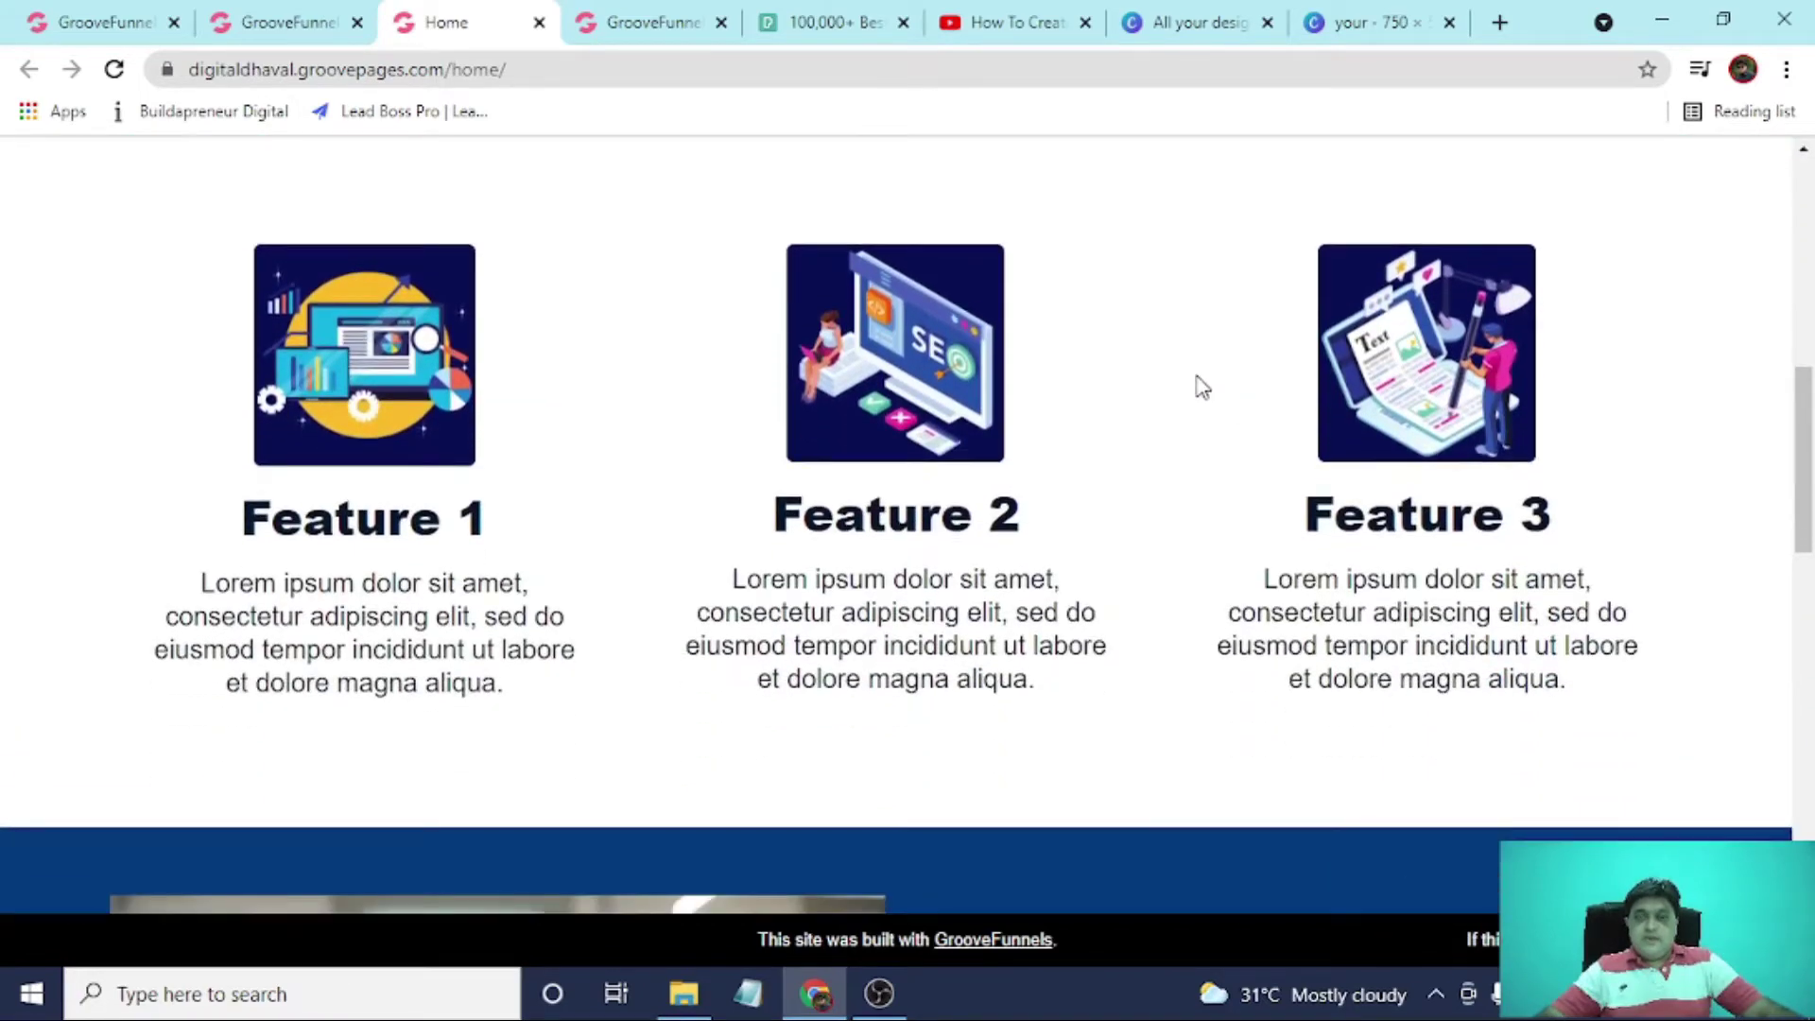
scroll(1198, 386, down, 6)
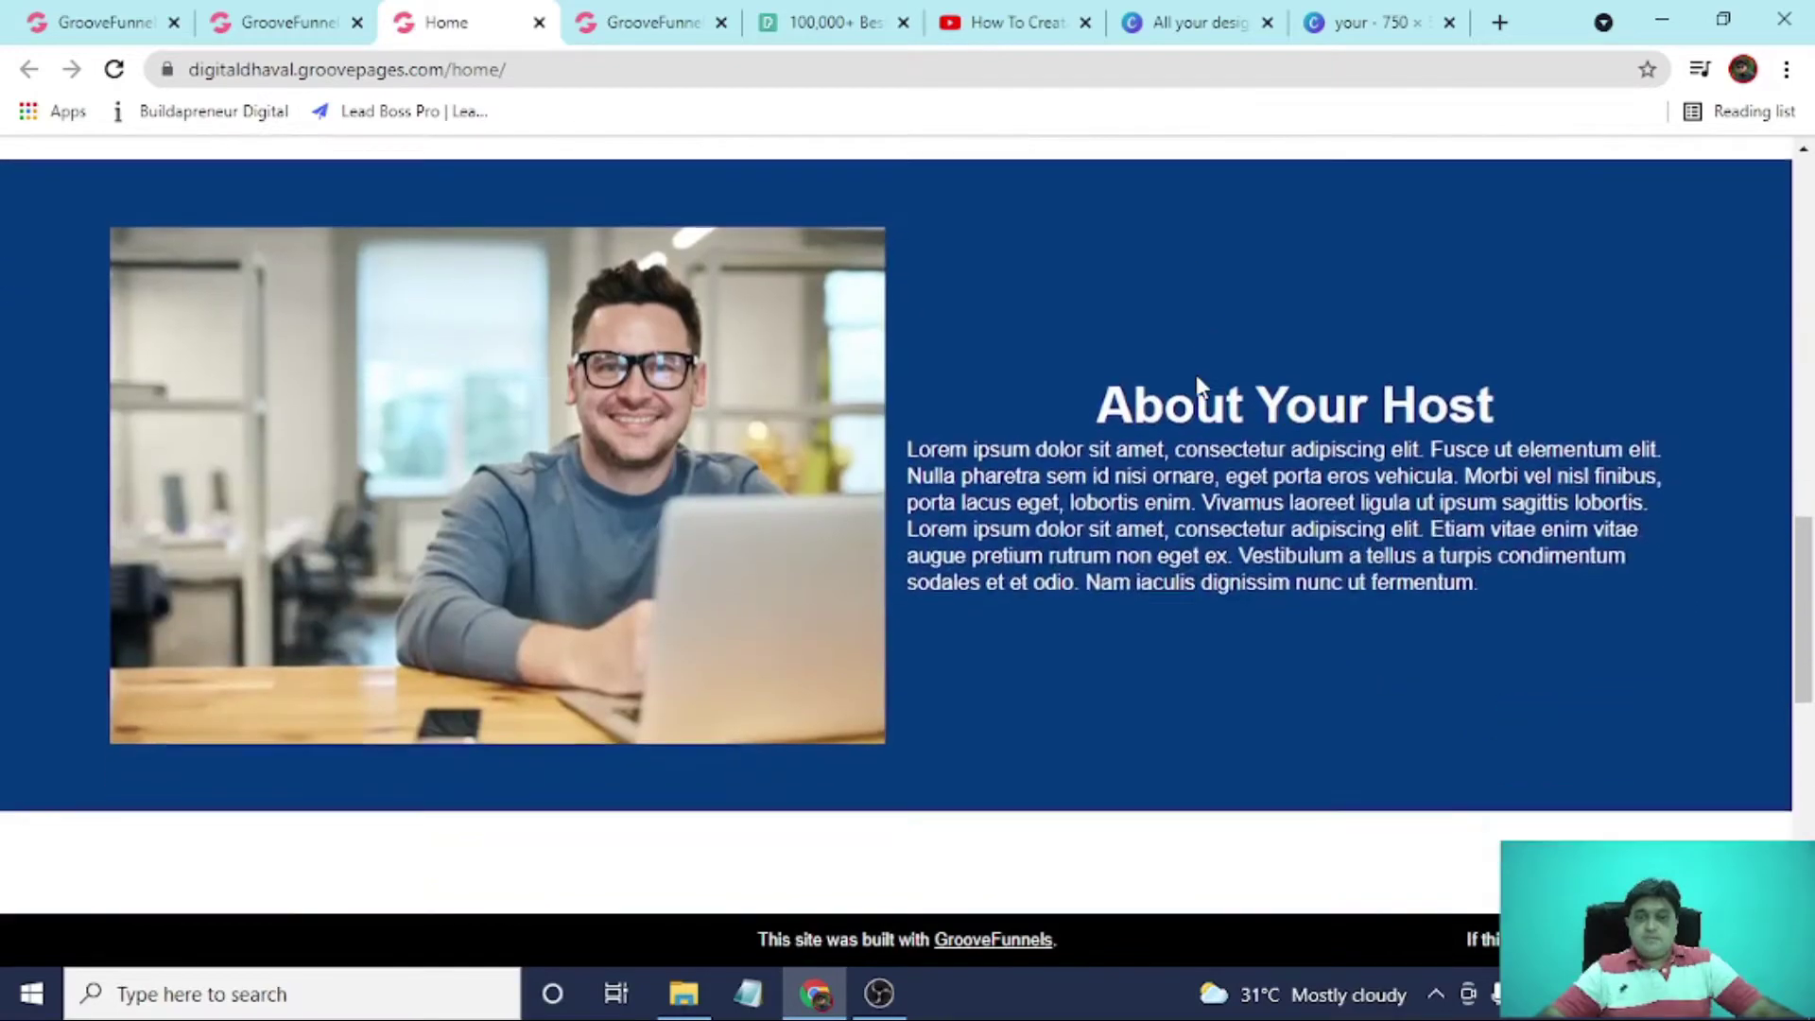
scroll(1126, 508, up, 1)
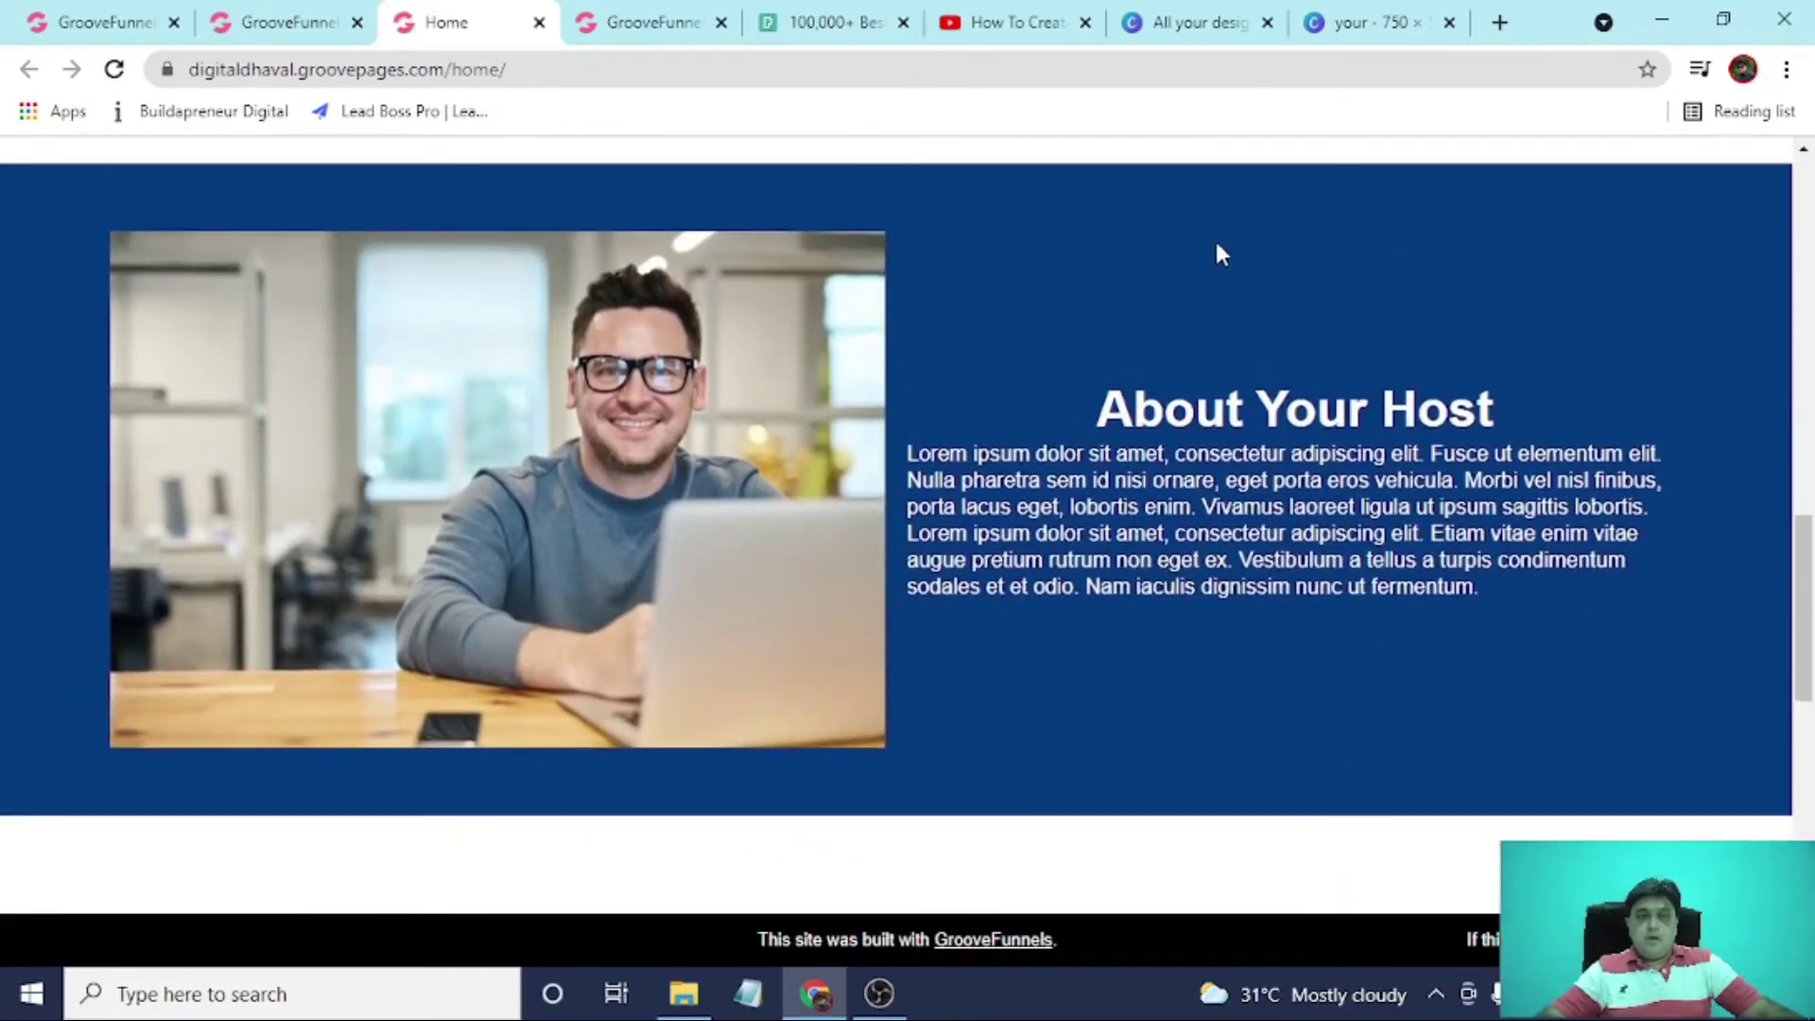
scroll(1094, 438, down, 4)
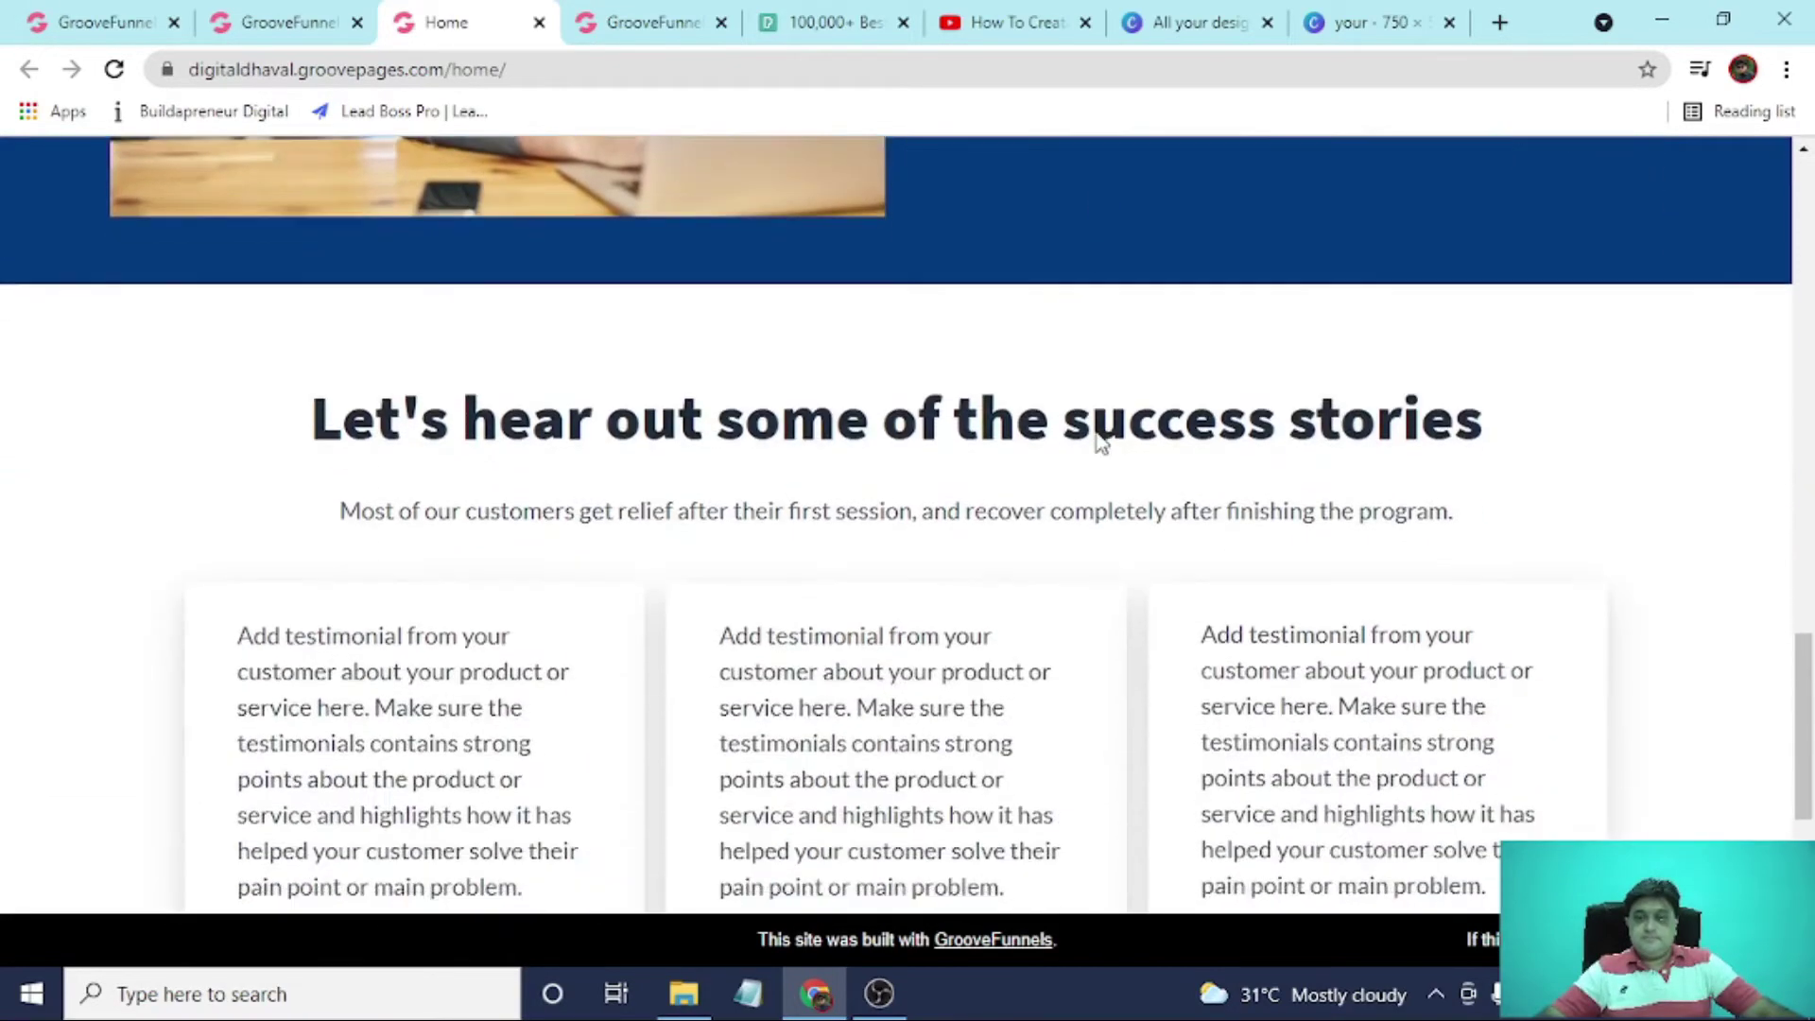
scroll(1096, 438, down, 3)
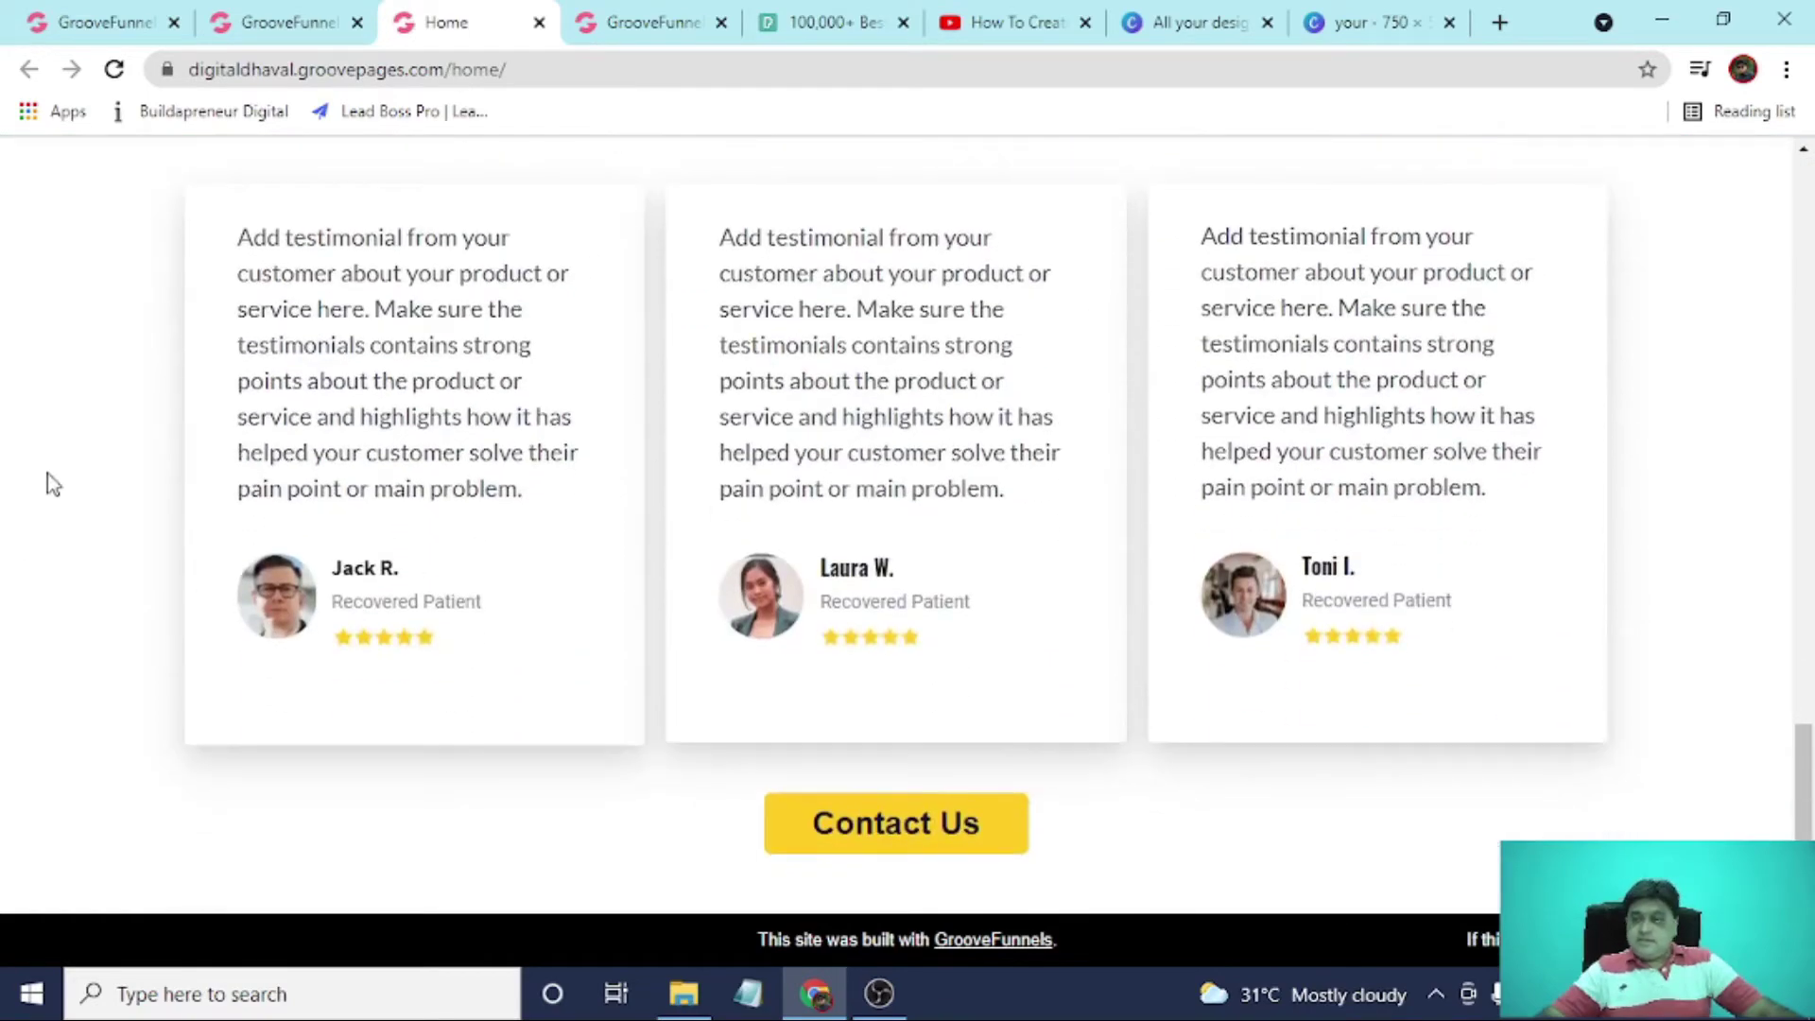
scroll(47, 473, down, 1)
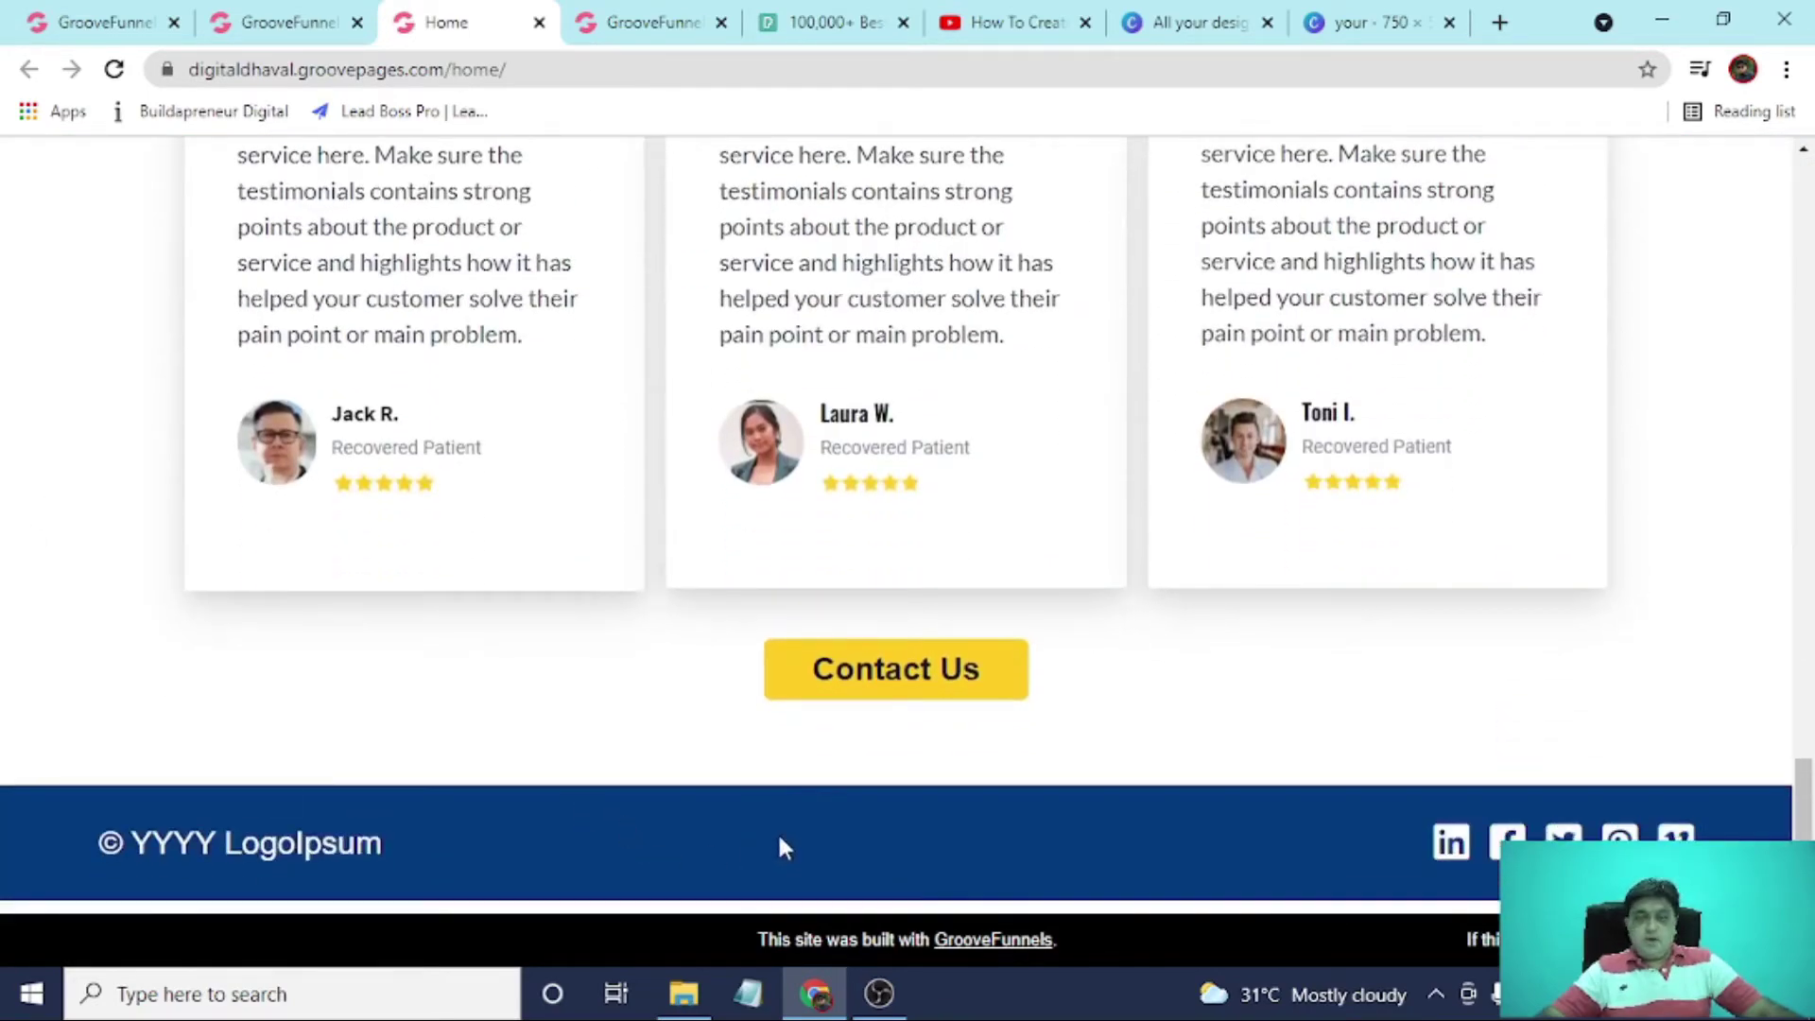
scroll(93, 640, up, 9)
scroll(1035, 649, up, 12)
scroll(1035, 649, up, 2)
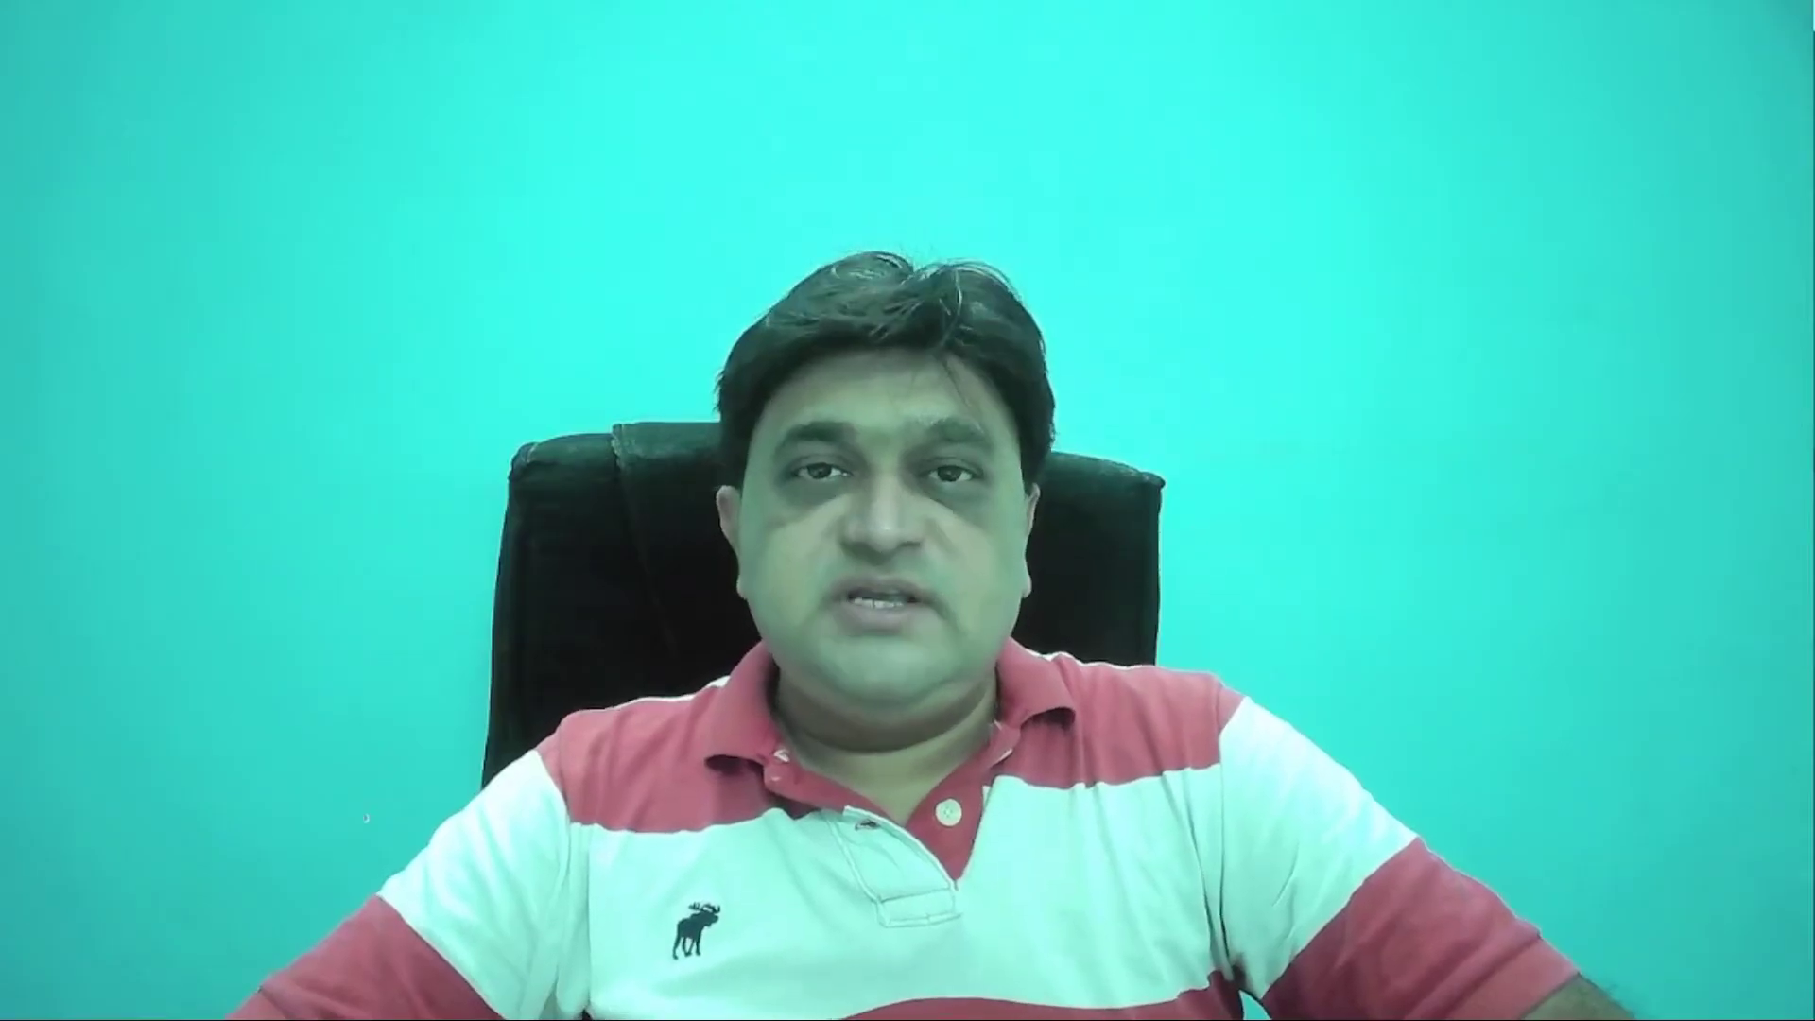